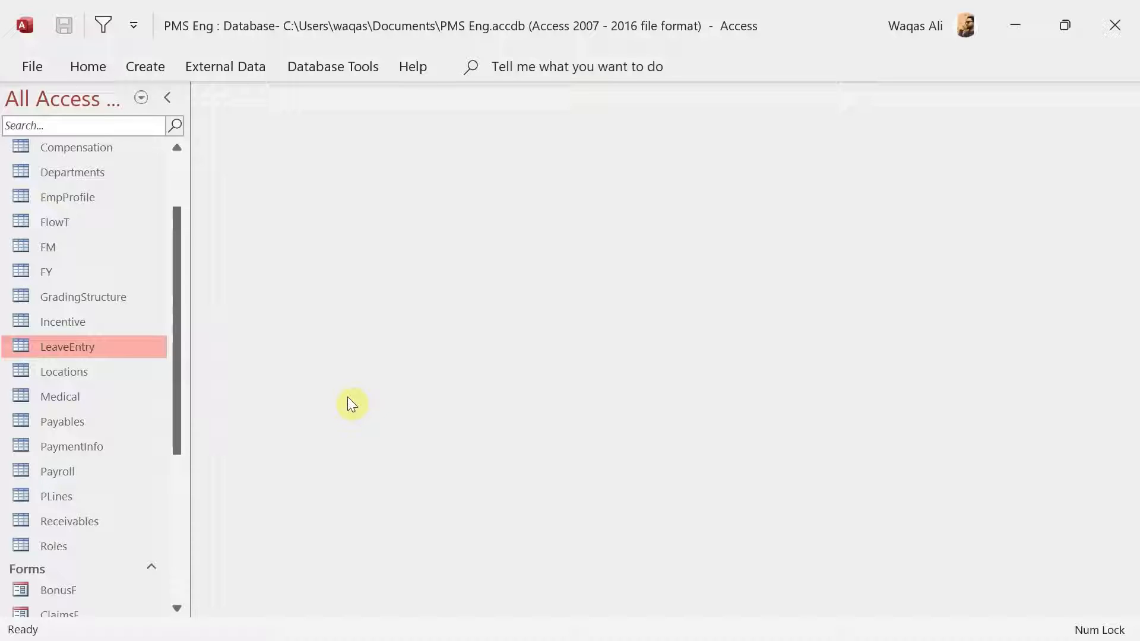
Open the Roles and LeaveEntry tables, examine their fields and the Auth choices in LeaveEntry, and close both tables
double_click(51, 547)
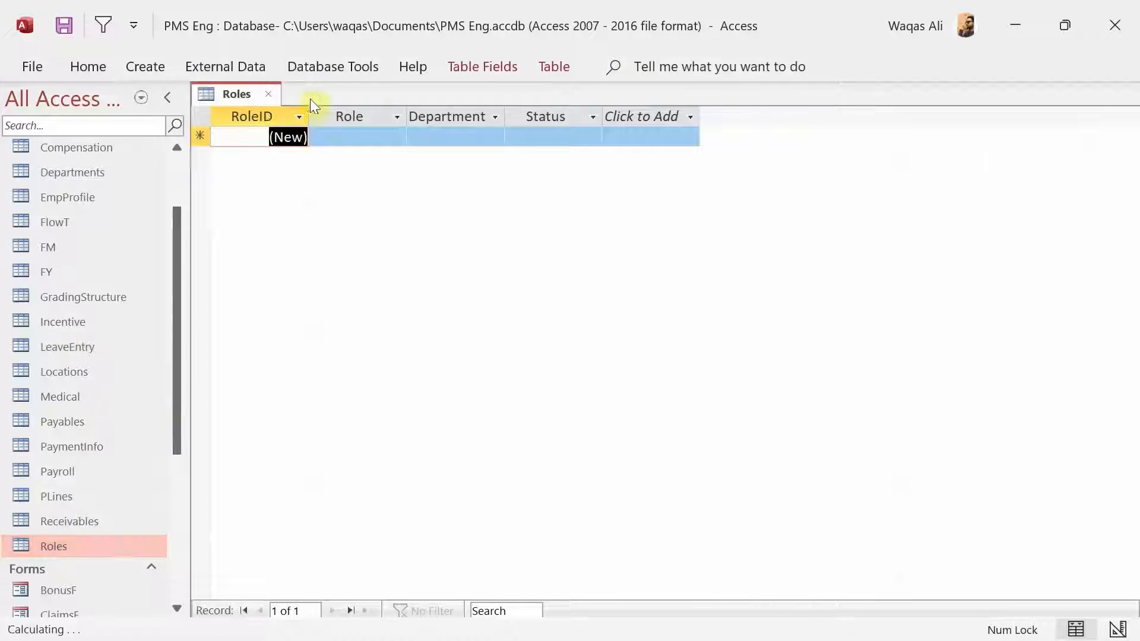
double_click(86, 347)
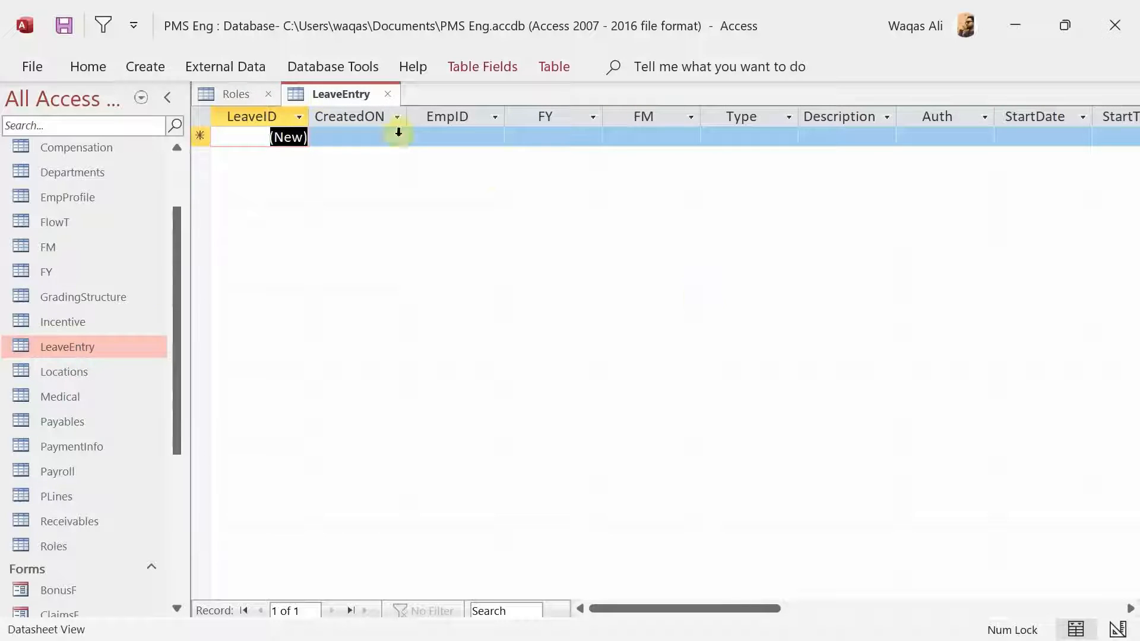
click(966, 139)
click(985, 139)
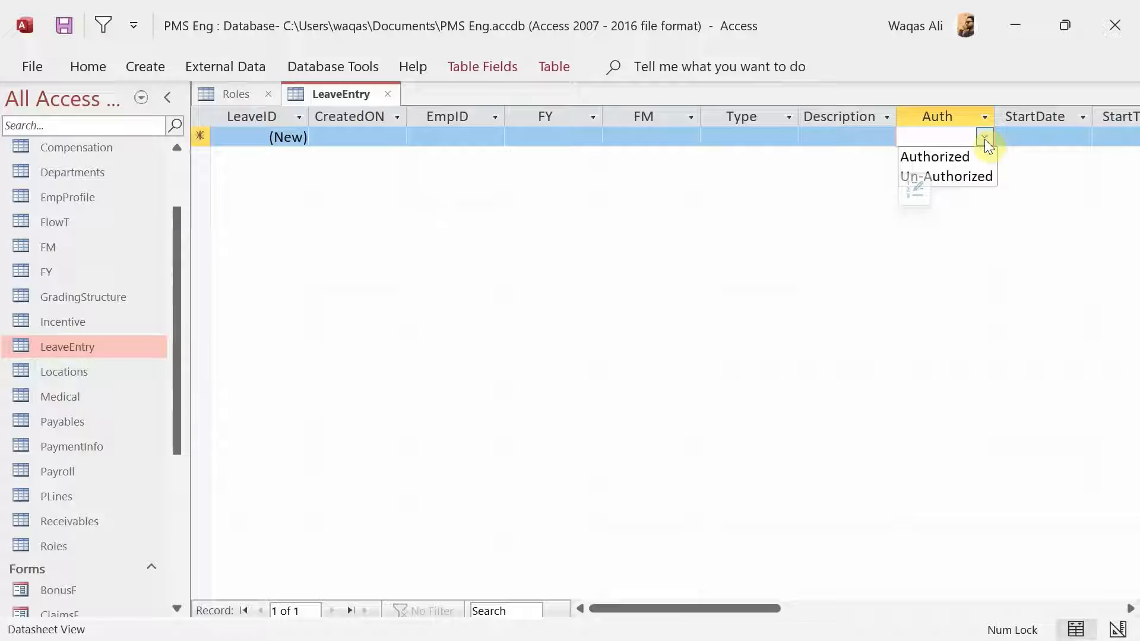
click(984, 139)
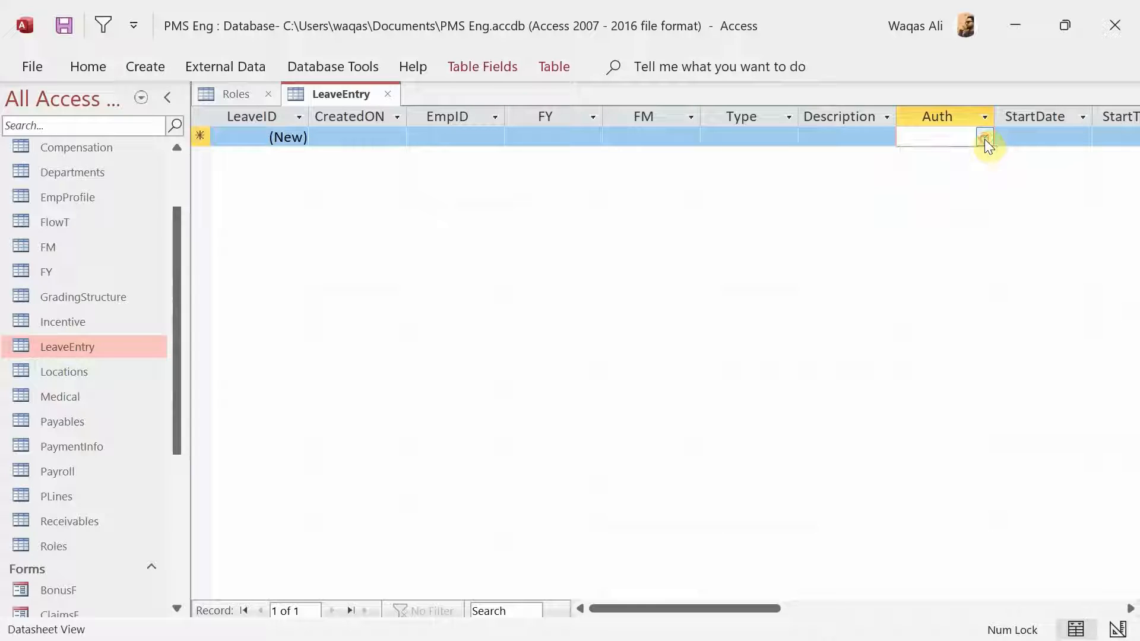
click(388, 93)
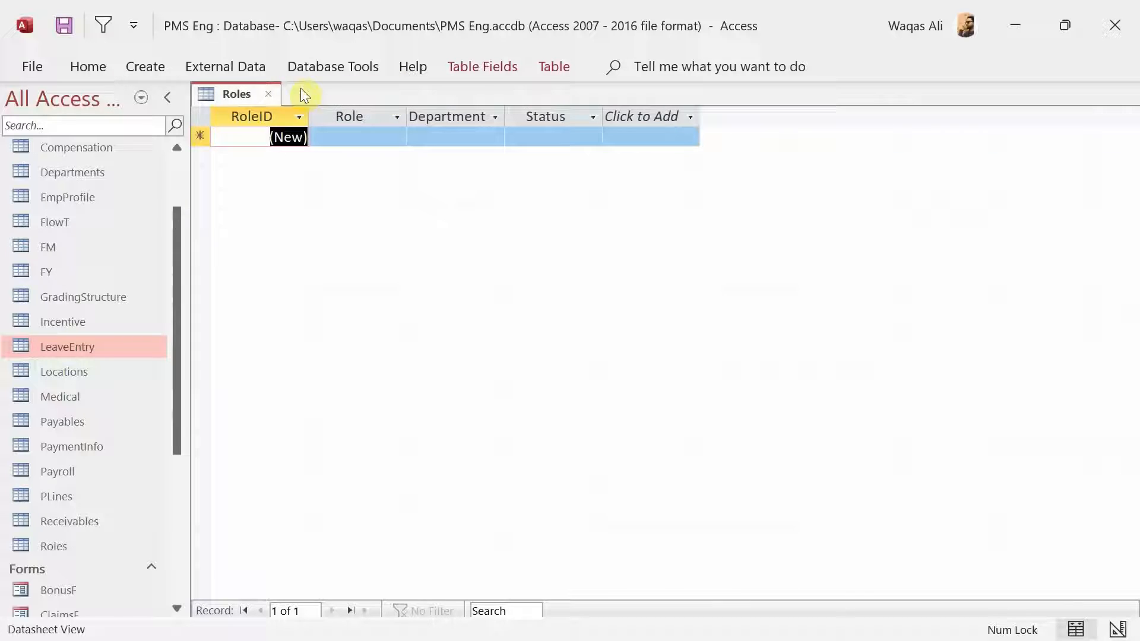
click(270, 93)
Open the FM form to examine its layout, and close it
drag(179, 326, 194, 476)
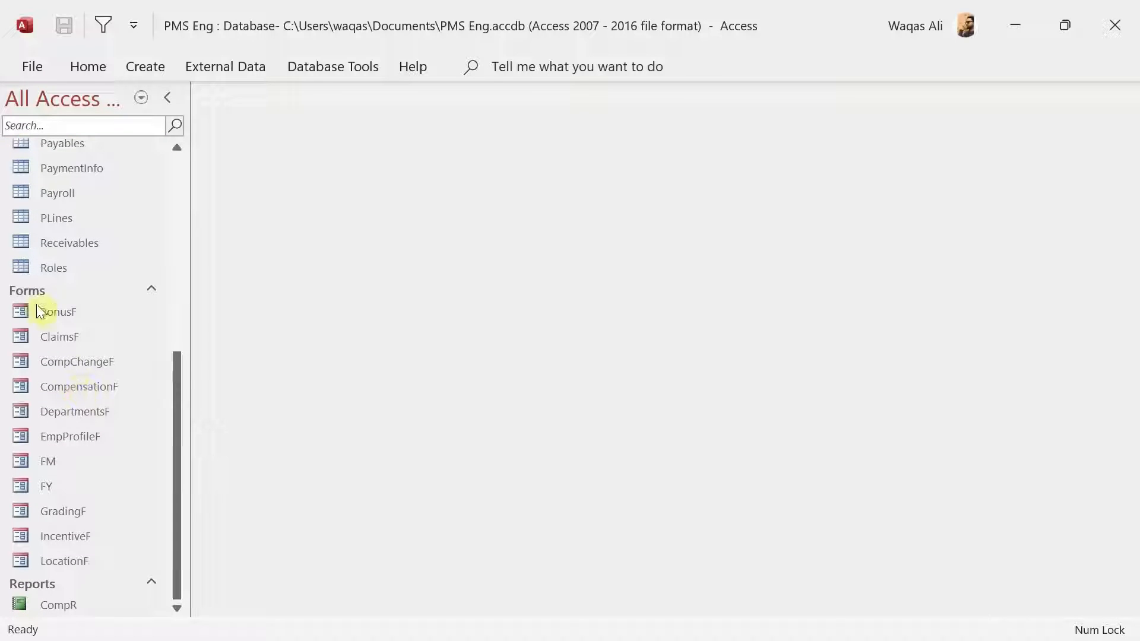
click(61, 468)
double_click(62, 468)
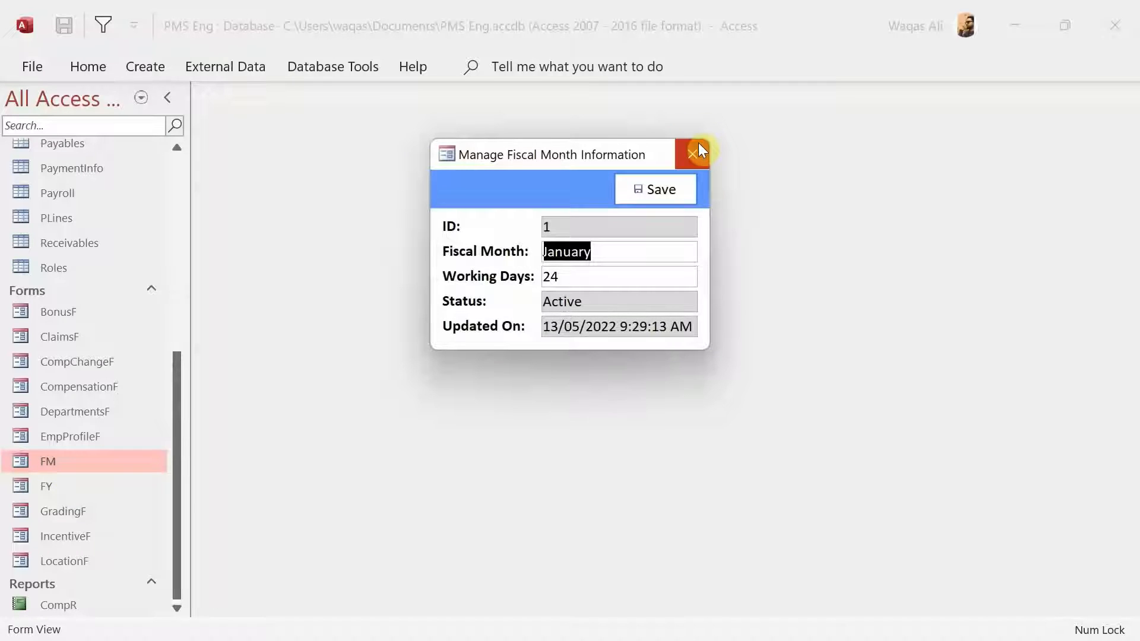
click(698, 147)
Duplicate the FM form under the name RoleF
right_click(98, 462)
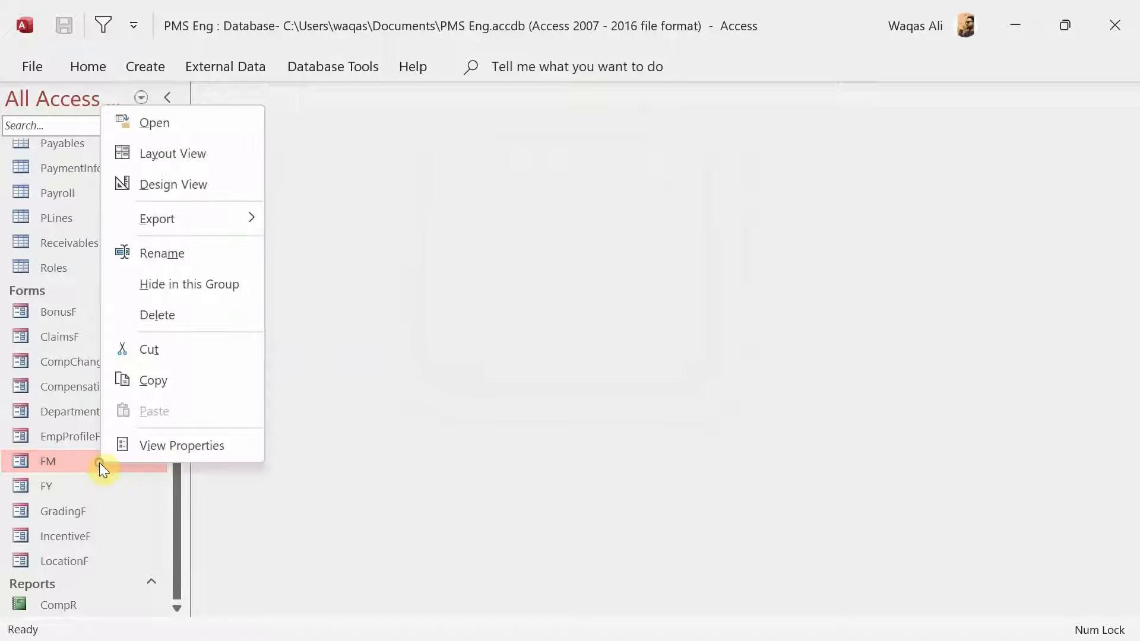
click(154, 377)
key(ctrl+v)
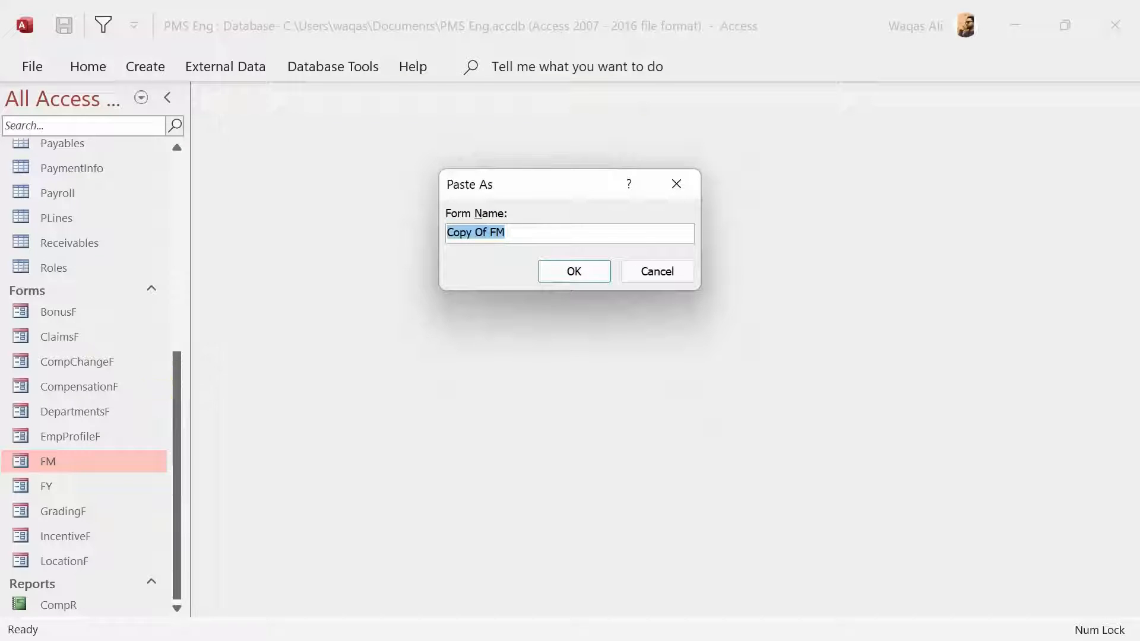
text(ol)
text(RoleF)
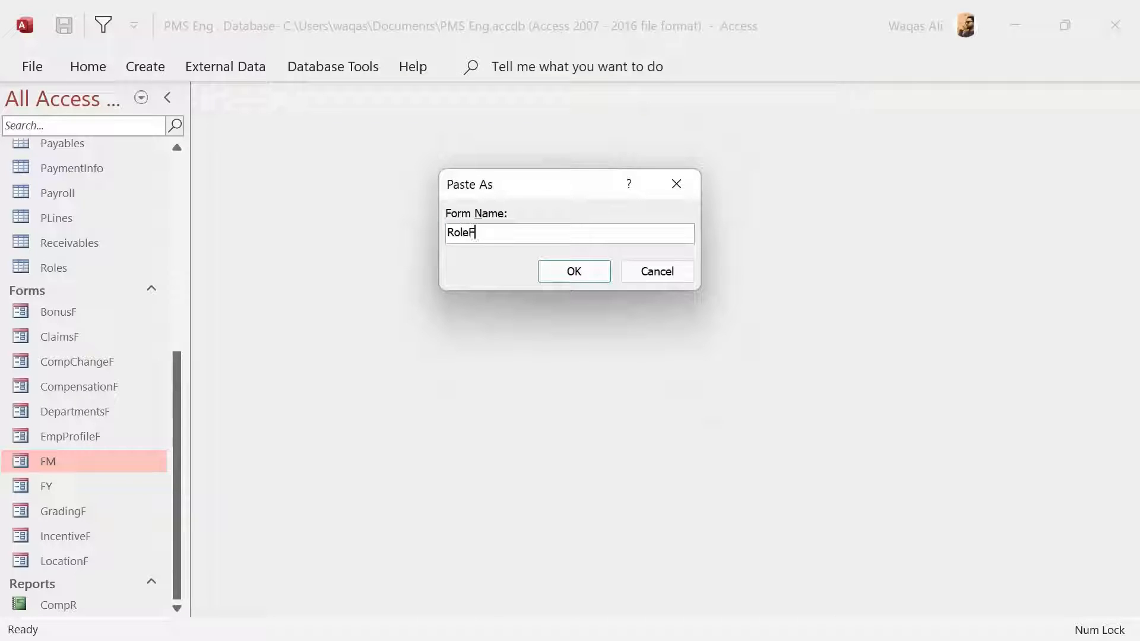
key(Return)
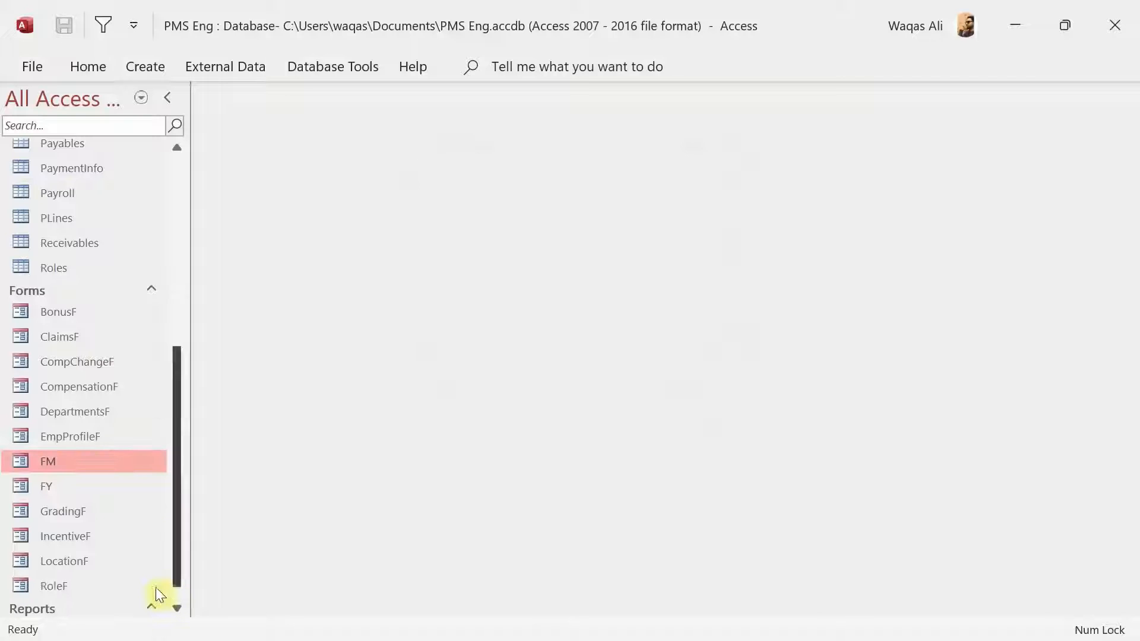
Open the RoleF form in Design View and delete all labels and fields from its Detail section
click(97, 586)
right_click(97, 585)
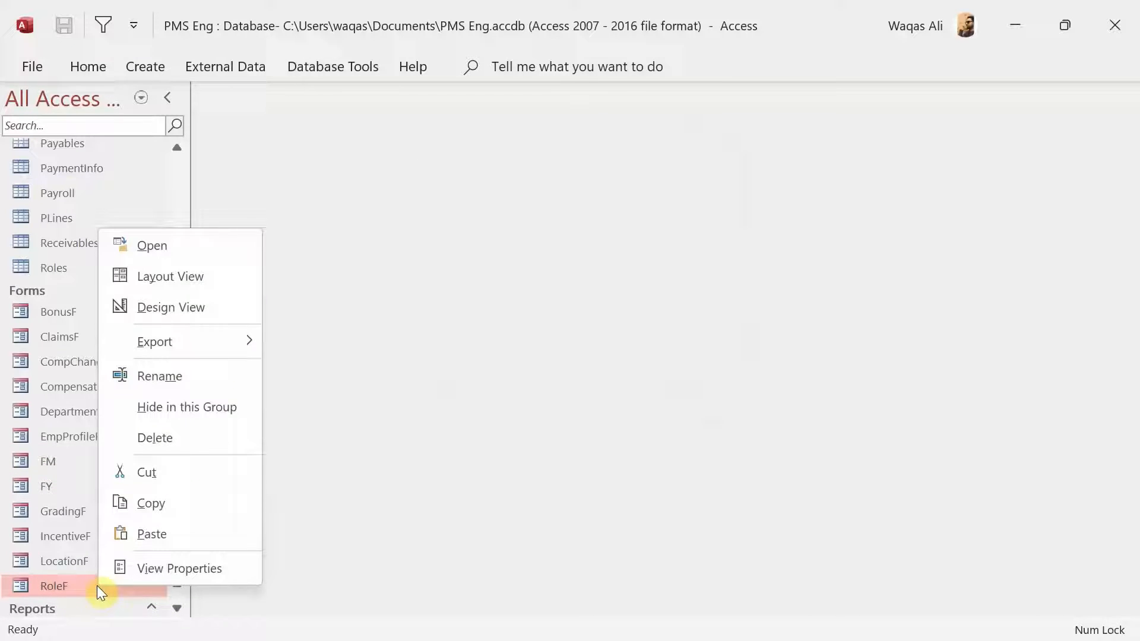
click(150, 305)
drag(537, 224, 133, 419)
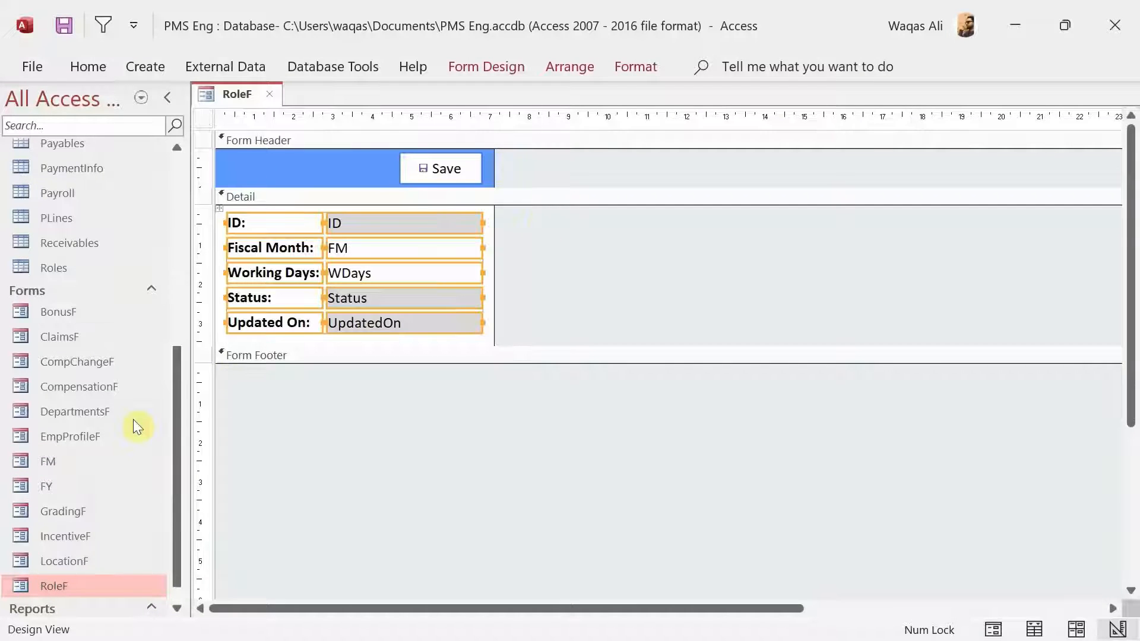
key(Delete)
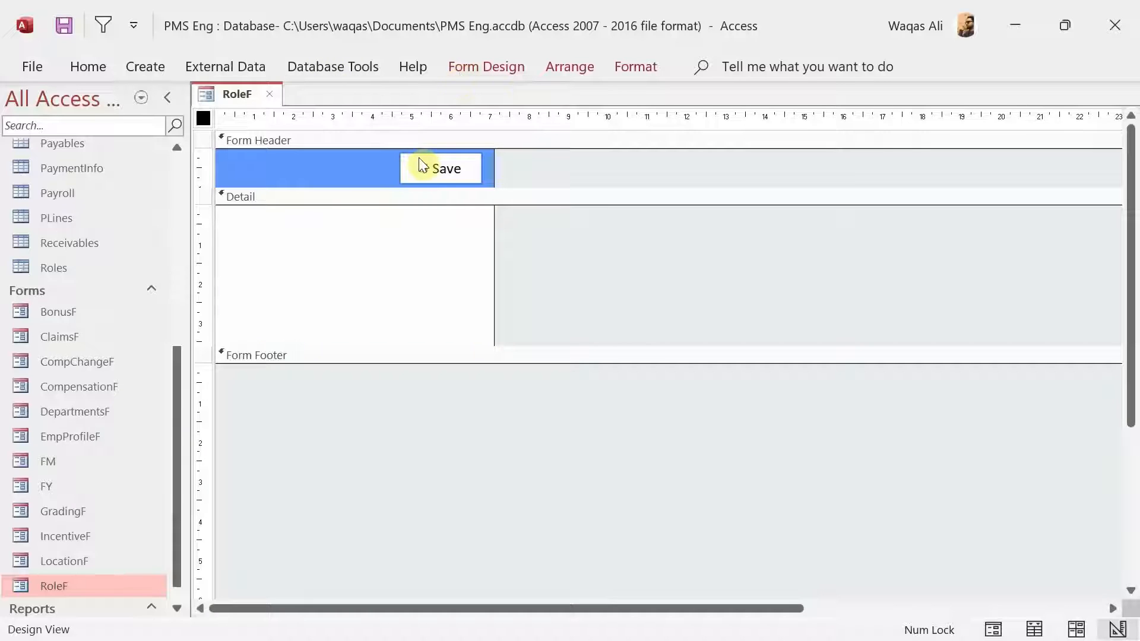
Delete the status and field-validation If block from the Save button's On Click procedure, keeping the error-handling code, and close the code editor
click(516, 67)
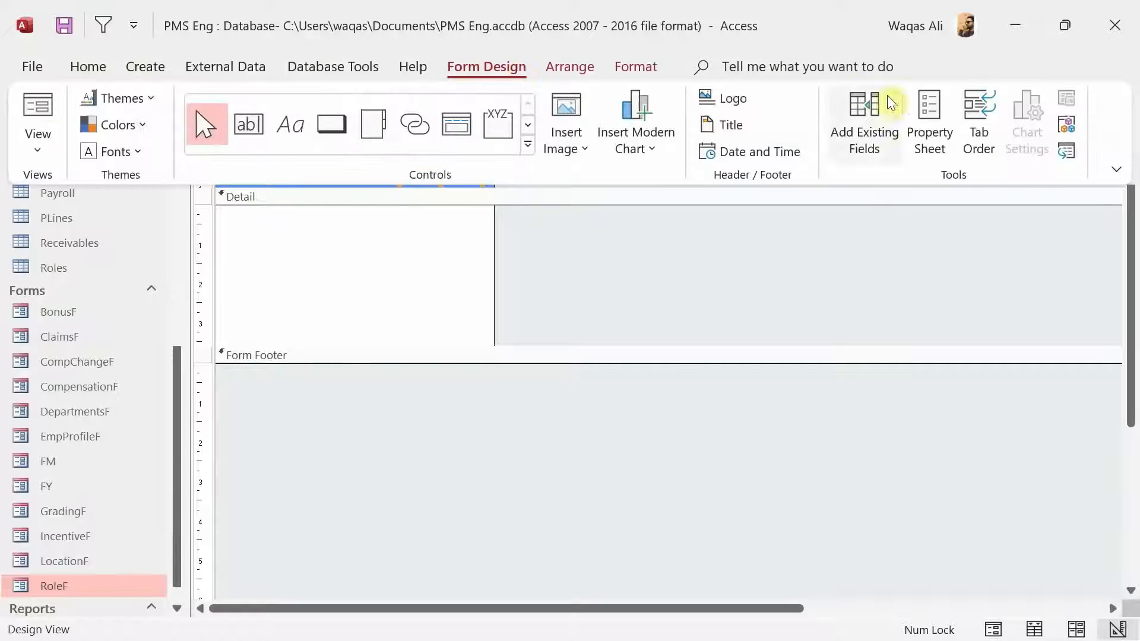
click(915, 102)
click(874, 195)
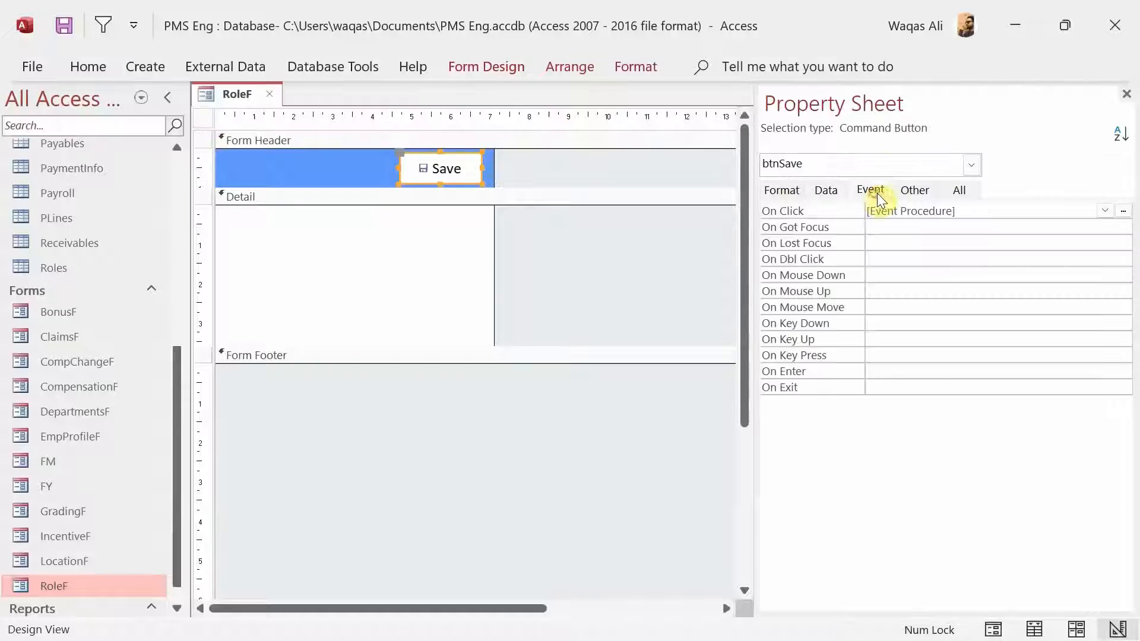
click(1123, 211)
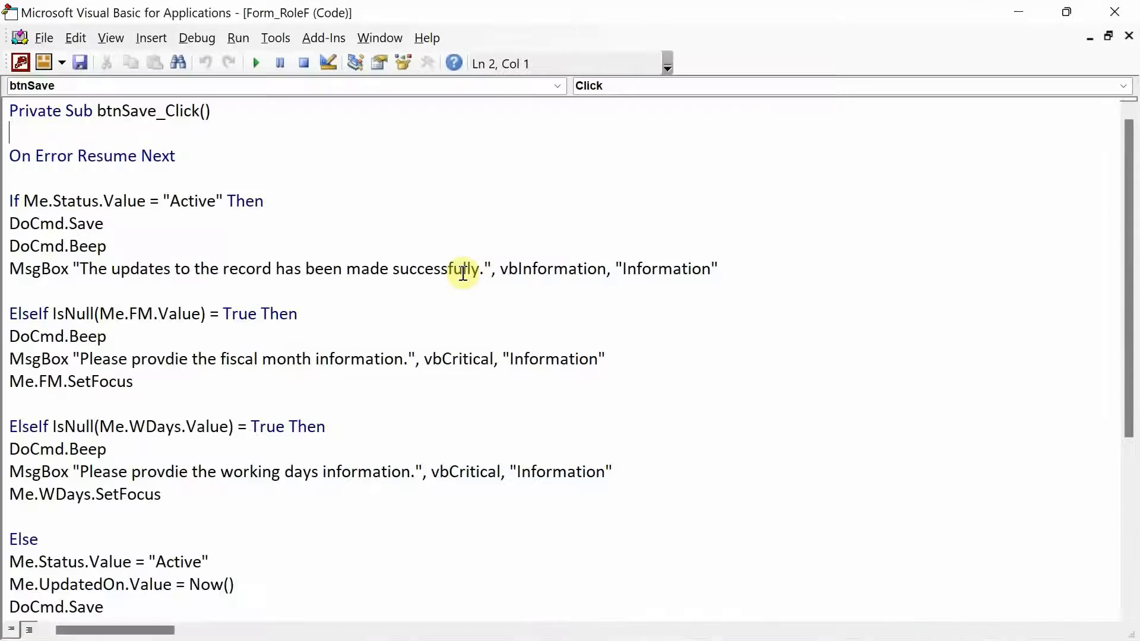
click(5, 201)
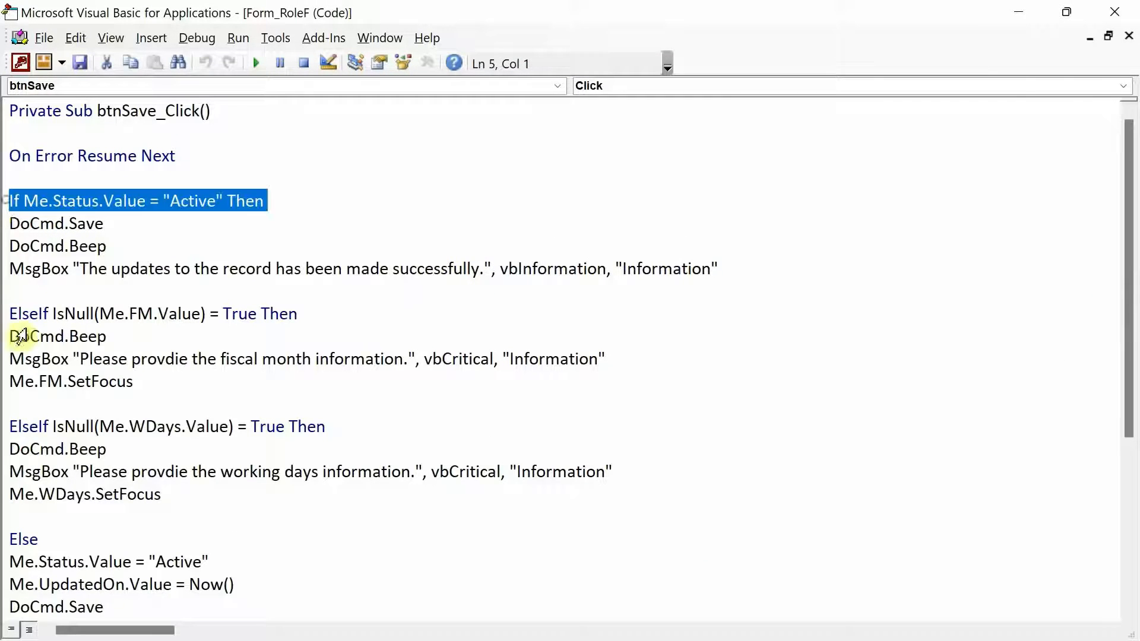
drag(19, 336, 107, 415)
key(Delete)
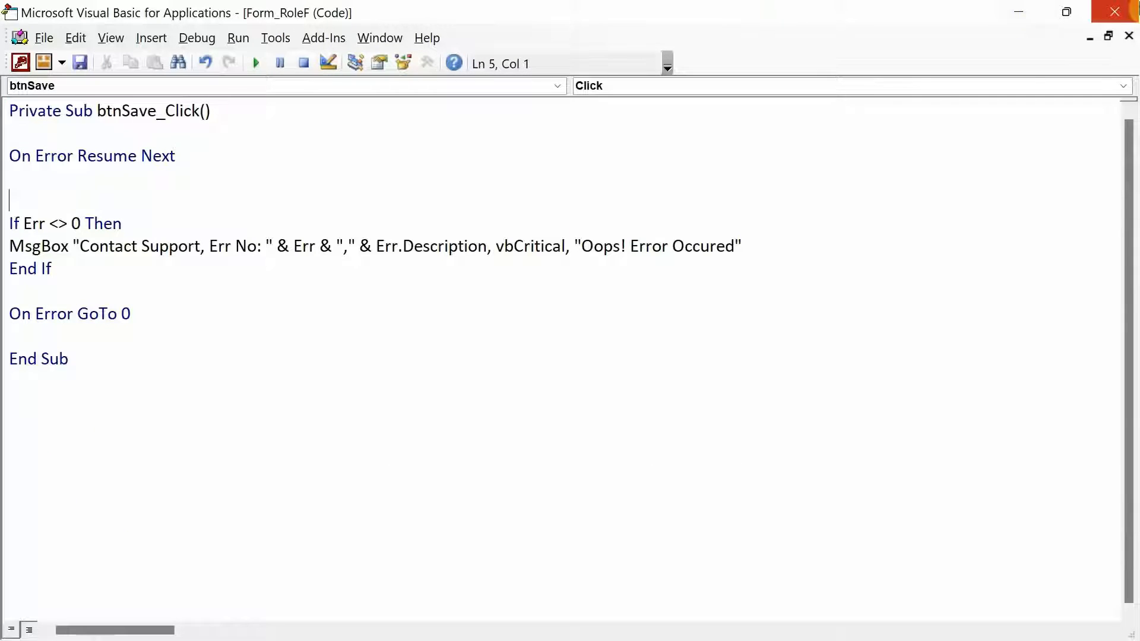
click(1128, 12)
right_click(240, 102)
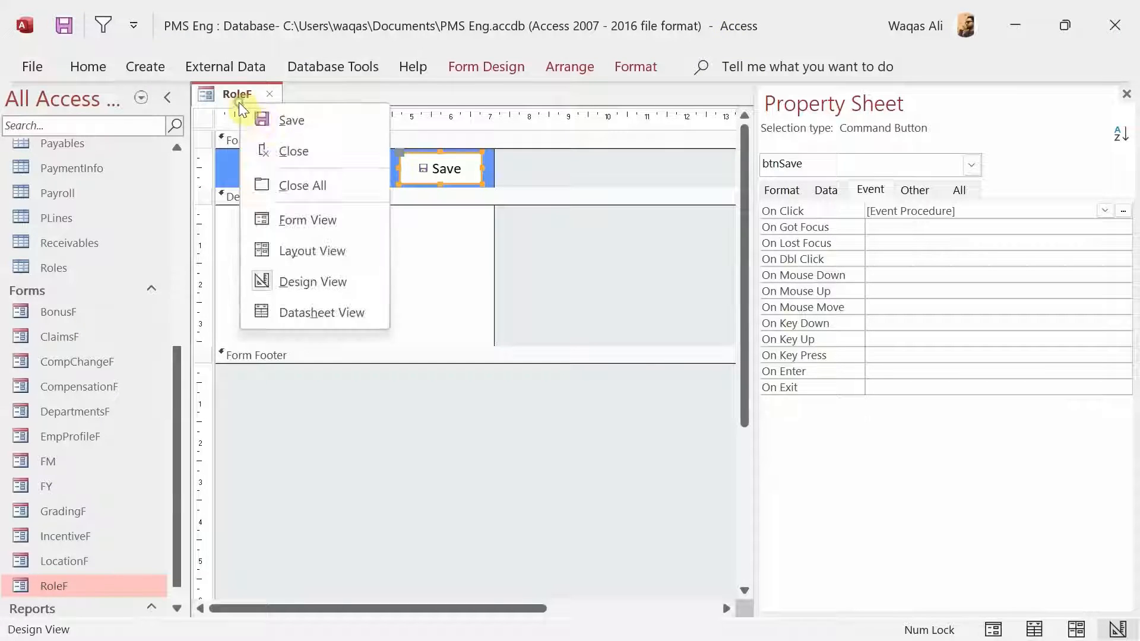
key(Escape)
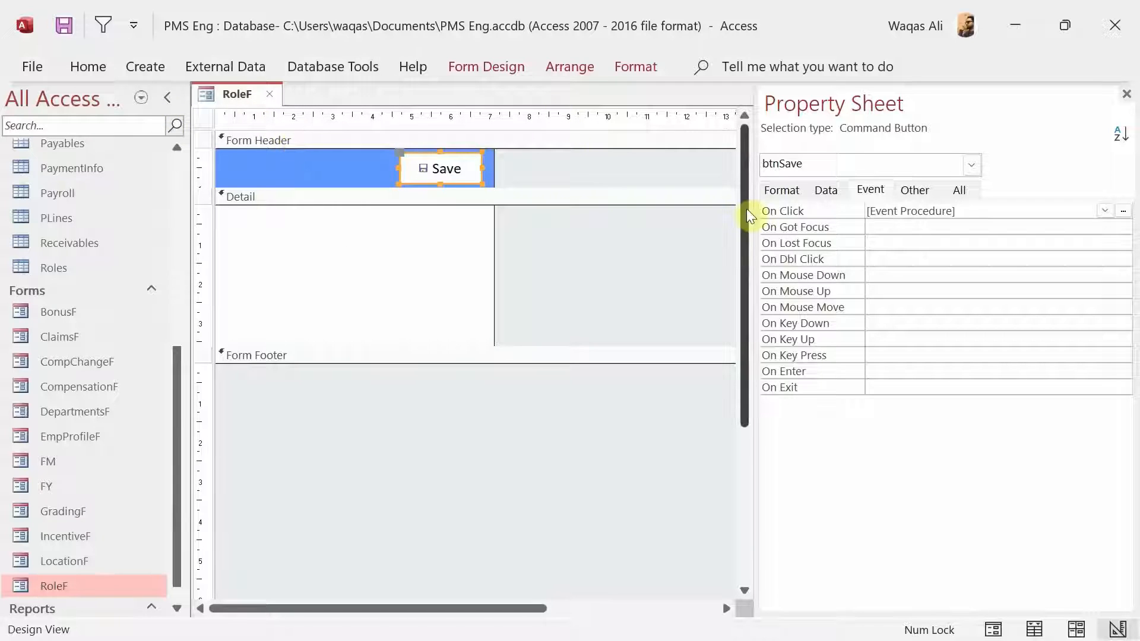
Set the RoleF form's caption to "Manage Roles Information"
drag(752, 208, 852, 204)
click(204, 121)
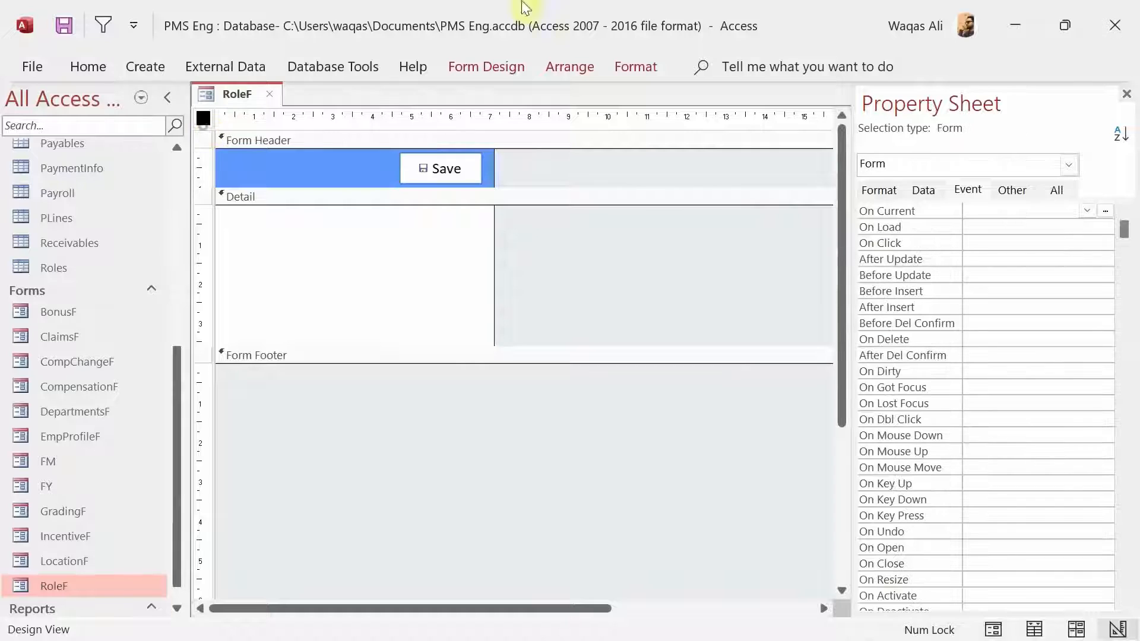
click(879, 190)
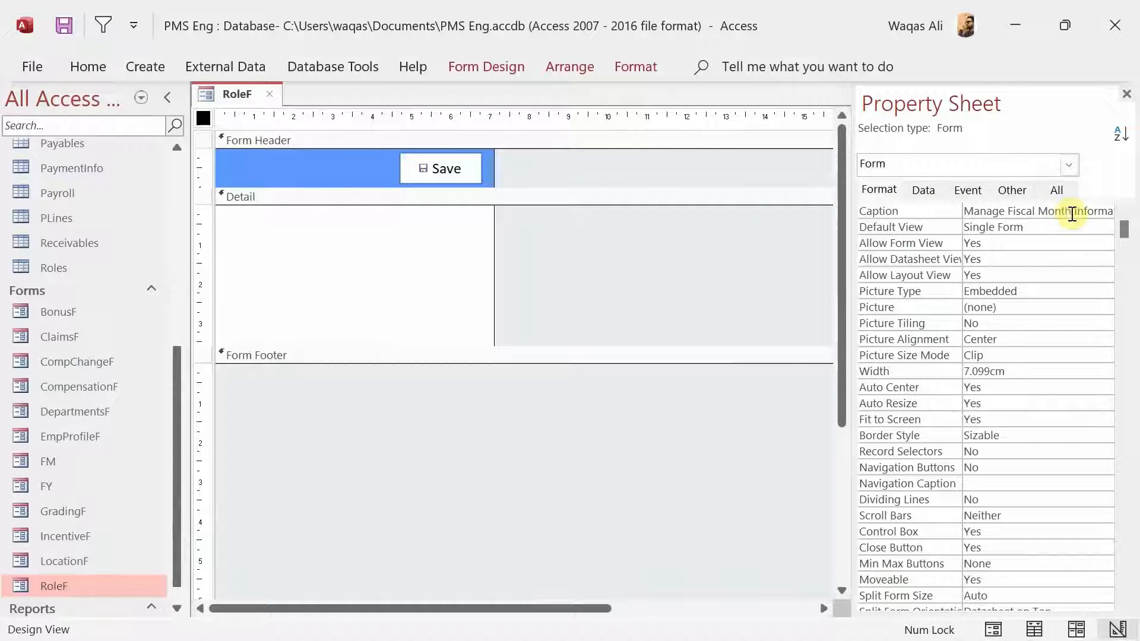
drag(1072, 214, 1007, 209)
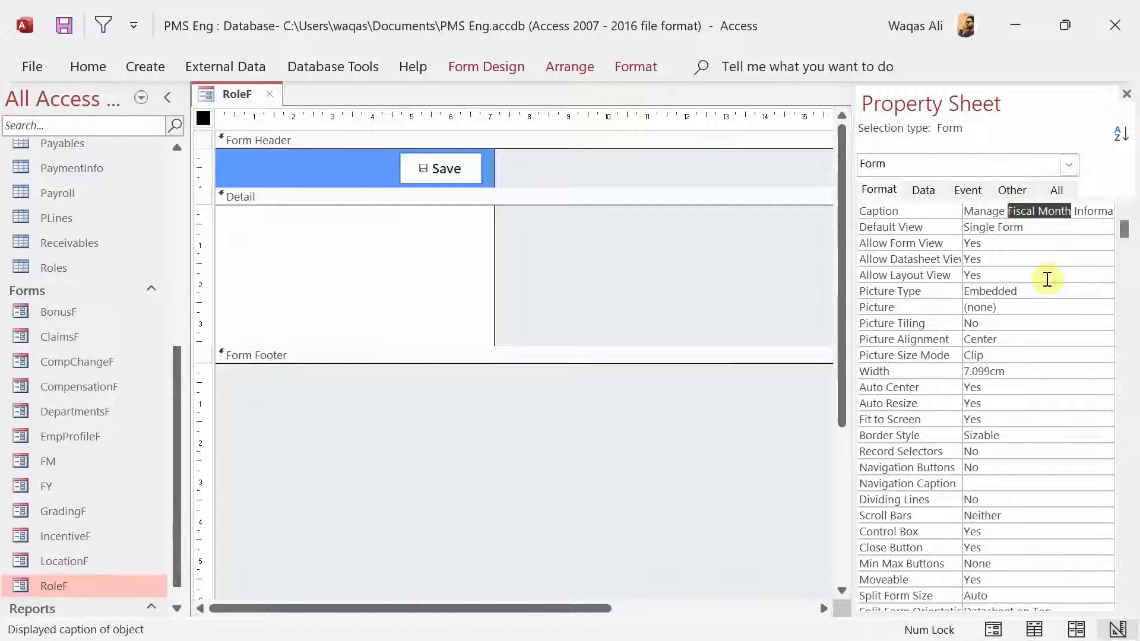
text(Role)
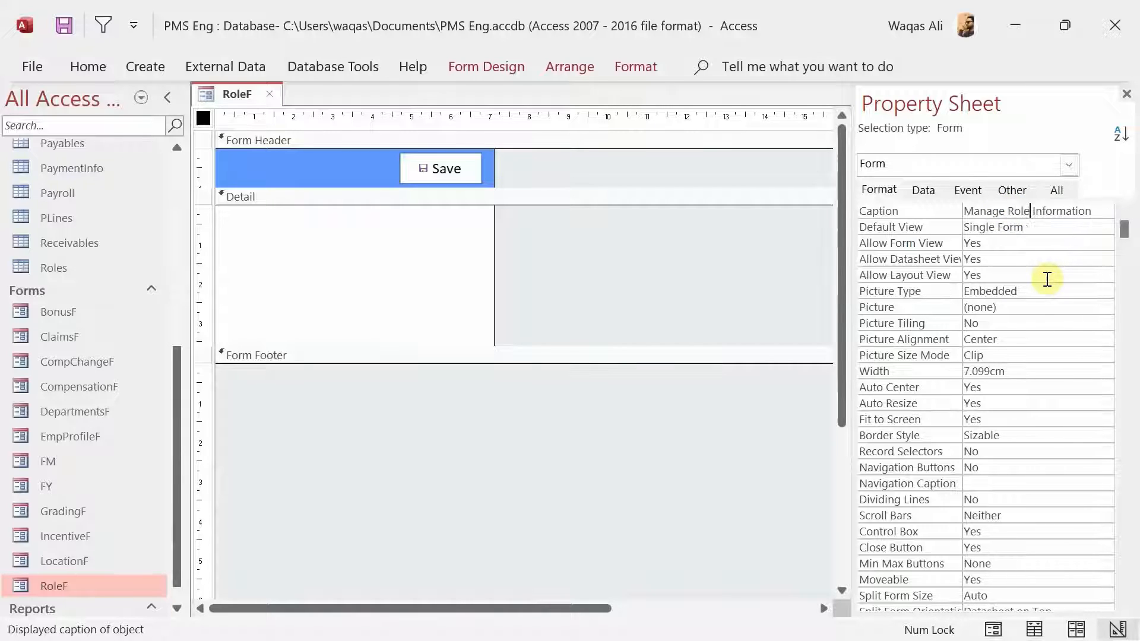
key(Return)
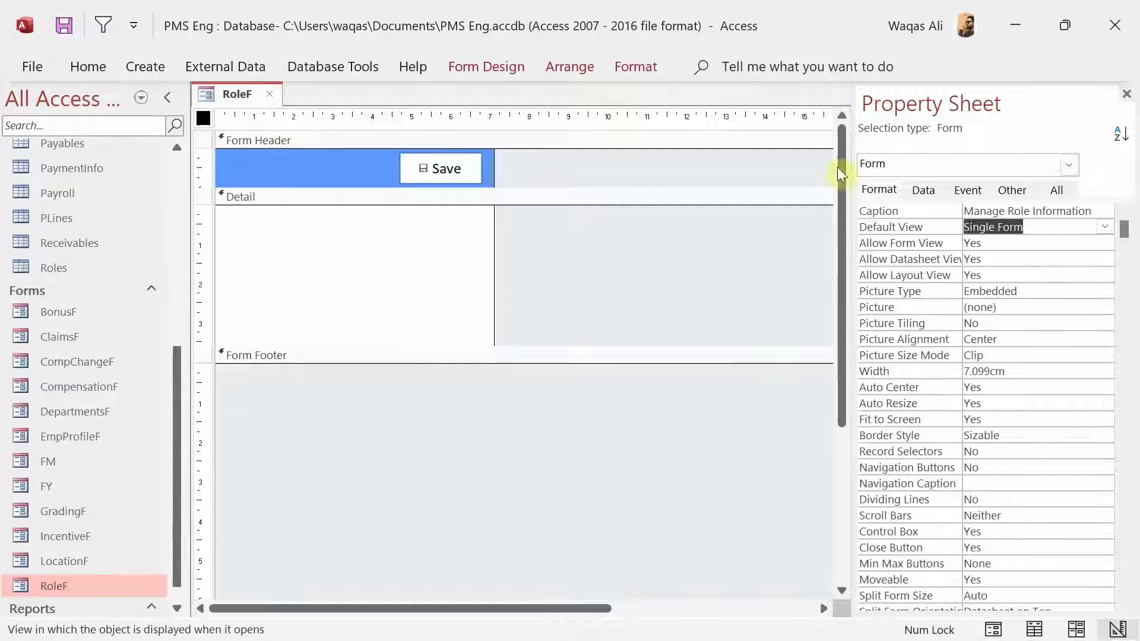
click(1031, 213)
text(s)
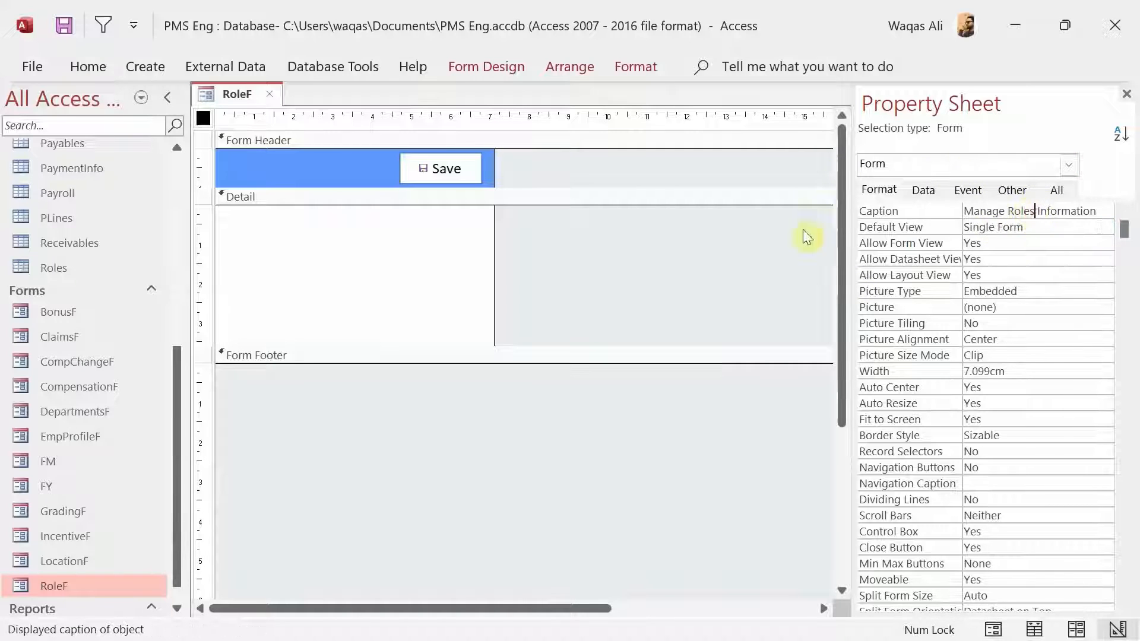
key(Return)
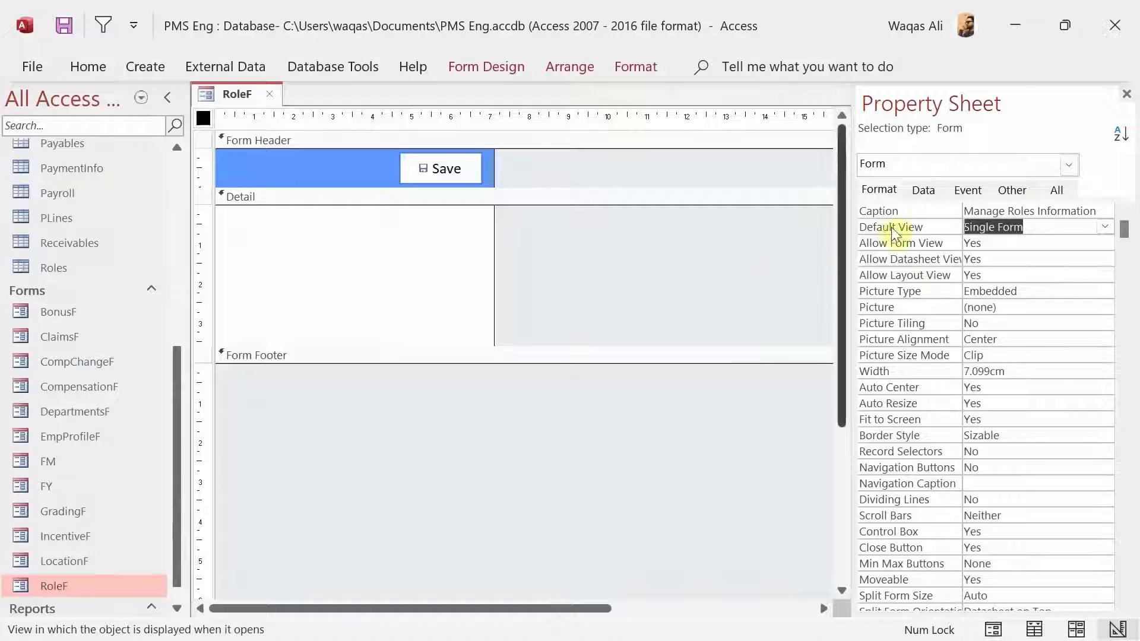
Set the RoleF form's record source to the Roles table
click(927, 189)
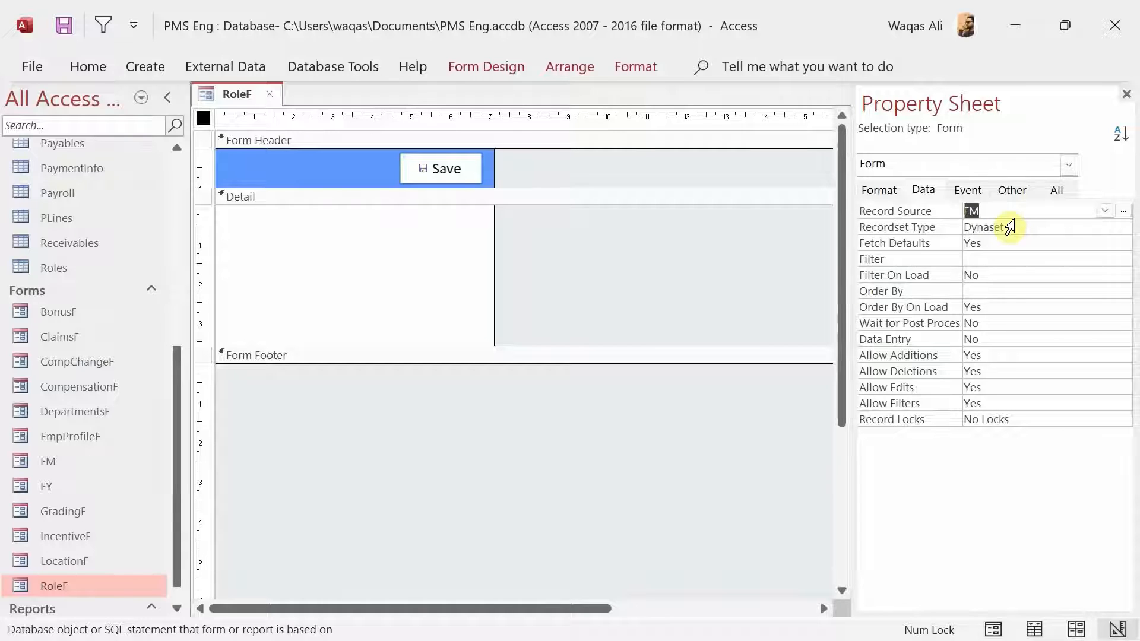
click(1105, 212)
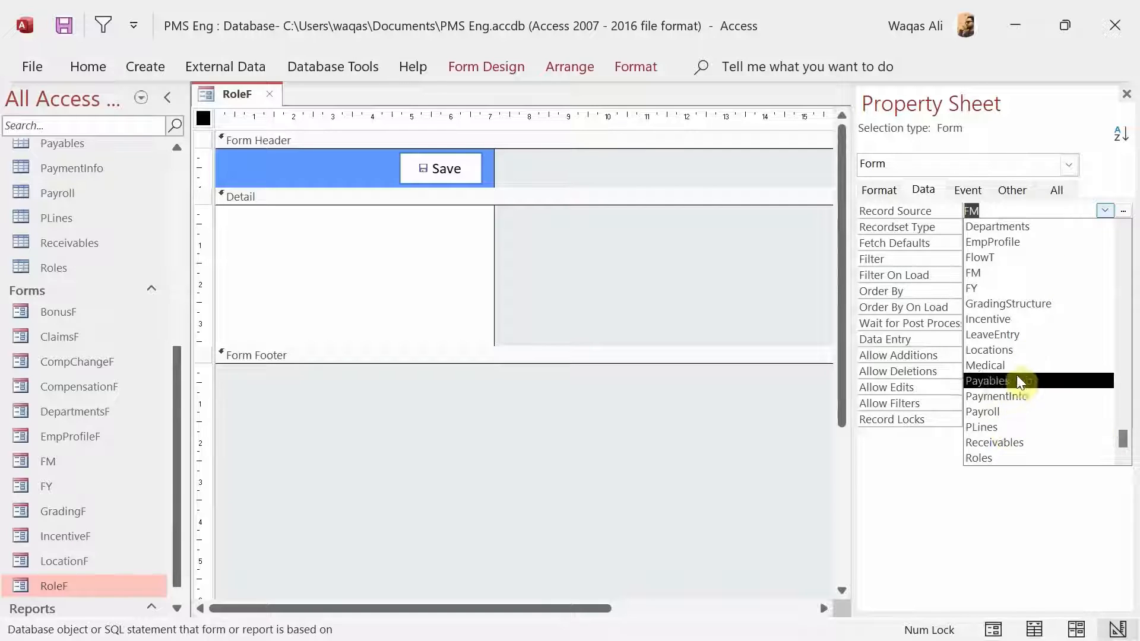
click(1031, 334)
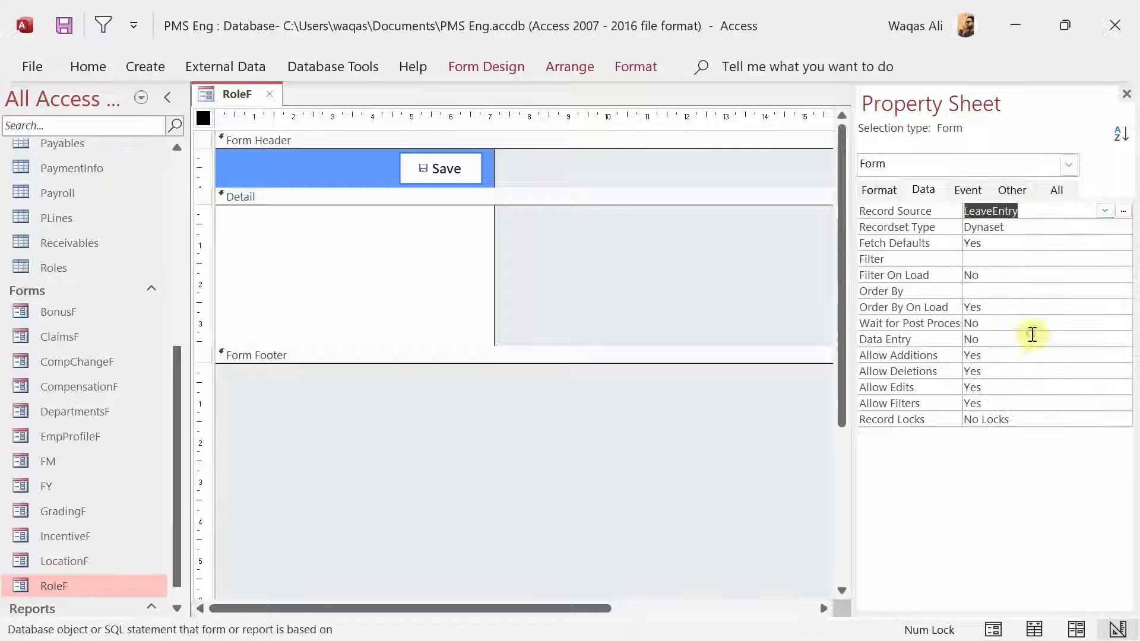
click(1104, 210)
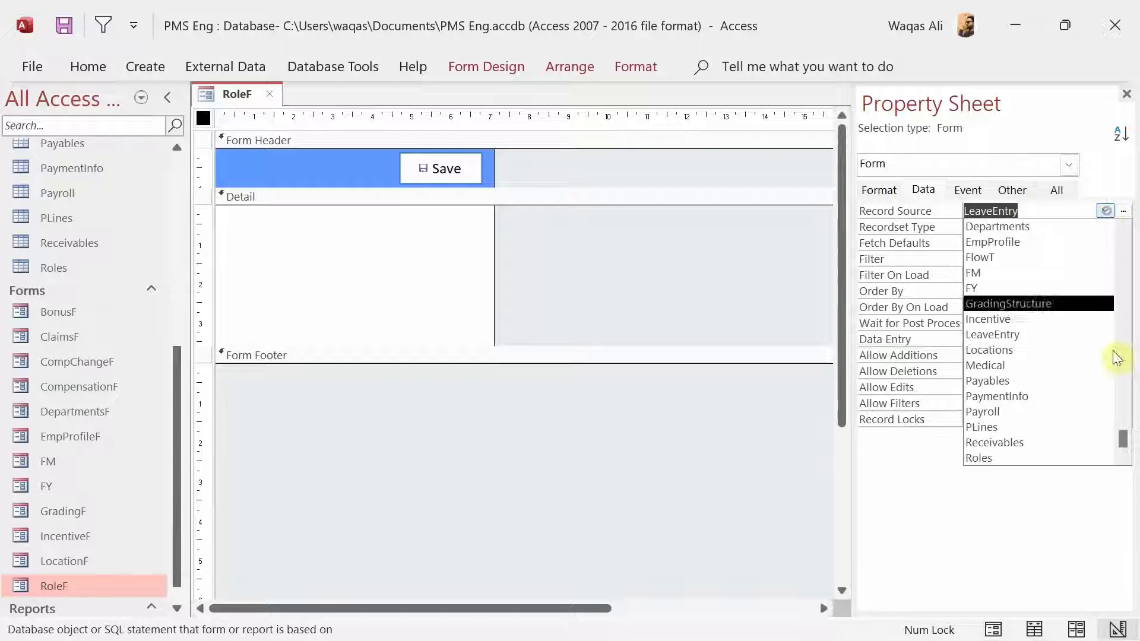
click(1104, 458)
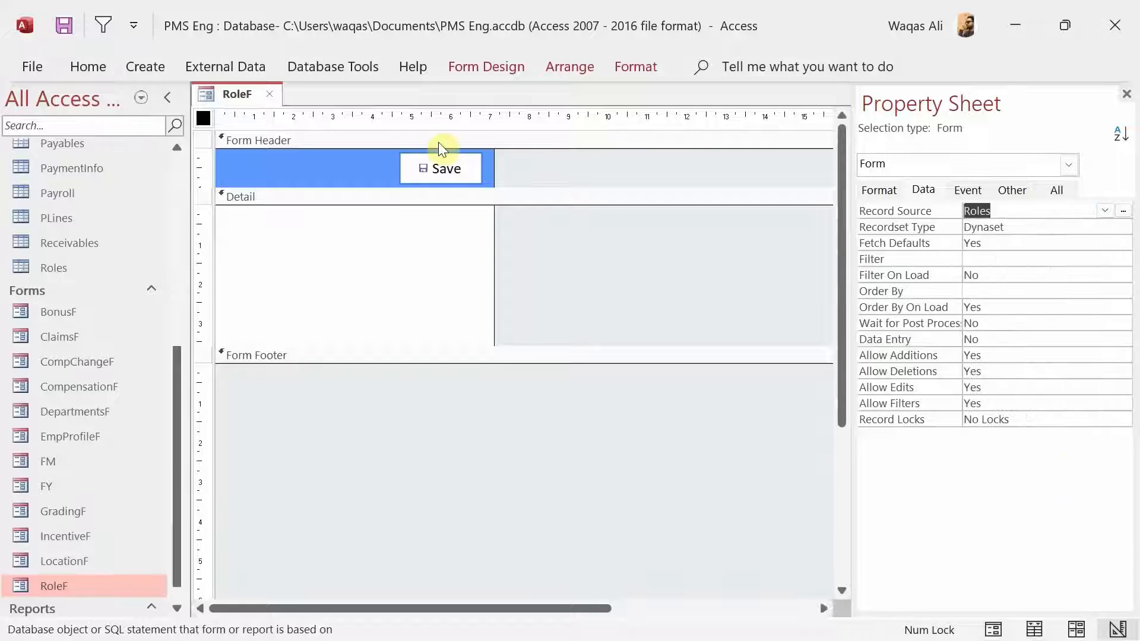
right_click(233, 94)
click(233, 98)
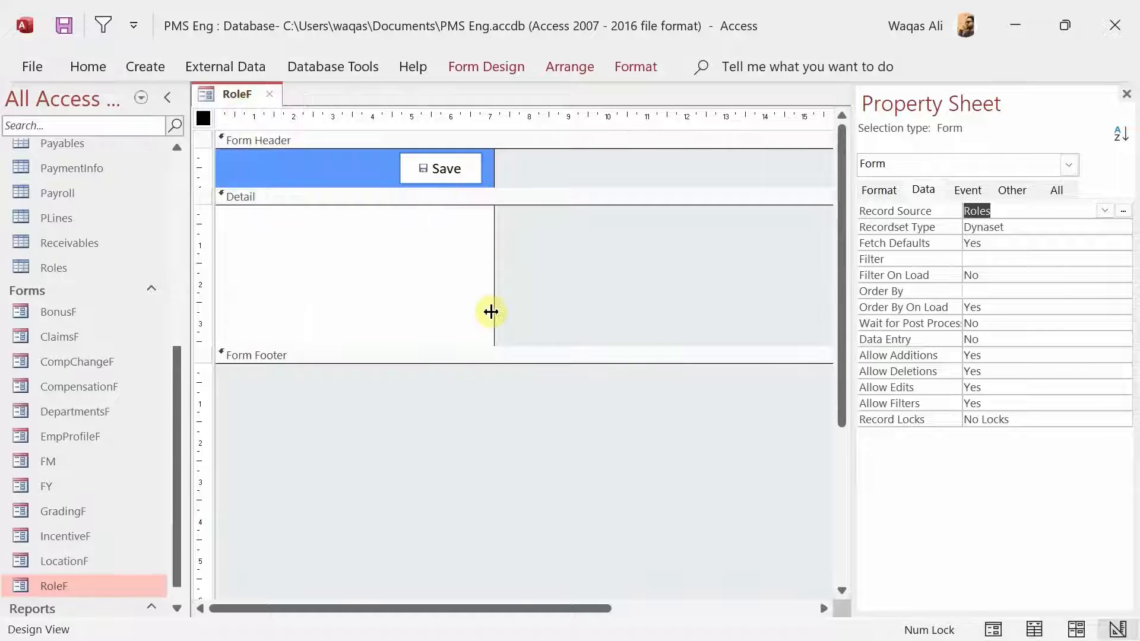
click(992, 210)
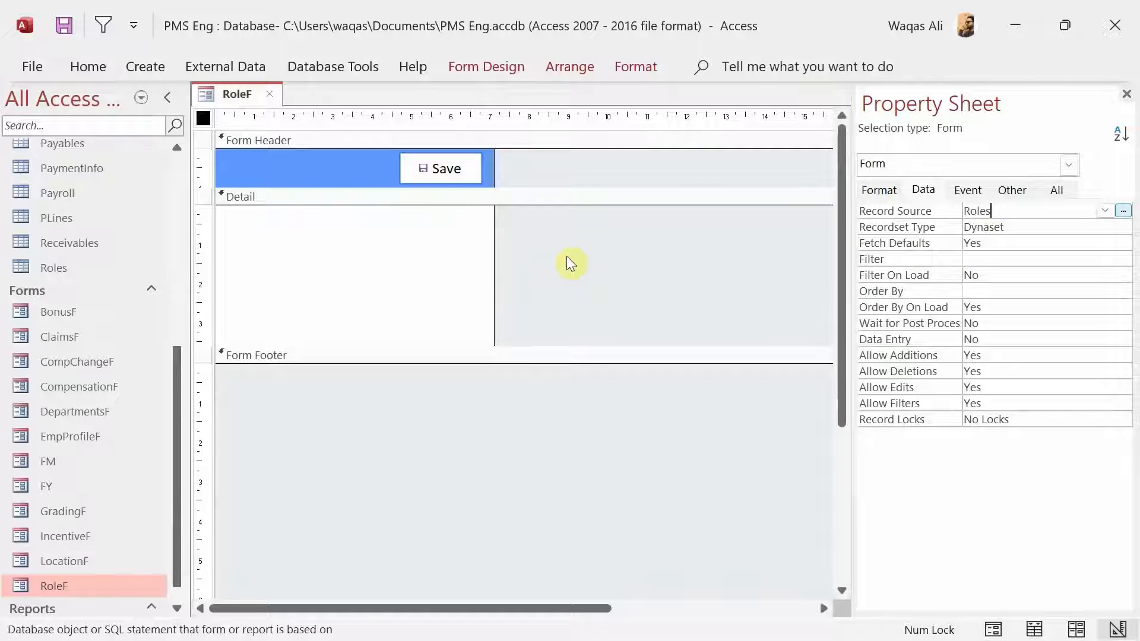
Add the RoleID, Role, DepartmentID and Status fields from the Roles table to the form's Detail section
click(499, 73)
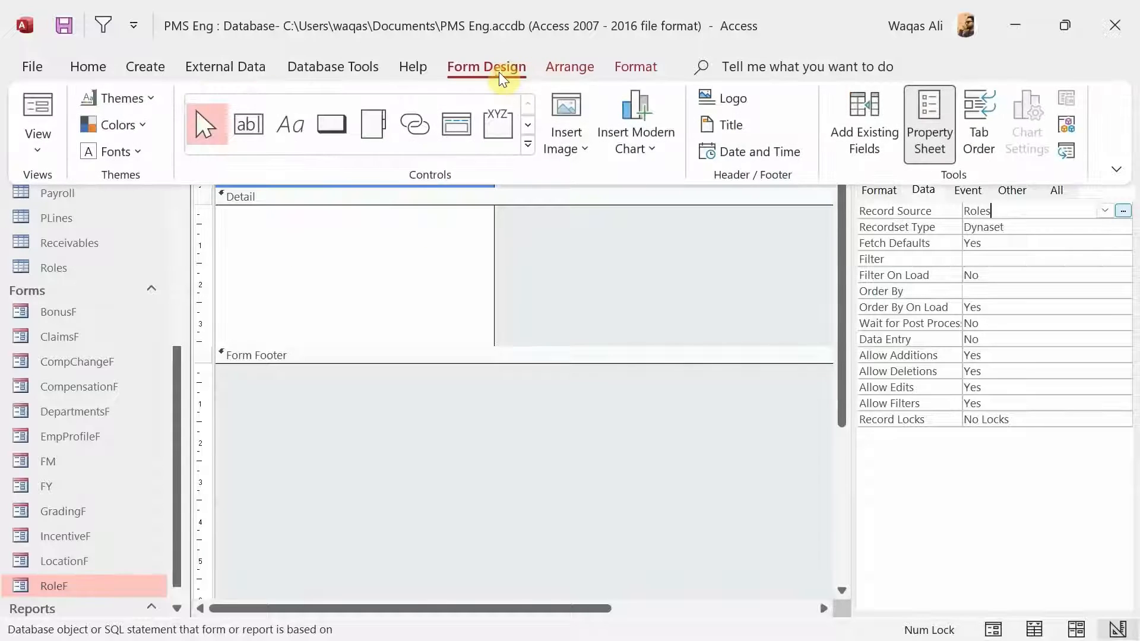
click(852, 116)
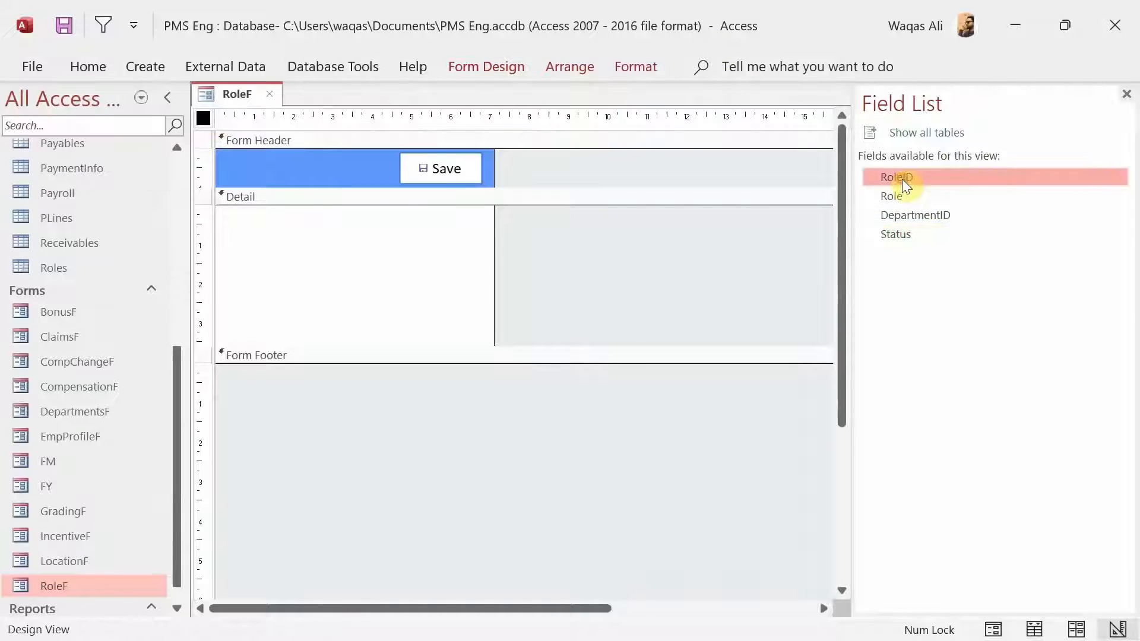
key(ctrl+a)
drag(902, 179, 314, 224)
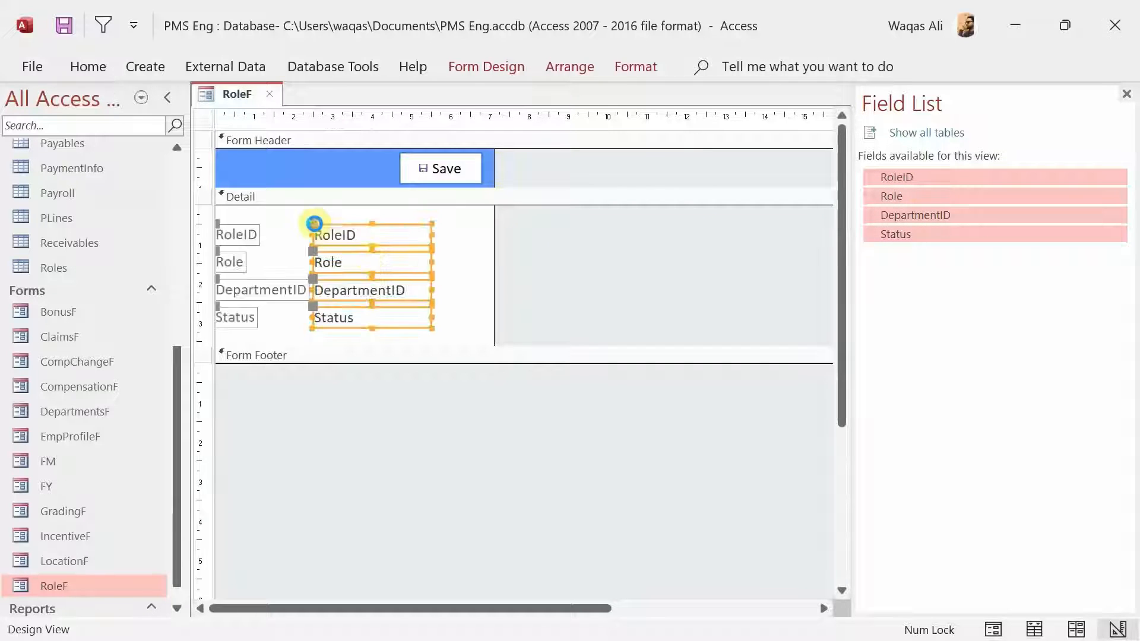
Arrange the four fields and their labels in a stacked layout with Narrow control padding
right_click(371, 237)
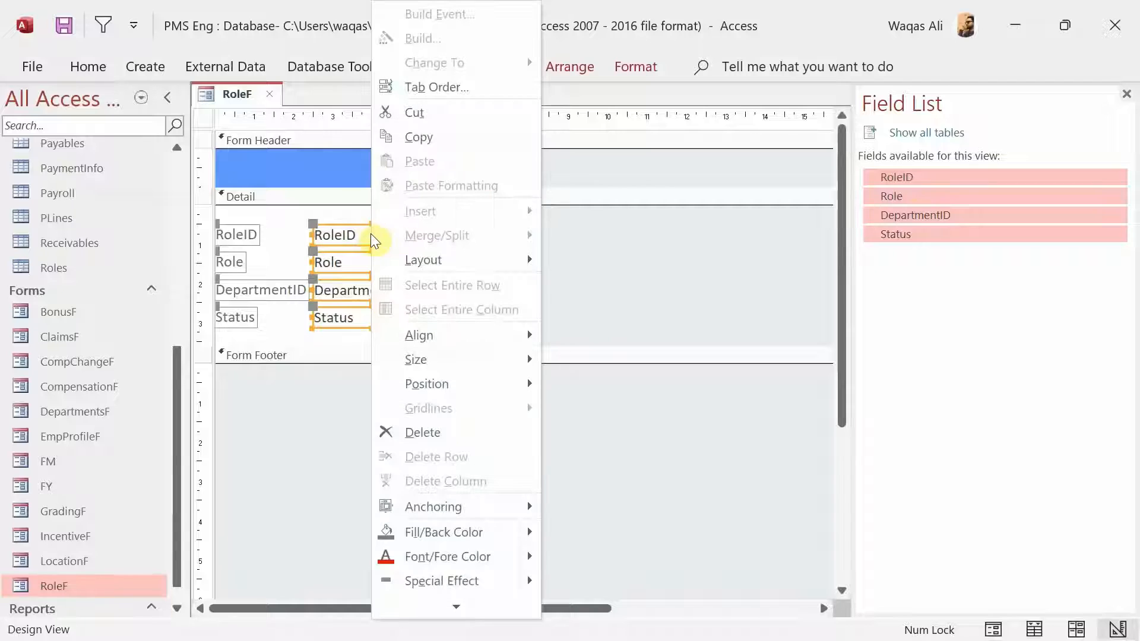
mouse_move(554, 260)
click(624, 284)
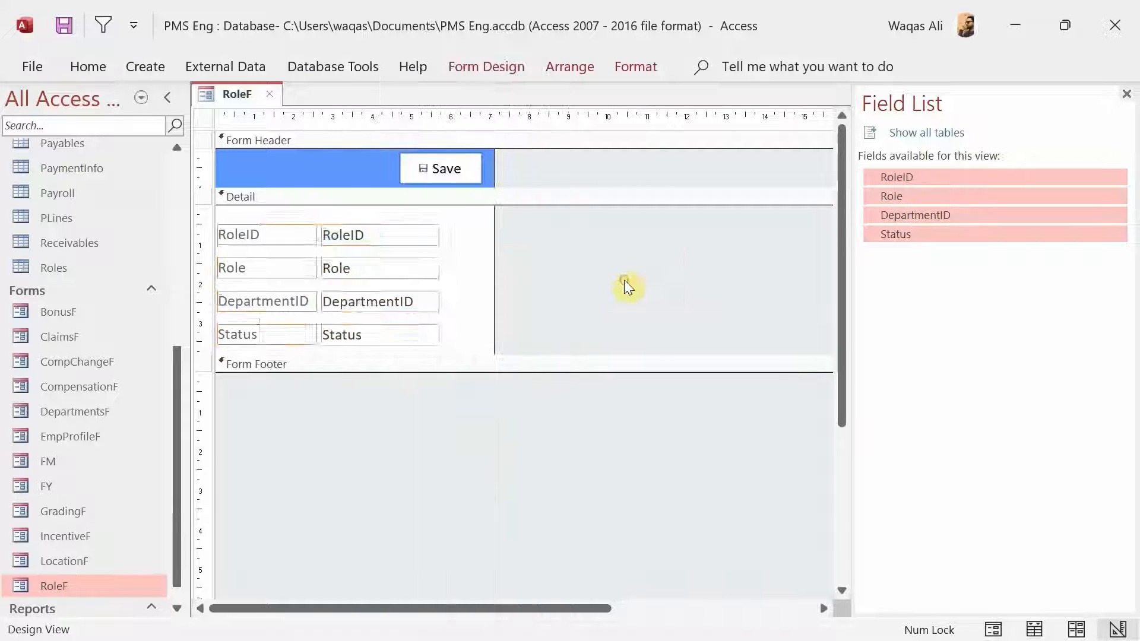
click(572, 66)
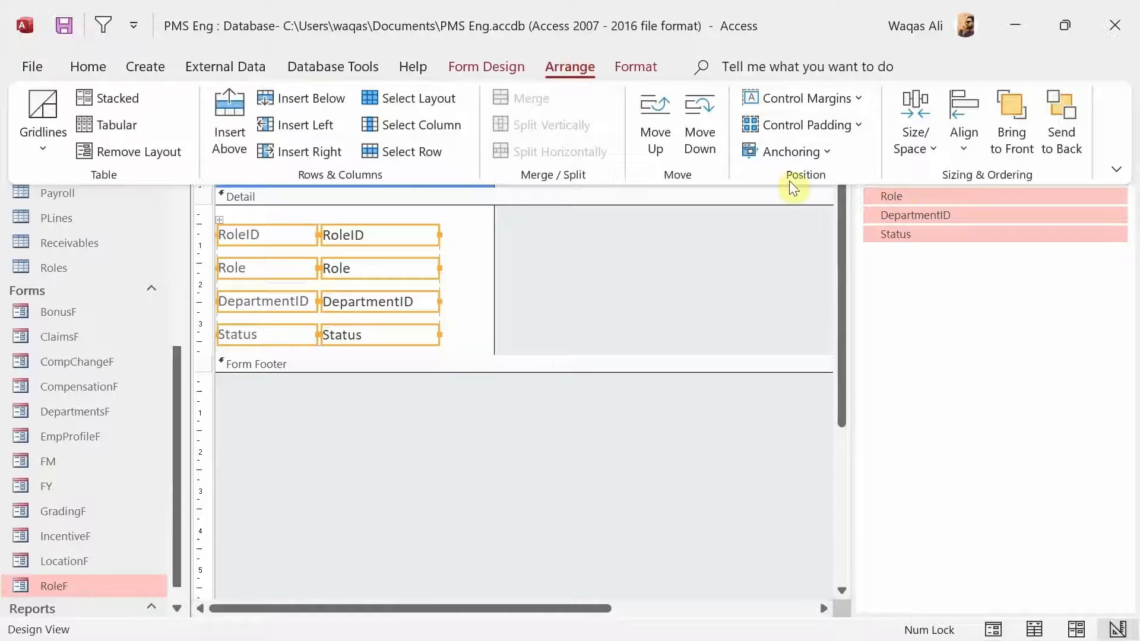
click(842, 122)
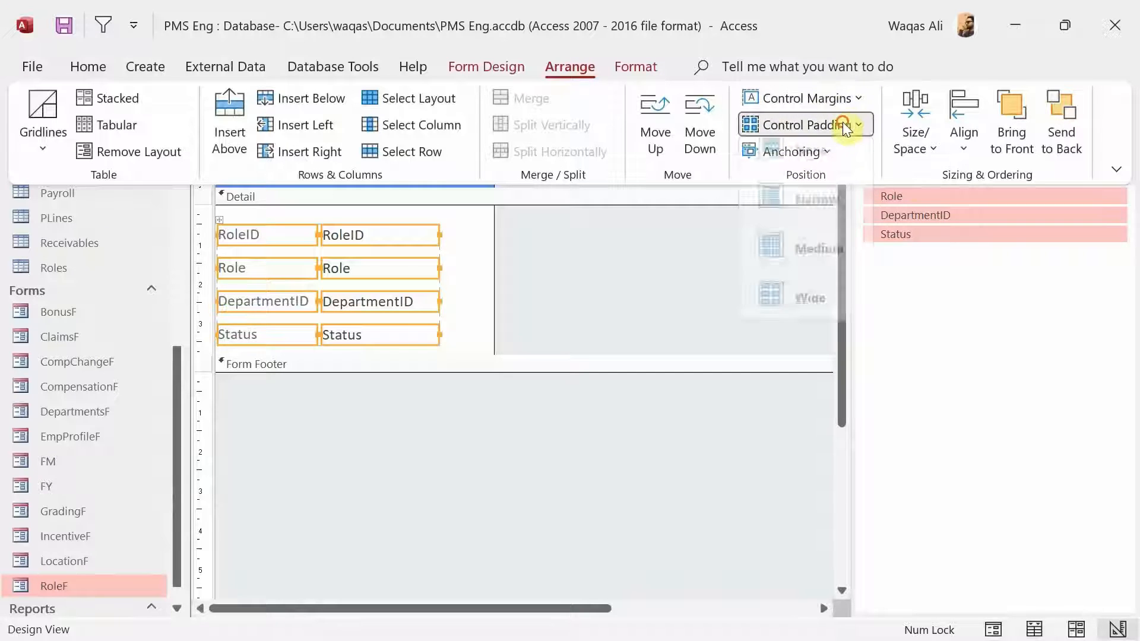
click(800, 228)
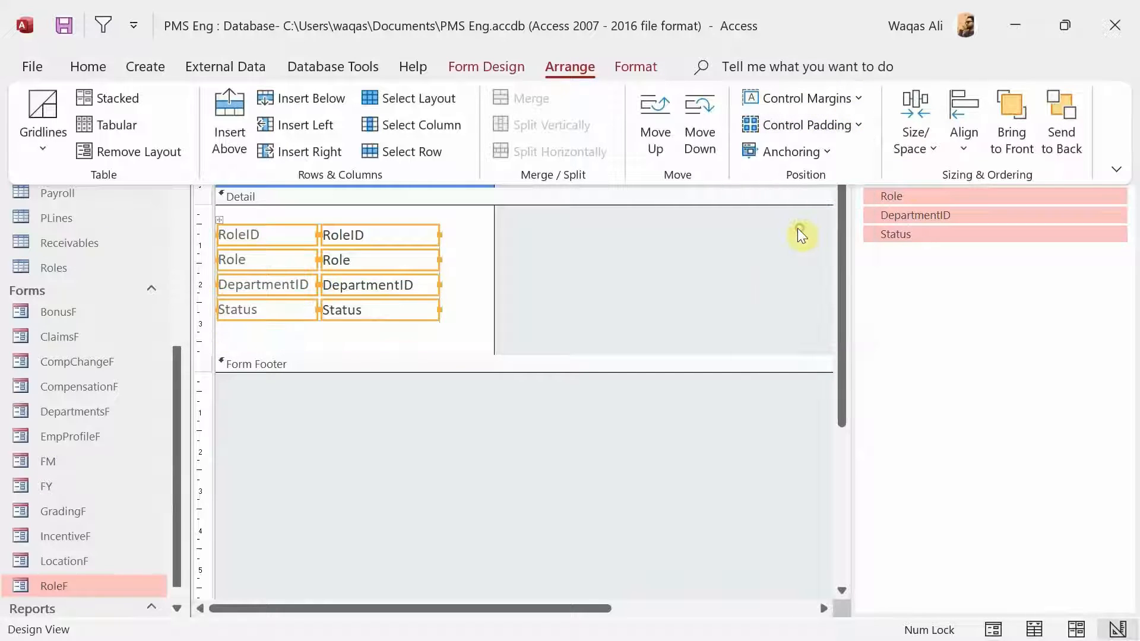
Shift the whole stacked layout slightly to the right within the Detail section
click(338, 246)
drag(337, 233, 350, 233)
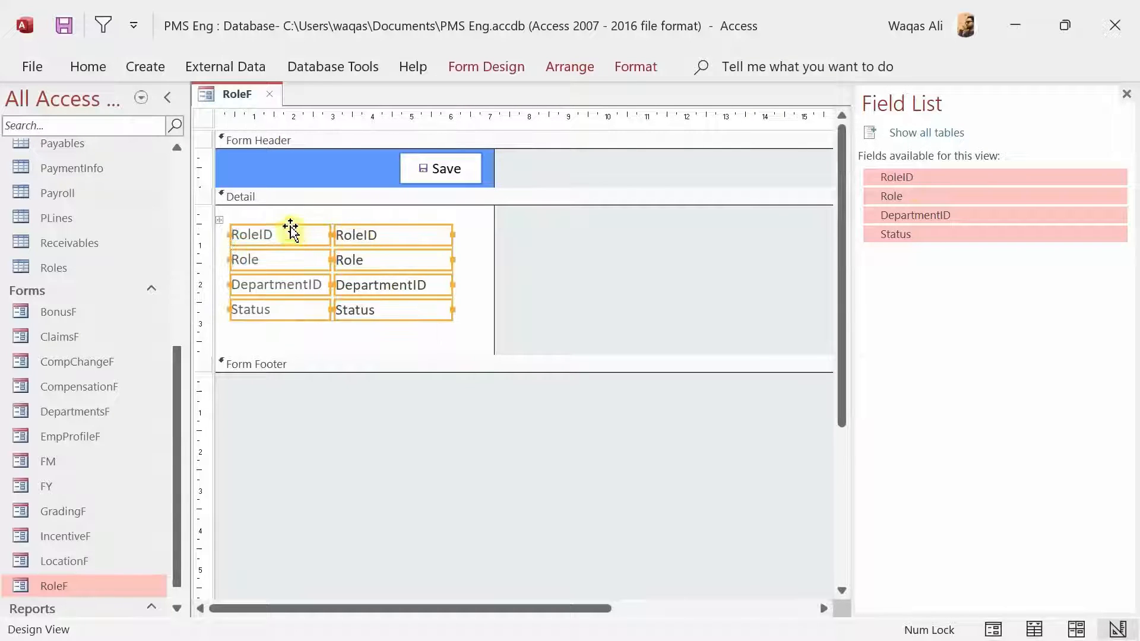
click(283, 210)
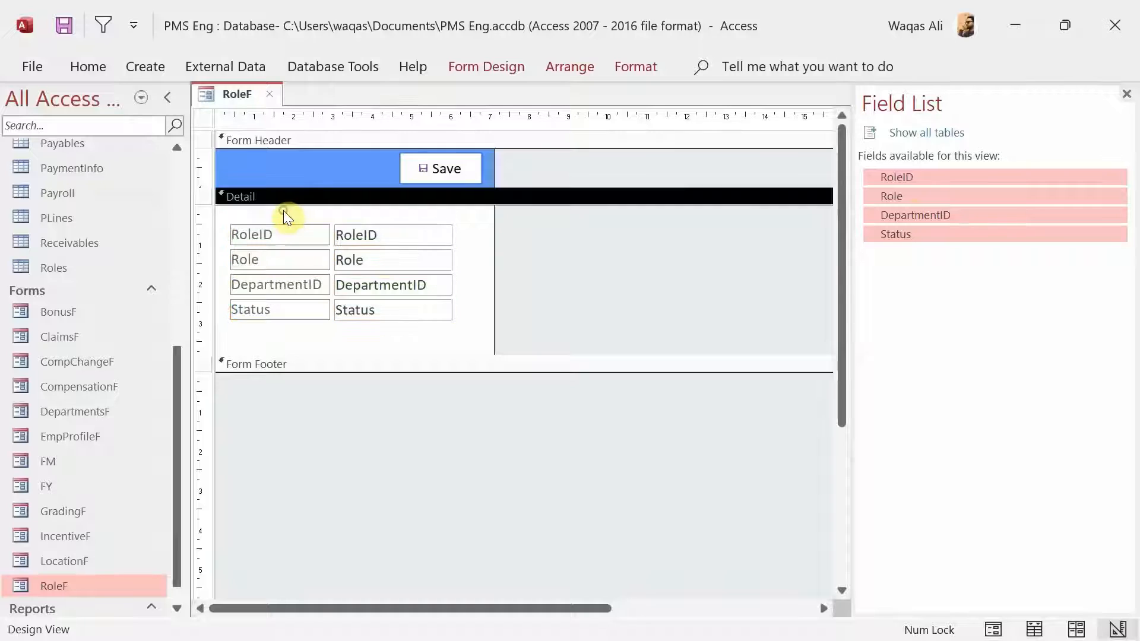
Make the four labels bold and widen the label and field columns outward to nearly fill the form's width
drag(278, 212, 269, 321)
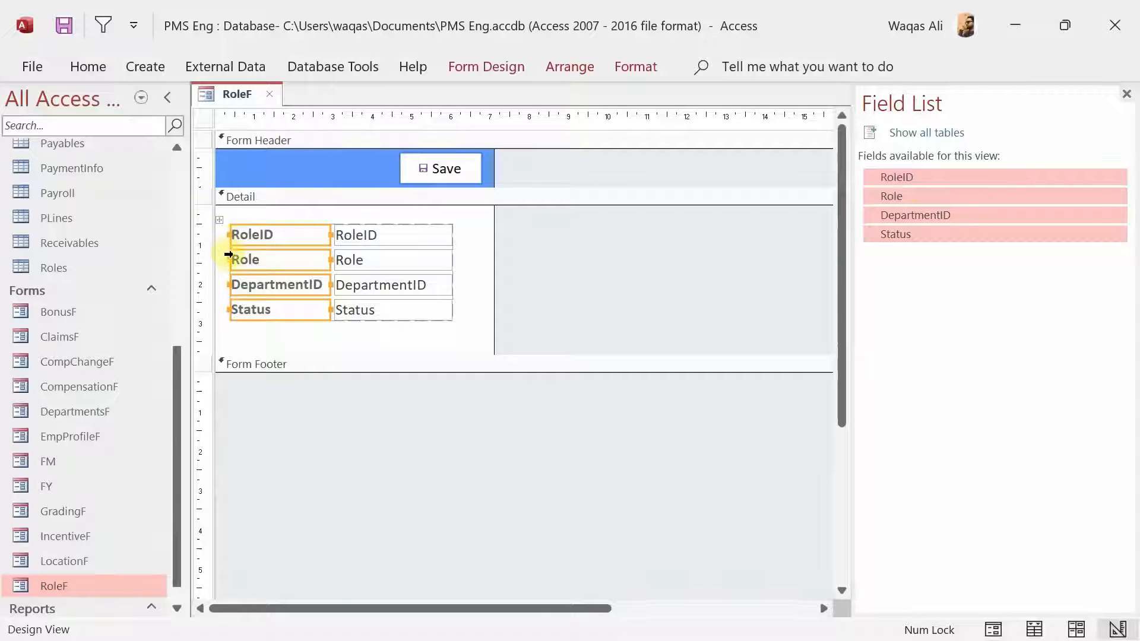
drag(231, 256, 222, 256)
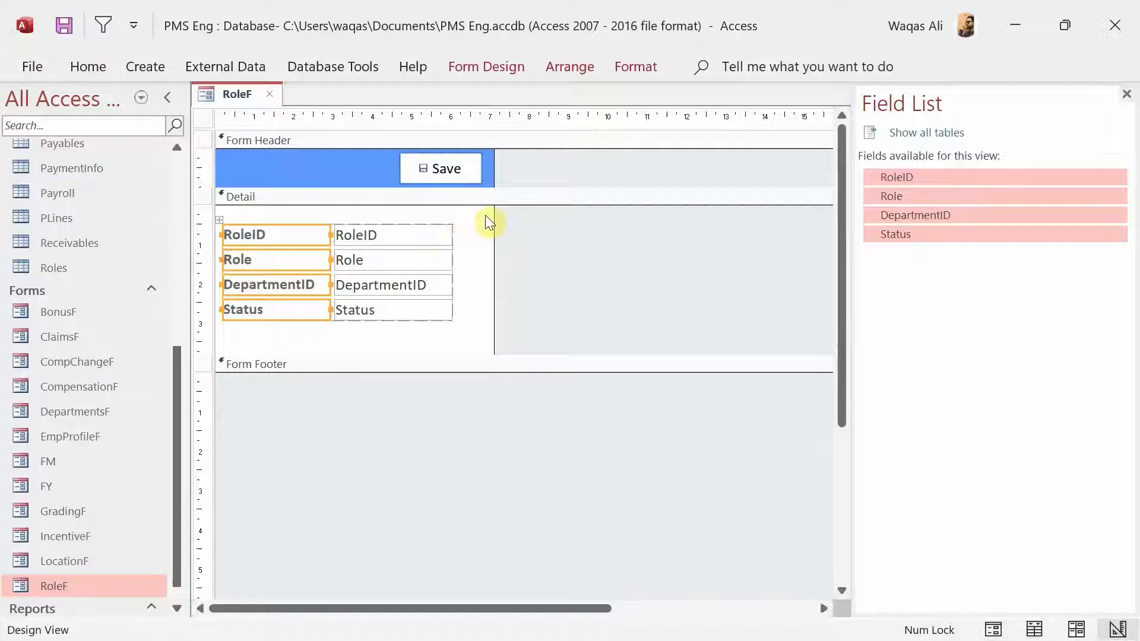
drag(486, 215, 433, 323)
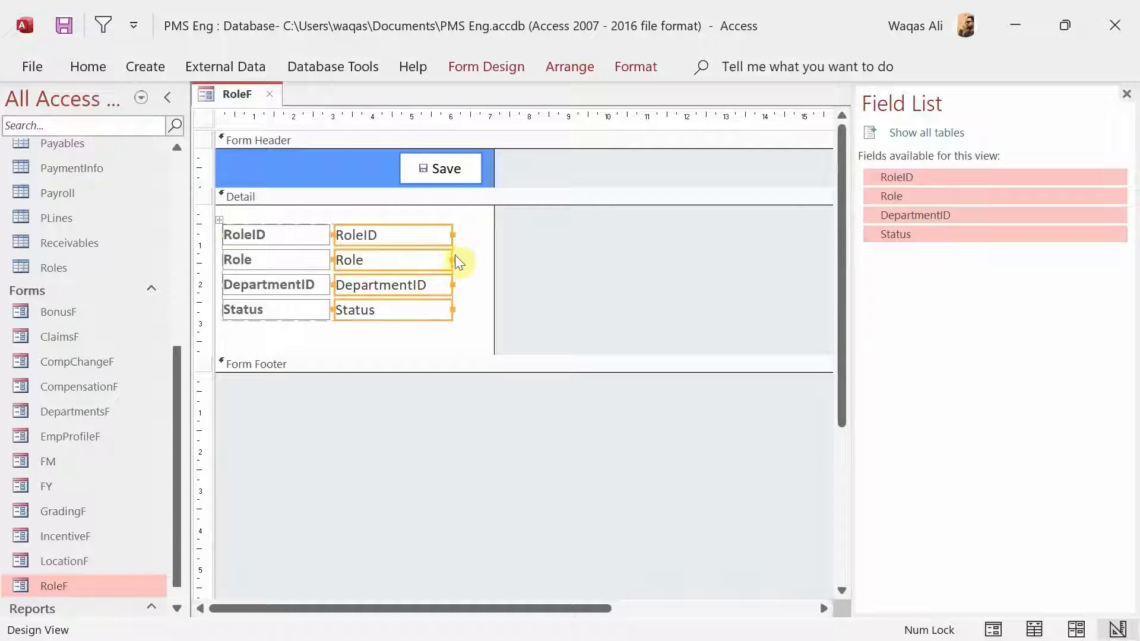
drag(453, 260, 487, 260)
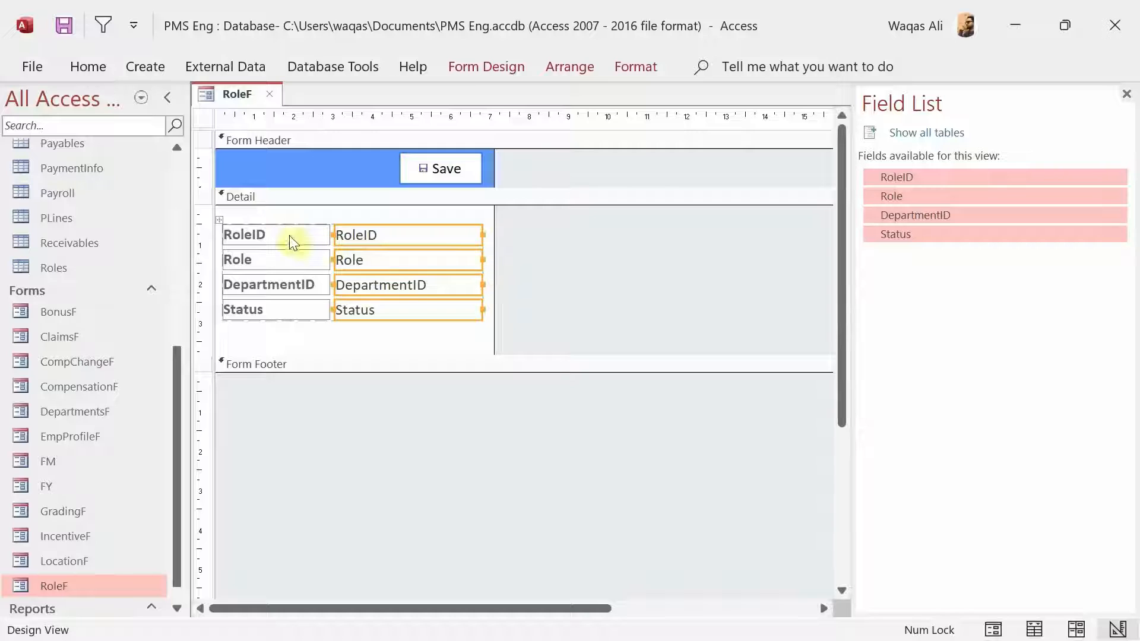
Set the font color of all labels and fields in the Detail section to black
click(216, 218)
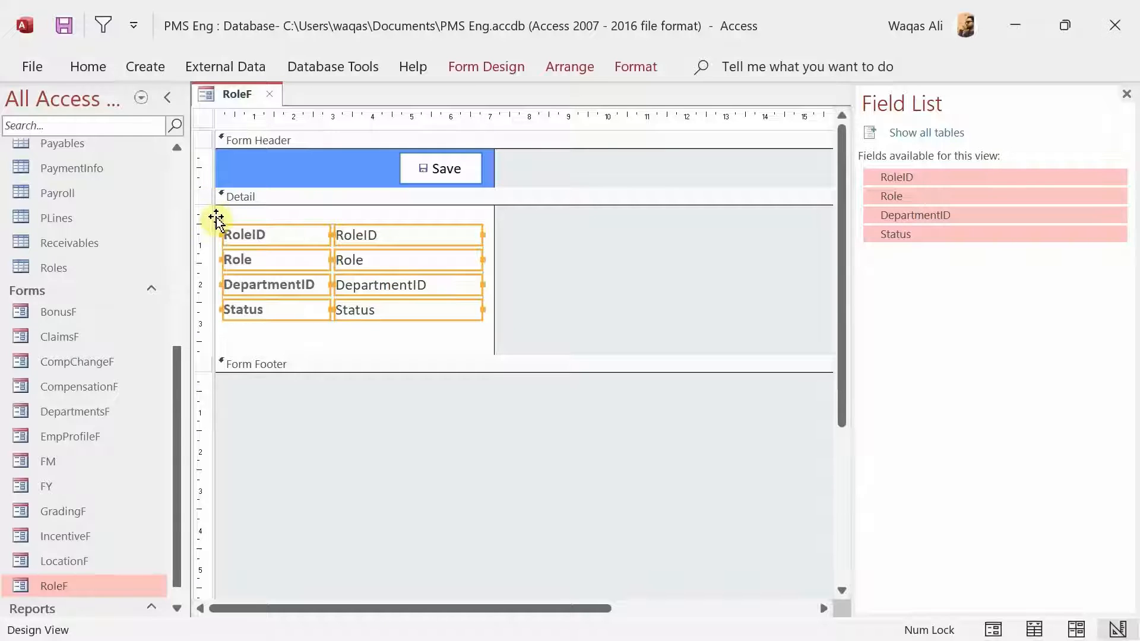
click(99, 62)
click(763, 152)
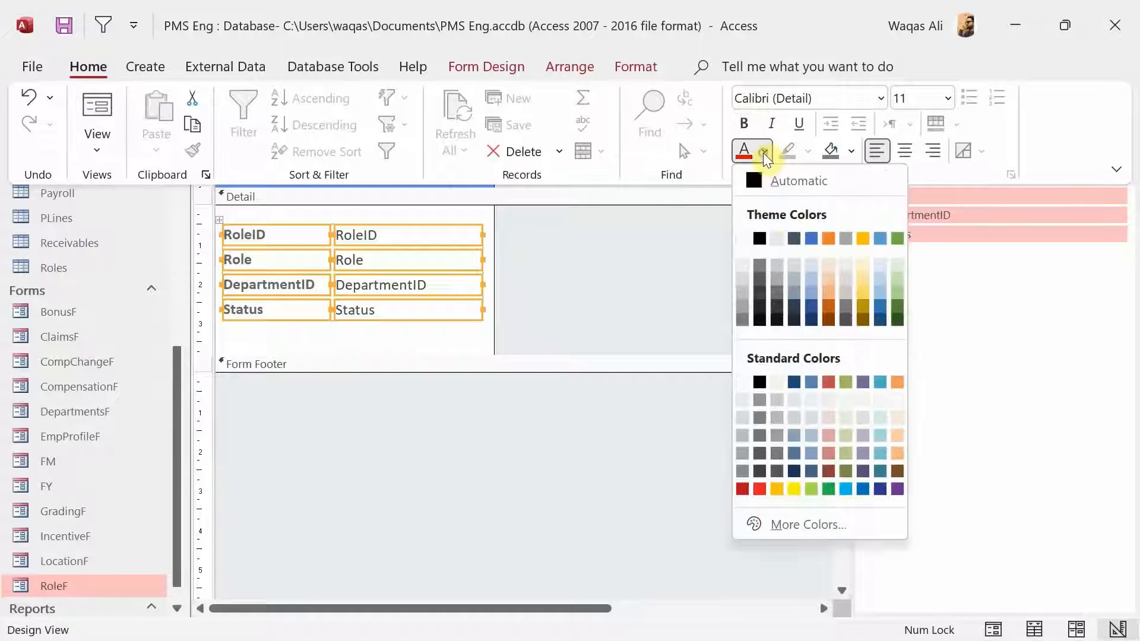
click(762, 239)
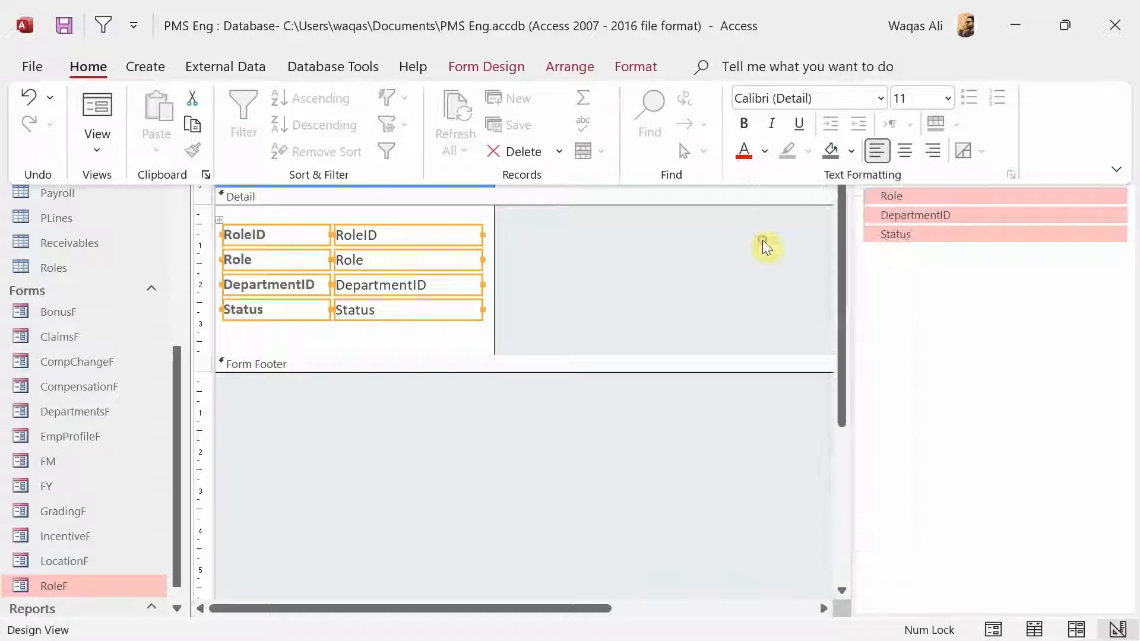
click(661, 237)
click(651, 241)
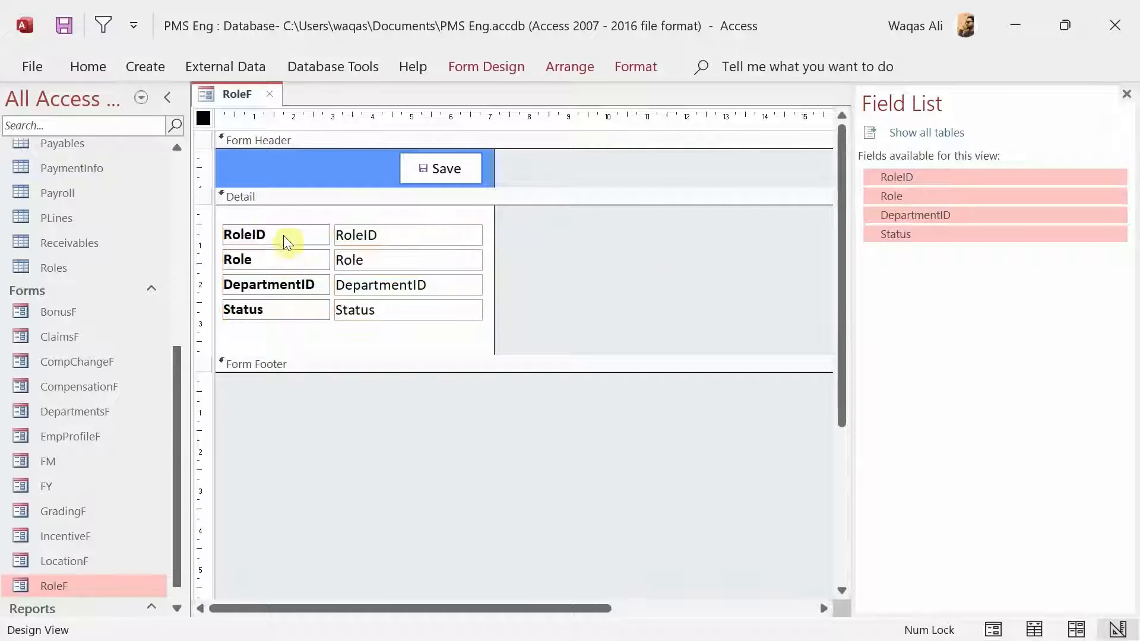
Change the RoleID label's text to "Role ID:"
click(276, 235)
click(275, 233)
text(:)
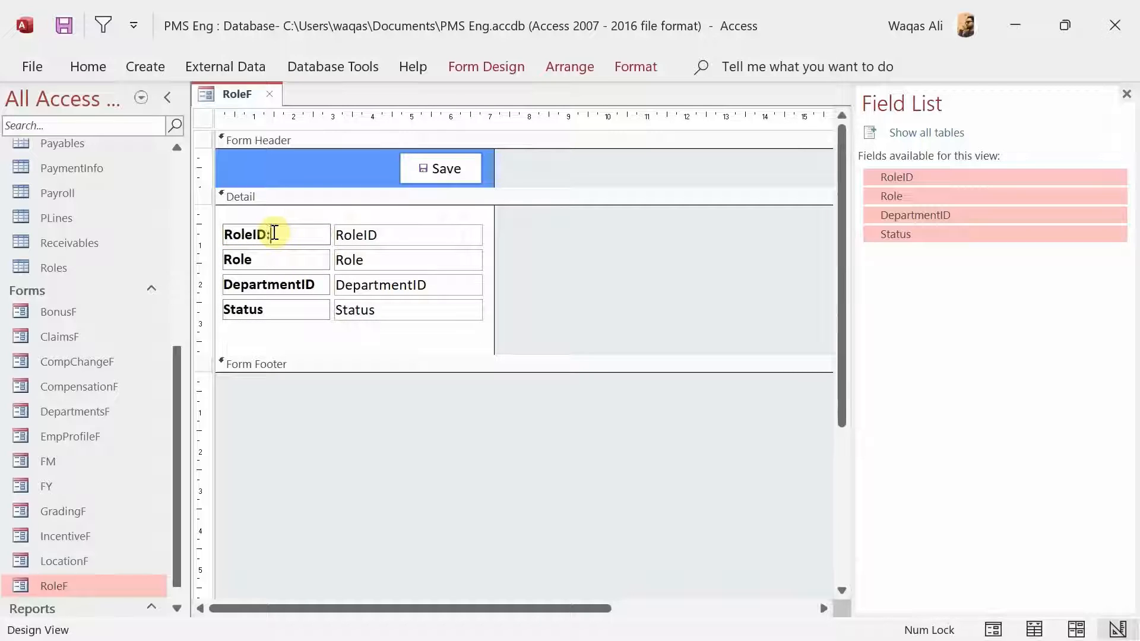
key(Left)
key(Left)
key(Left)
key(Return)
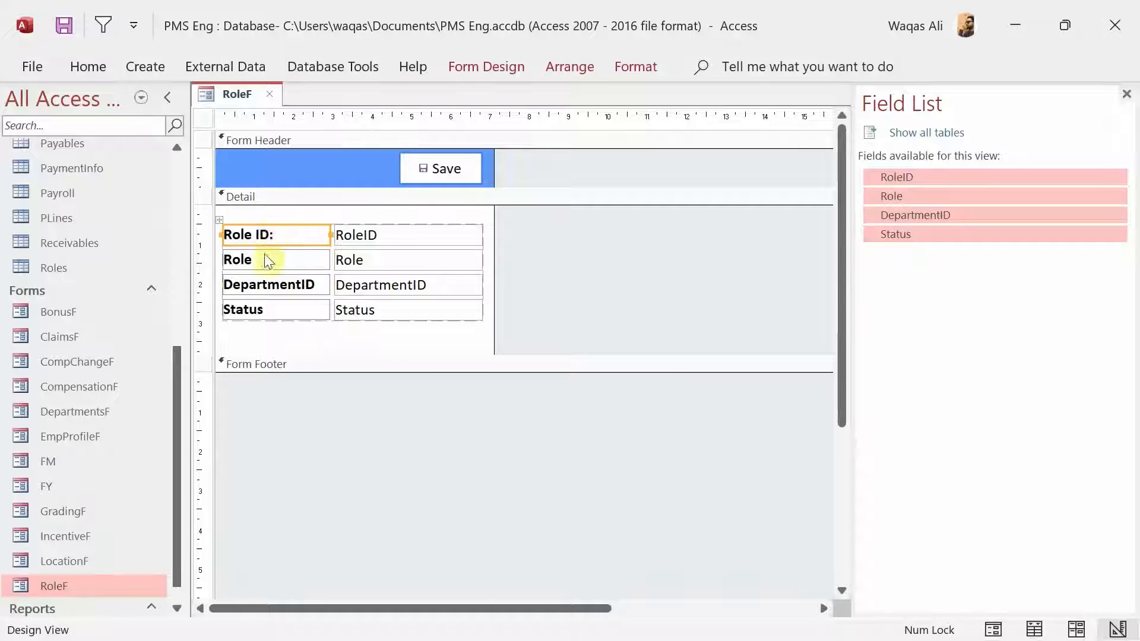
Change the Role label's text to "Role Name:"
click(270, 258)
click(271, 259)
text(Name)
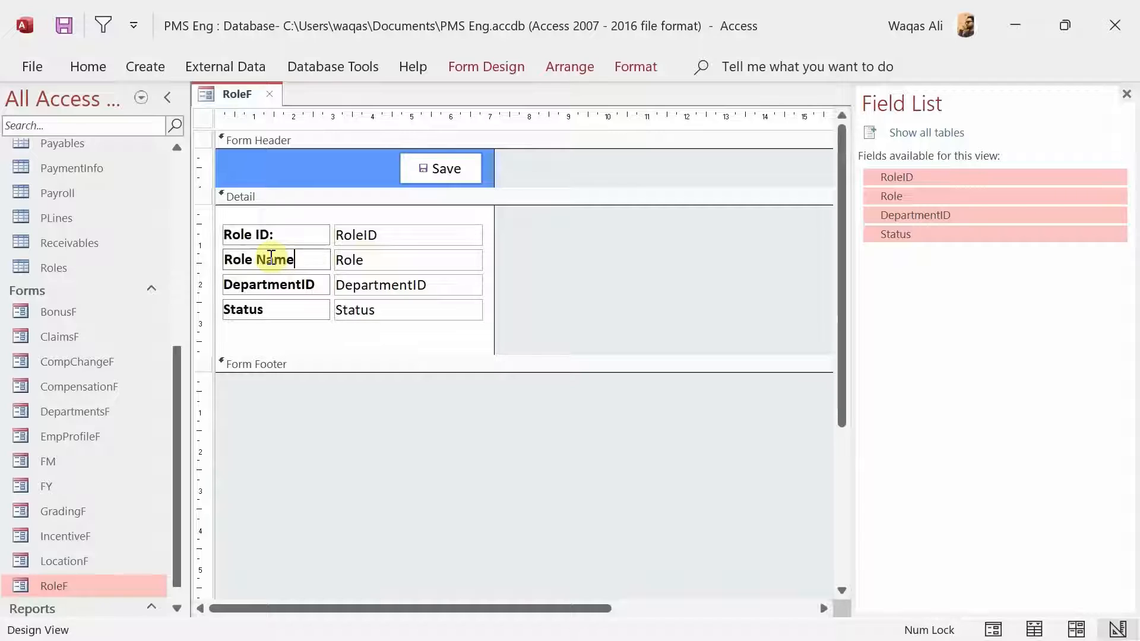
text(:)
key(Return)
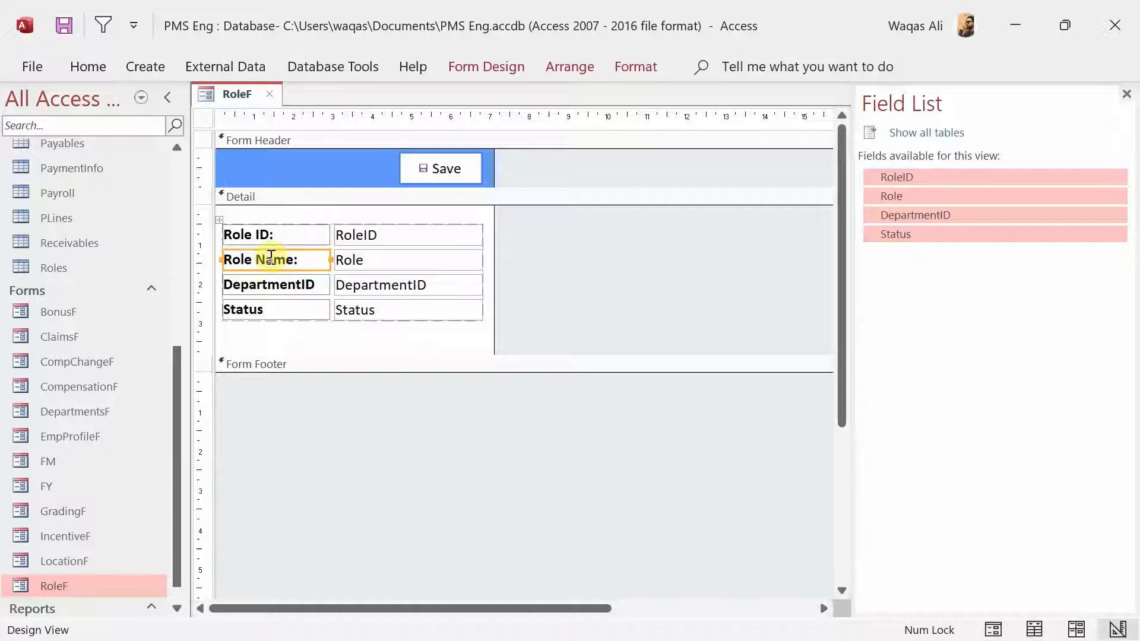
Change the DepartmentID label to "Department:" and the Status label to "Status:"
click(321, 288)
click(320, 289)
key(BackSpace)
key(BackSpace)
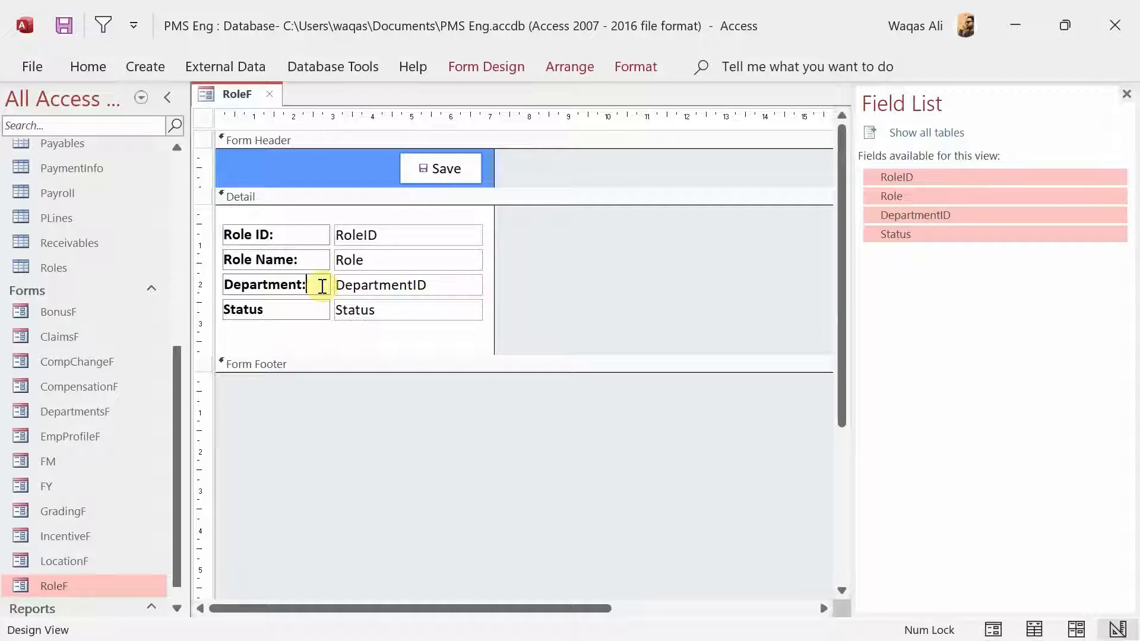
text(:)
click(295, 310)
click(295, 310)
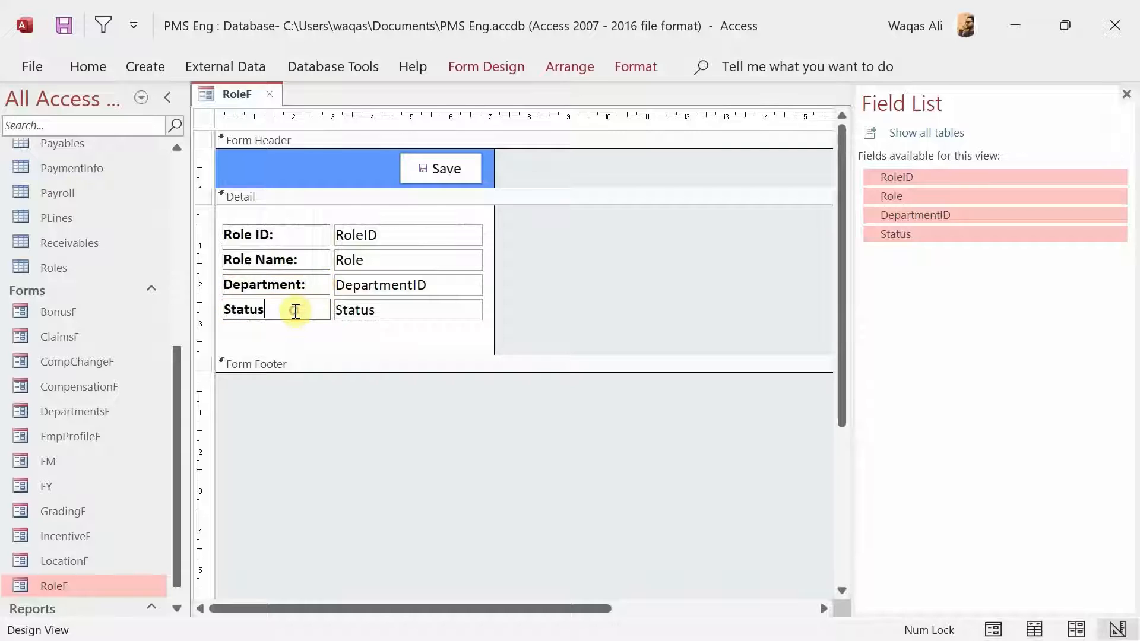
text(:)
key(Return)
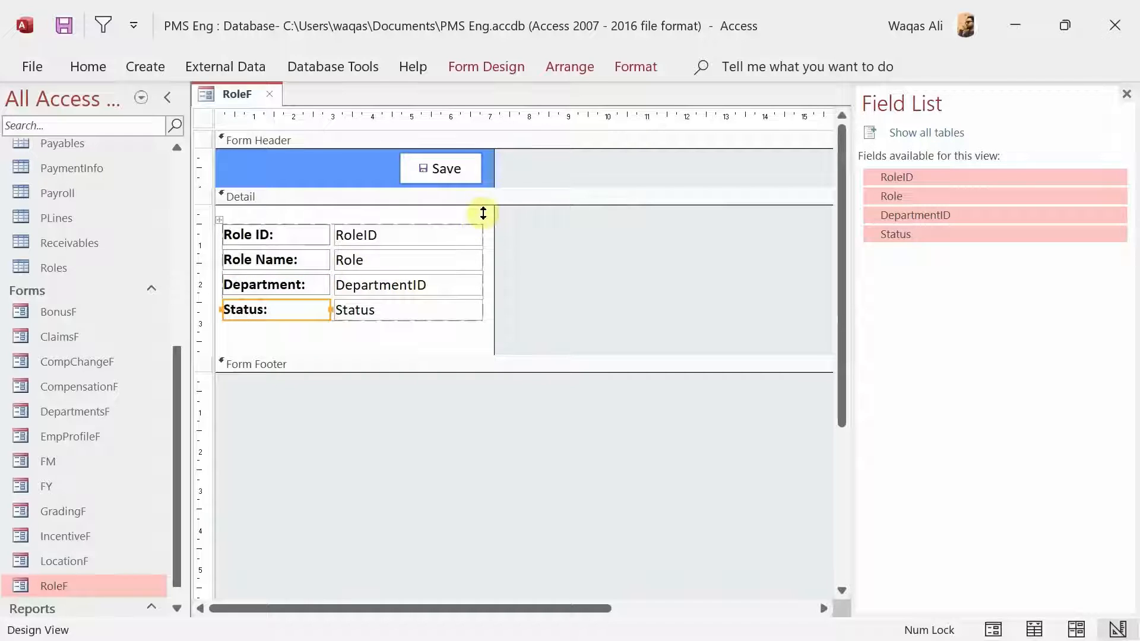
Shorten the Detail section slightly and nudge all its labels and fields up a little
mouse_move(437, 354)
mouse_down()
mouse_move(440, 326)
mouse_move(438, 338)
mouse_up()
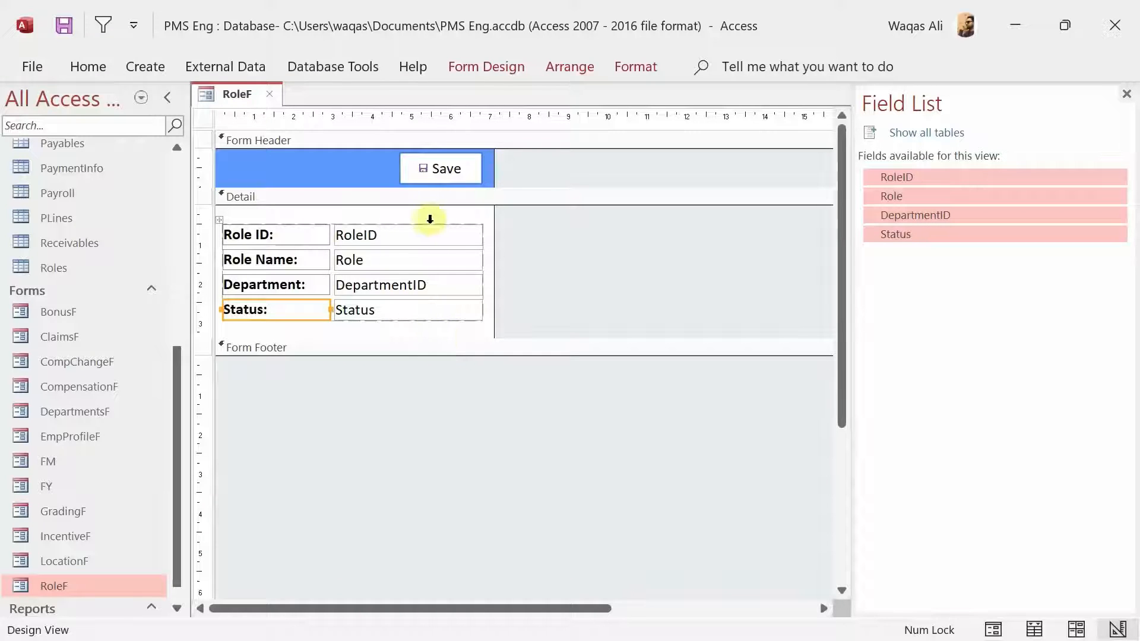
drag(555, 219, 255, 333)
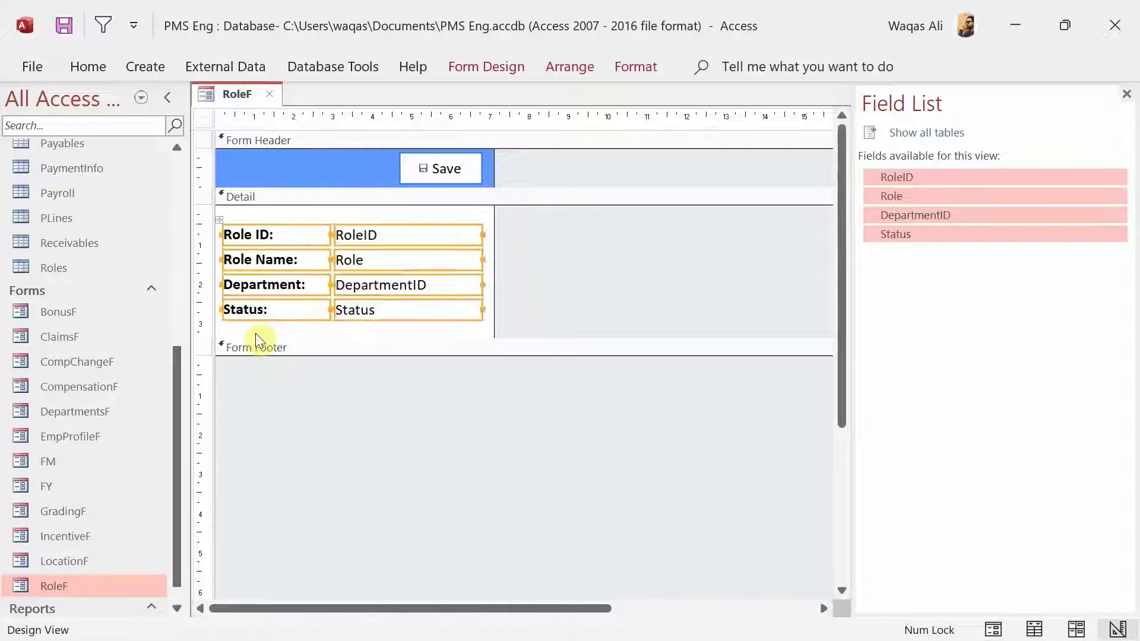
key(Up)
key(Up)
key(Up)
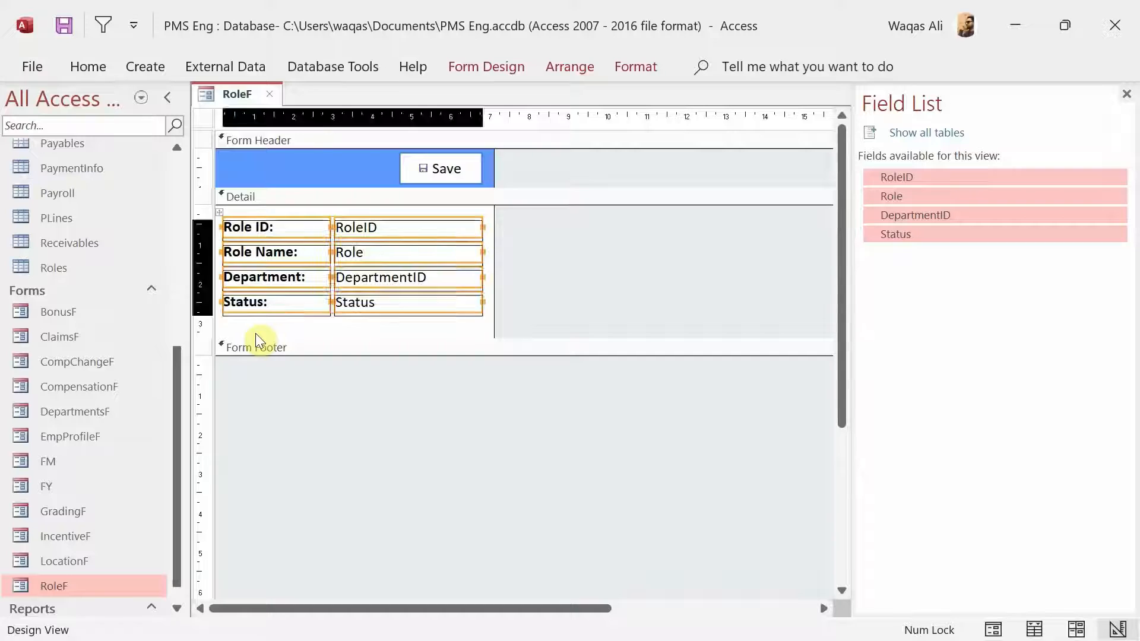
key(Down)
click(519, 308)
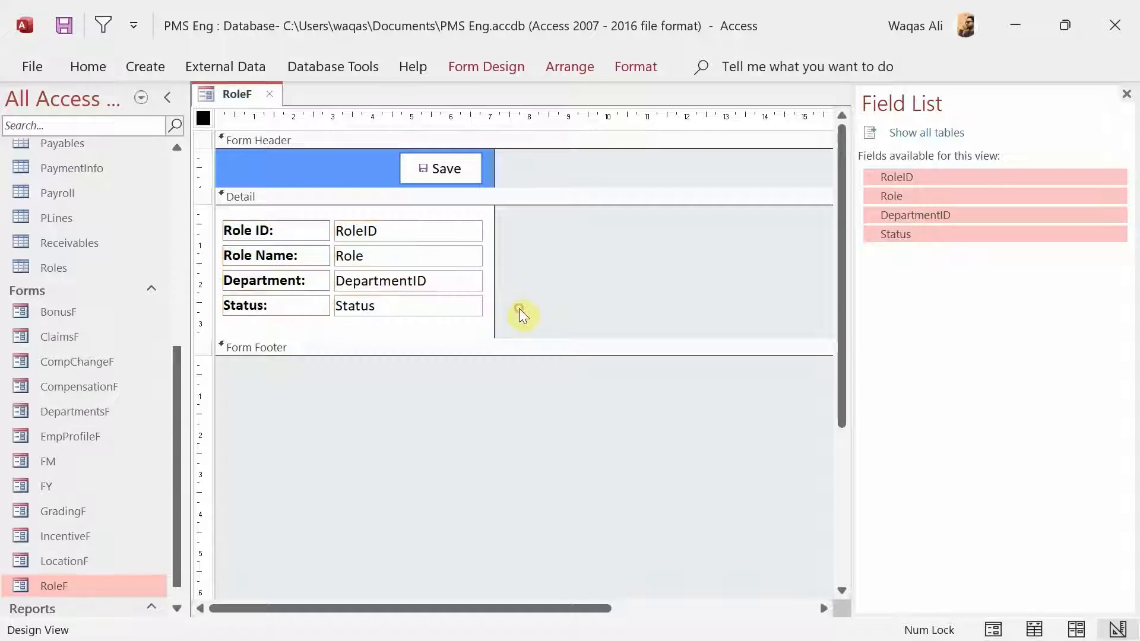
Disable and lock the RoleID and Status fields through their Enabled and Locked properties
click(437, 230)
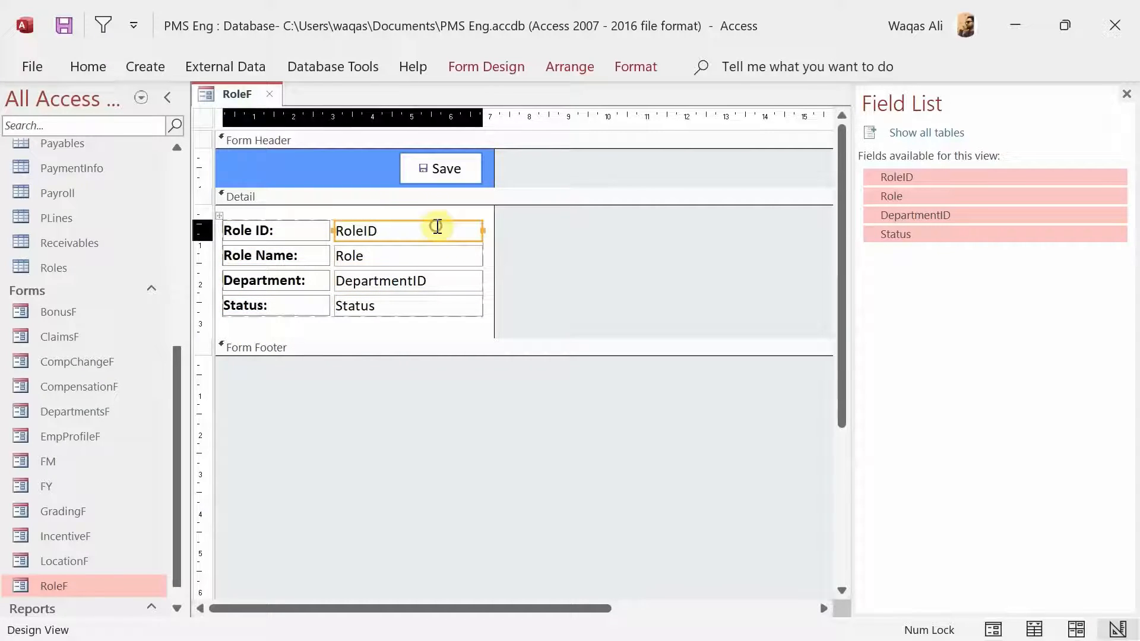
shift+click(422, 302)
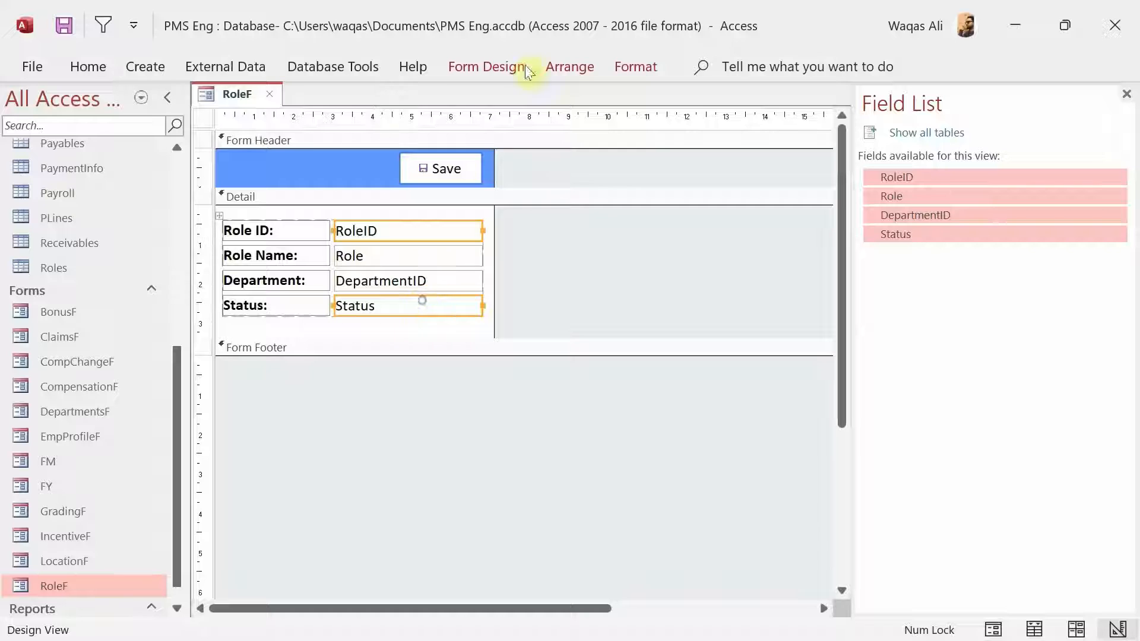
click(486, 71)
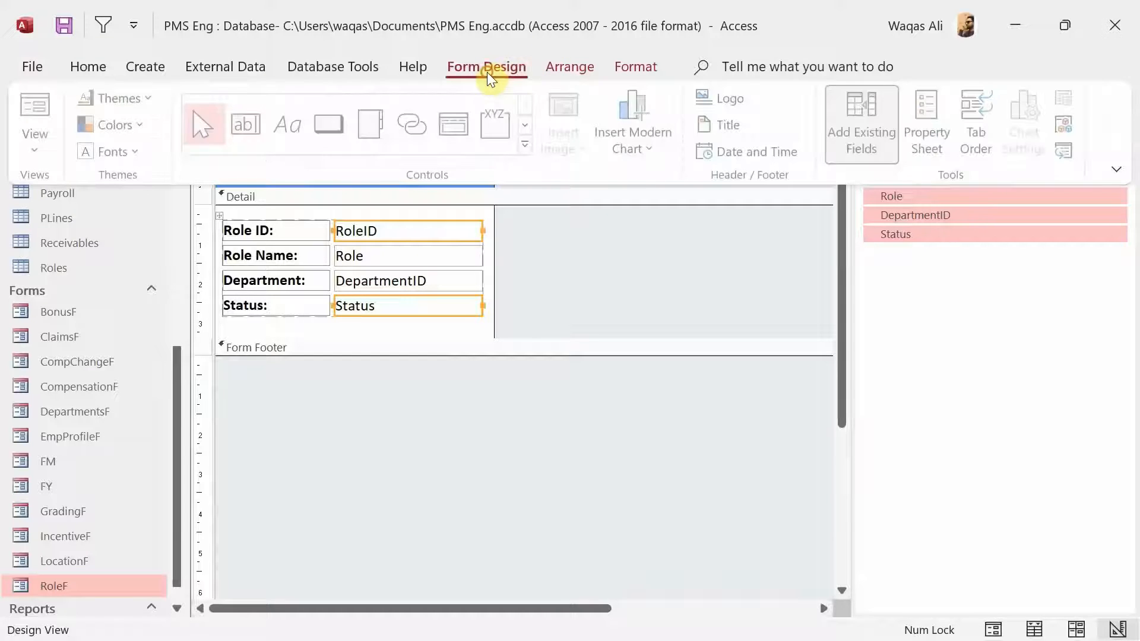
click(918, 127)
click(995, 323)
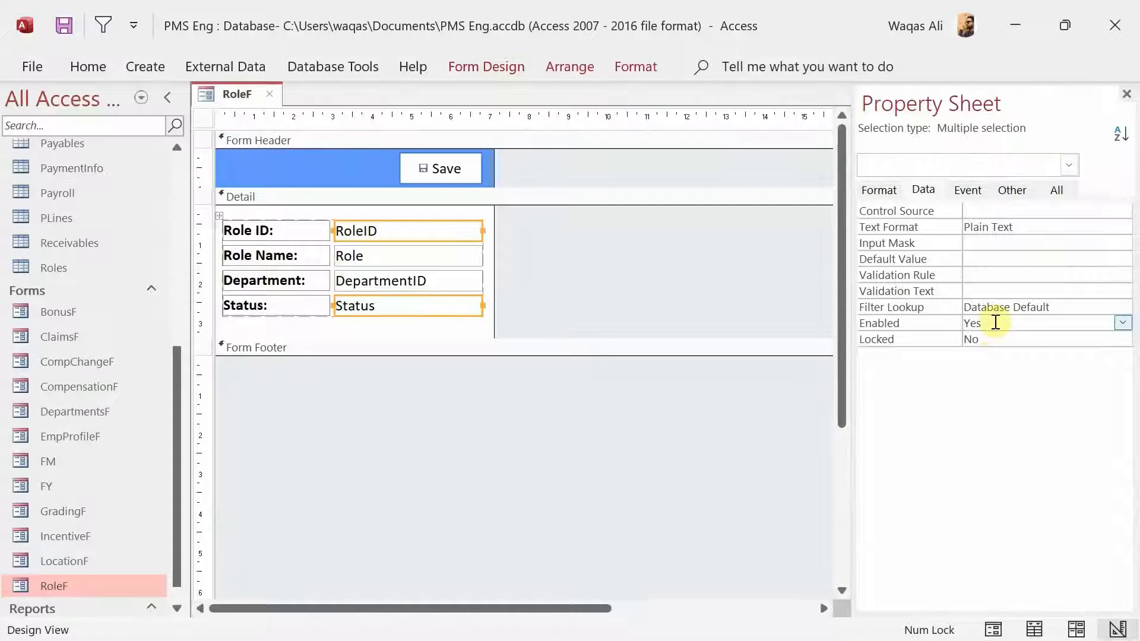
double_click(995, 322)
double_click(998, 338)
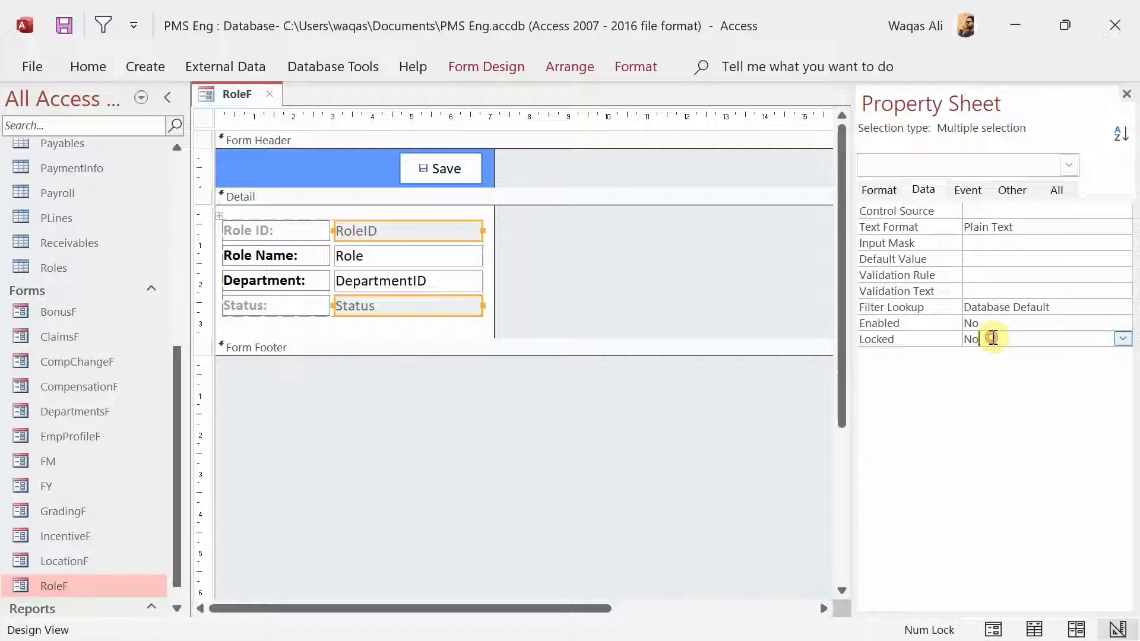
Fill the RoleID and Status fields with light gray
click(655, 68)
click(988, 97)
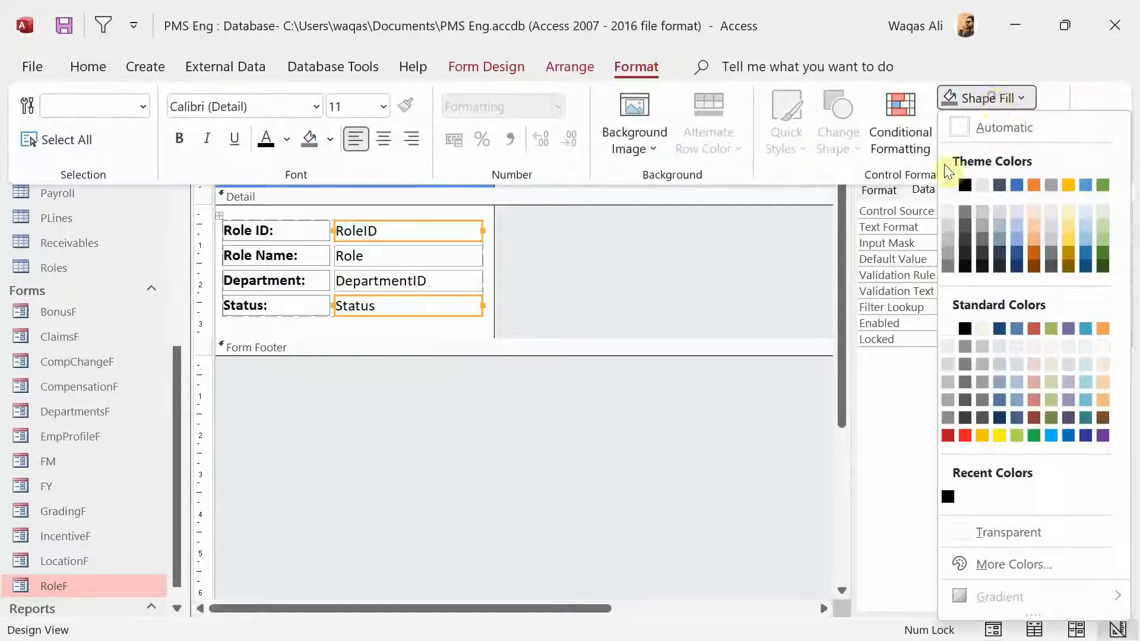
click(950, 219)
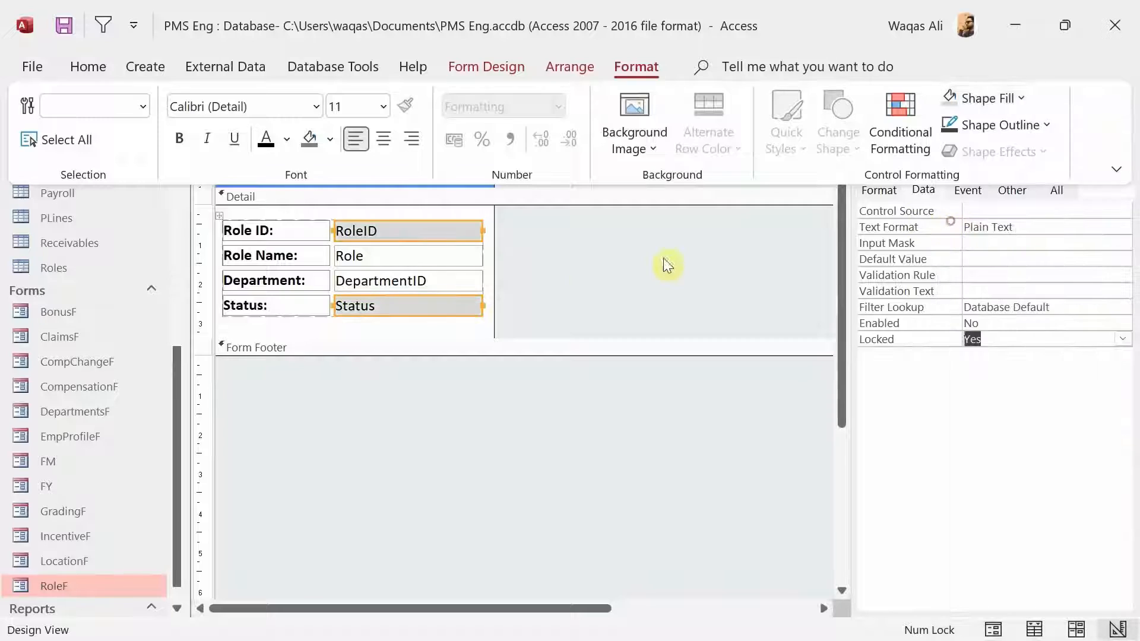
click(582, 272)
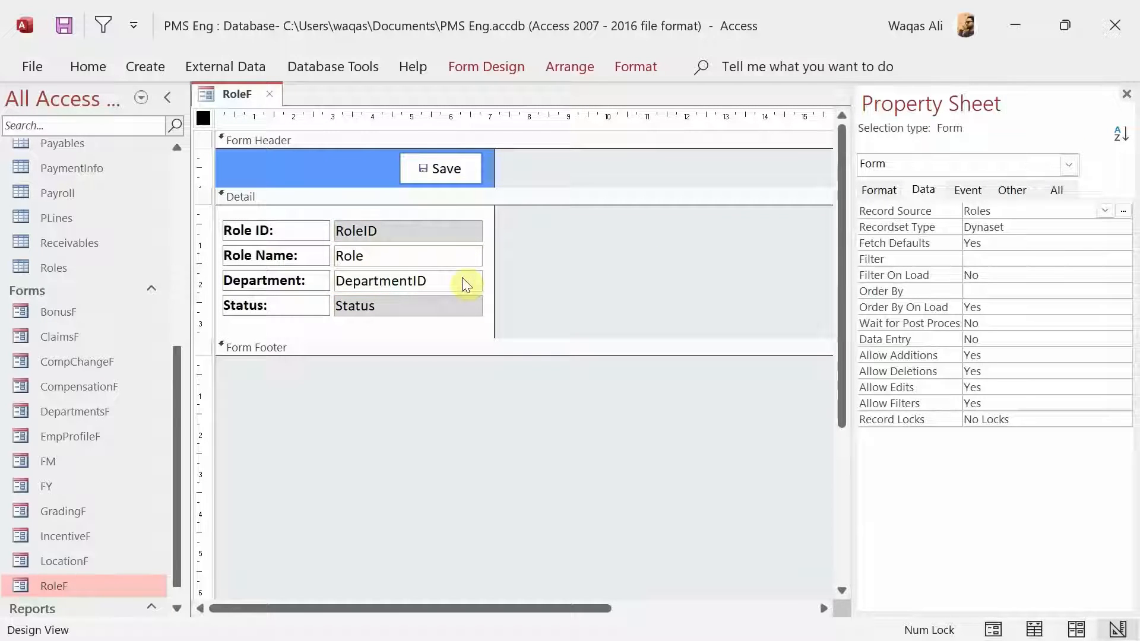
Change the DepartmentID text box into a combo box
click(423, 284)
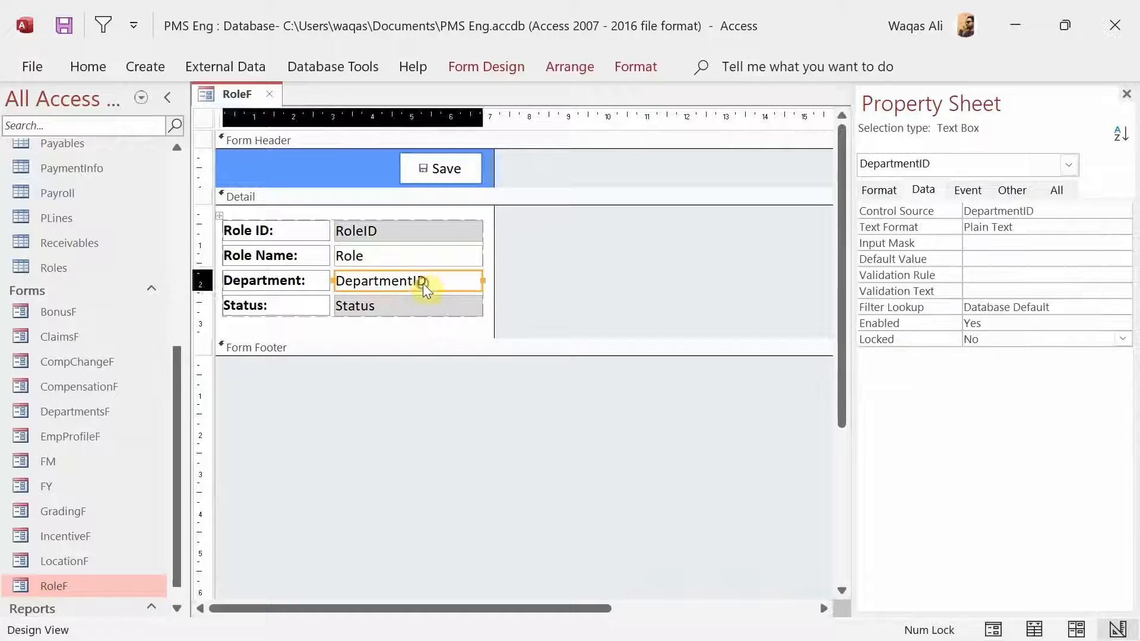
right_click(422, 281)
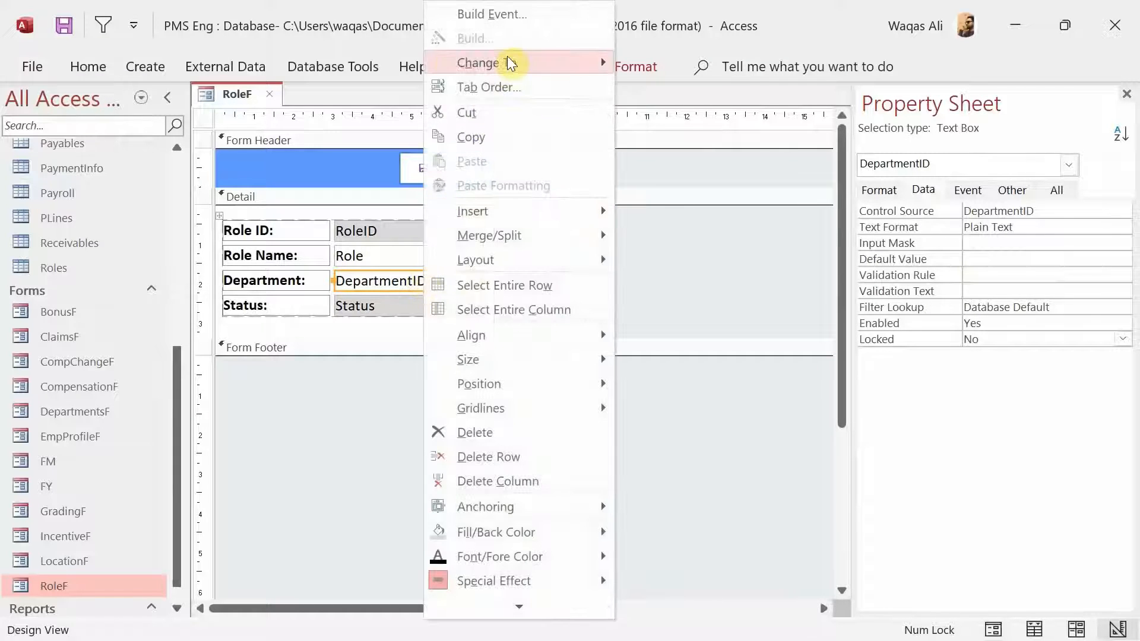
mouse_move(509, 64)
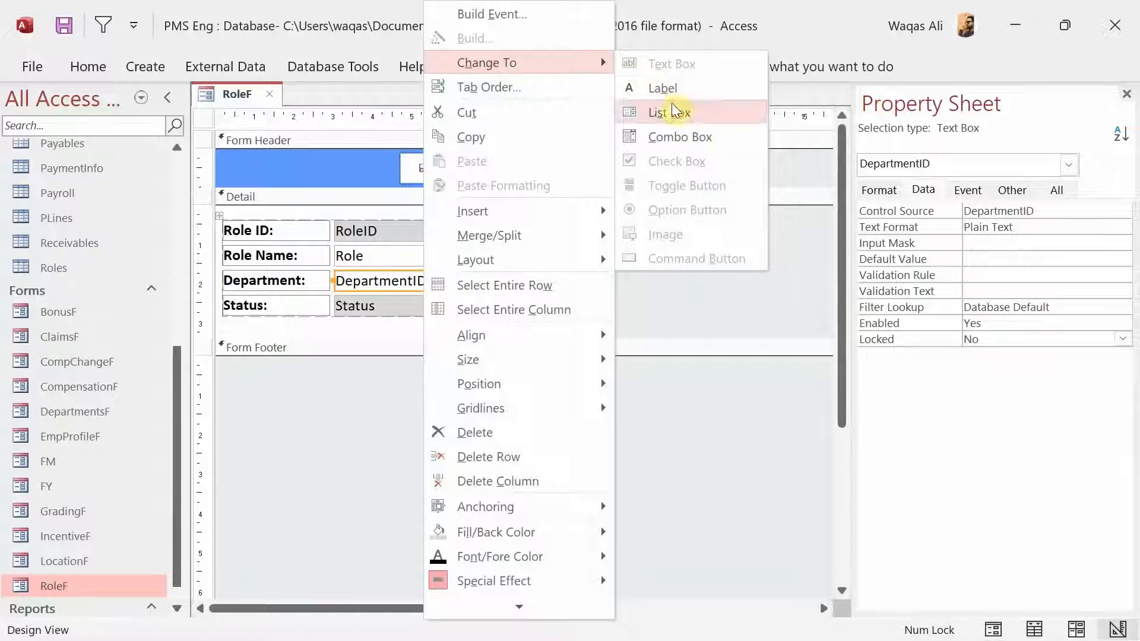
click(674, 137)
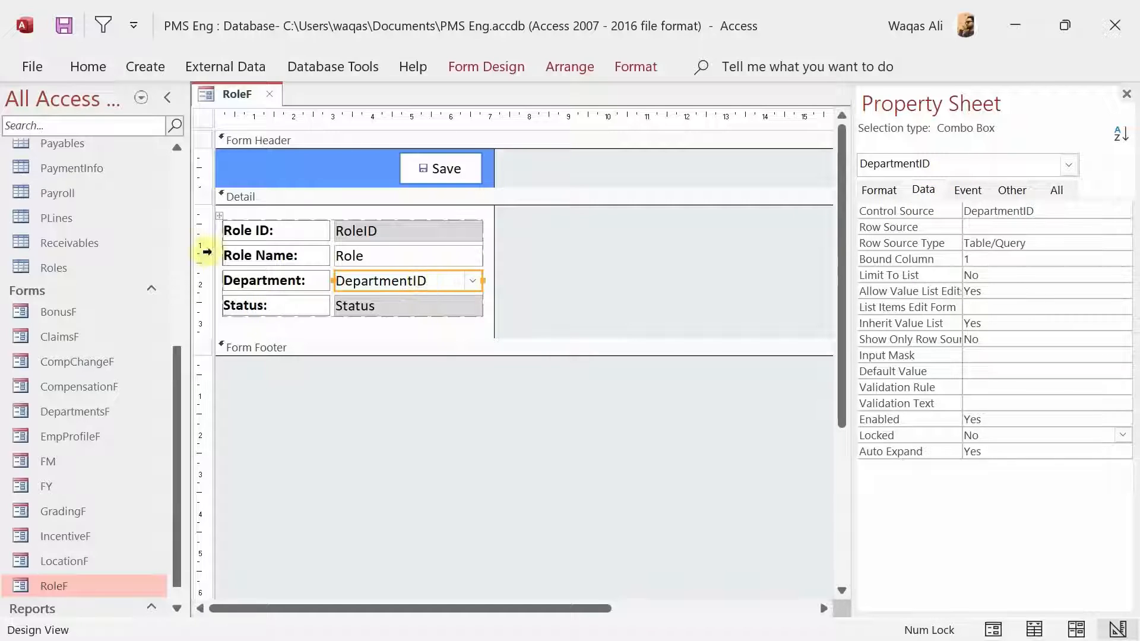
Open the query builder for the DepartmentID combo box's Row Source and add the Departments table
scroll(184, 209, up, 5)
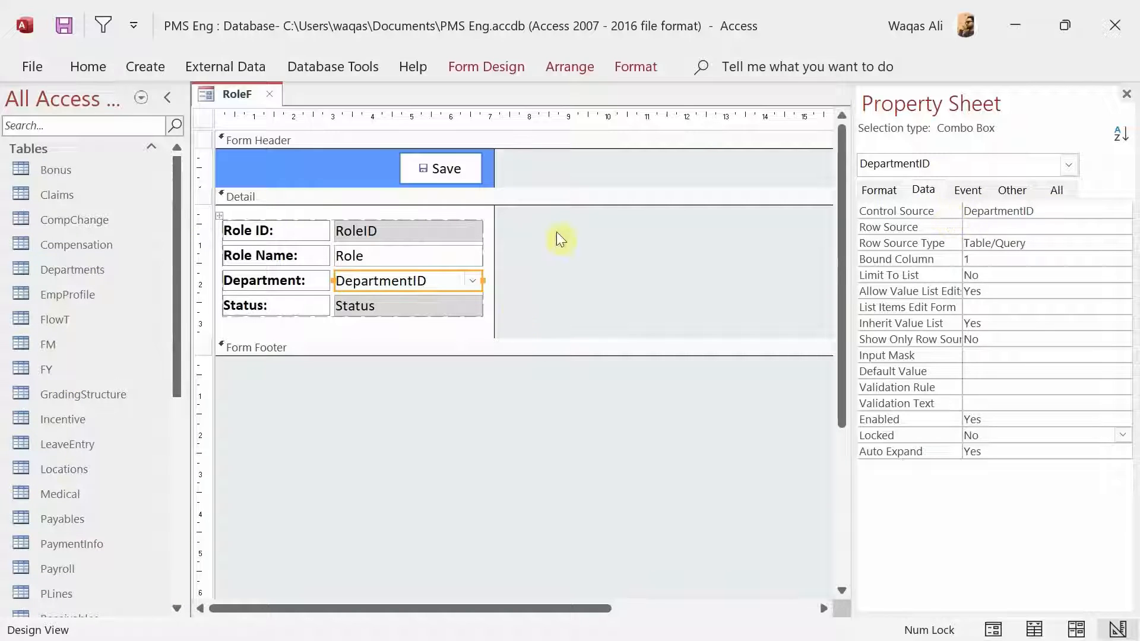
click(1003, 227)
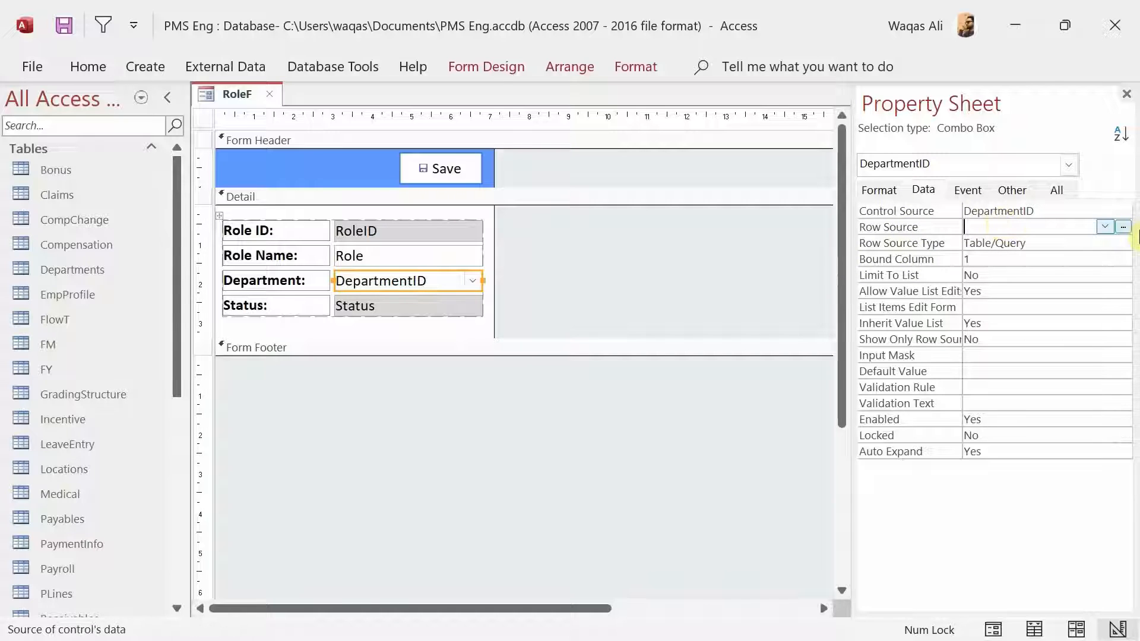
click(1124, 227)
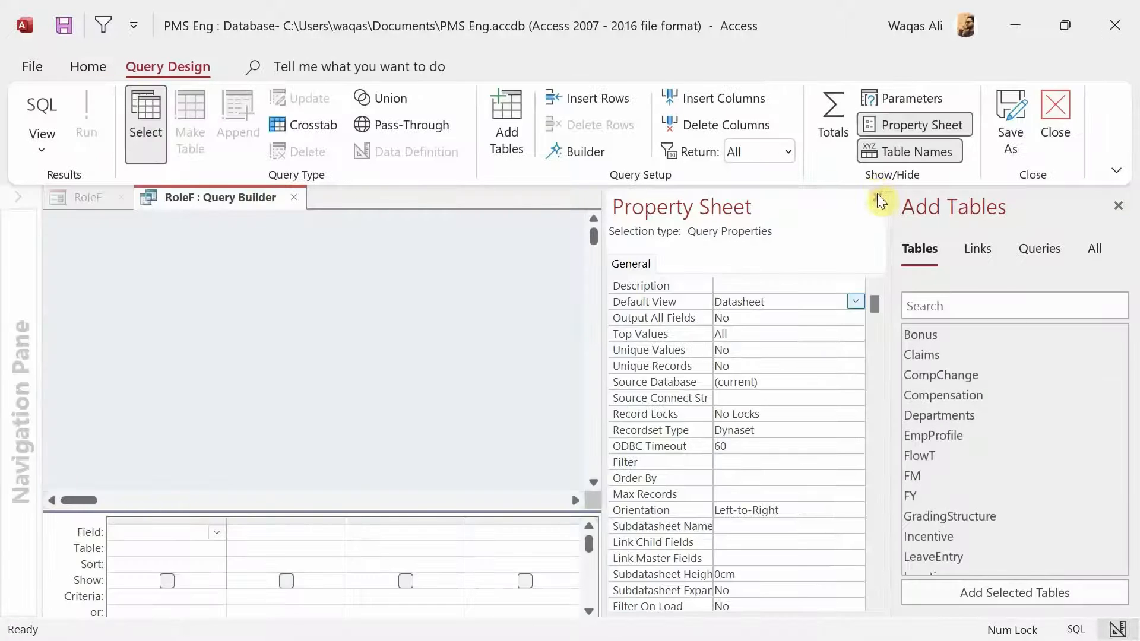
click(880, 196)
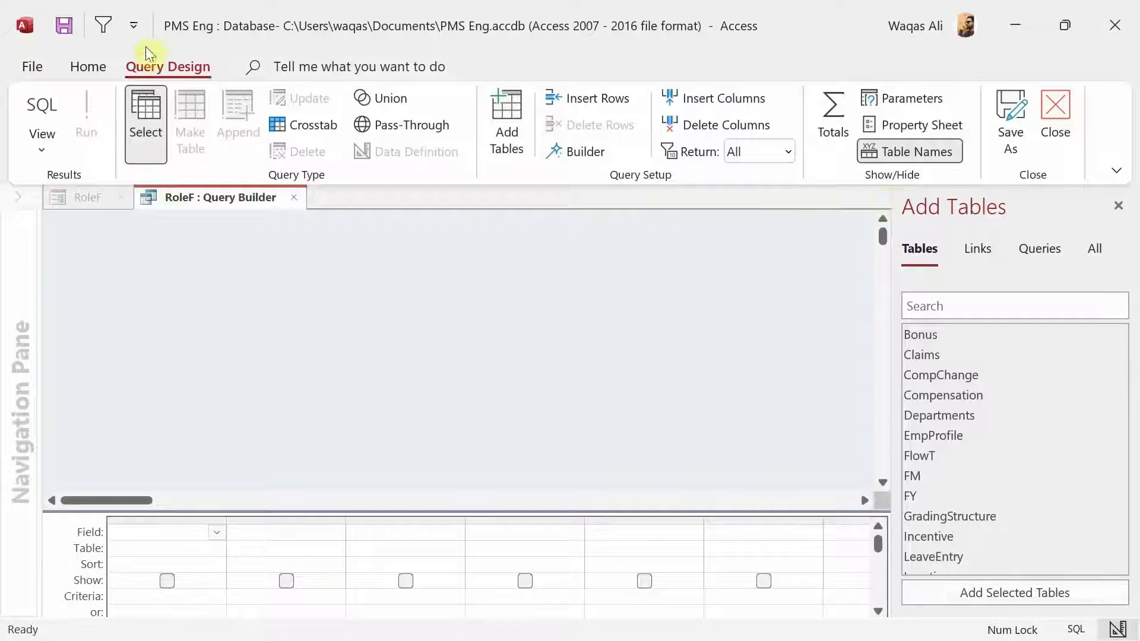
double_click(163, 67)
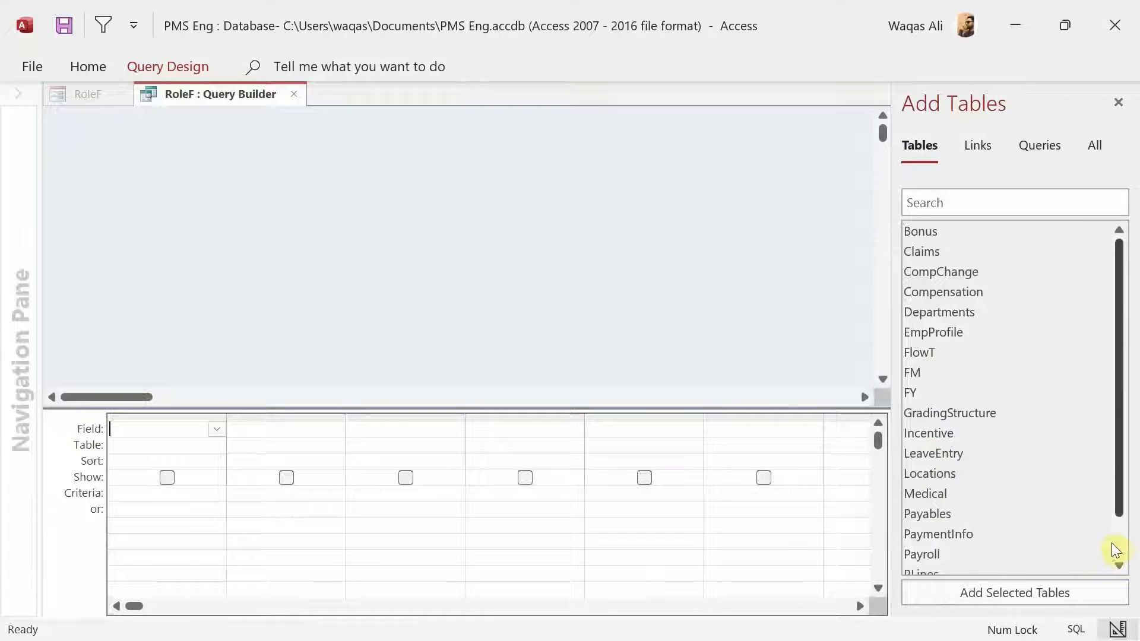
click(996, 328)
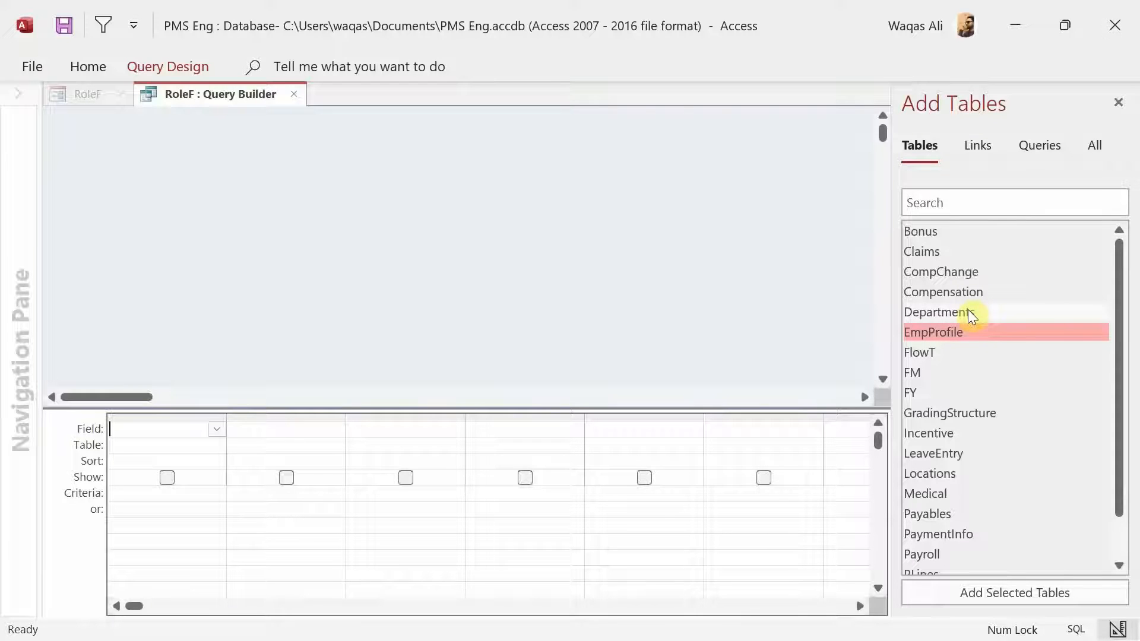
double_click(970, 314)
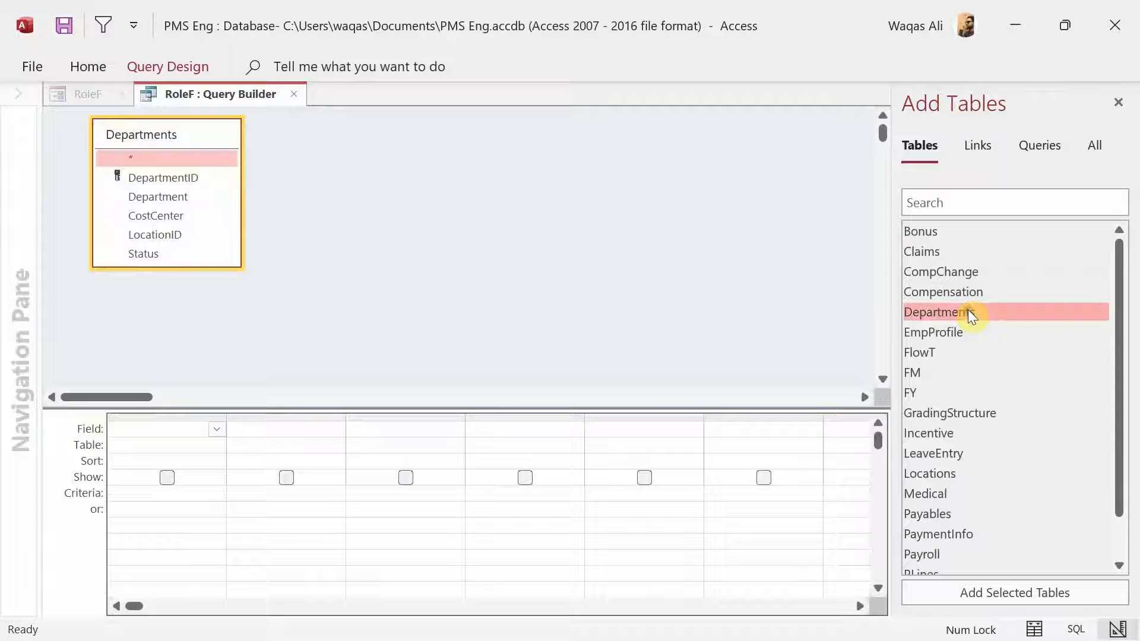
Add DepartmentID, Department and Status to the query with the Status criterion Active, and save it as the combo box's row source with the form
double_click(182, 178)
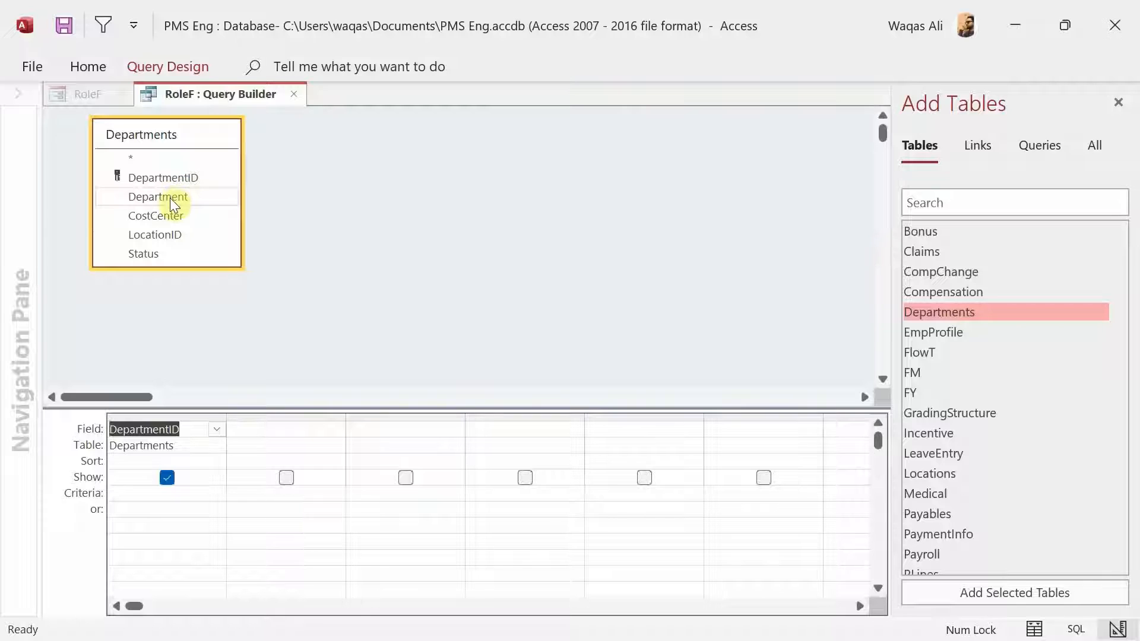
double_click(170, 198)
double_click(148, 256)
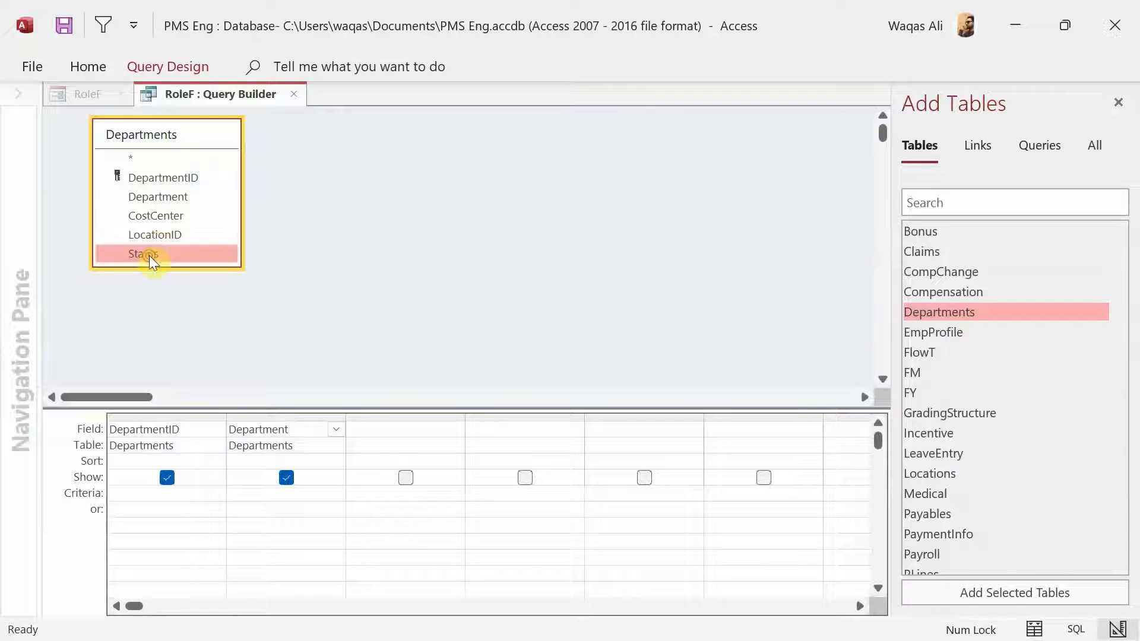
click(415, 494)
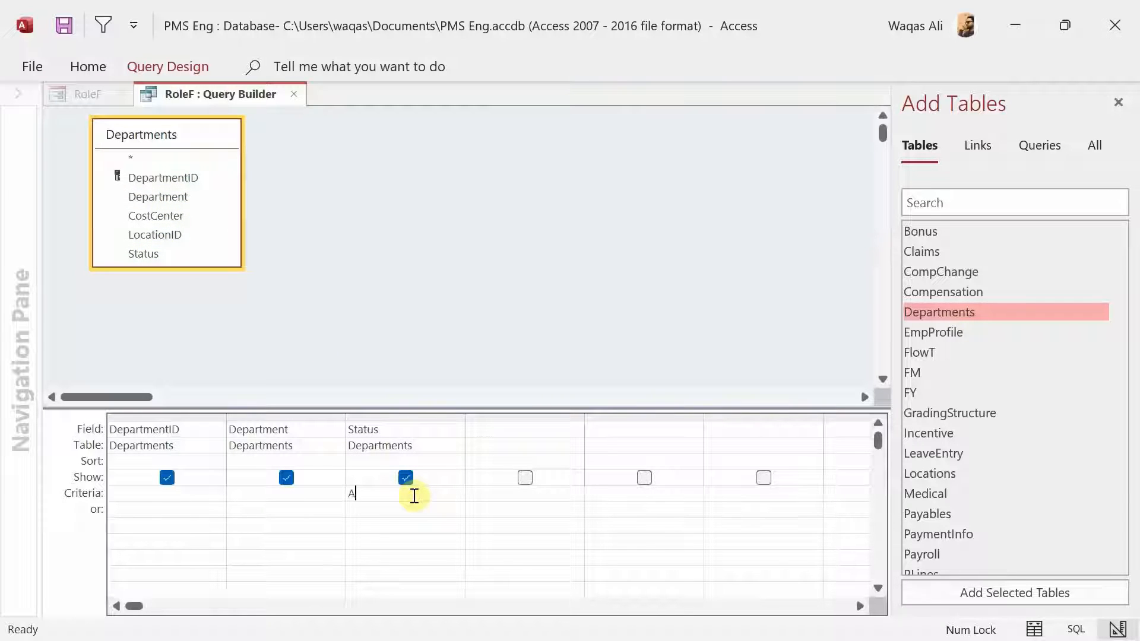
text(Active)
key(Tab)
click(298, 94)
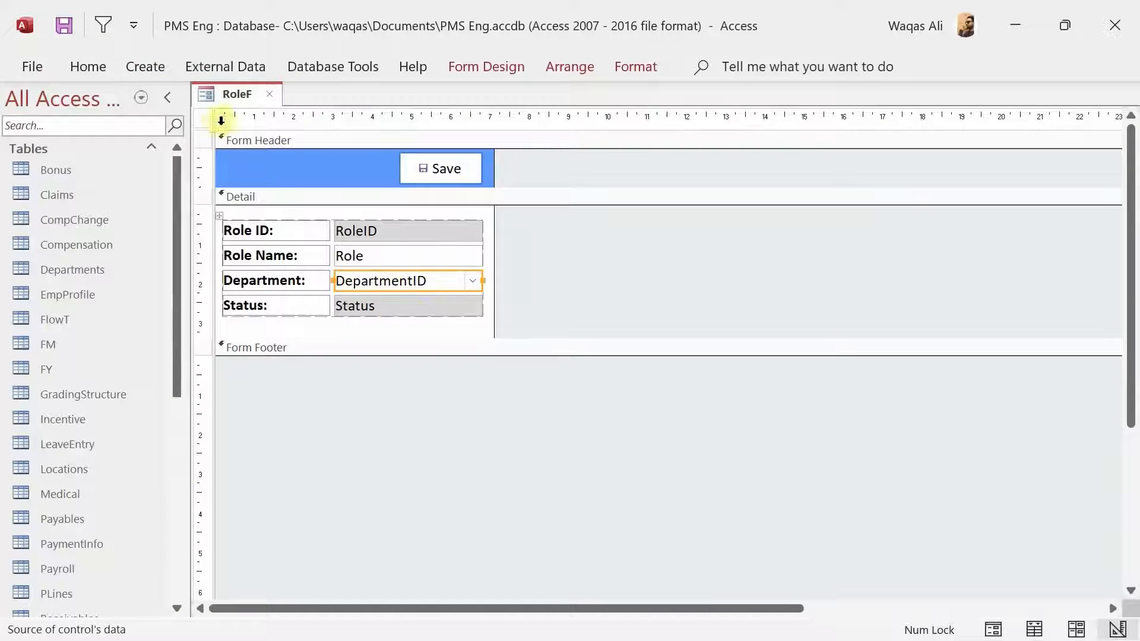
right_click(223, 101)
click(243, 116)
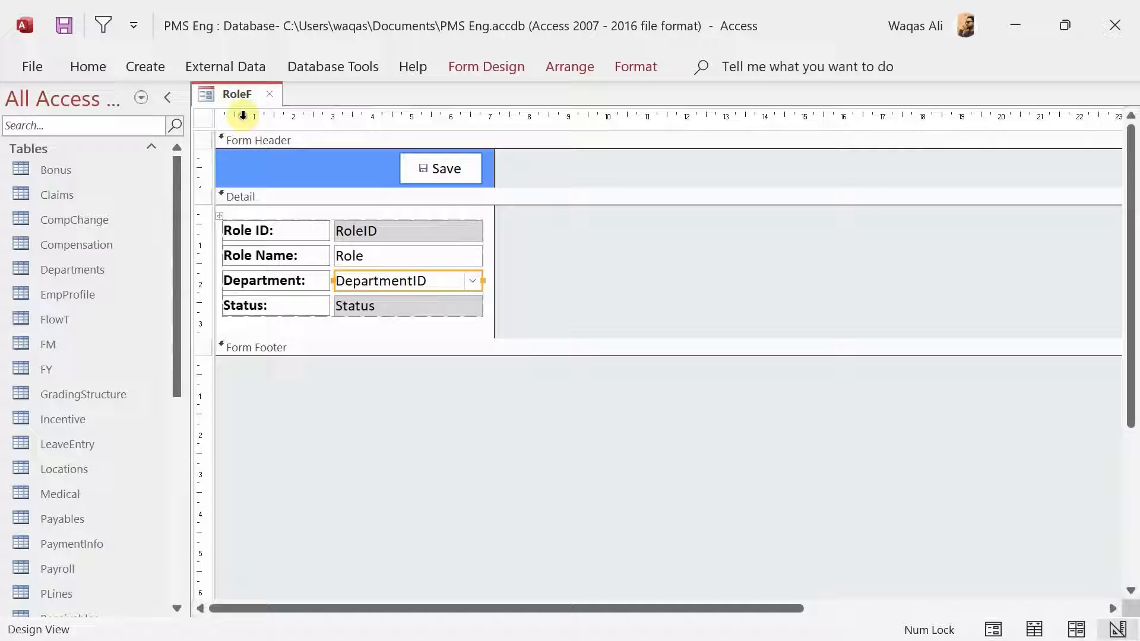
Set the DepartmentID combo box's Column Count to 3 and Column Widths to 0cm;1cm;0cm, and save the form
click(501, 78)
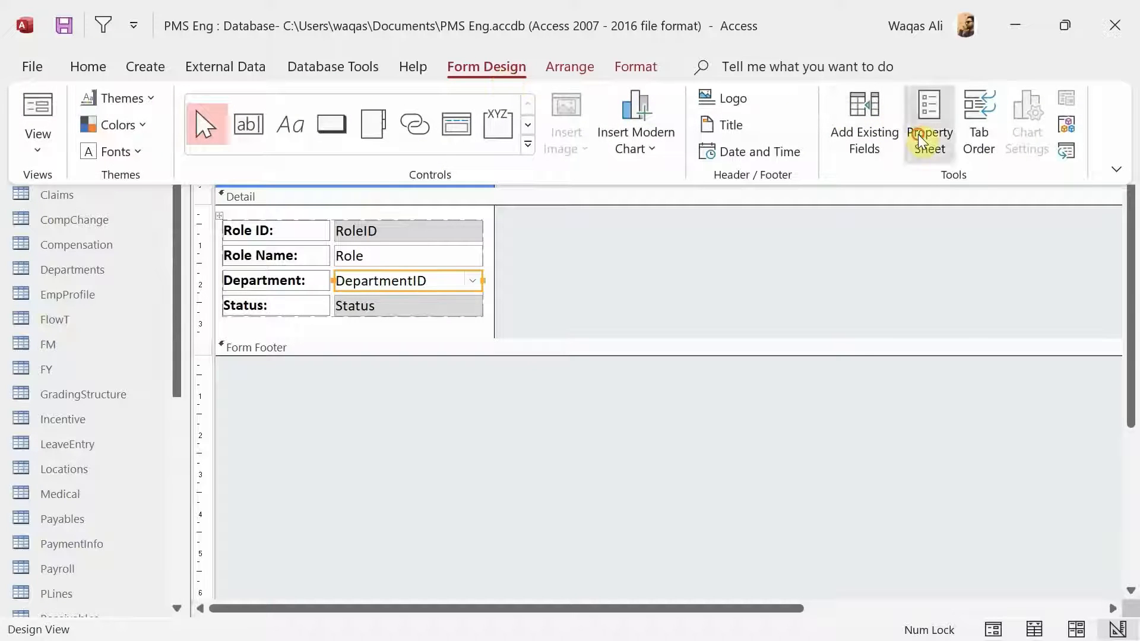
click(927, 122)
click(878, 189)
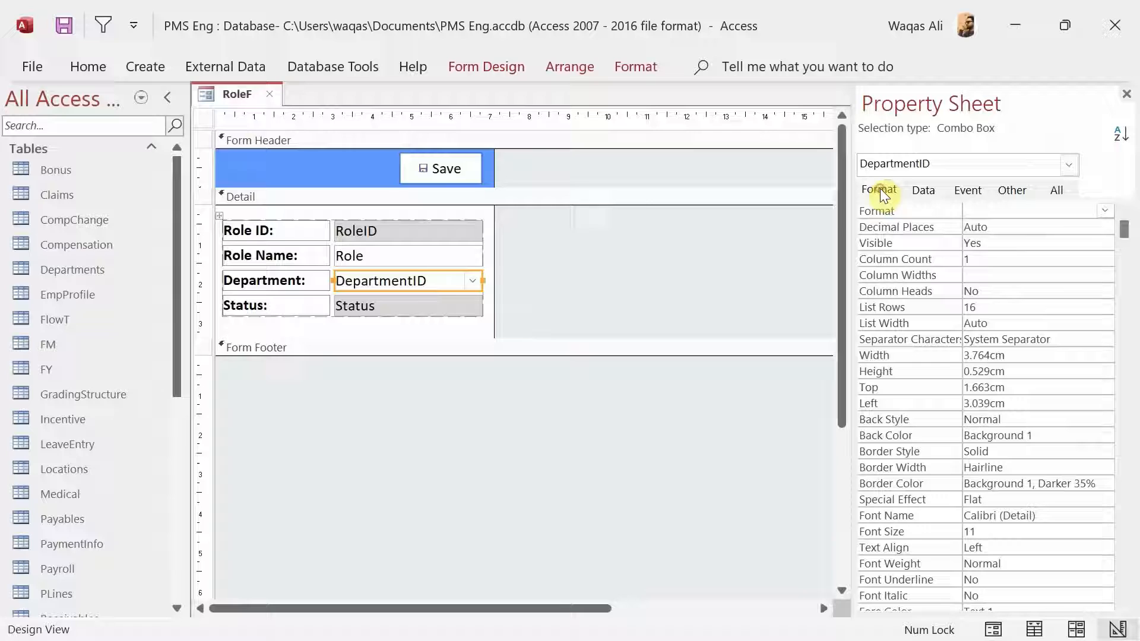
click(982, 256)
text(3)
key(Return)
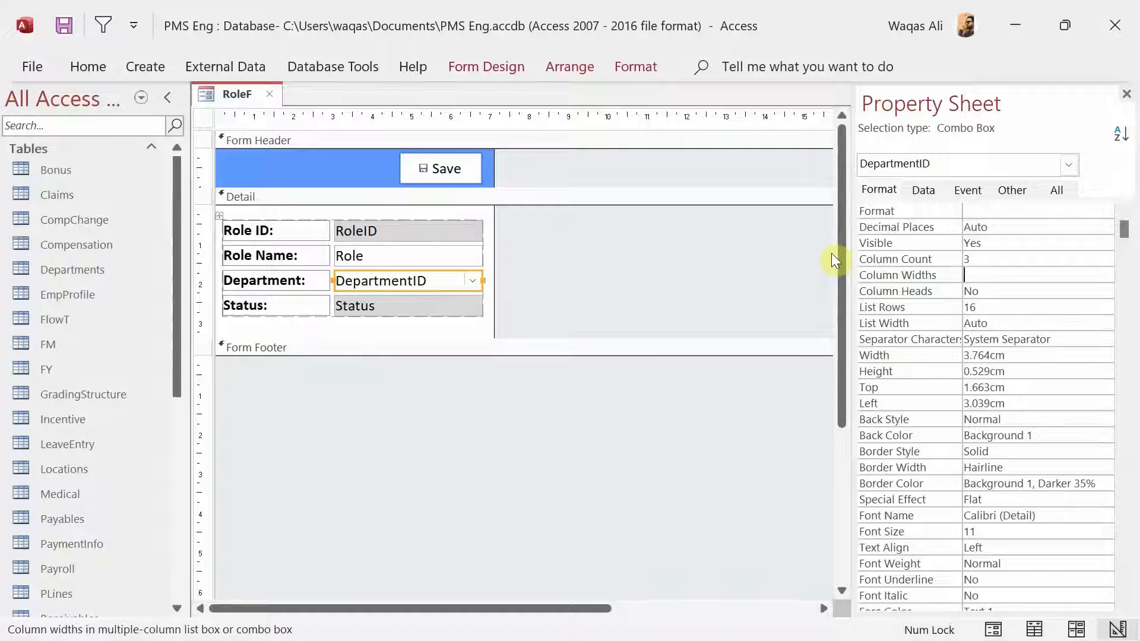
text(0cm;1cm;0)
key(Tab)
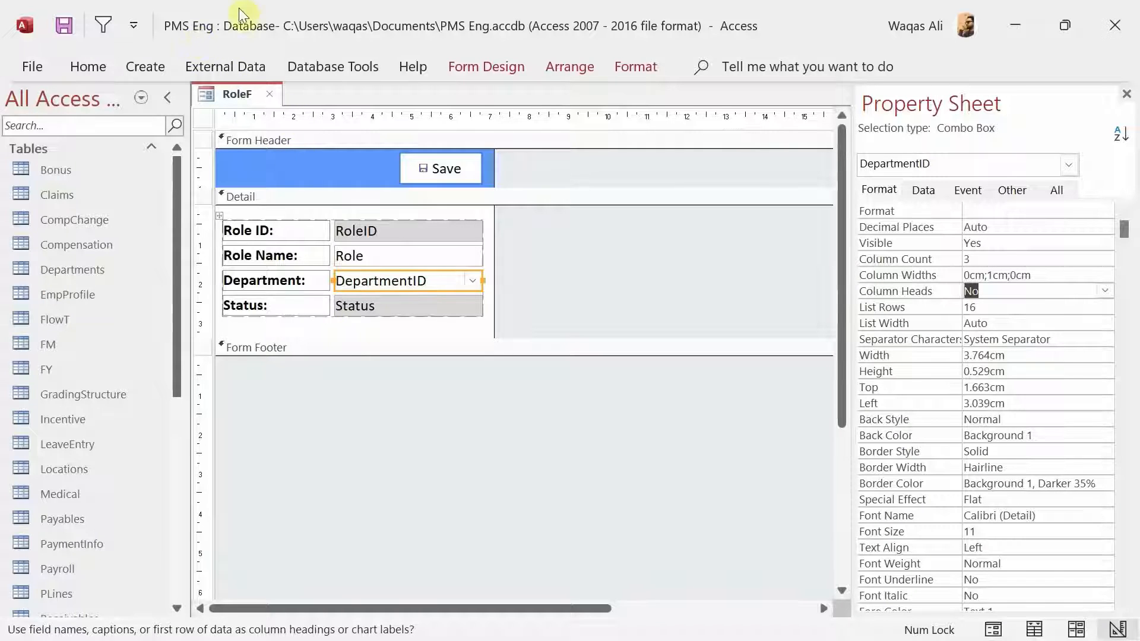
right_click(208, 91)
click(218, 102)
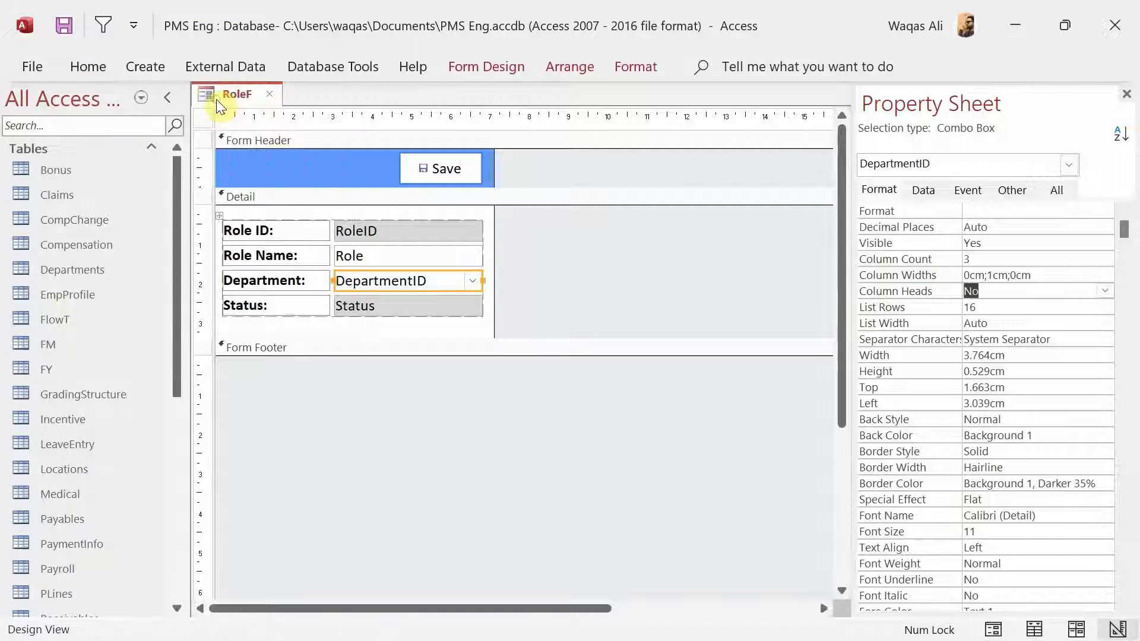
Open the Save button's On Click event procedure and insert blank lines below On Error Resume Next
click(462, 170)
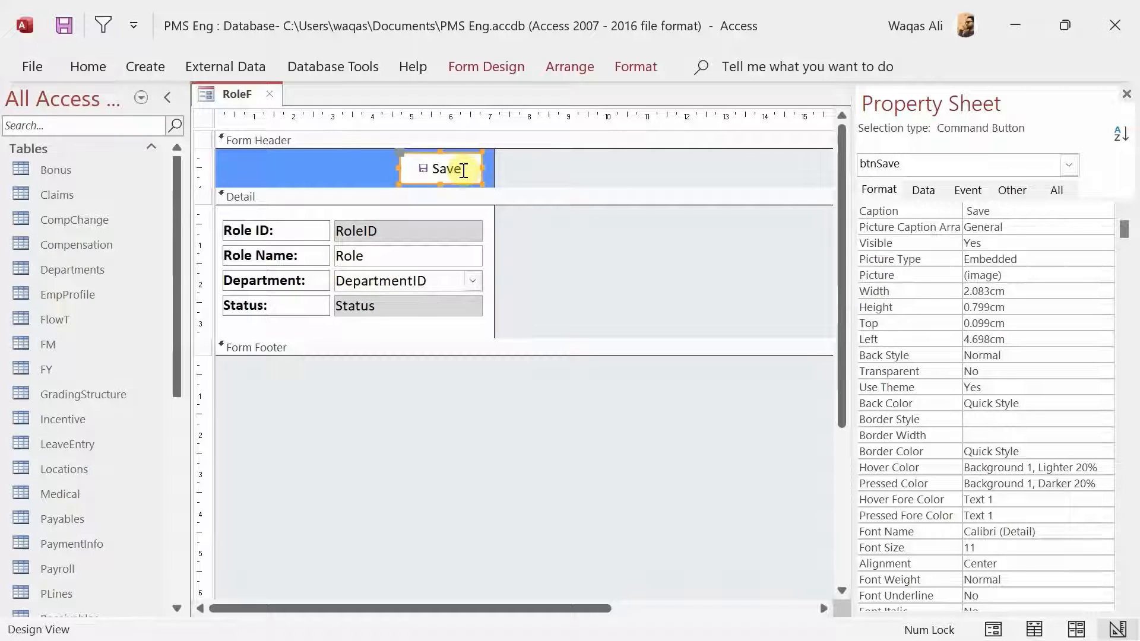
click(967, 190)
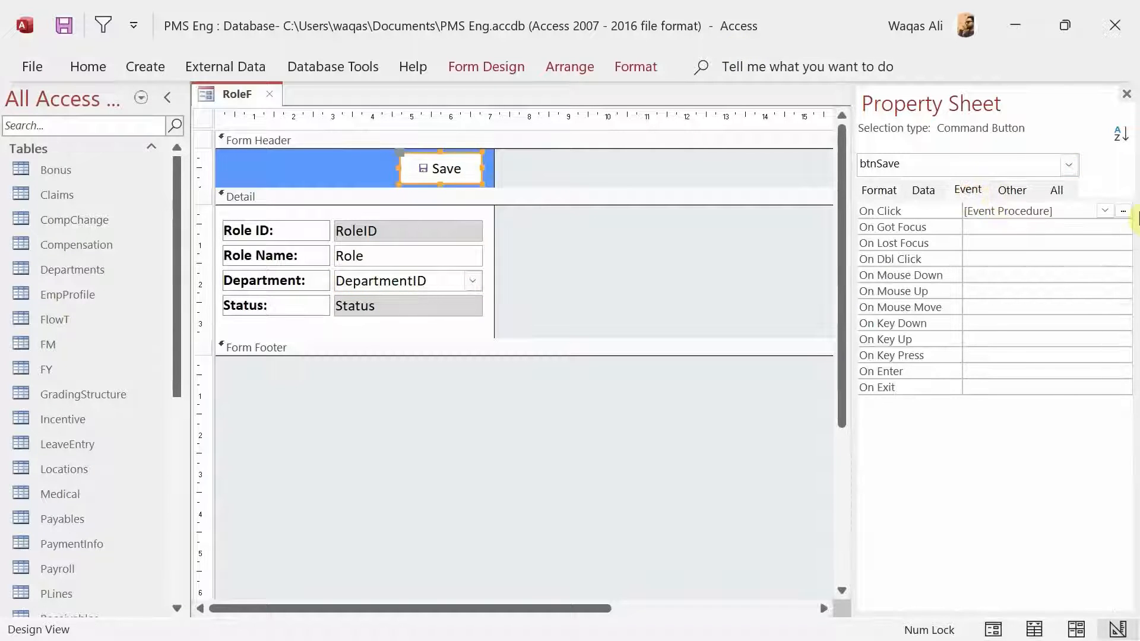
click(1123, 211)
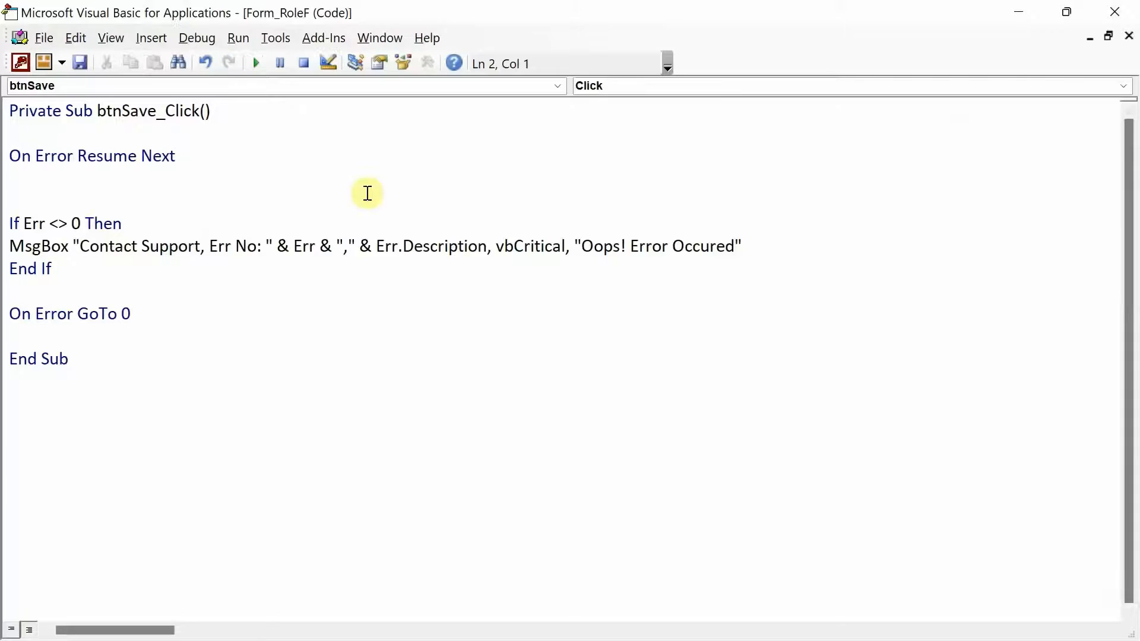
key(Down)
key(Down)
key(Return)
key(Return)
key(Return)
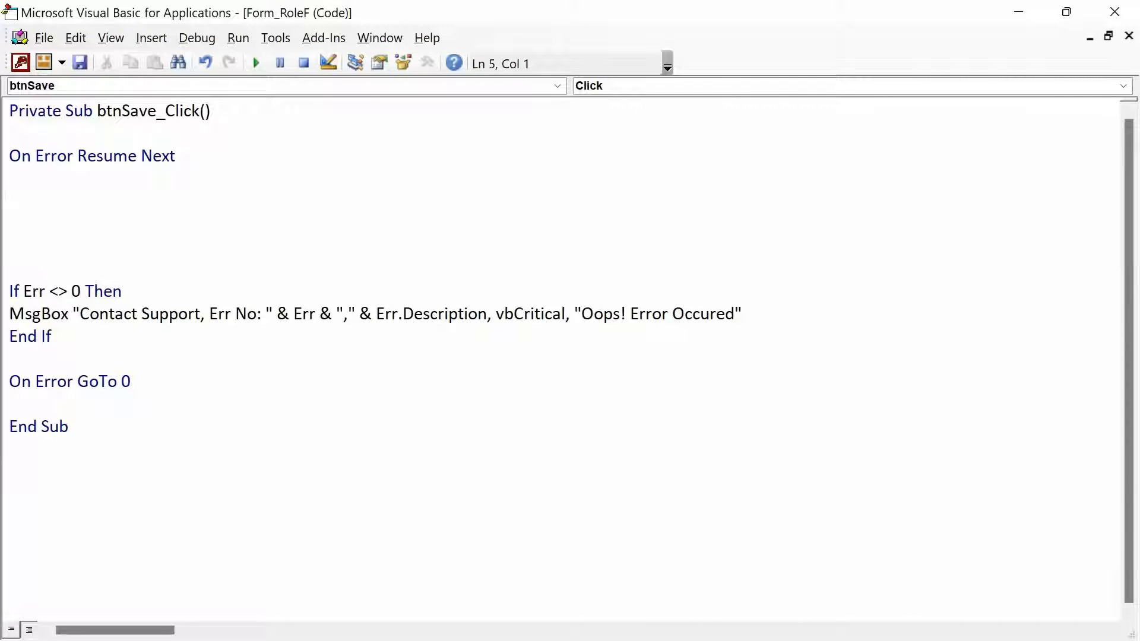
Write the condition line "If IsNull(Me.RoleID.Value) = True Then" below On Error Resume Next
text(if isnull(me.lea)
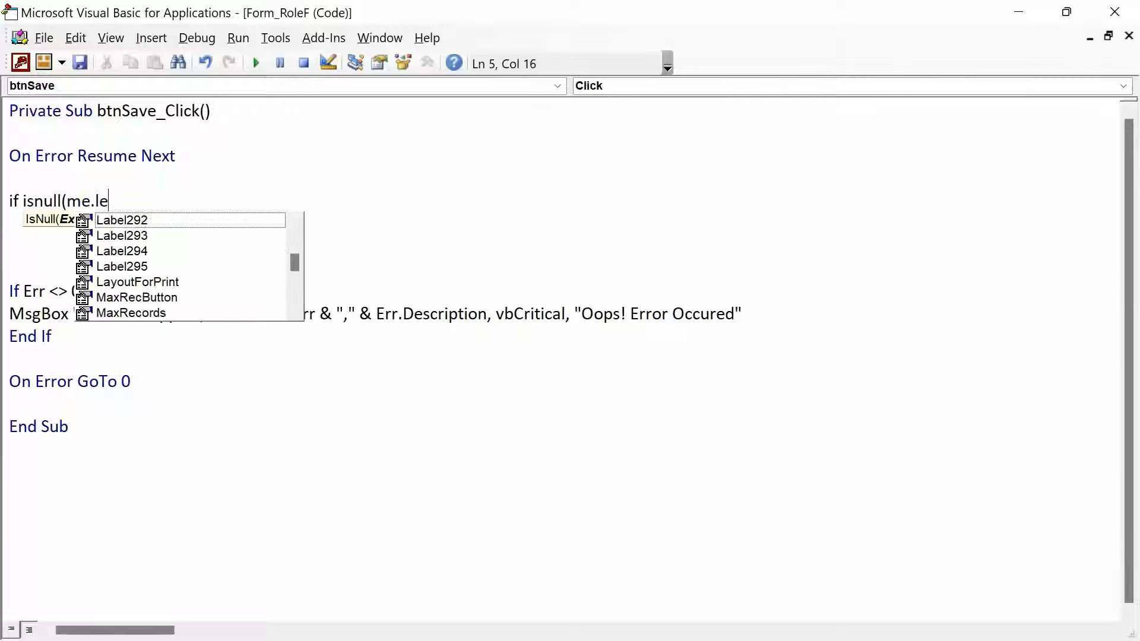
key(BackSpace)
key(BackSpace)
key(BackSpace)
text(rol)
key(Tab)
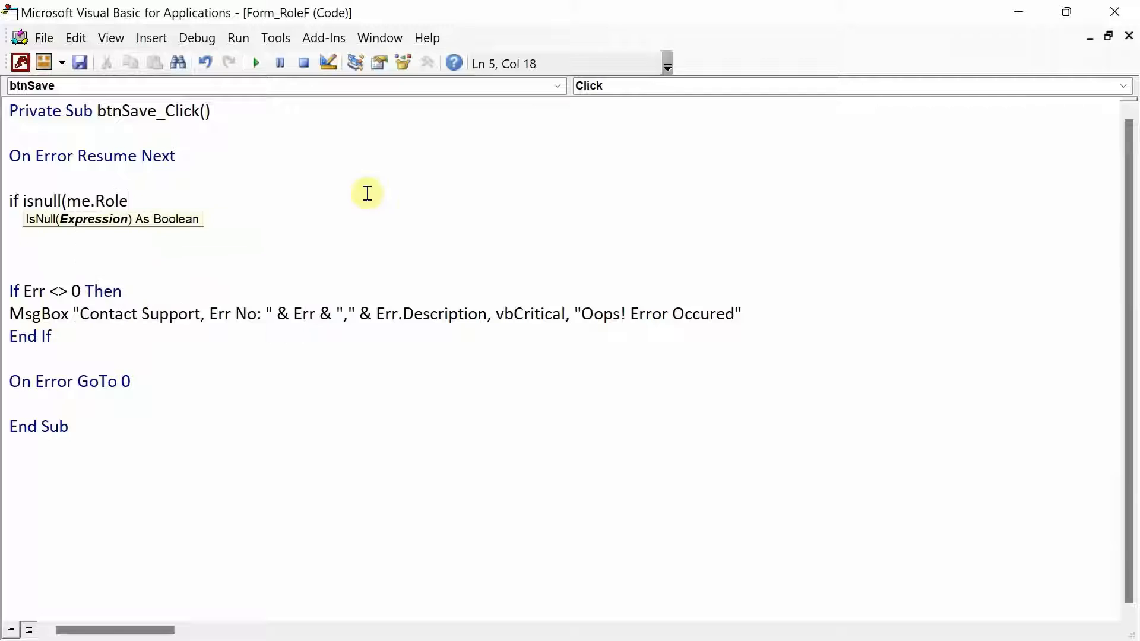
key(BackSpace)
key(BackSpace)
key(BackSpace)
key(BackSpace)
key(BackSpace)
text(.)
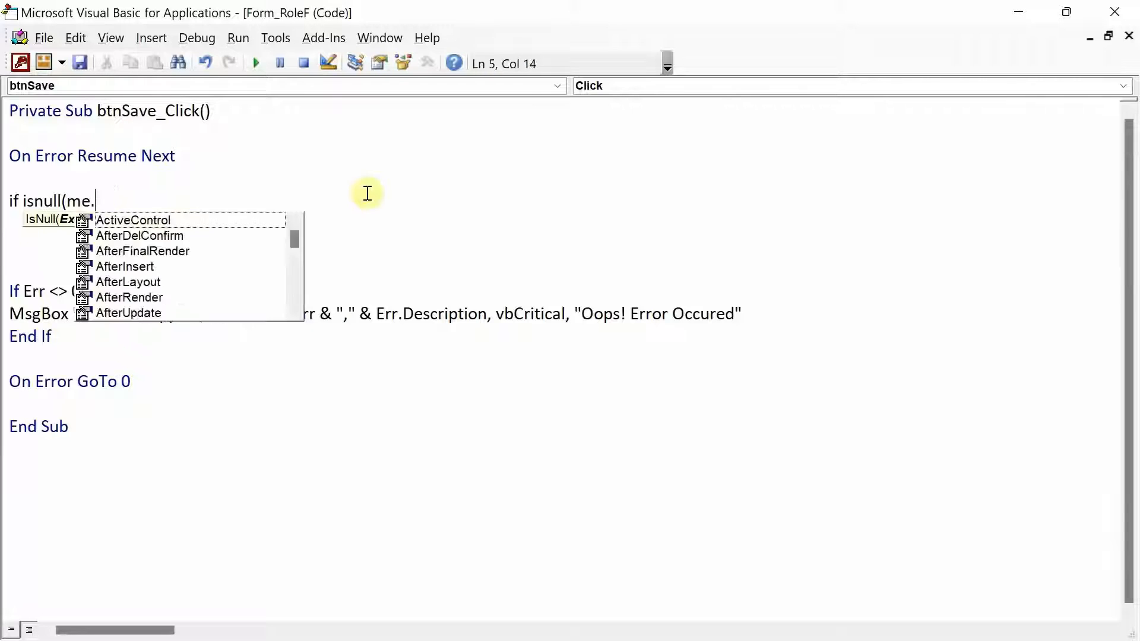
text(role.)
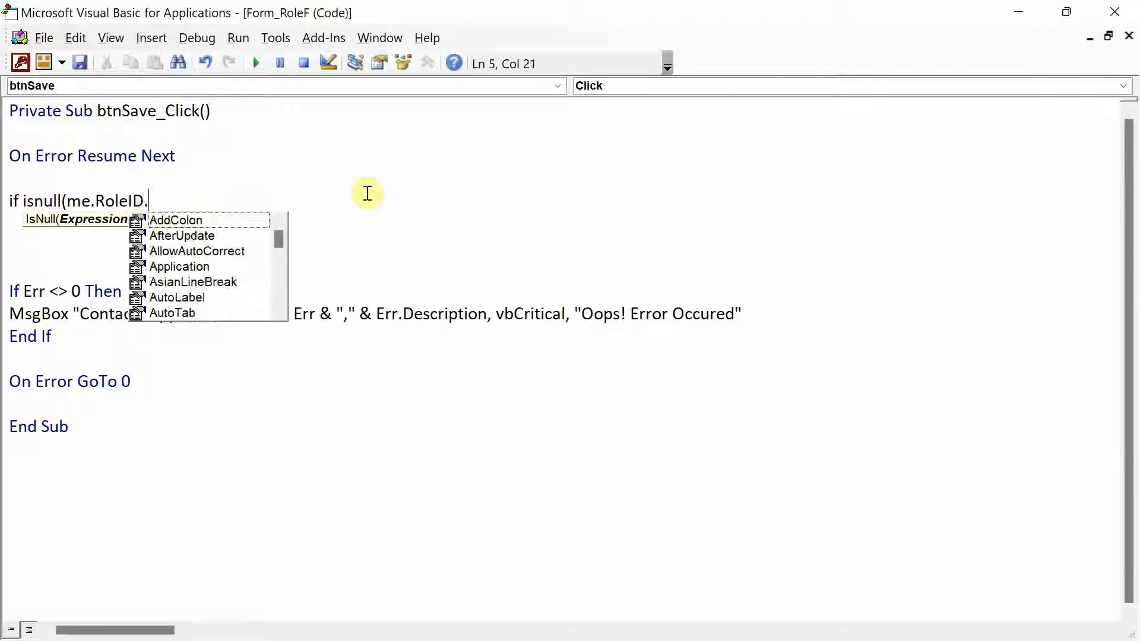
text(valu)
key(Tab)
text() )
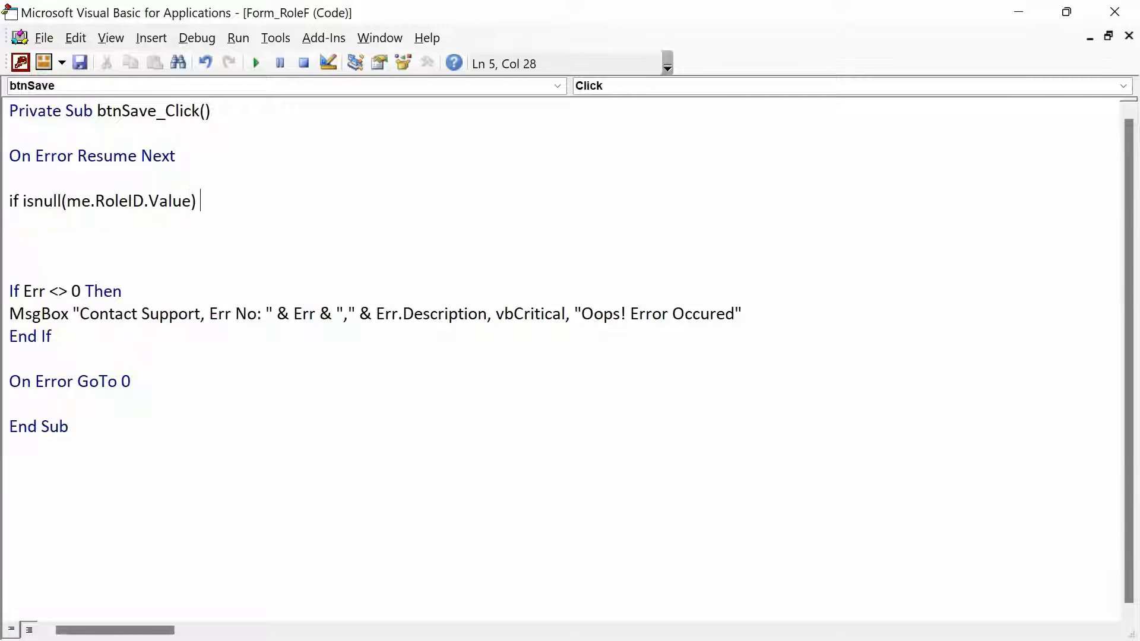
text(=True then)
key(Return)
Add a DoCmd.Beep line beneath the RoleID null condition
text(d)
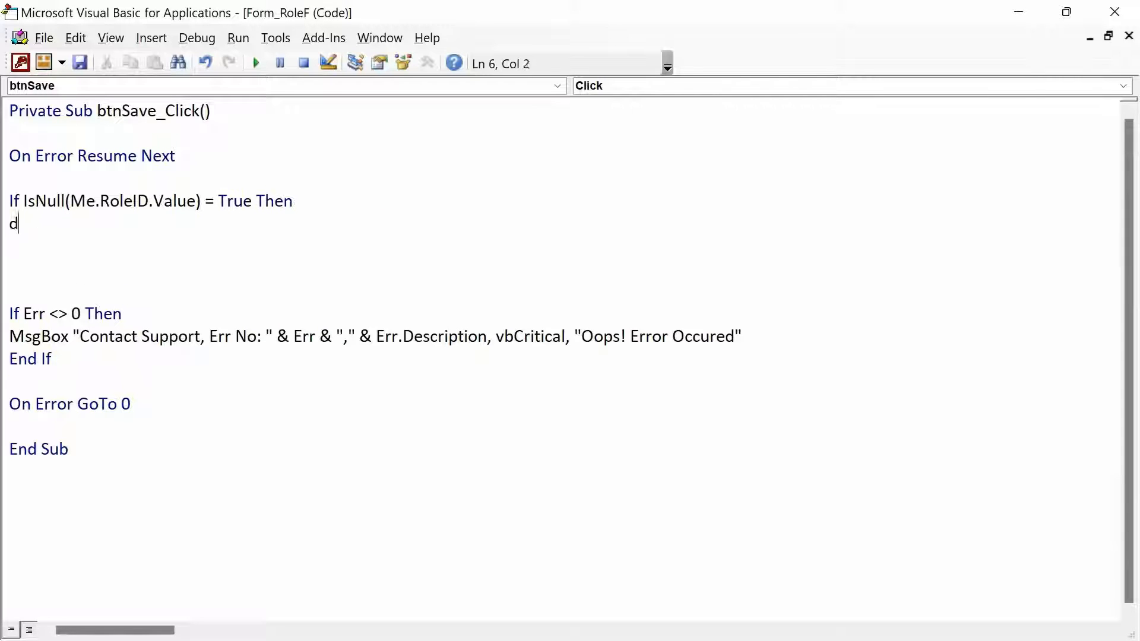
text(ocmd.b)
key(Tab)
key(Return)
Begin a MsgBox statement below the beep with the prompt "Please select a record to proceed further."
text(ms)
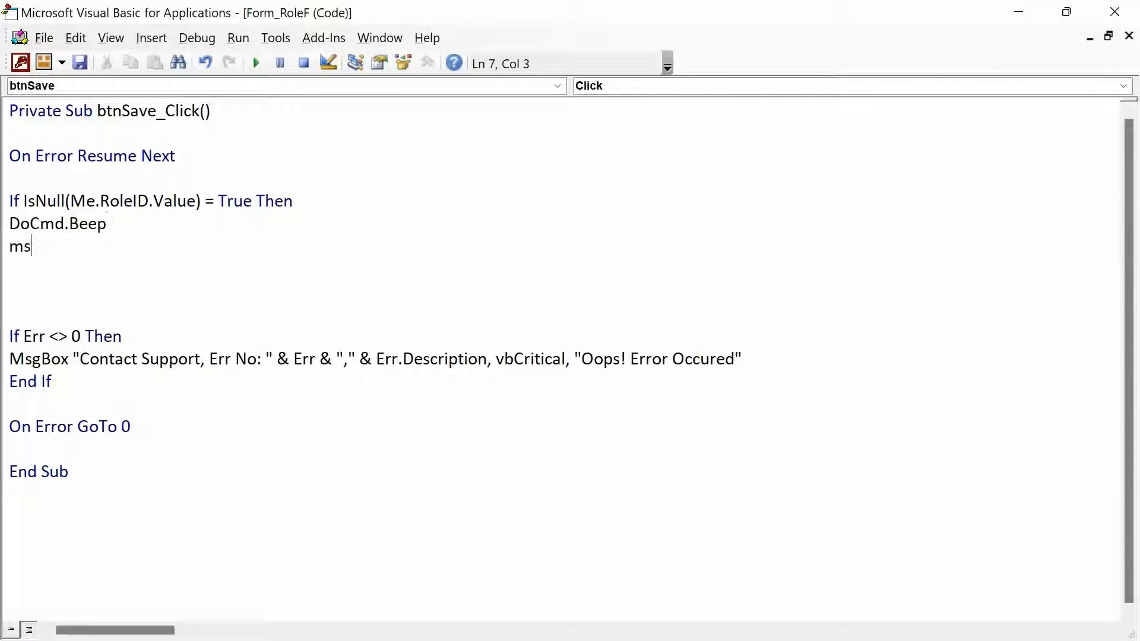
text(gno)
key(BackSpace)
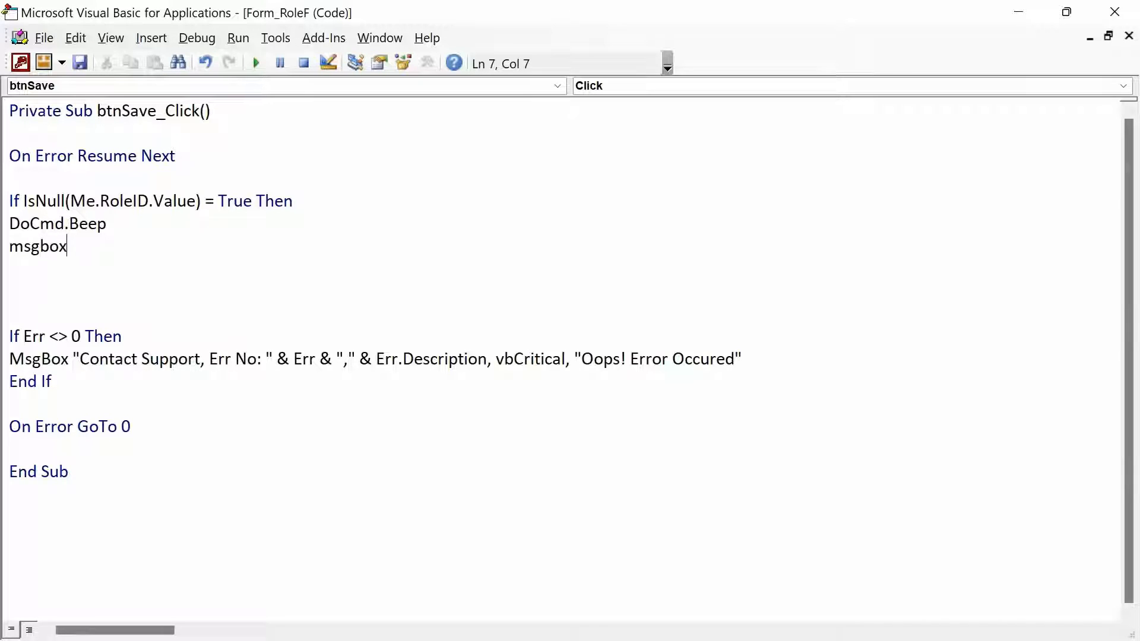
text(box"The)
key(BackSpace)
key(BackSpace)
text(Please s)
text(elect a recor)
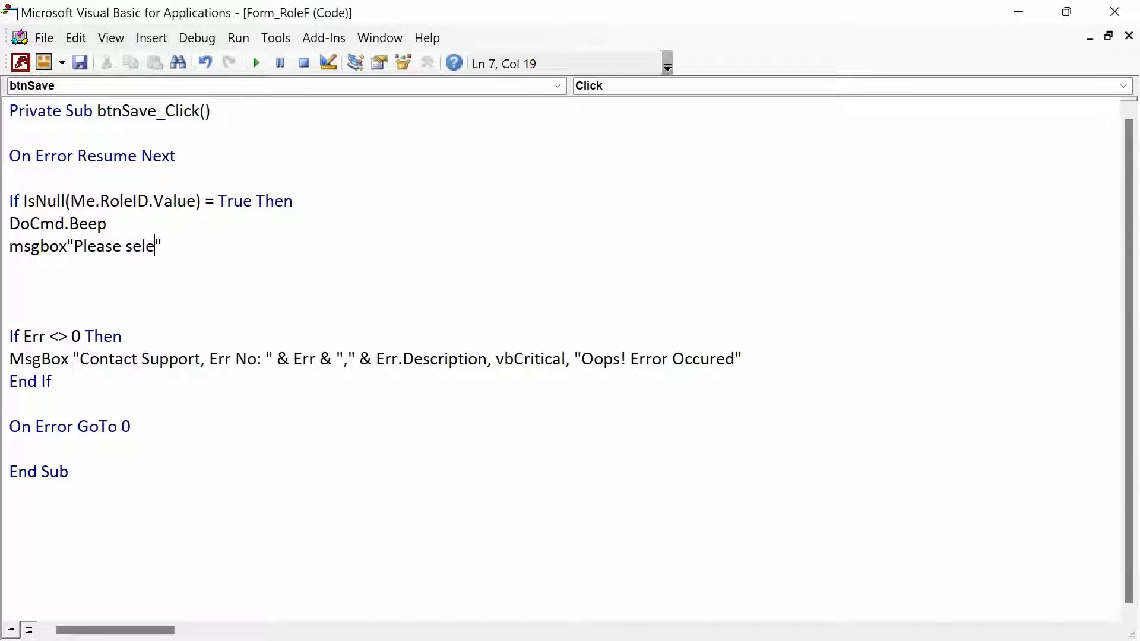
text(d to o)
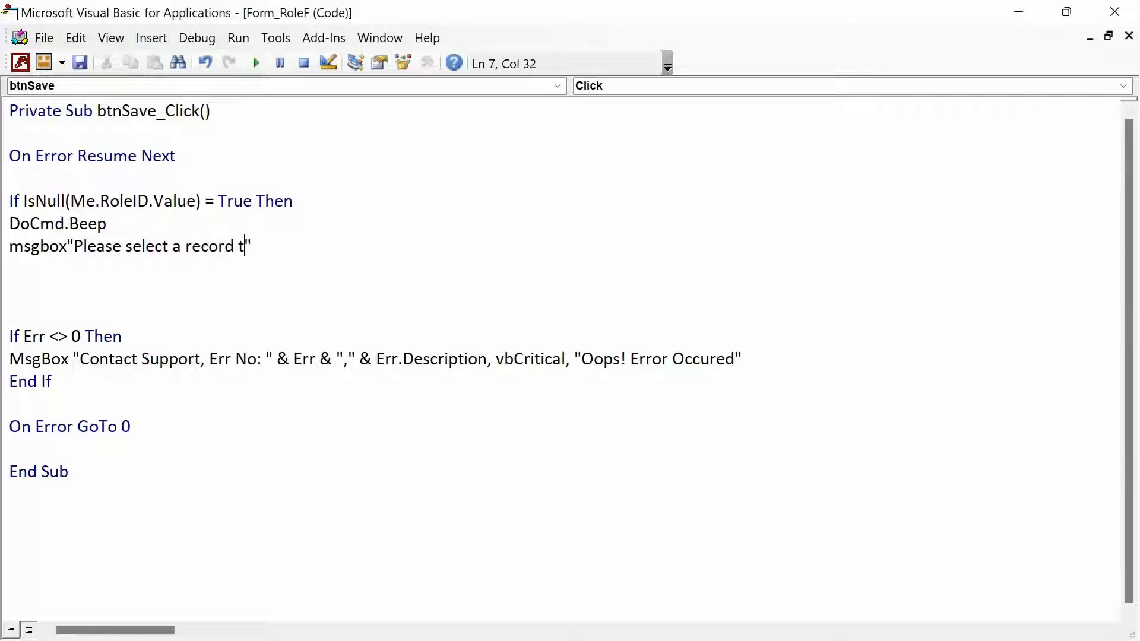
text(proceed fur)
text(ther.)
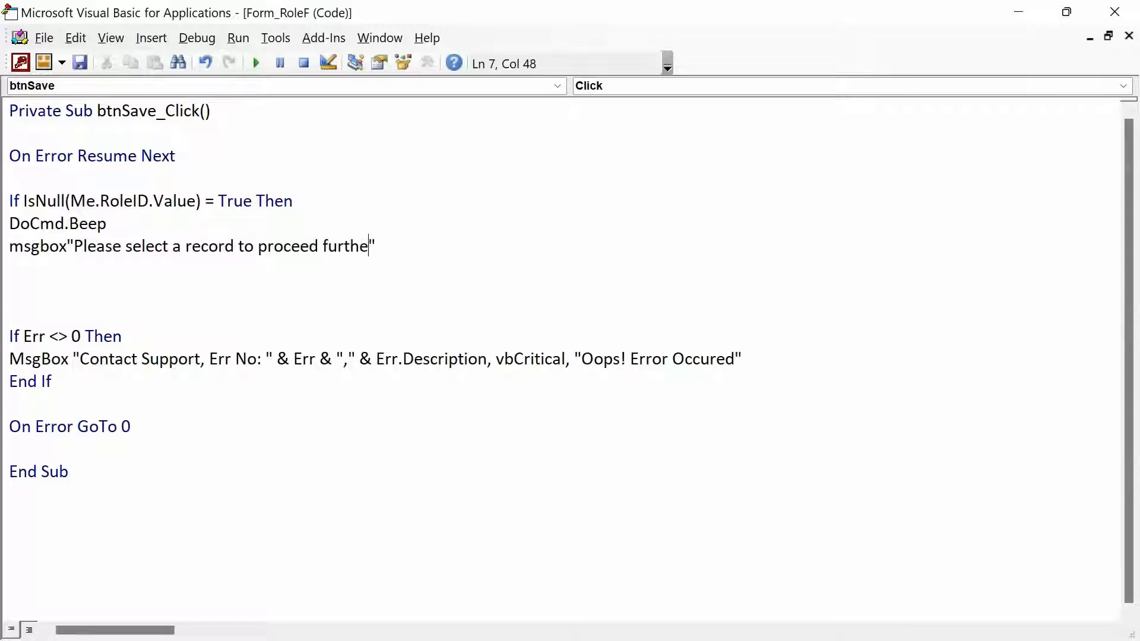
Complete the record-selection MsgBox with the vbCritical style and the title "Information", and insert blank lines below it
text(",)
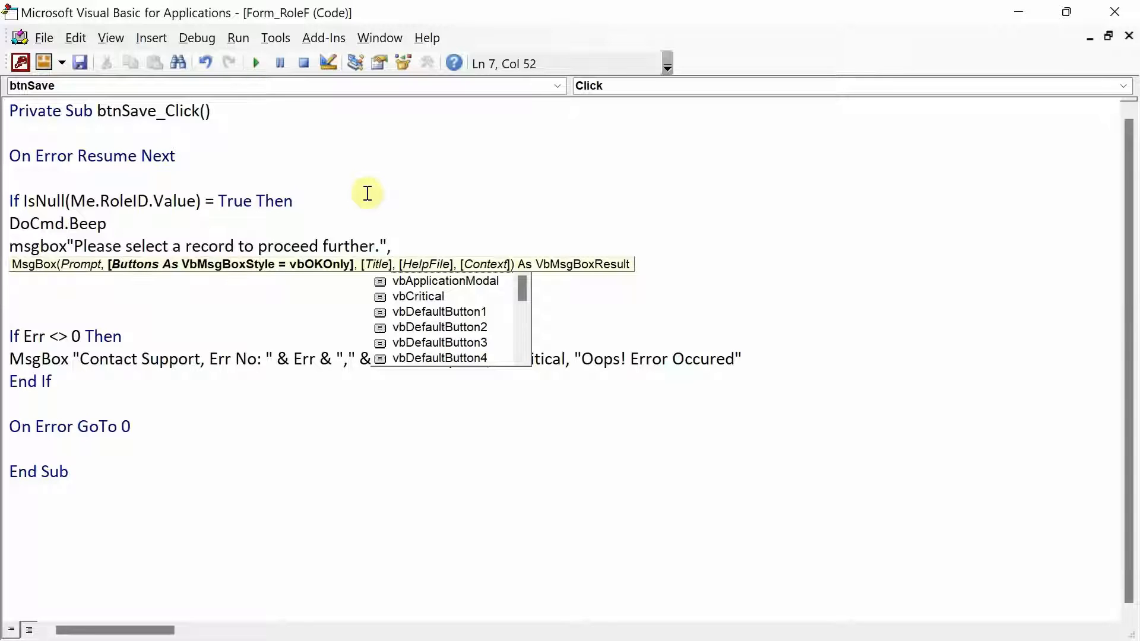
text(vbc)
key(Tab)
text(, ")
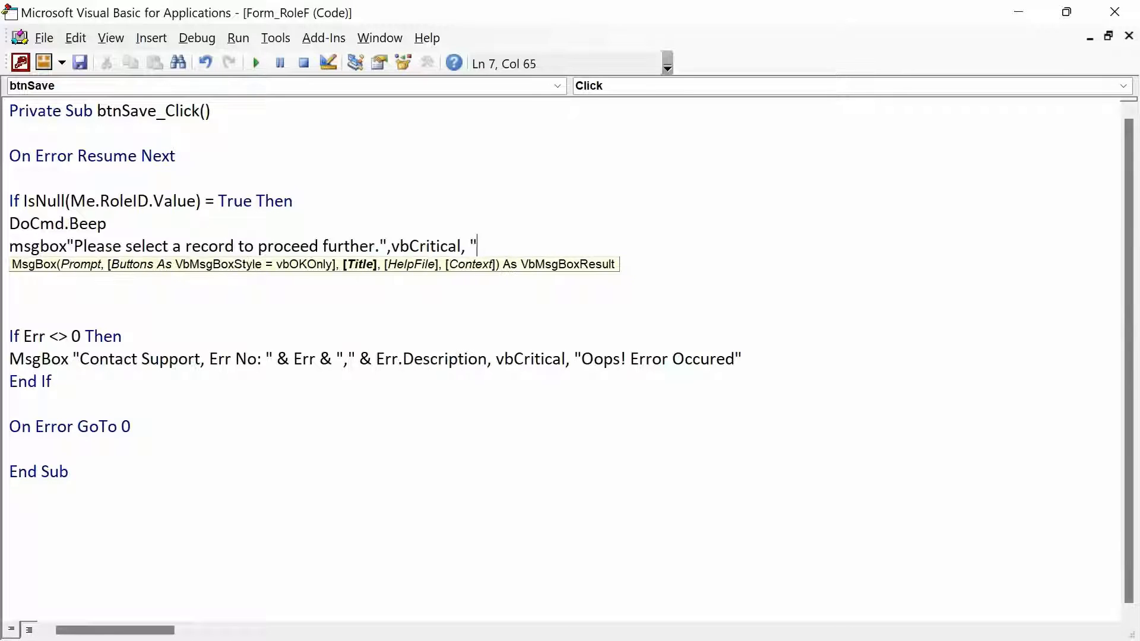
text(Information)
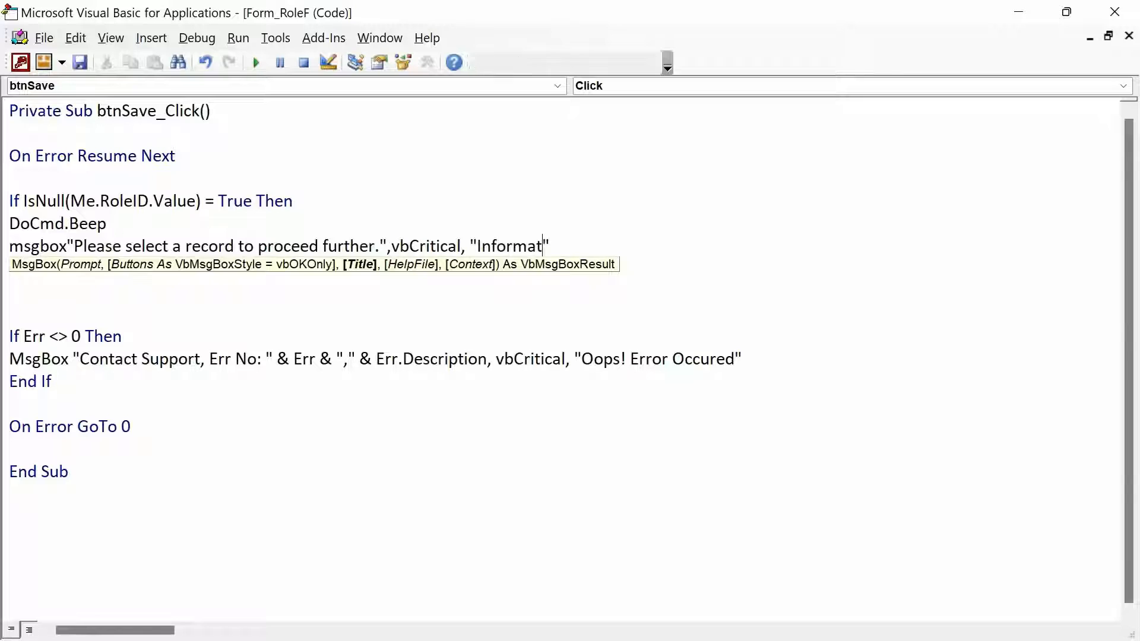
key(Right)
key(Return)
key(Return)
key(Return)
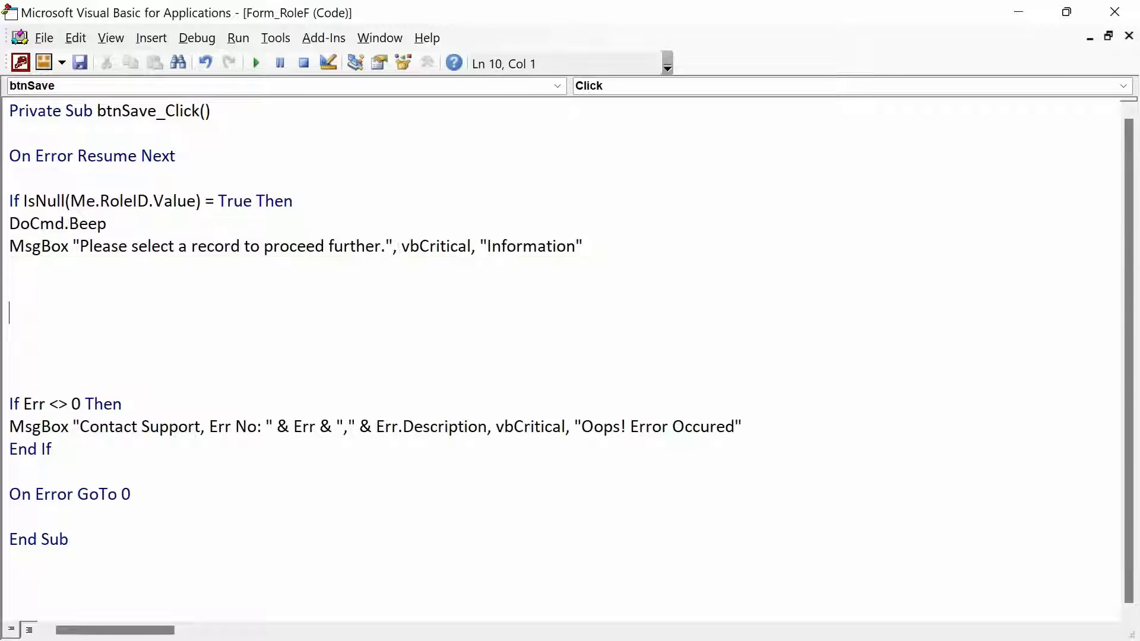
Write the branch line "ElseIf Me.Status.Value = "Active" Then" below the record-selection message
key(Up)
text(els)
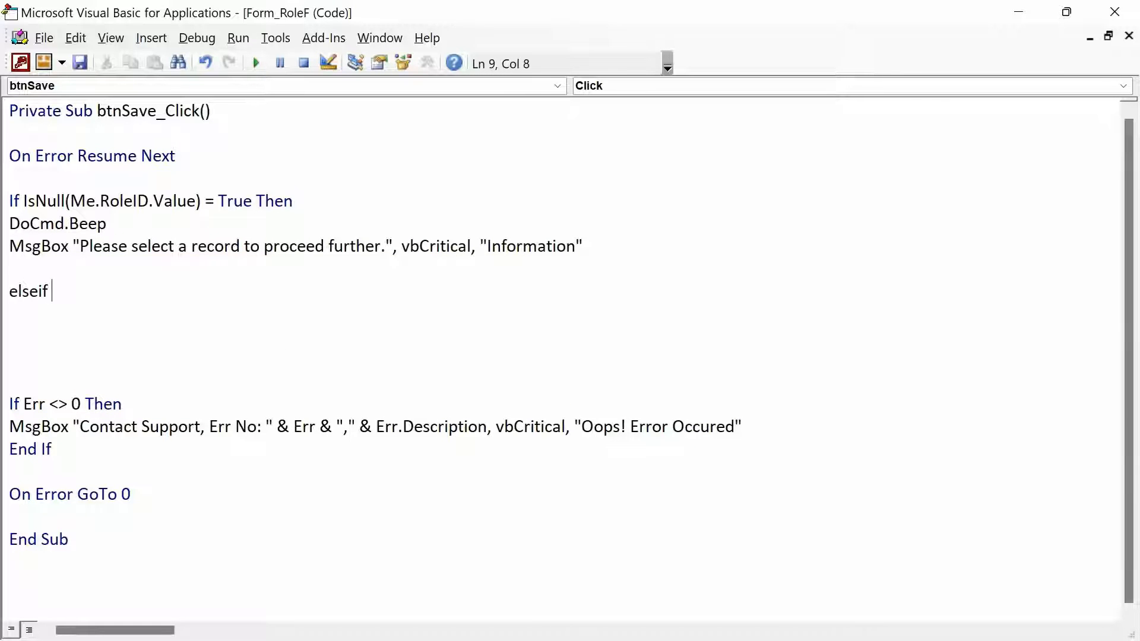
text(eif me.s)
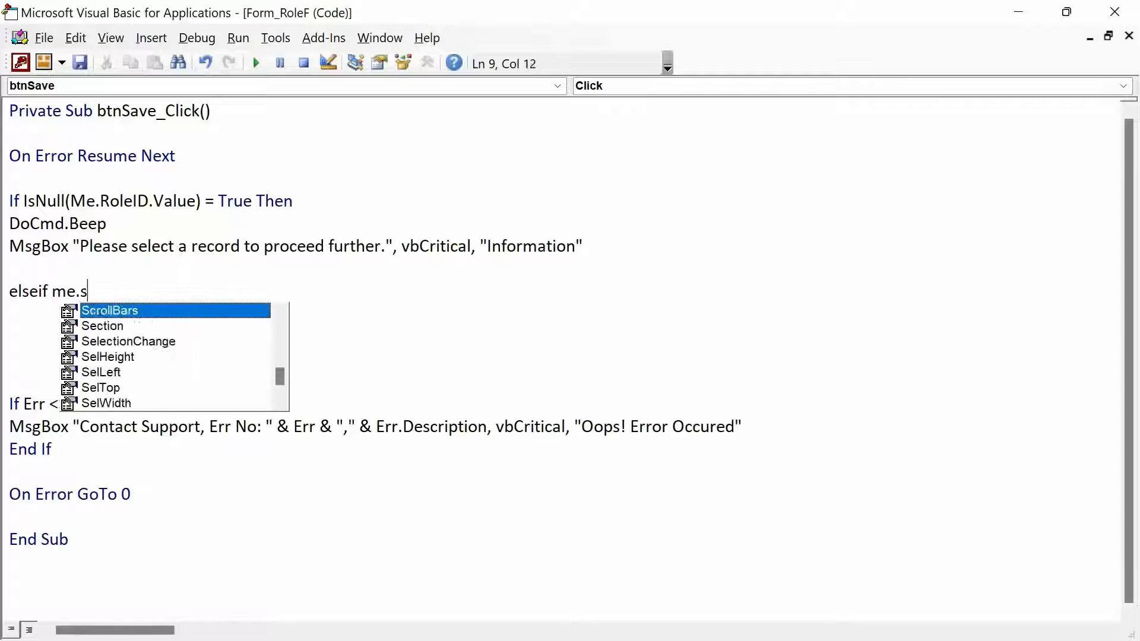
text(tatus.value)
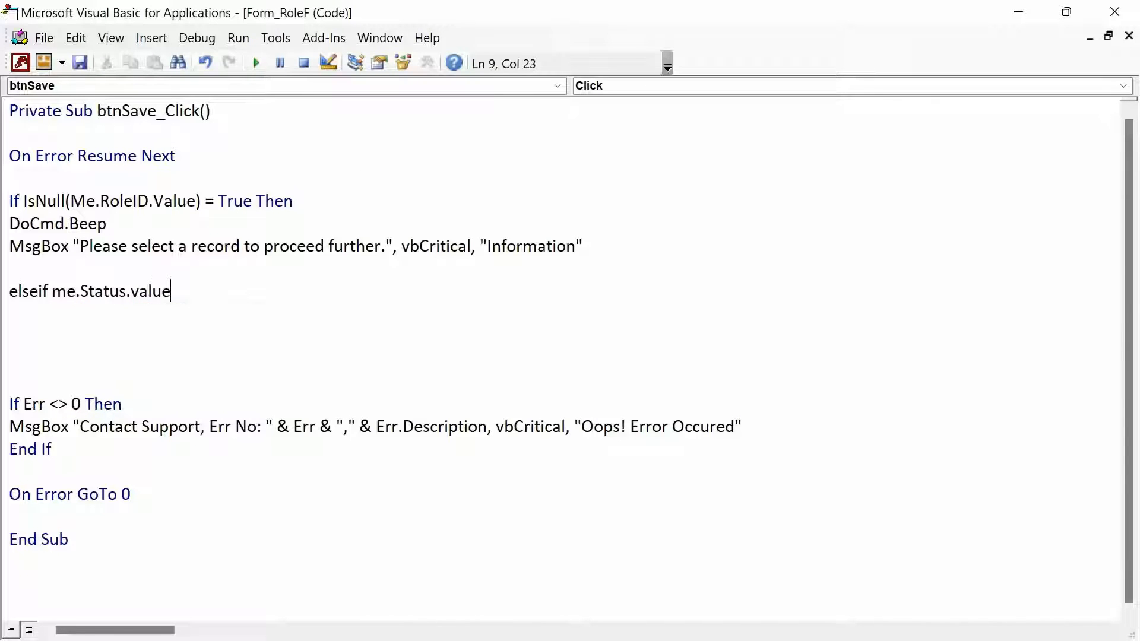
text( = ")
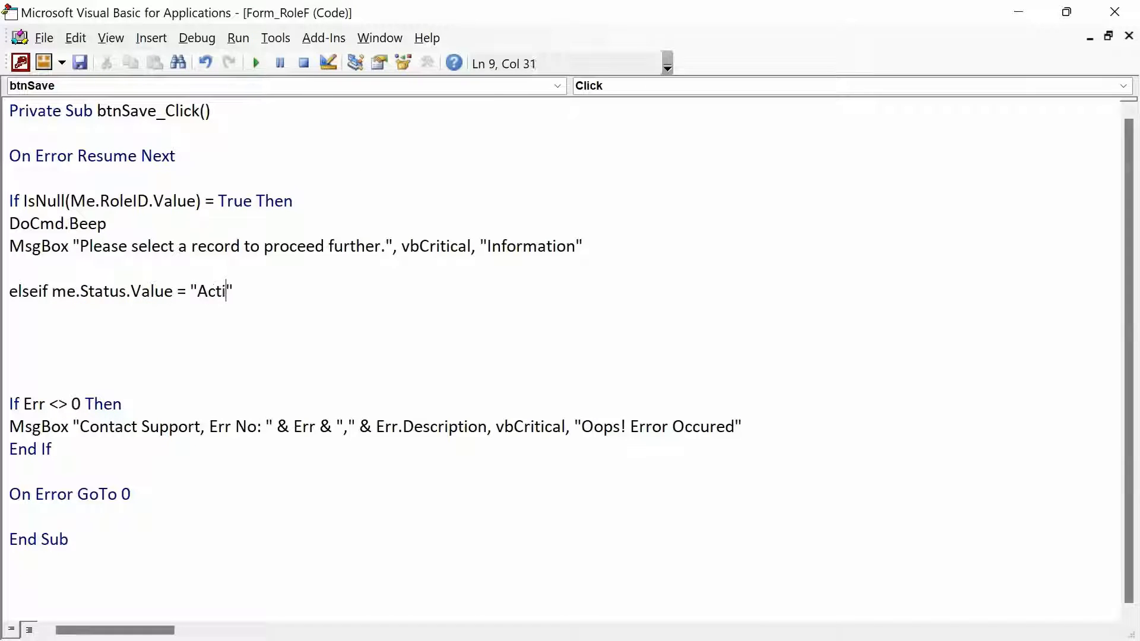
text(Active" then)
key(Return)
Add DoCmd.Save and DoCmd.Beep lines inside the Active status branch
text(docmd.s)
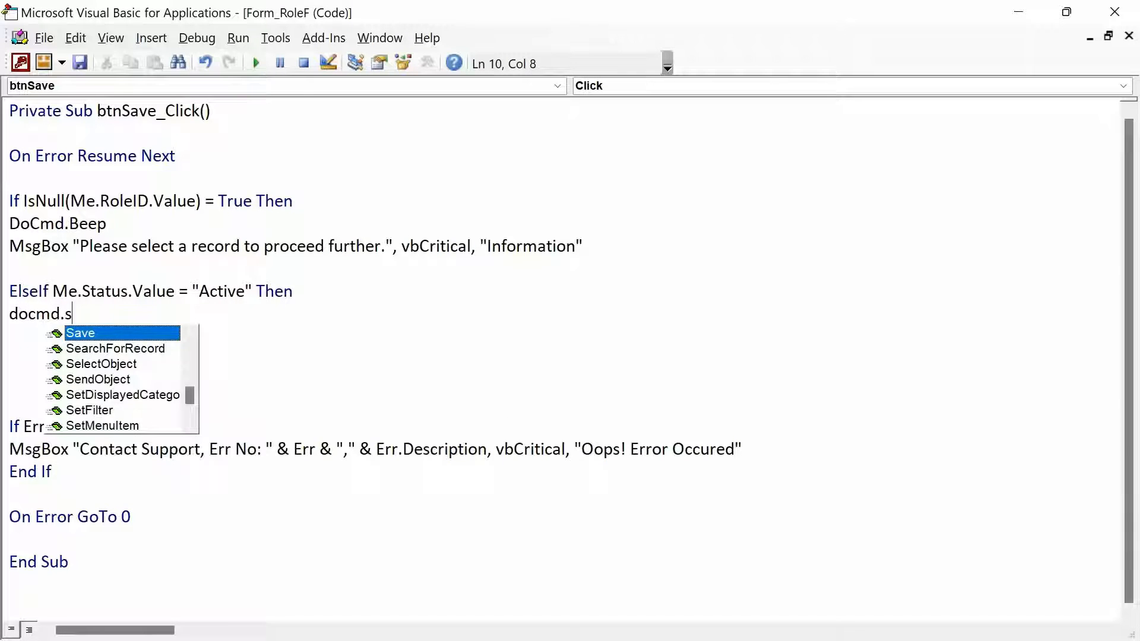
key(Return)
text(docmd.bee)
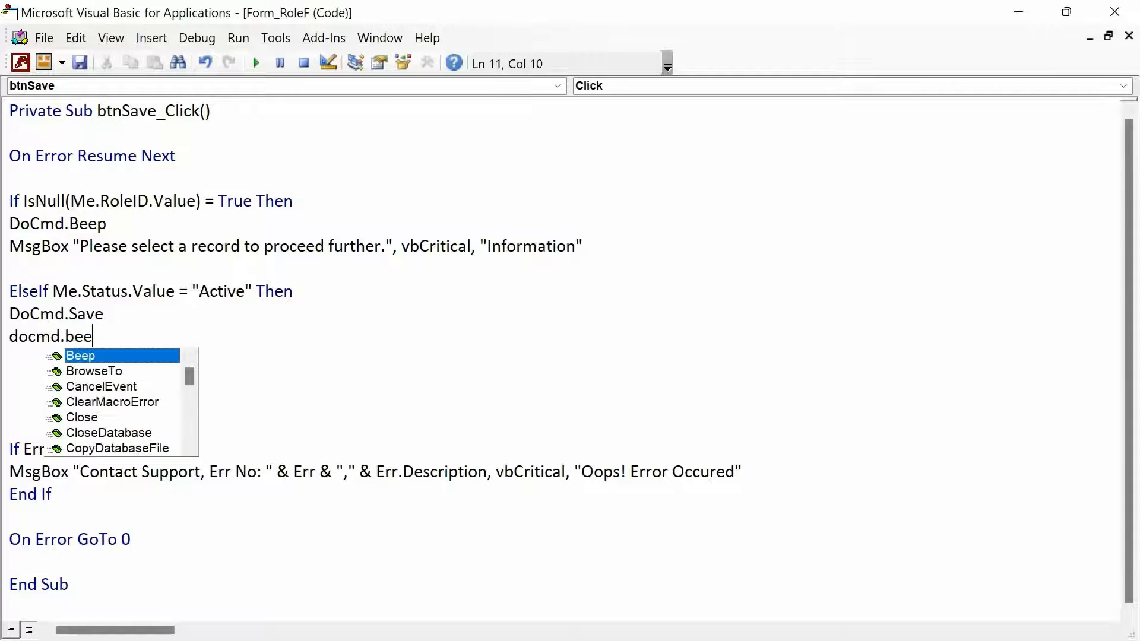
key(Return)
Add a MsgBox to the Active branch with the prompt "The record has been updated.", style vbInformation and title "Information", followed by a blank line
text(msg)
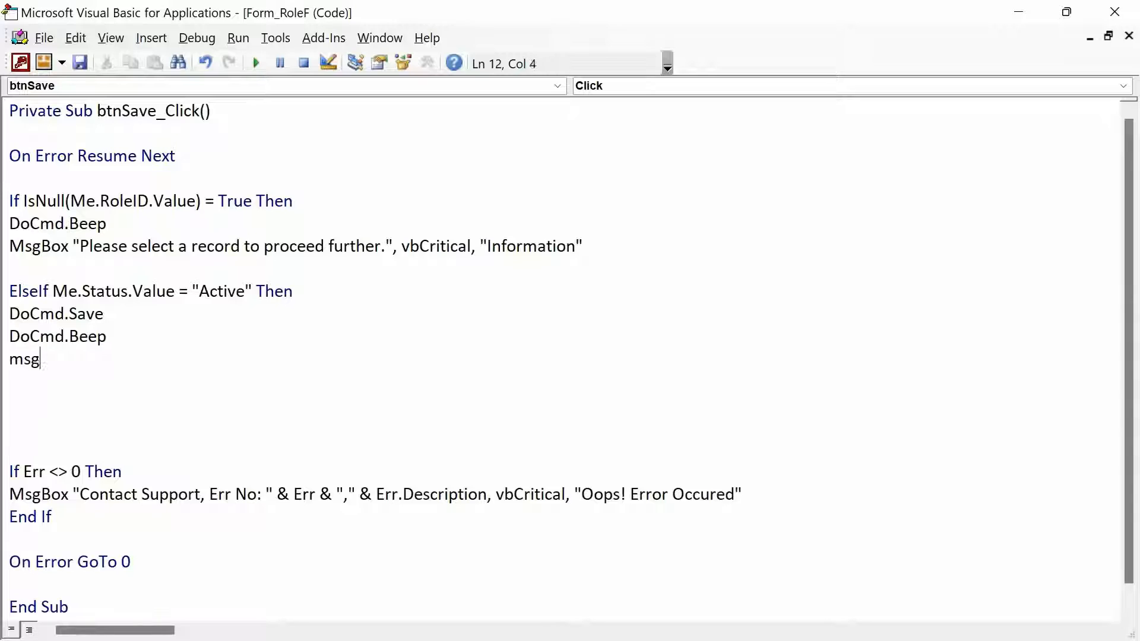
text(box ""The)
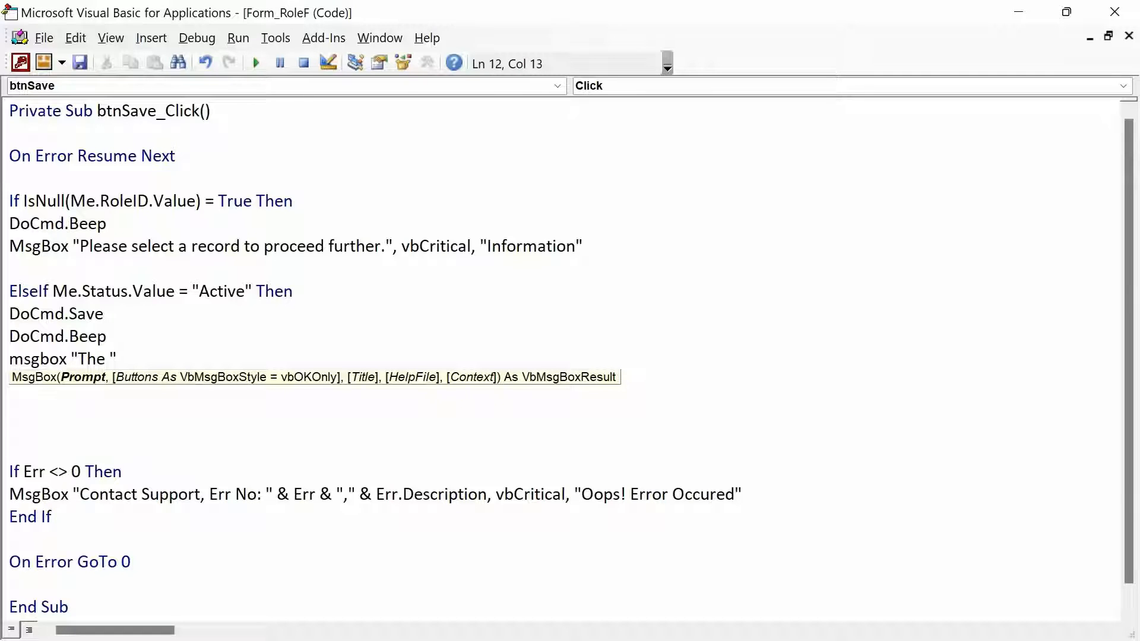
text( record has been)
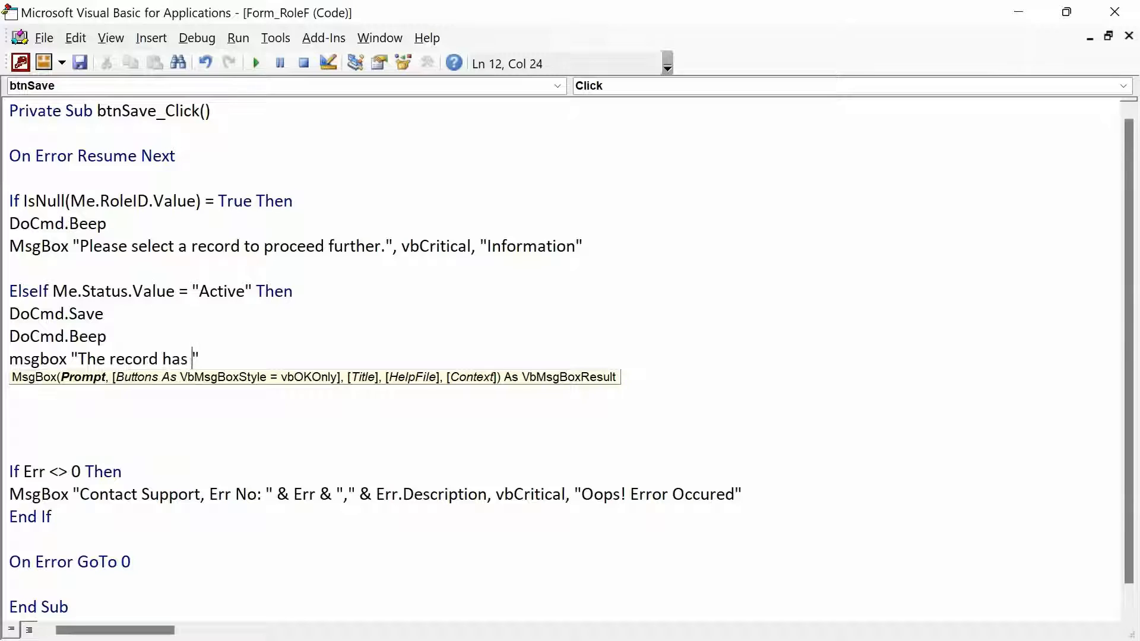
text( updated)
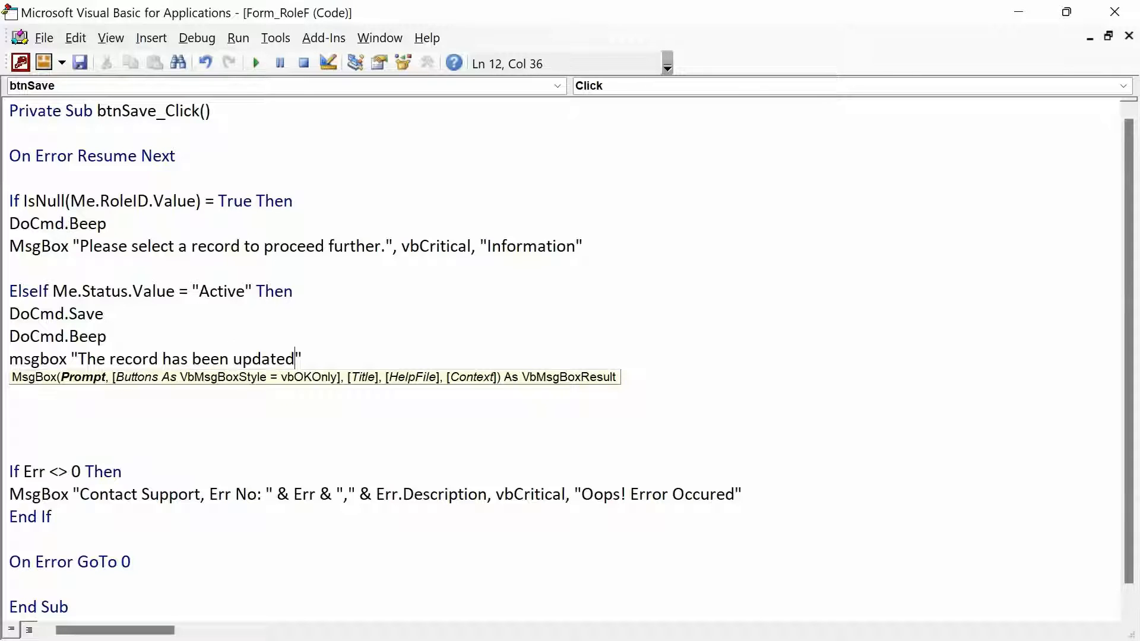
text(.",)
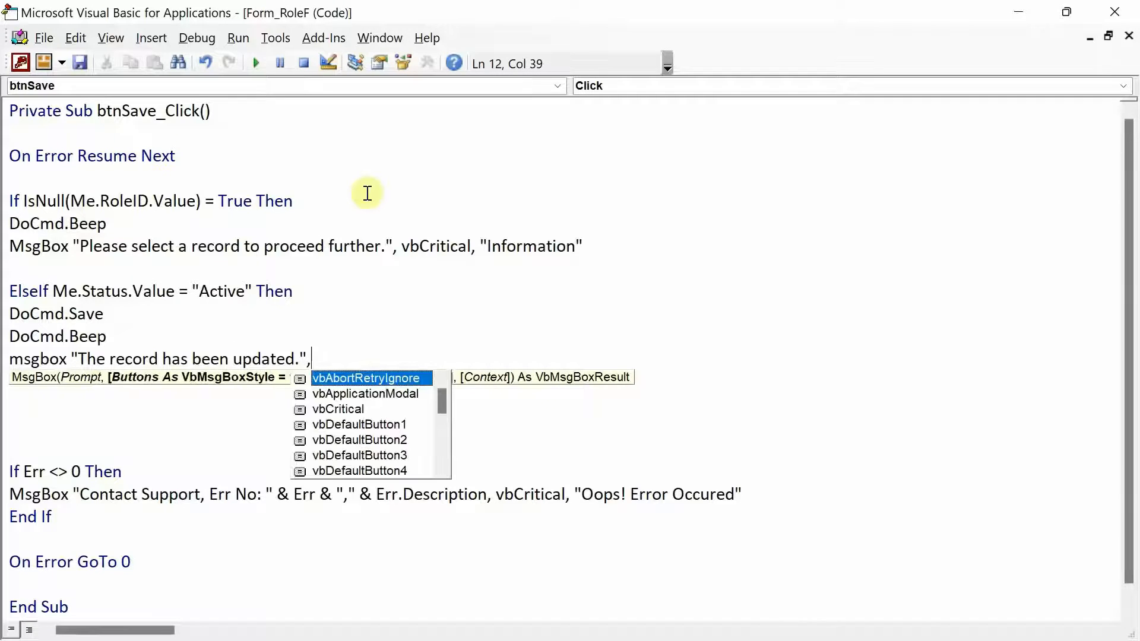
text(vbInformation, )
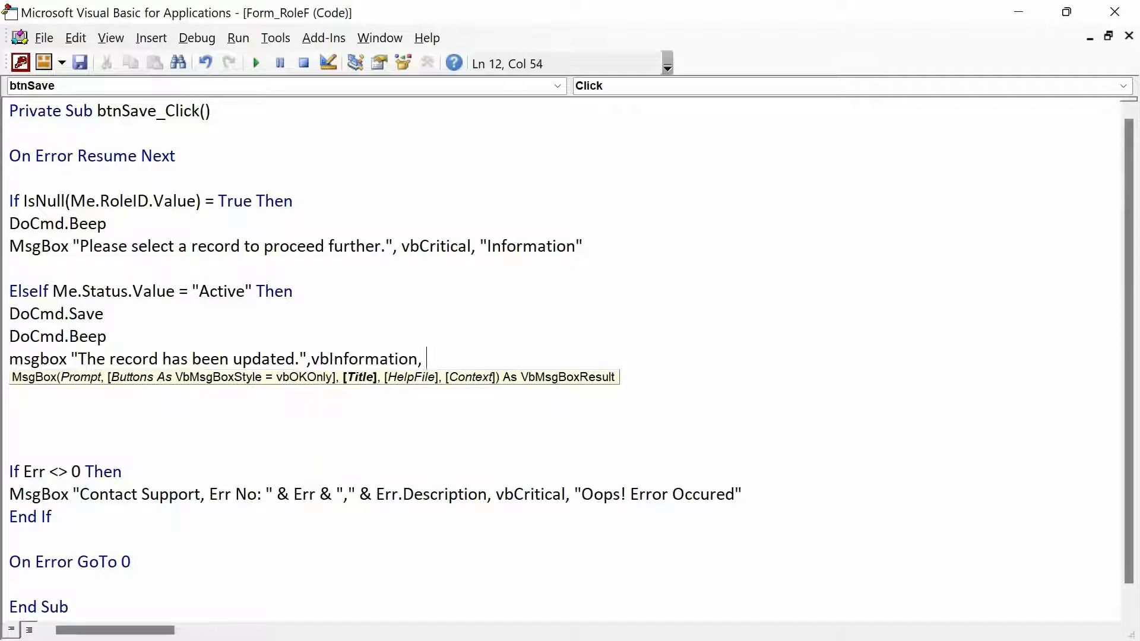
text("")
key(Left)
text(Informatio)
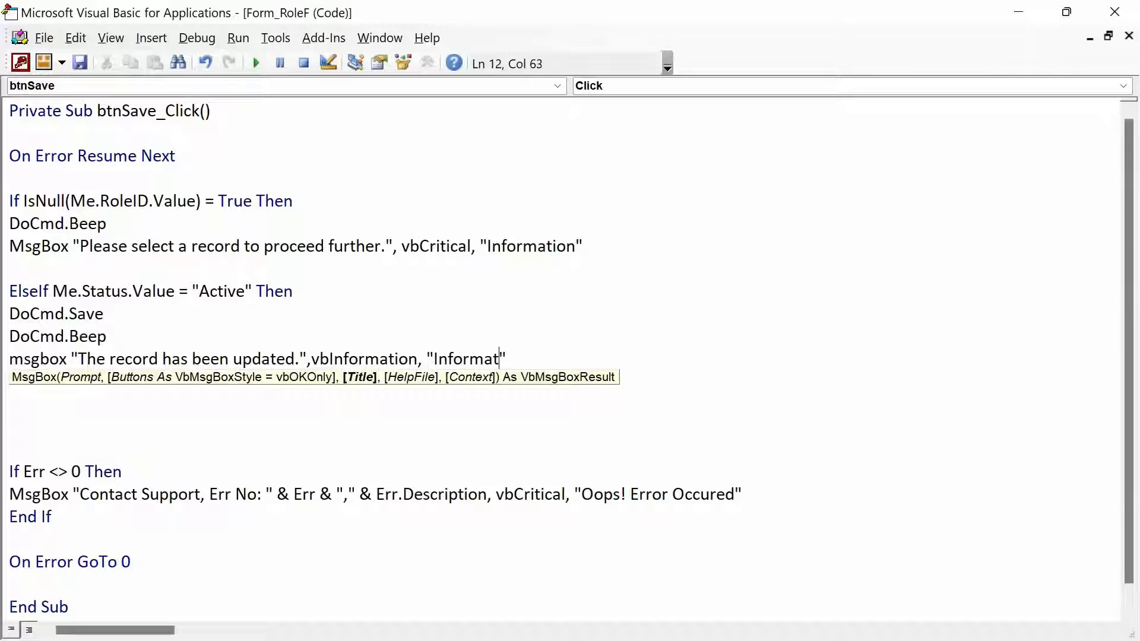
text(n)
key(End)
key(Return)
key(Return)
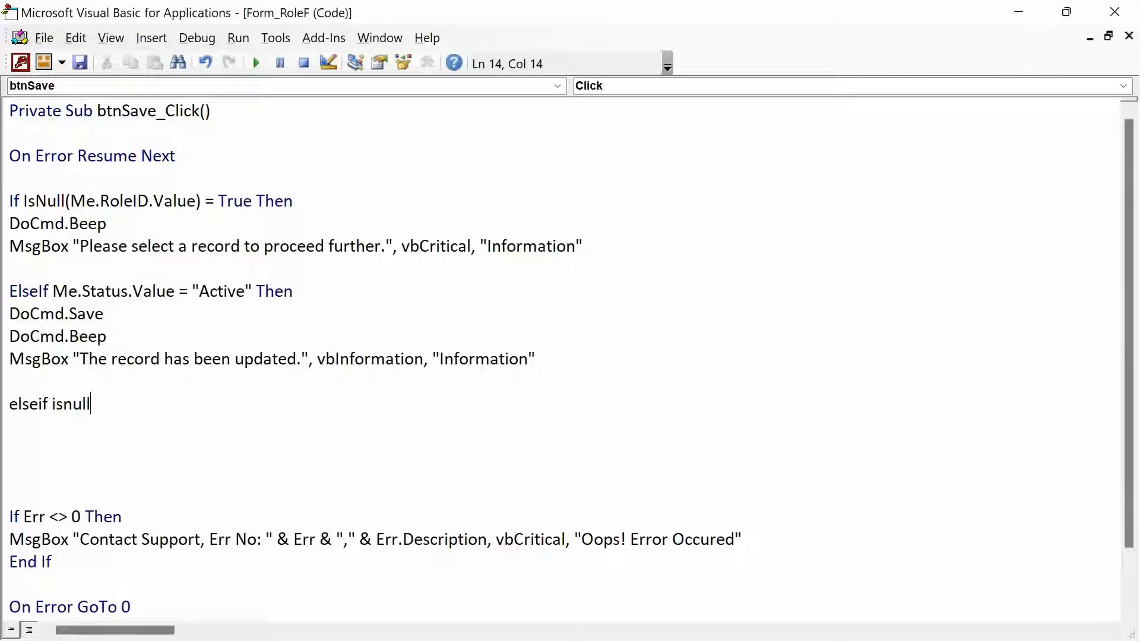
Write the branch line "ElseIf IsNull(Me.Role.Value) = True Then" below the Active branch
text(elseif isnull())
text(me.Role.)
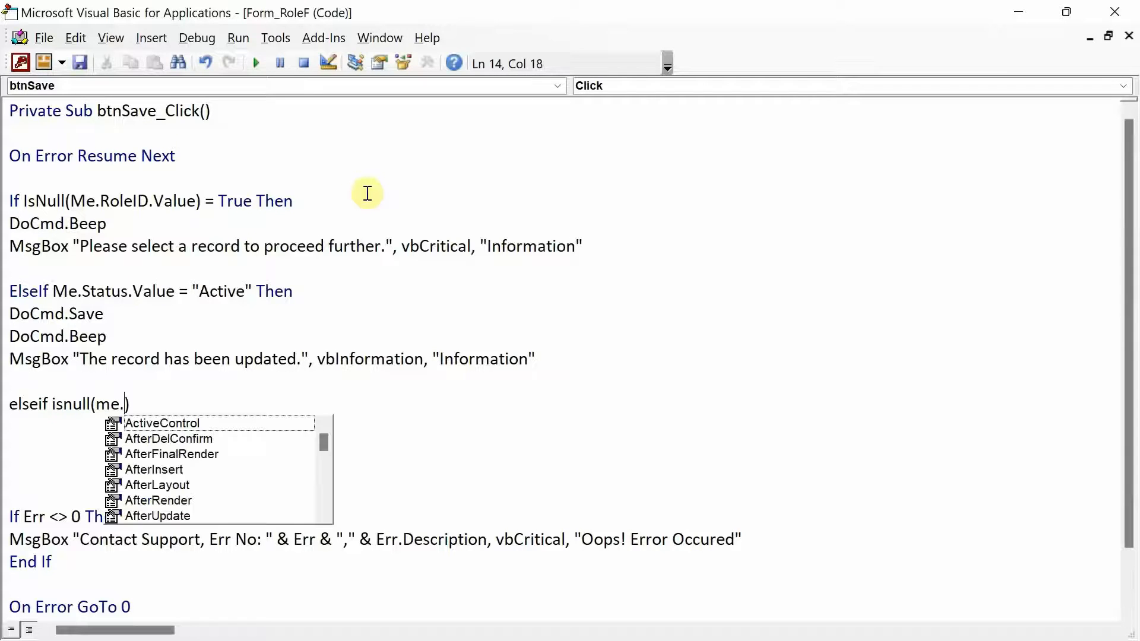
text(value)
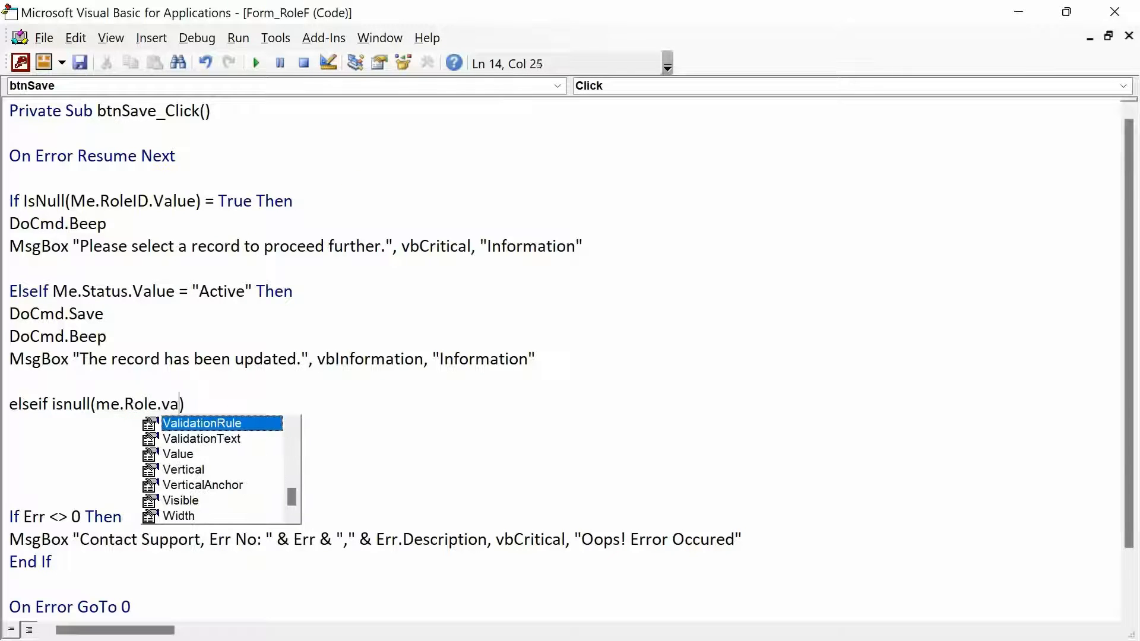
key(Right)
text(= )
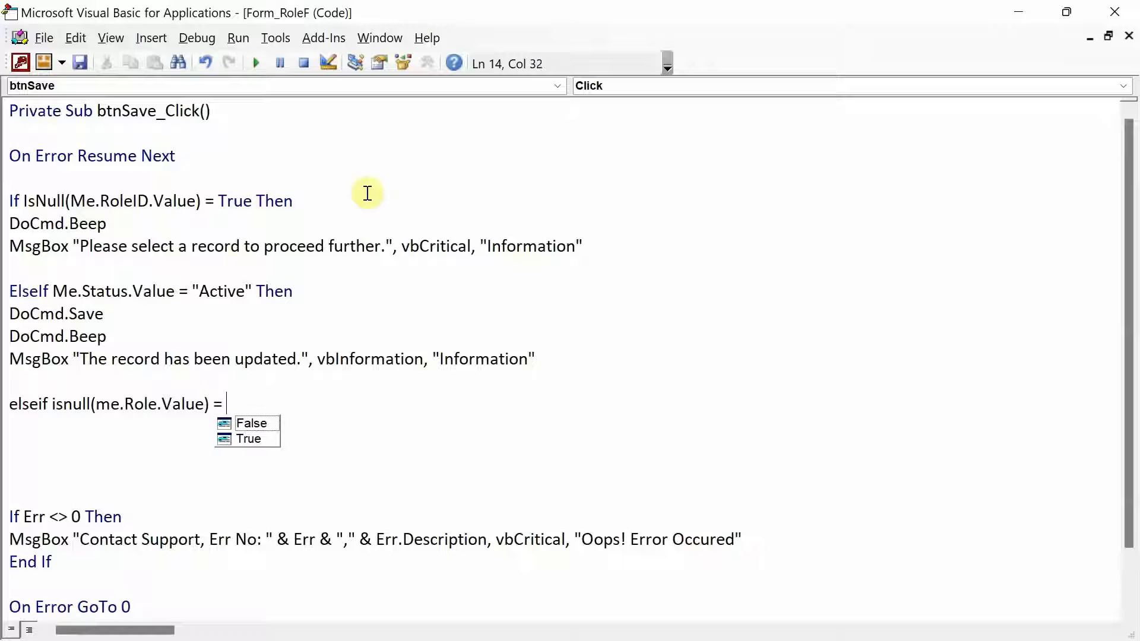
text(True Then)
key(Return)
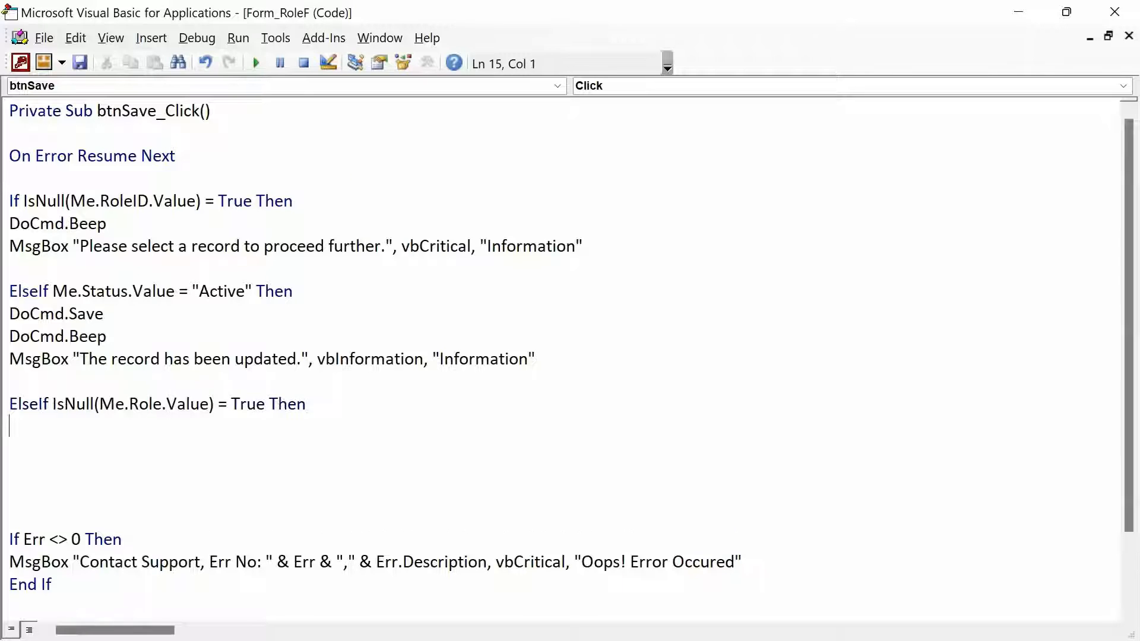
Add DoCmd.Beep and a MsgBox with the prompt "Please provide the role name to proceed further" inside the empty-role branch
text(docmd.Beep)
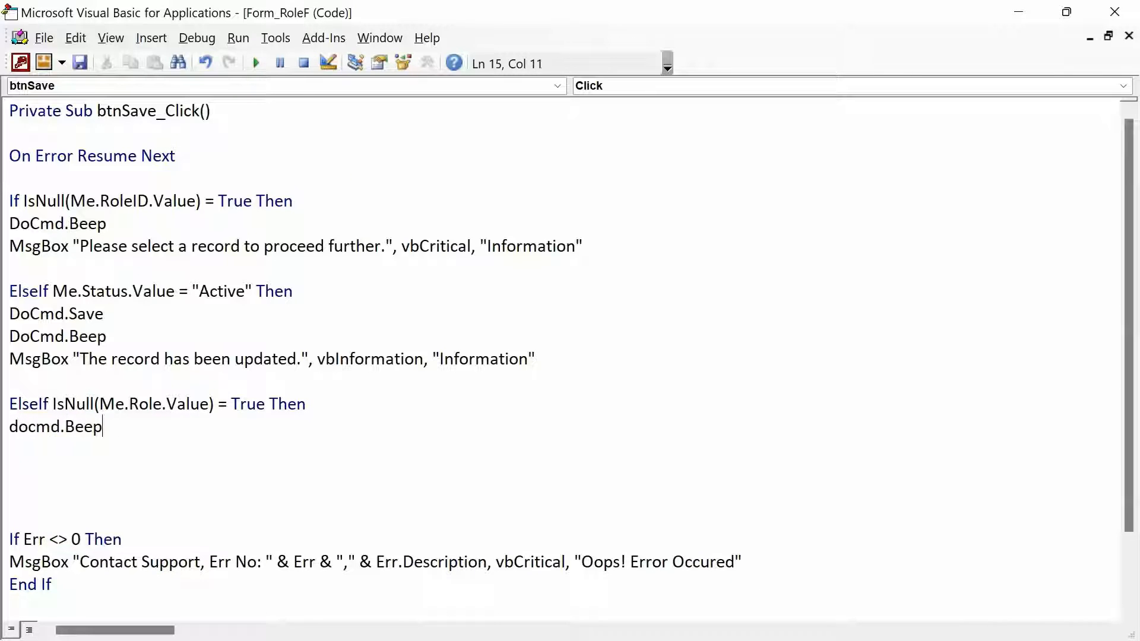
key(Return)
text(msgbox )
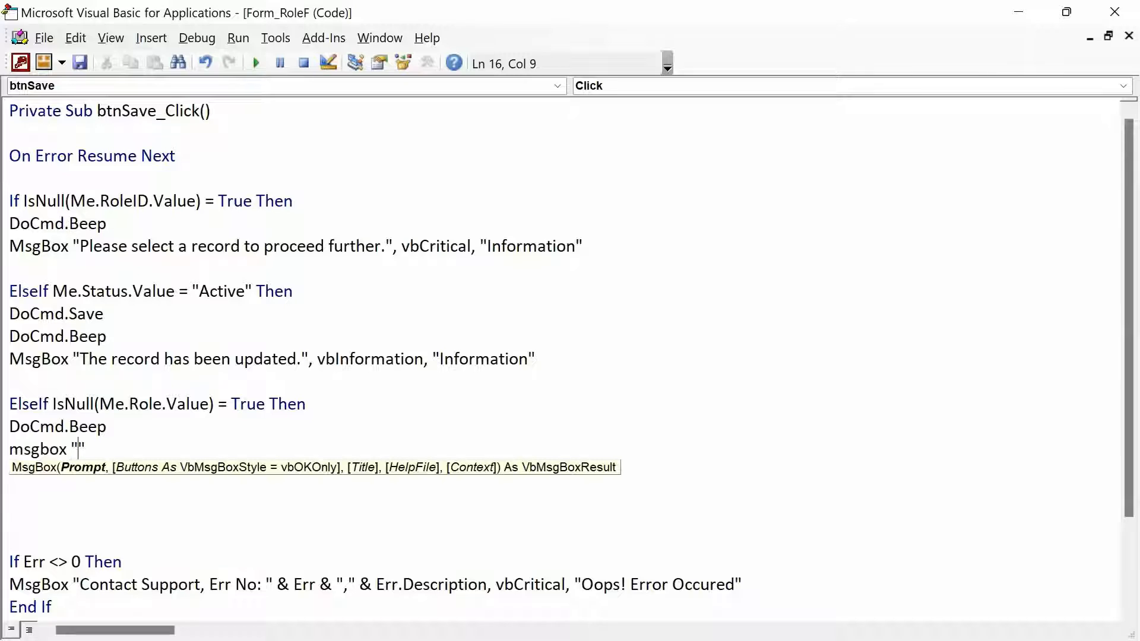
text("Please provide the )
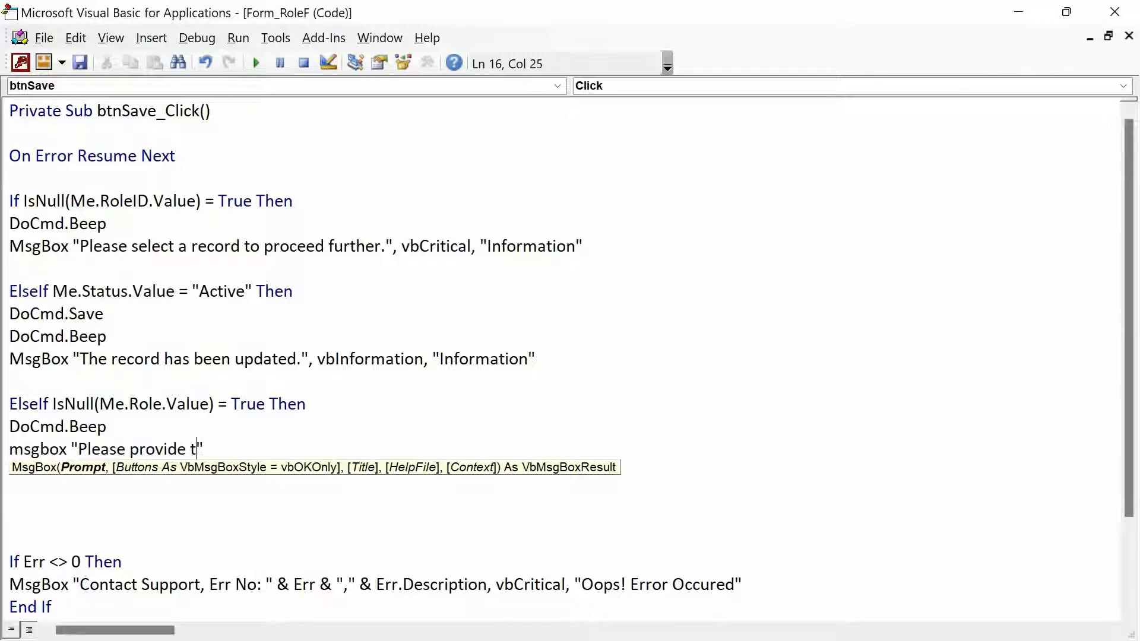
text(role name t)
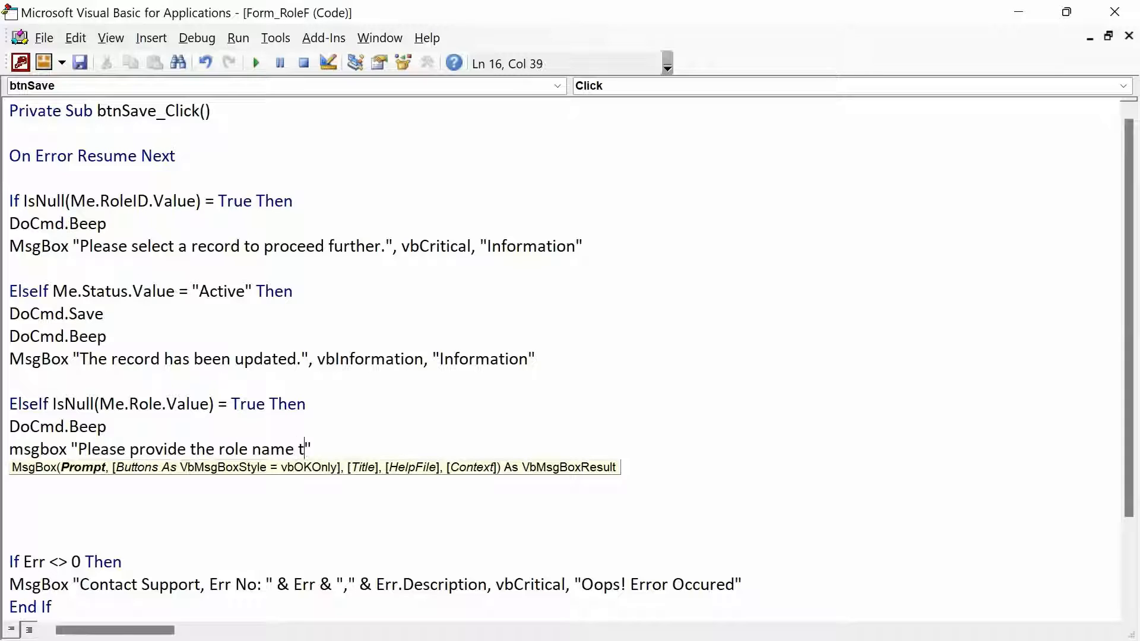
text(o procee )
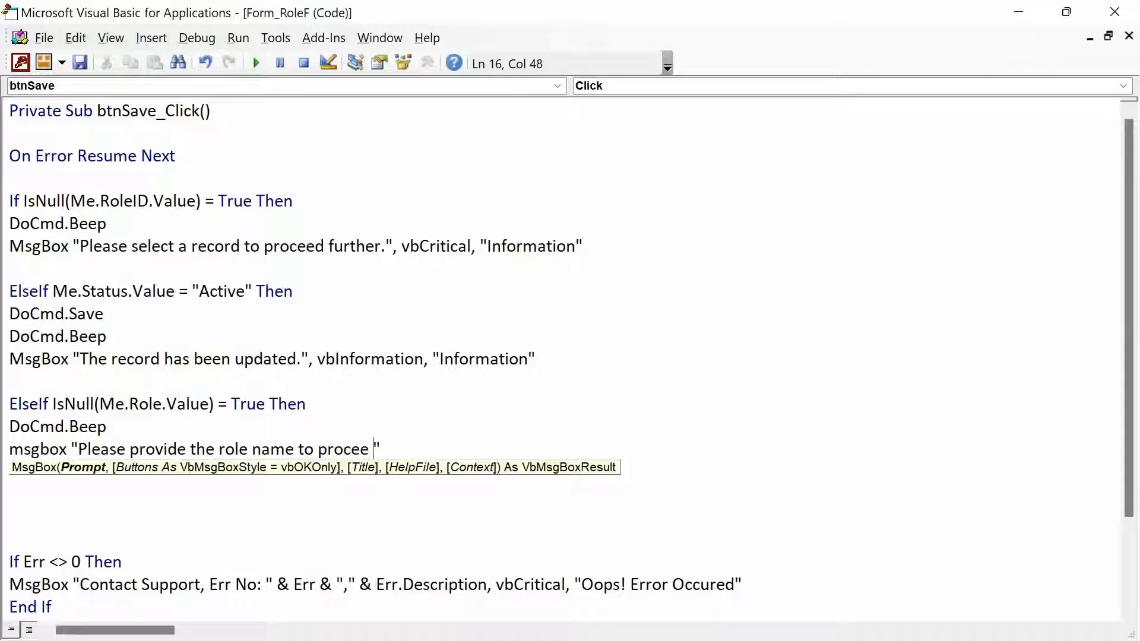
text(d further)
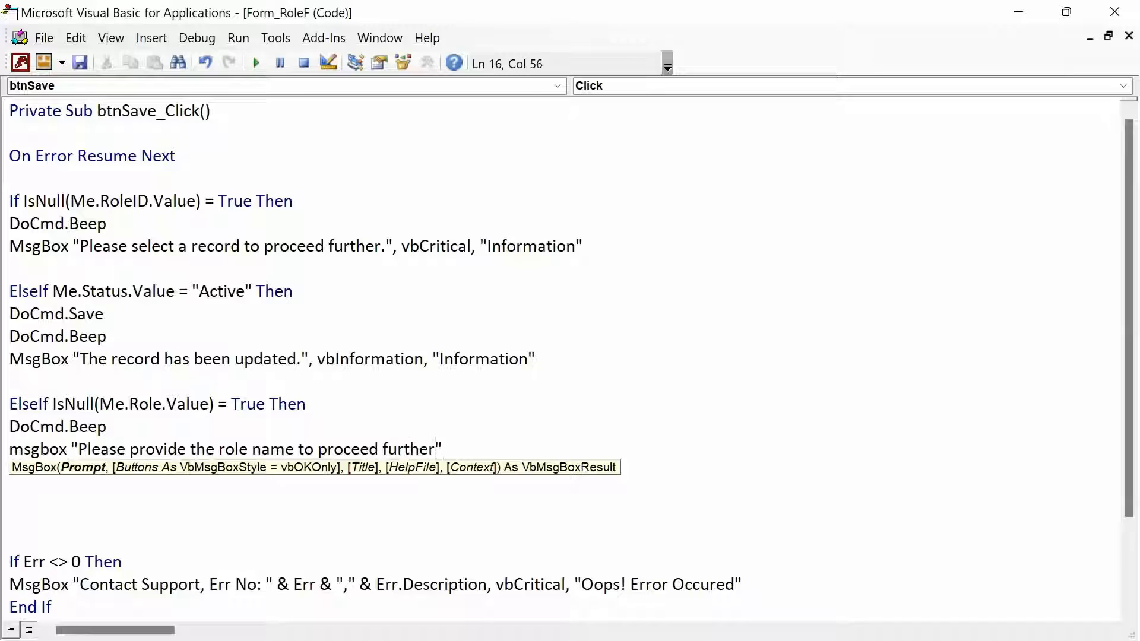
Complete the role-name MsgBox with the style vbCritical and the title "Information"
text(",)
key(Down)
key(Down)
key(Down)
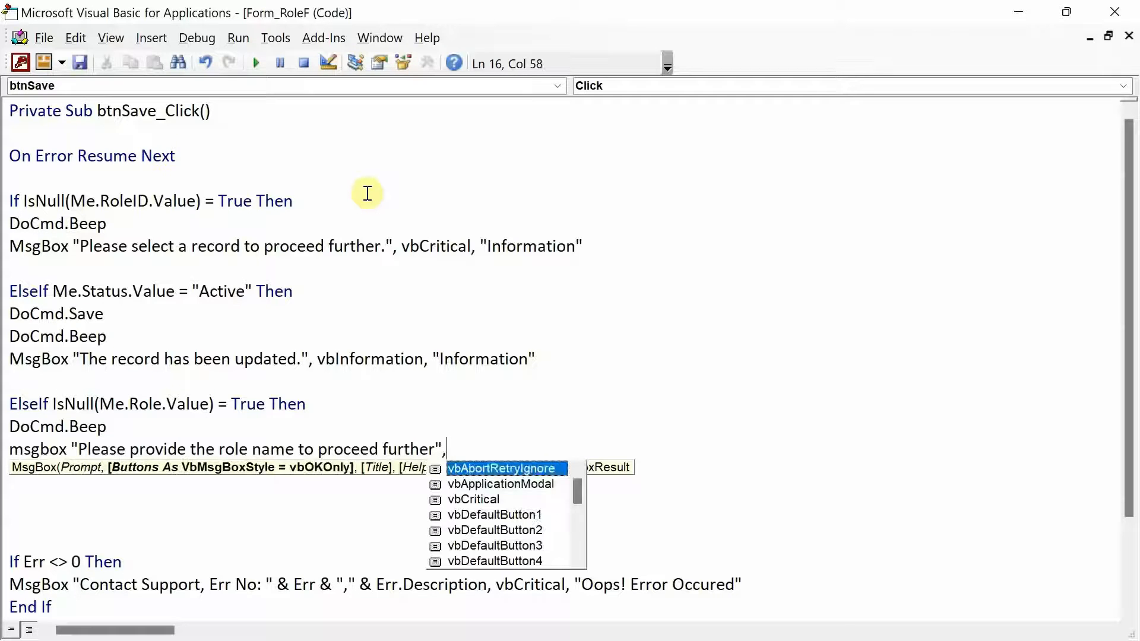
key(Tab)
text(, )
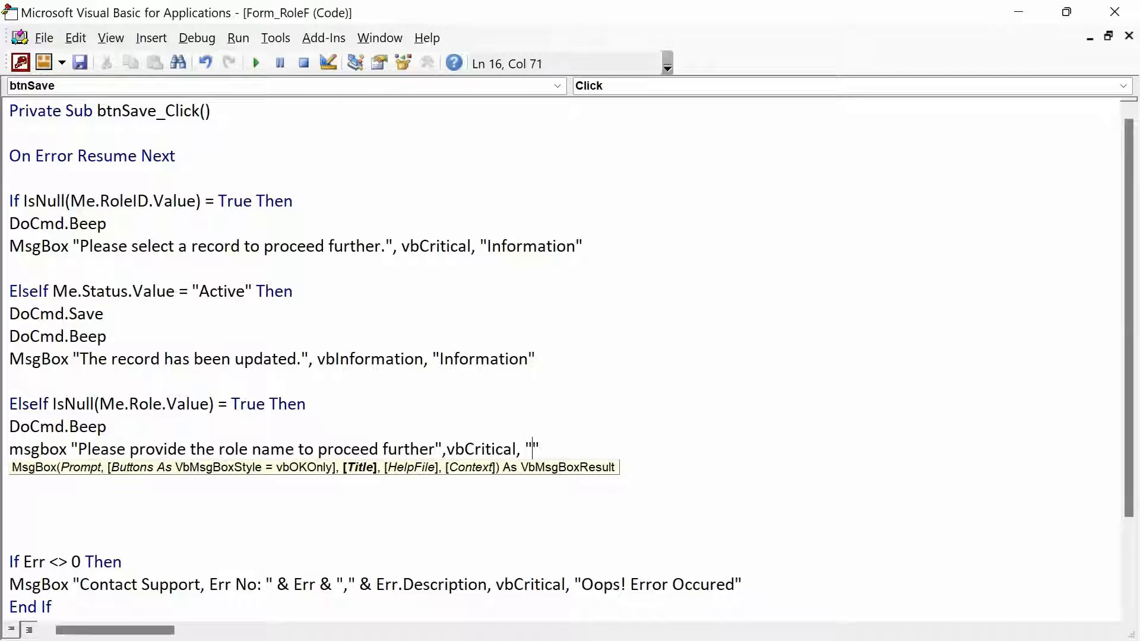
text("Information)
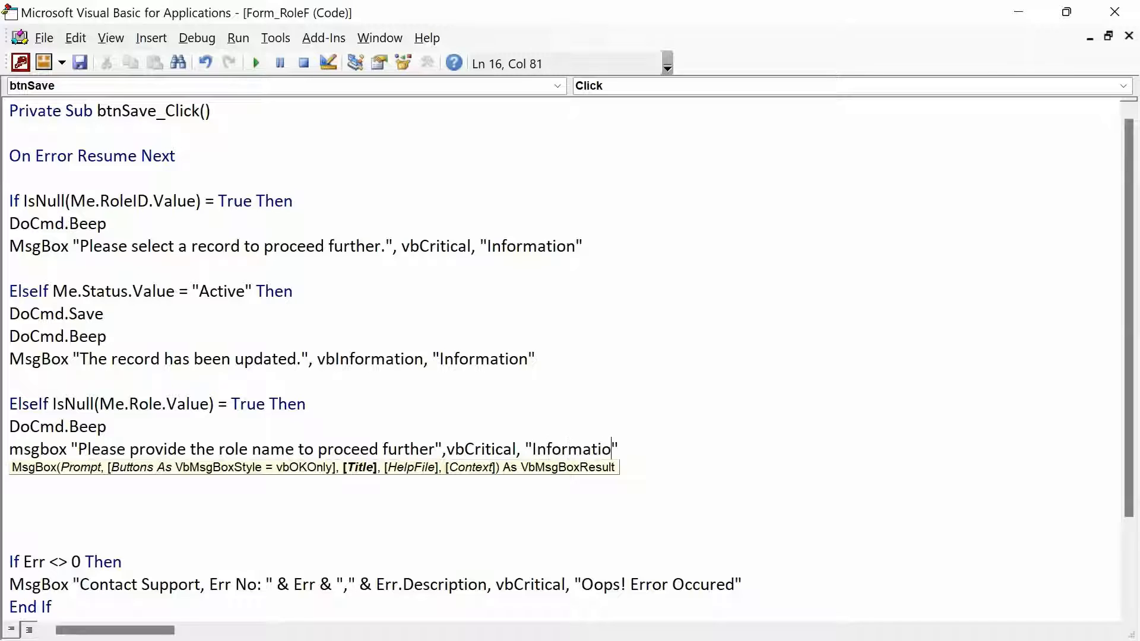
key(Right)
key(Return)
Add the line Me.Role.SetFocus below the role-name message
text(me.)
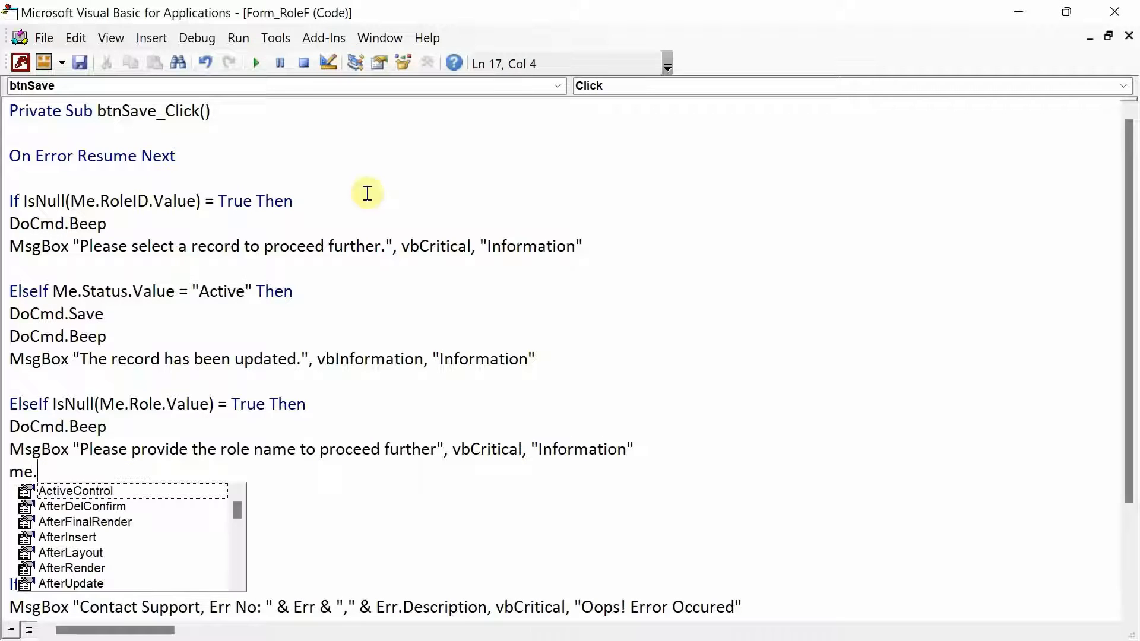
text(Role.set)
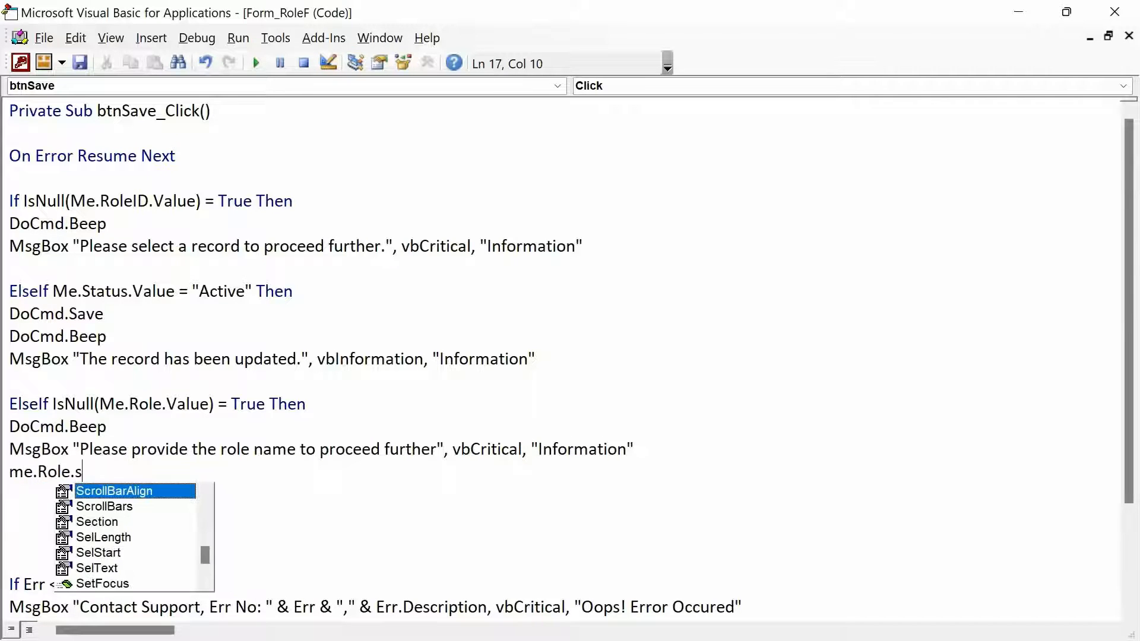
key(Escape)
text(Focus)
key(Return)
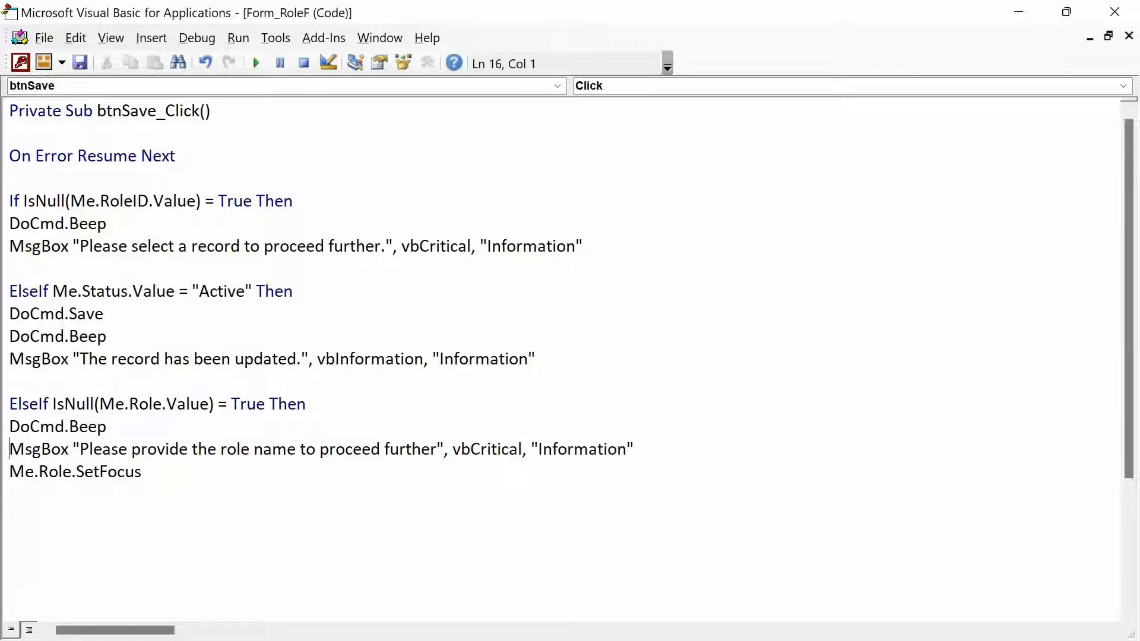
Duplicate the whole ElseIf branch for the empty role, placing the copy below the original after a blank line
key(shift+Down)
key(shift+Down)
key(shift+Down)
key(shift+Down)
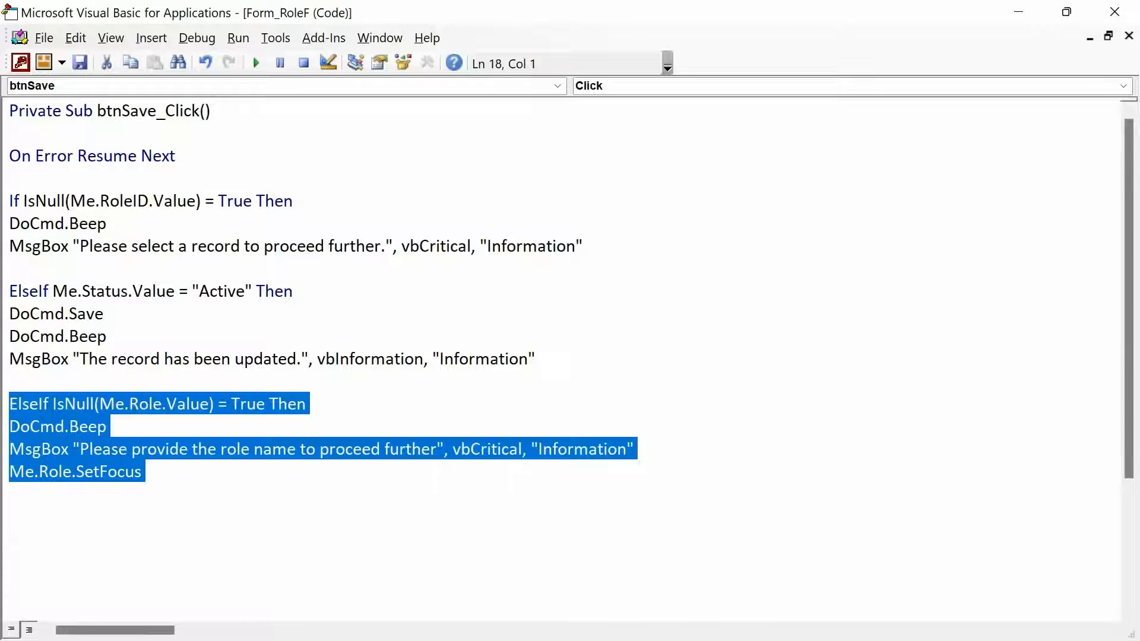
key(ctrl+c)
key(Right)
key(ctrl+v)
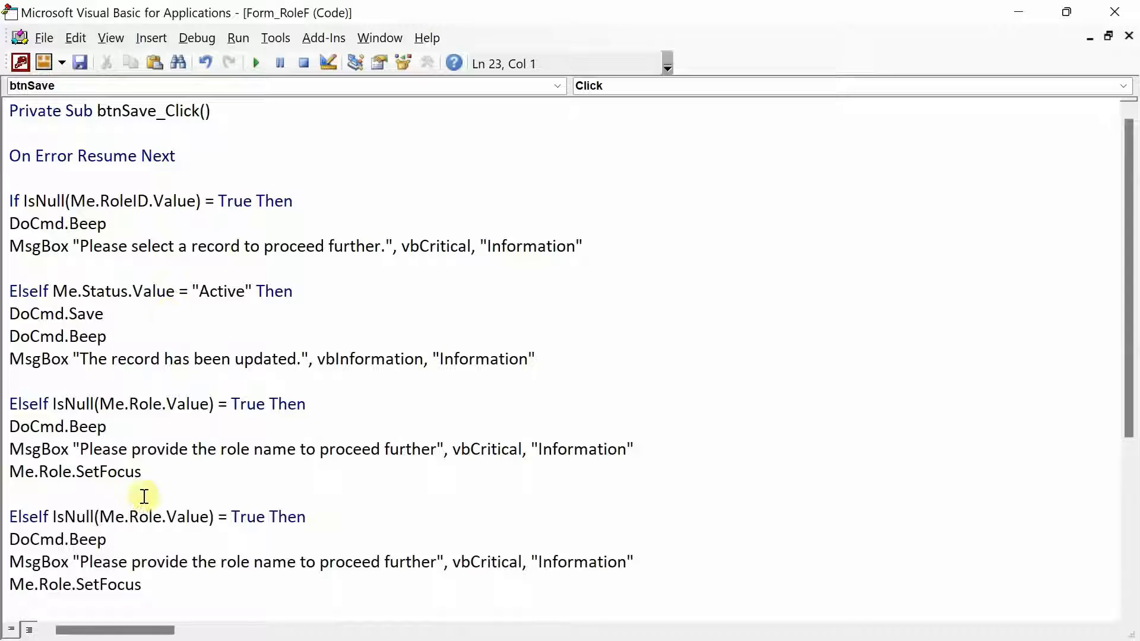
Replace Role with DepartmentID in the copied branch's IsNull condition and its SetFocus line
double_click(143, 516)
key(BackSpace)
text(depar)
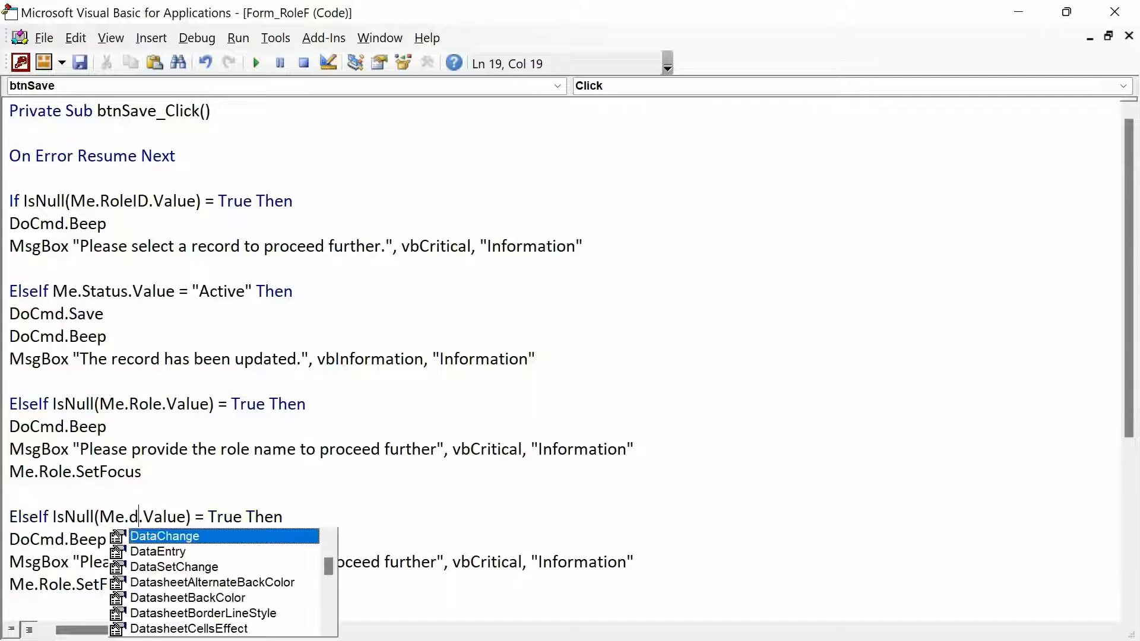
key(Tab)
double_click(143, 511)
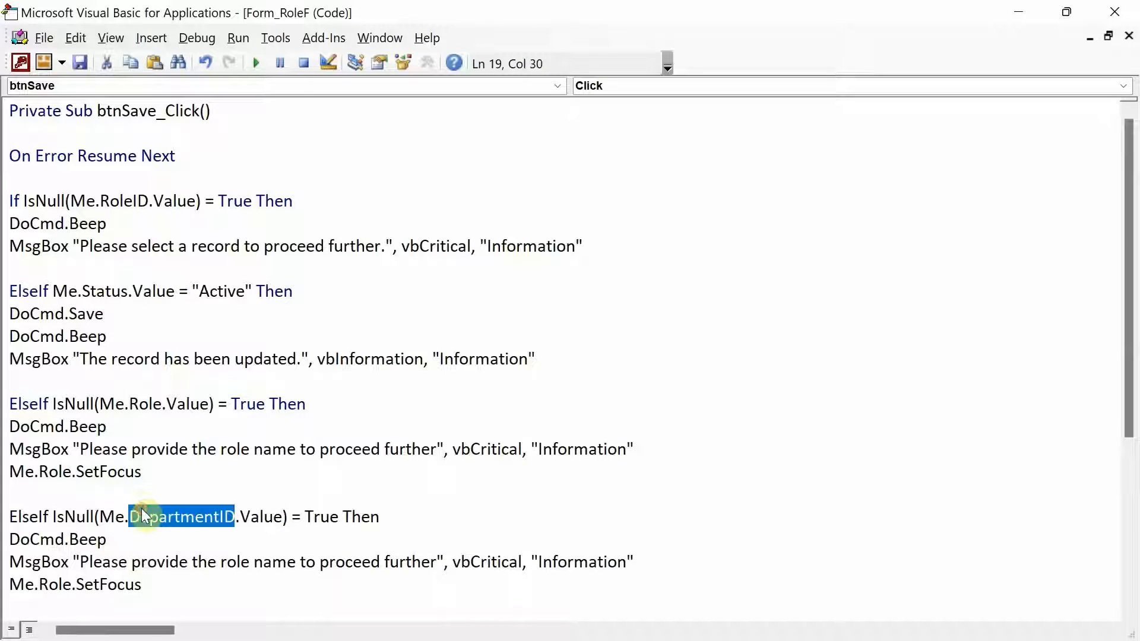
double_click(53, 585)
key(ctrl+v)
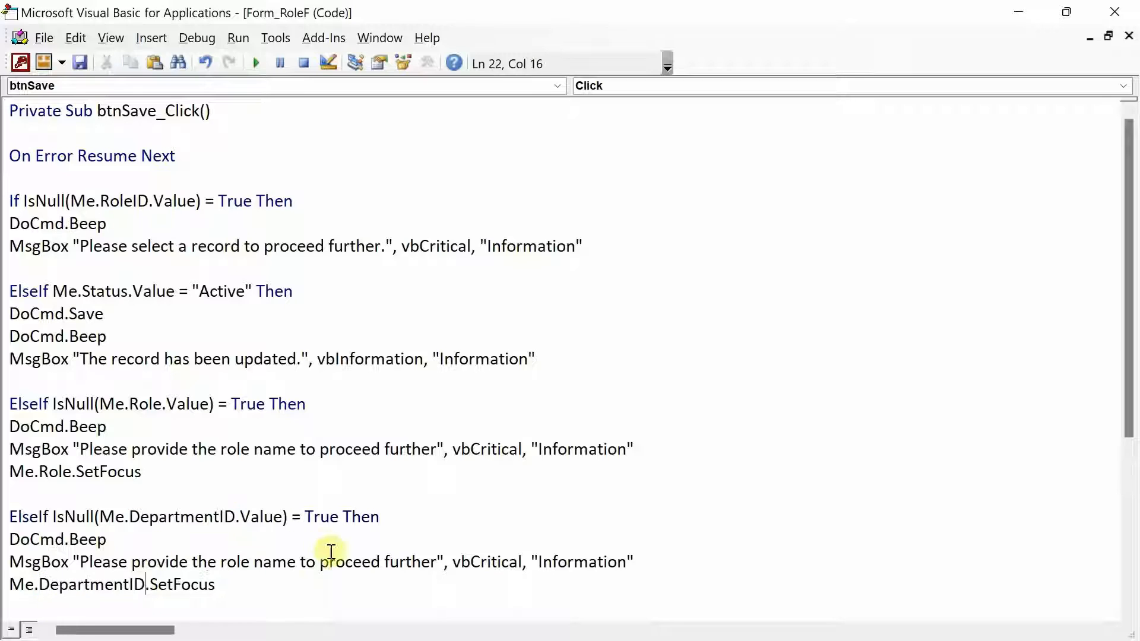
Reword the copied branch's message prompt to "Please choose the department to proceed further"
click(220, 562)
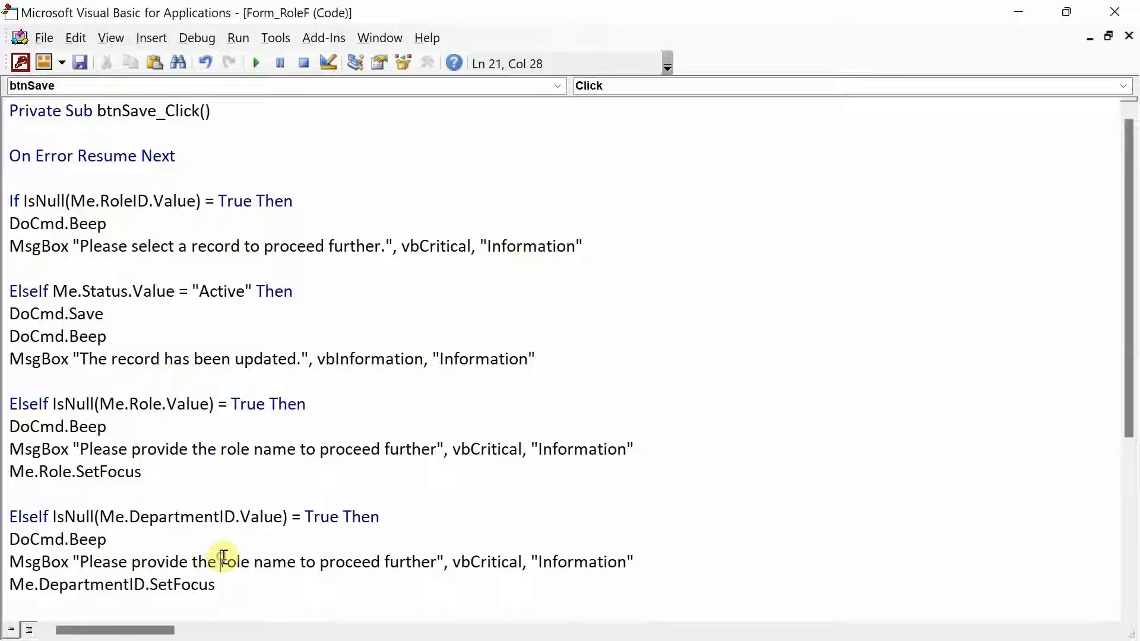
key(shift+Right)
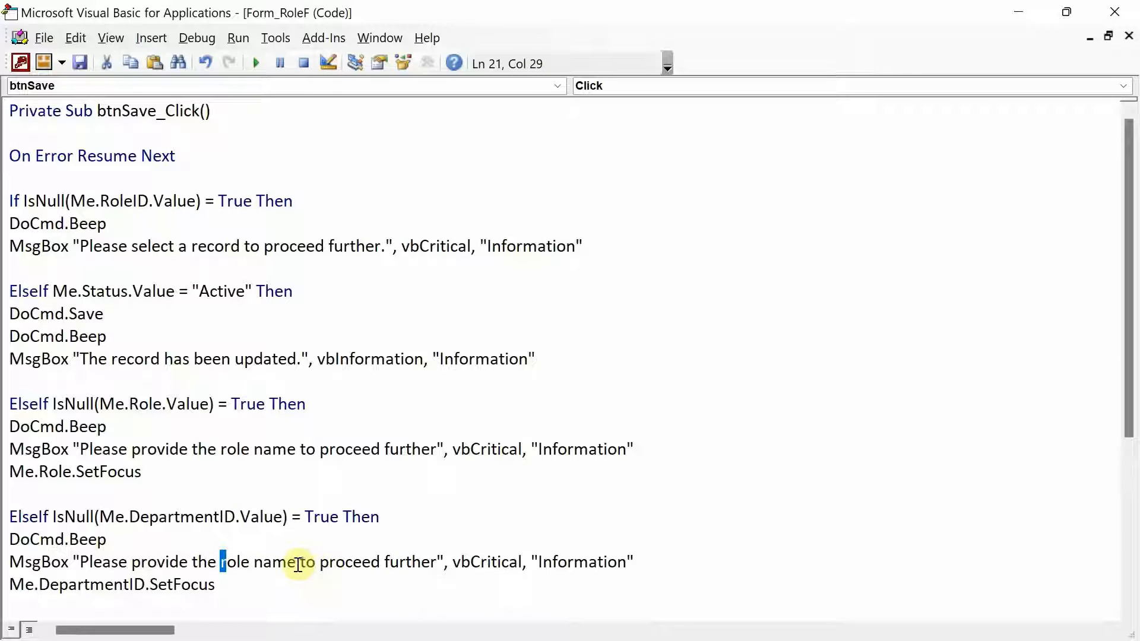
drag(298, 563, 135, 570)
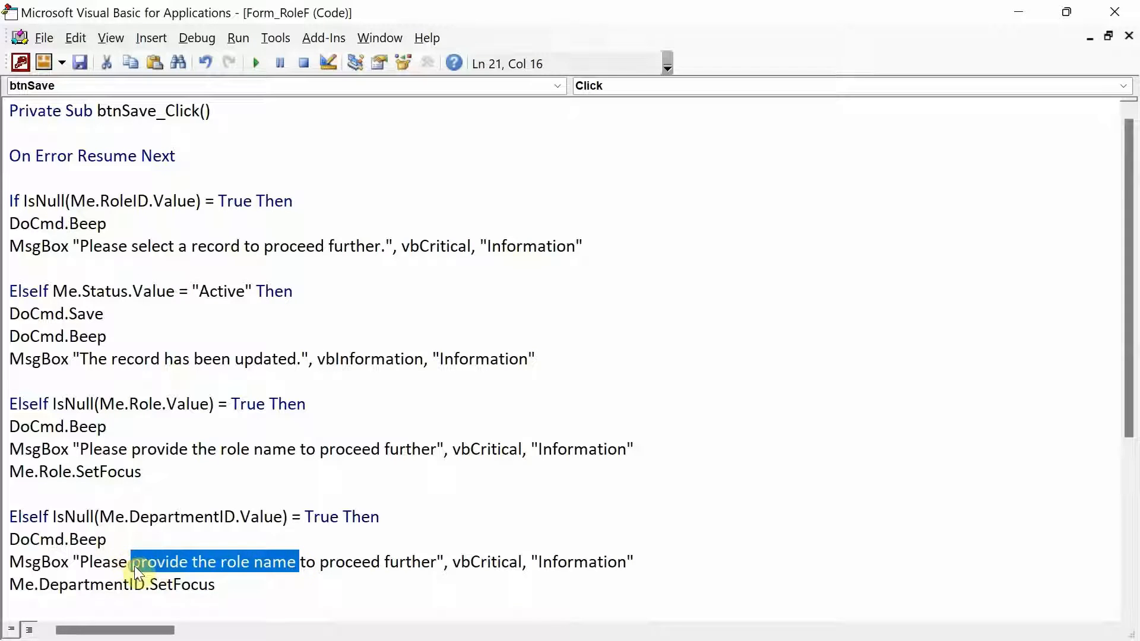
text(choose the )
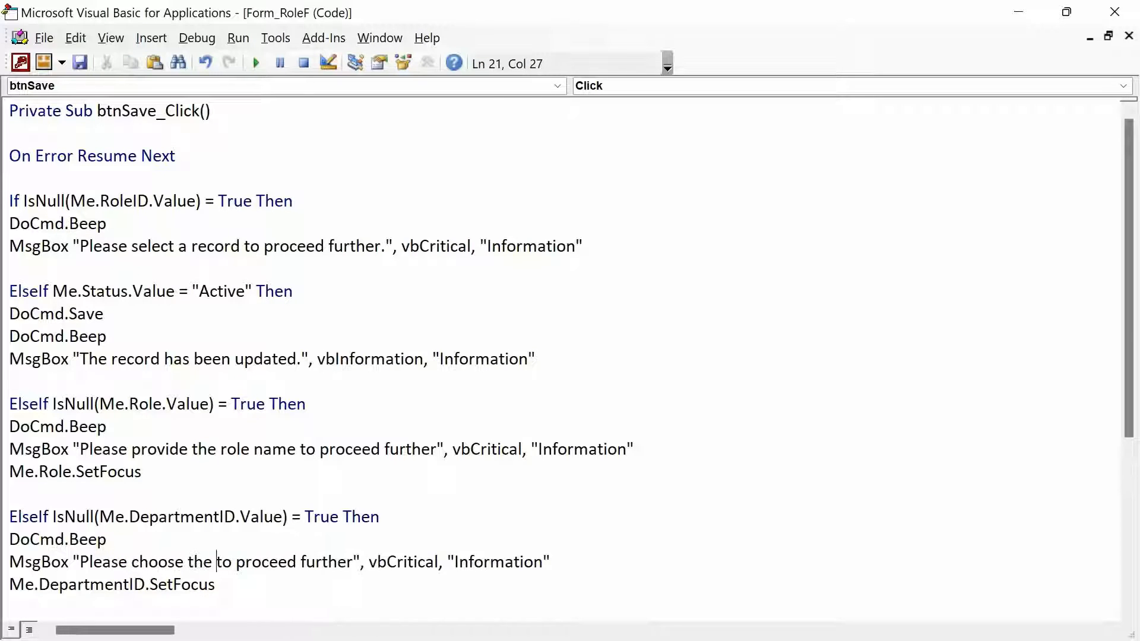
text(department)
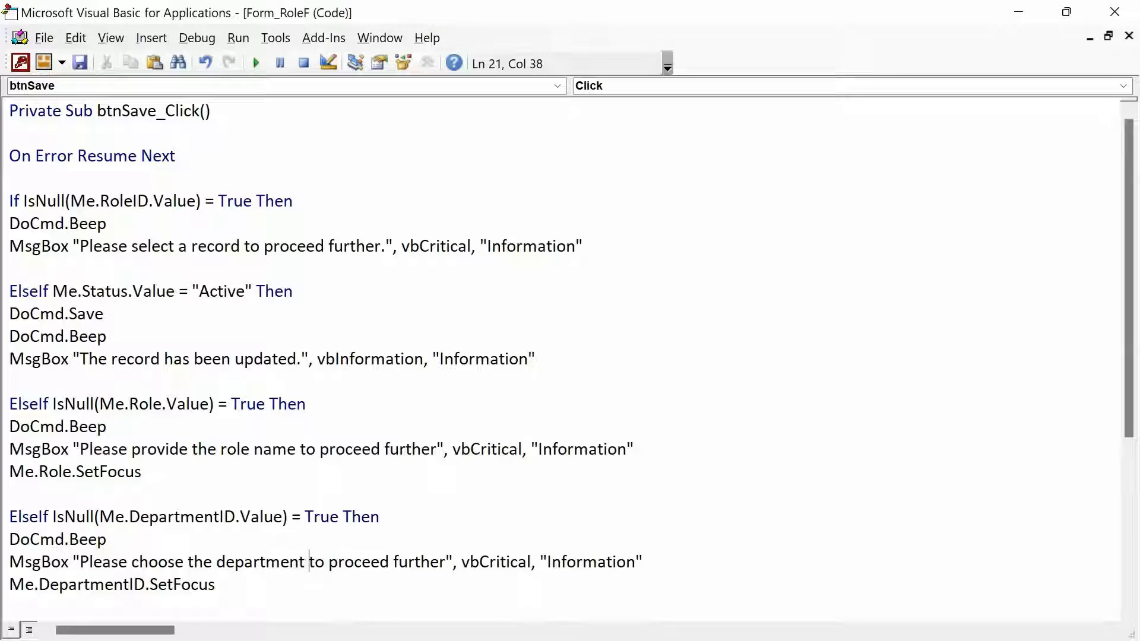
Write an Else line below the DepartmentID branch, separated by a blank line
key(Return)
key(alt+Tab)
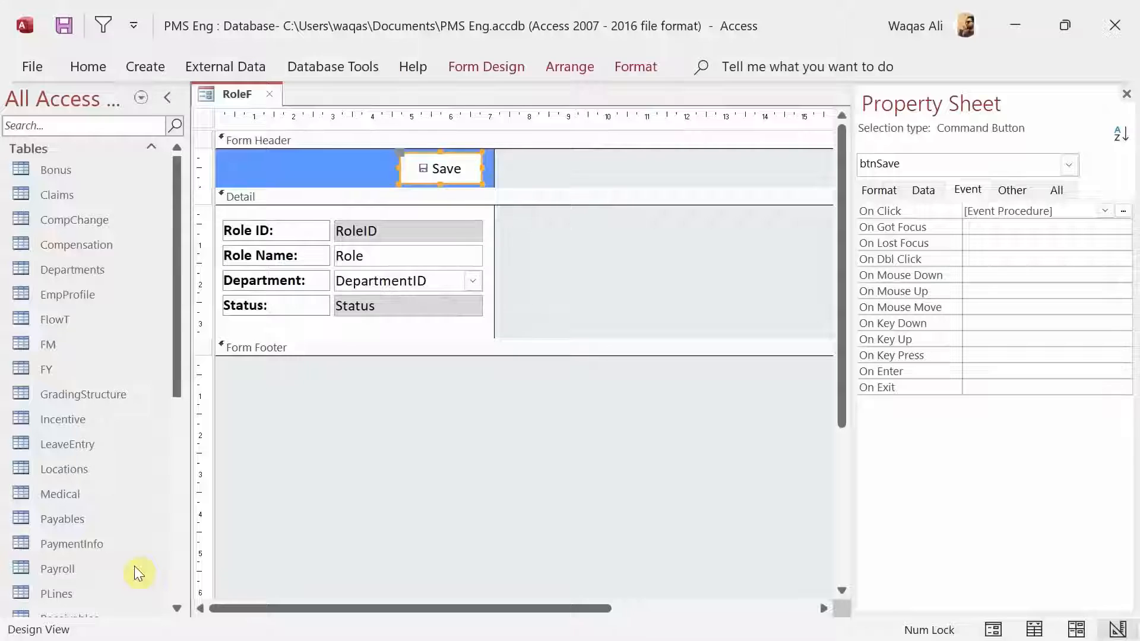
key(alt+Tab)
text(else)
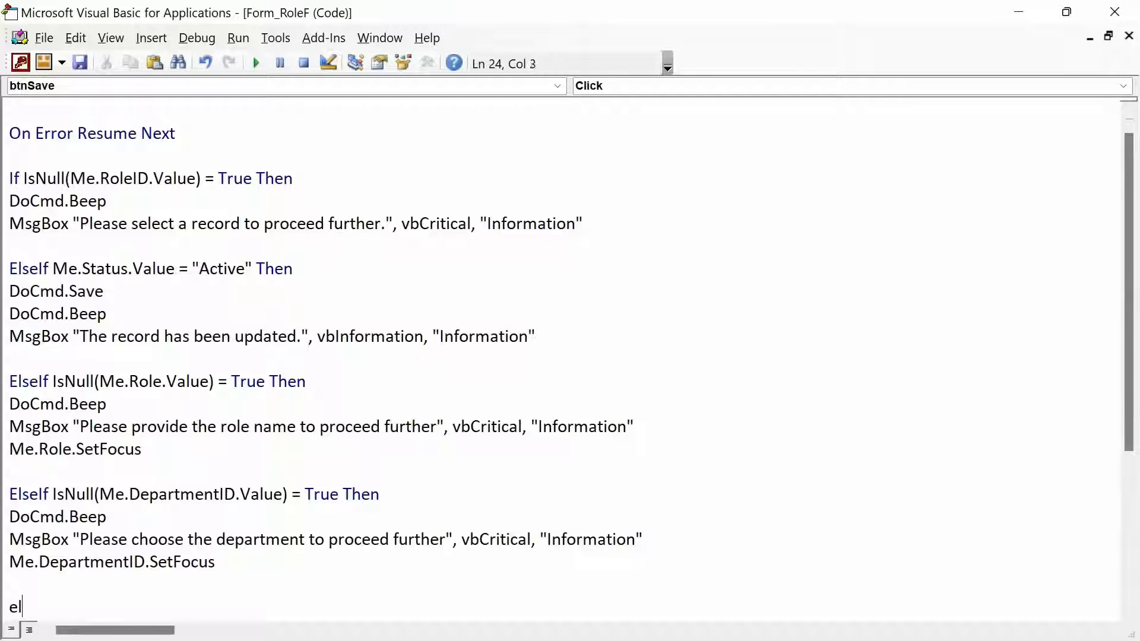
key(Return)
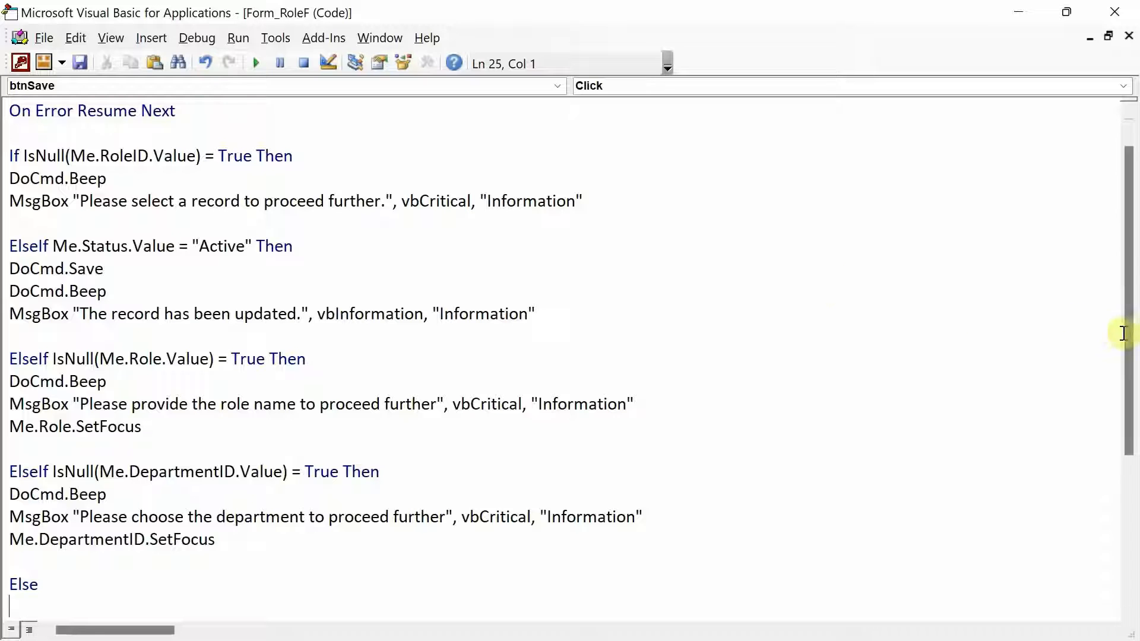
Add the line Me.Status.Value = "Active" inside the Else branch
drag(1127, 338, 1123, 439)
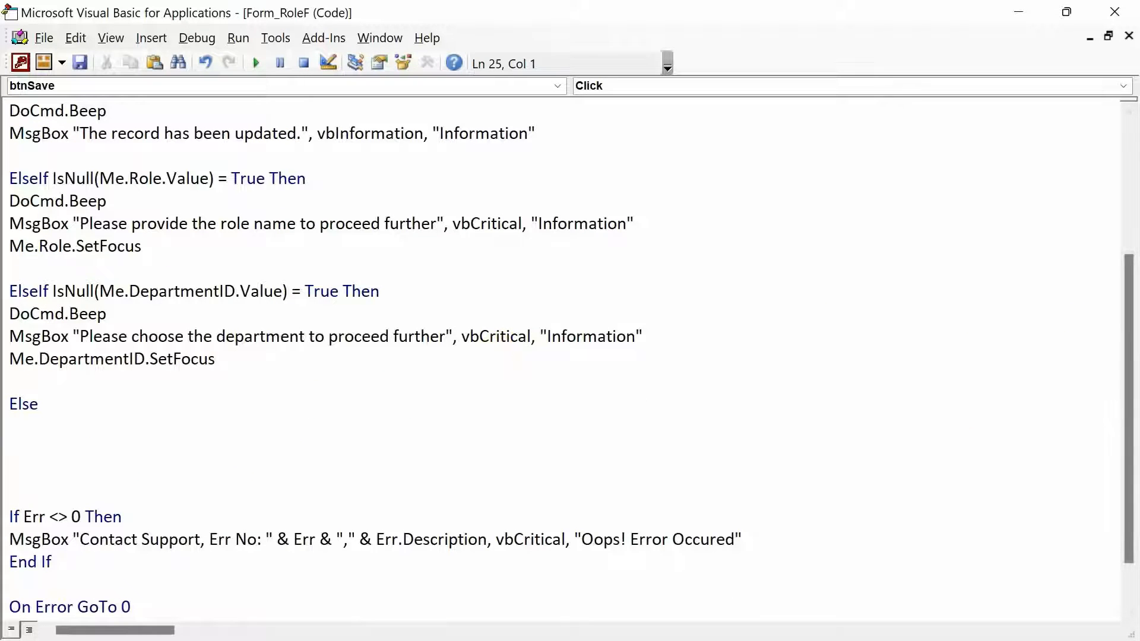
text(me.Status.Value =)
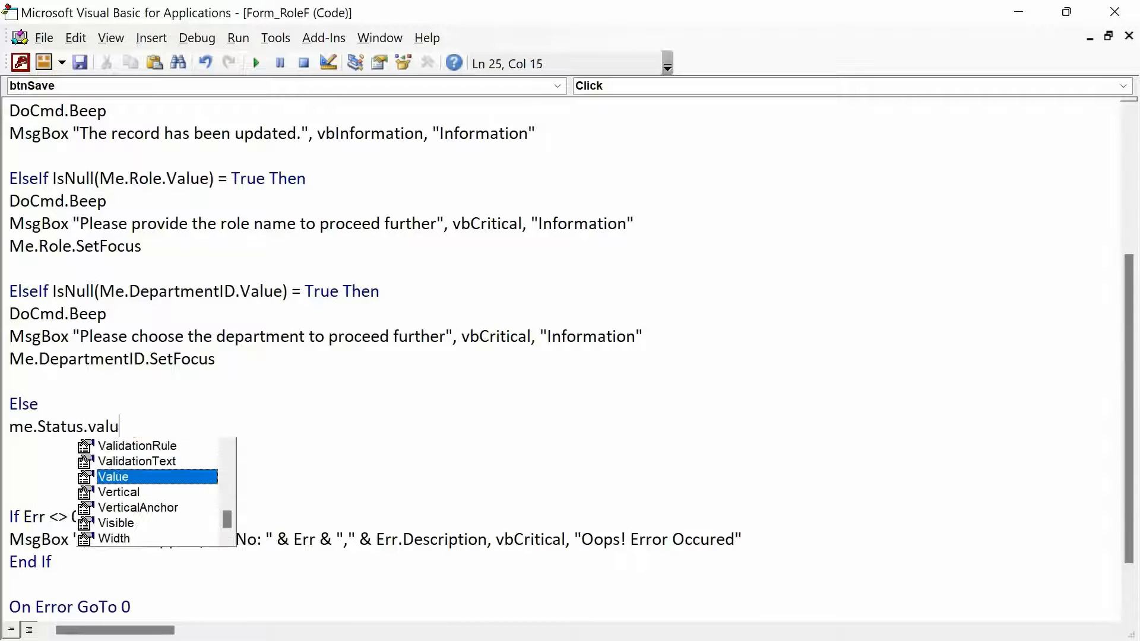
key(Return)
key(Return)
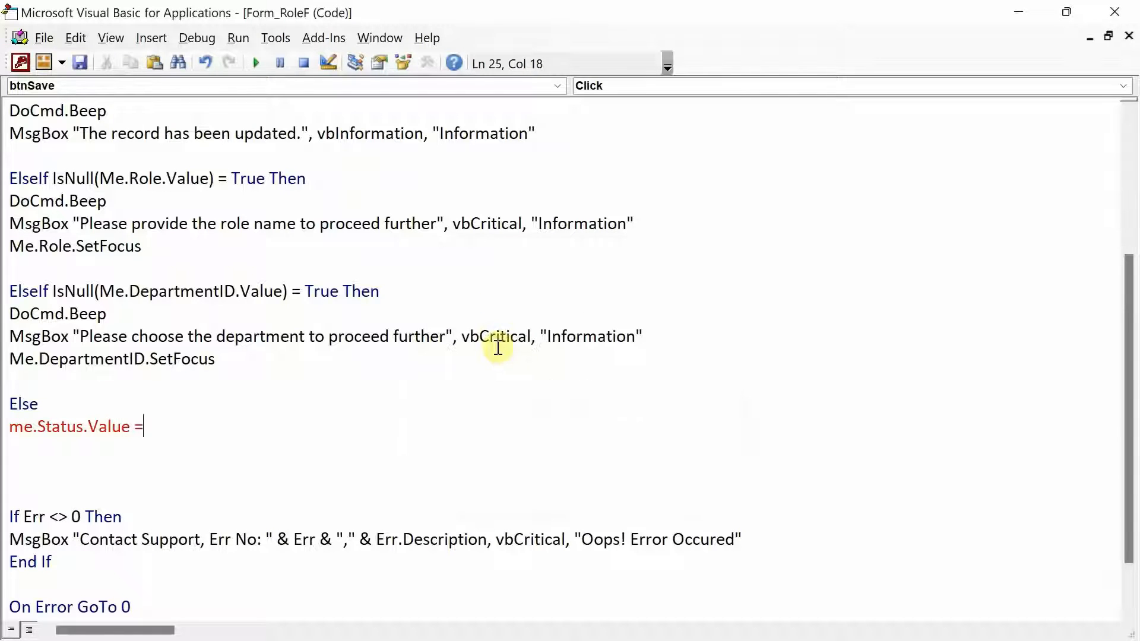
text("")
key(Left)
text(Active)
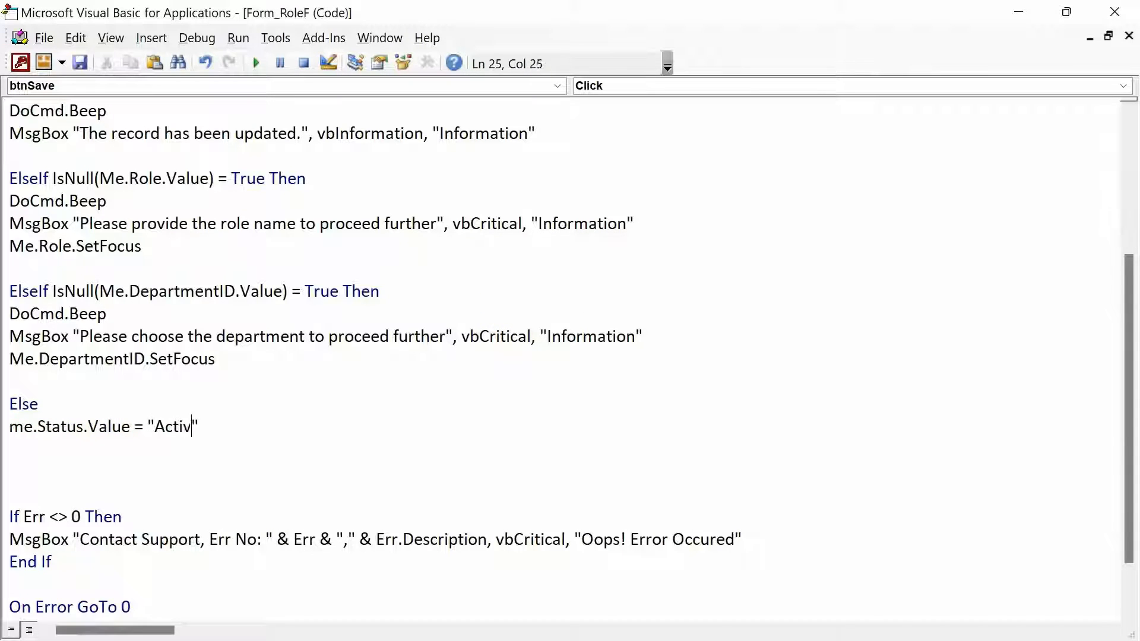
key(Right)
key(Return)
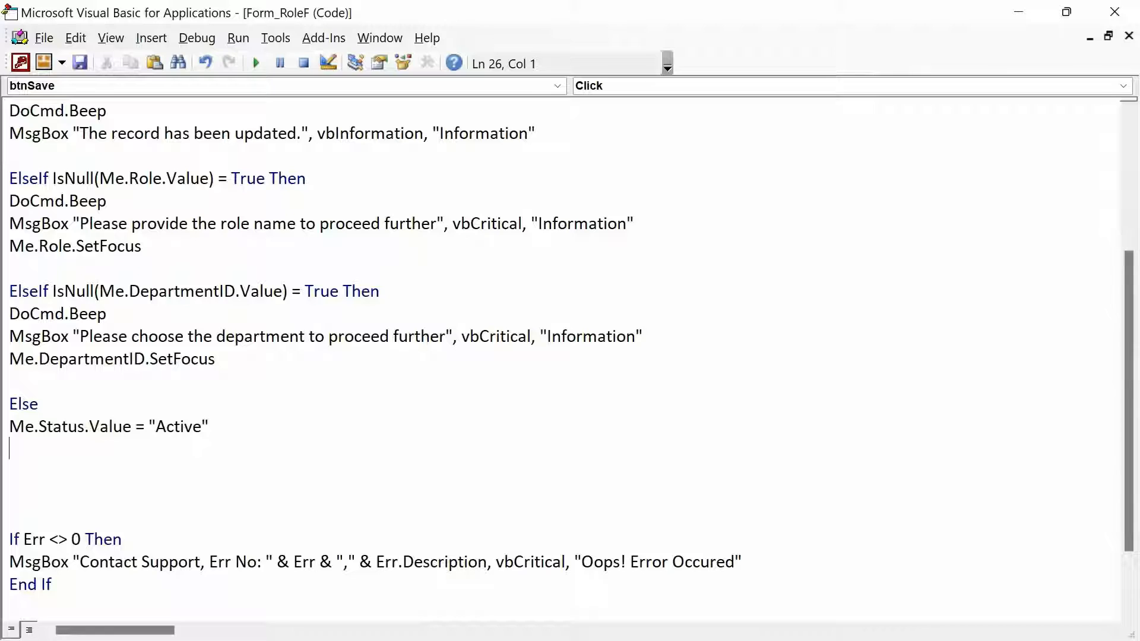
Add DoCmd.Save and DoCmd.Beep lines below the status assignment in the Else branch
text(docmd.)
key(Tab)
key(BackSpace)
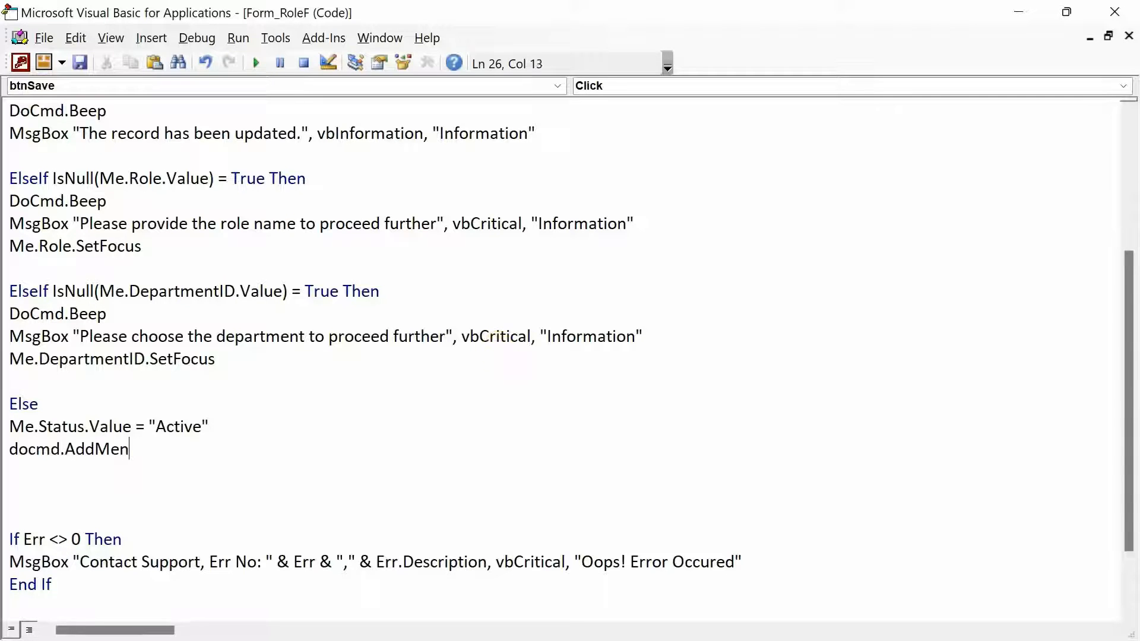
key(BackSpace)
key(BackSpace)
key(BackSpace)
key(BackSpace)
key(BackSpace)
key(BackSpace)
text(save.)
key(BackSpace)
key(Return)
text(docmd)
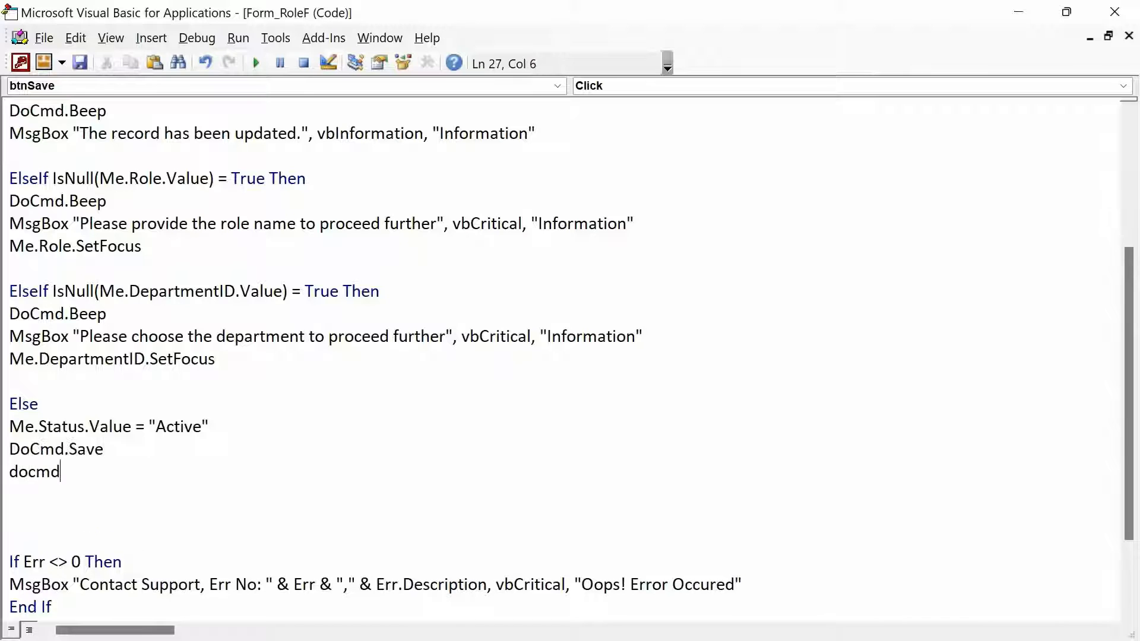
text(.b)
key(Tab)
key(Return)
Start a MsgBox line below DoCmd.Beep in the Else branch with the prompt "The role has been created successfully"
text(m)
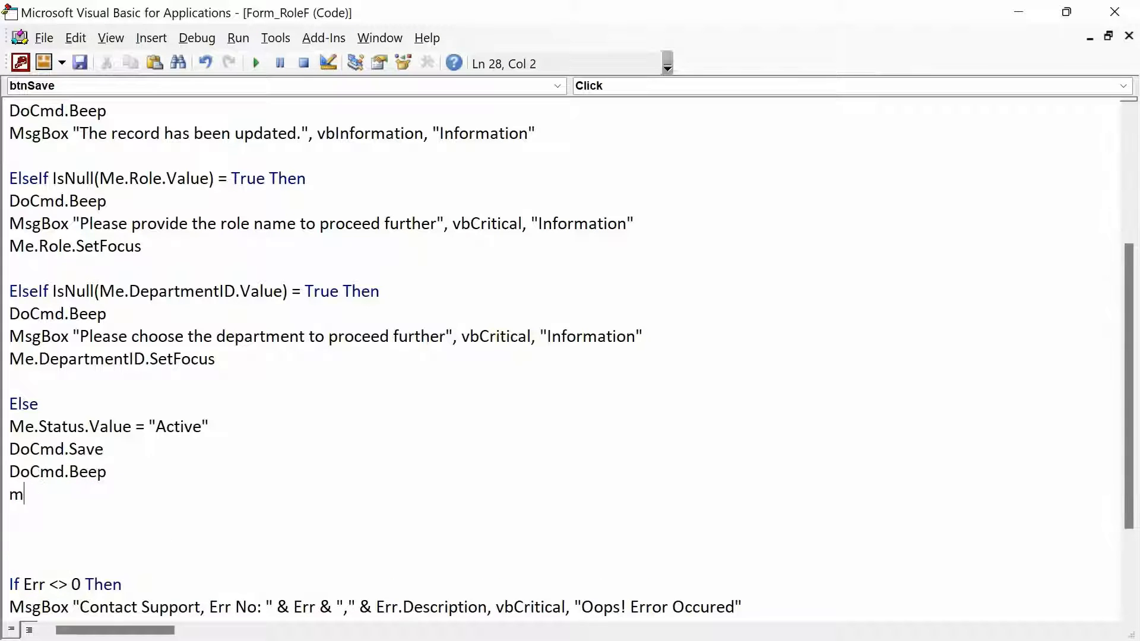
text(sg)
key(BackSpace)
text(sgbox "")
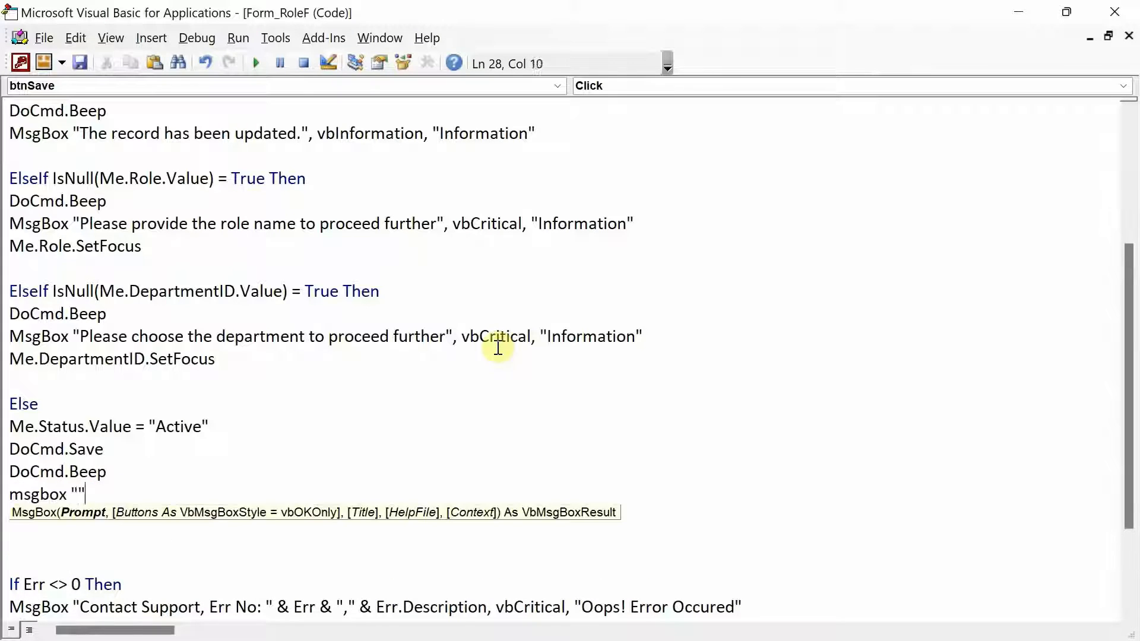
key(Left)
text(The)
text( role has been)
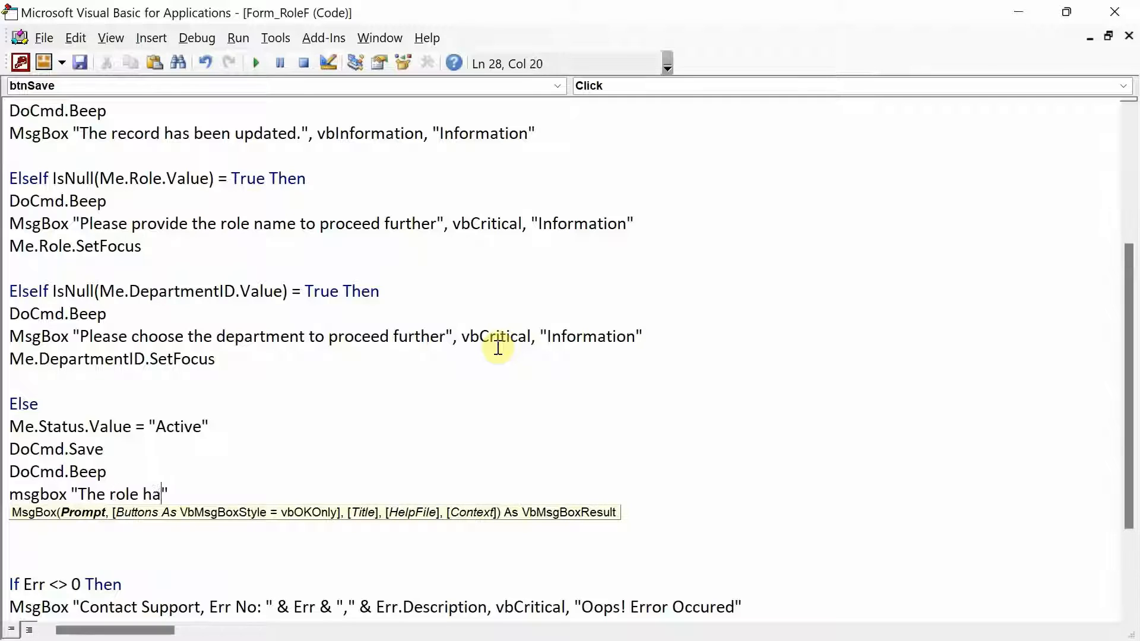
text( created suc)
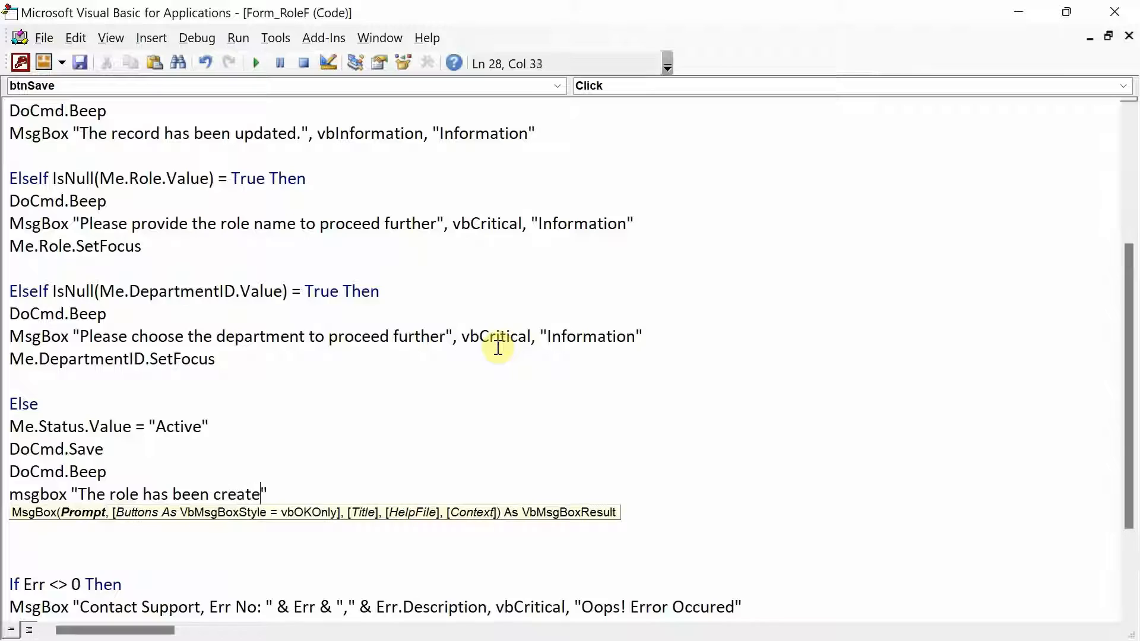
text(cessfullyt)
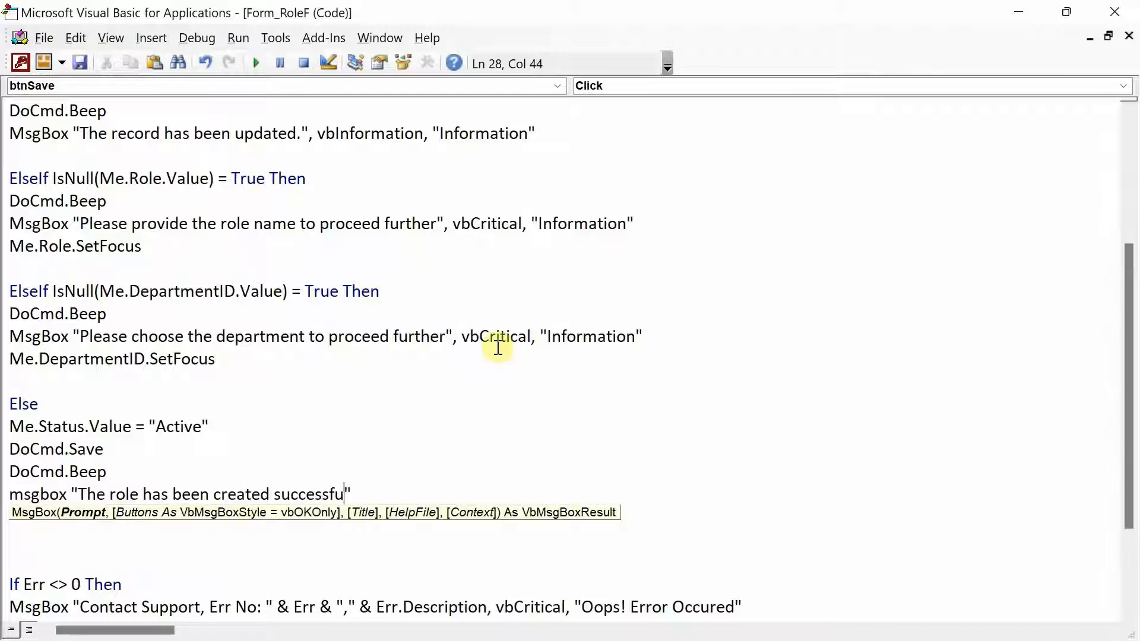
key(BackSpace)
key(BackSpace)
Finish the role-created MsgBox by ending its prompt with a period and adding vbInformation and the title "Information"
text(.",v)
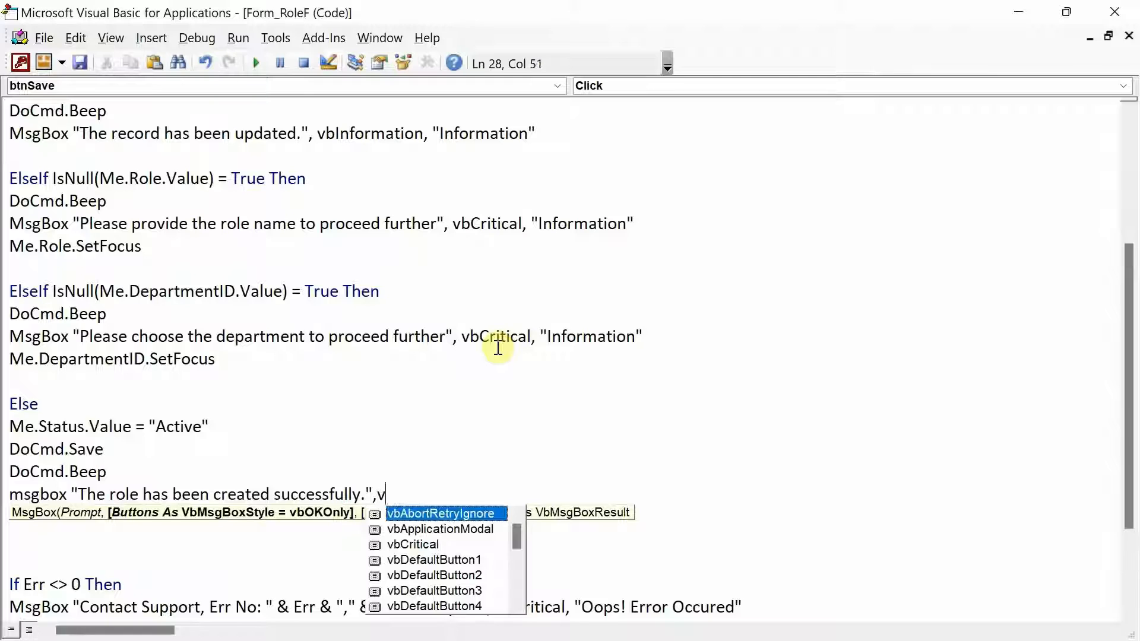
text(binf, )
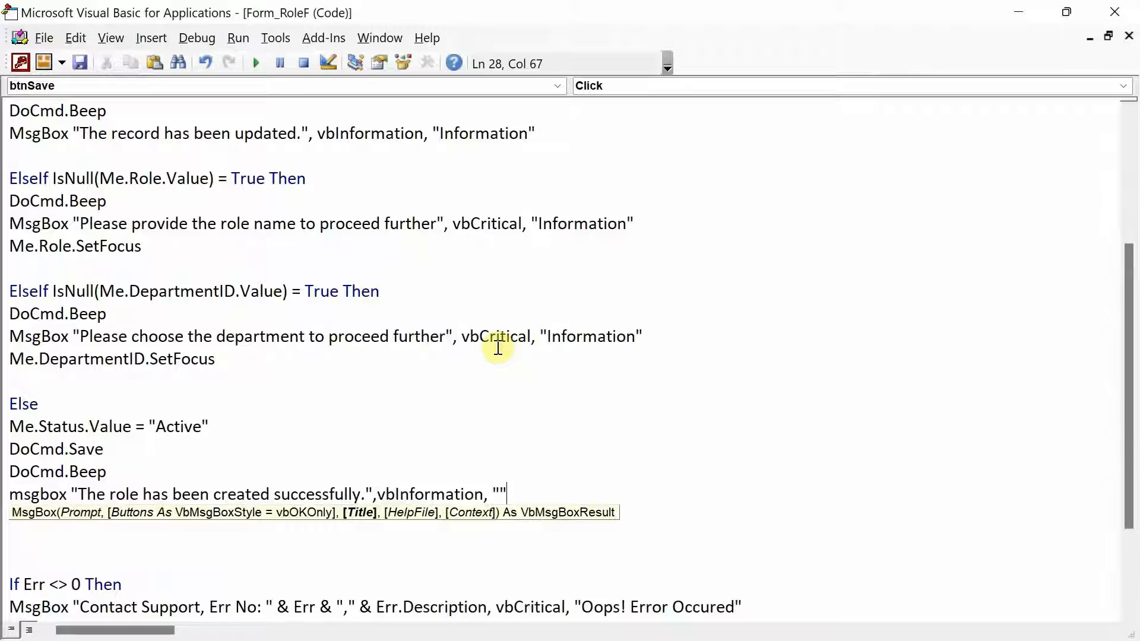
text("Information)
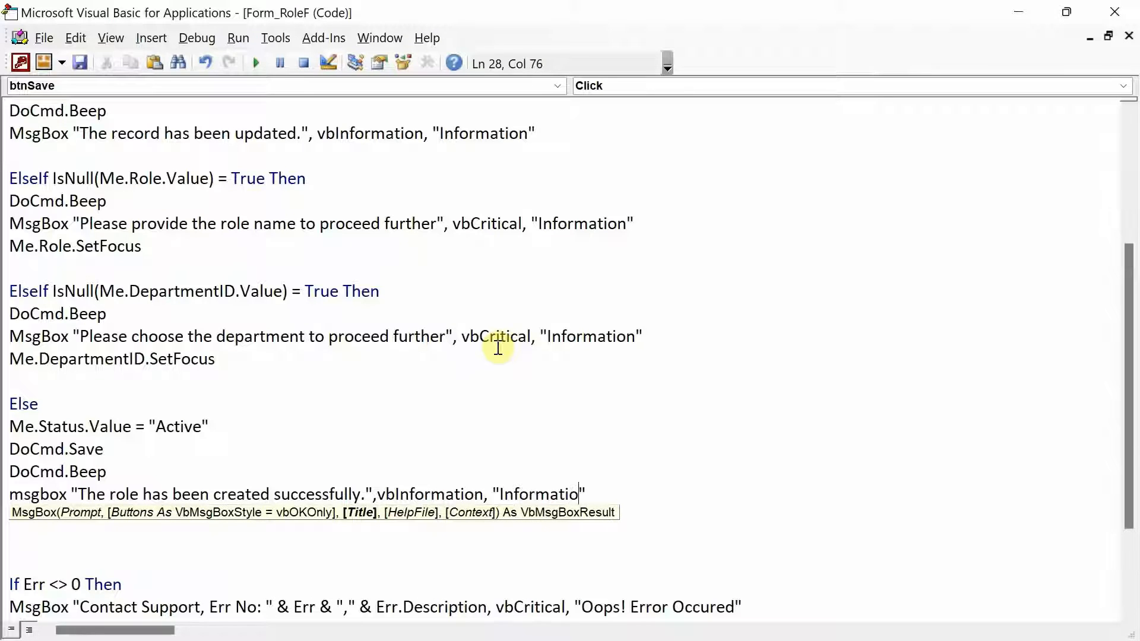
key(Right)
key(Down)
Close the validation block with End If below the role-created message and compile the code
text(endif)
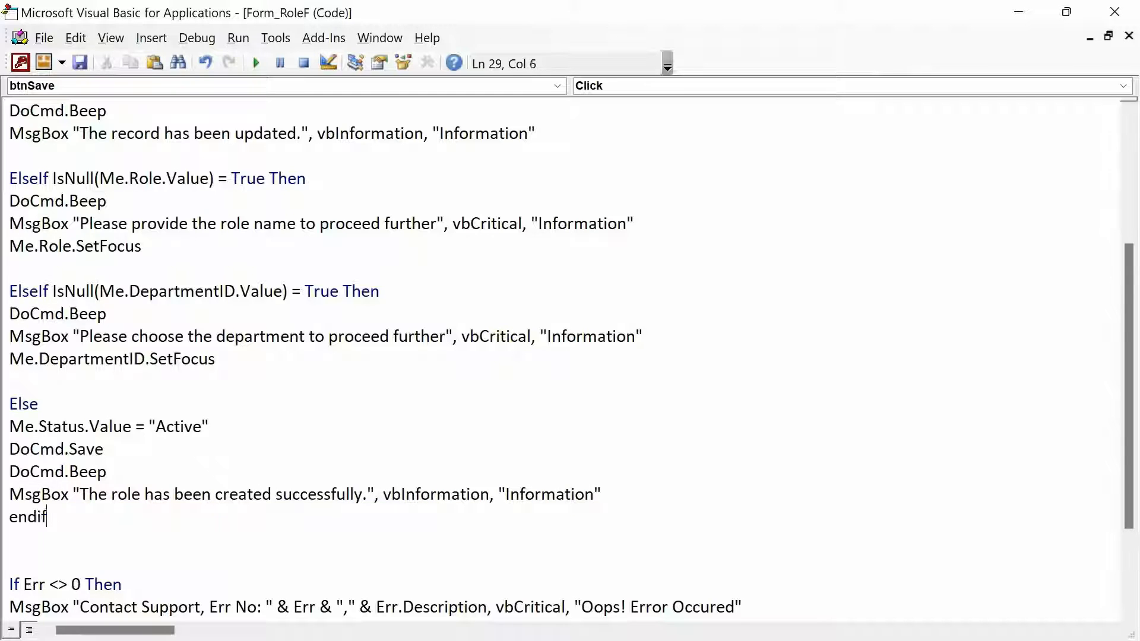
key(Down)
key(Down)
click(187, 47)
click(201, 59)
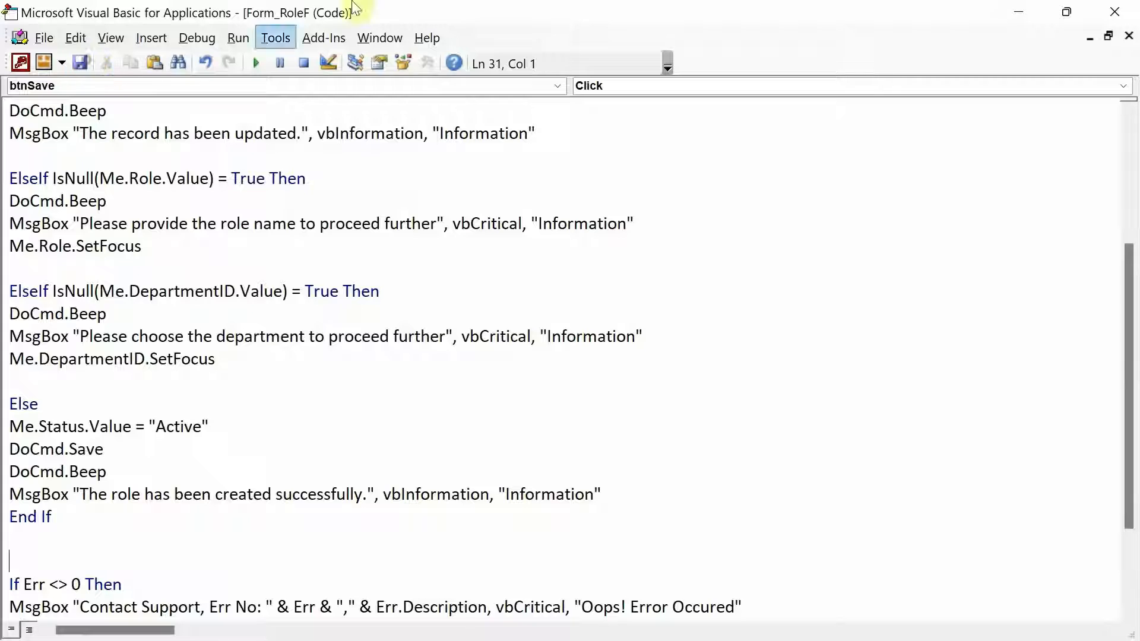
Return to the role form, open it in Form View and test saving with no entries
click(1131, 15)
right_click(217, 89)
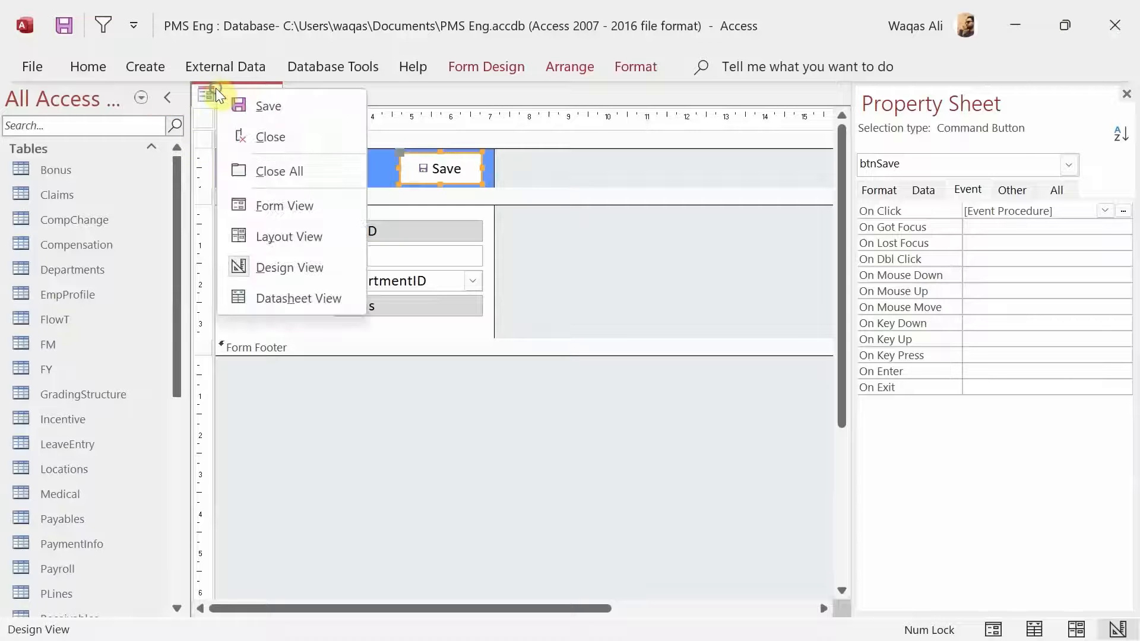
click(261, 208)
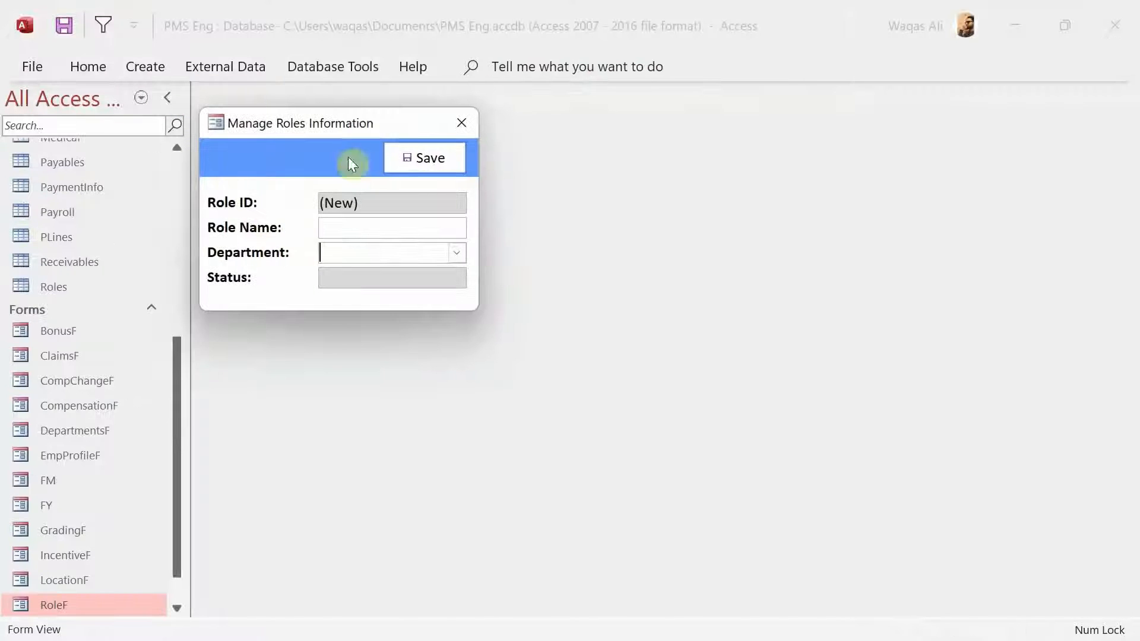
drag(365, 123, 526, 170)
click(590, 195)
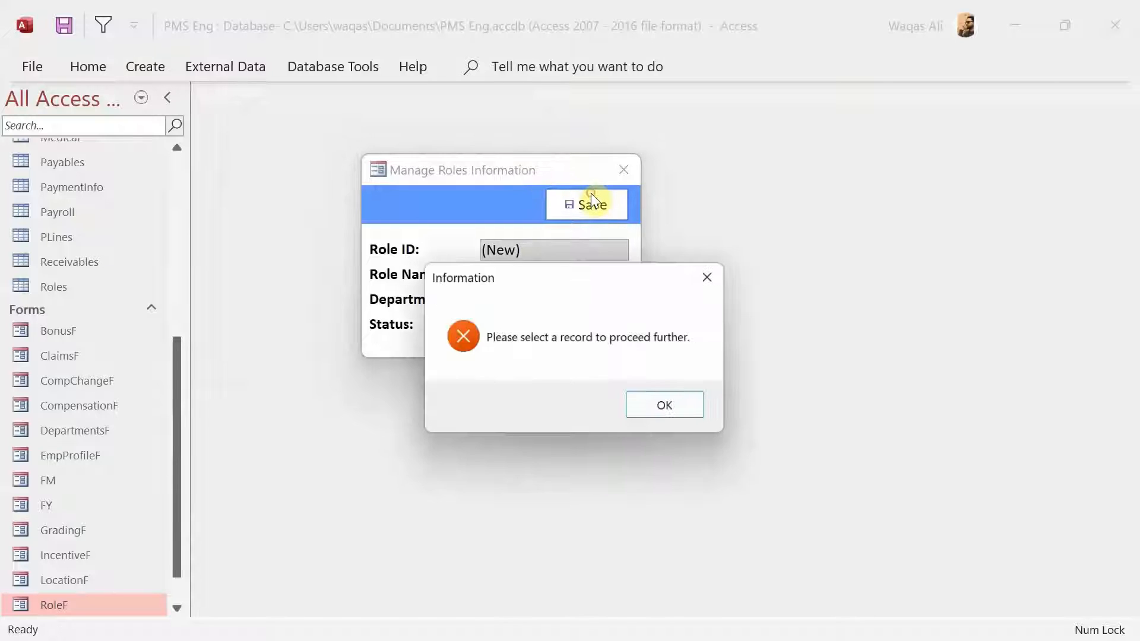
click(664, 400)
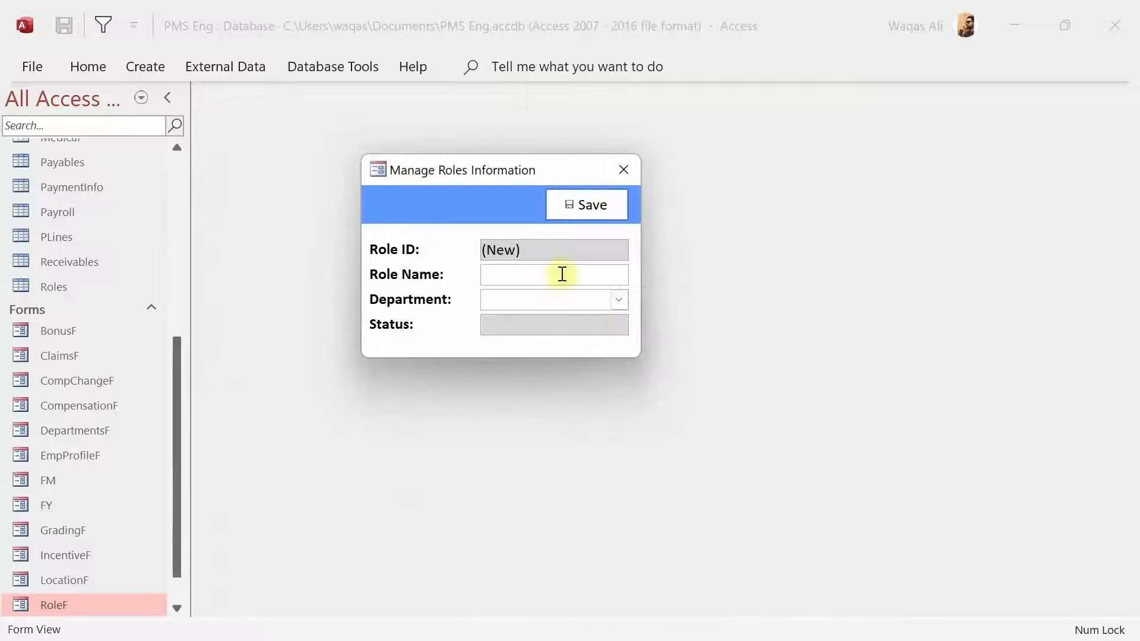
click(541, 274)
text(Sales E)
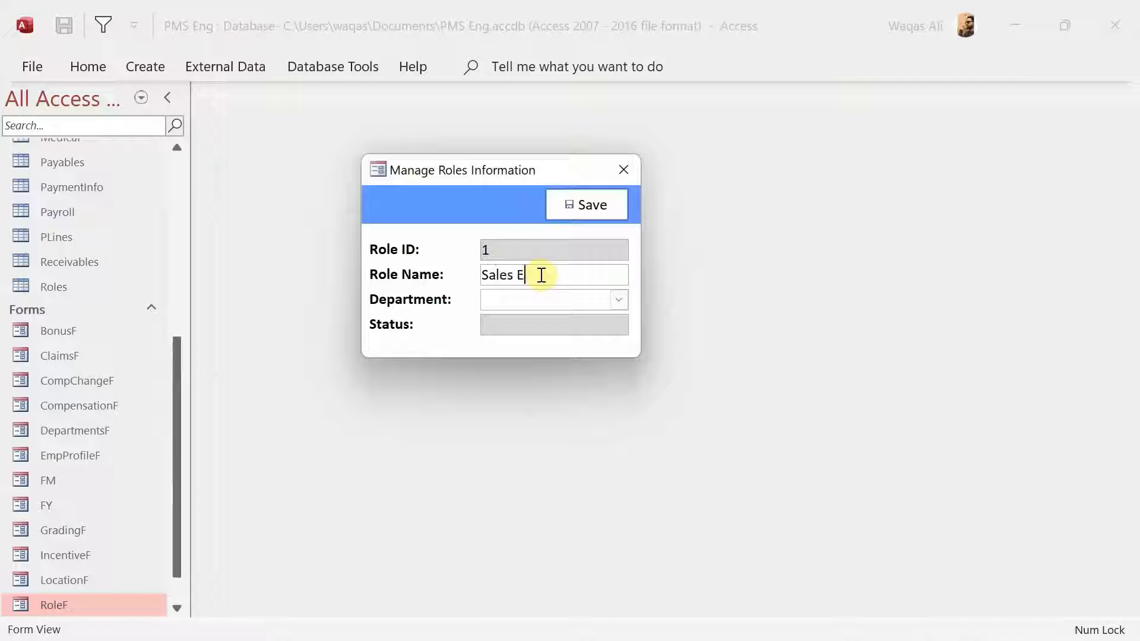
text(xecutive)
click(619, 303)
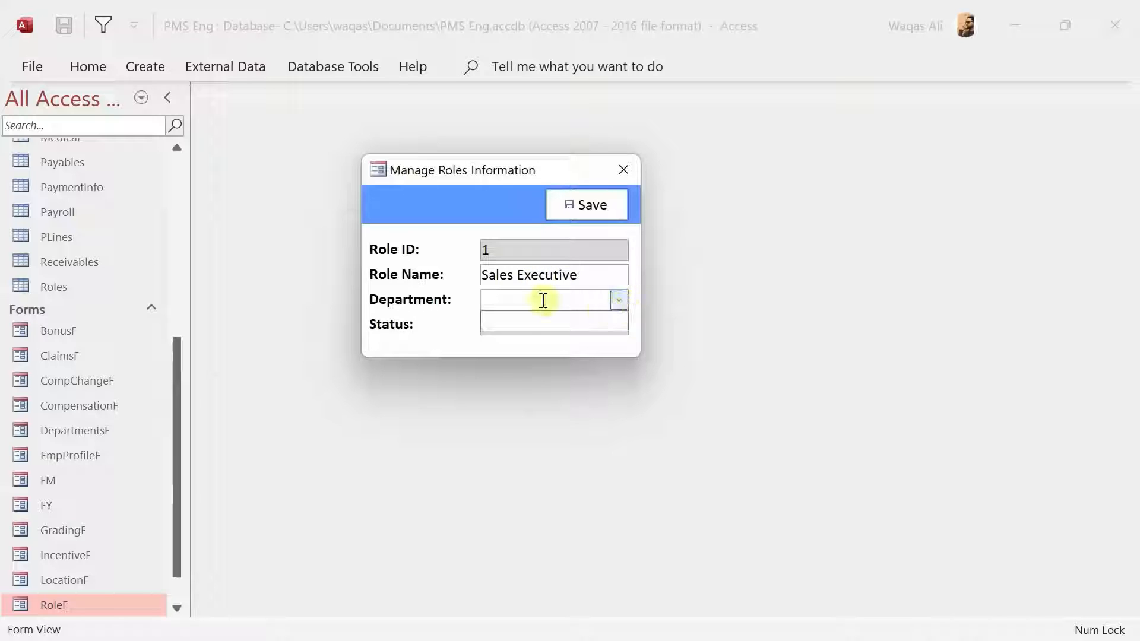
click(593, 275)
key(Escape)
click(628, 170)
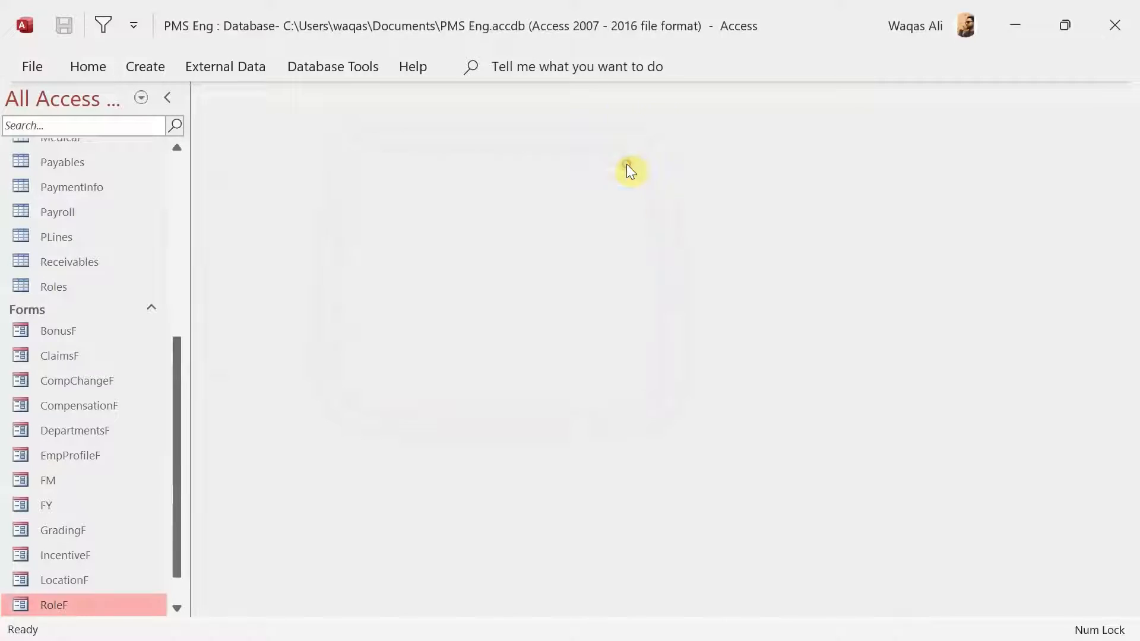
Open the DepartmentsF form and enter the department Sales with cost center SL-001
double_click(95, 429)
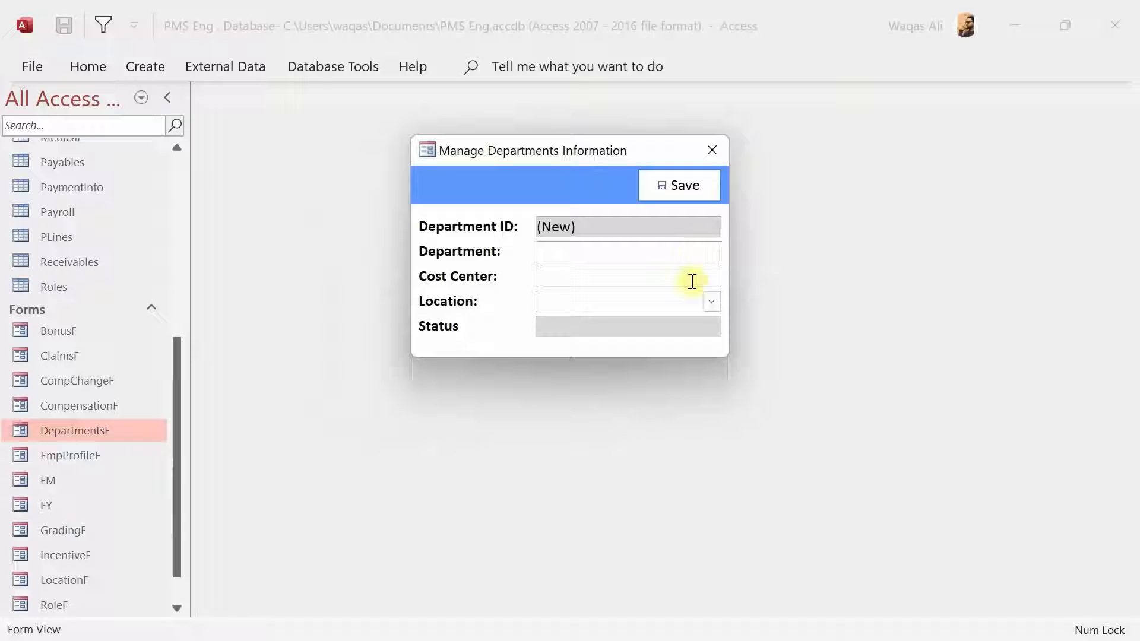
click(713, 308)
click(713, 307)
click(709, 252)
text(Sales)
click(707, 281)
text(SL-00)
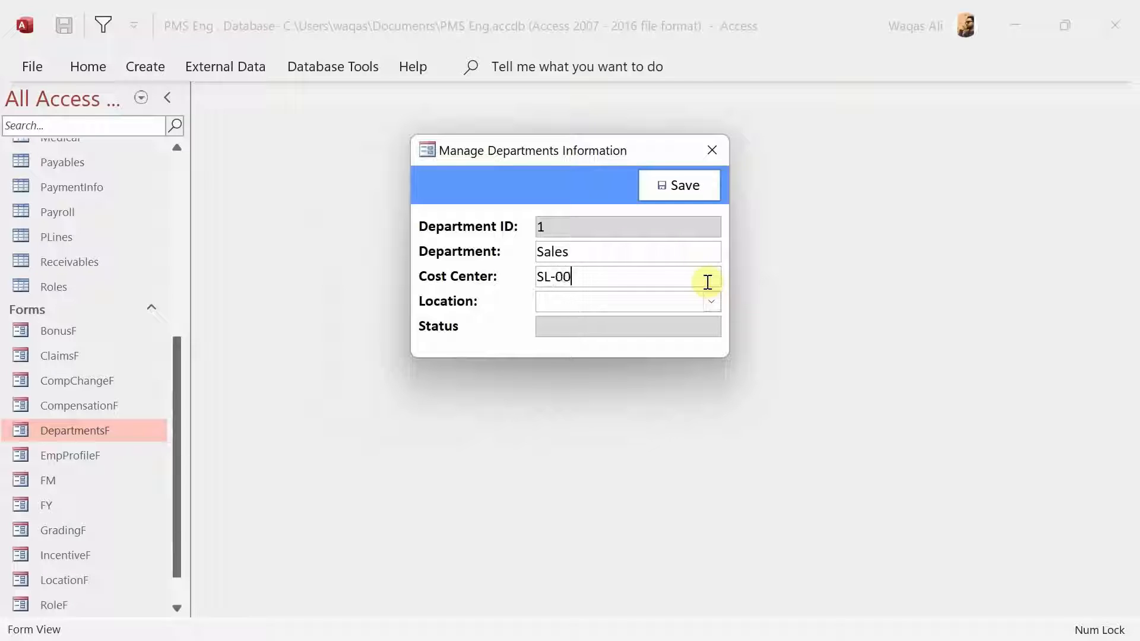
text(1)
key(Tab)
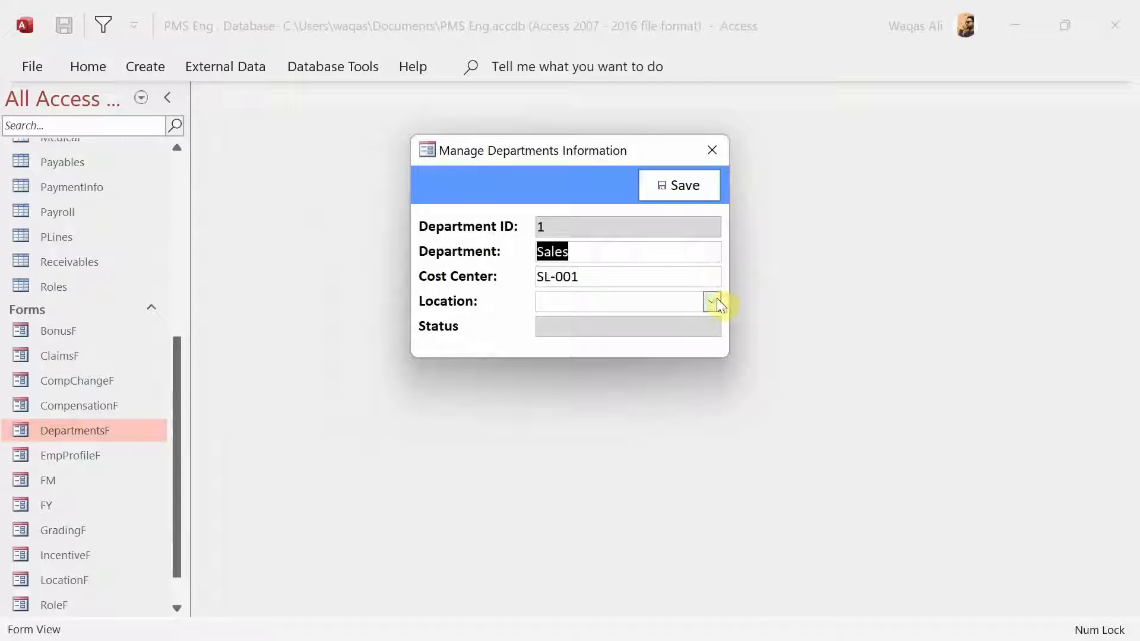
Set the Sales department's location to South Sales Department, then save the record and close the form
click(716, 298)
click(705, 315)
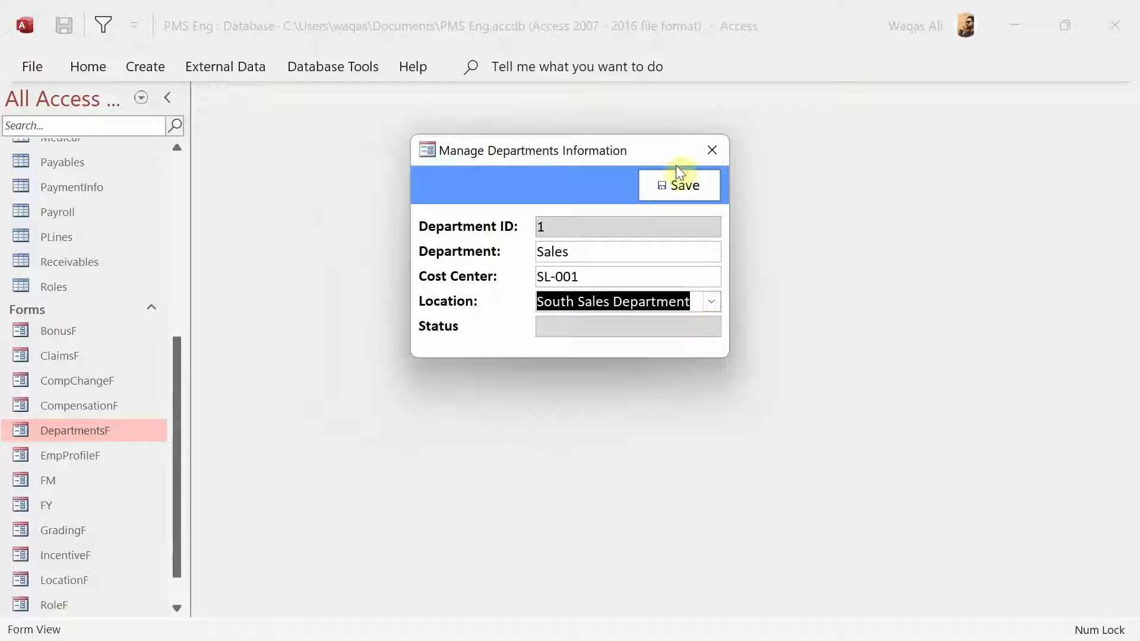
click(677, 180)
key(Return)
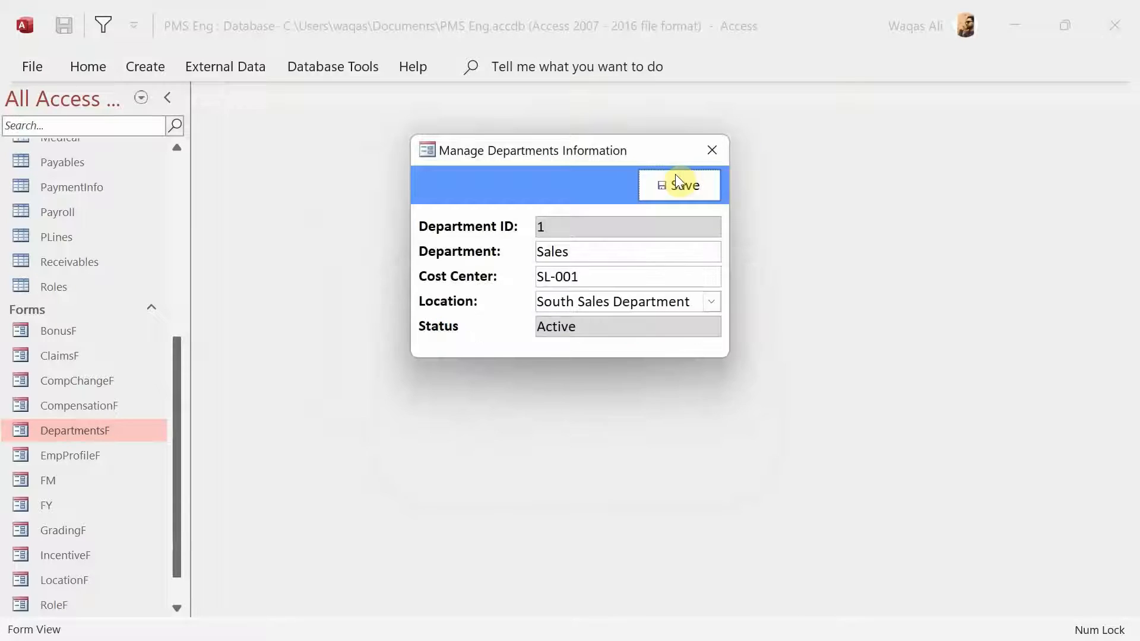
click(710, 150)
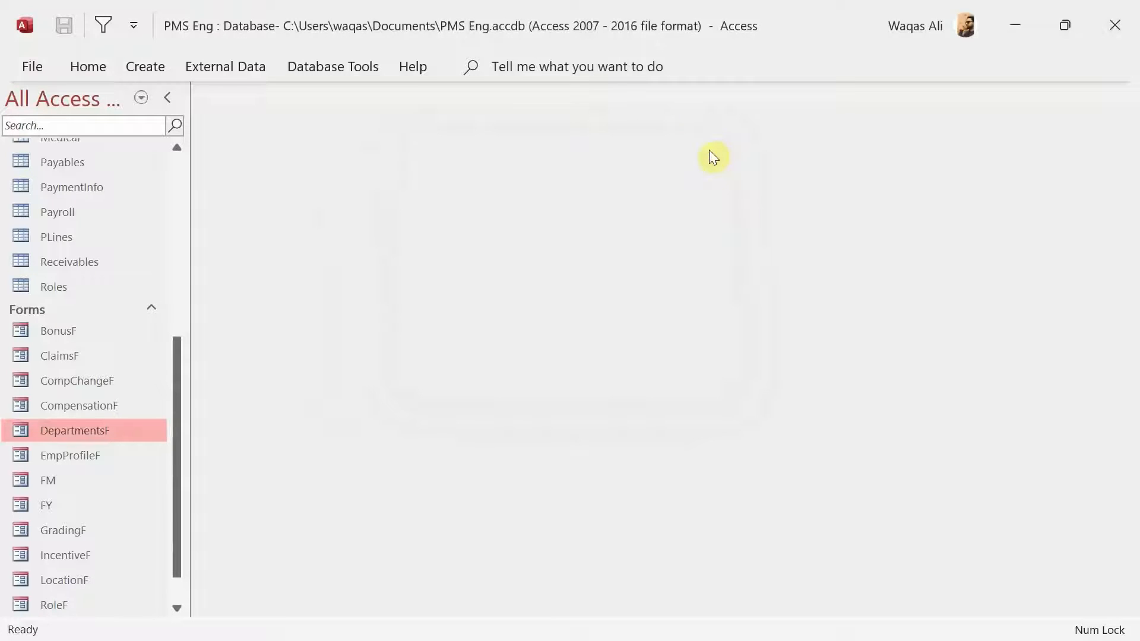
Reopen the RoleF form and enter Sales Executive as the role name of a new record
double_click(93, 600)
click(689, 285)
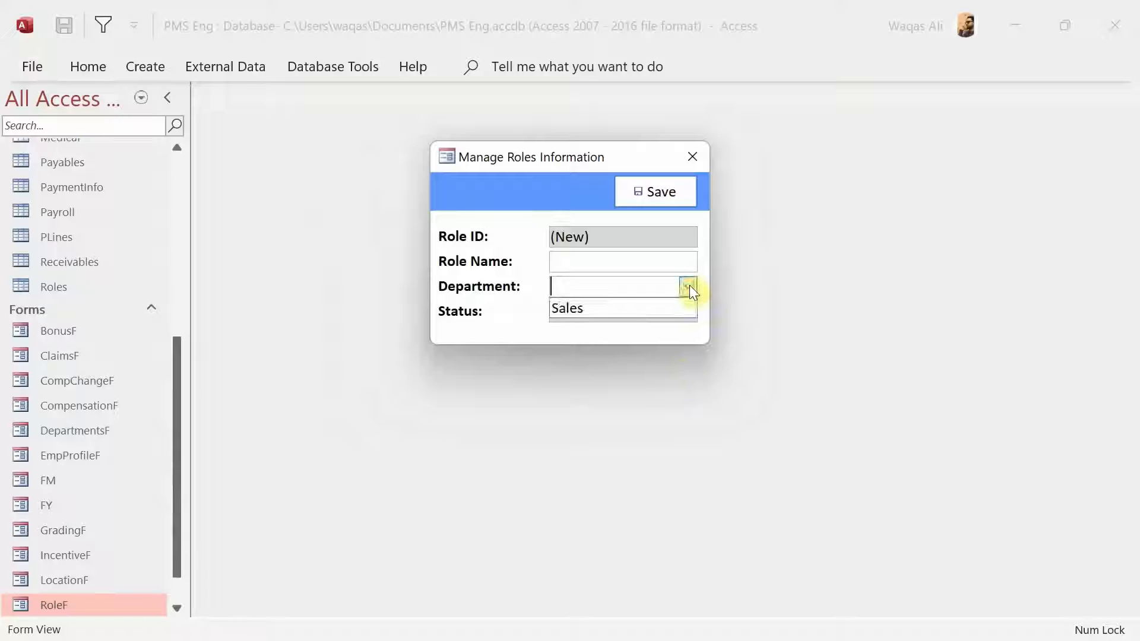
click(645, 260)
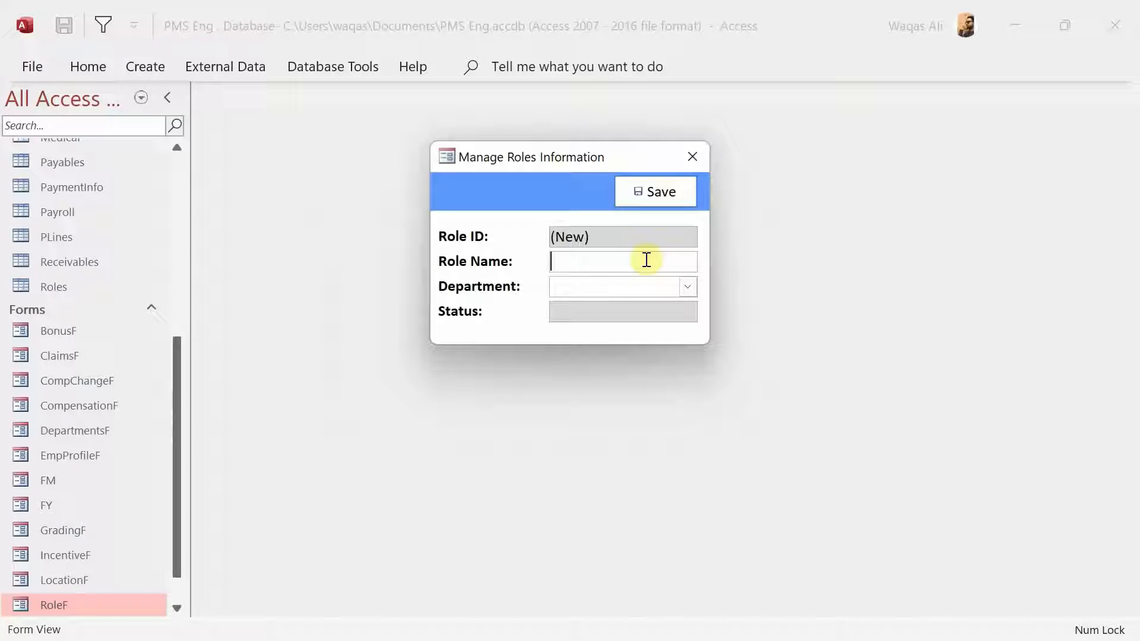
text(Sales Executiv)
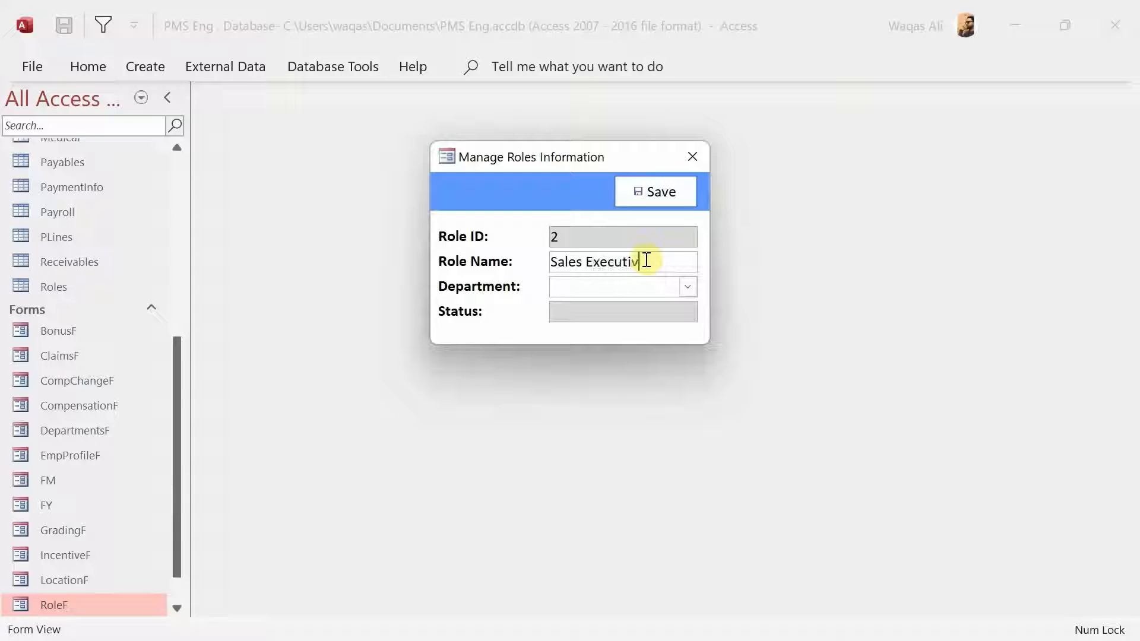
text(e)
key(Tab)
Assign the Sales department to the Sales Executive role and save the new record
click(688, 282)
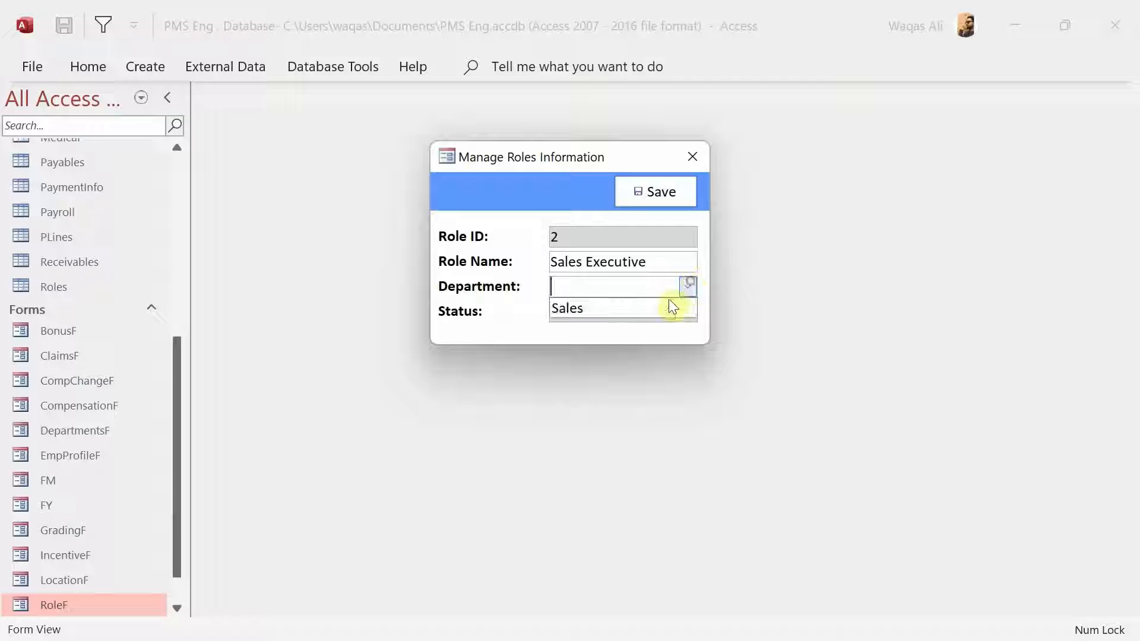
click(664, 305)
click(681, 189)
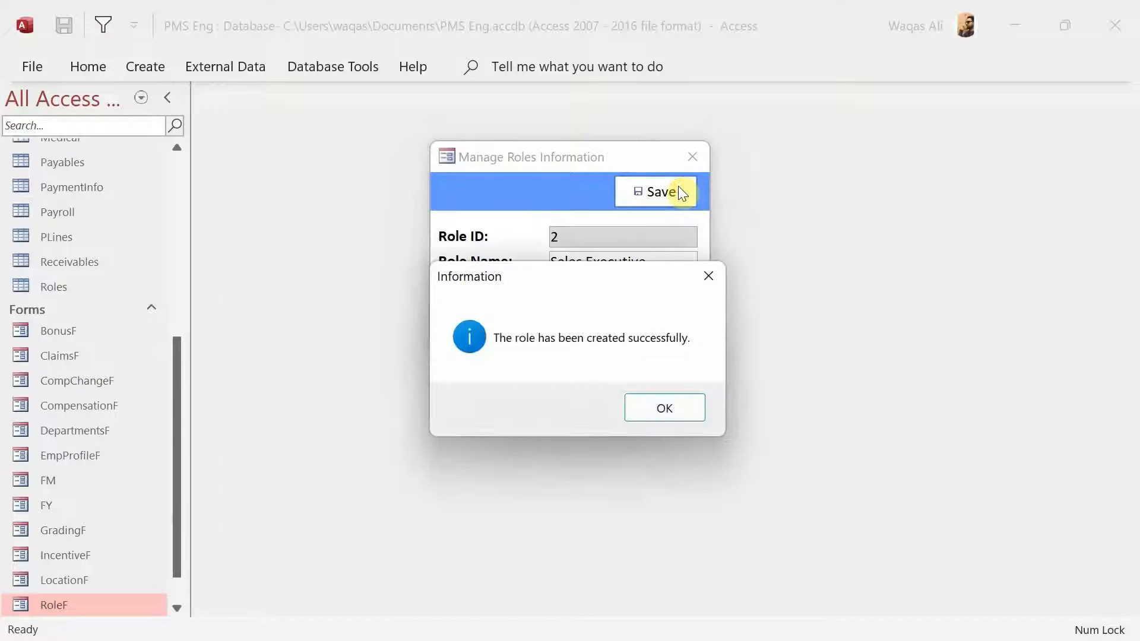
key(Return)
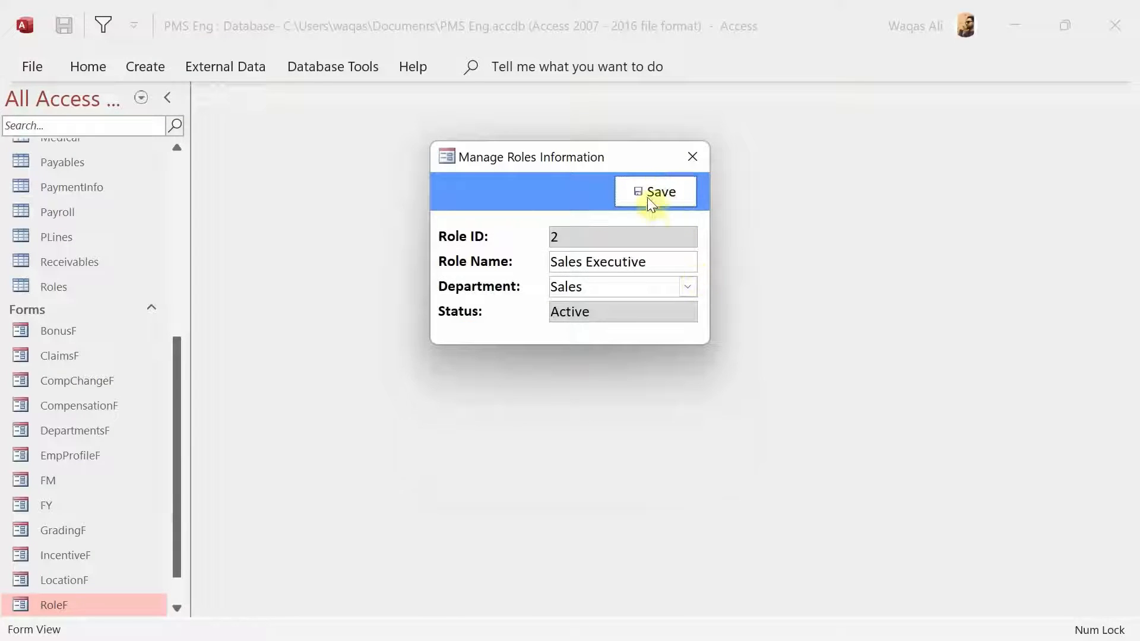
Save the existing role record again to test the update branch, and close the form
click(649, 189)
key(Return)
click(692, 159)
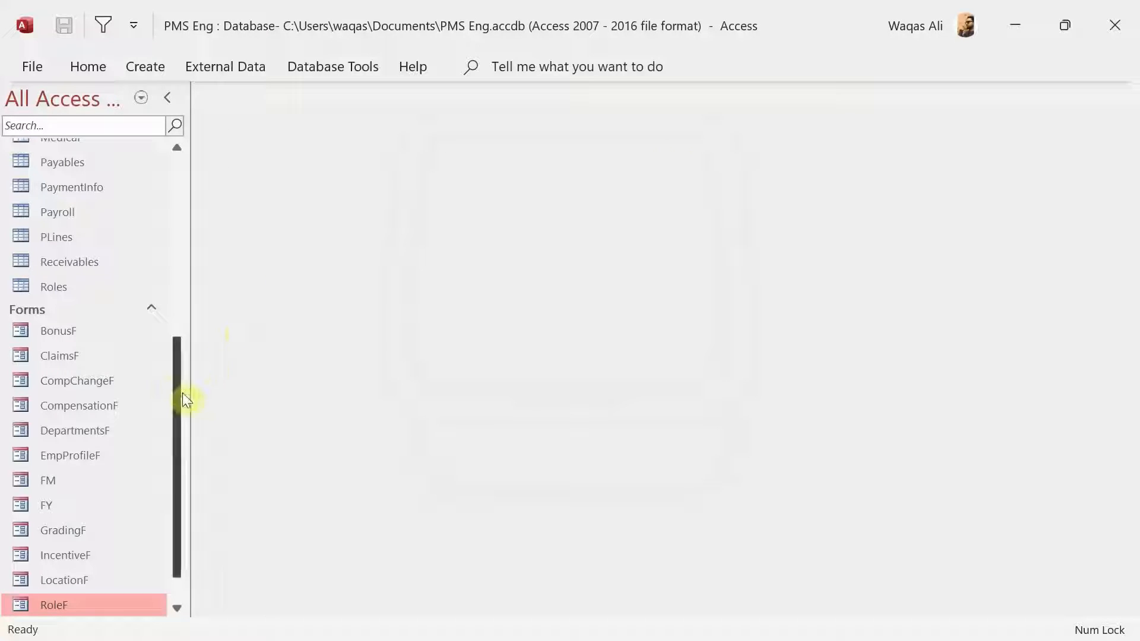
Open the LeaveEntry table, look over its columns, and switch it to Design View
scroll(180, 394, down, 2)
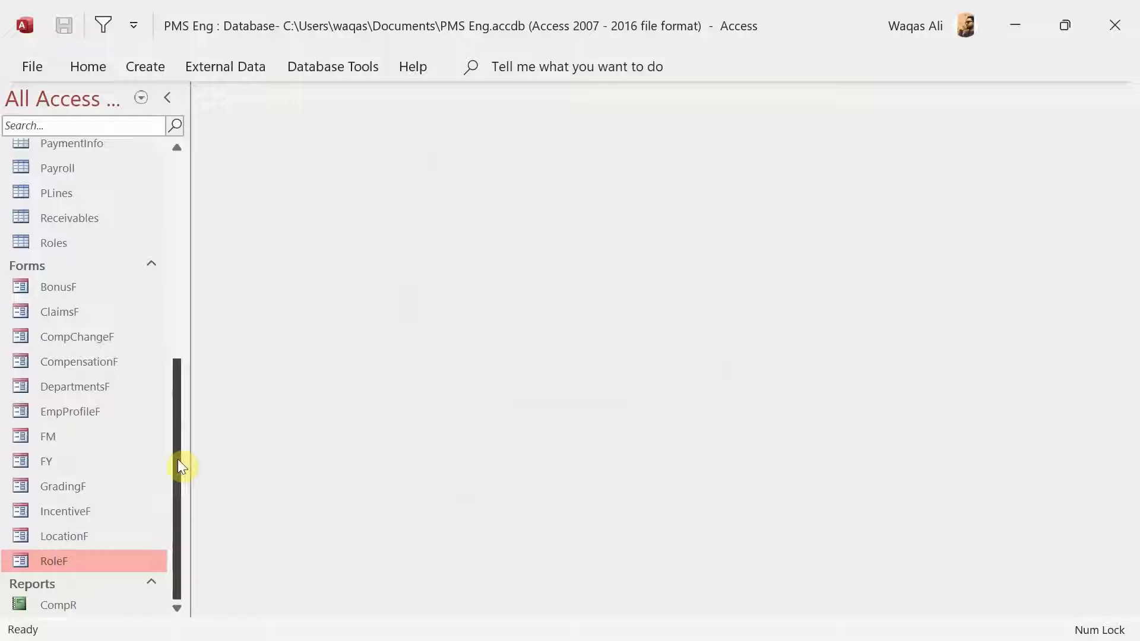
drag(180, 466, 188, 362)
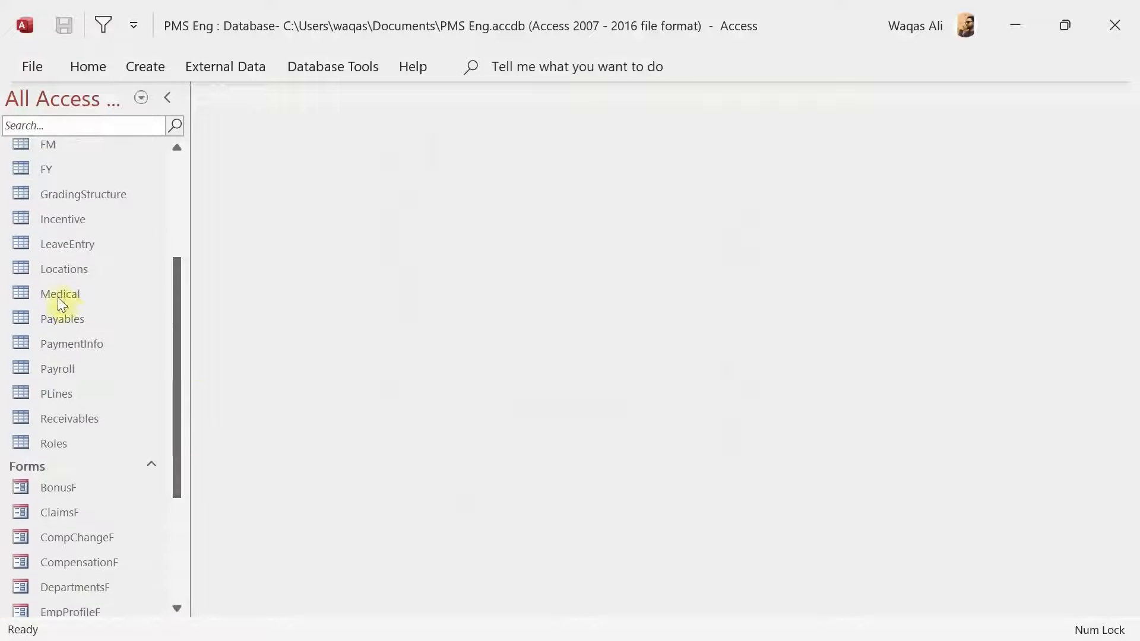
double_click(87, 239)
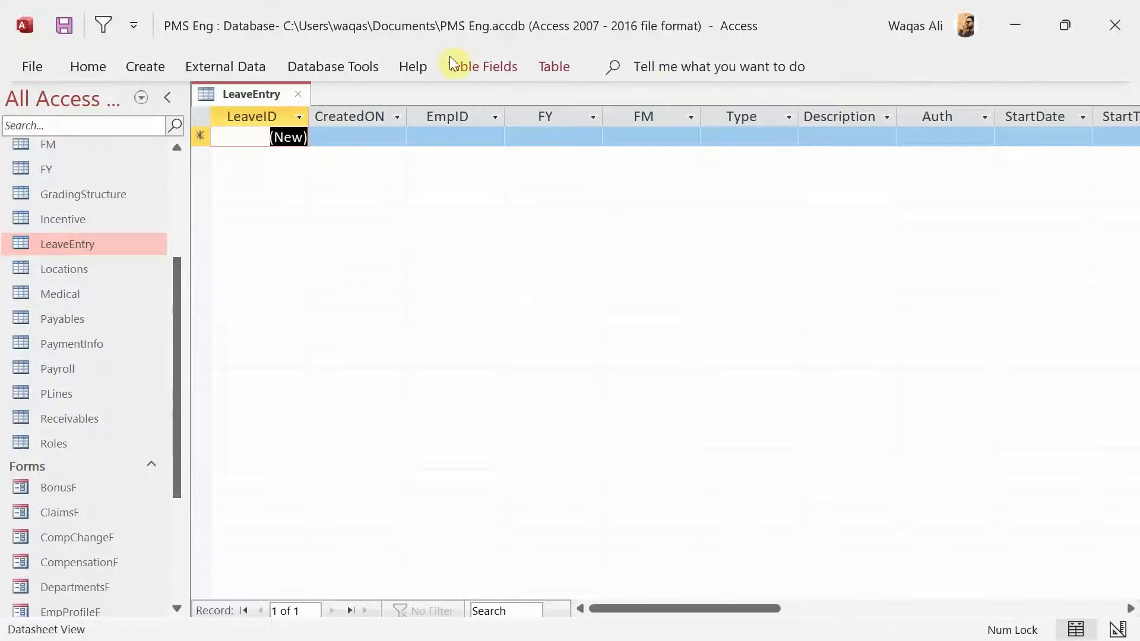
drag(719, 612, 827, 610)
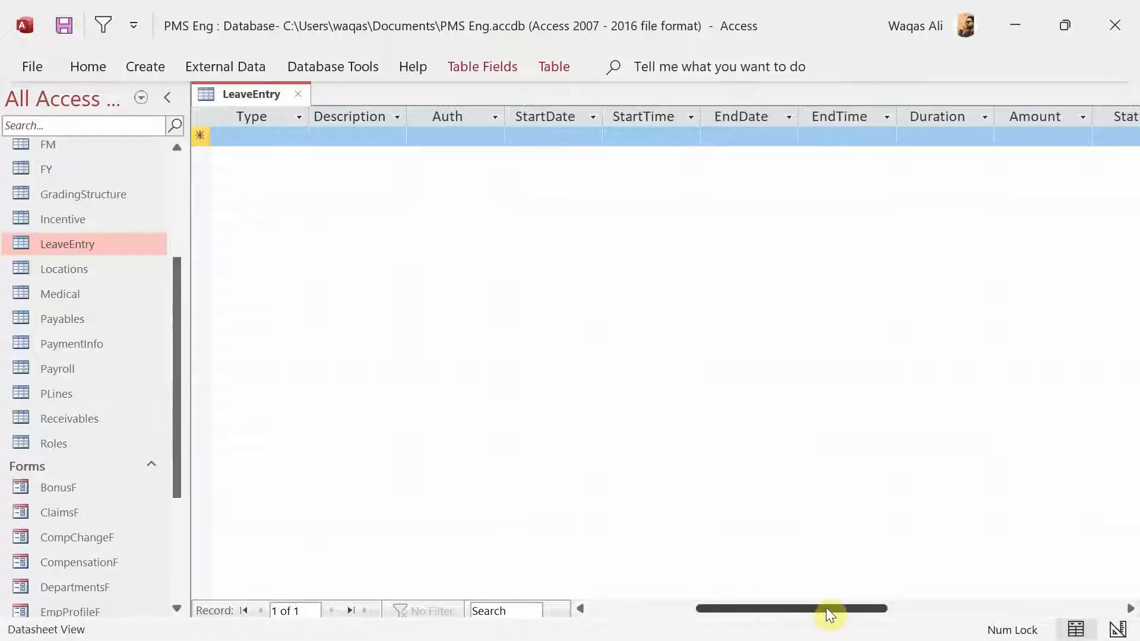
right_click(210, 88)
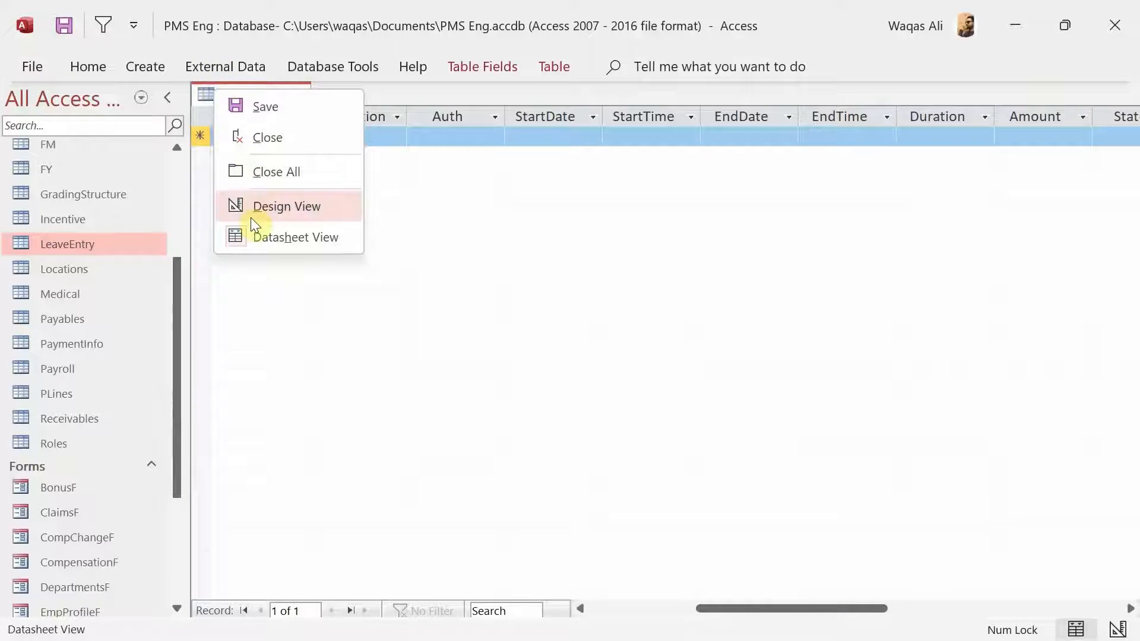
click(258, 209)
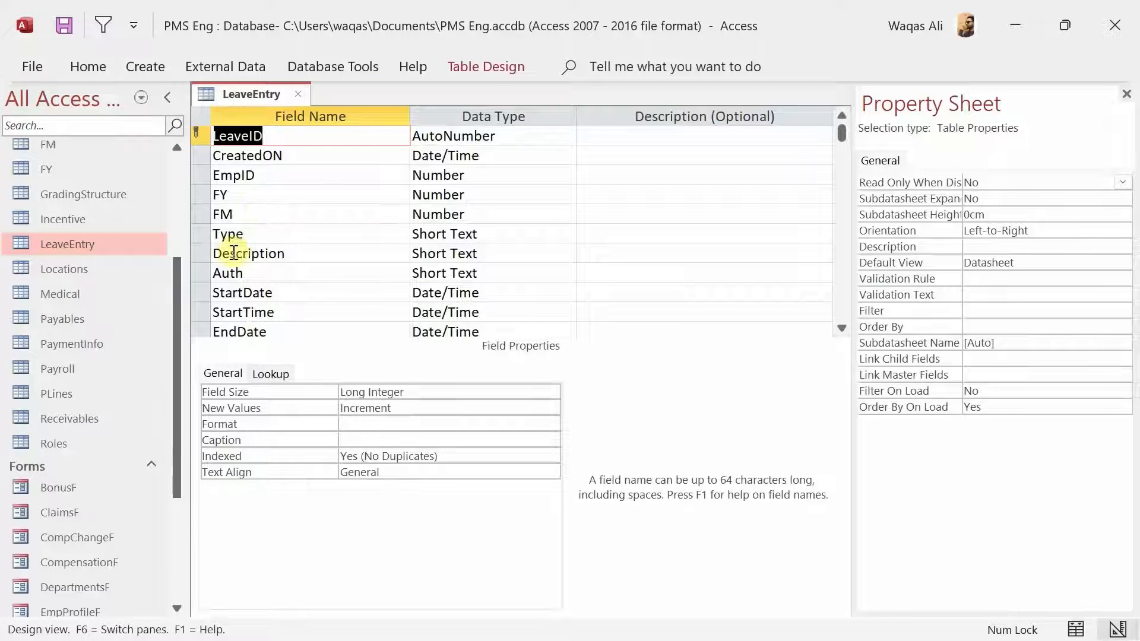
Examine the LeaveEntry field definitions one by one from LeaveID down to Duration
key(Down)
key(Down)
key(Down)
key(Down)
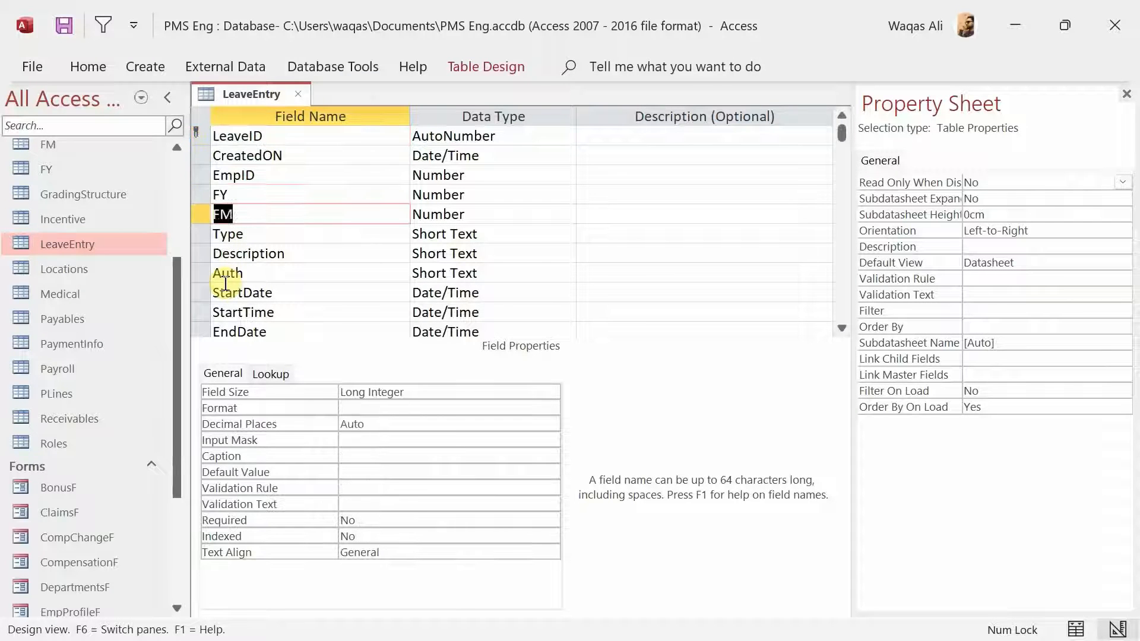
key(Down)
key(Down)
key(Down)
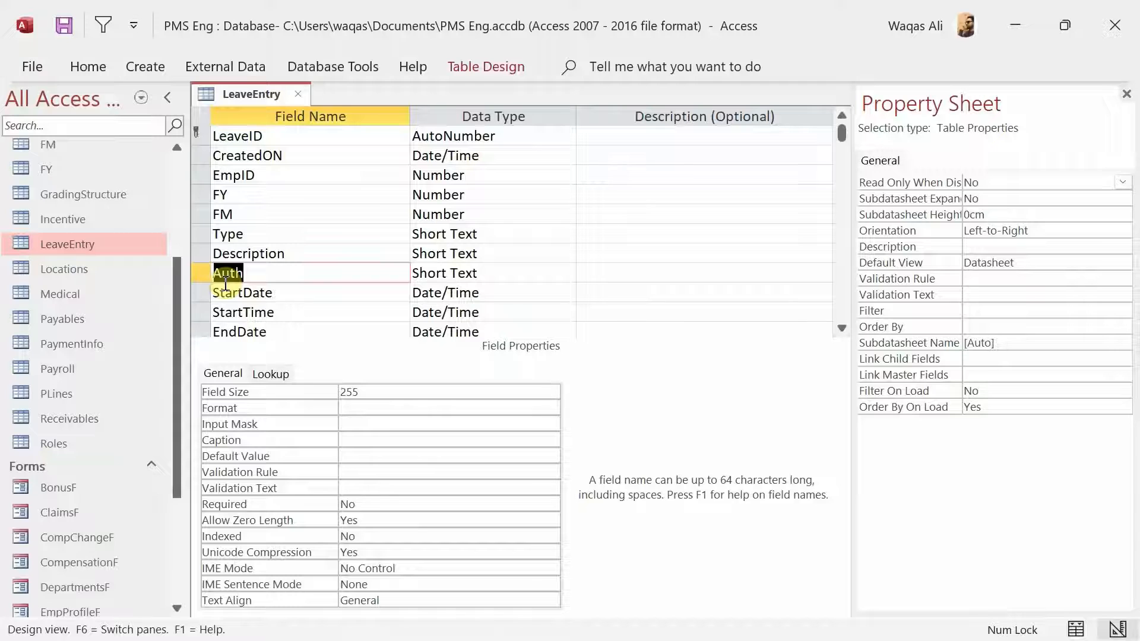
key(Down)
key(Down)
key(Down)
key(Down)
key(Down)
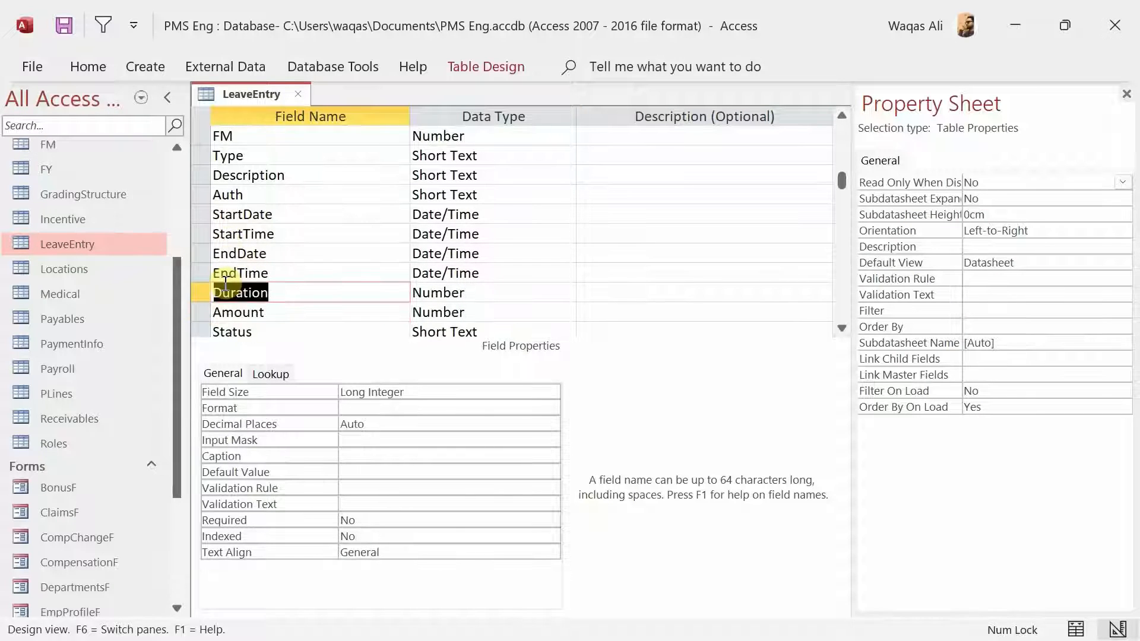
Delete the StartTime and EndTime fields from the LeaveEntry table
click(204, 237)
right_click(208, 244)
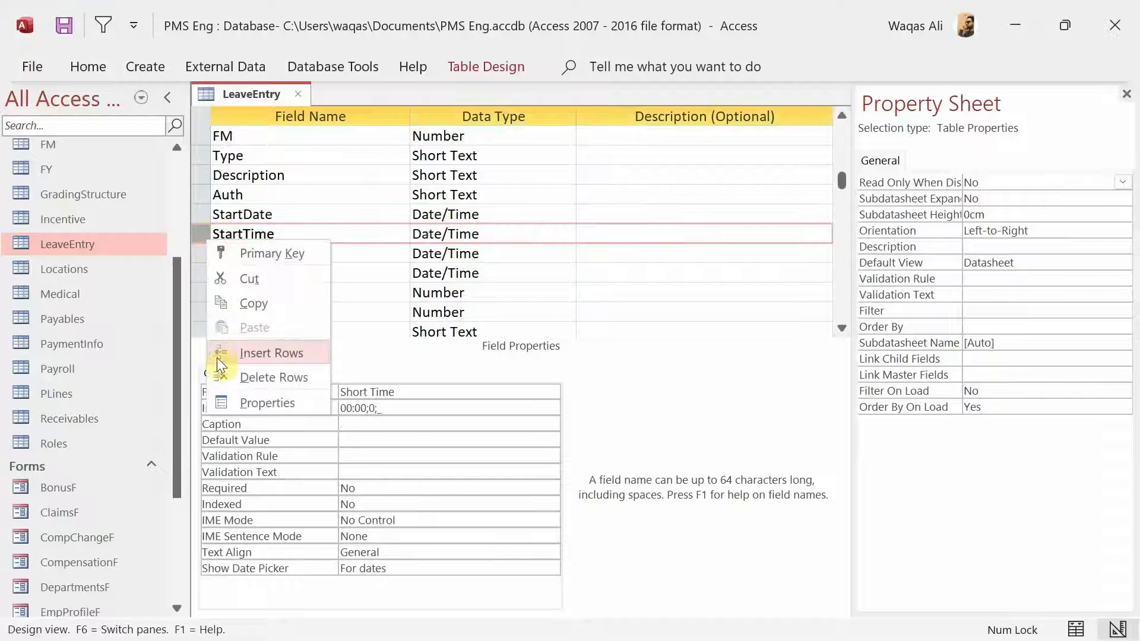
click(217, 372)
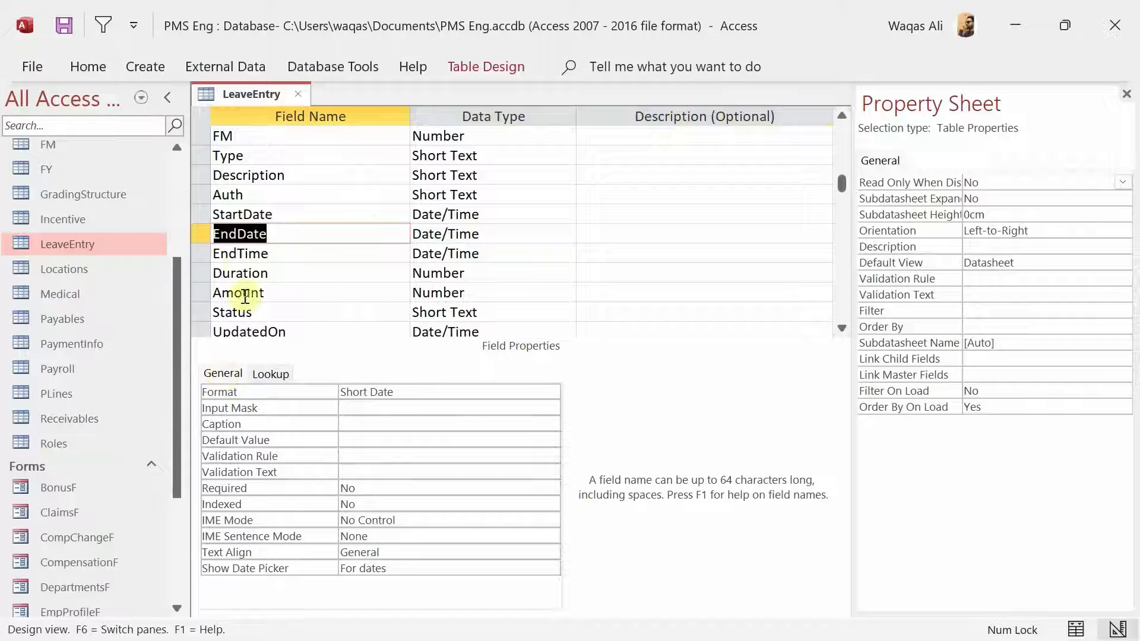
click(211, 256)
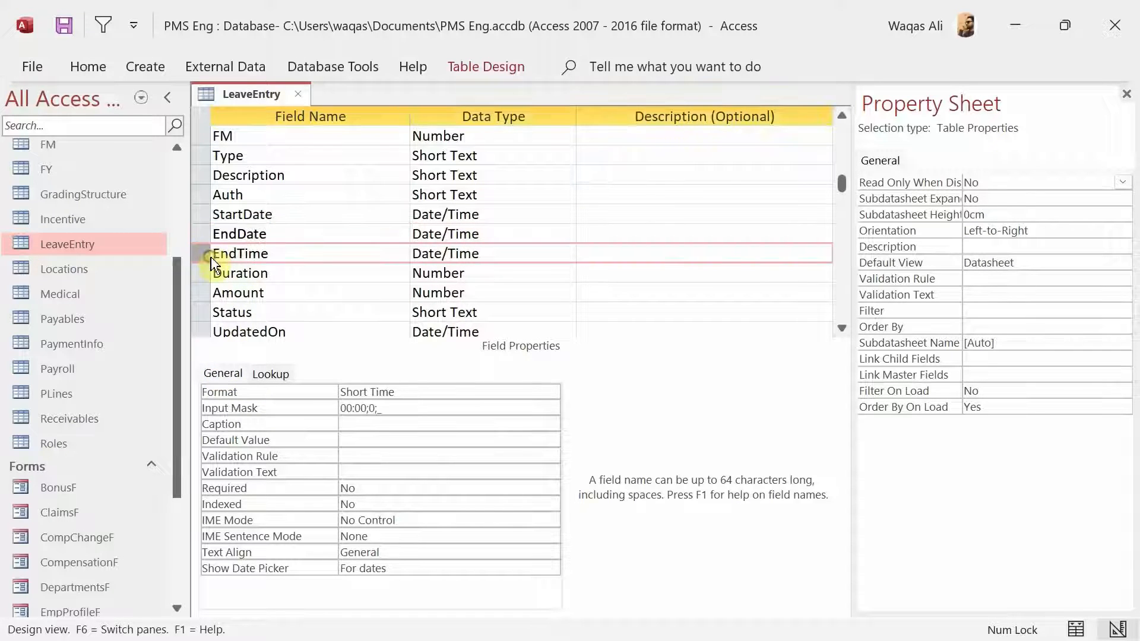
right_click(212, 256)
click(253, 391)
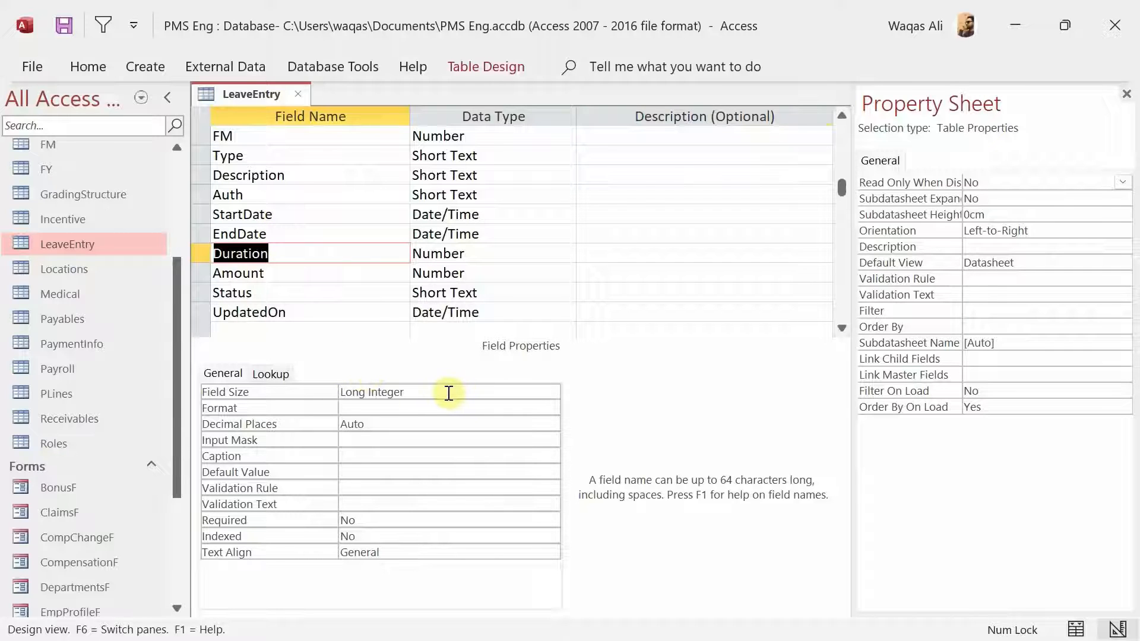
Replace the numeric Duration field with a new Duration field of the Calculated data type, placed above Amount
click(205, 255)
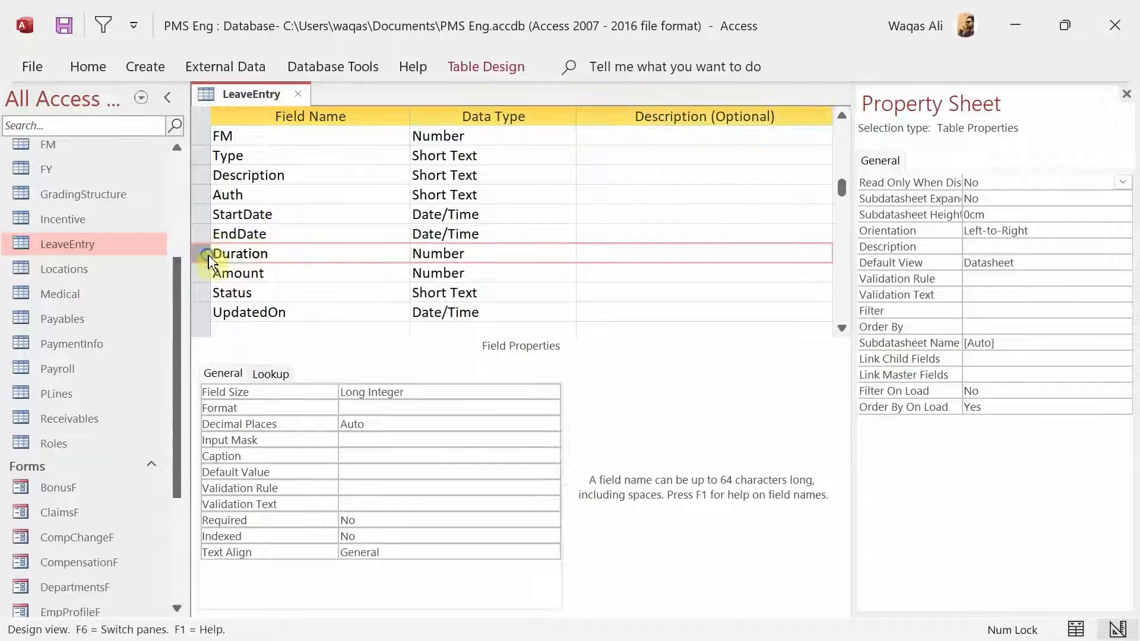
right_click(208, 261)
click(248, 390)
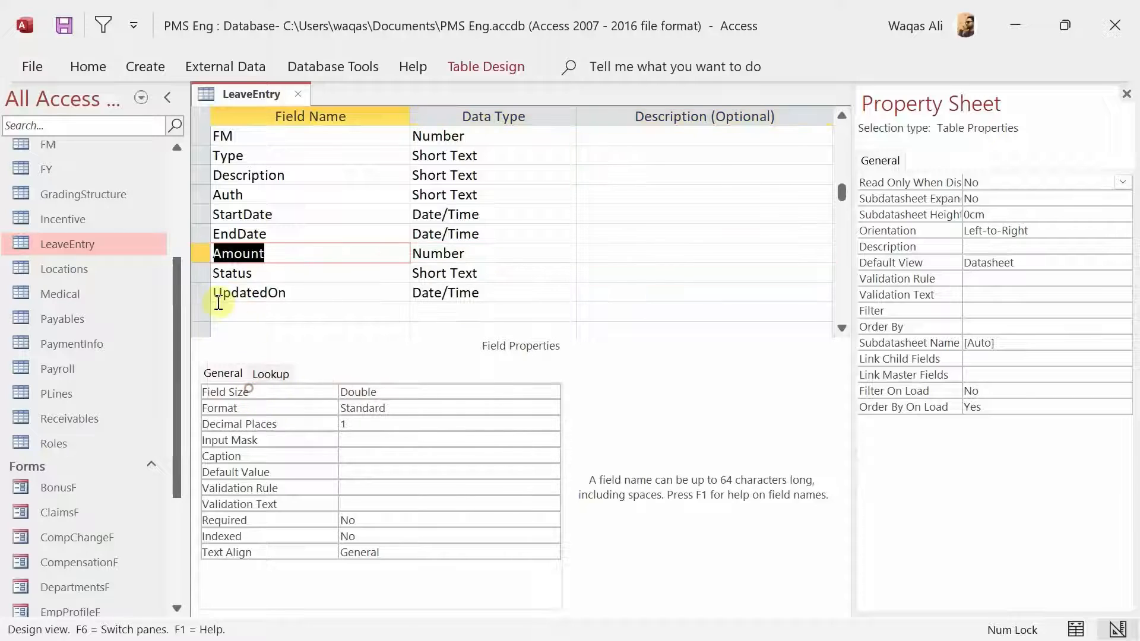
right_click(197, 260)
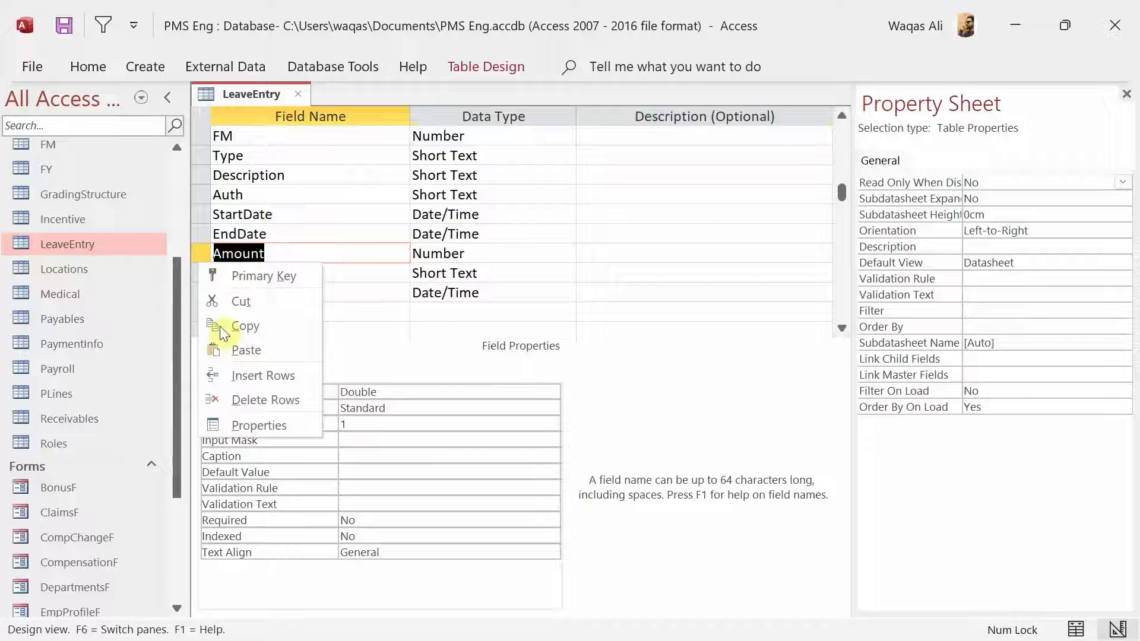
click(242, 377)
text(Duration)
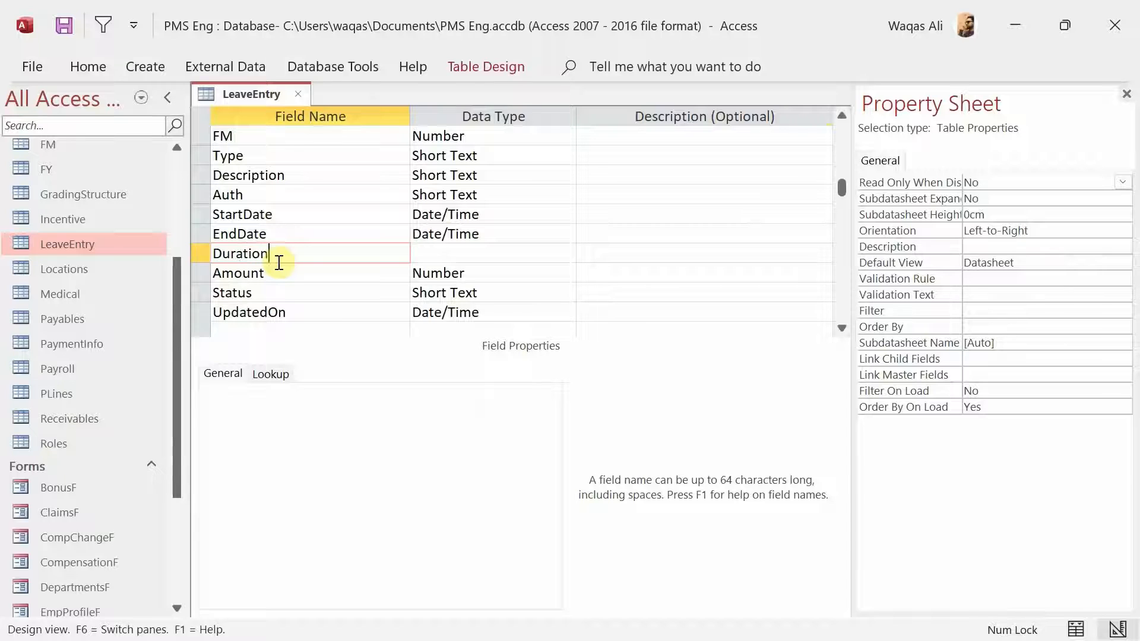
key(Tab)
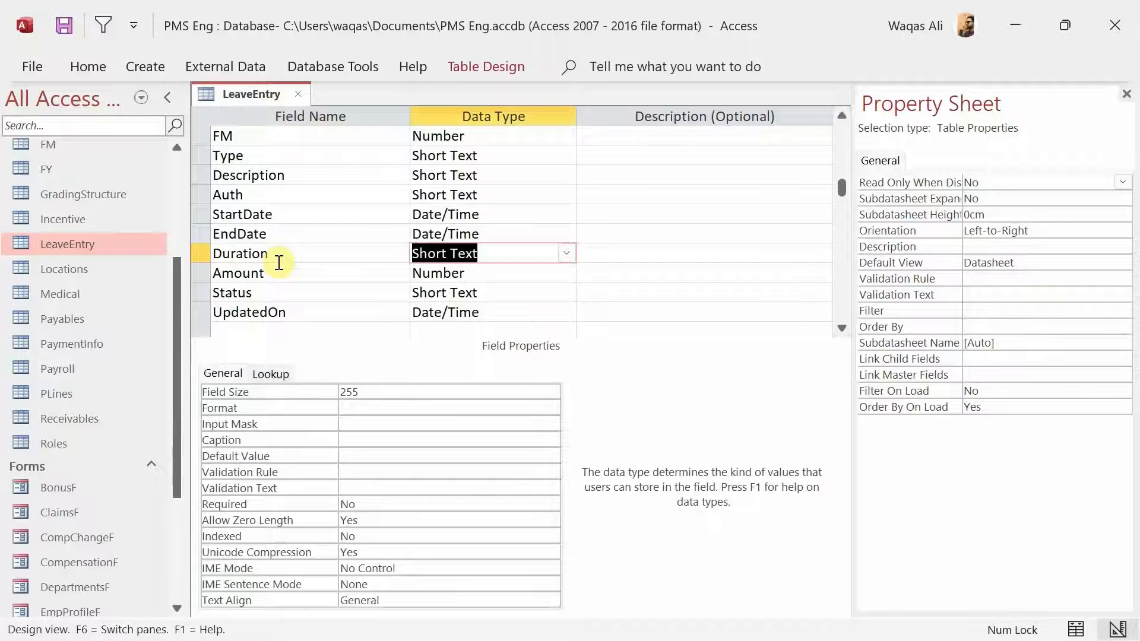
text(calculated)
key(Return)
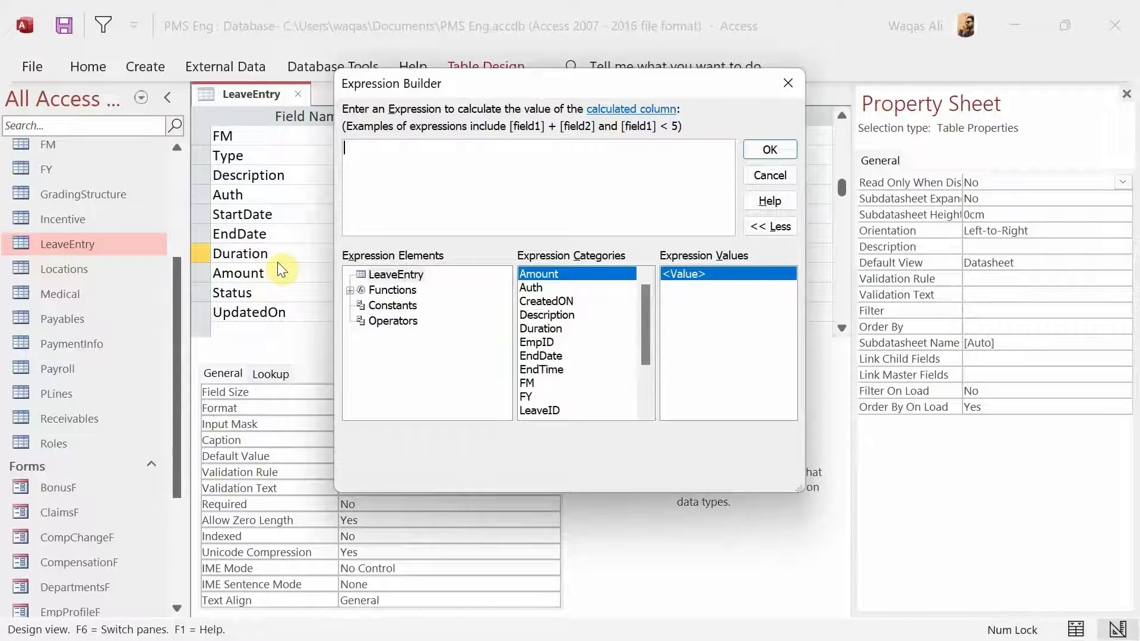
Enter [EndDate]-[StartDate] as the Duration field's calculation expression and save the table
text([End)
key(Tab)
text(-[Start)
key(Tab)
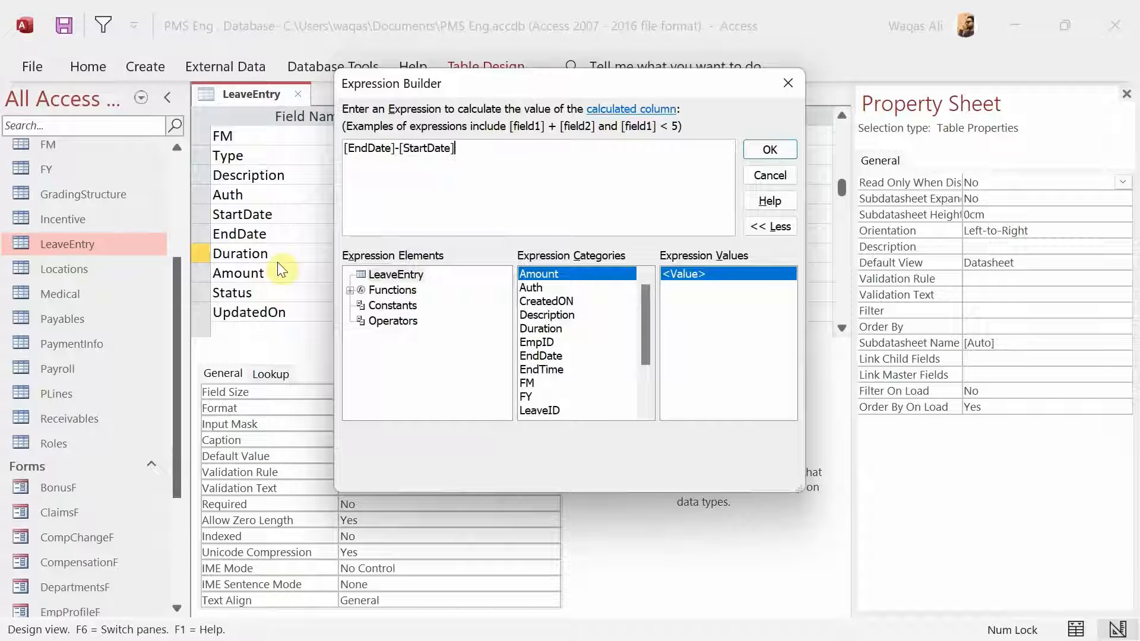
click(769, 149)
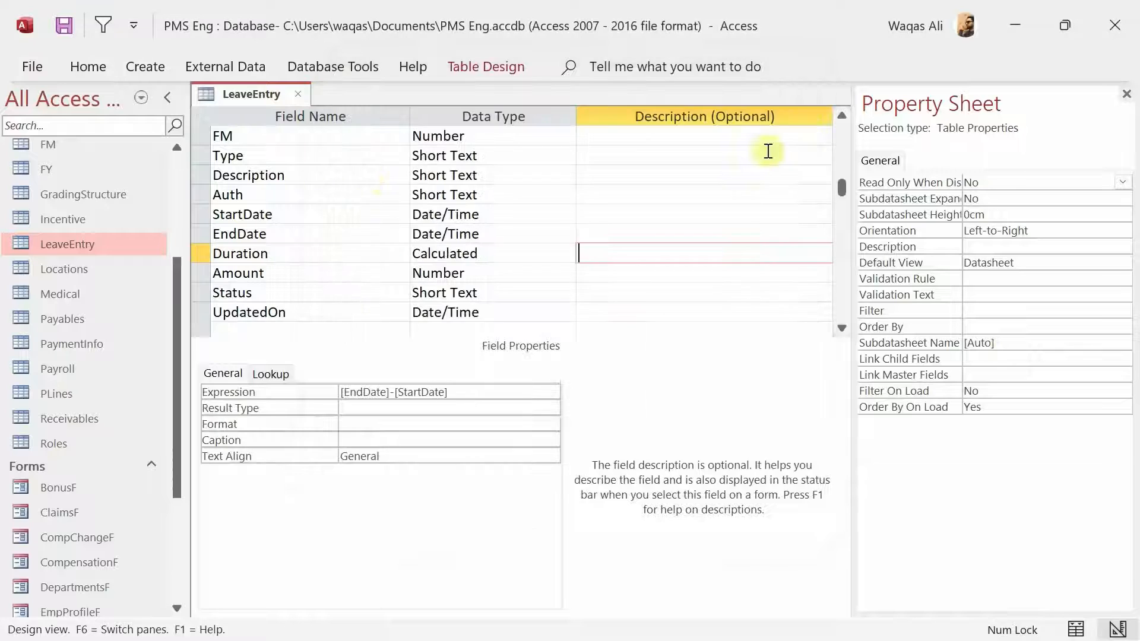
right_click(250, 91)
click(300, 107)
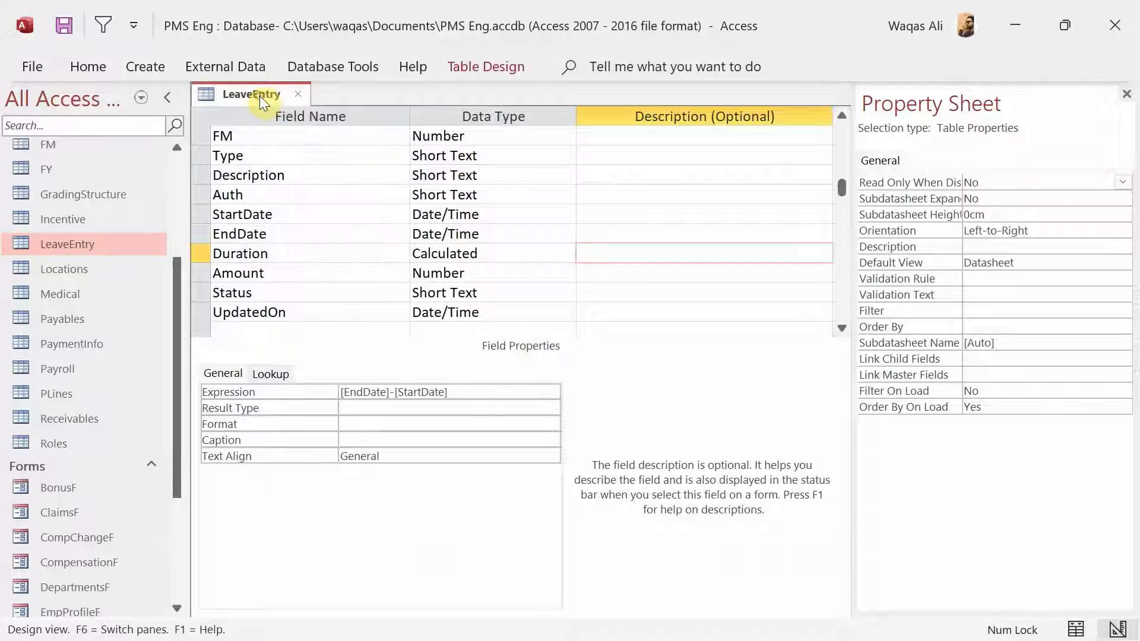
Extend the Duration field's expression to [EndDate]-[StartDate]*24
click(482, 395)
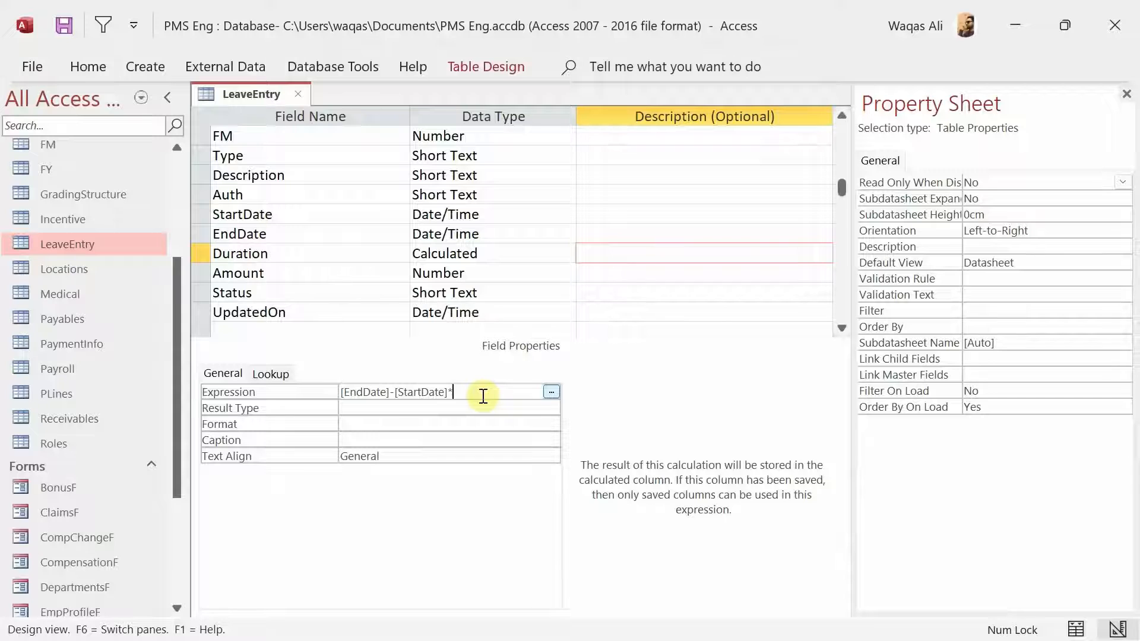
text(*24)
key(Return)
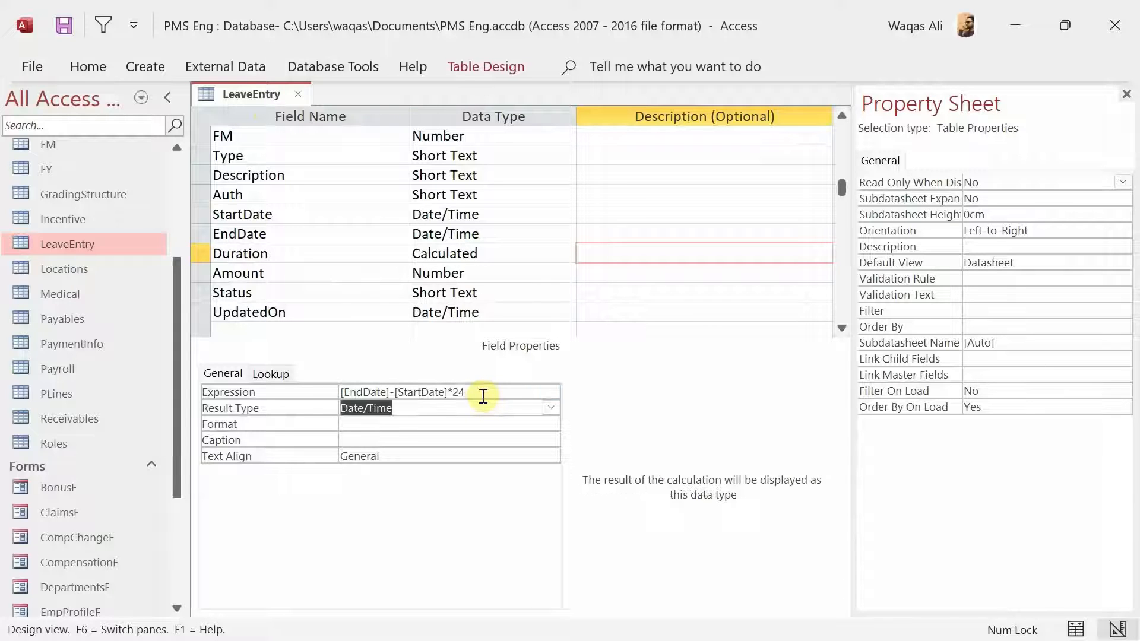
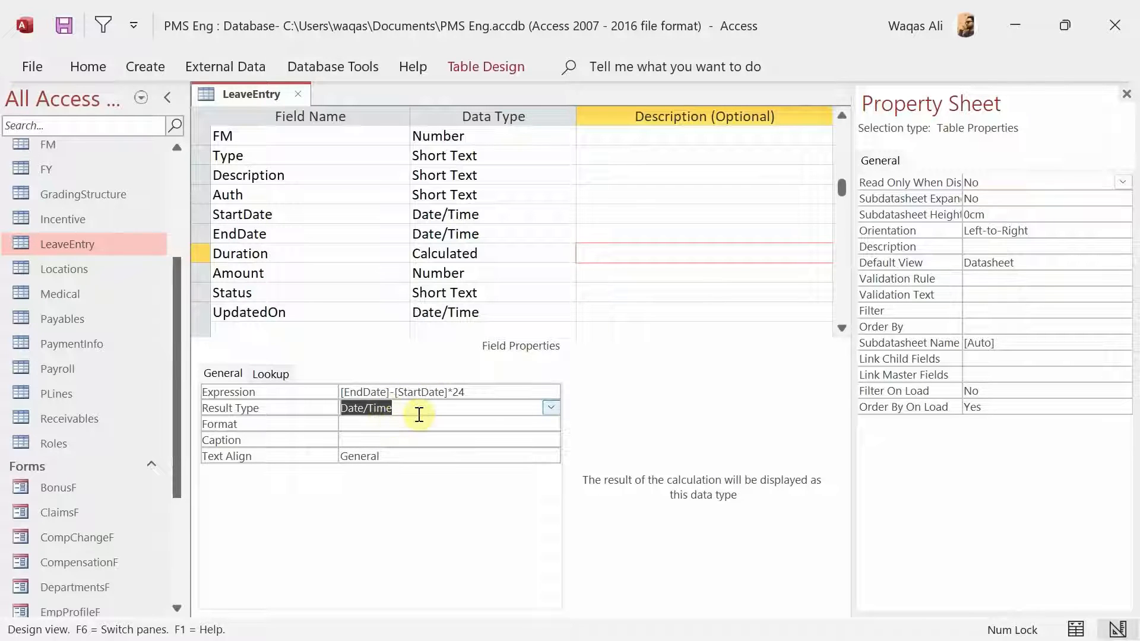
Set the Duration field's result type to Single with 0 decimal places, and save the table
text(st)
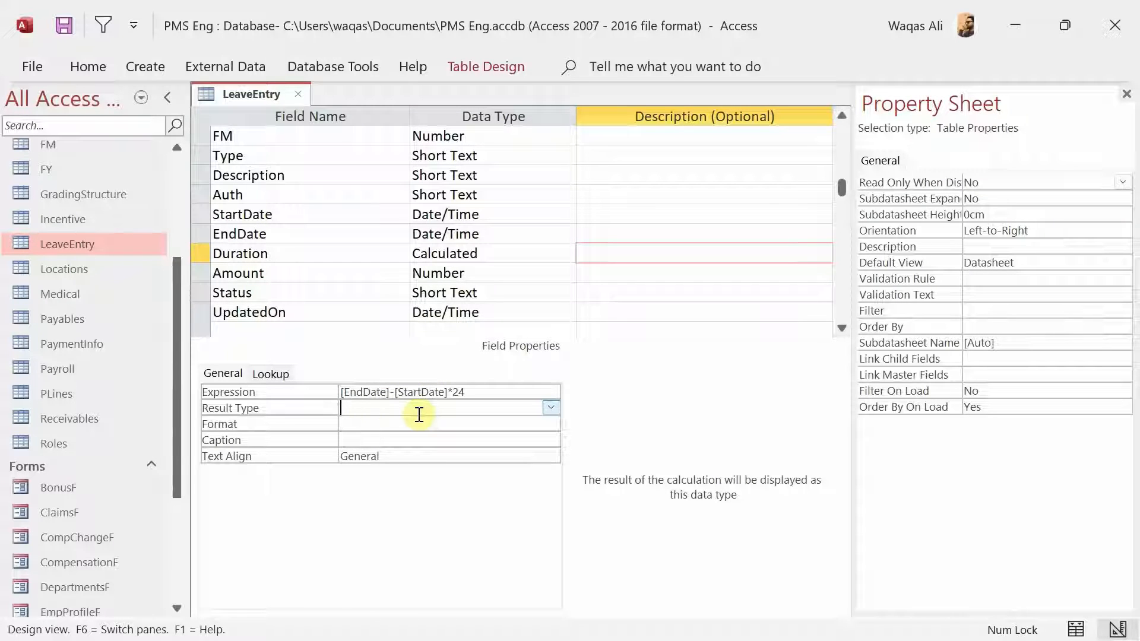
text(single)
key(Return)
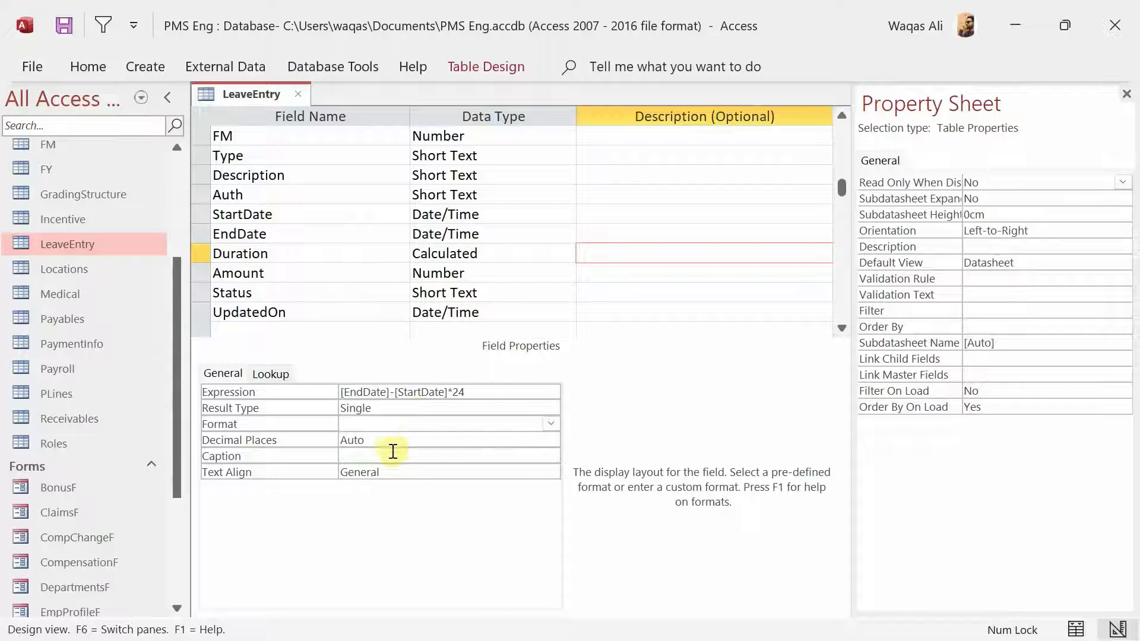
key(Return)
text(0)
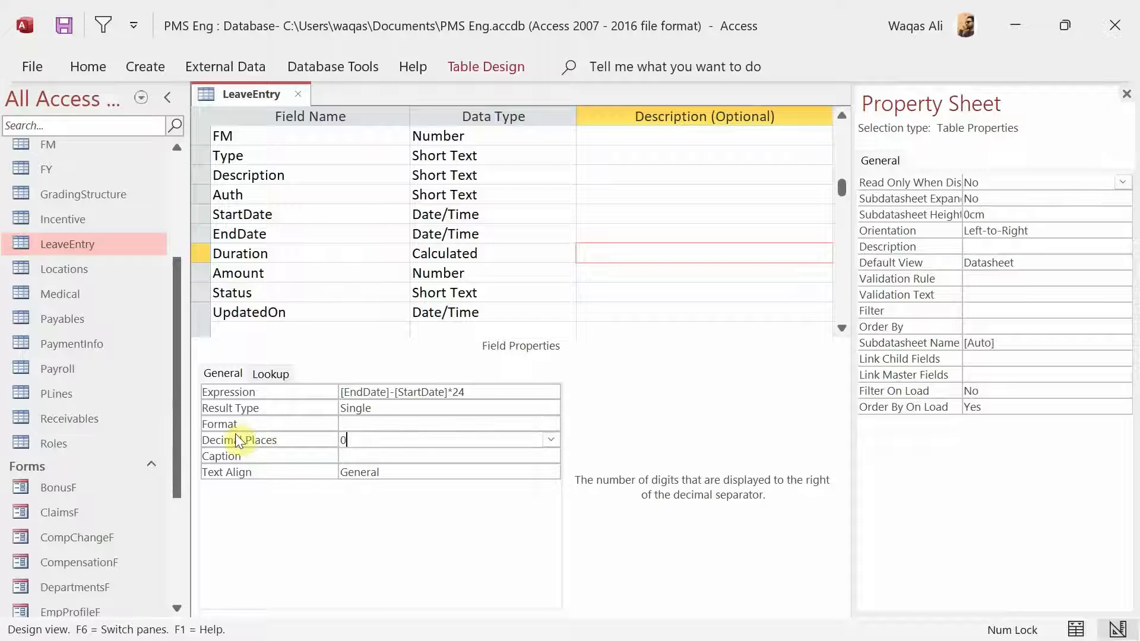
key(Return)
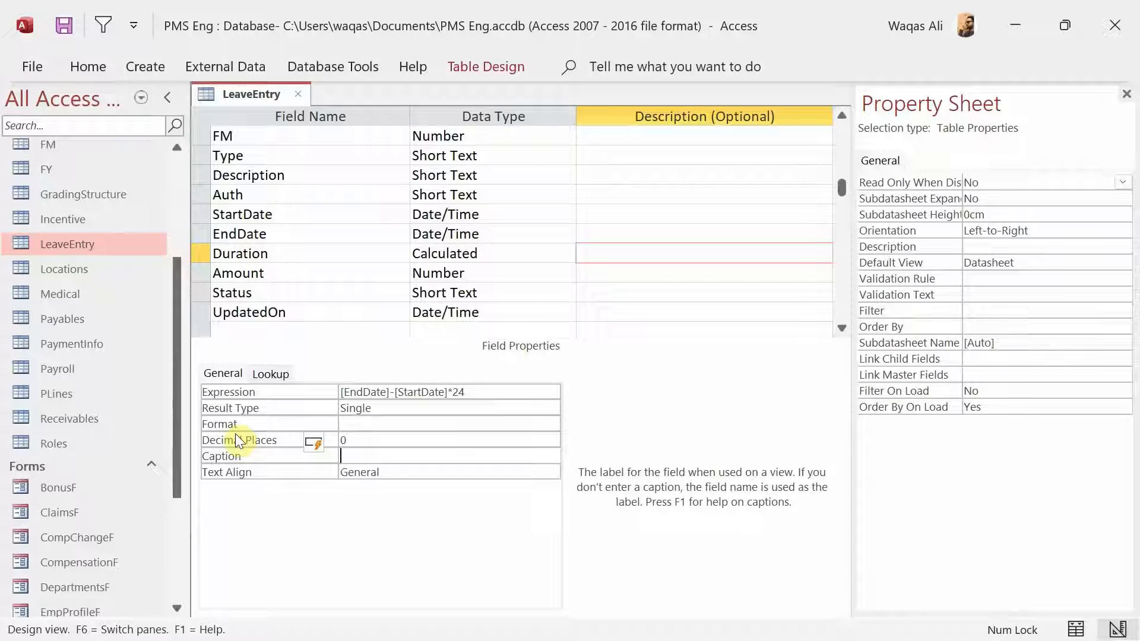
right_click(247, 100)
click(255, 109)
Review the remaining LeaveEntry fields and their properties from Status up to EmpID, then close the table
click(276, 271)
key(Down)
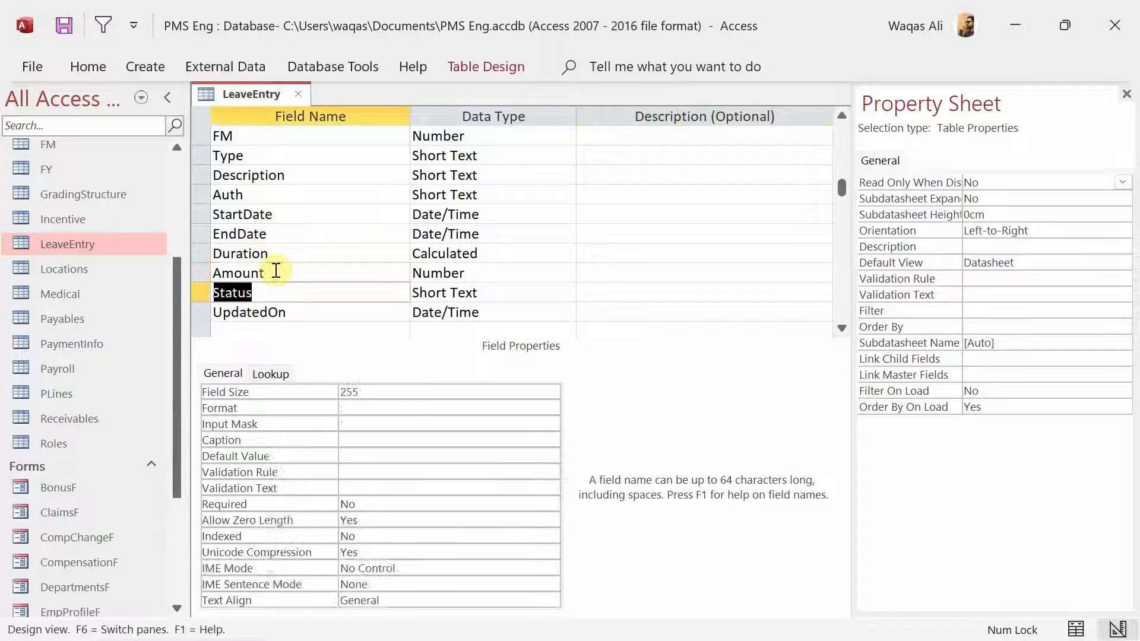
key(Up)
key(Up)
key(Down)
key(Down)
key(Up)
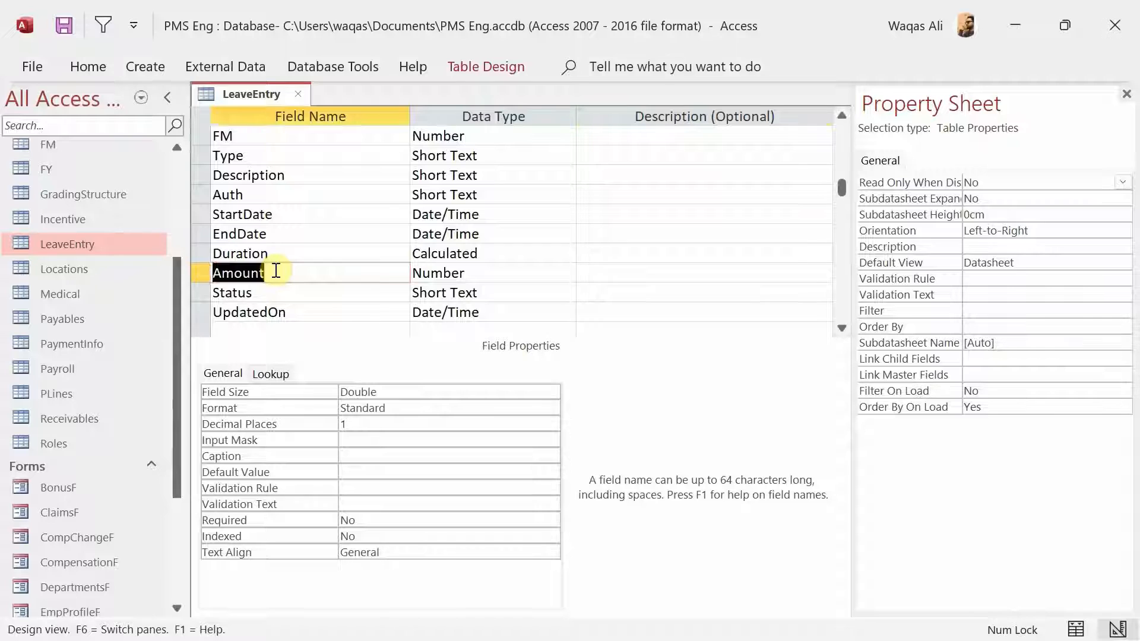
key(Up)
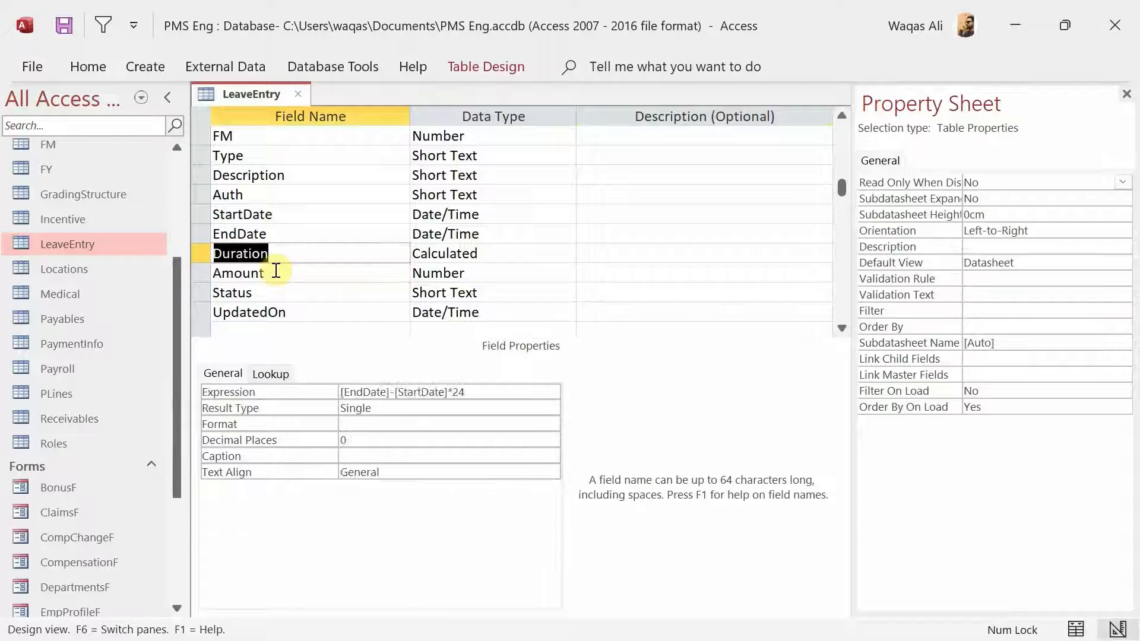
key(Up)
key(Up)
key(Up)
key(Up)
key(Up)
key(Up)
key(Up)
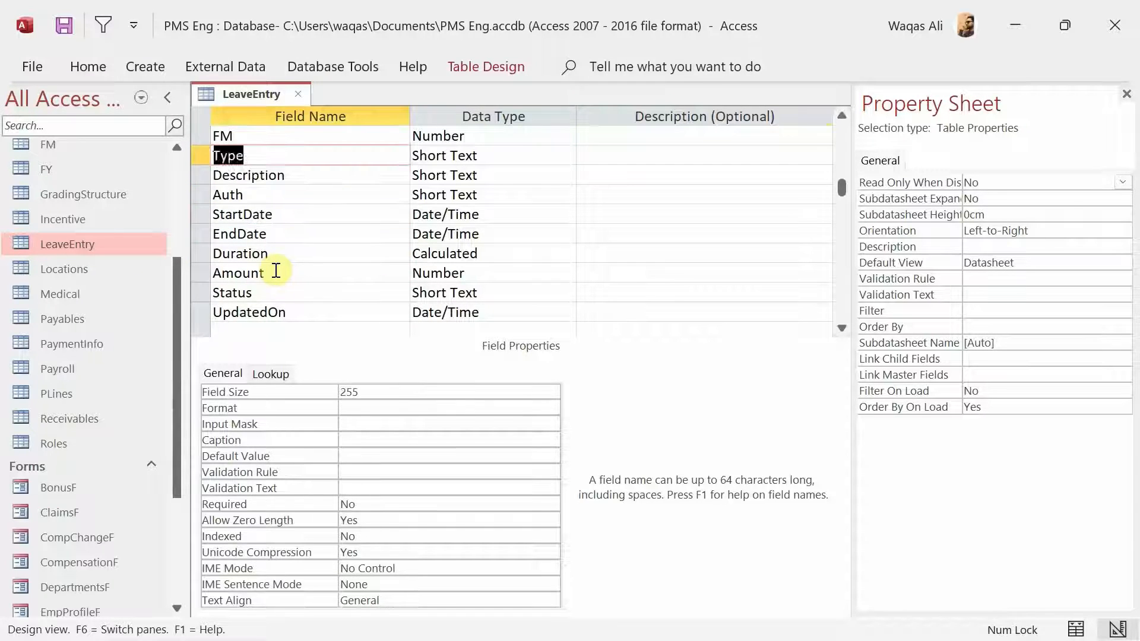
key(Up)
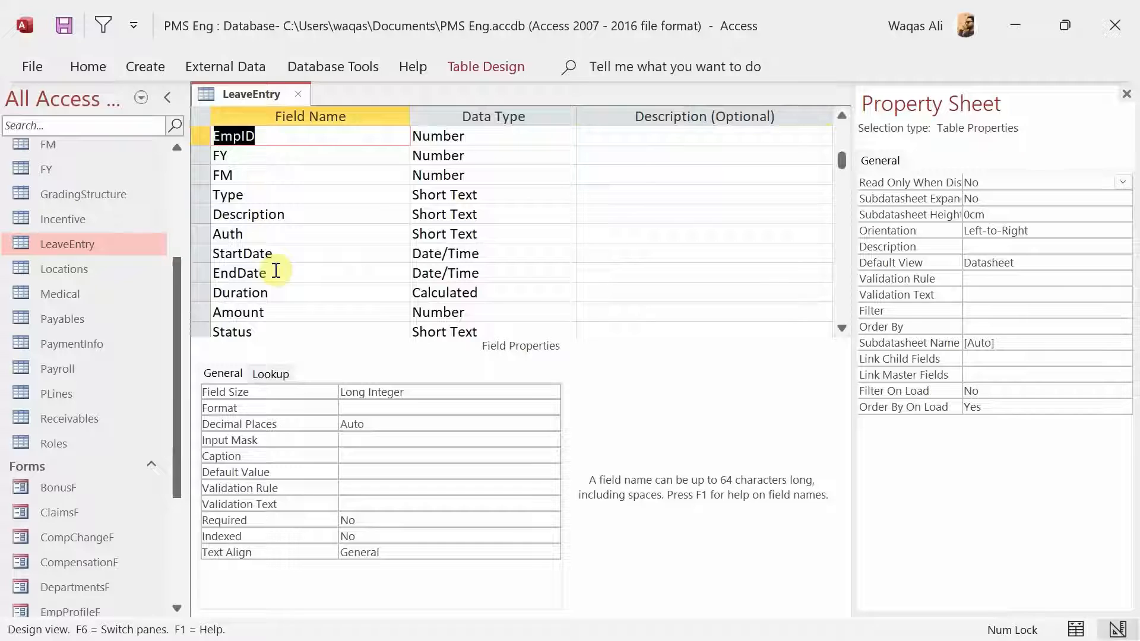
click(304, 94)
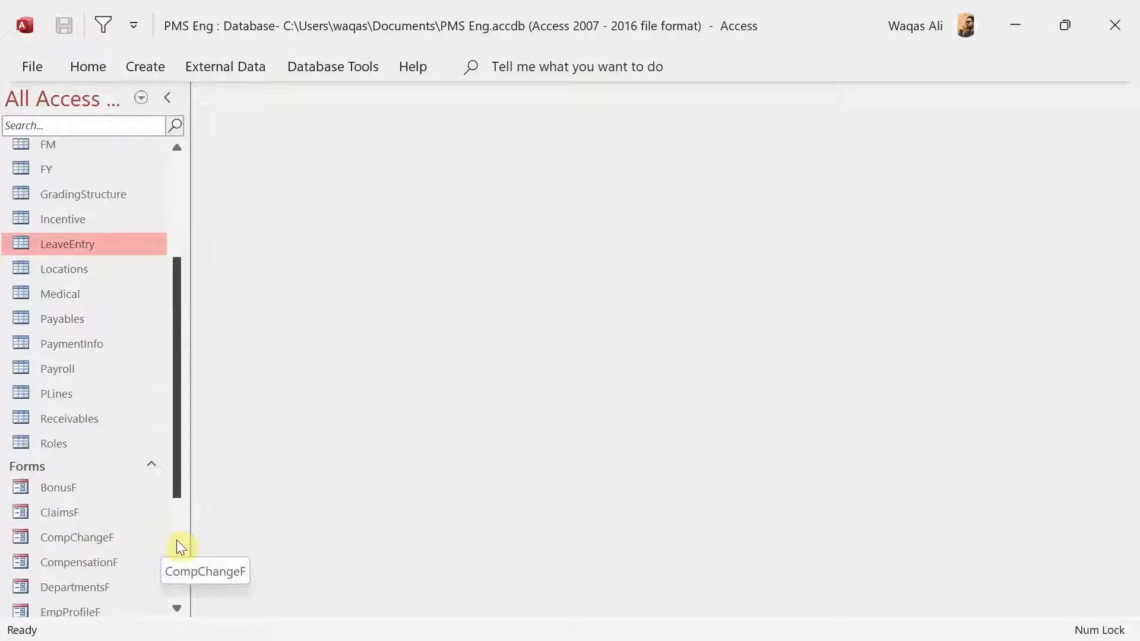
Duplicate the ClaimsF form and name the copy LeaveF
scroll(179, 542, down, 3)
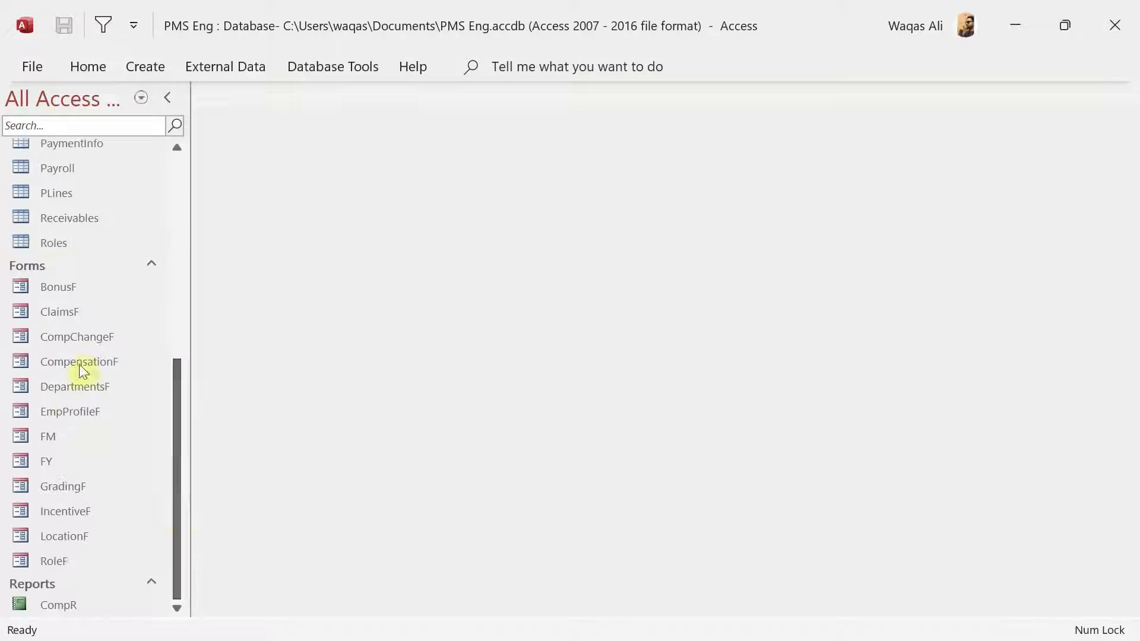
right_click(63, 316)
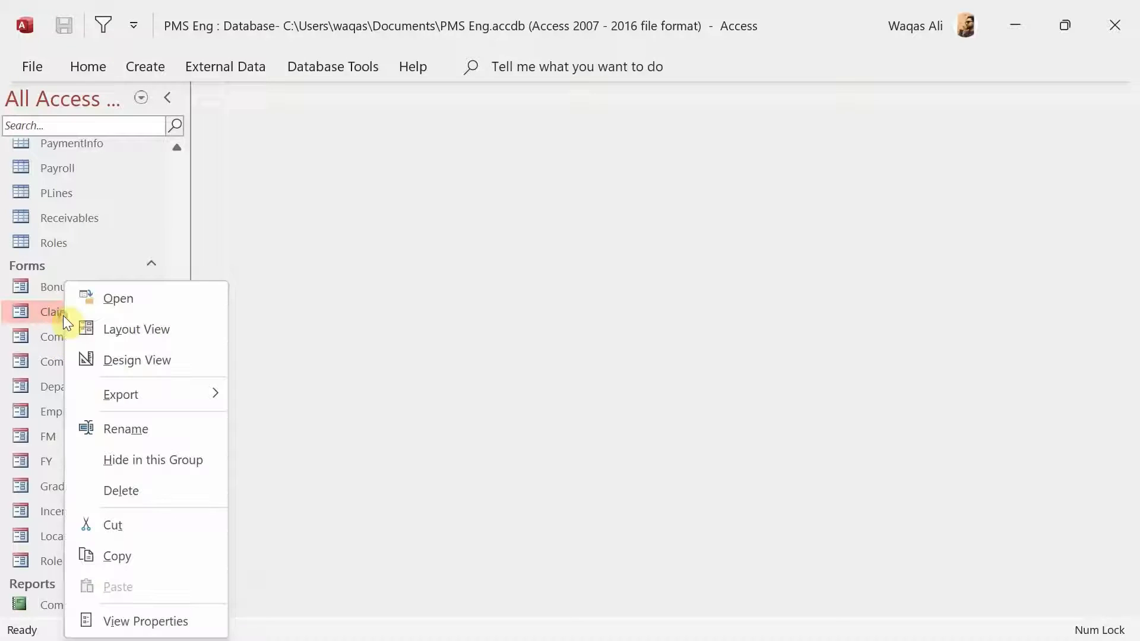
click(111, 557)
key(ctrl+v)
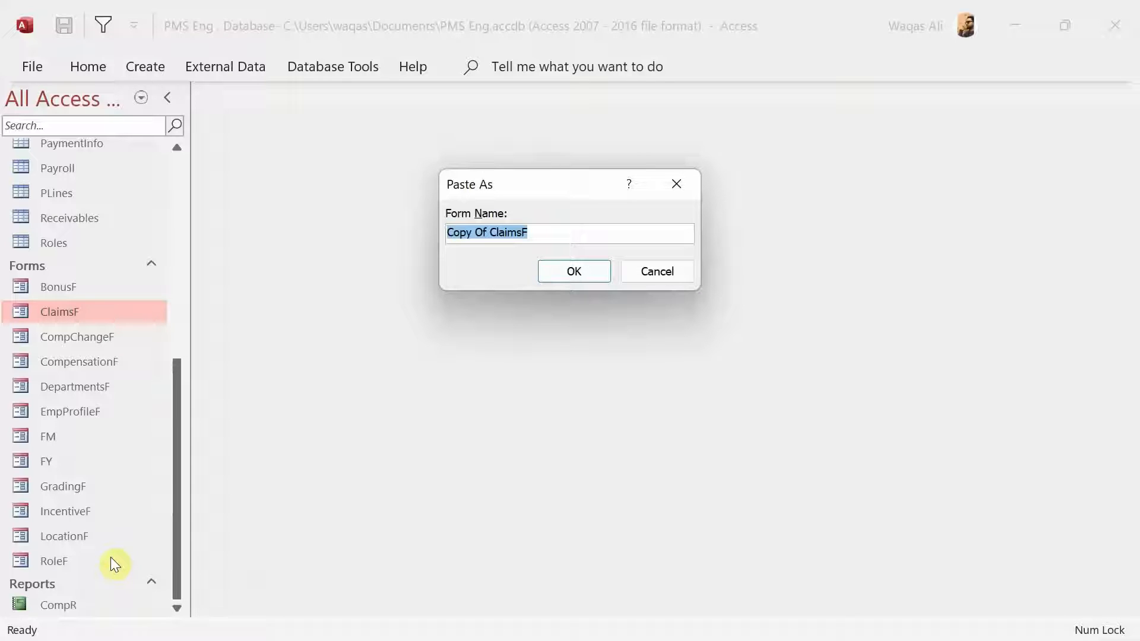
text(LeaveF)
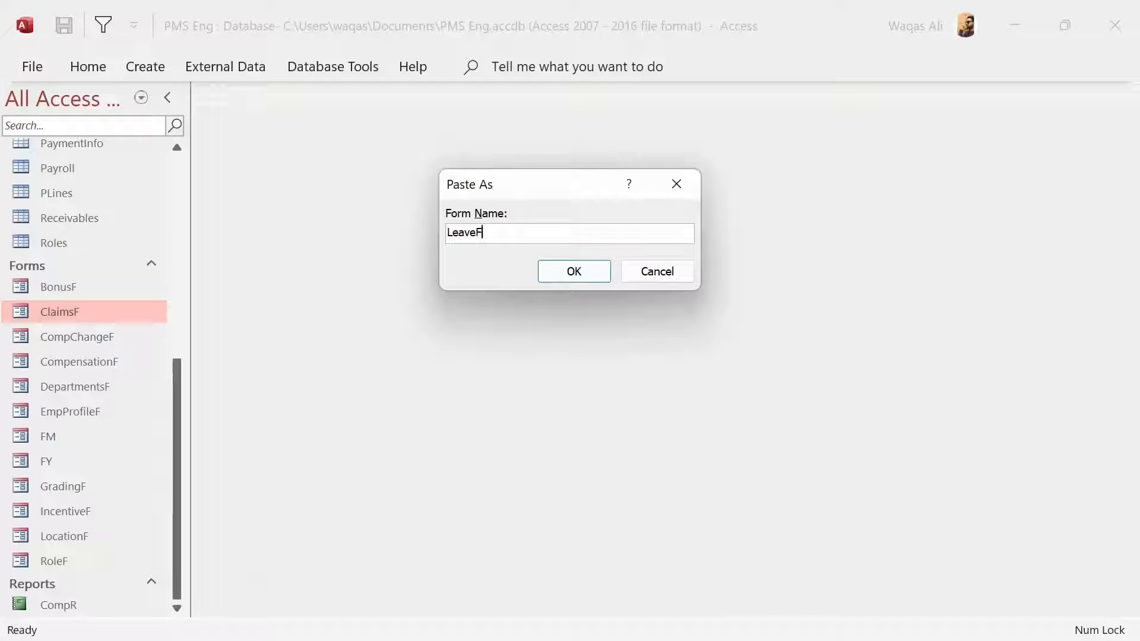
key(Return)
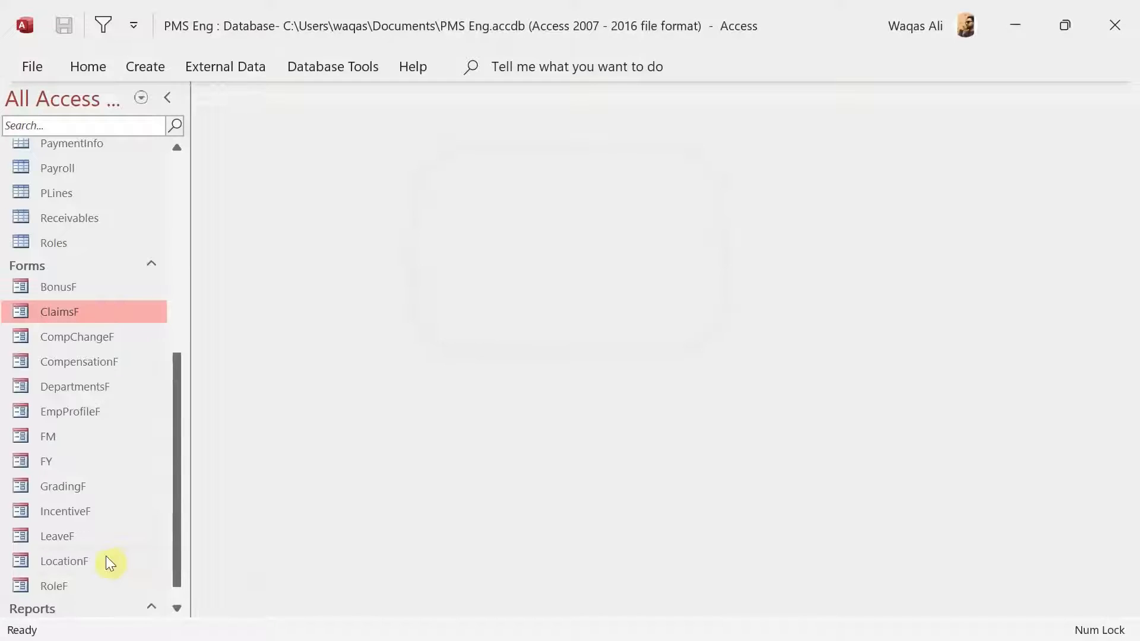
Open the LeaveF form in Design View and delete all claim labels and fields from its Detail section
click(64, 543)
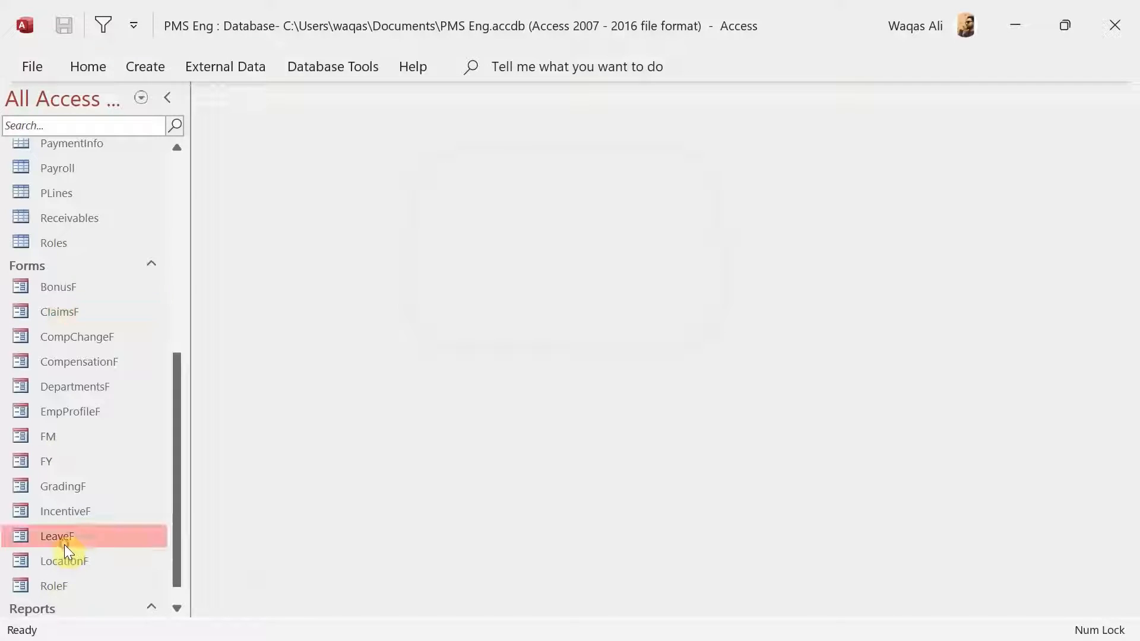
right_click(64, 544)
click(129, 265)
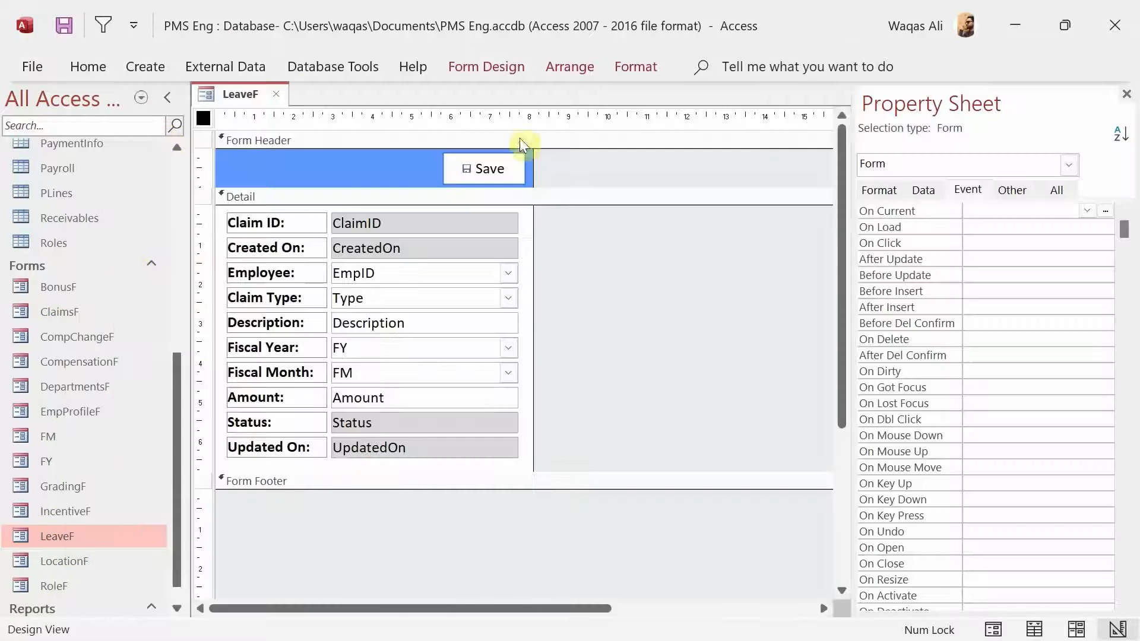
click(592, 202)
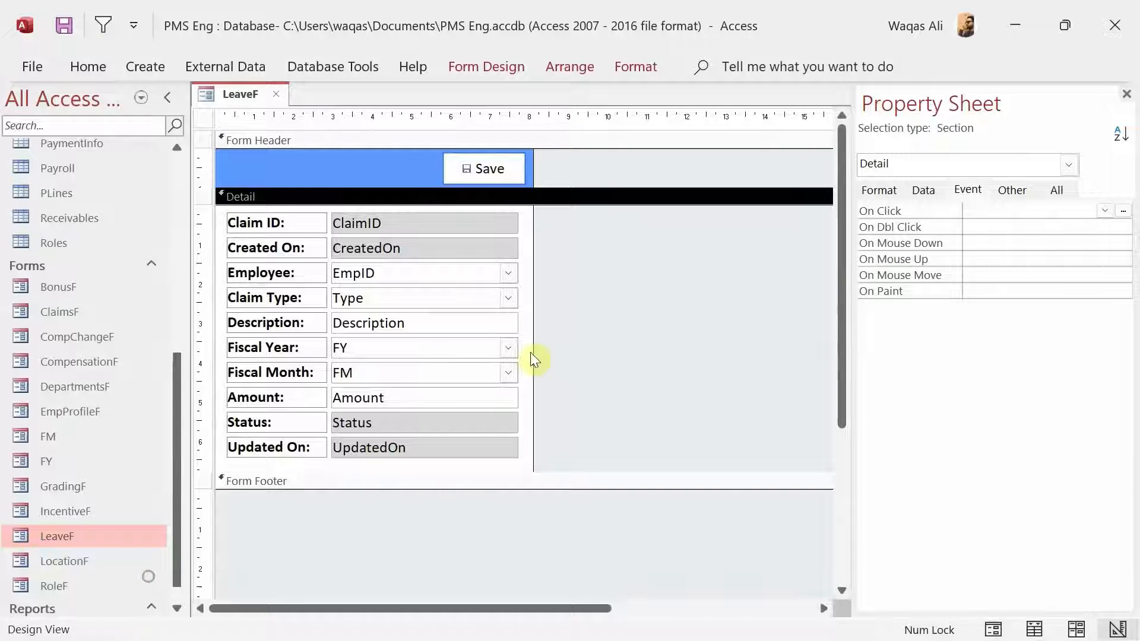
drag(575, 221, 127, 571)
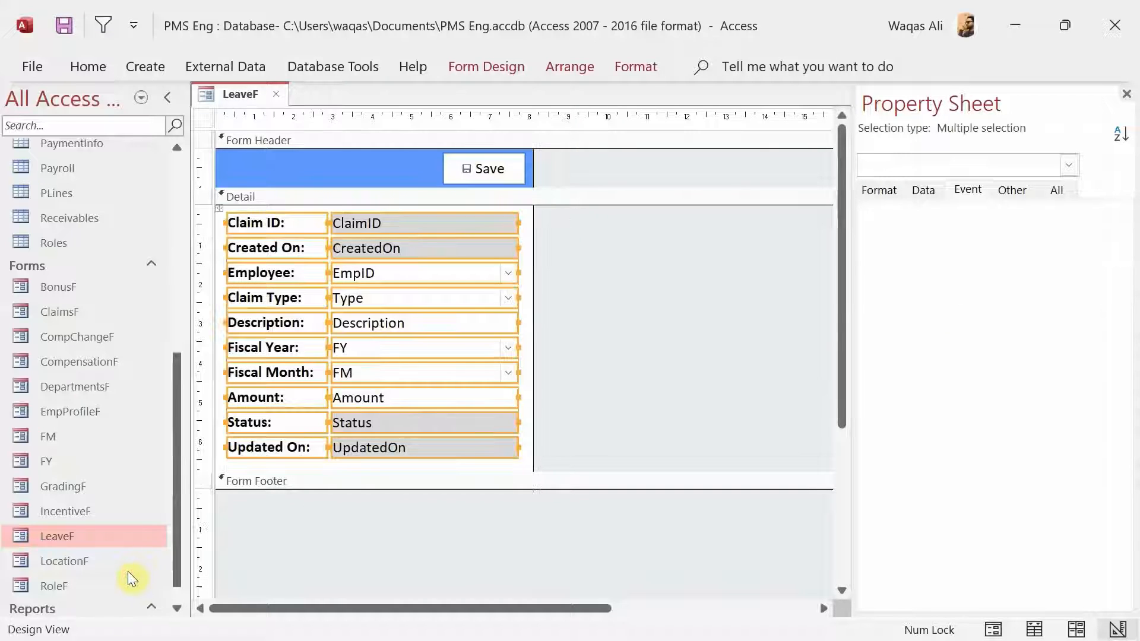
key(Delete)
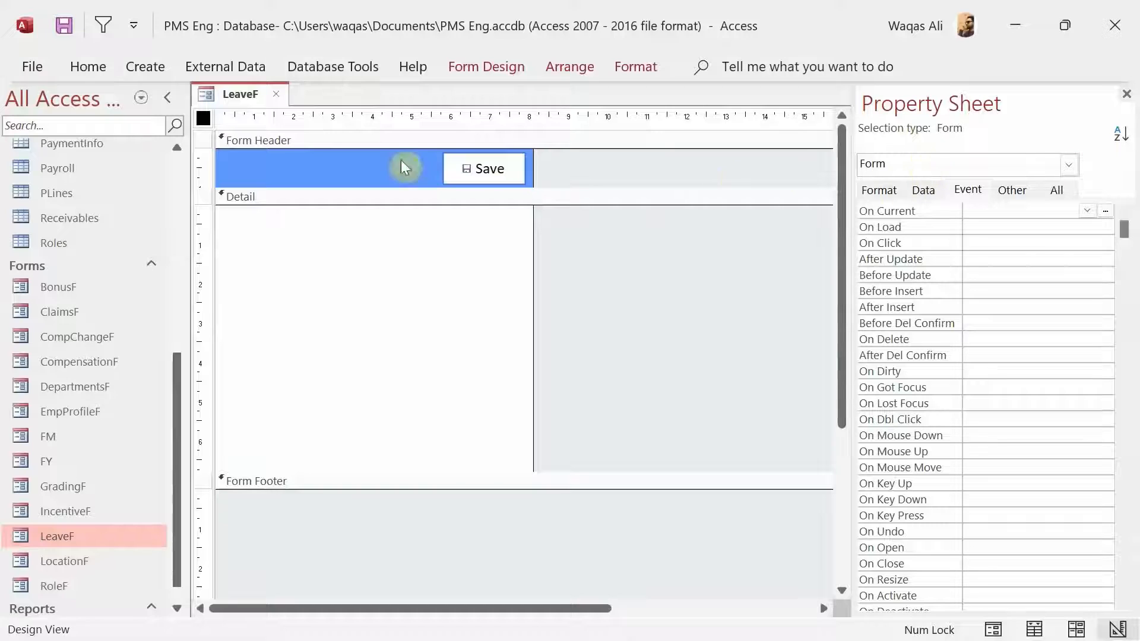
Set the form's caption to "Manage Leave Information" and its record source to LeaveEntry
click(883, 192)
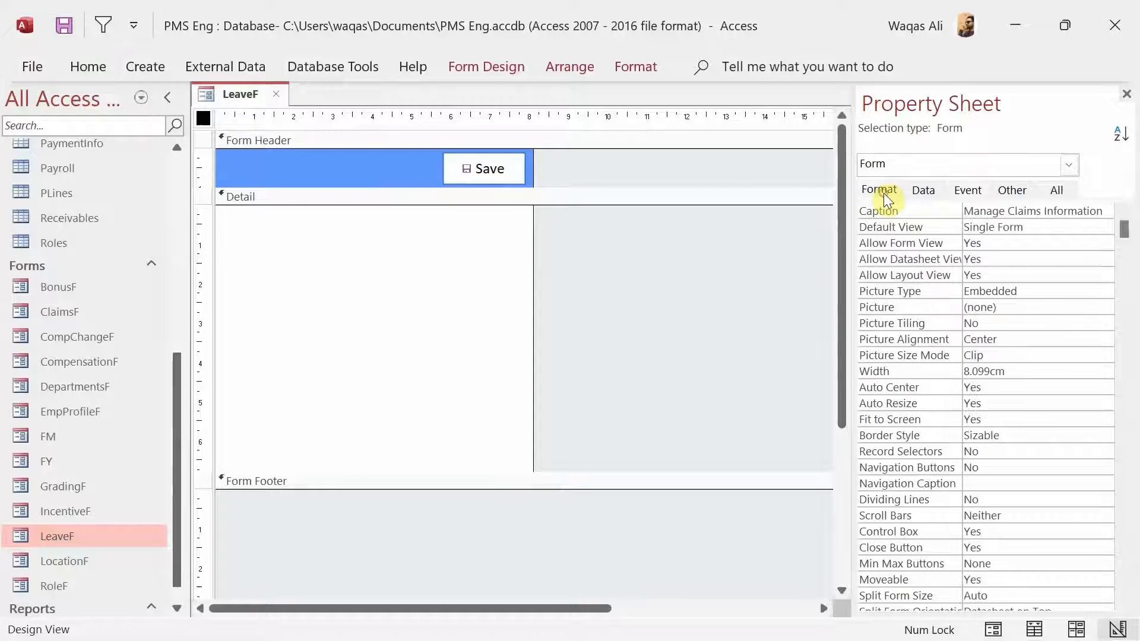
double_click(1032, 212)
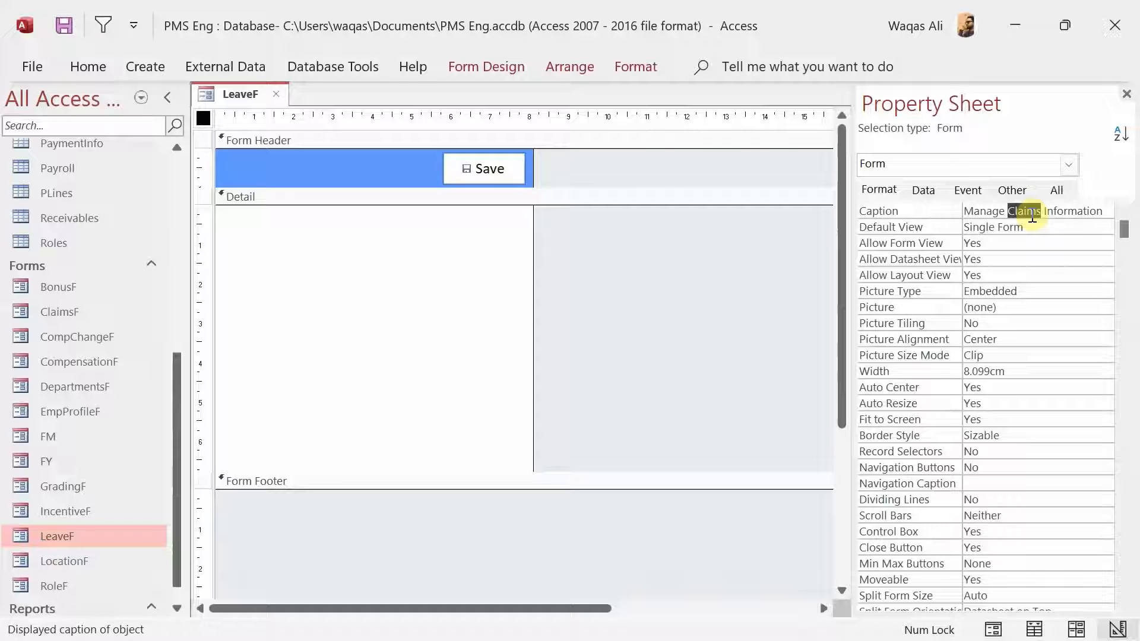
text(Leave)
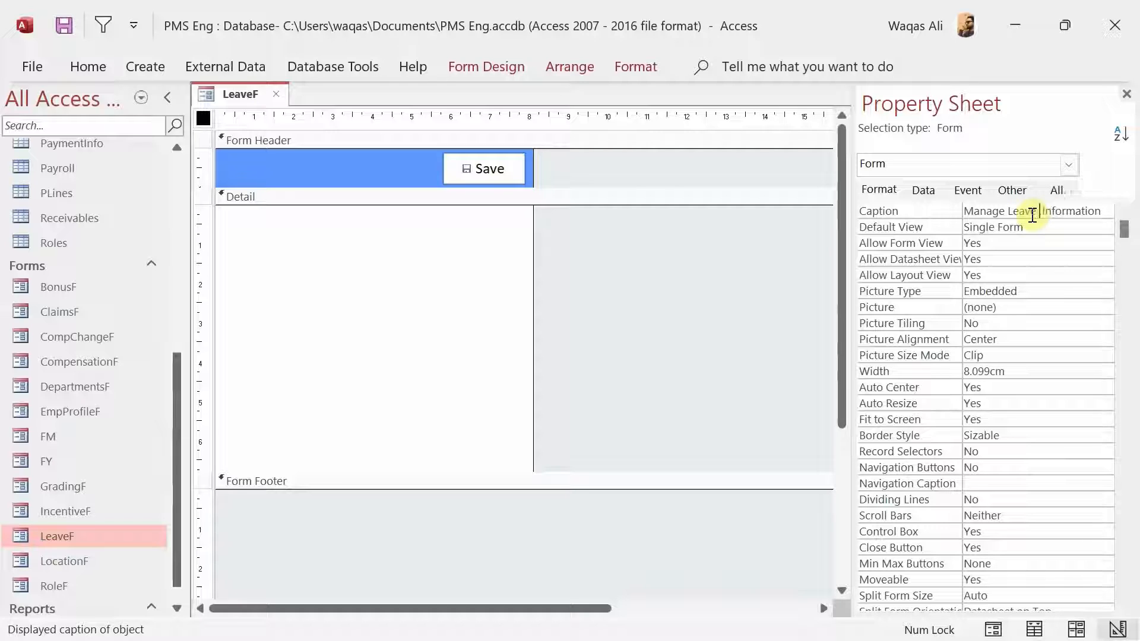
key(Tab)
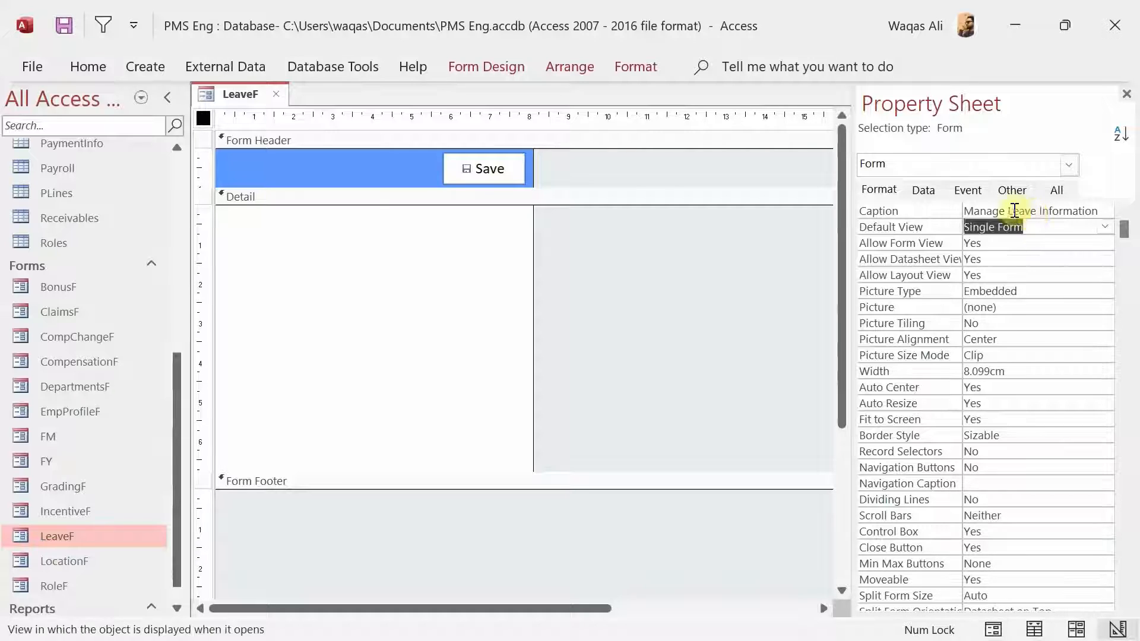
click(934, 191)
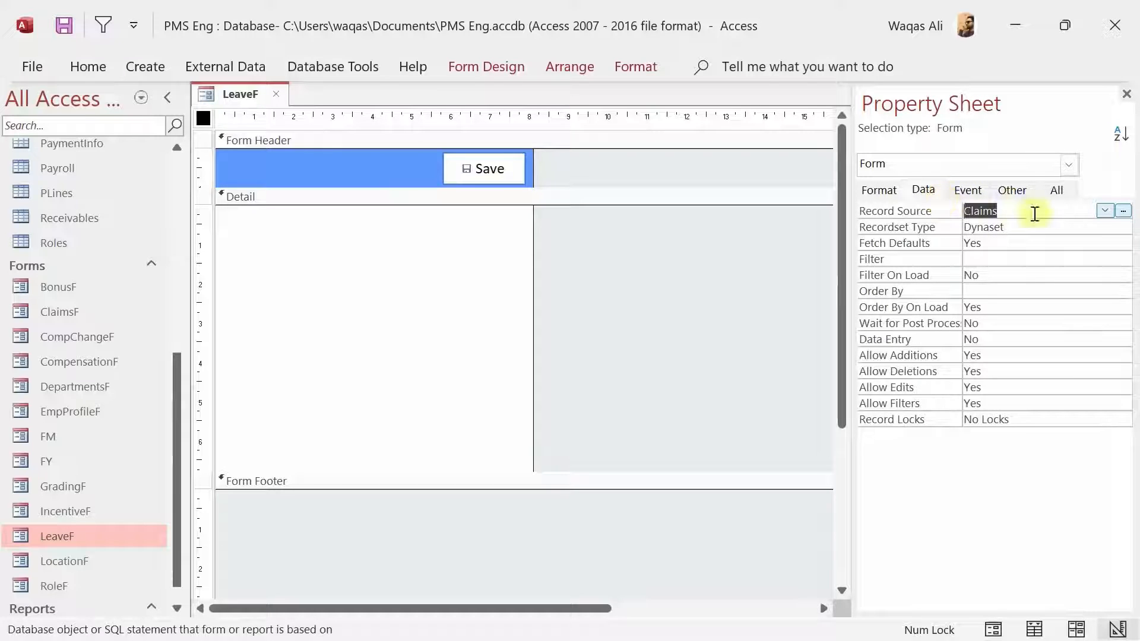
click(1105, 211)
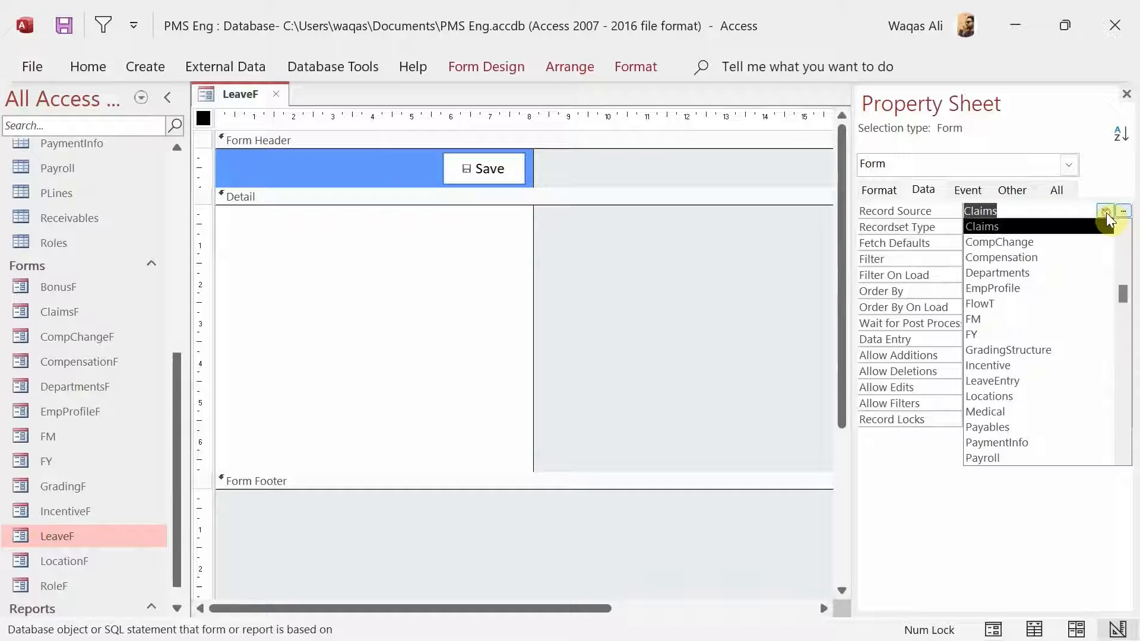
click(1070, 387)
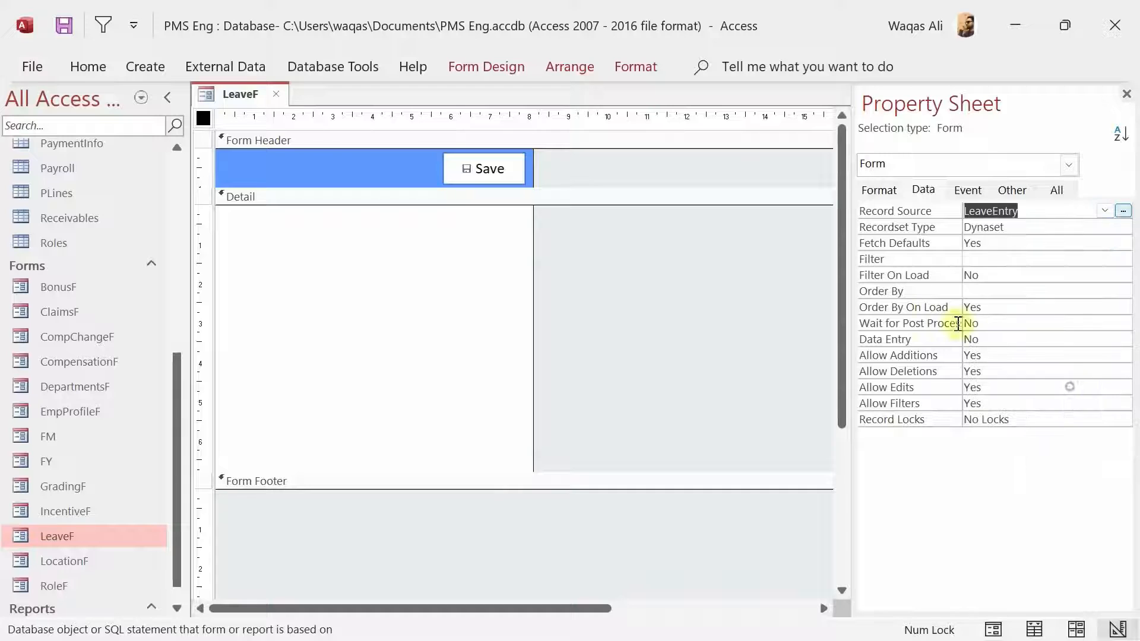
Add all existing LeaveEntry fields, from LeaveID to UpdatedOn, to the form's Detail section
click(525, 71)
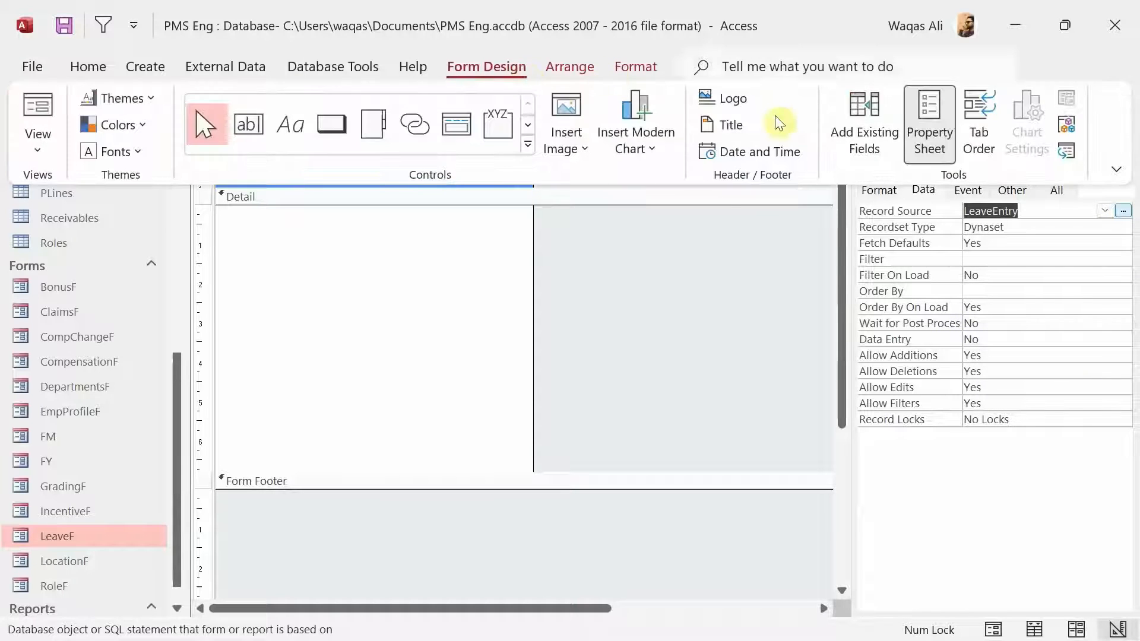
click(862, 148)
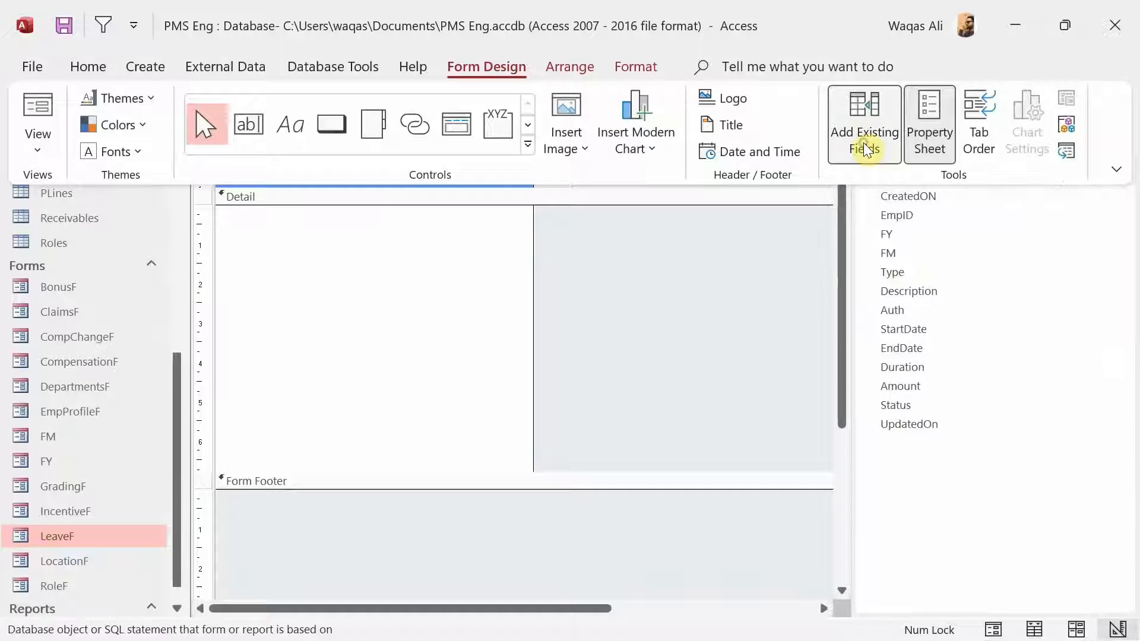
click(898, 216)
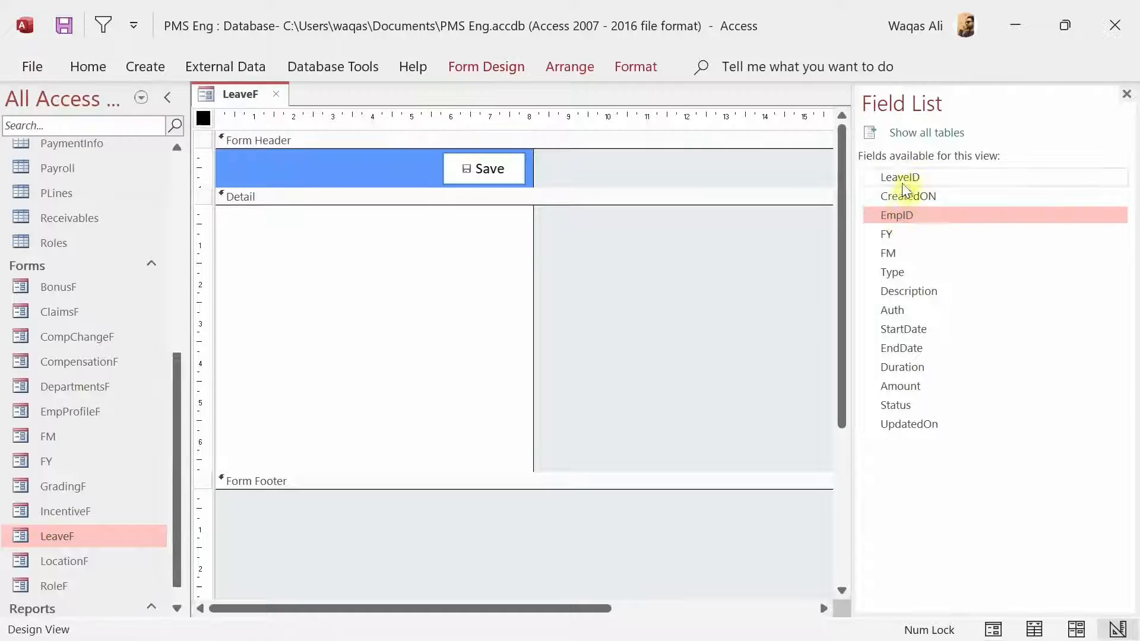
click(899, 196)
click(899, 177)
key(ctrl+a)
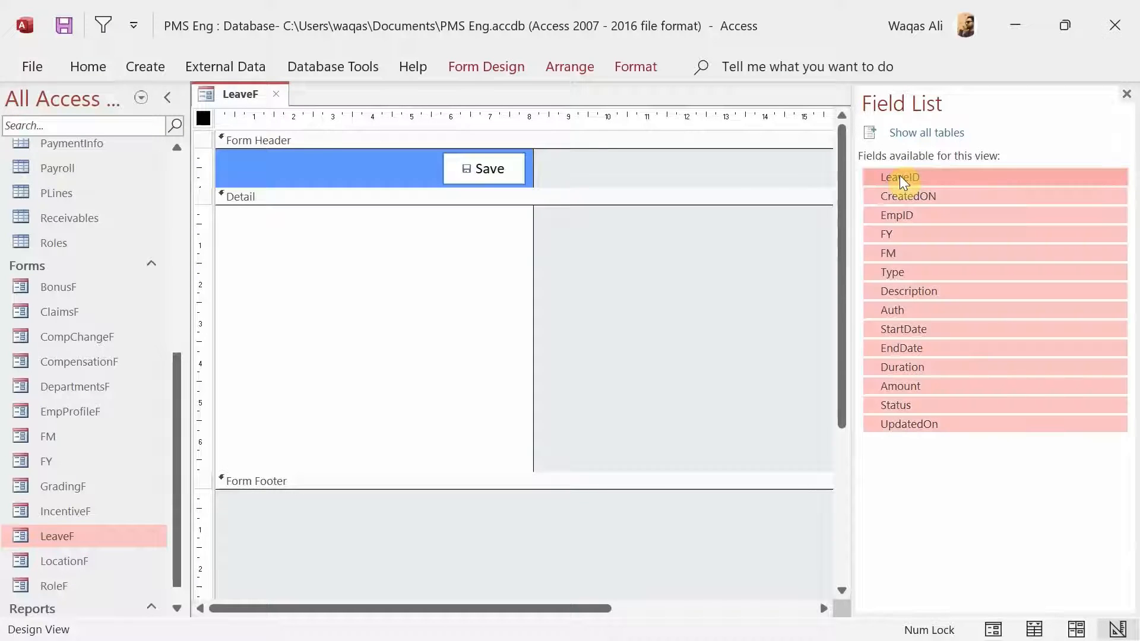
drag(899, 177, 349, 229)
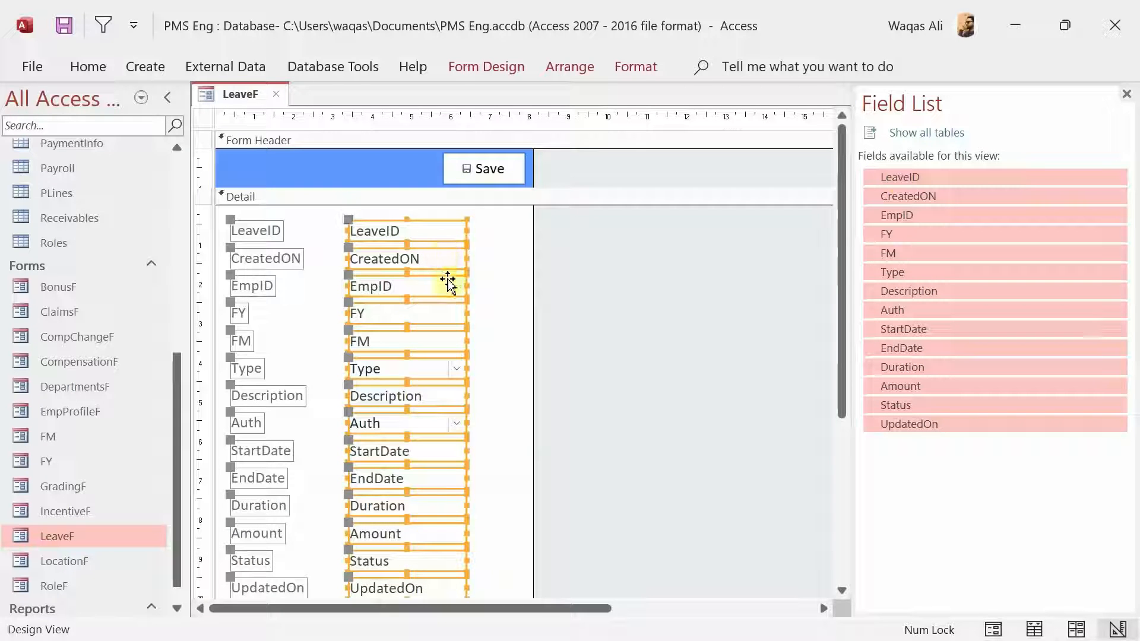
Arrange the added fields in a stacked layout and set the font colour of their labels and boxes to black
right_click(446, 279)
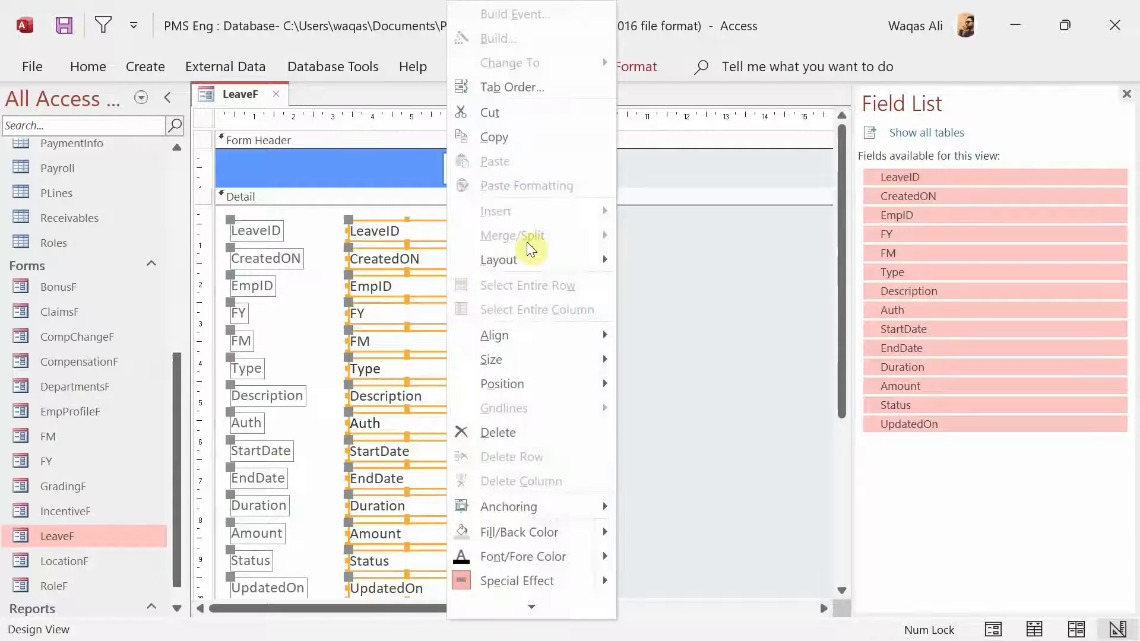
mouse_move(529, 261)
click(670, 290)
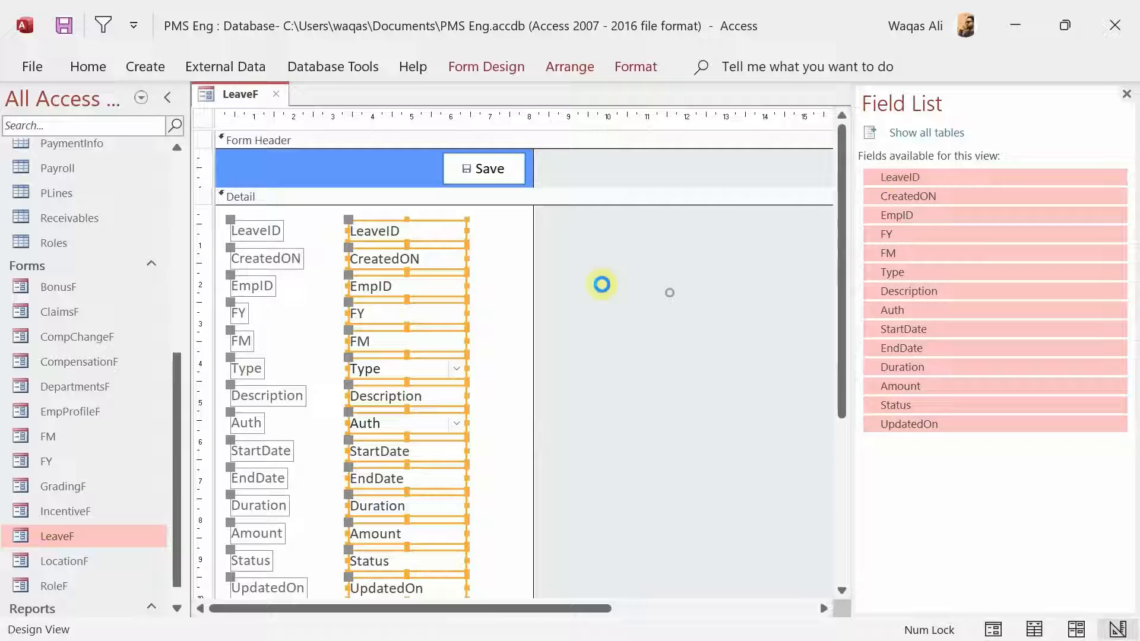
click(83, 75)
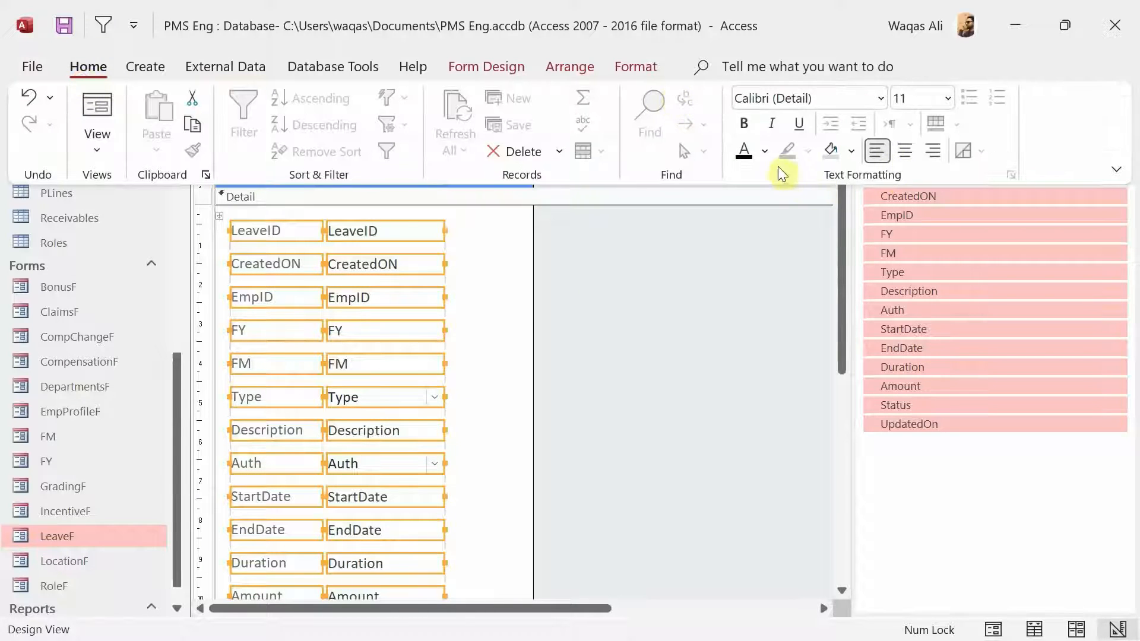
click(765, 150)
click(757, 244)
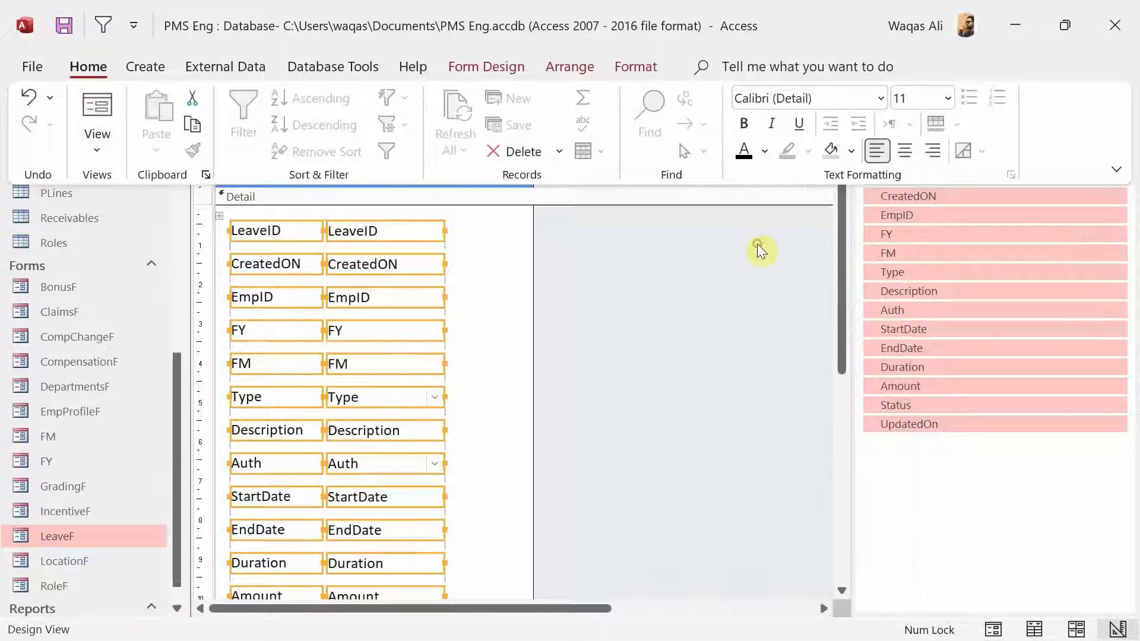
Reduce the control padding of the stacked layout so its rows sit closer together
click(554, 66)
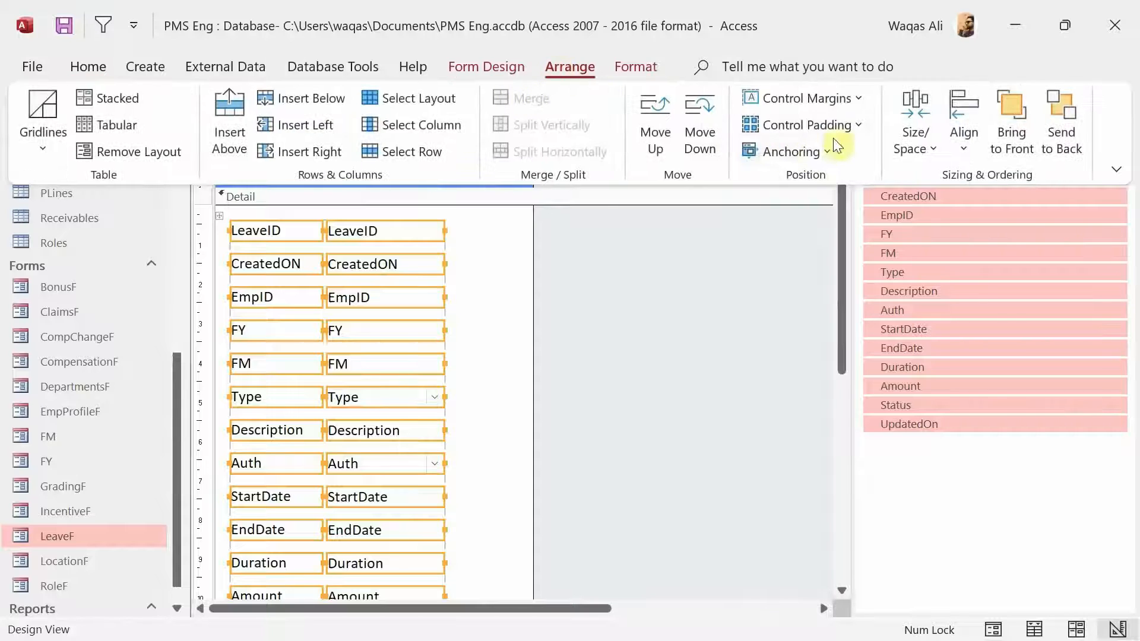
click(833, 134)
click(813, 233)
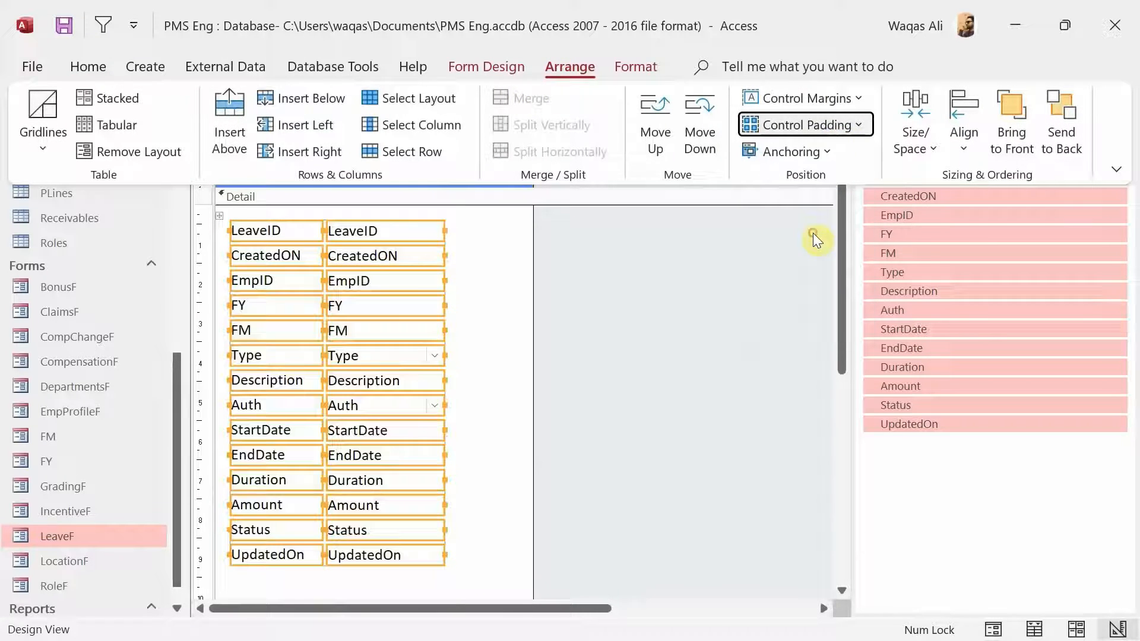
Shift the stacked layout slightly within the Detail section and widen the field boxes almost to the form's edge
click(379, 332)
drag(378, 334, 405, 323)
drag(479, 215, 407, 566)
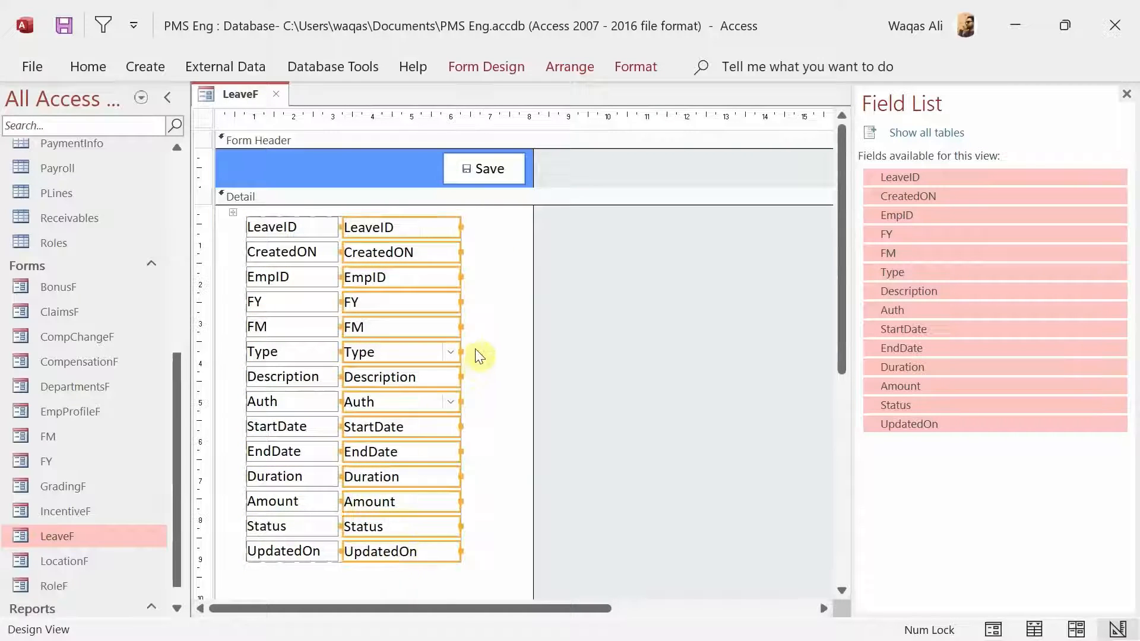
drag(458, 324, 514, 330)
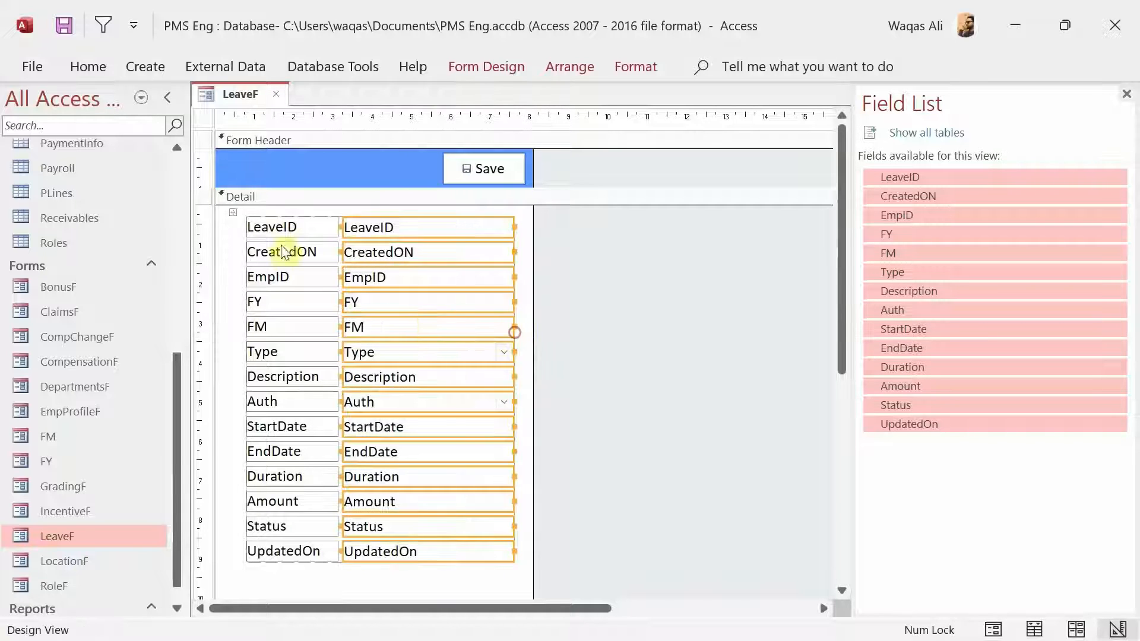
Widen the label column slightly toward the form's outer edge and make all its labels bold
click(270, 212)
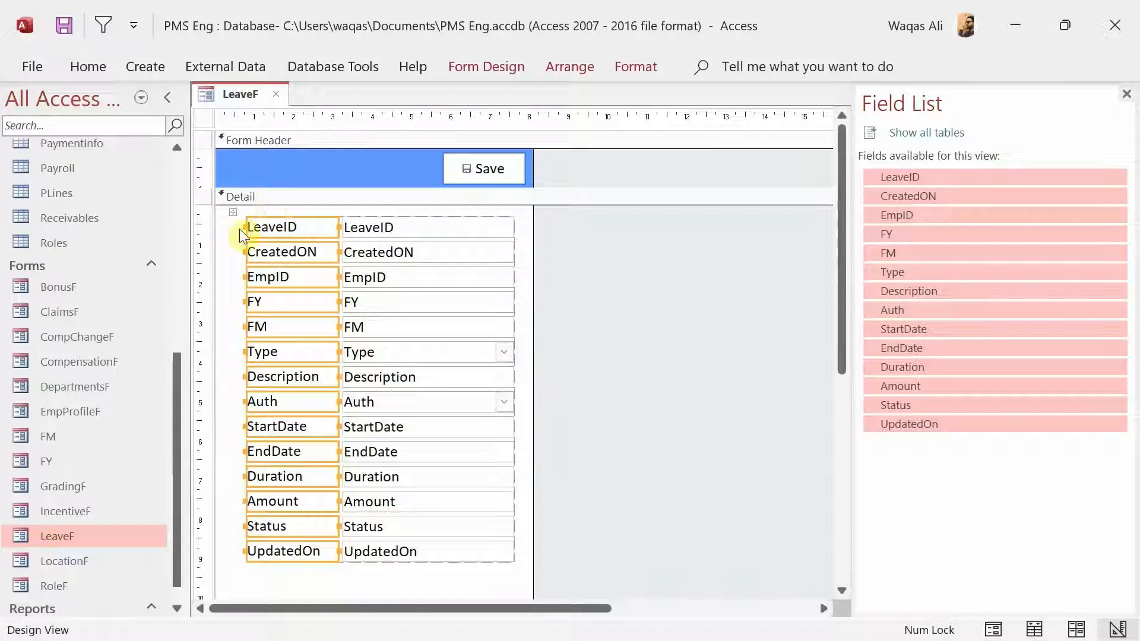
mouse_move(246, 227)
mouse_down()
mouse_move(223, 219)
mouse_move(233, 223)
mouse_up()
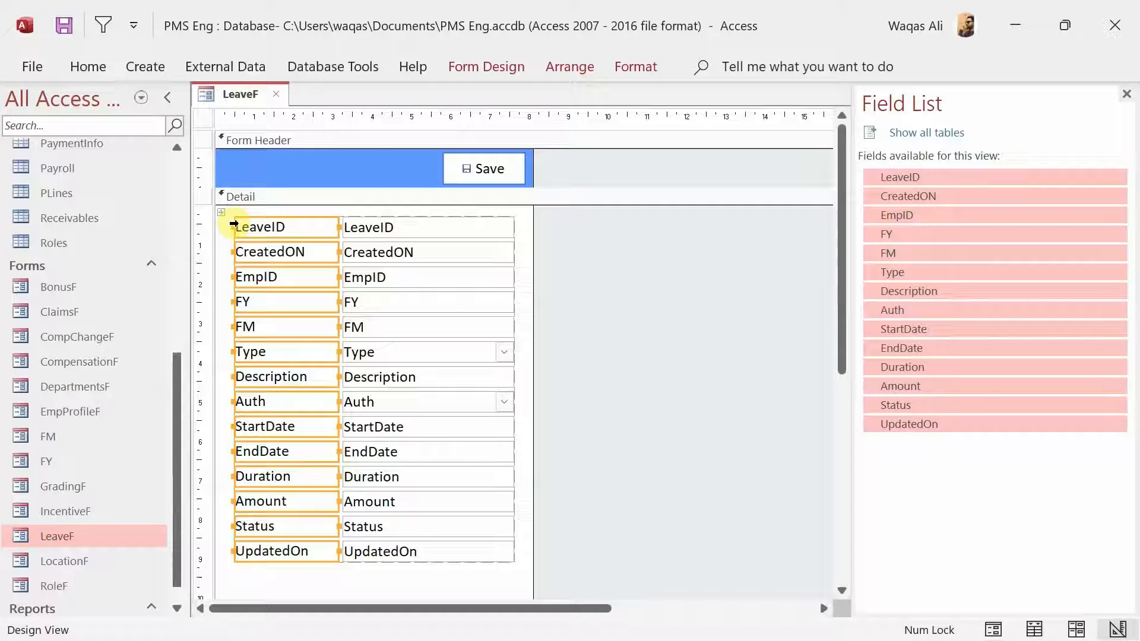
key(ctrl+b)
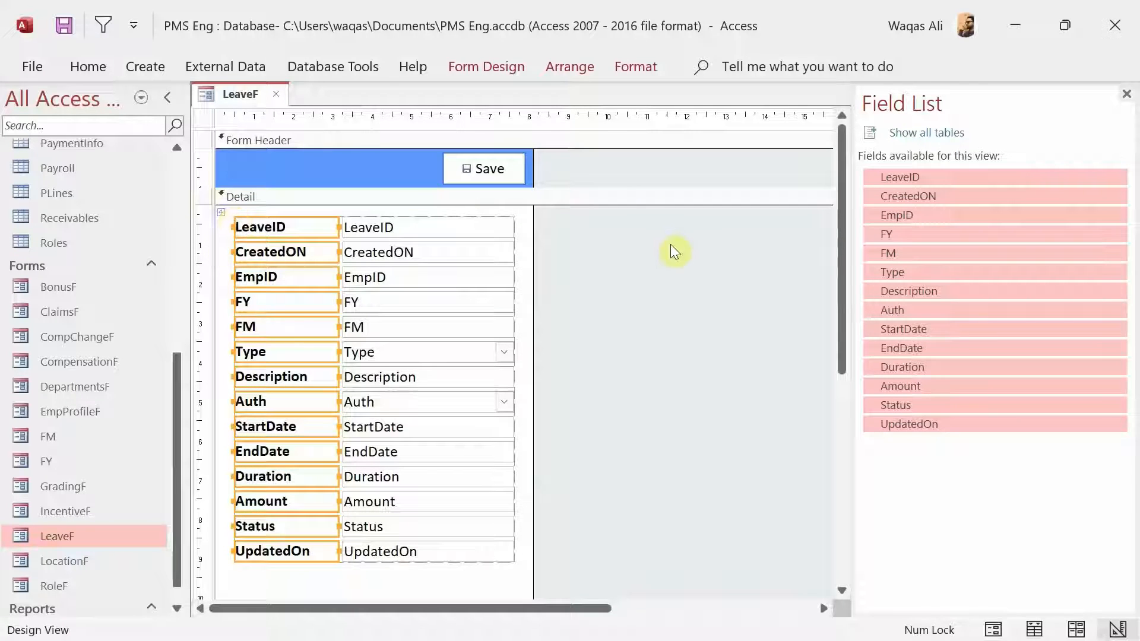
click(671, 247)
Relabel the LeaveID field as "Leave ID:" and the CreatedON field as "Created ON:"
click(290, 215)
click(301, 170)
click(286, 215)
click(229, 233)
click(286, 223)
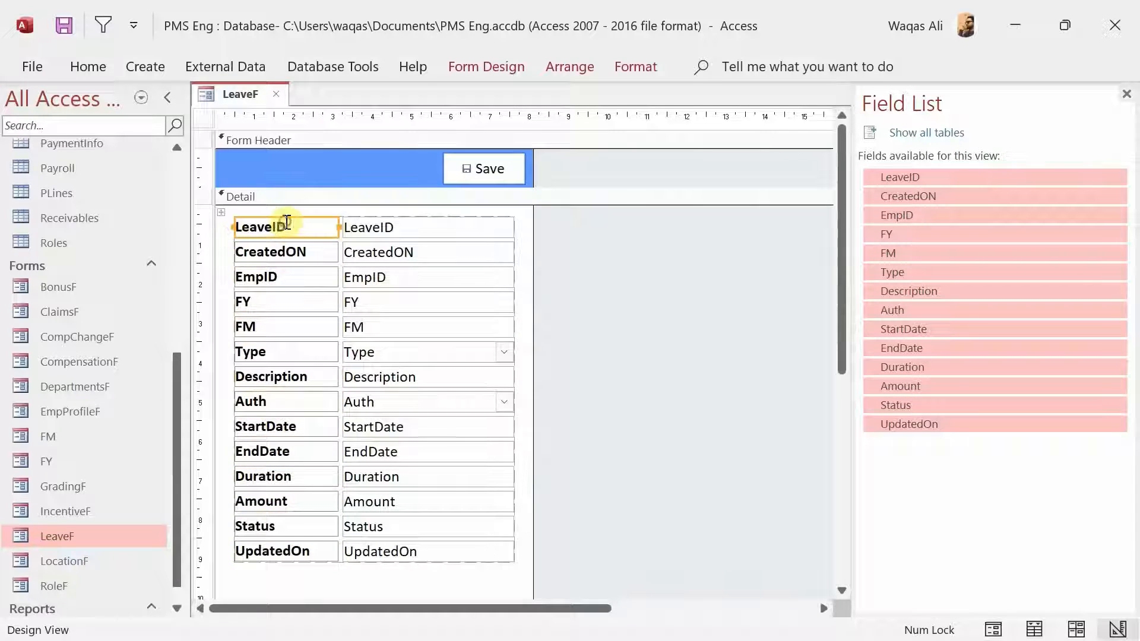
click(278, 224)
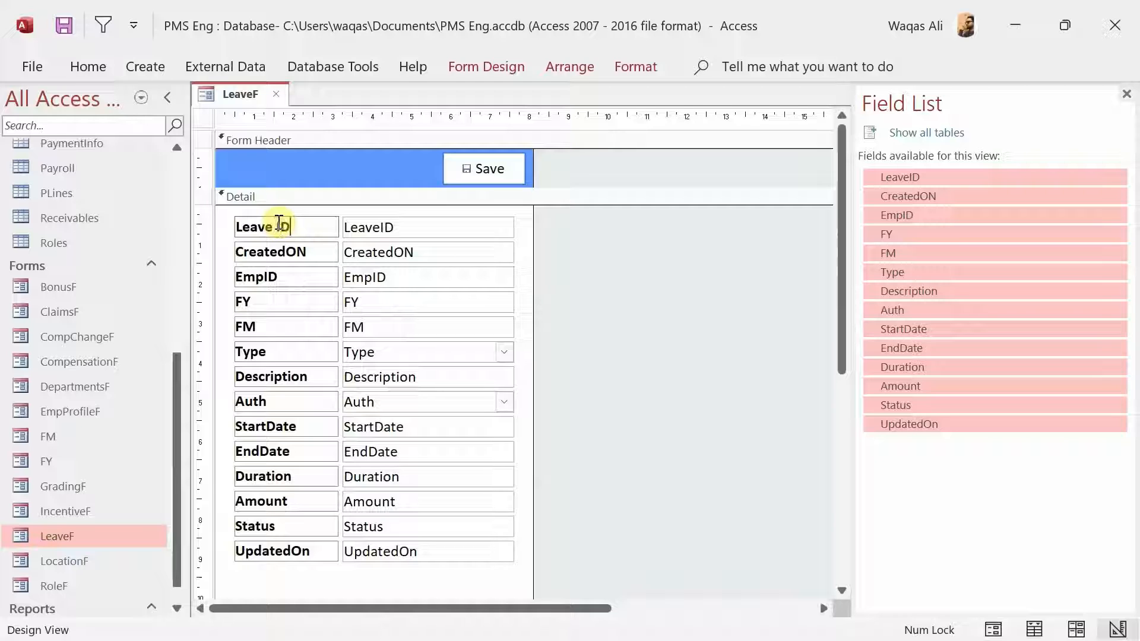
text(:)
key(Return)
click(289, 250)
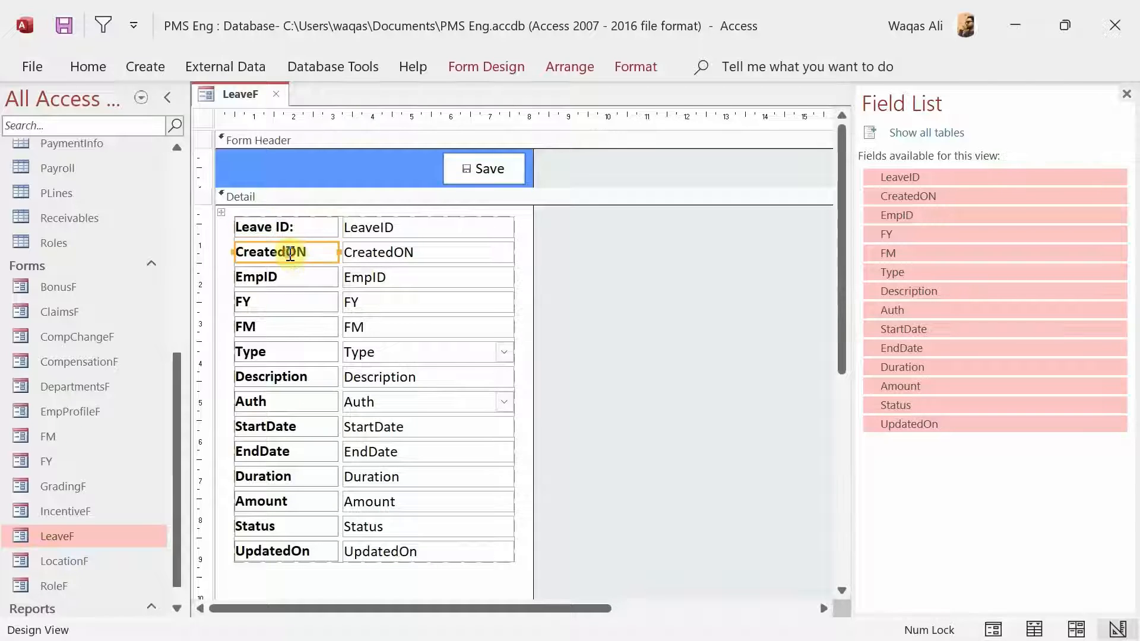
click(289, 252)
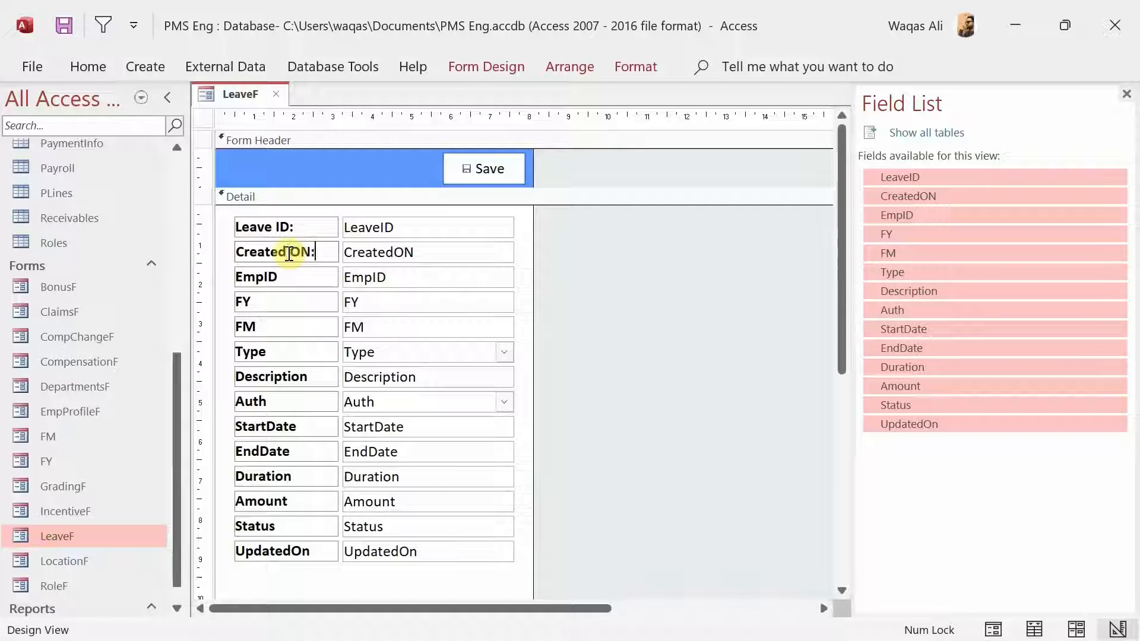
key(Return)
Change the caption of the EmpID field's label to "Employee:"
click(280, 279)
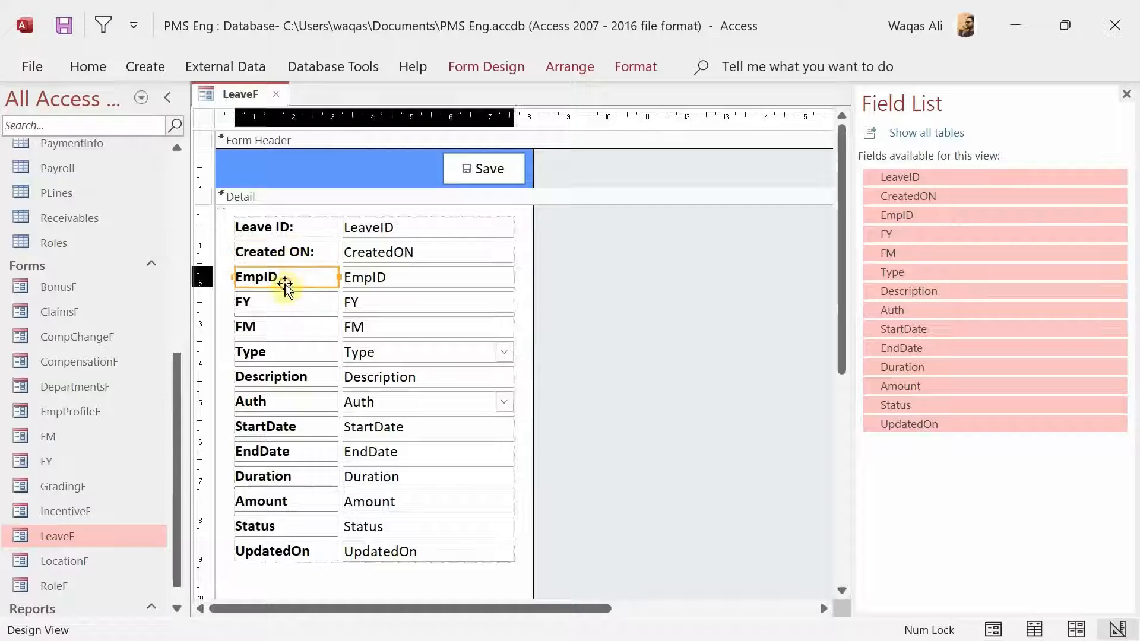
click(295, 278)
drag(295, 278, 211, 279)
text(EMployee:)
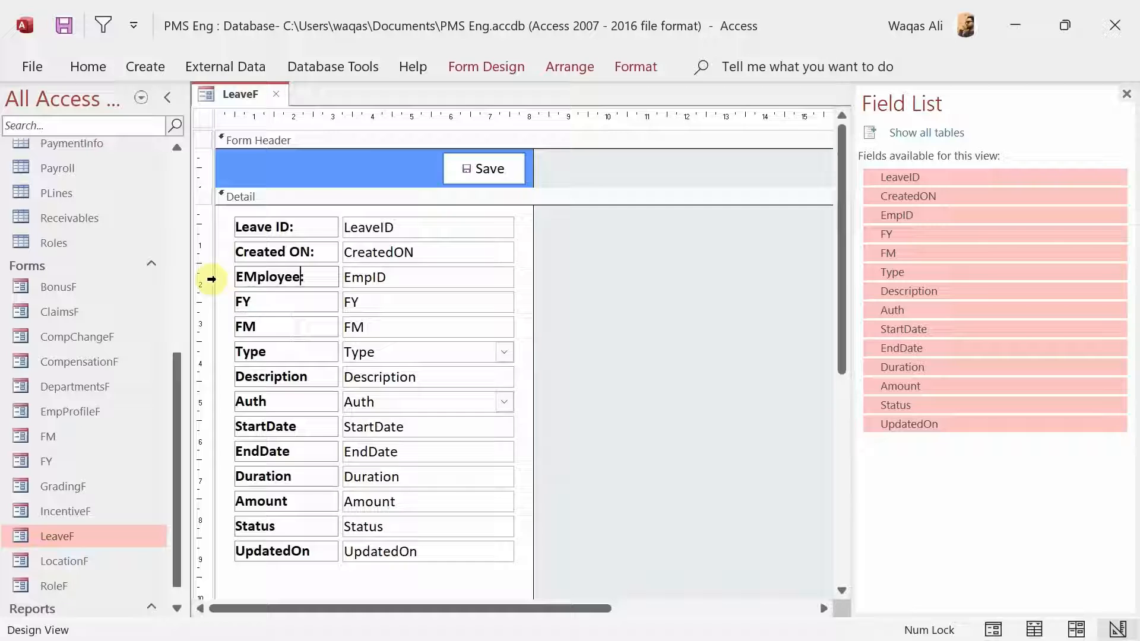
key(Delete)
text(m)
key(Return)
Relabel the FY field as "Fiscal Year:" and the FM field as "Fiscal Month:"
double_click(285, 300)
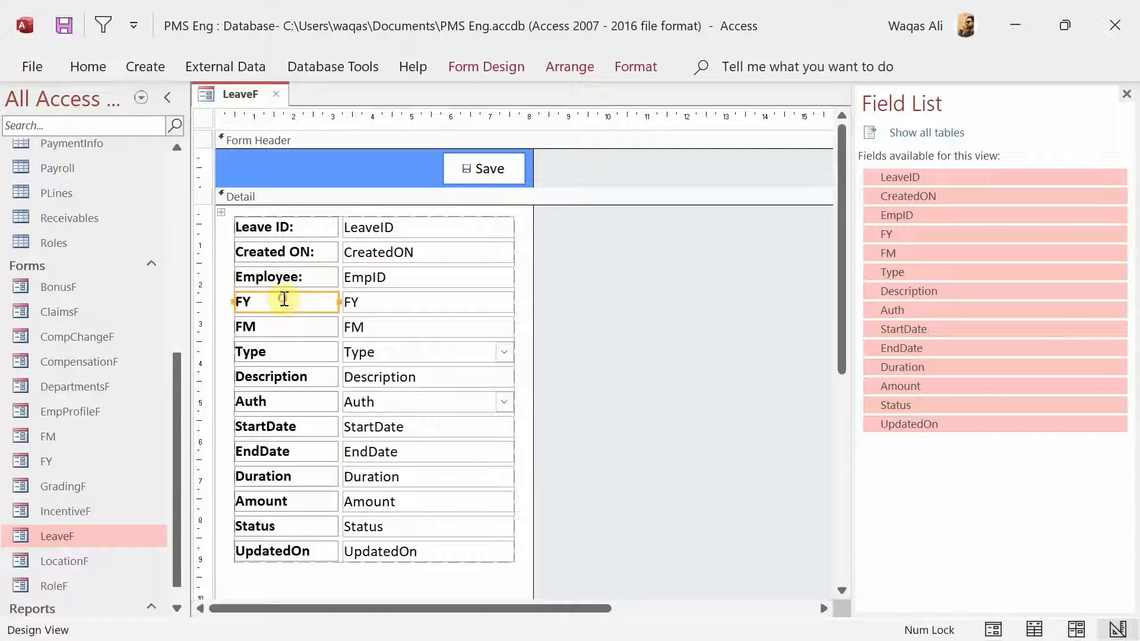
click(282, 298)
key(BackSpace)
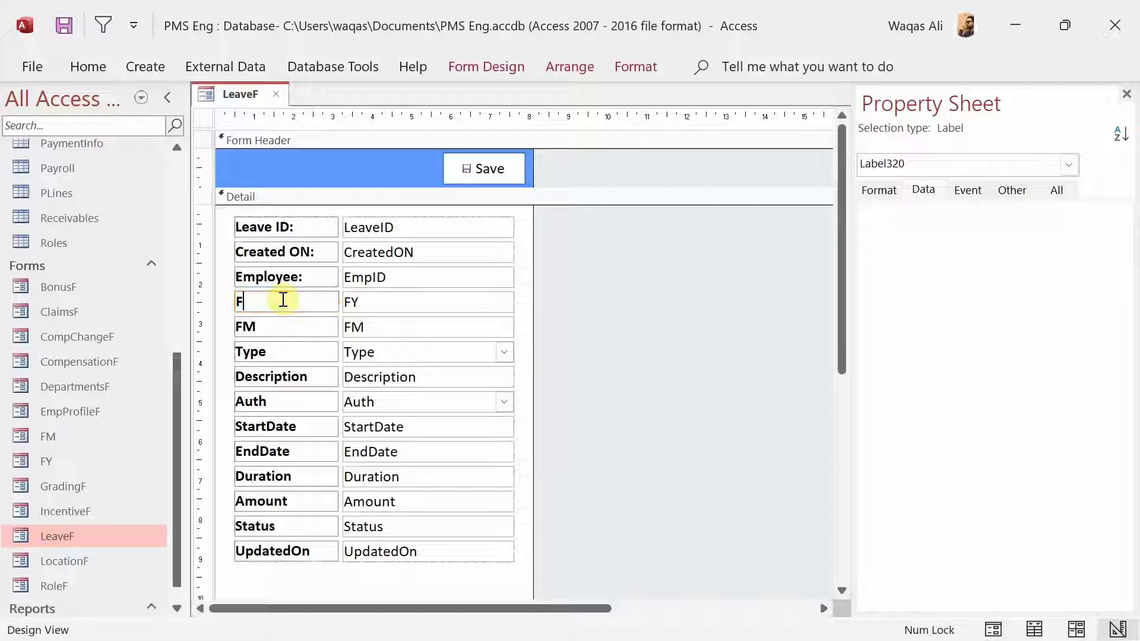
text(iscal Year:)
key(Return)
click(265, 323)
click(270, 325)
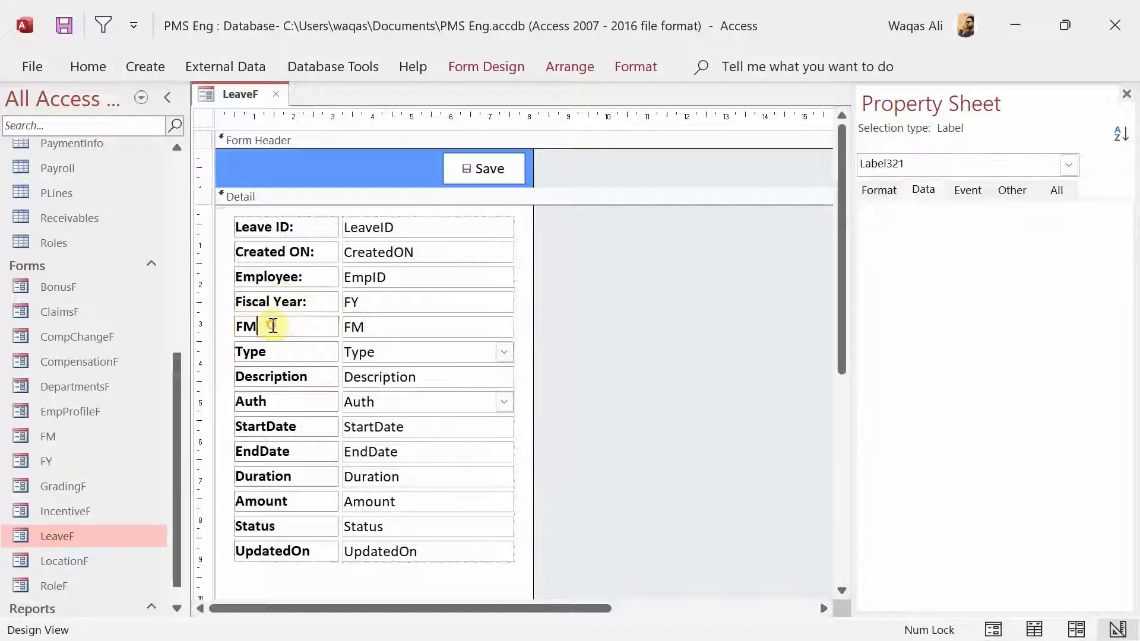
key(BackSpace)
text(iscal Month:)
key(Return)
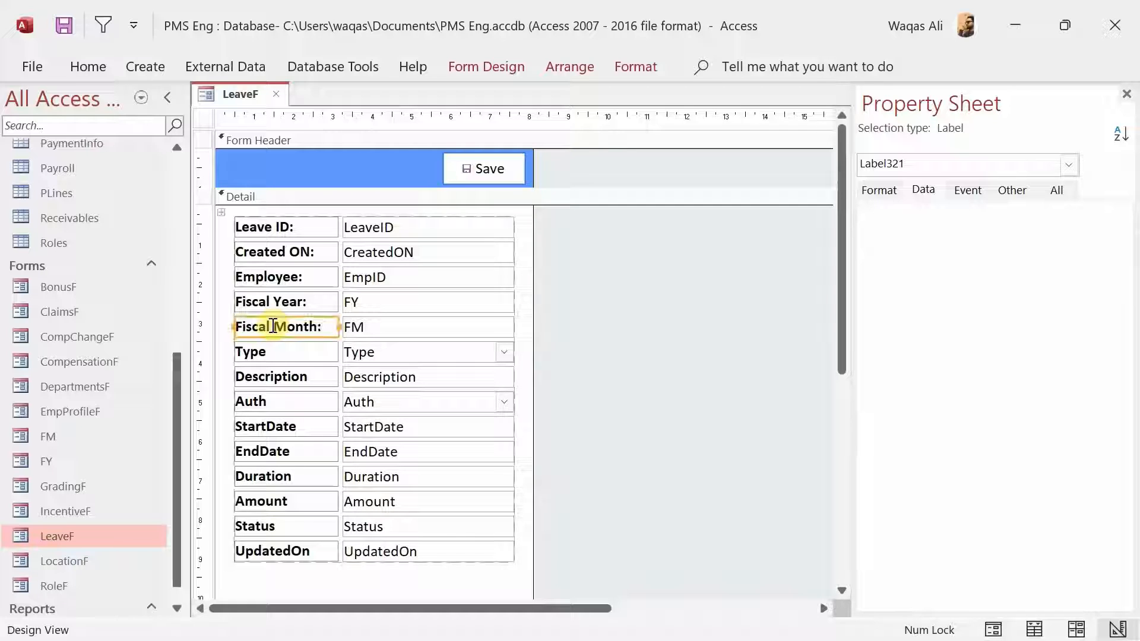
Change the Type label to "Leave Type:" and add a colon to the Description label
click(263, 356)
key(Left)
key(Left)
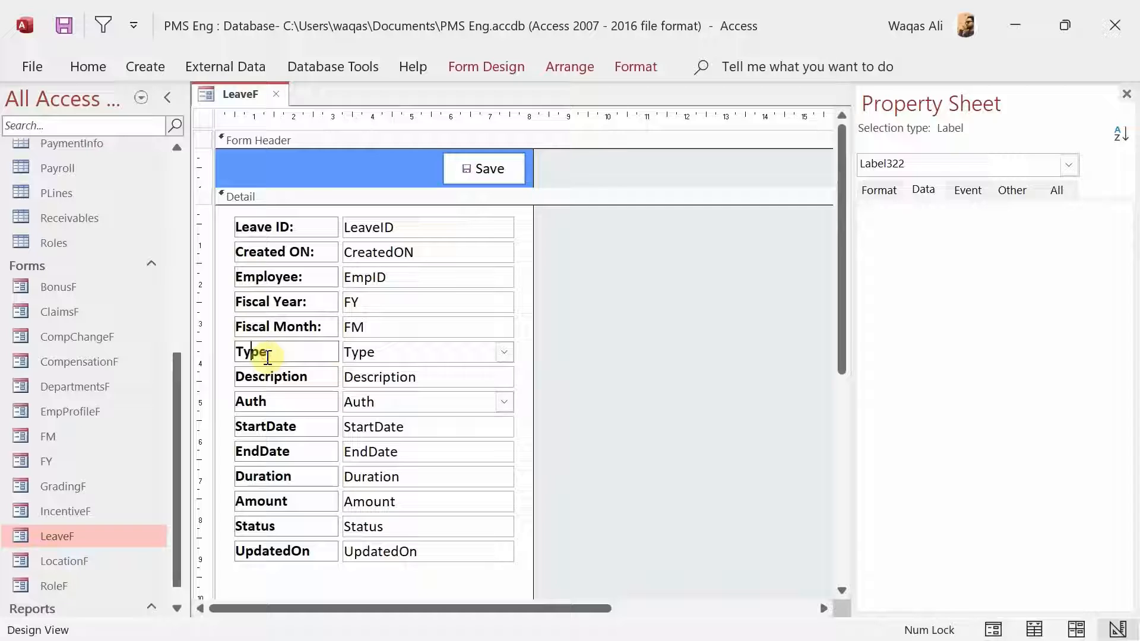
text(Leave)
key(Right)
text(:)
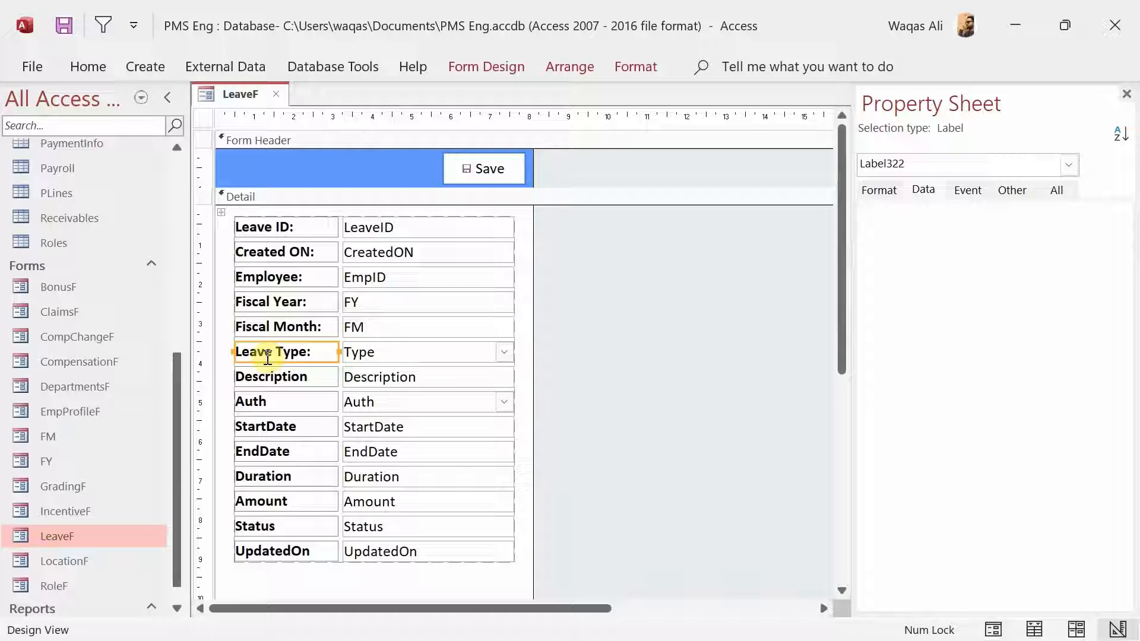
click(329, 377)
click(323, 378)
text(:)
key(Return)
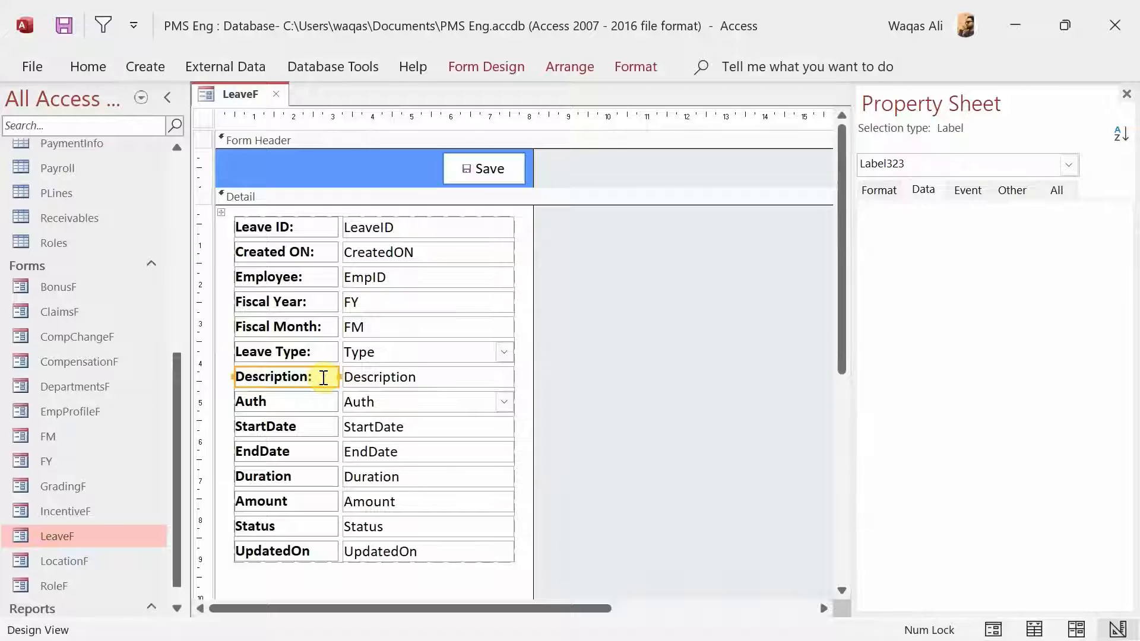
Change the caption of the Auth field's label to "Authorization:"
click(287, 401)
click(284, 401)
text(or)
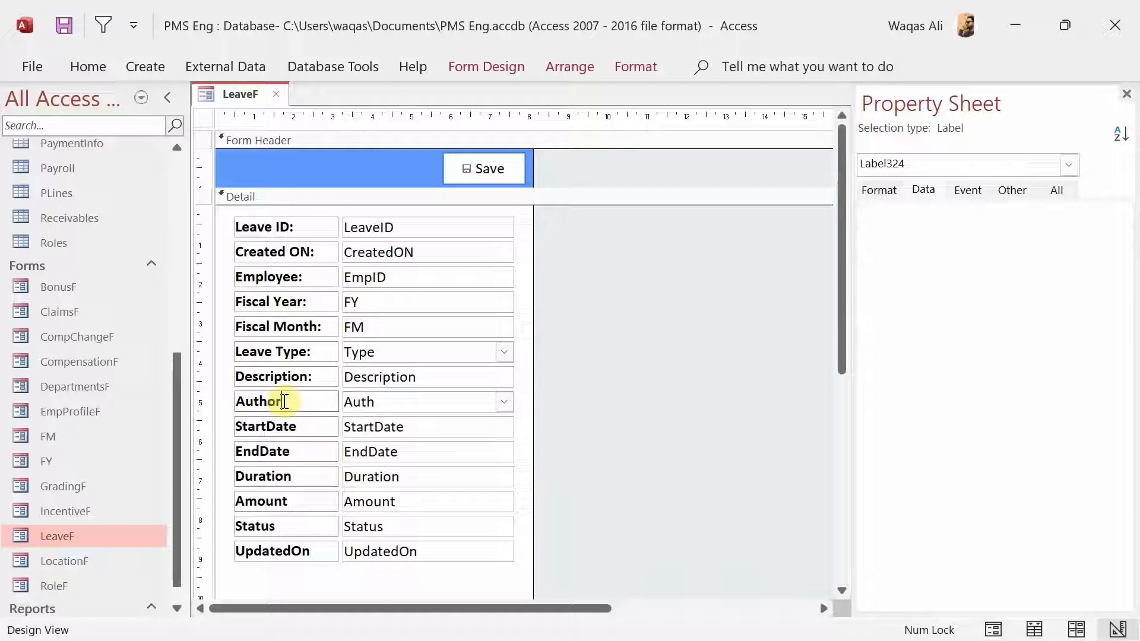
text(ization")
key(BackSpace)
text(:)
key(Return)
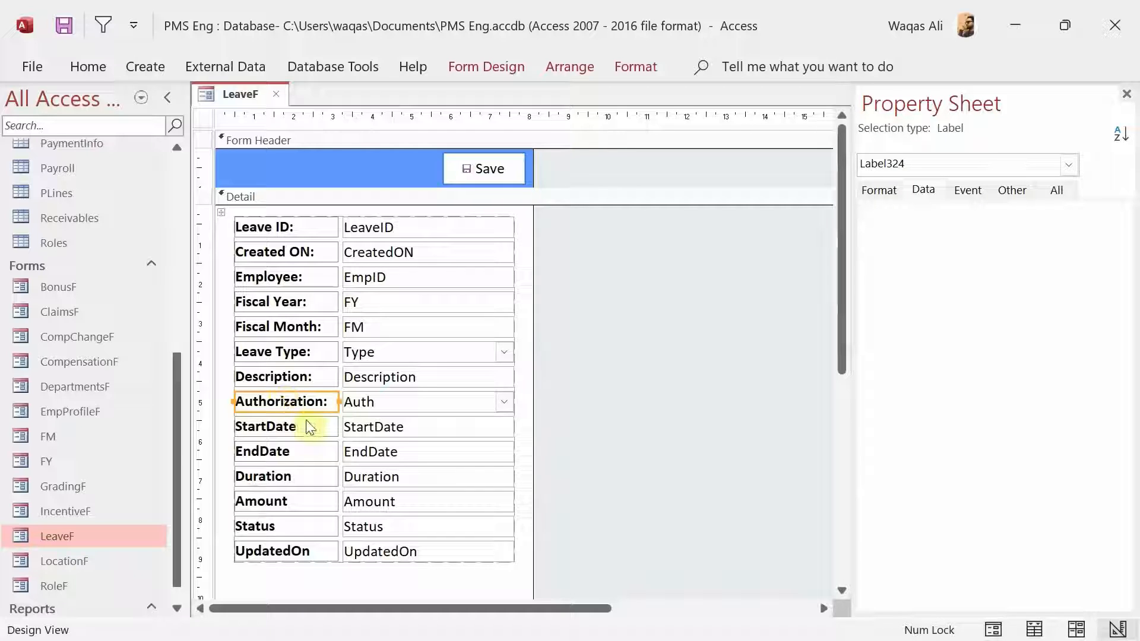
Relabel the StartDate field as "Start Date:" and the EndDate field as "End Date:"
click(309, 426)
click(270, 426)
click(310, 426)
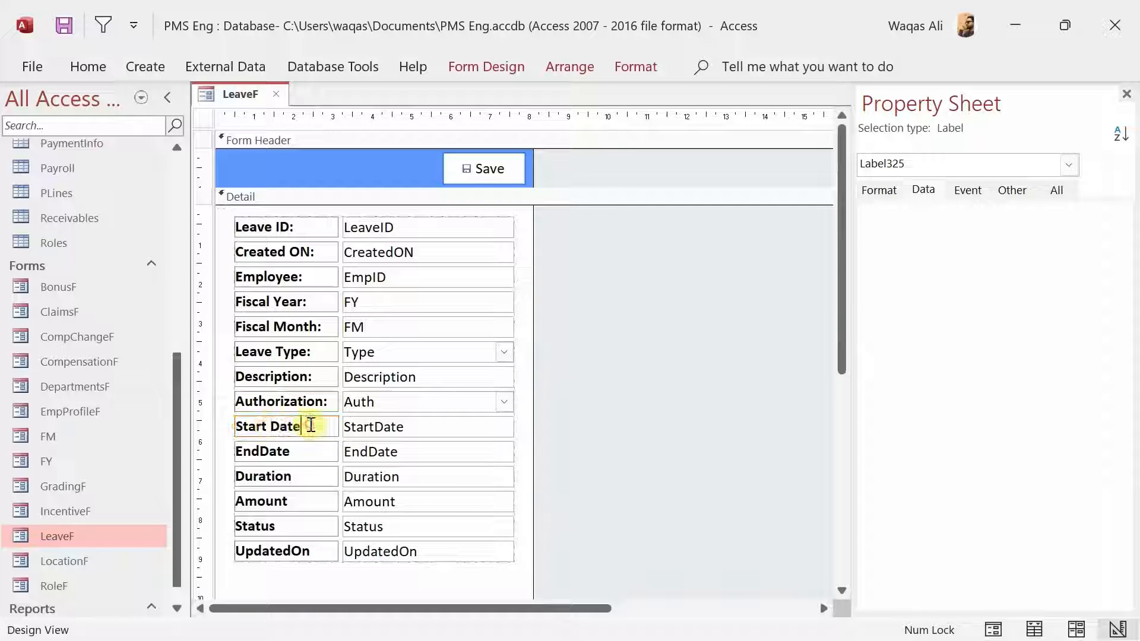
text(:)
click(293, 444)
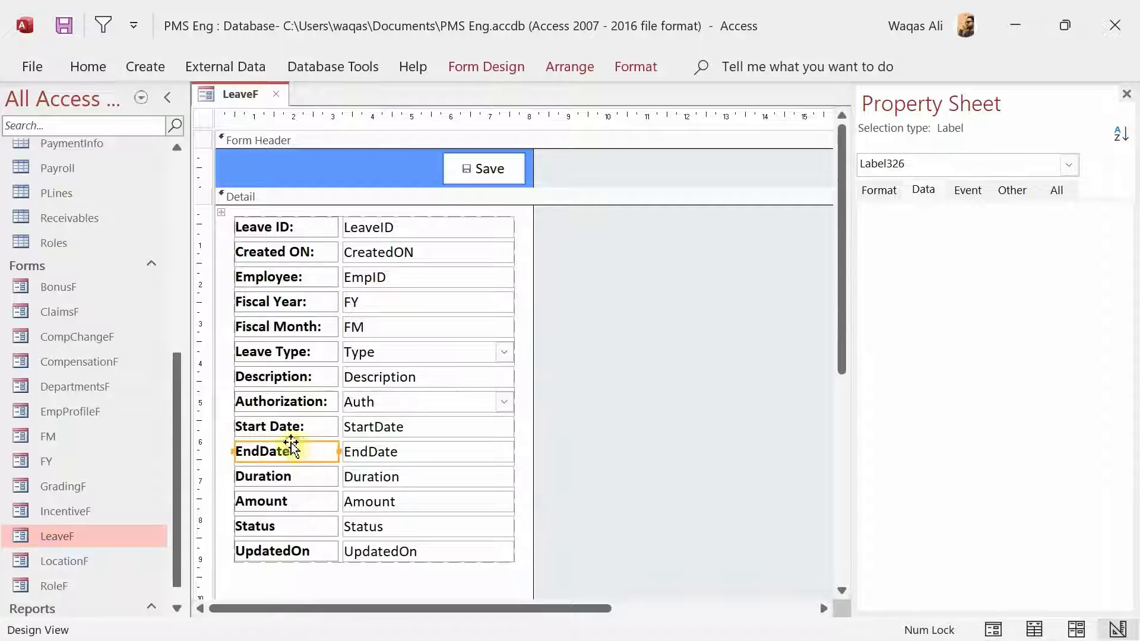
click(311, 436)
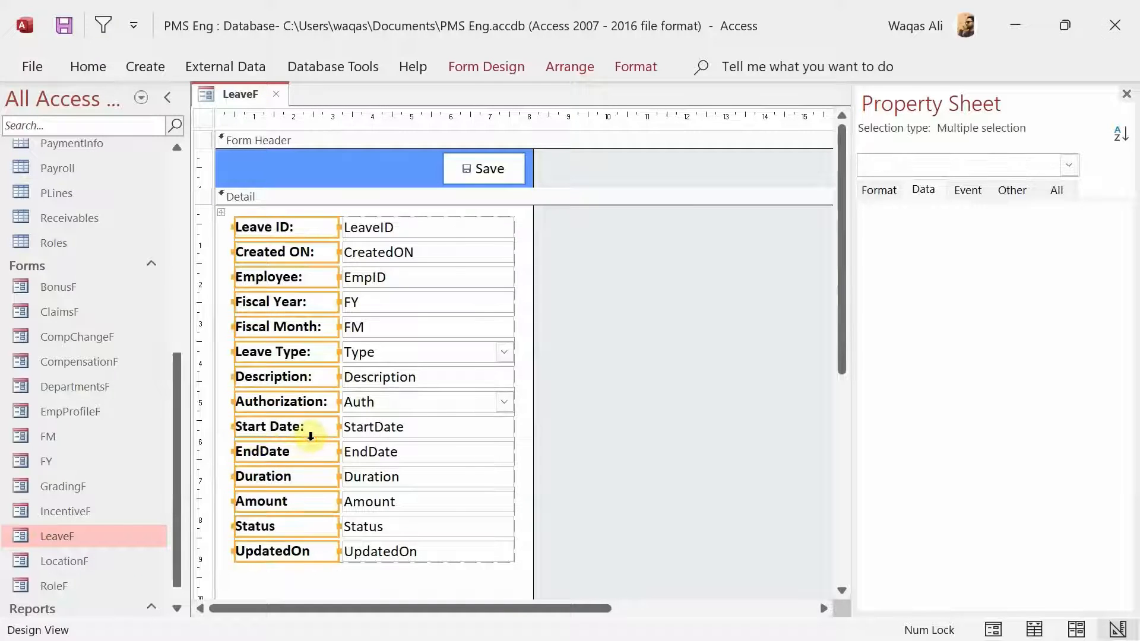
click(620, 449)
click(262, 448)
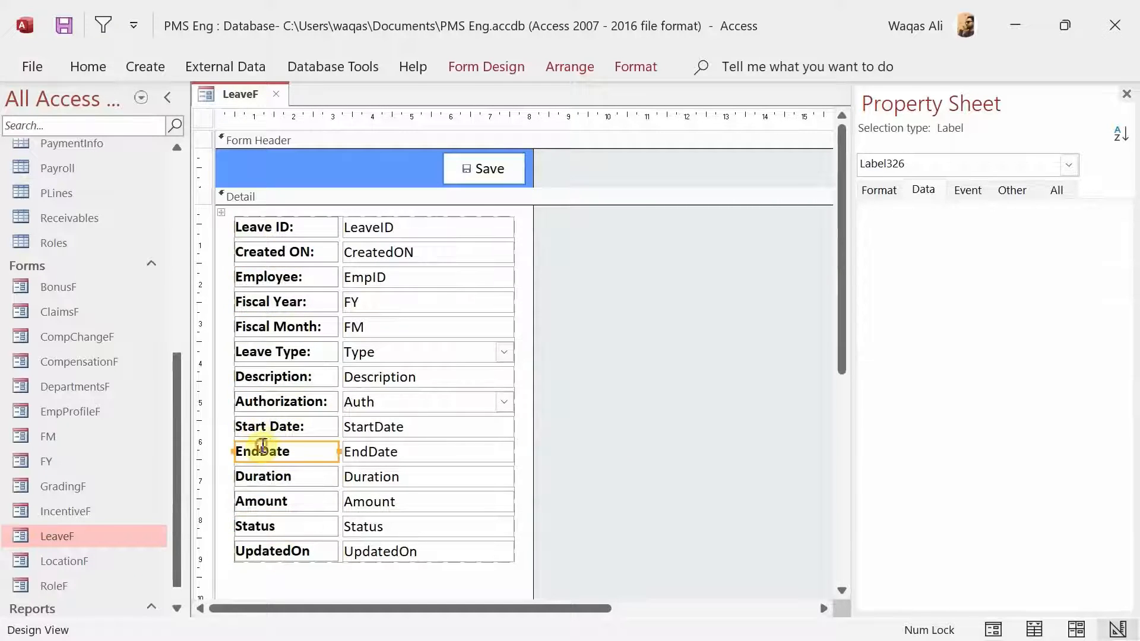
click(262, 446)
click(328, 450)
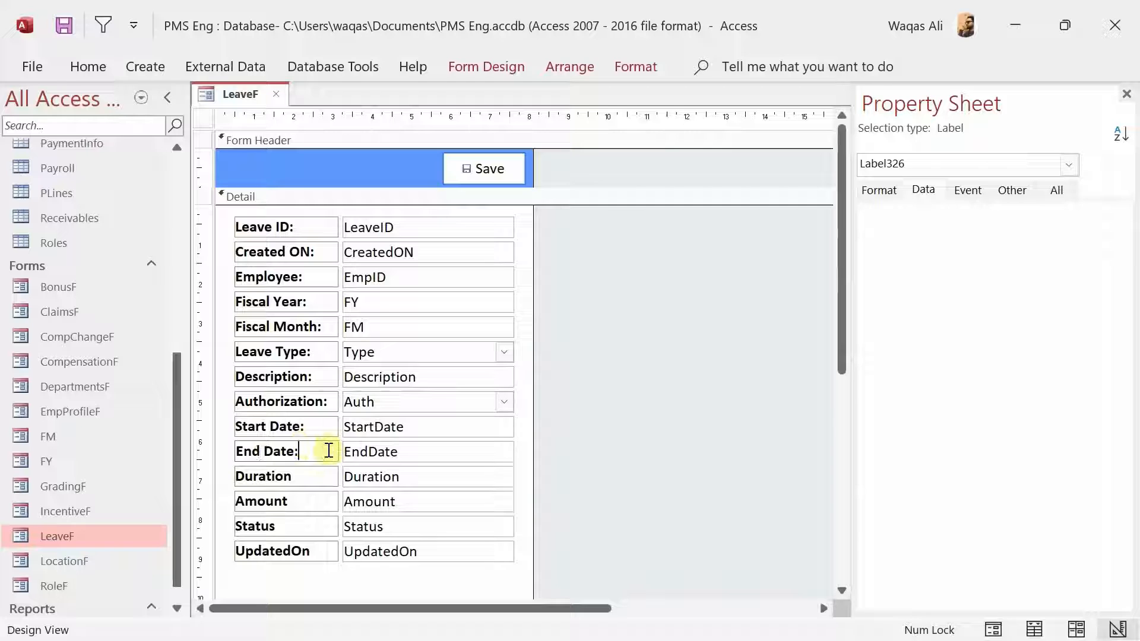
Add a colon to the end of the Duration and Amount labels
click(310, 475)
click(311, 475)
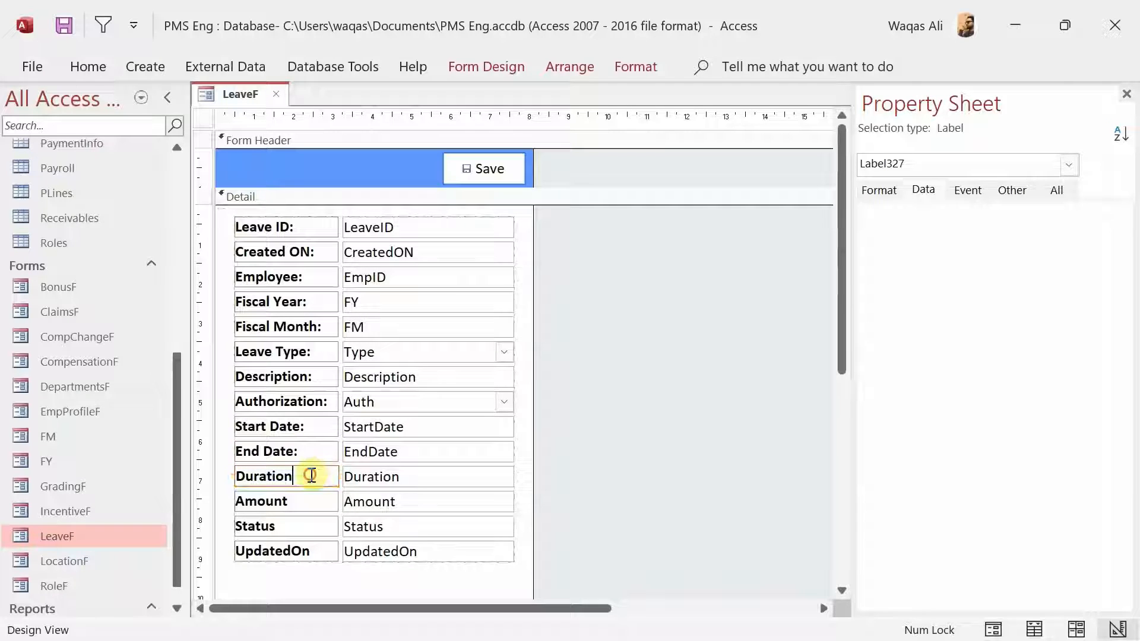
text(:)
key(Return)
click(300, 501)
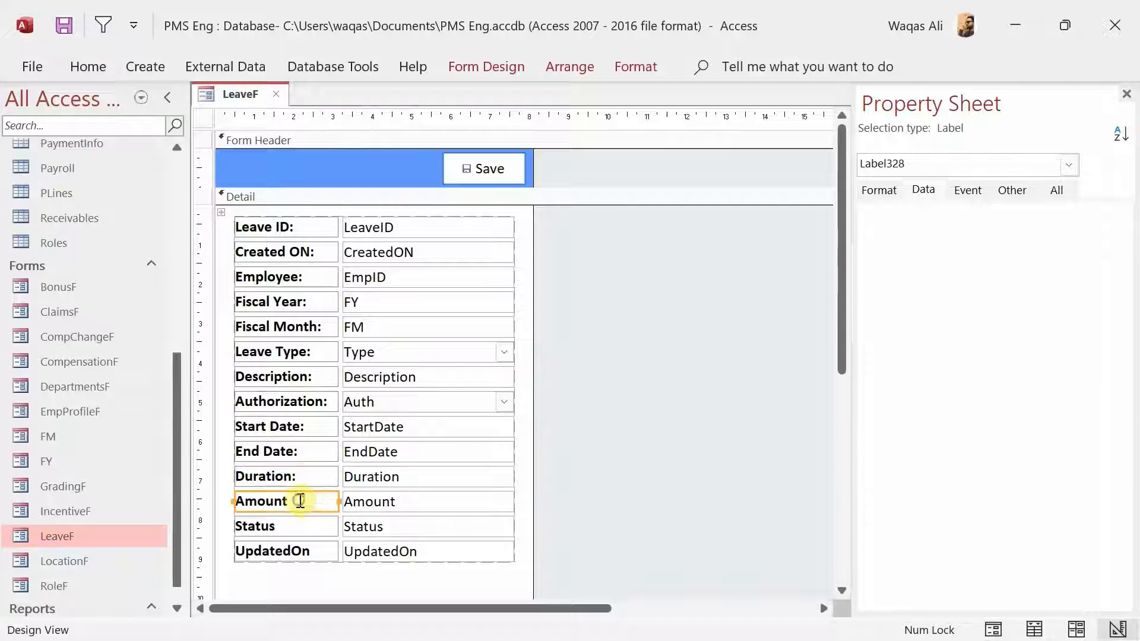
click(300, 501)
text(:)
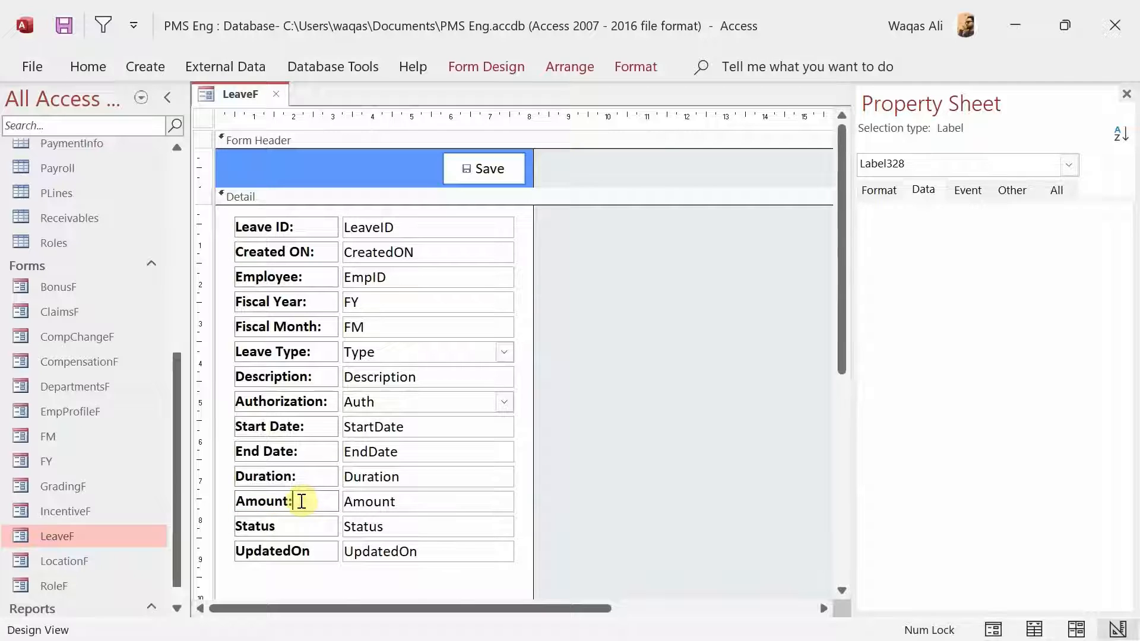
key(Return)
Change the last two labels of the layout to "Status:" and "Updated On:"
click(295, 525)
click(284, 524)
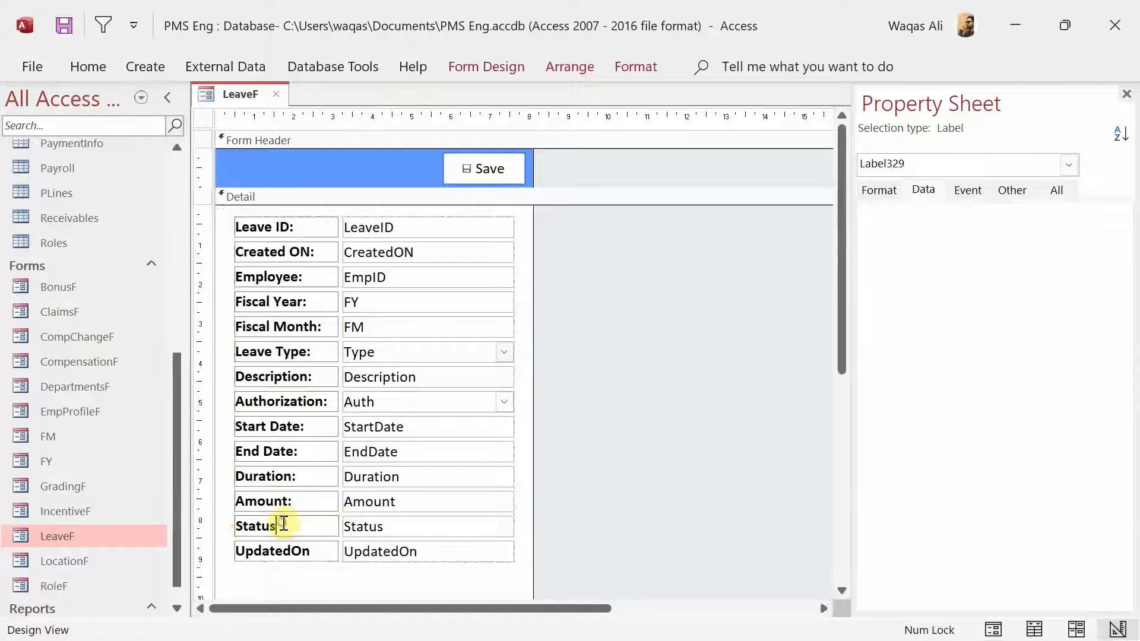
text(:)
key(Return)
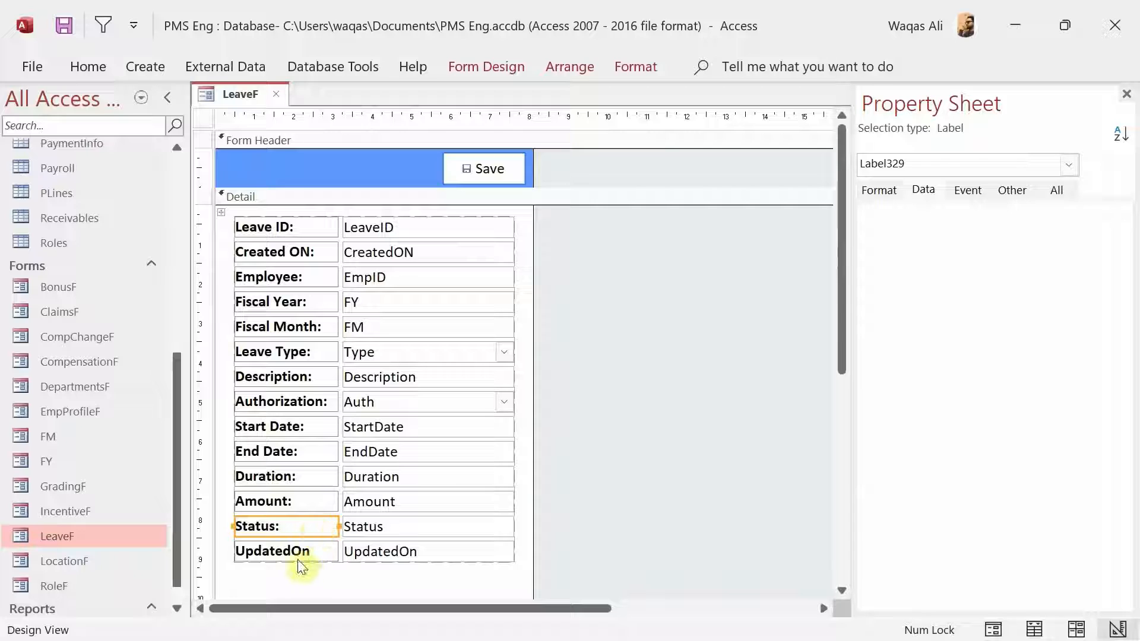
click(297, 552)
click(293, 551)
click(326, 551)
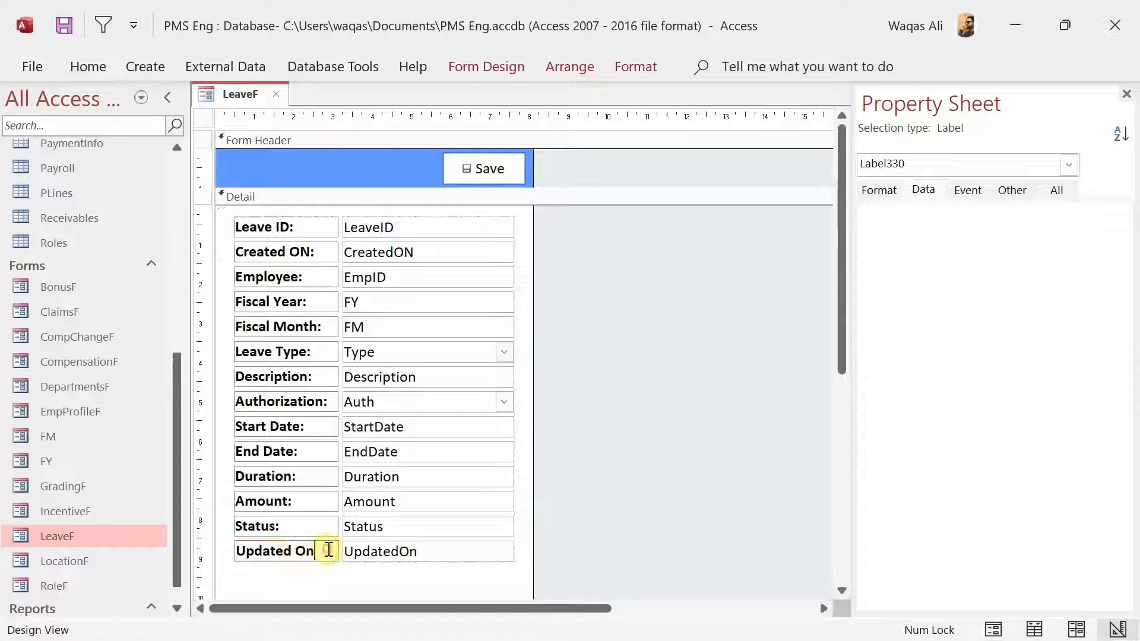
text(:)
key(Return)
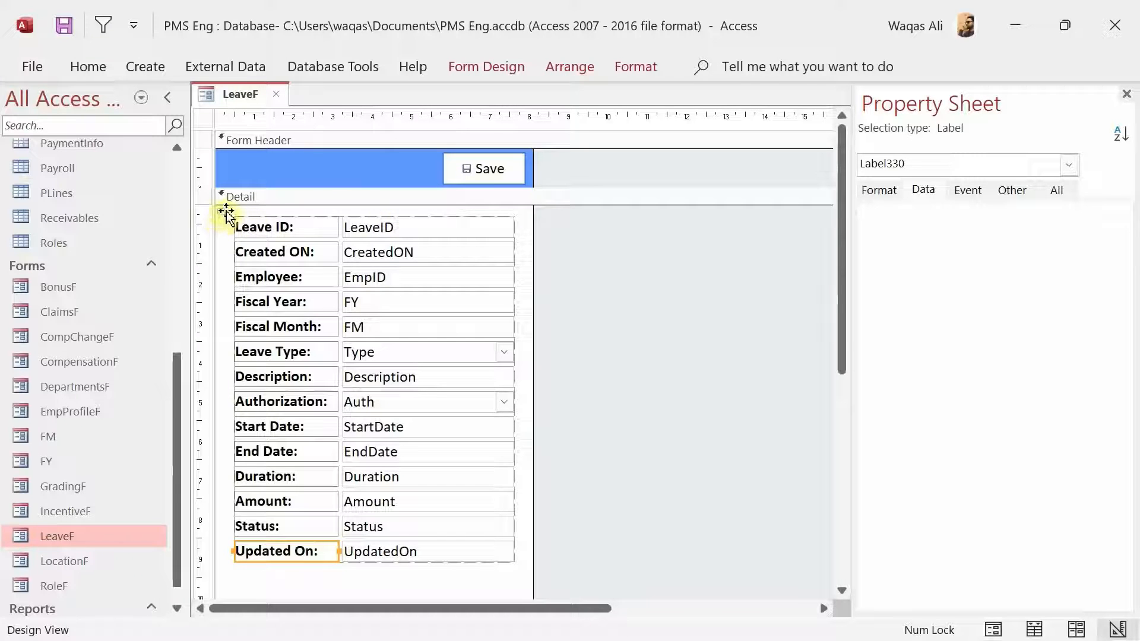
Move the whole stacked layout sideways so its label column sits just inside the form's left edge
click(306, 229)
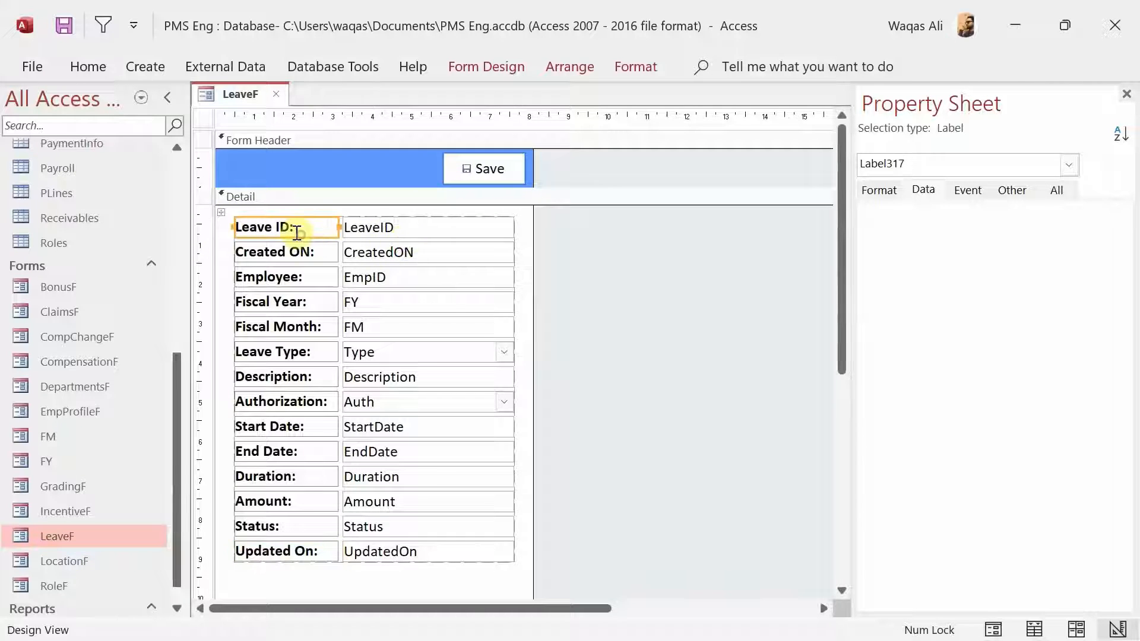
click(223, 213)
drag(363, 226, 348, 226)
click(571, 229)
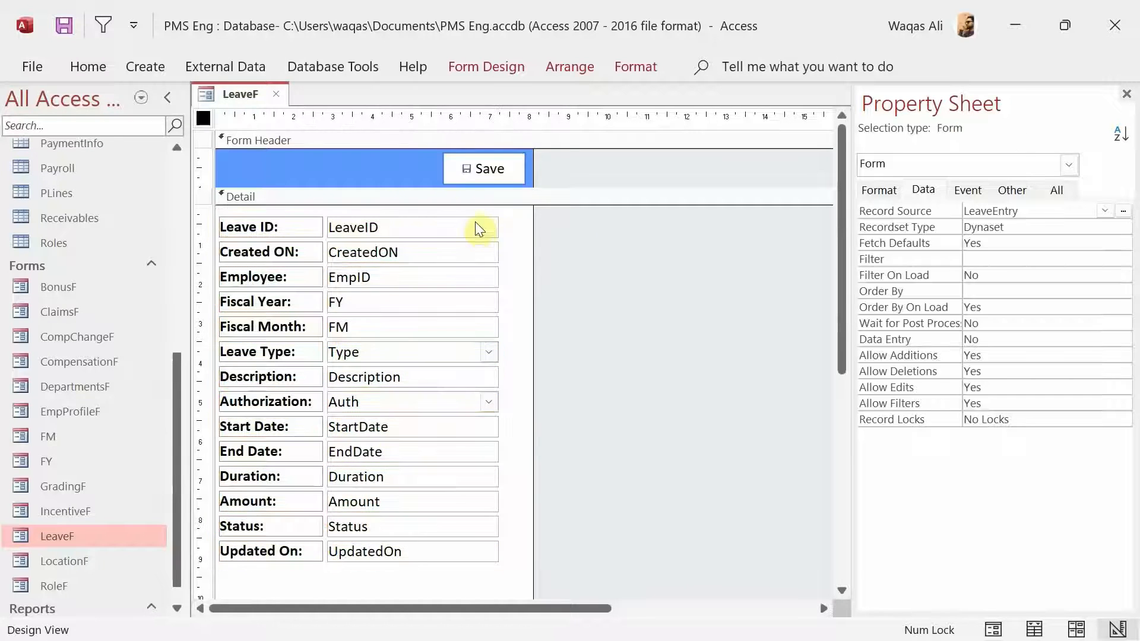
Widen the column of field boxes slightly toward the form's right edge
click(475, 212)
click(499, 232)
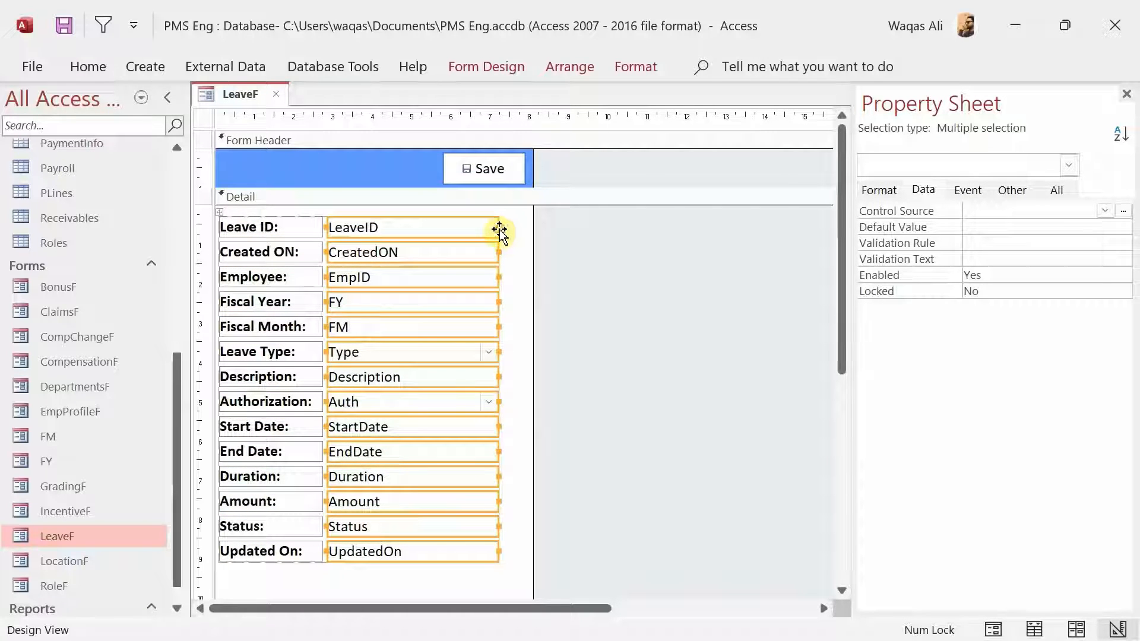
drag(500, 227, 508, 226)
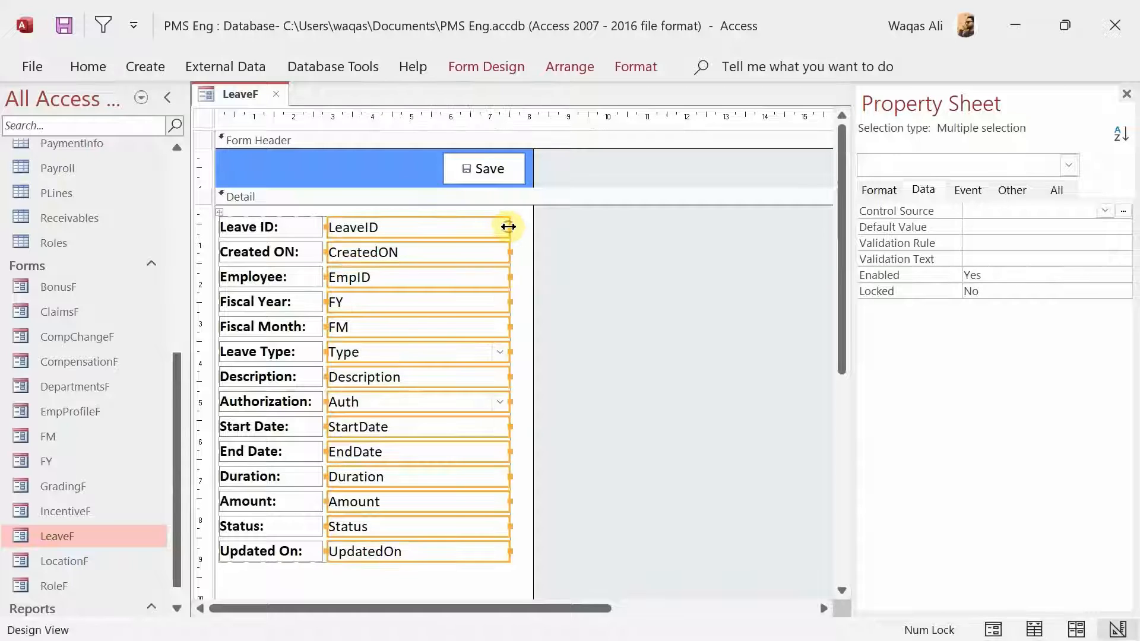
Shorten the Detail section so that it ends just below the Updated On row
click(842, 499)
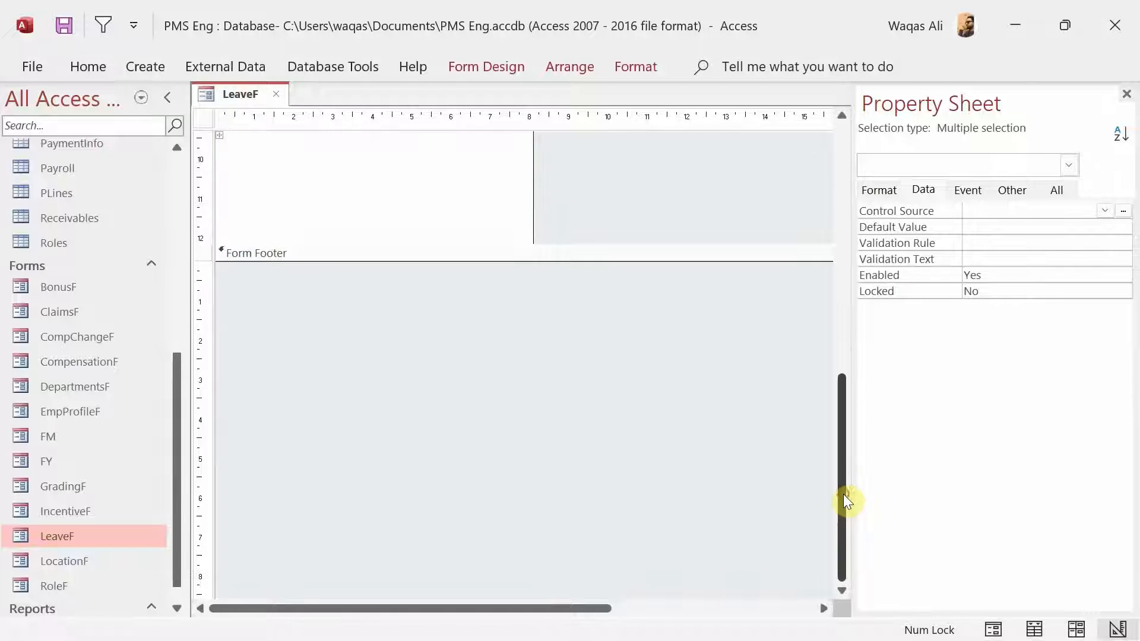
drag(476, 242, 425, 475)
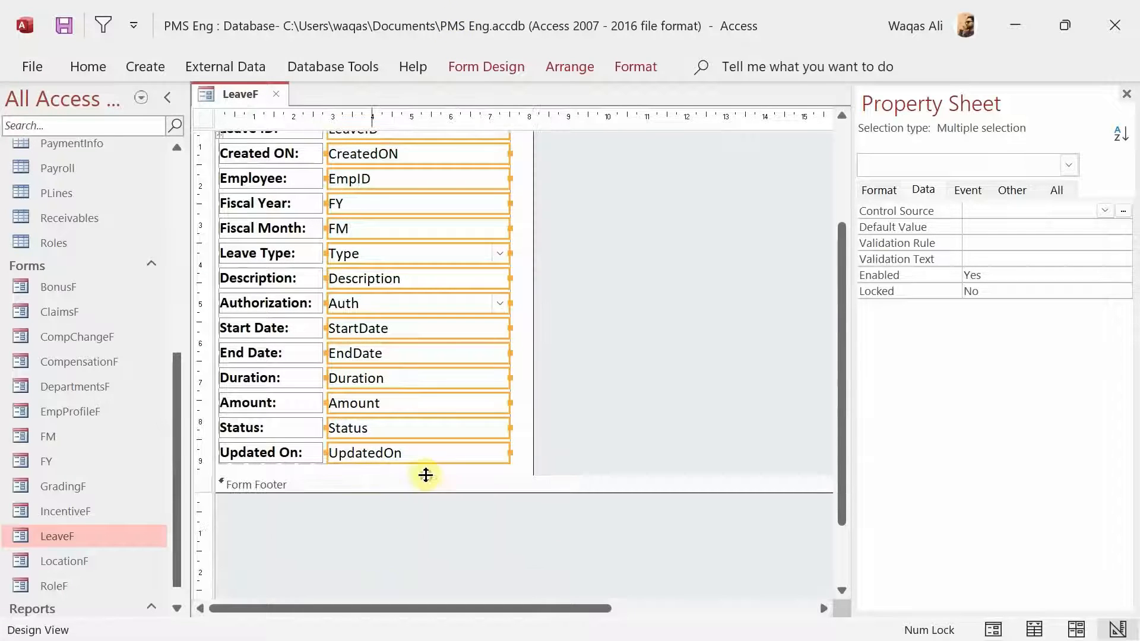
click(842, 163)
click(567, 245)
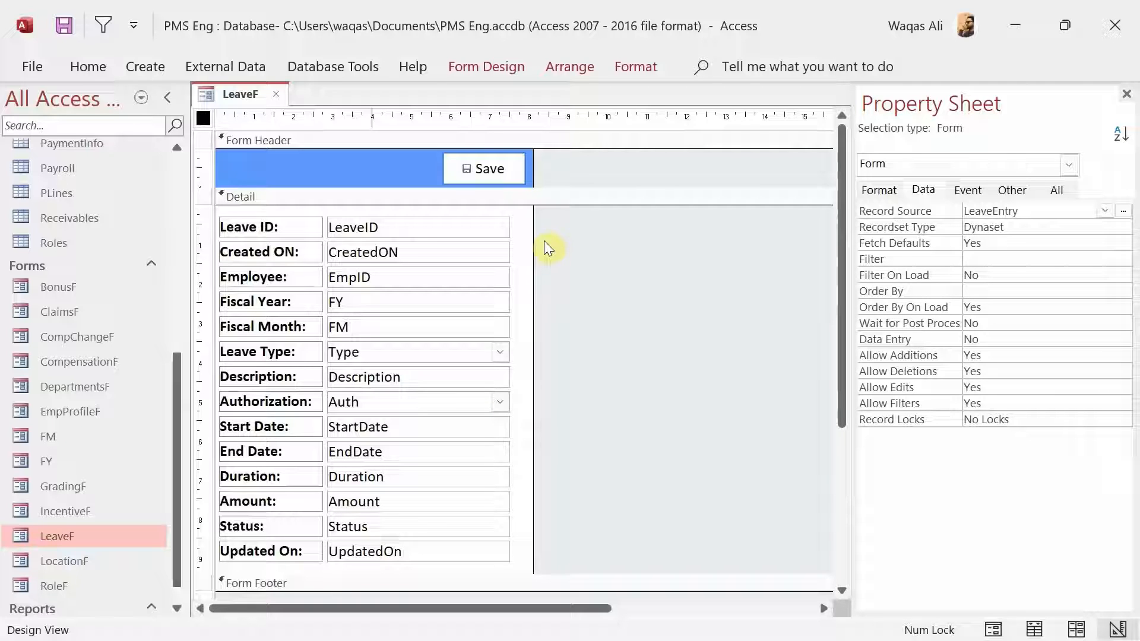
click(523, 208)
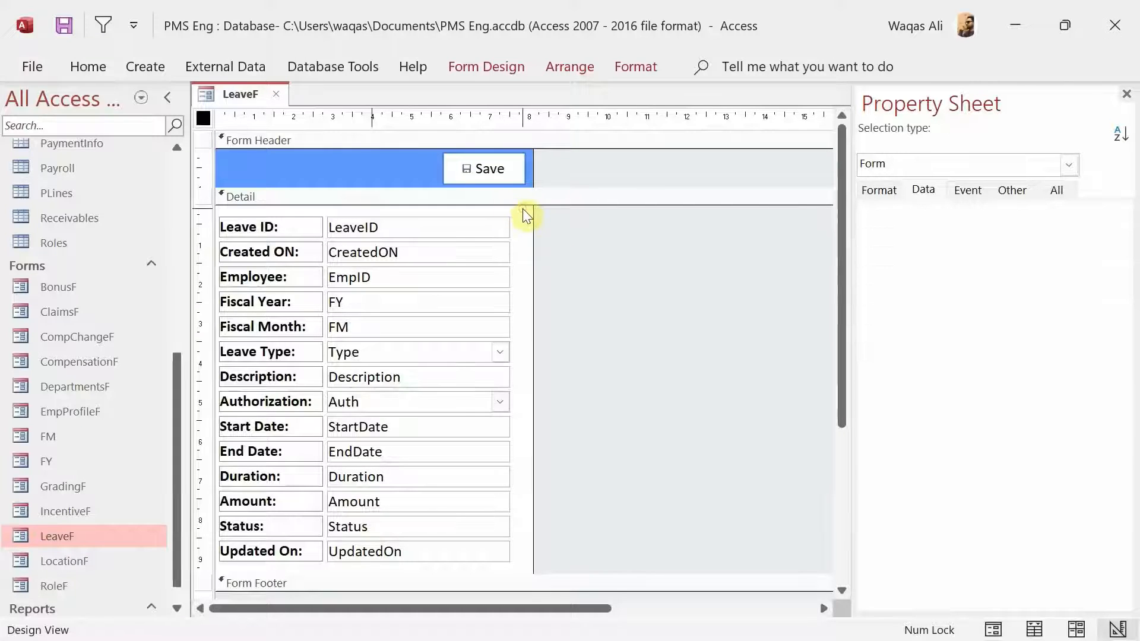
Disable and lock the LeaveID, CreatedON, Duration, Amount, Status and UpdatedOn fields
drag(523, 208, 465, 254)
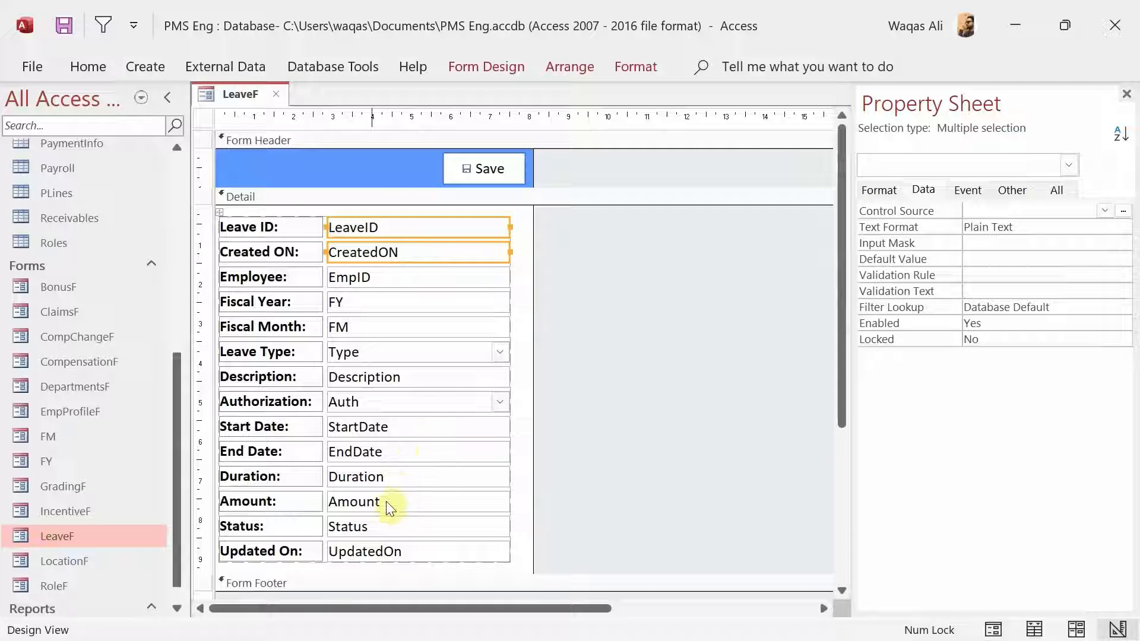
drag(380, 519, 395, 482)
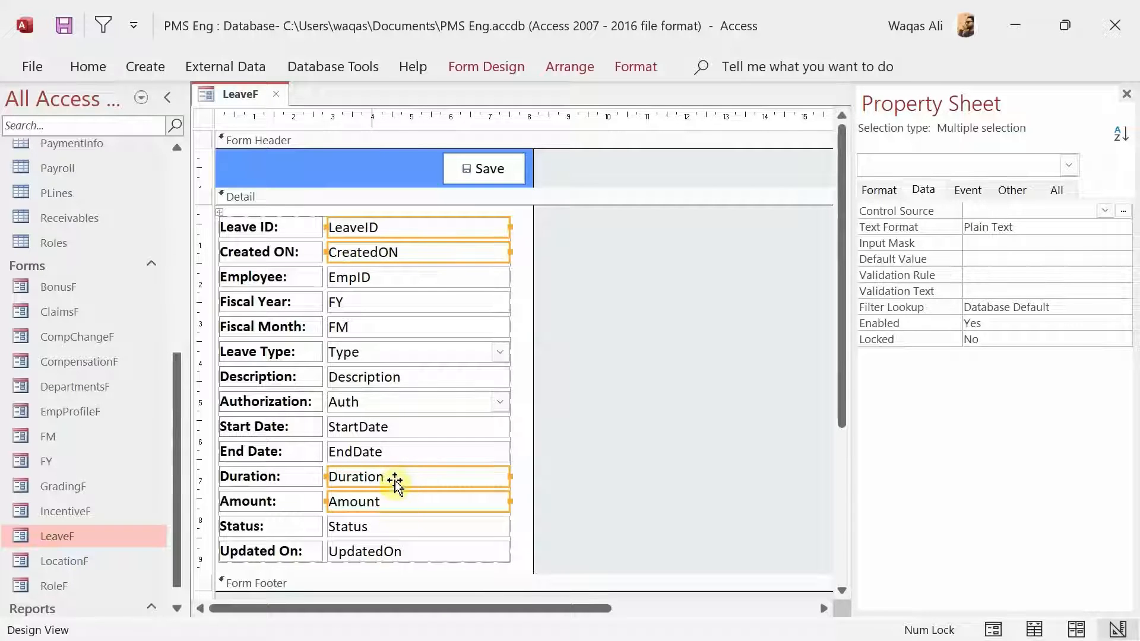
shift+click(394, 527)
shift+click(386, 550)
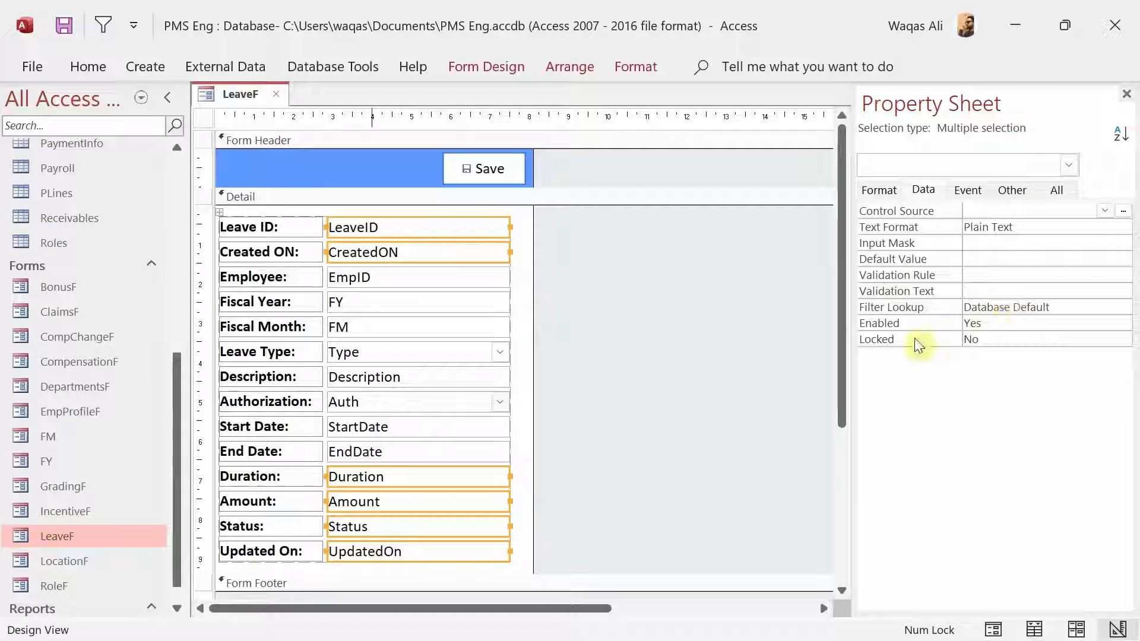
double_click(1009, 323)
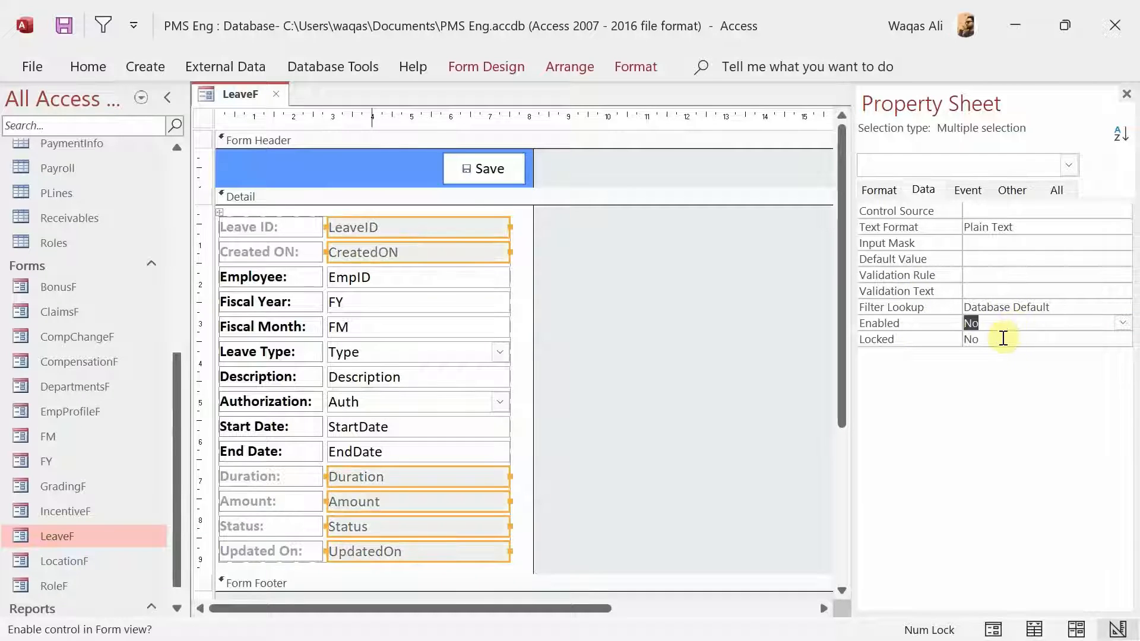
double_click(1003, 338)
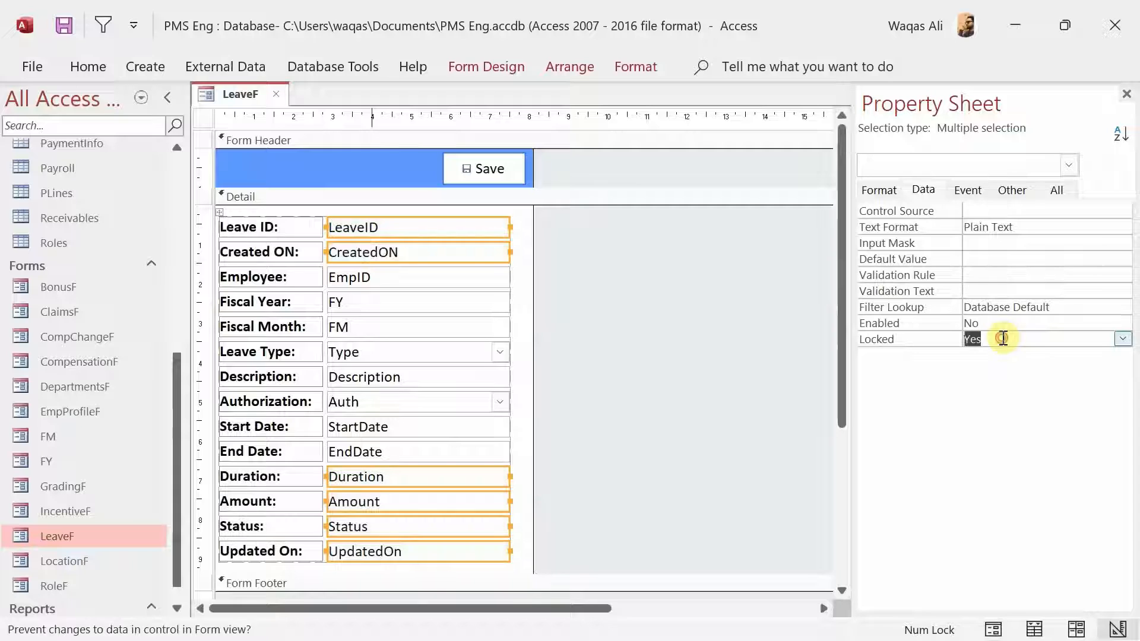
Give the six locked field boxes a light grey shape fill from the theme colors
click(636, 67)
click(1004, 96)
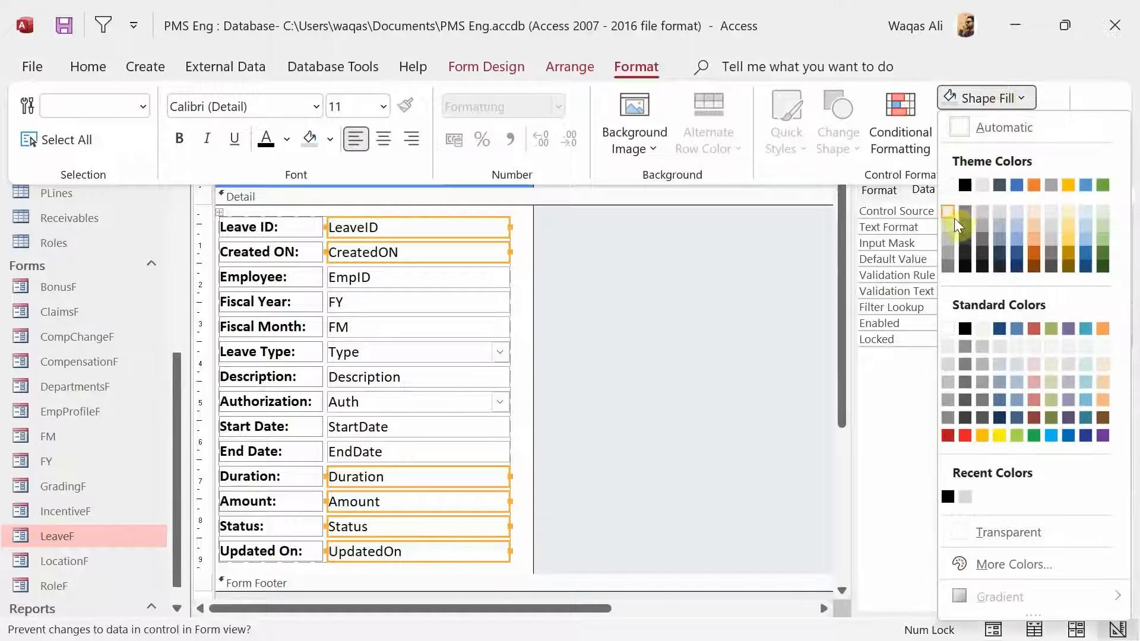
click(953, 218)
click(675, 266)
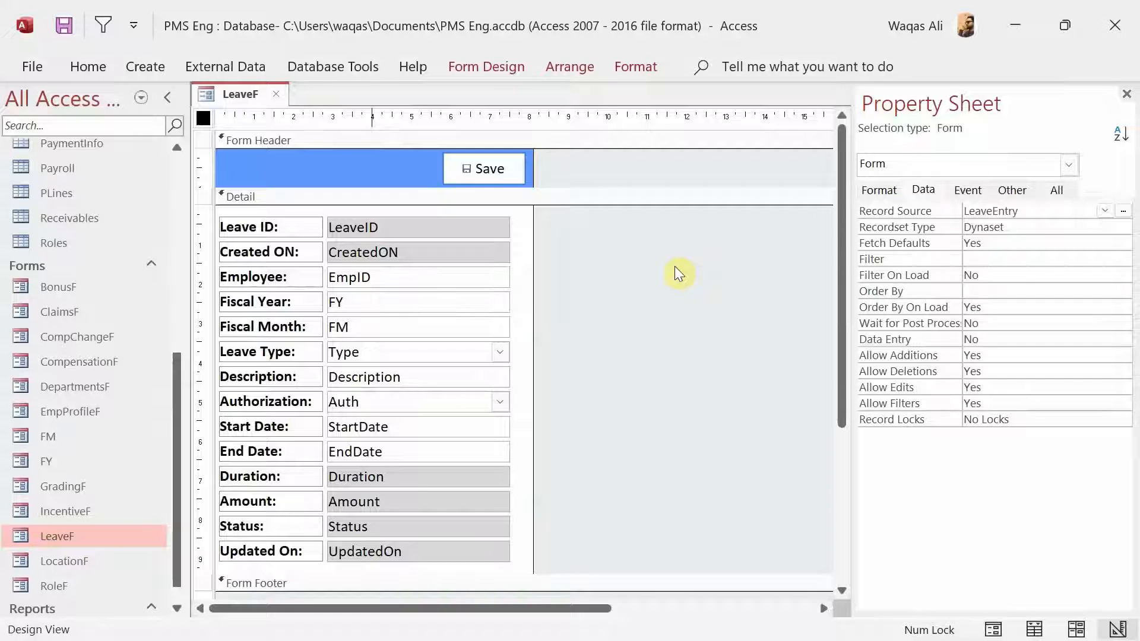
drag(518, 277, 463, 335)
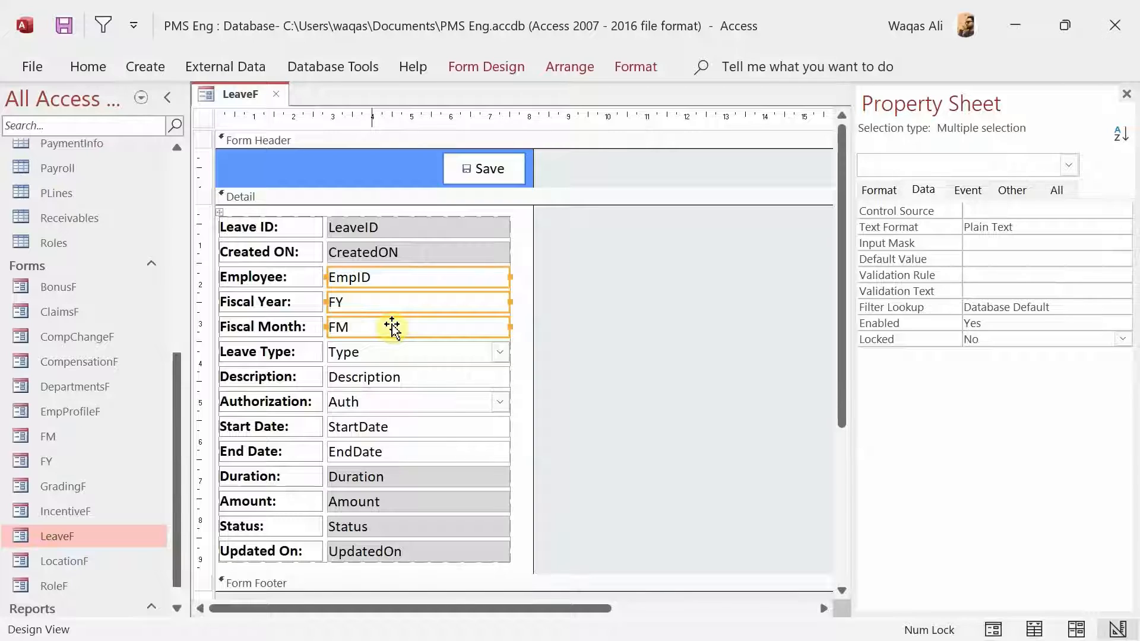
click(180, 206)
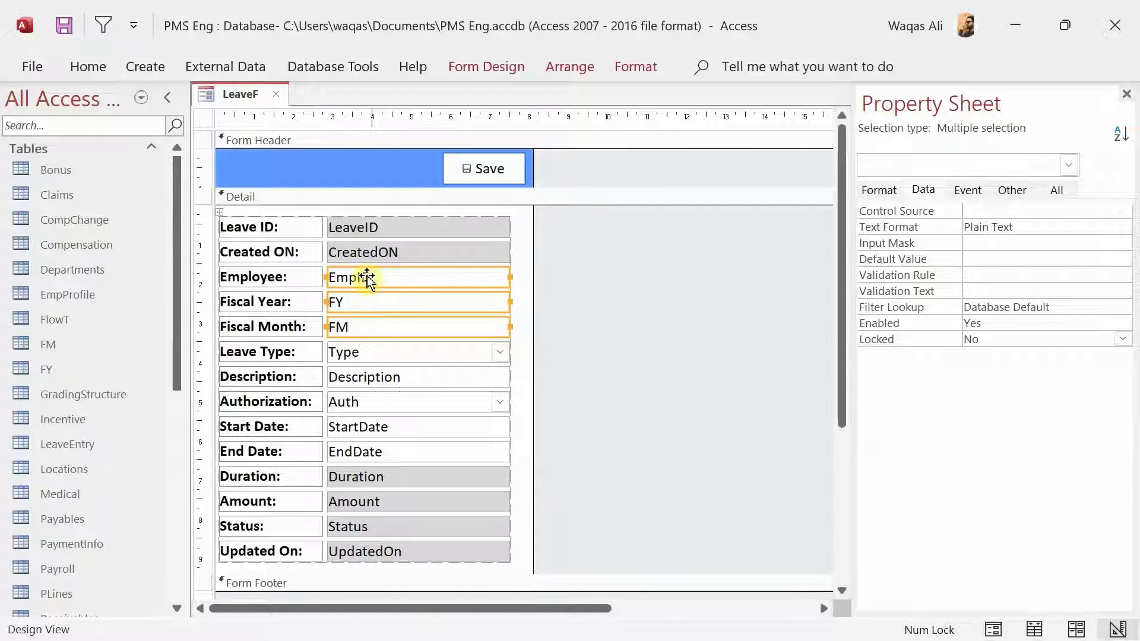
click(120, 299)
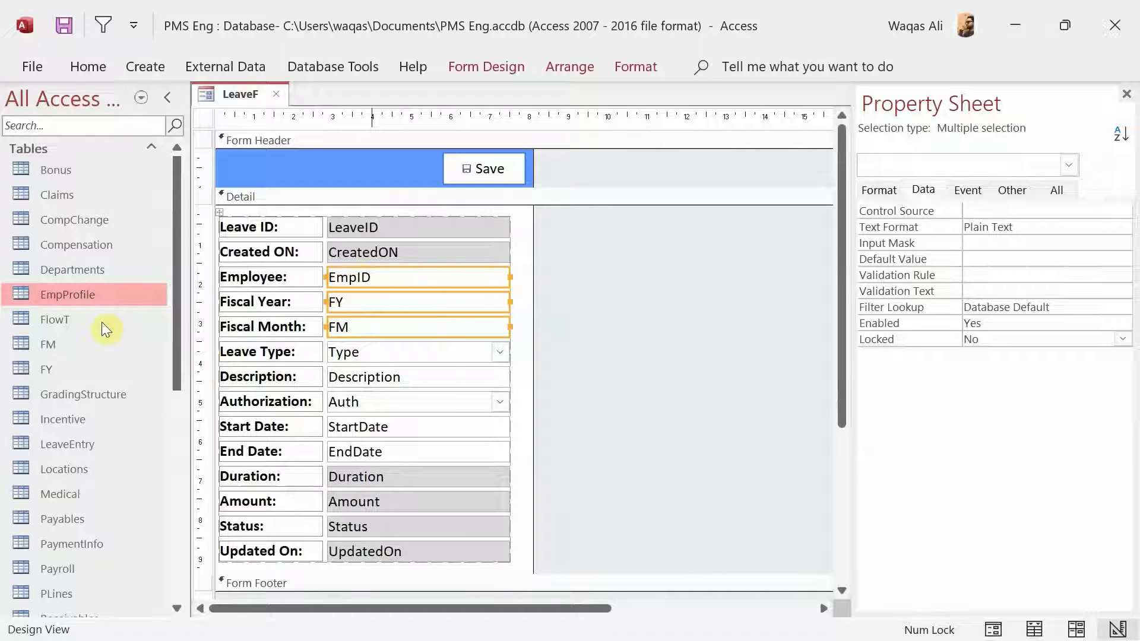
click(552, 324)
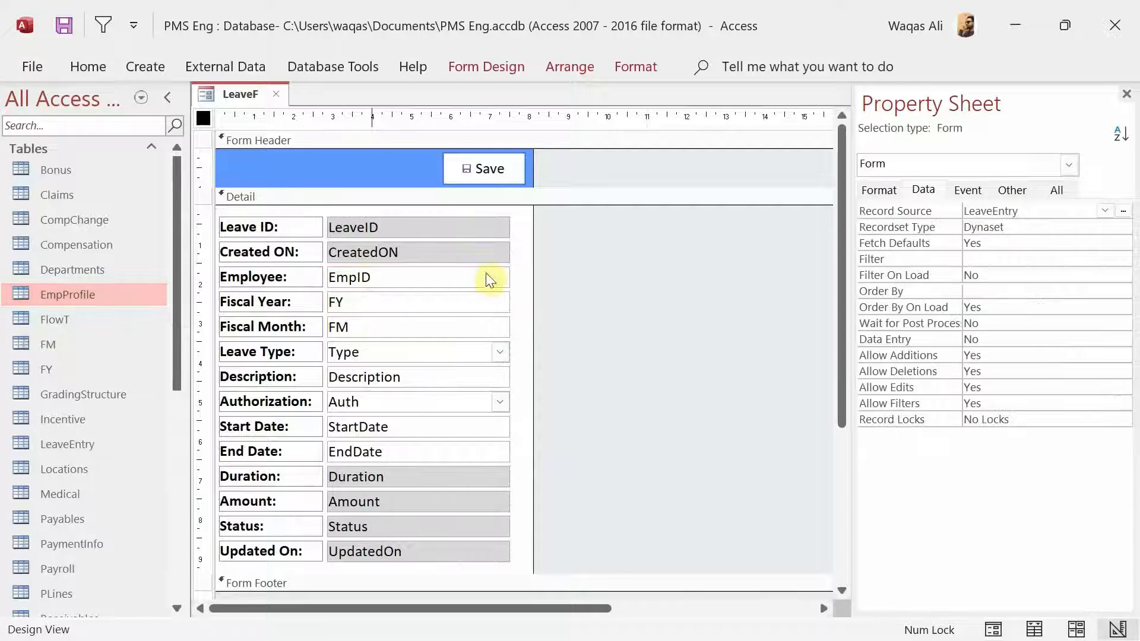
Change the EmpID text box in the Employee row into a combo box
click(487, 275)
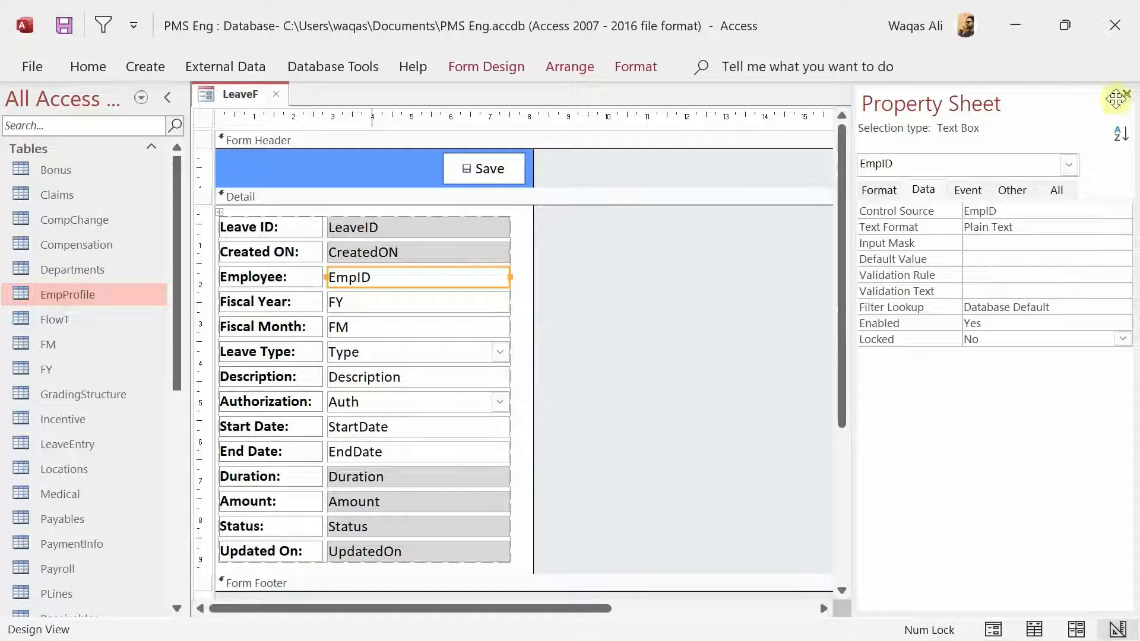
right_click(476, 271)
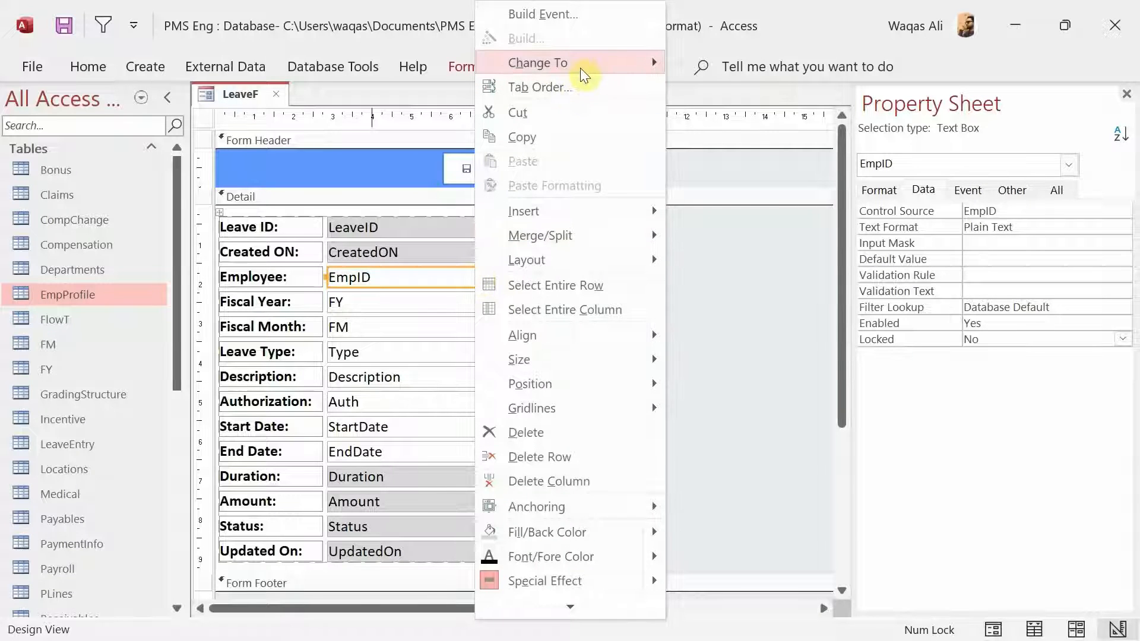
mouse_move(579, 68)
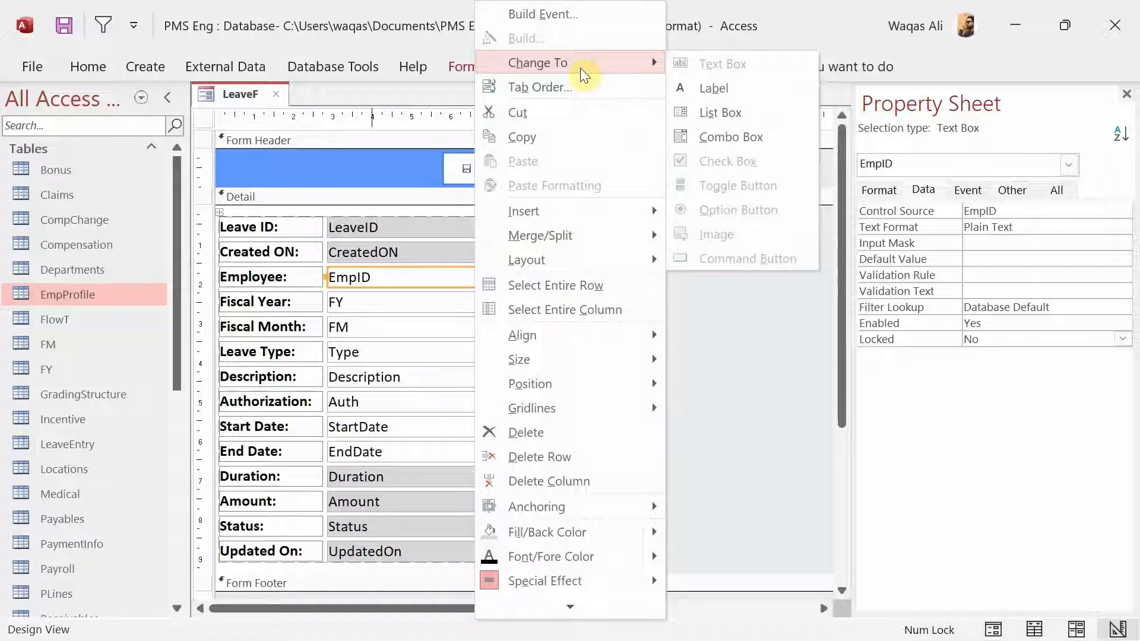
click(728, 133)
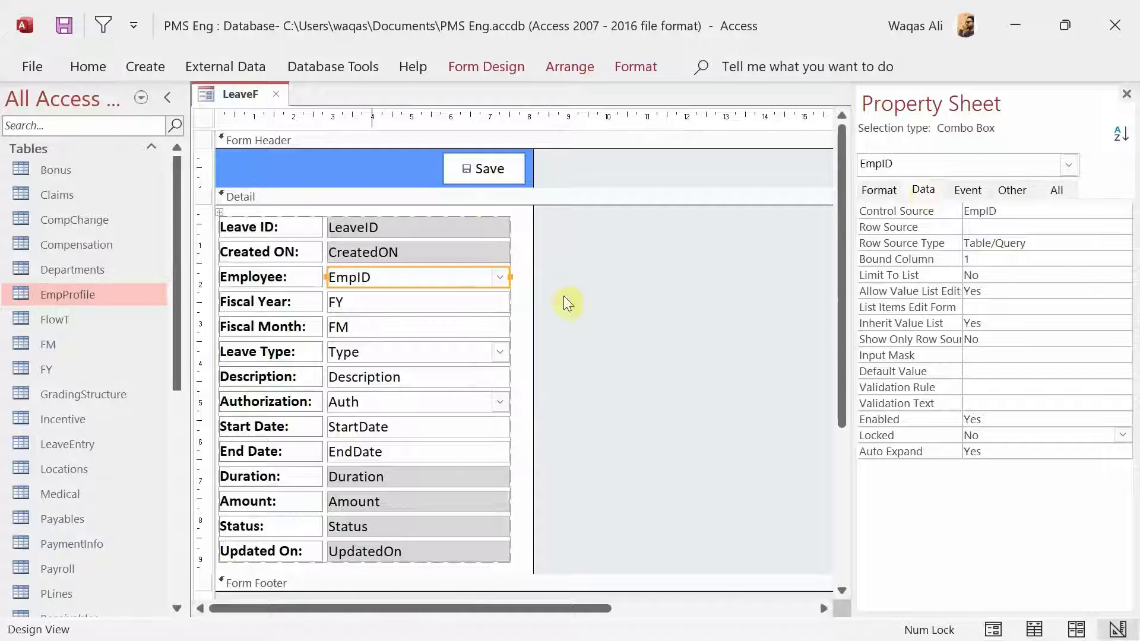
right_click(498, 274)
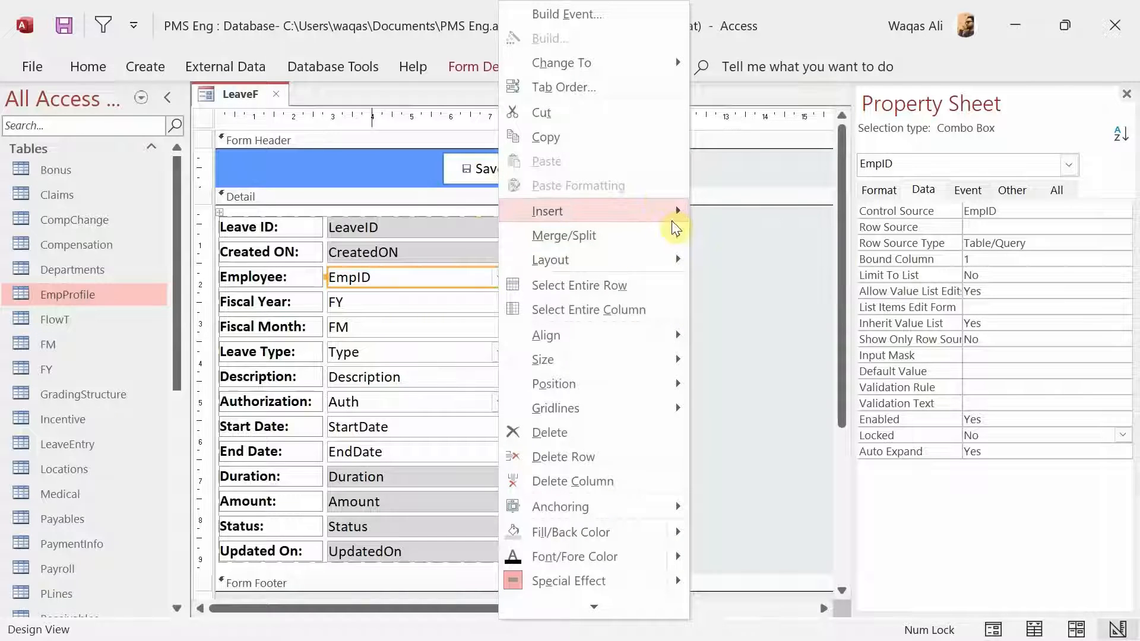
Open the query builder for the EmpID combo box's row source, hiding the property sheet and collapsing the ribbon
click(924, 191)
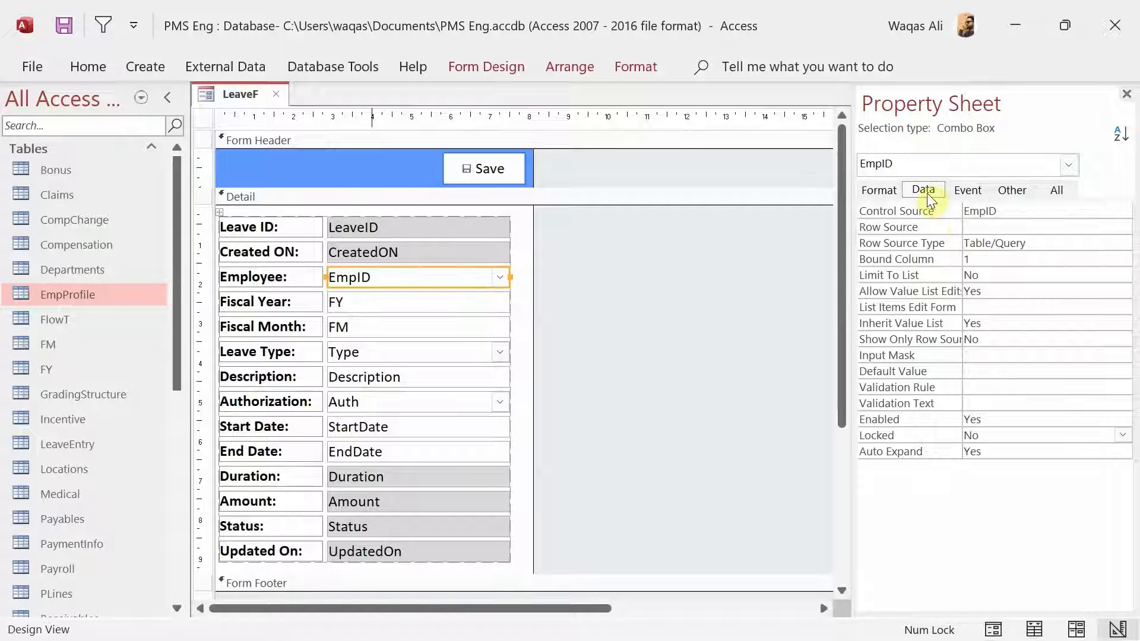
click(1021, 228)
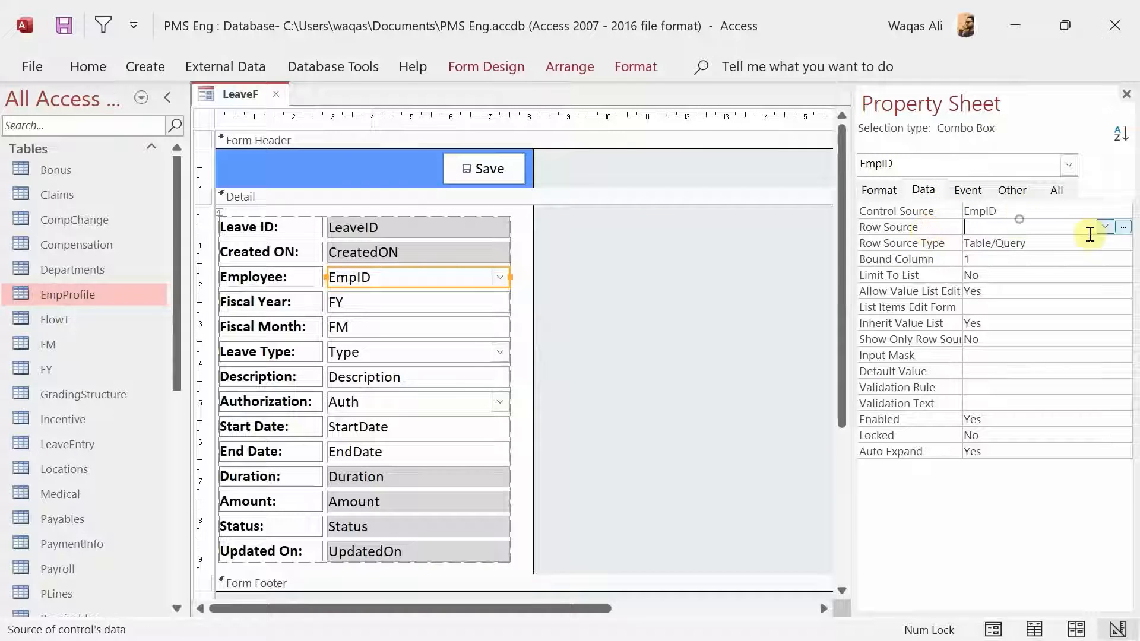
click(1125, 227)
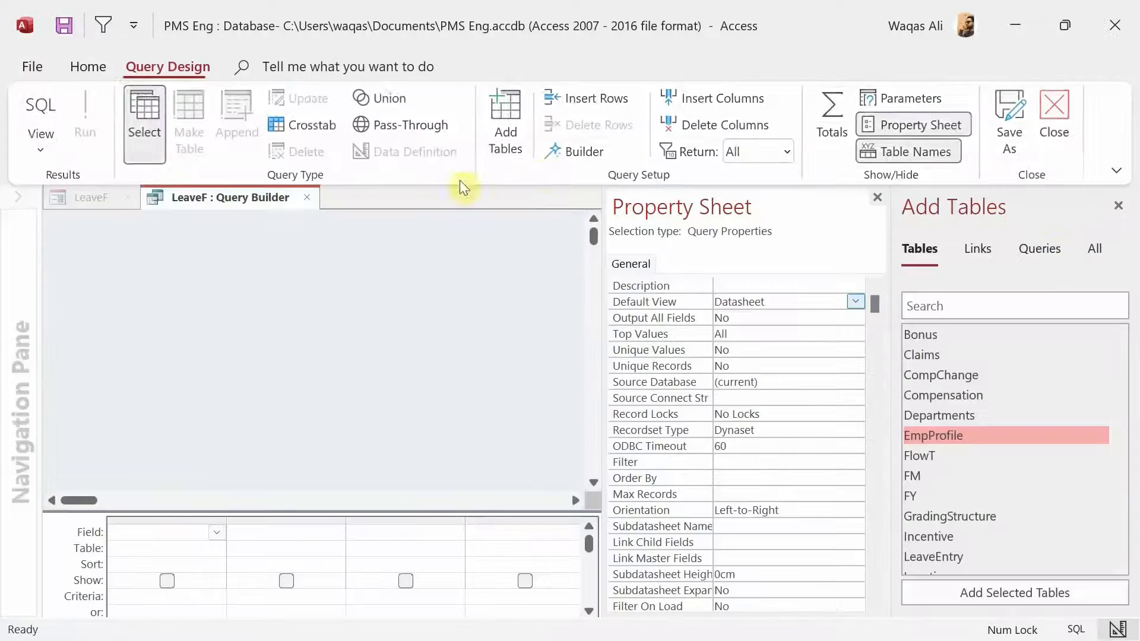
click(878, 197)
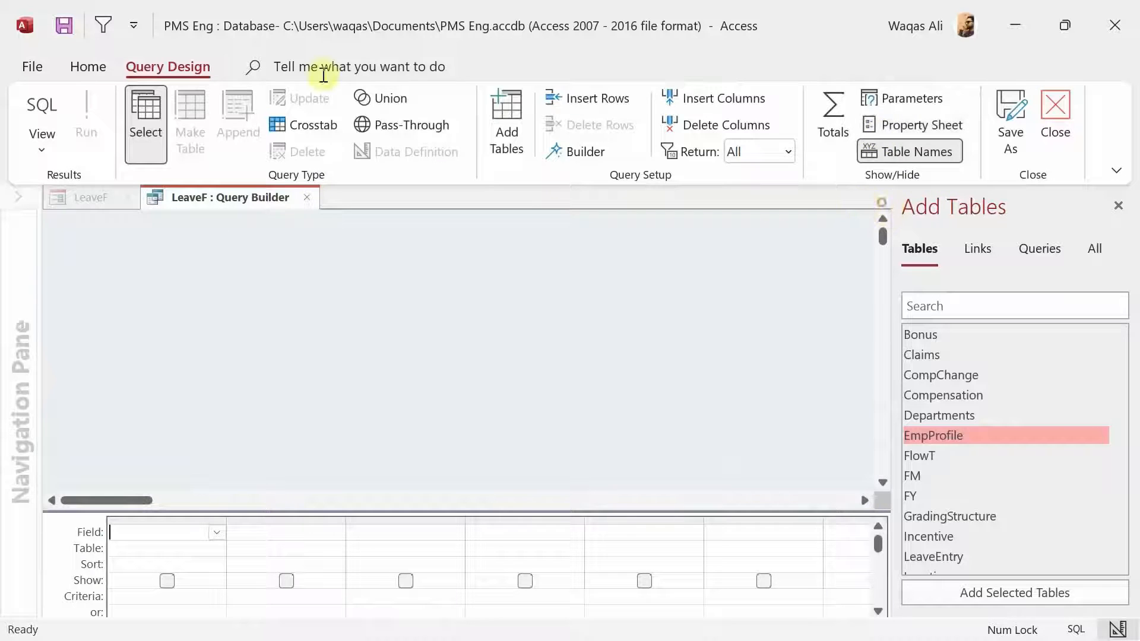
double_click(186, 73)
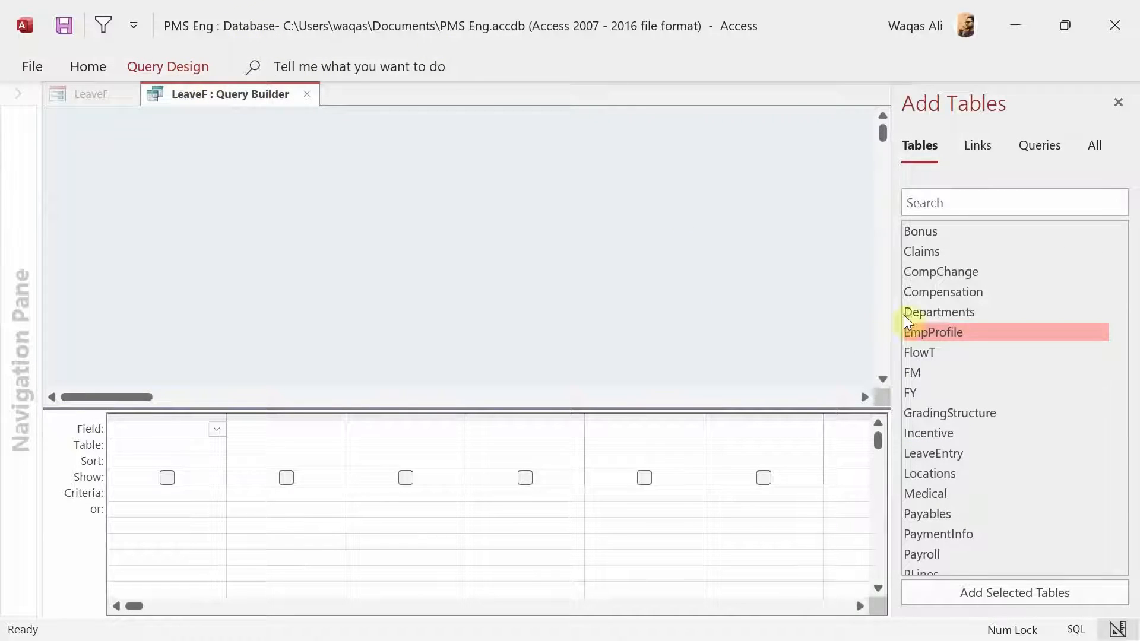
Add the EmpProfile table to the row source query and enlarge its field list downward
double_click(942, 334)
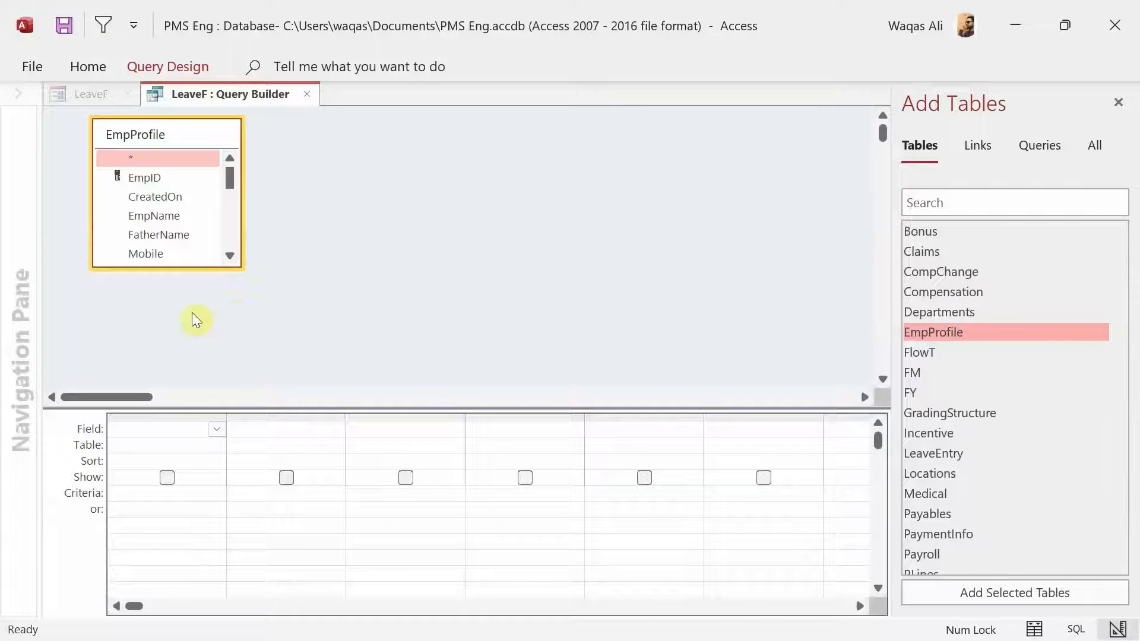
click(216, 271)
click(206, 254)
drag(209, 267, 198, 362)
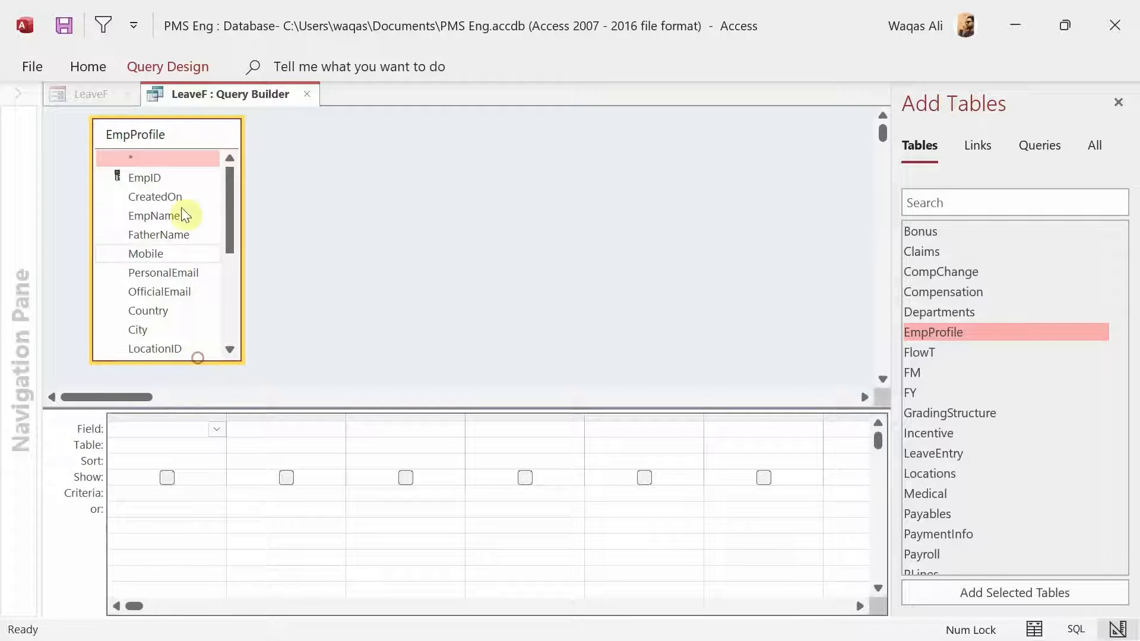
Add the EmpID, EmpName and Status fields of EmpProfile to the query grid
double_click(156, 180)
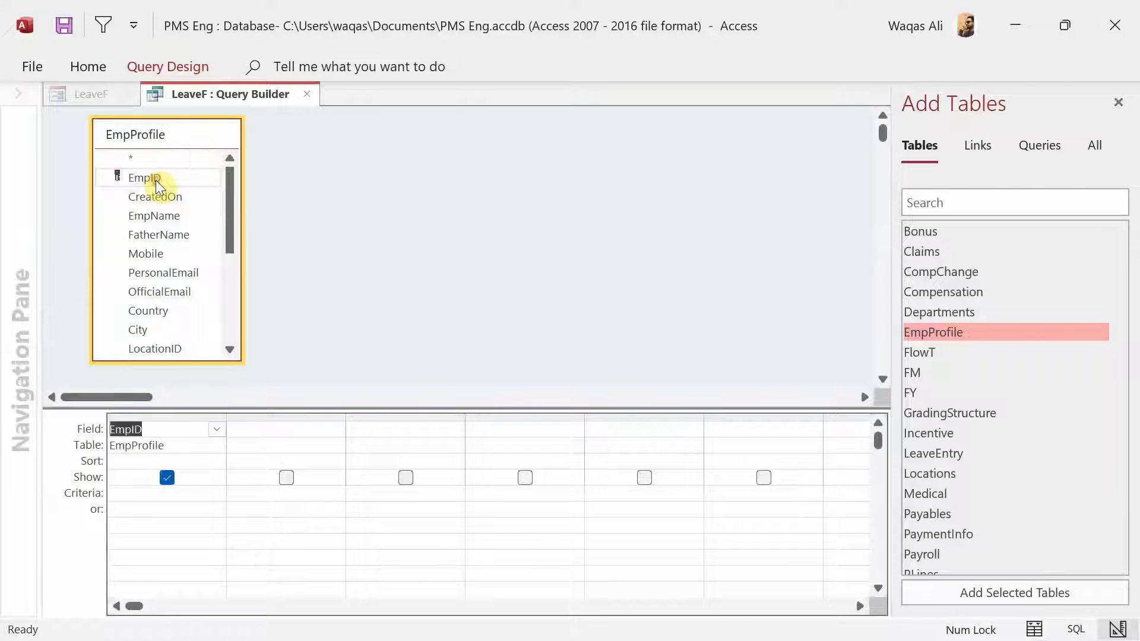
double_click(161, 214)
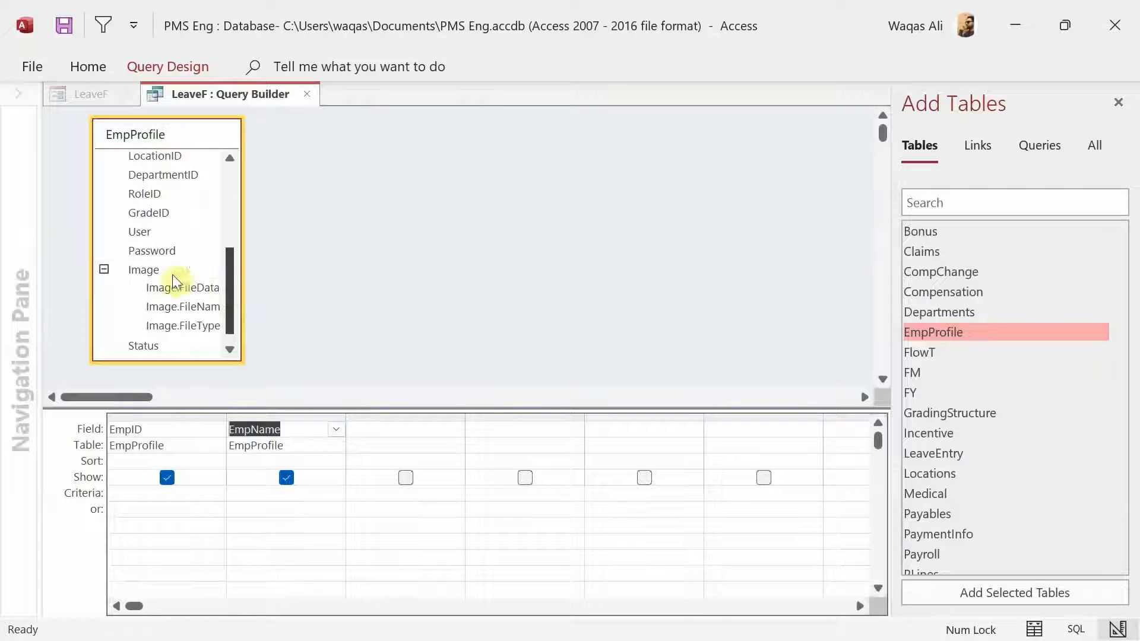
click(104, 269)
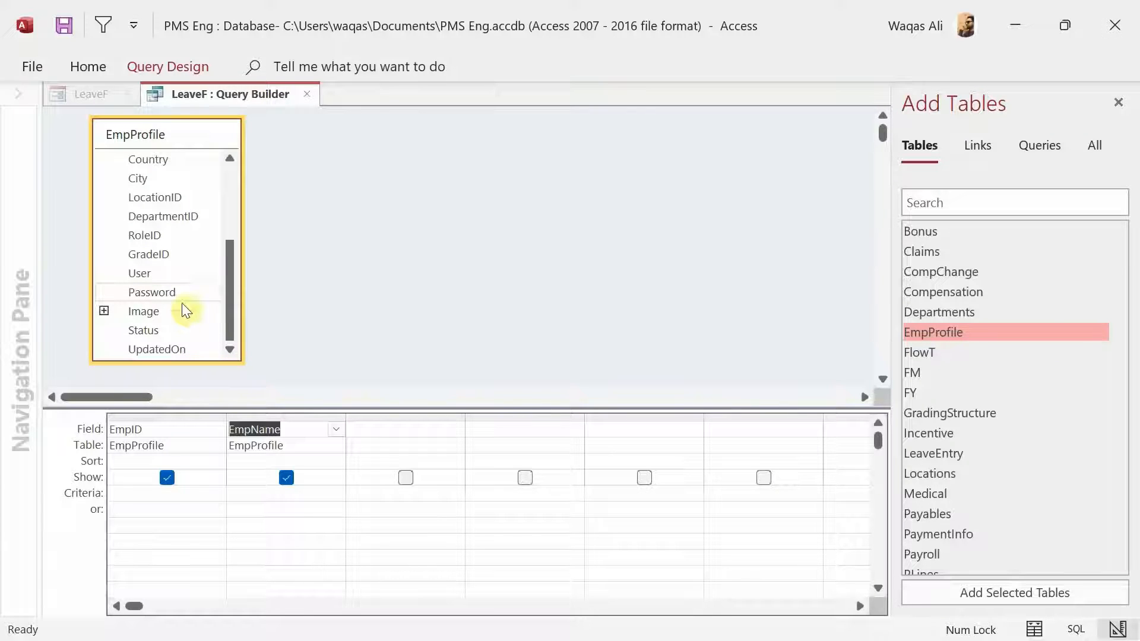
double_click(147, 329)
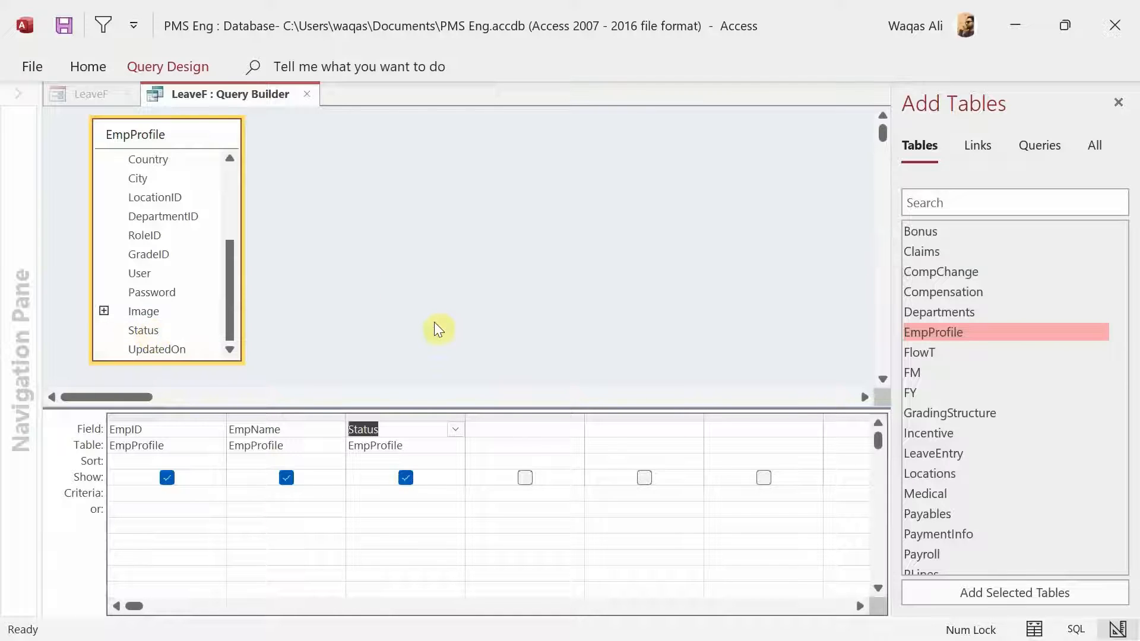
Save the row source query and close the query builder to return to LeaveF
right_click(244, 96)
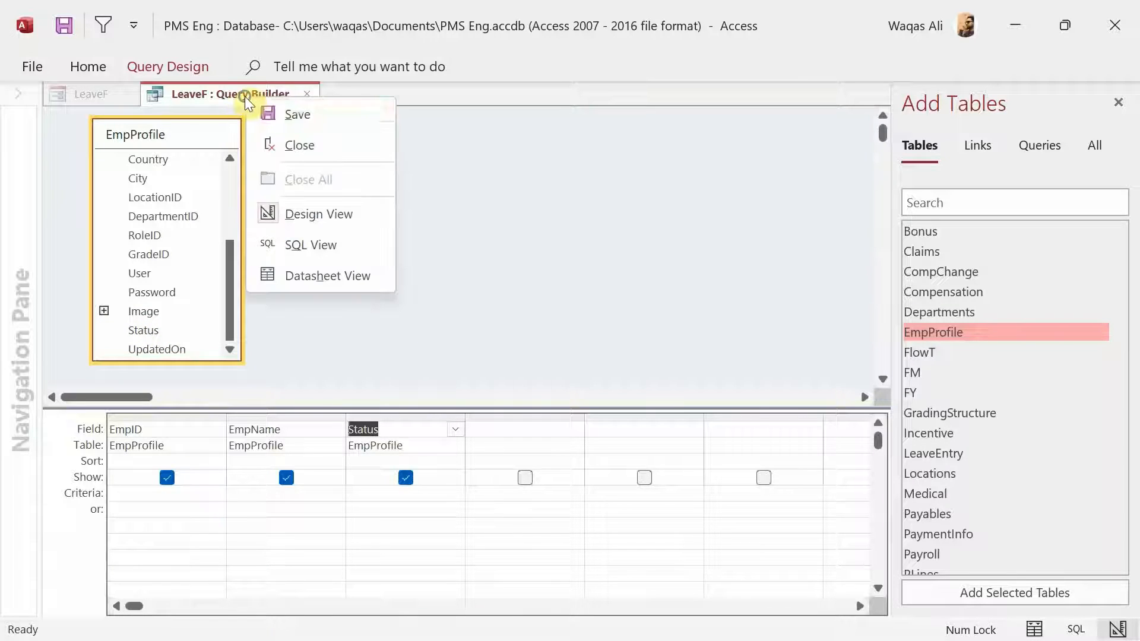
click(257, 107)
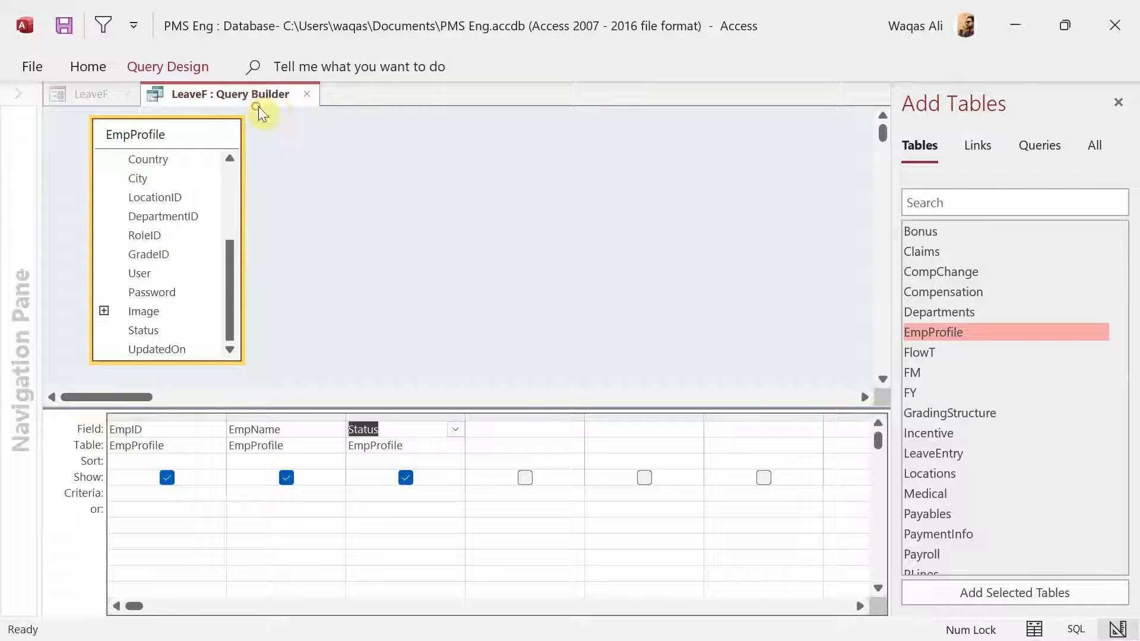
click(306, 94)
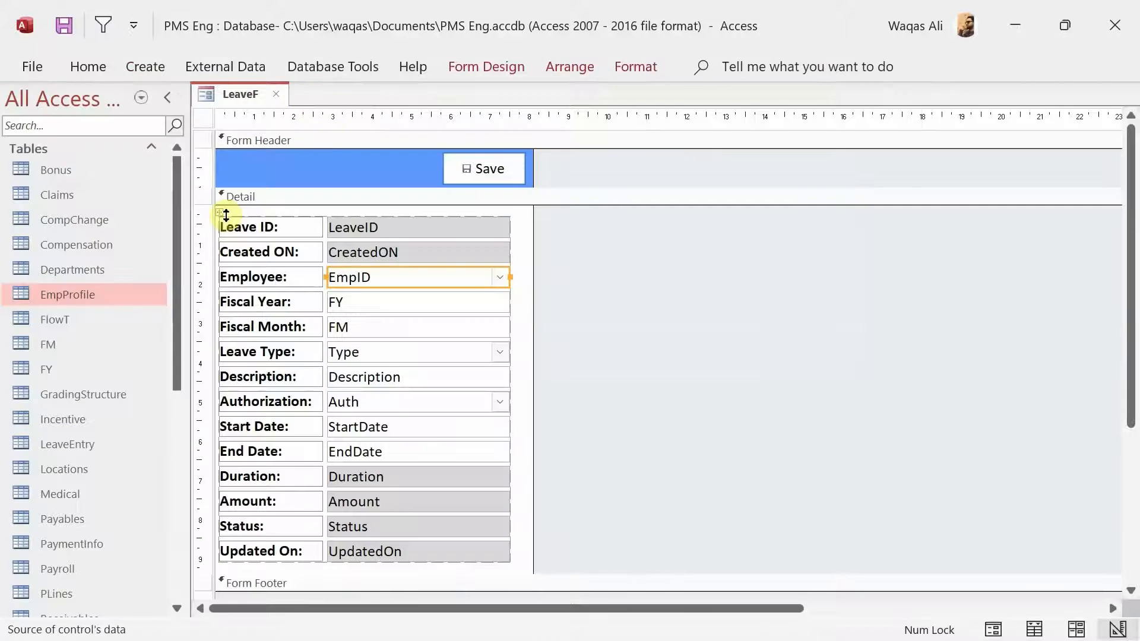
click(380, 504)
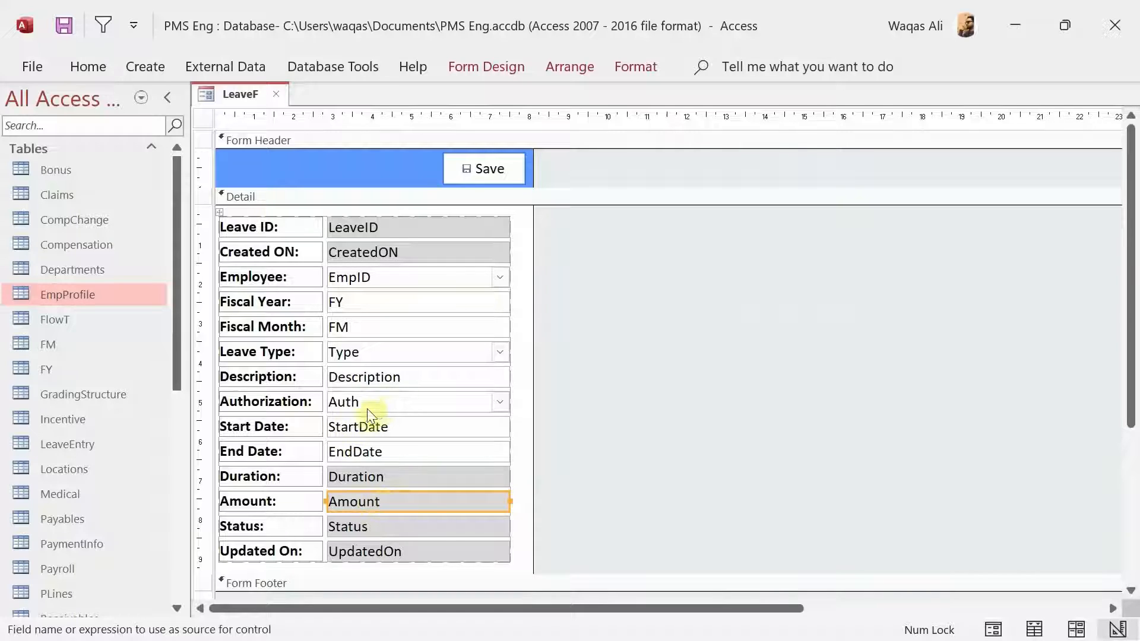
click(387, 401)
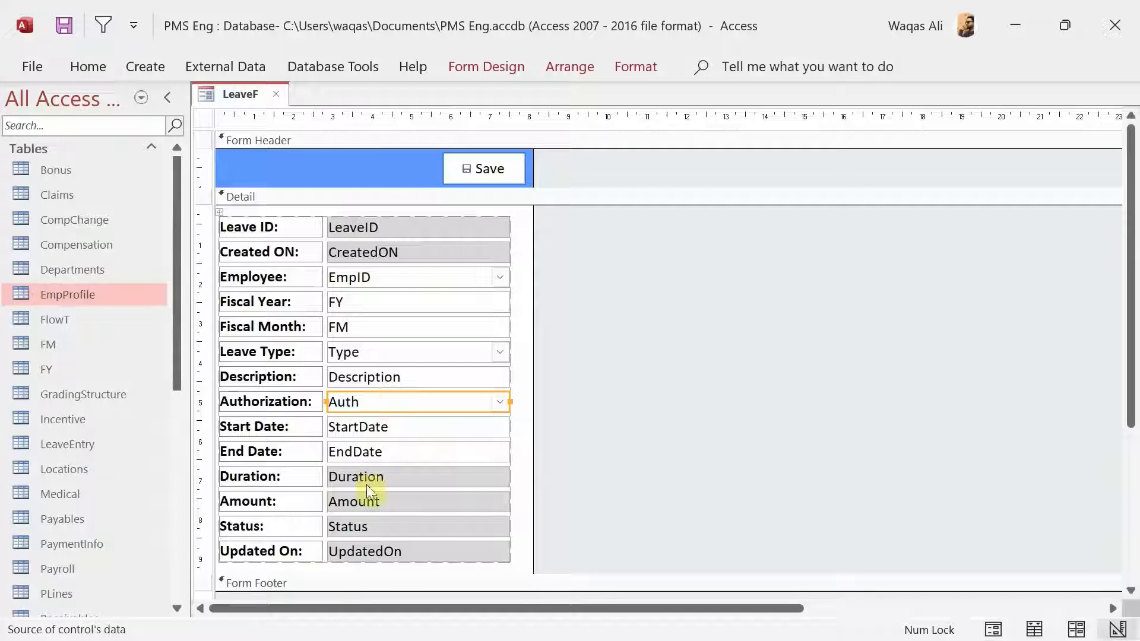
click(371, 507)
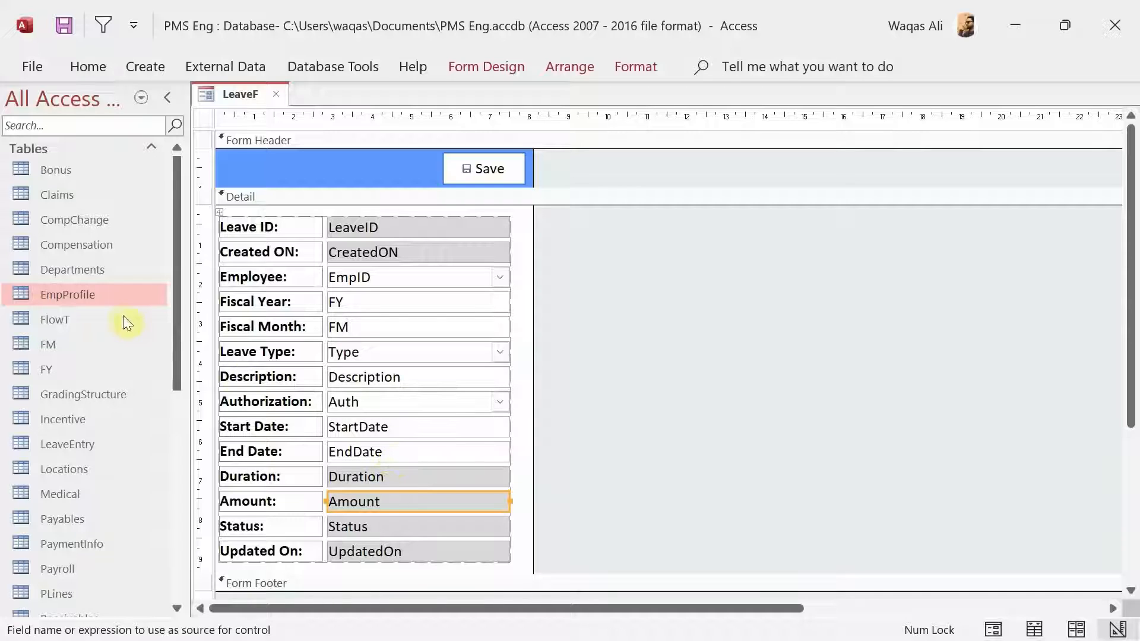
Open the Compensation table and look through its salary component columns
double_click(107, 243)
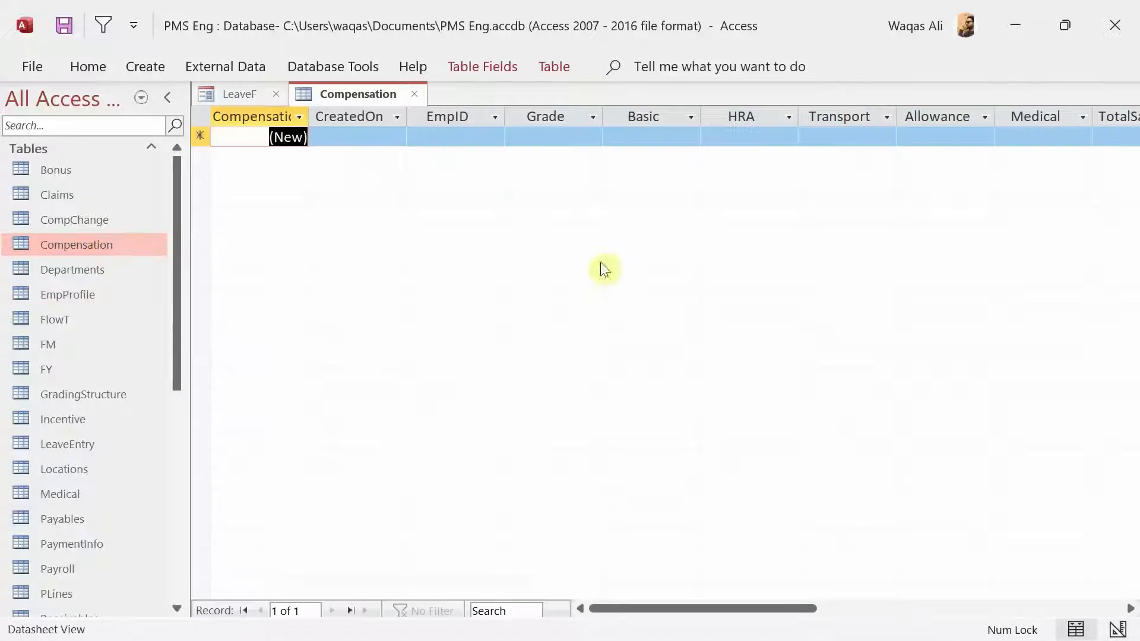
click(896, 609)
drag(894, 608, 659, 542)
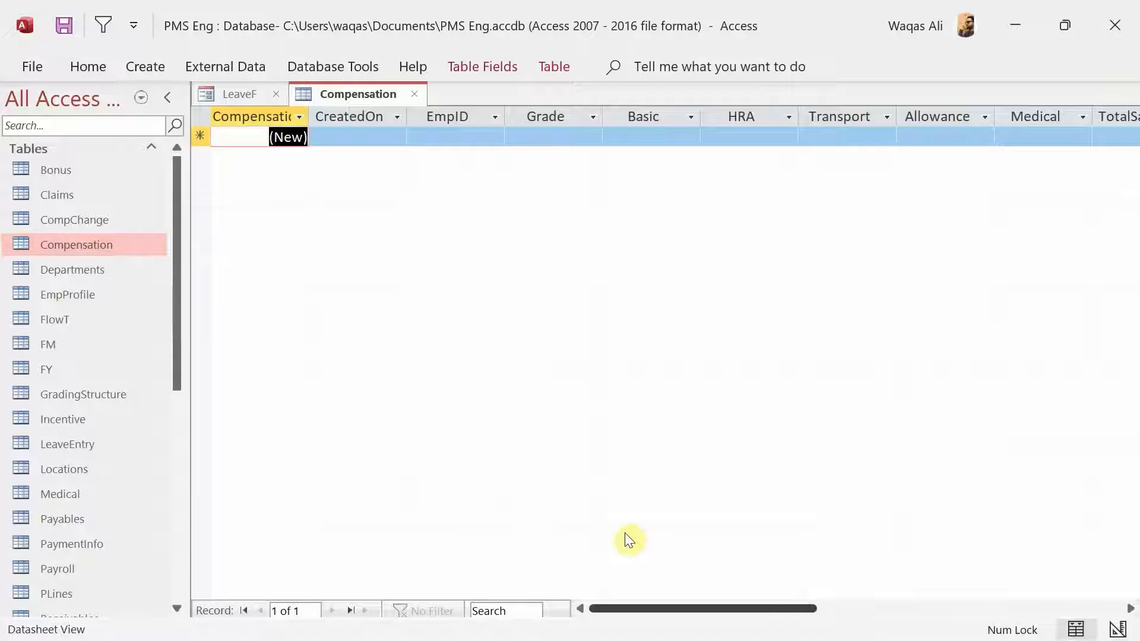
Examine the TotalSalary column of the Compensation table against the Duration and Amount fields of the LeaveF form
scroll(714, 498, right, 3)
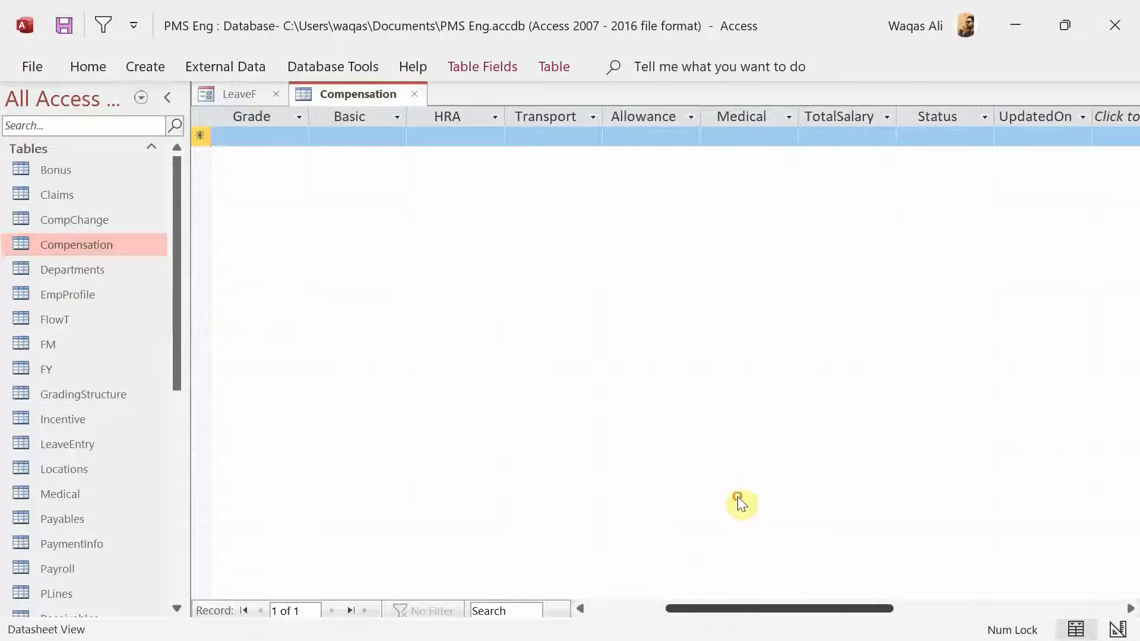
click(838, 114)
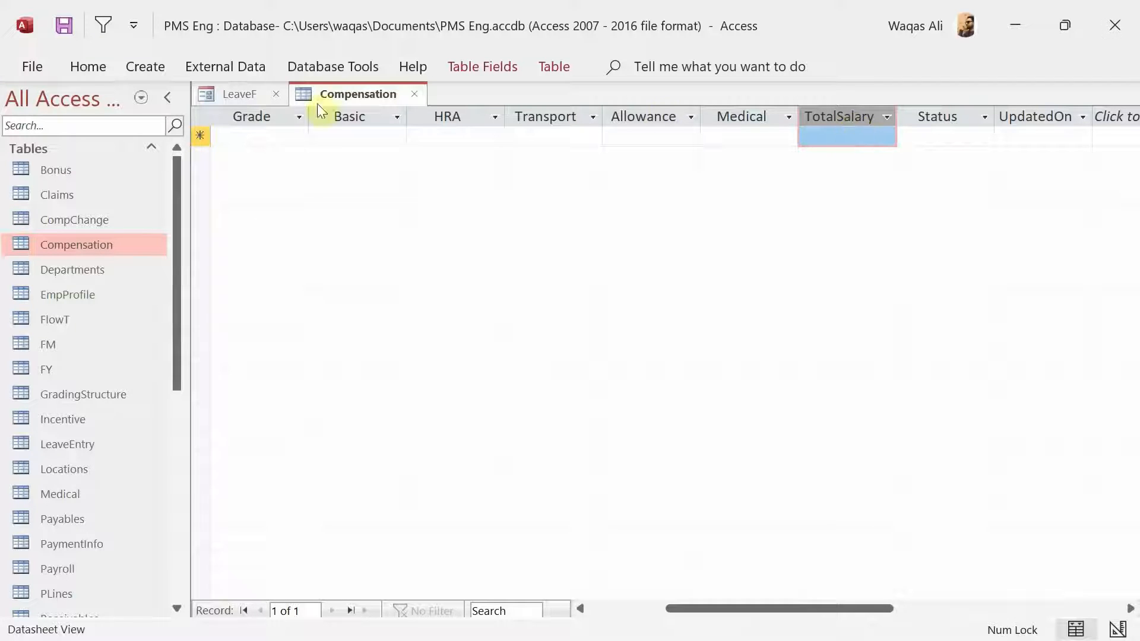
click(233, 94)
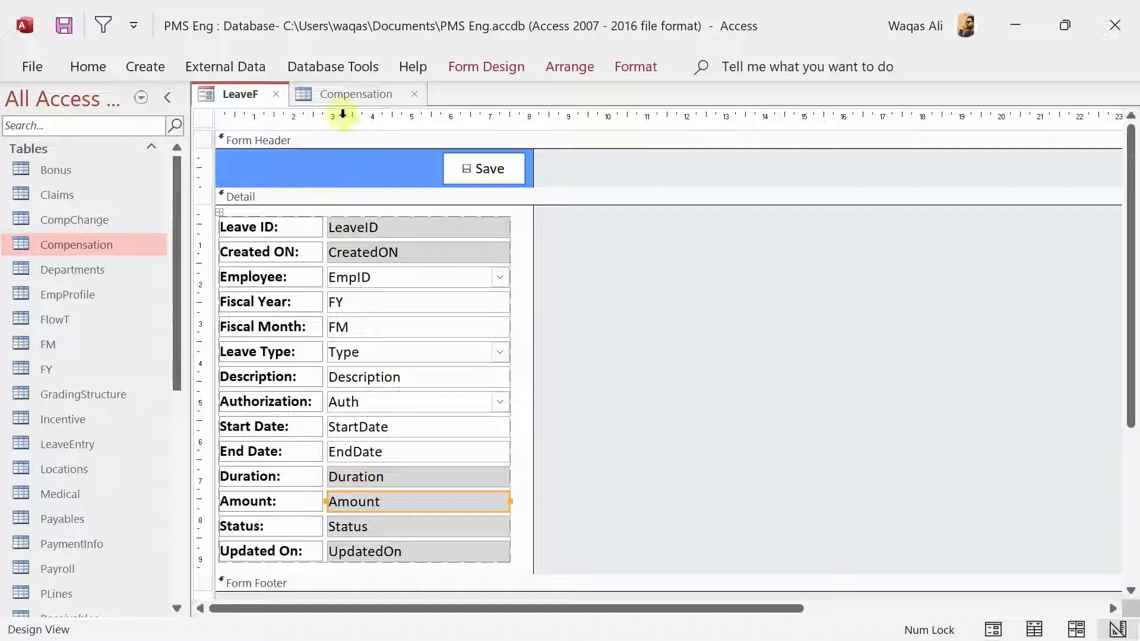
click(357, 96)
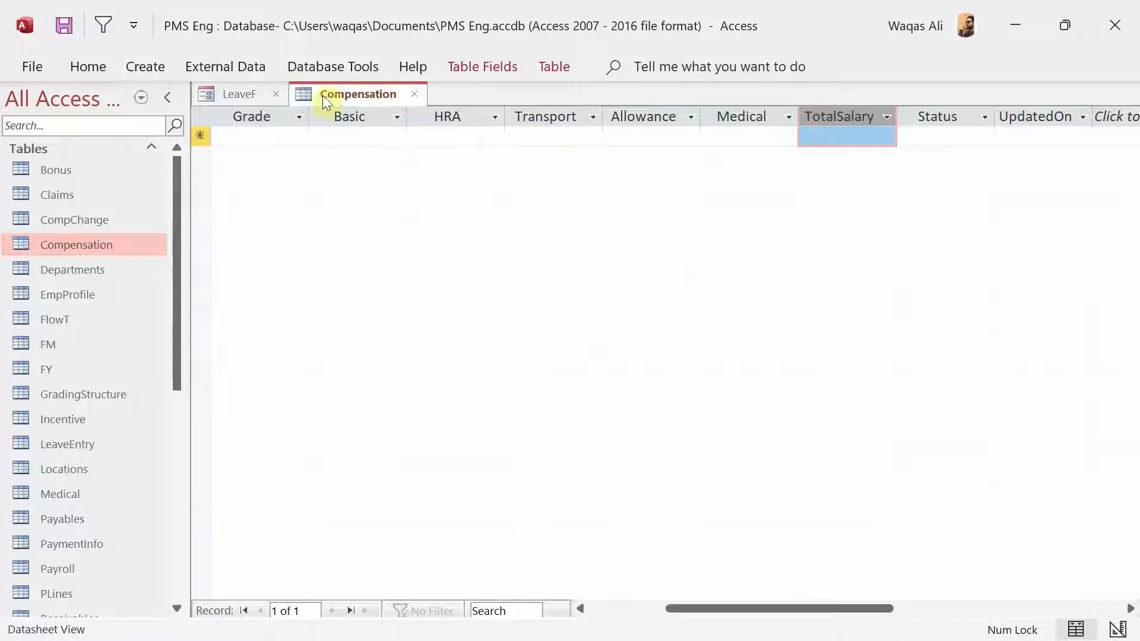
click(243, 91)
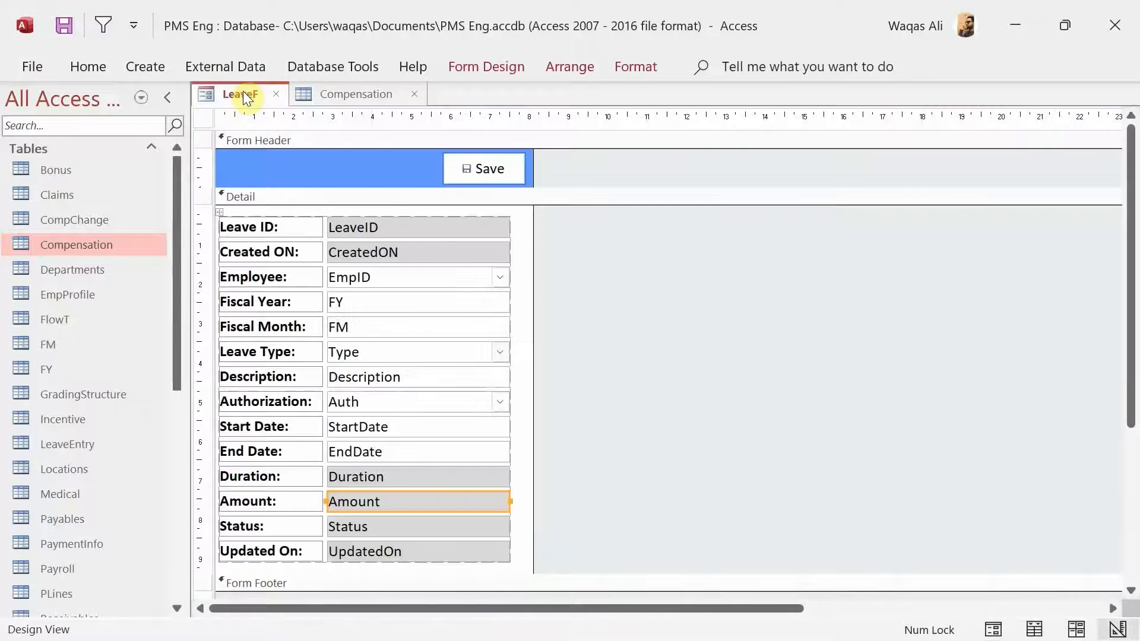
click(403, 475)
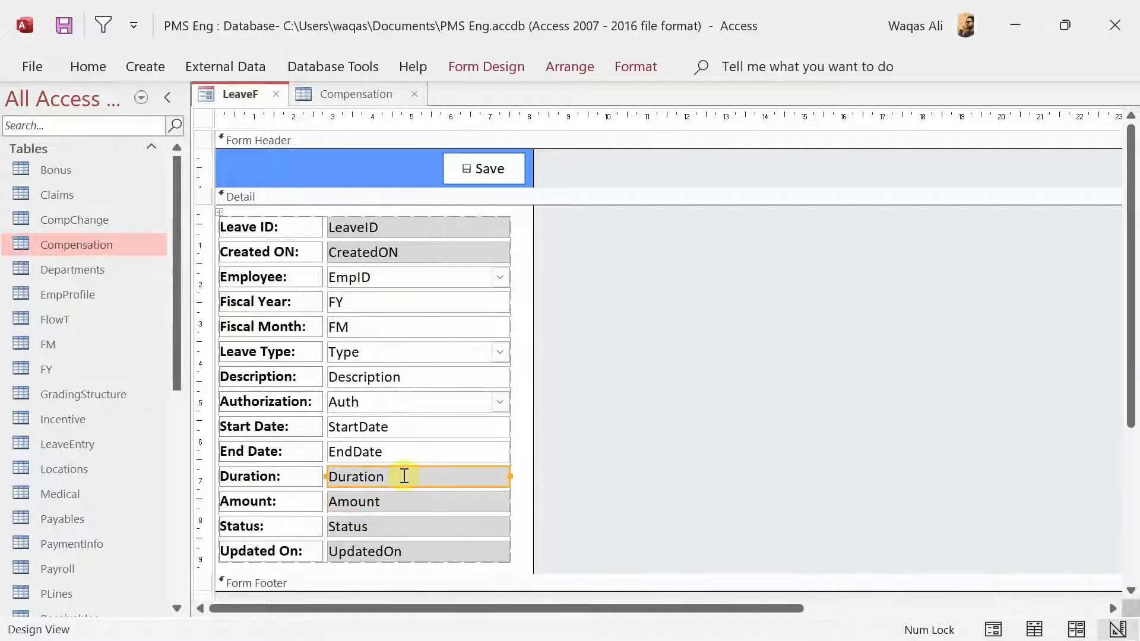
click(333, 504)
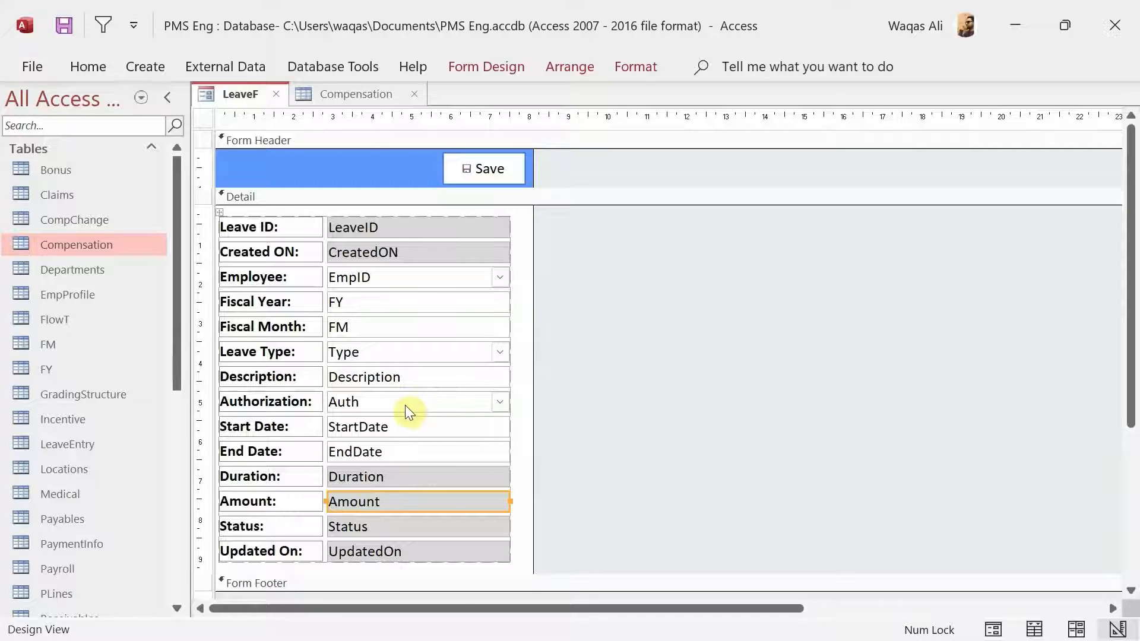
Add the Compensation table and its TotalSalary field to the row source query of the Employee combo box
click(427, 276)
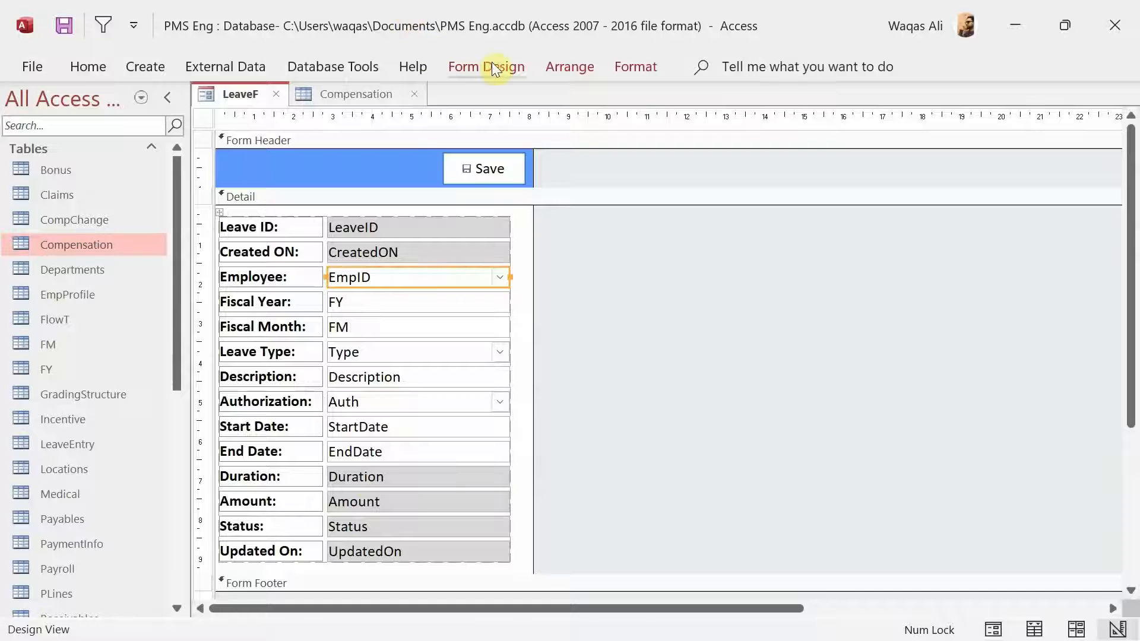
click(493, 65)
click(932, 124)
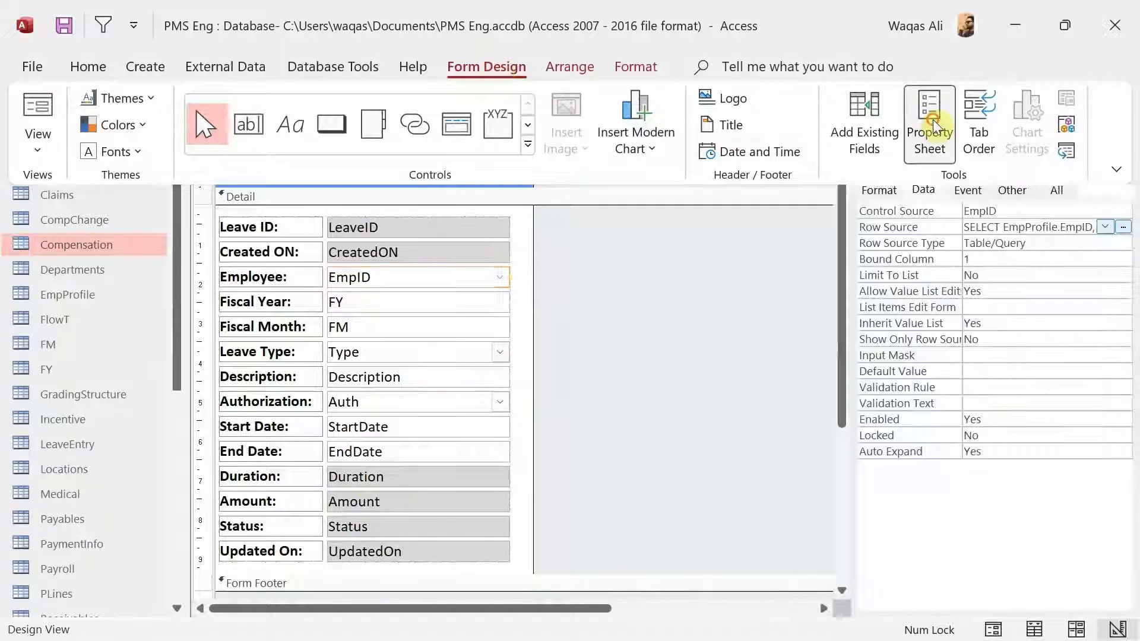
click(1123, 227)
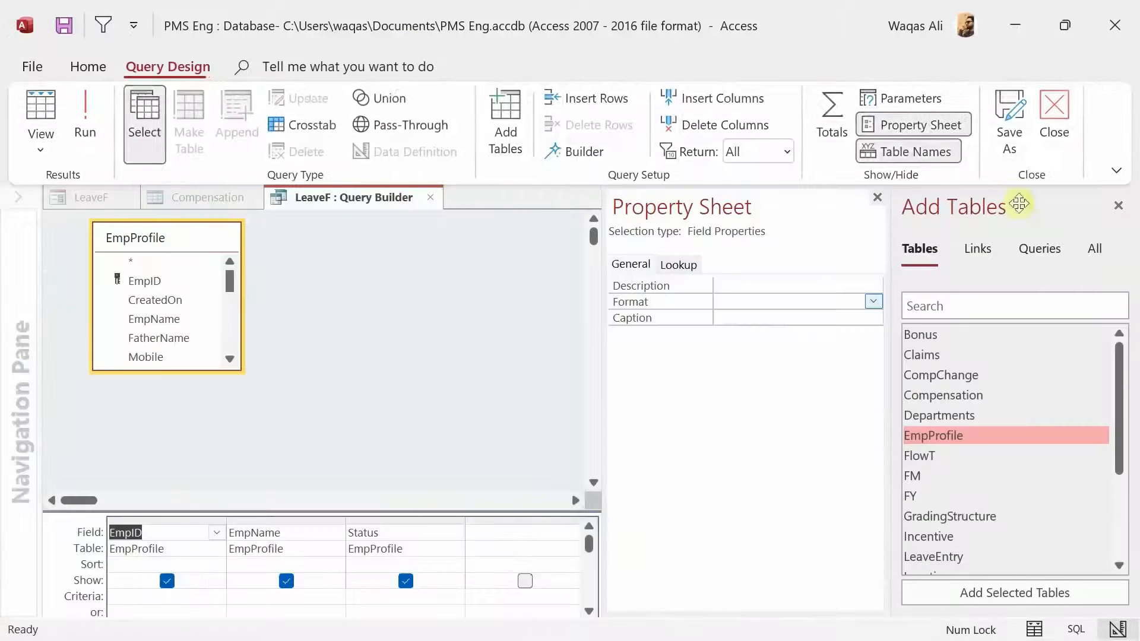
click(877, 197)
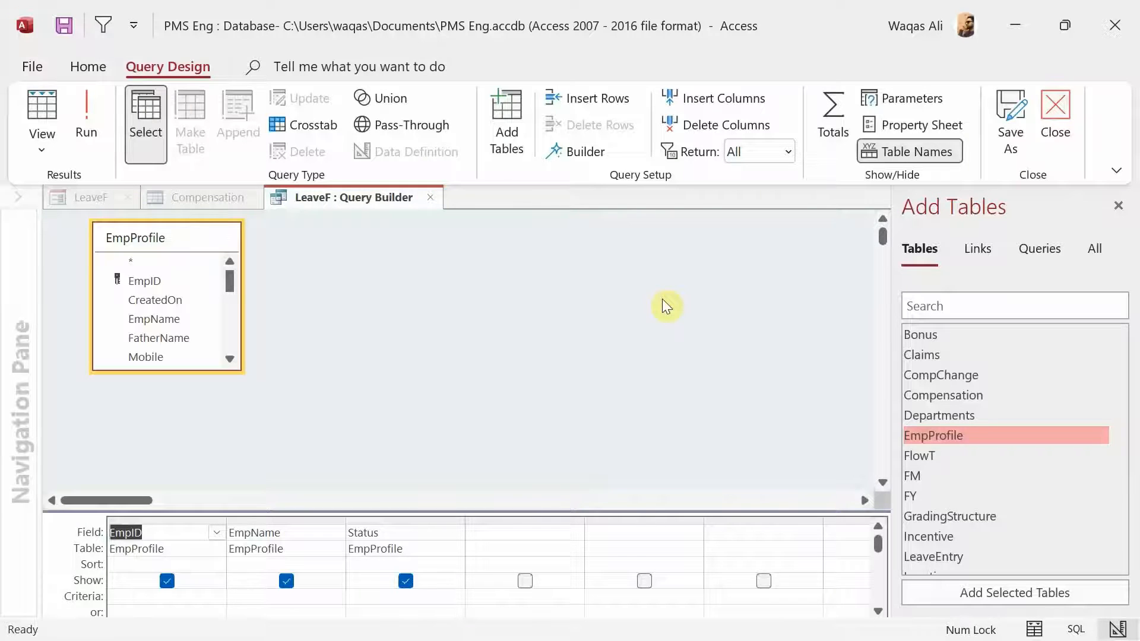
double_click(933, 397)
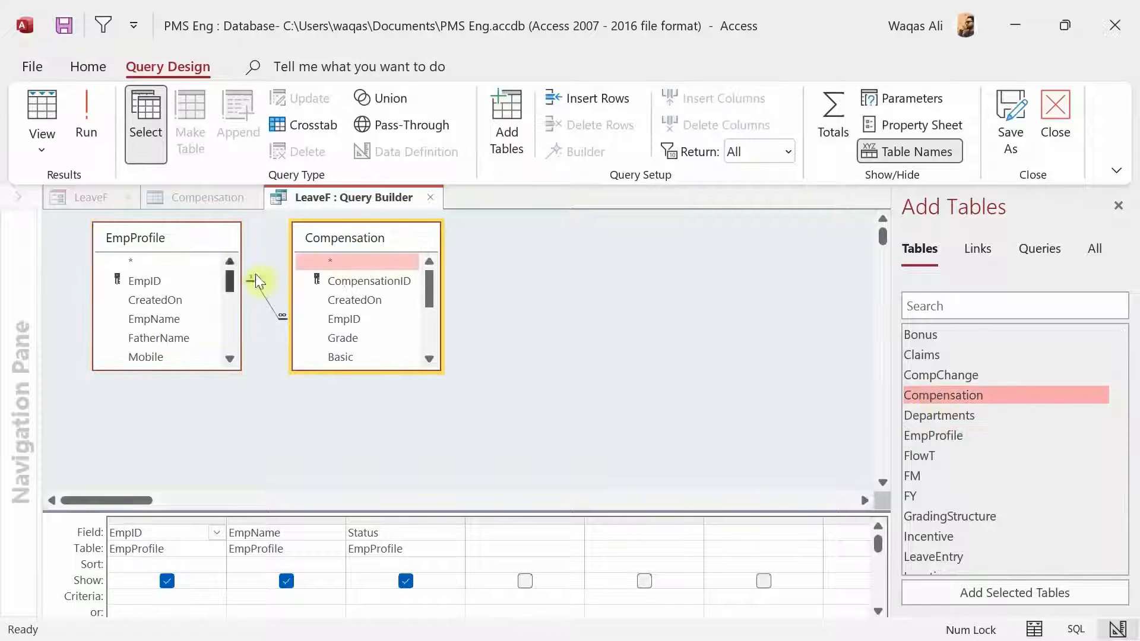
drag(428, 297, 432, 357)
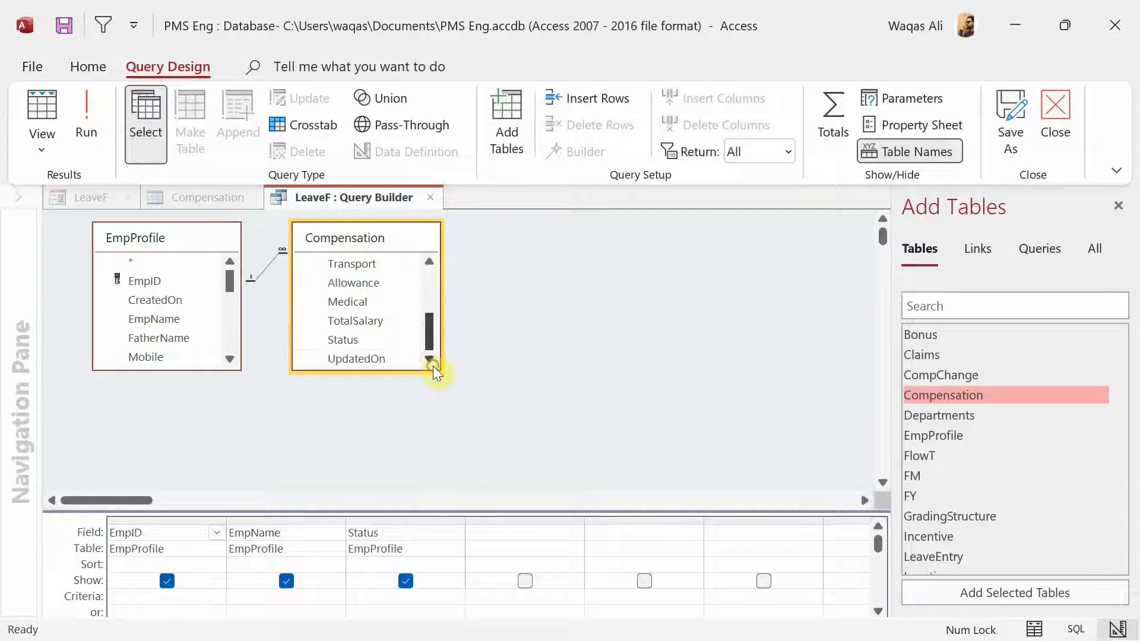
double_click(362, 320)
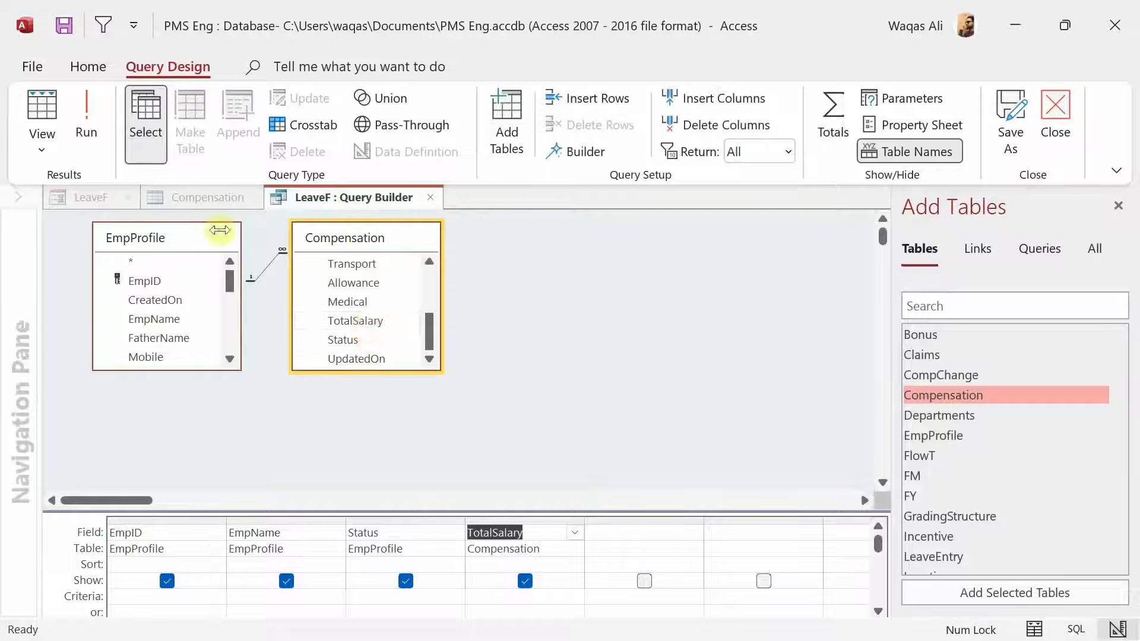
Run the employee row source query to check its columns, and save both the query and the LeaveF form
click(87, 122)
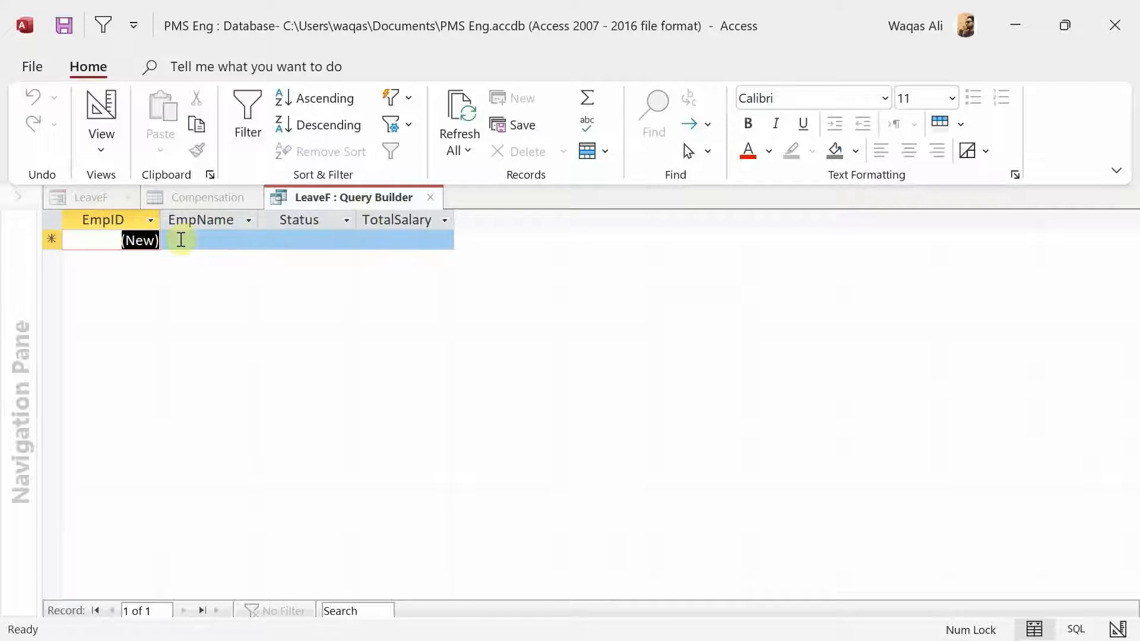
click(399, 241)
right_click(370, 192)
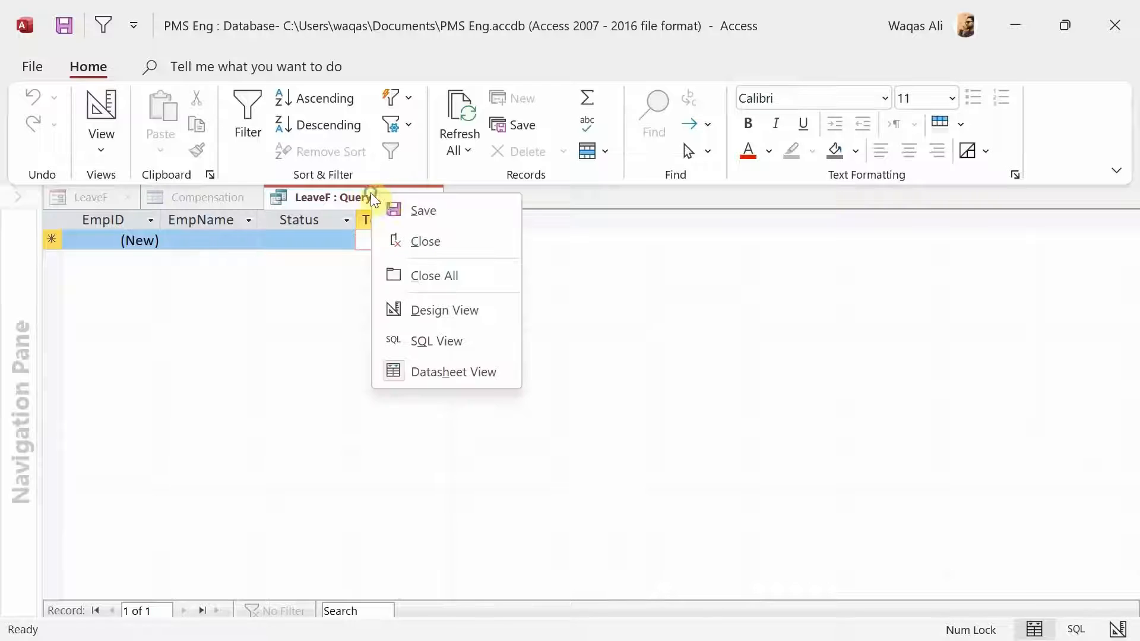
click(423, 210)
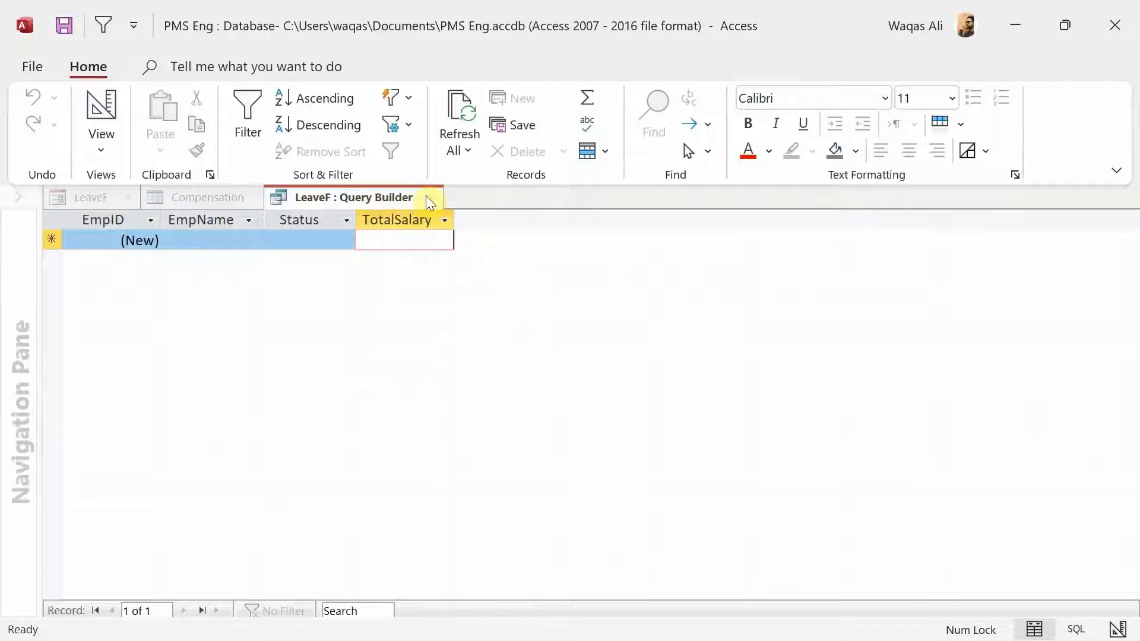
click(427, 198)
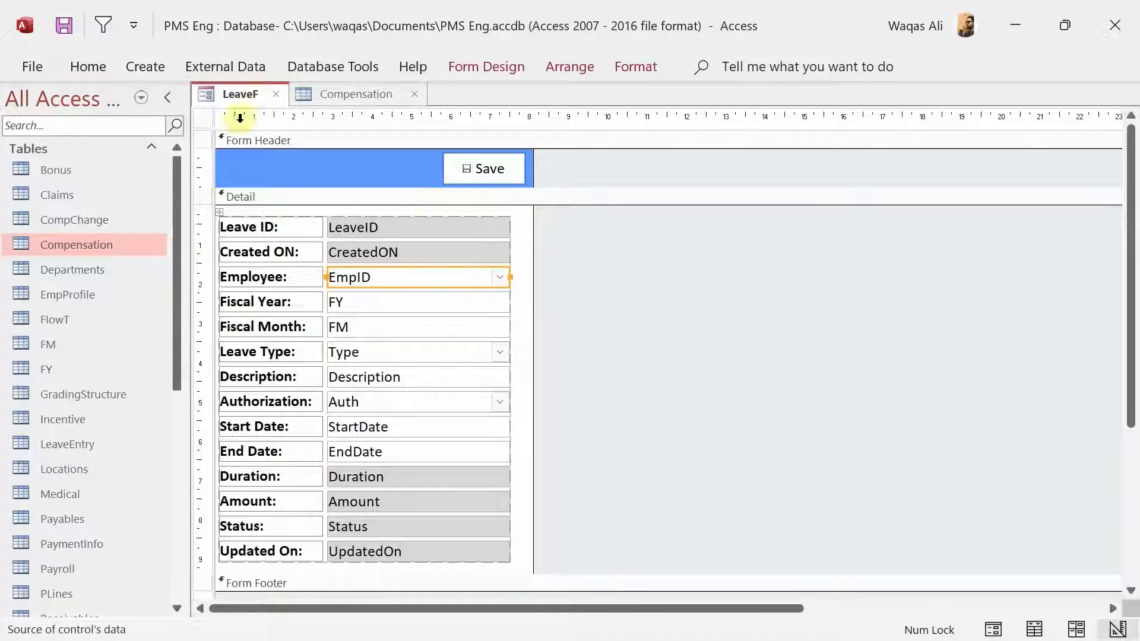
right_click(222, 91)
click(237, 103)
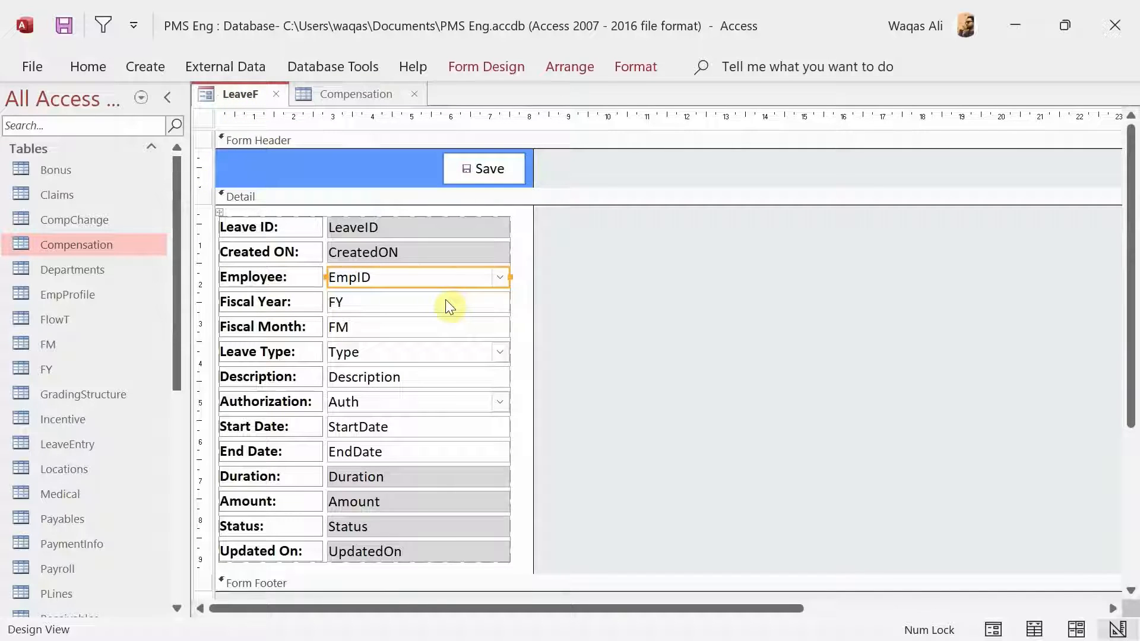
Set the Employee combo box's column count to 4 and its column widths to 0cm;1cm;0cm;0cm
click(467, 70)
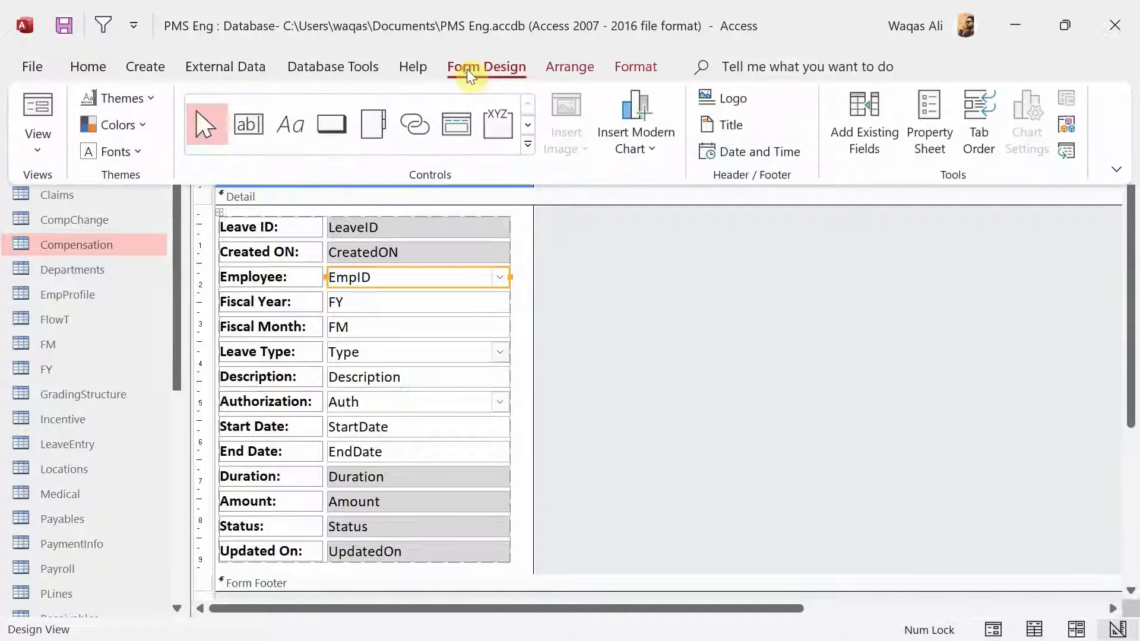
click(926, 126)
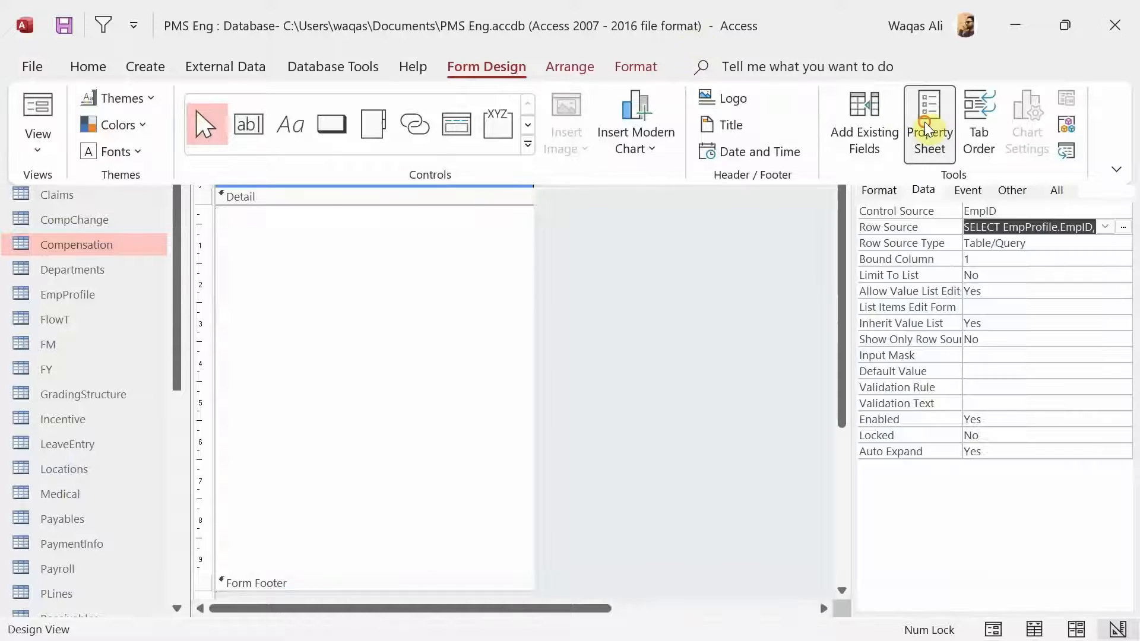
click(881, 190)
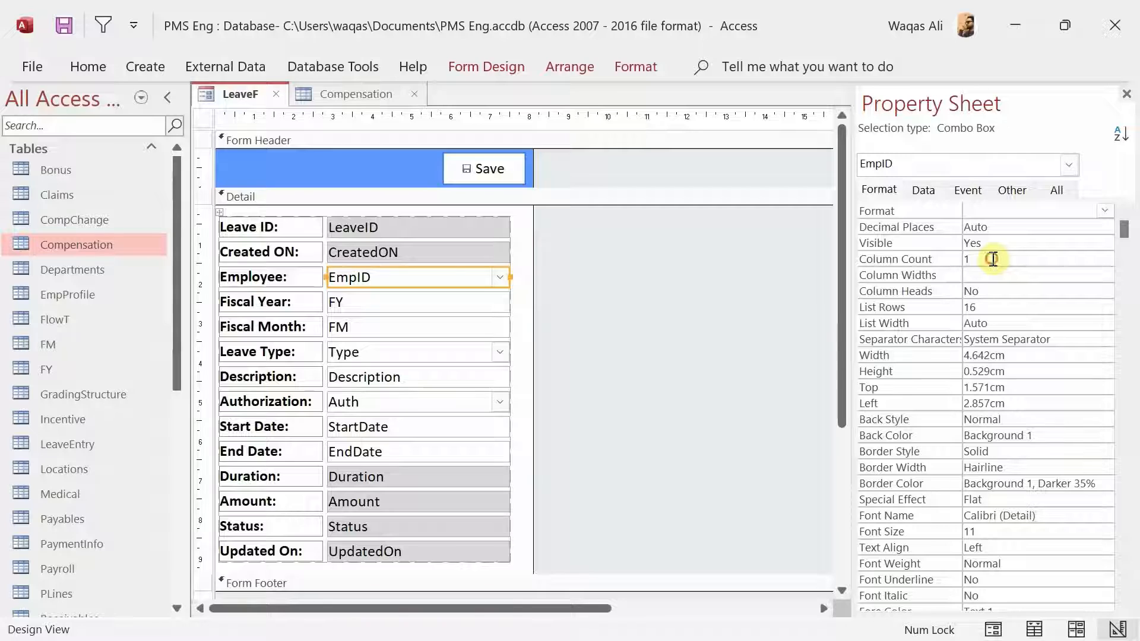
click(962, 258)
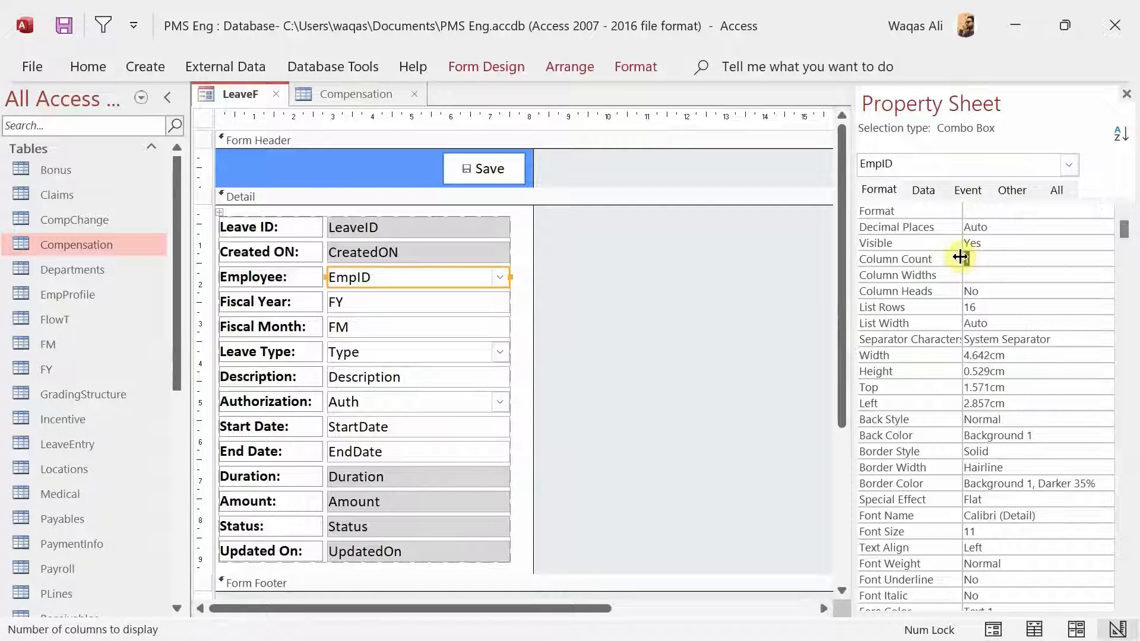
text(4)
key(Return)
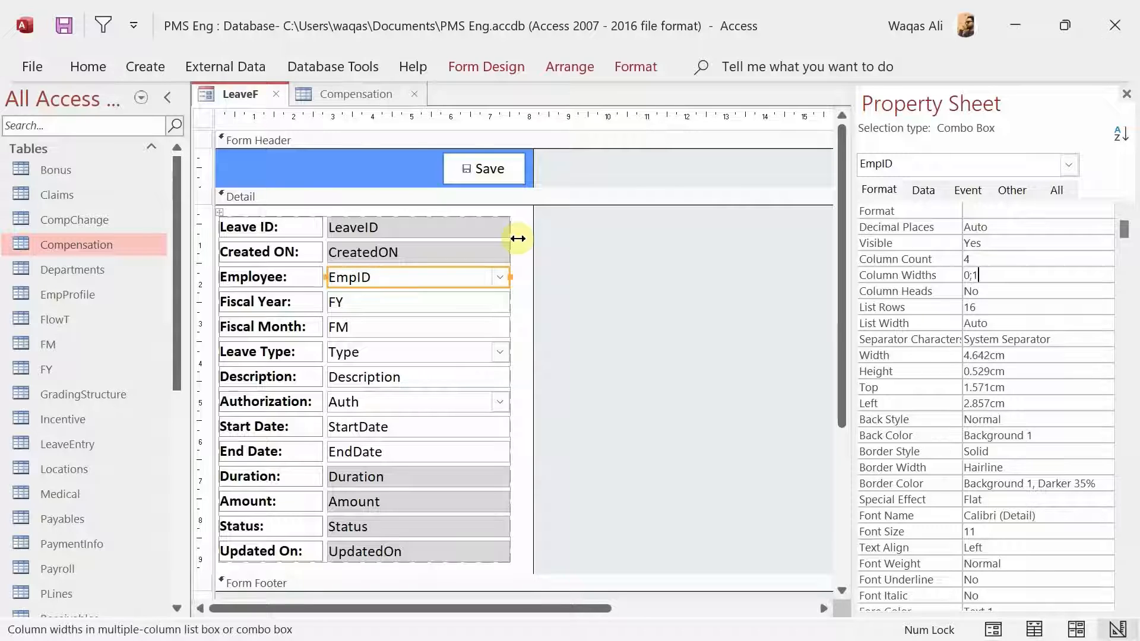
text(0cm)
text(;0;)
key(Return)
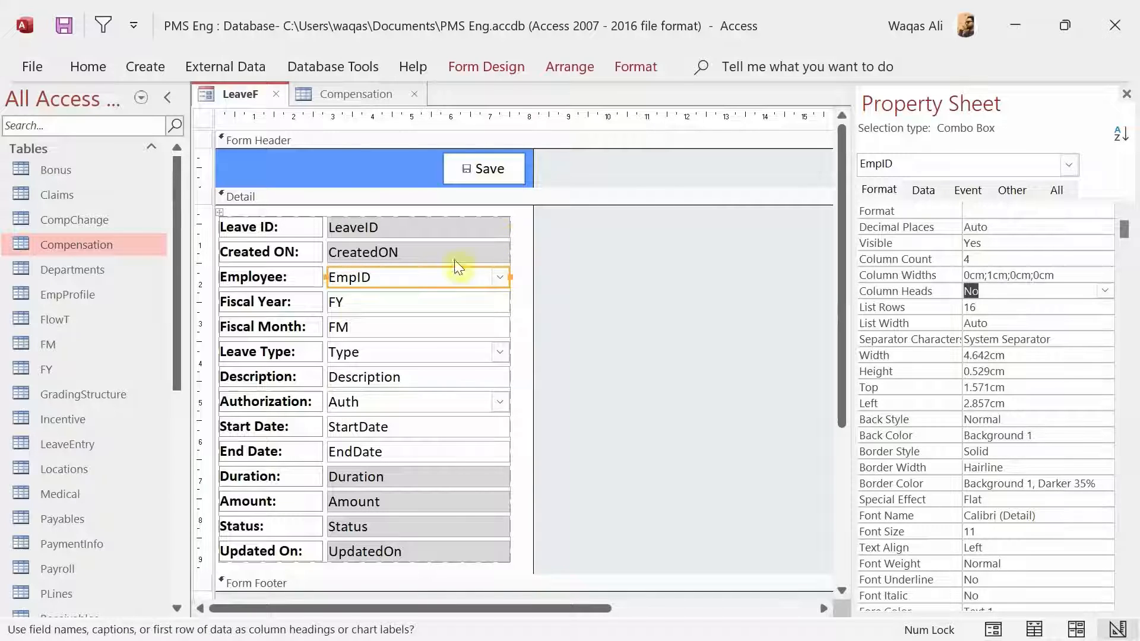
Change the Fiscal Year text box on LeaveF to a combo box
click(381, 304)
right_click(381, 304)
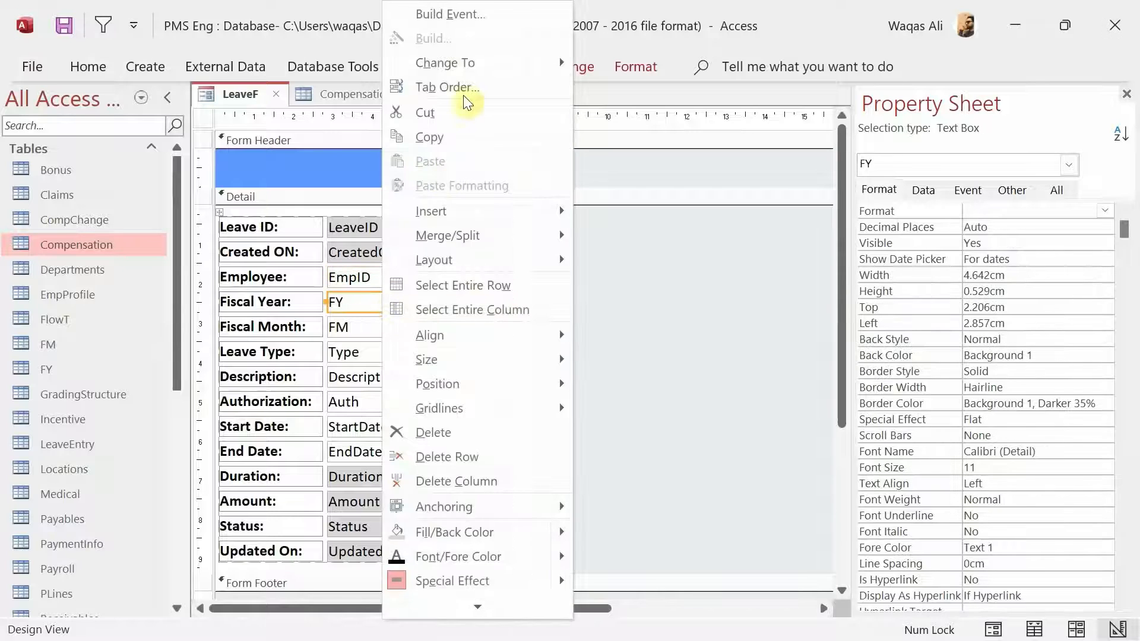
mouse_move(479, 71)
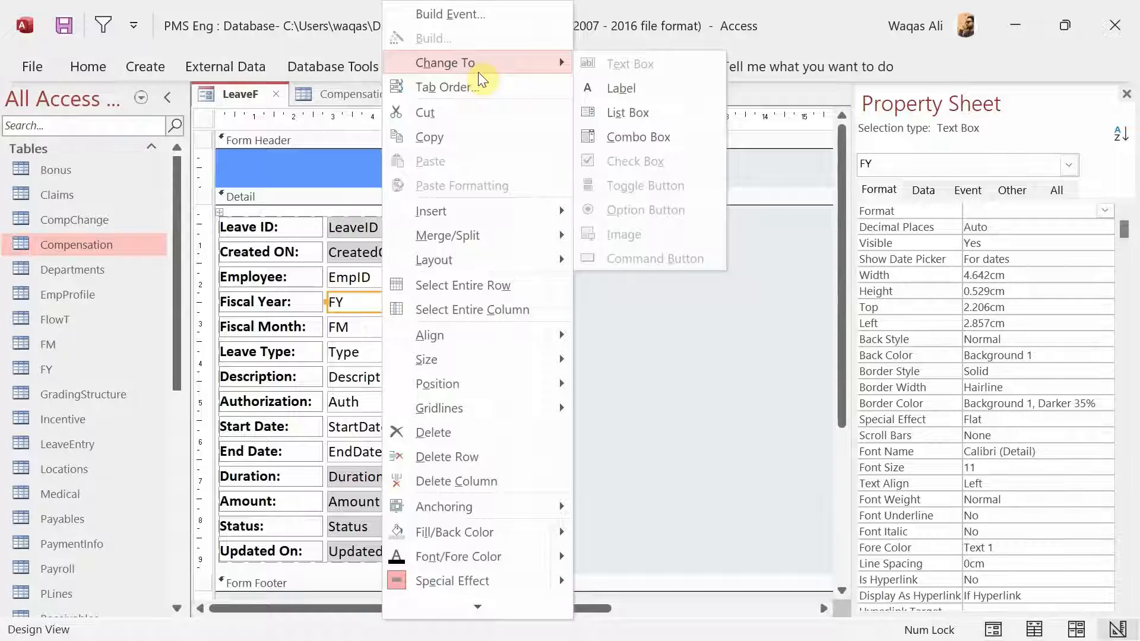
click(649, 134)
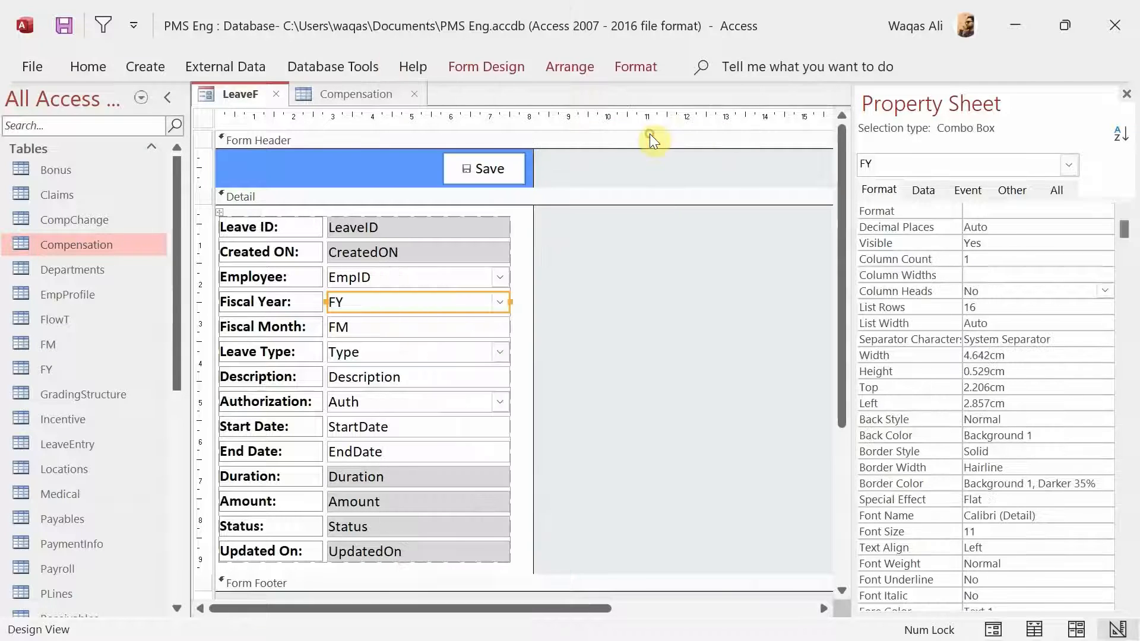
Build the Fiscal Year combo box's row source from the ID and FY fields of the FY table and save it
click(924, 191)
click(1001, 228)
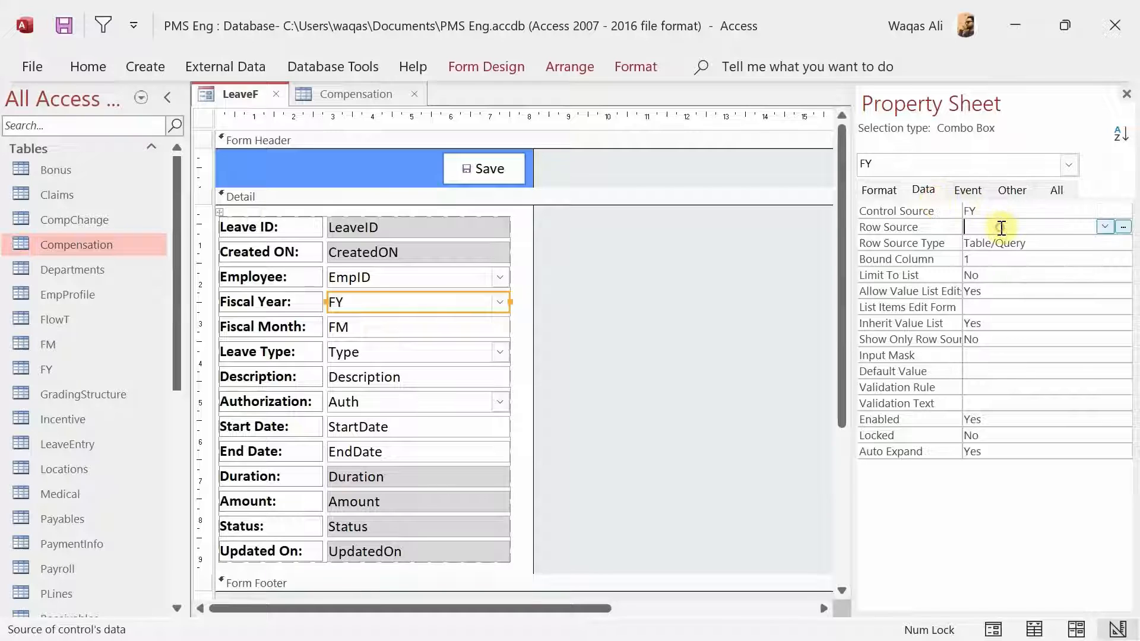
click(1123, 226)
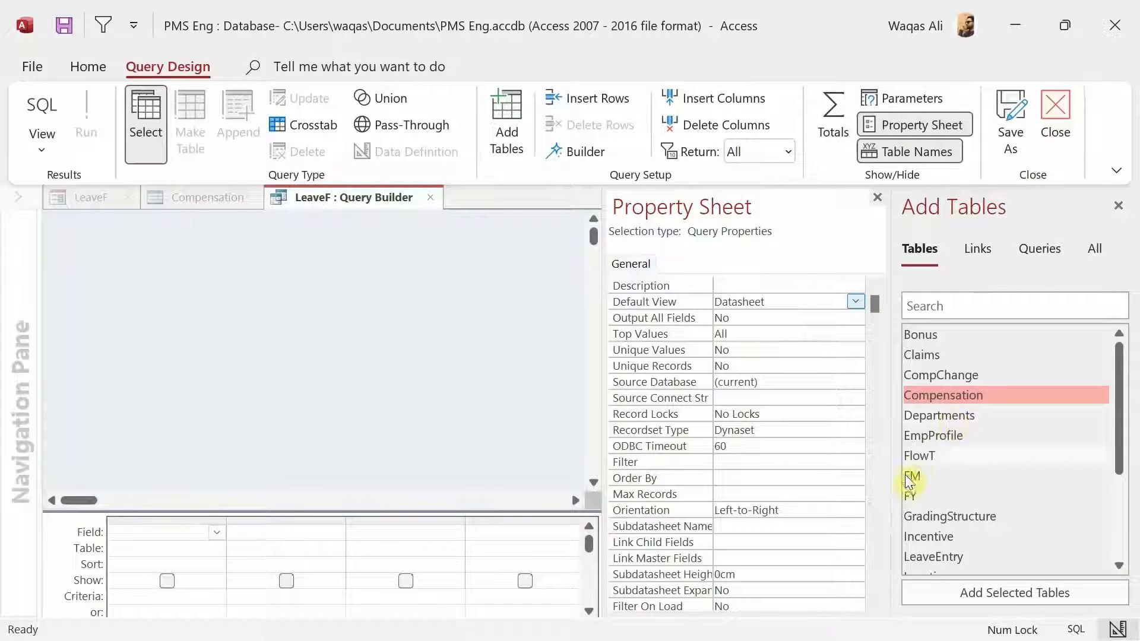
double_click(910, 498)
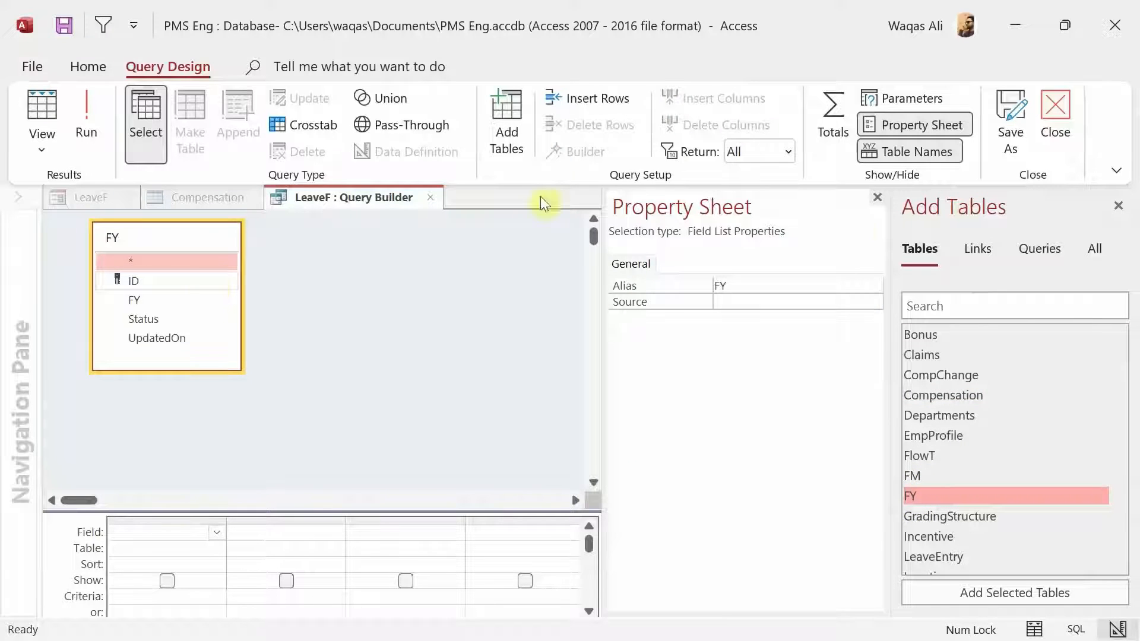
click(877, 197)
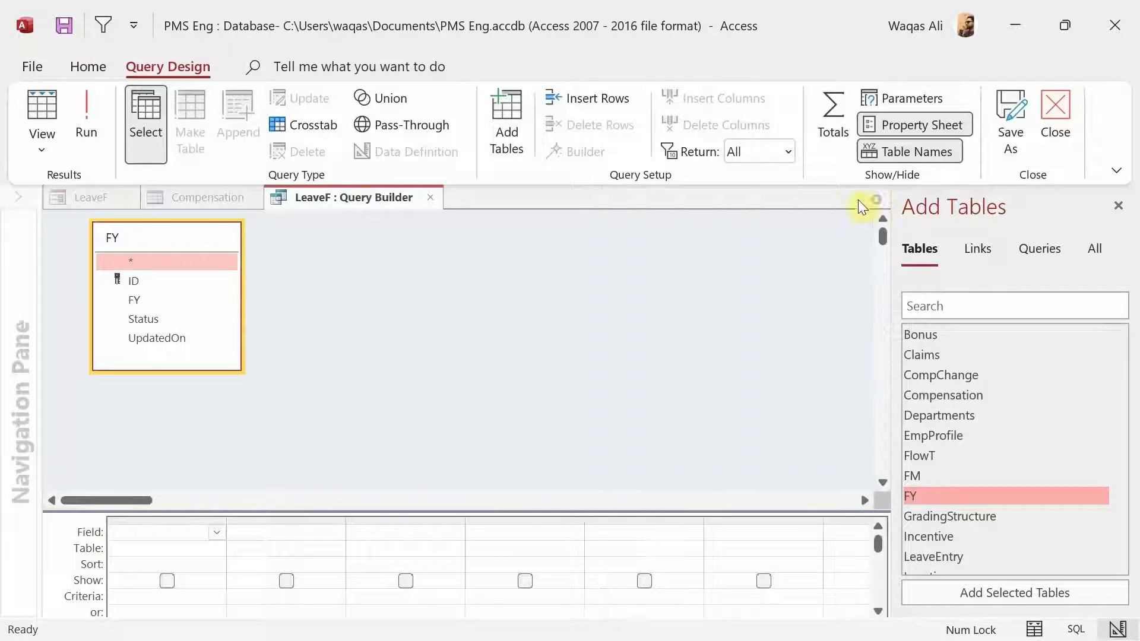
double_click(140, 280)
double_click(140, 299)
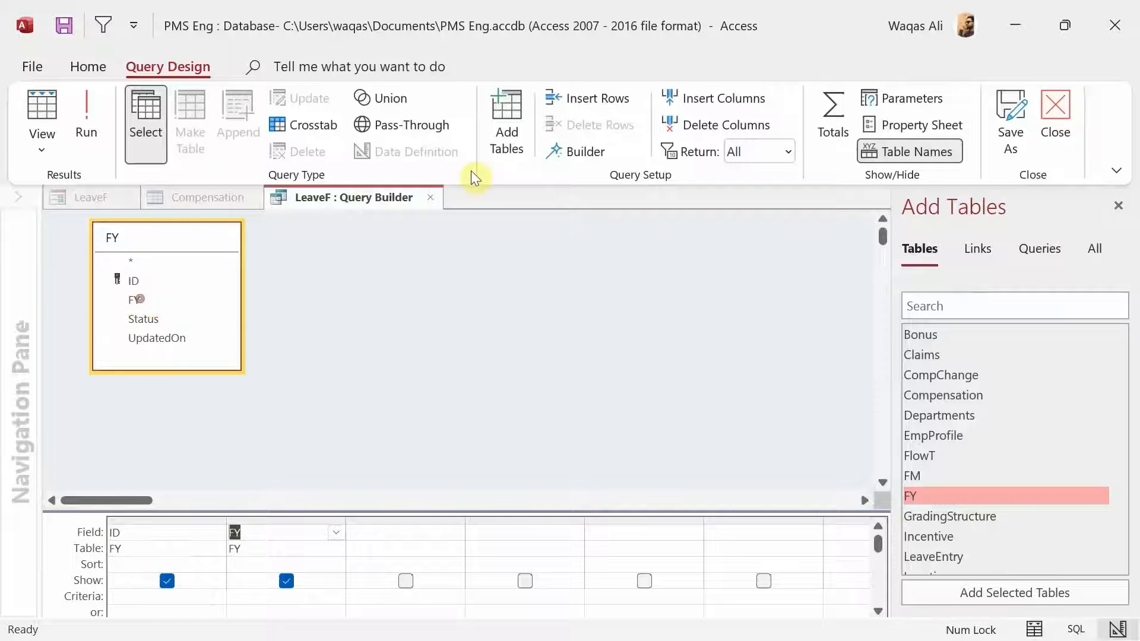
click(437, 197)
key(Return)
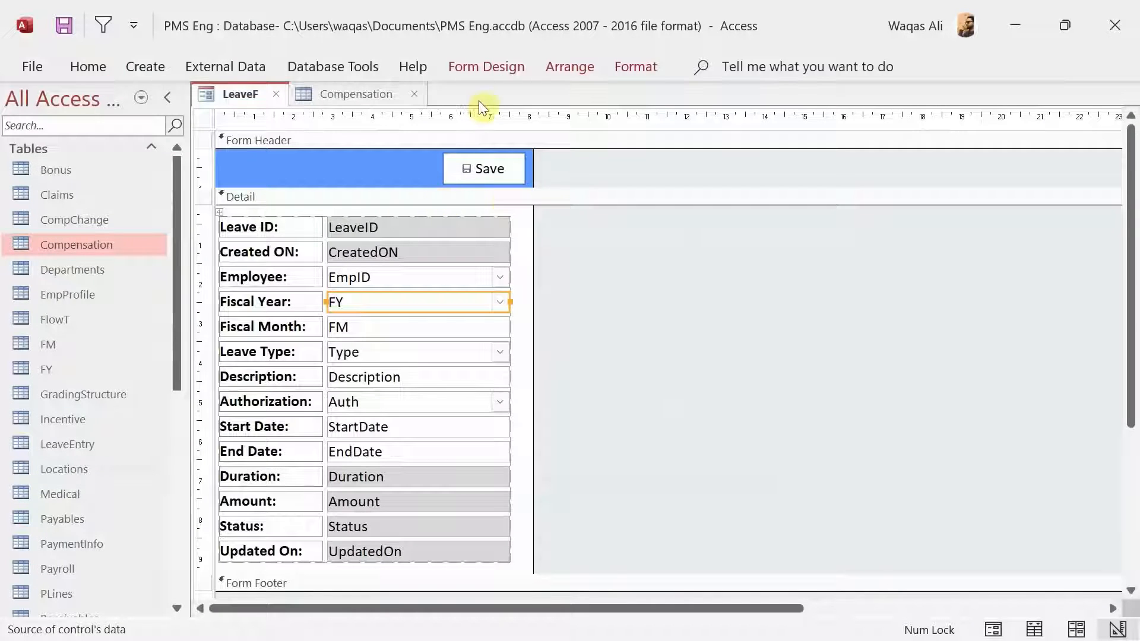
Set the Fiscal Year combo box's column count to 2 and its column widths to 0cm;1cm
click(482, 75)
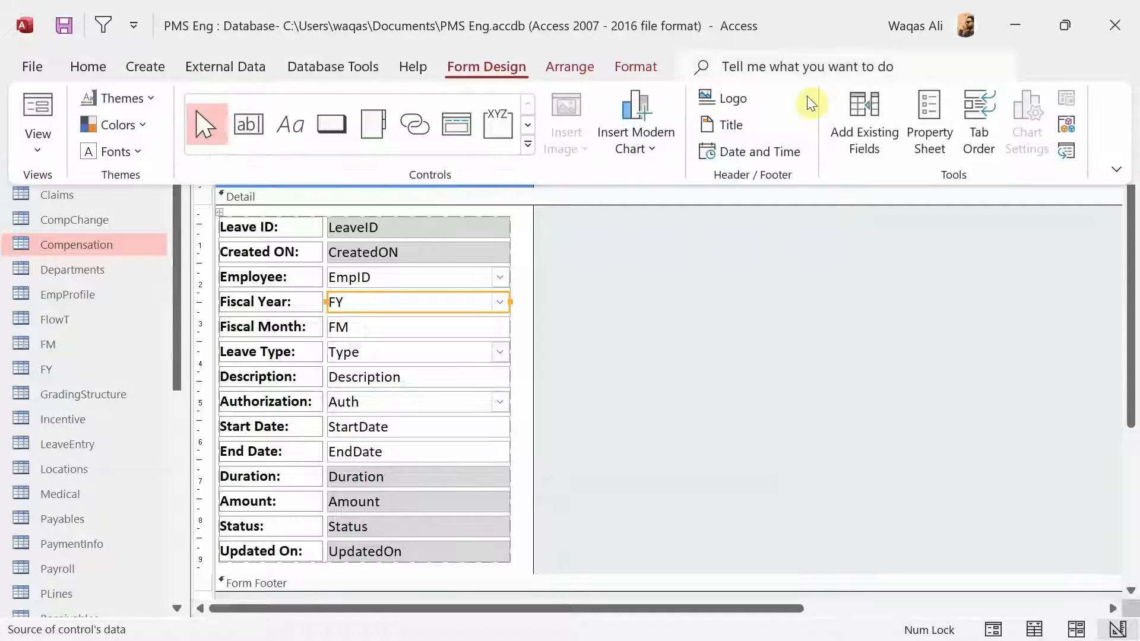
click(927, 144)
click(888, 191)
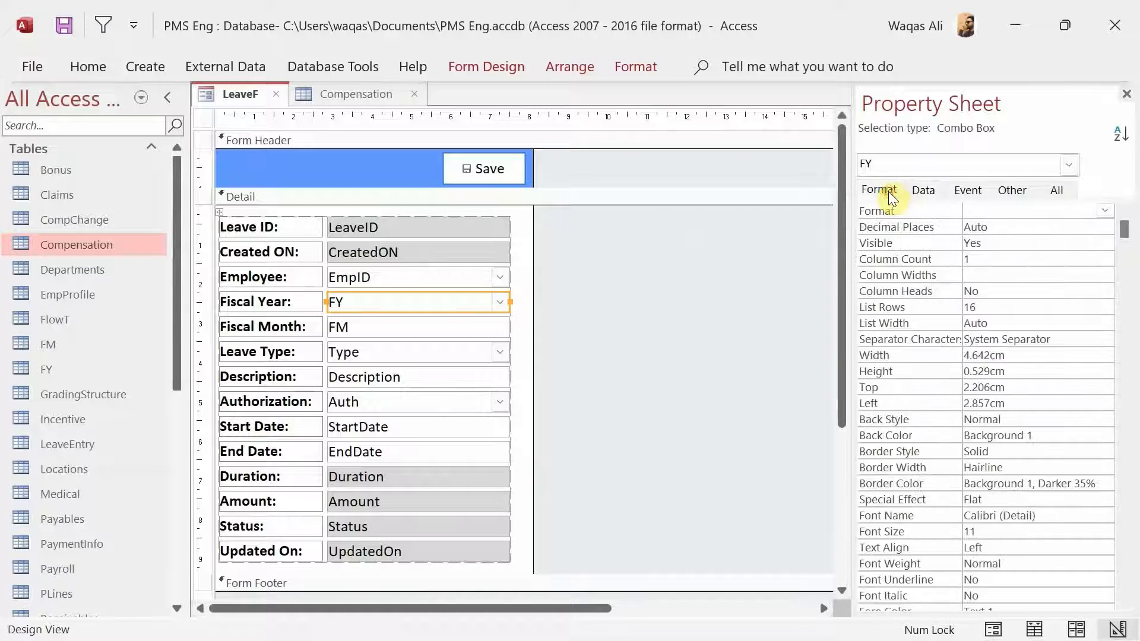
click(900, 257)
text(2)
key(Return)
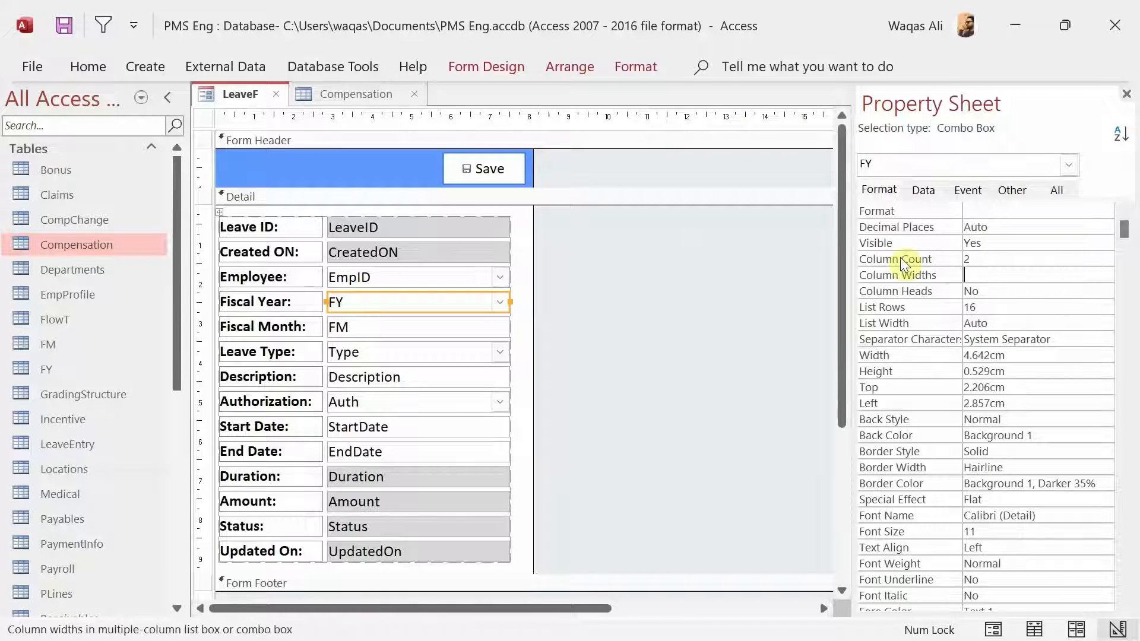
text(0cm;1)
key(Return)
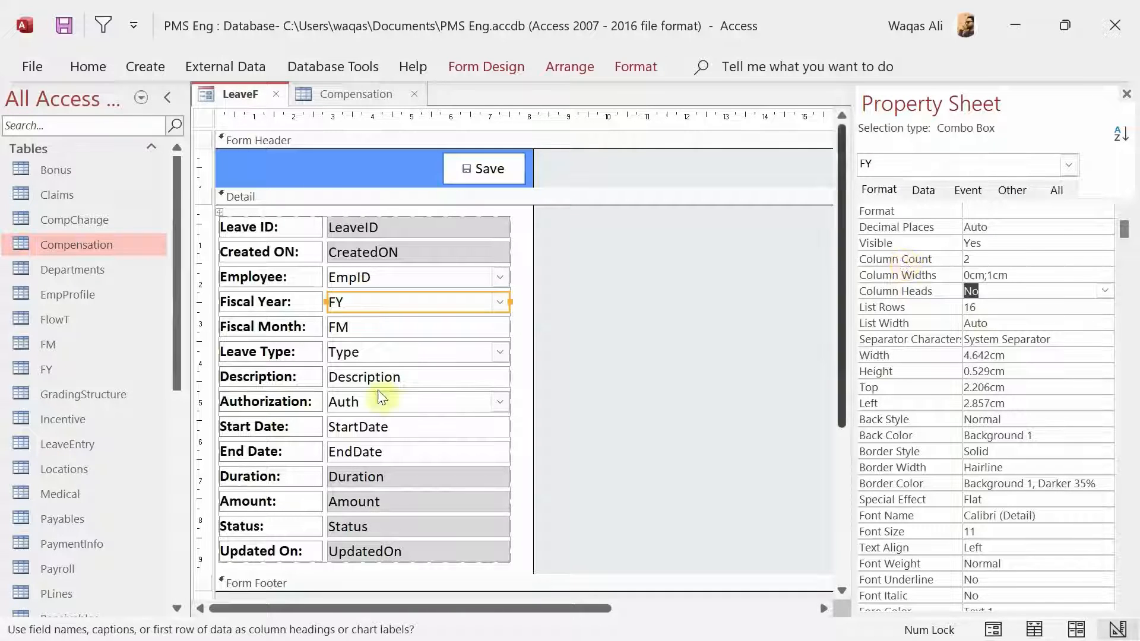
Change the Fiscal Month text box on LeaveF to a combo box
click(389, 336)
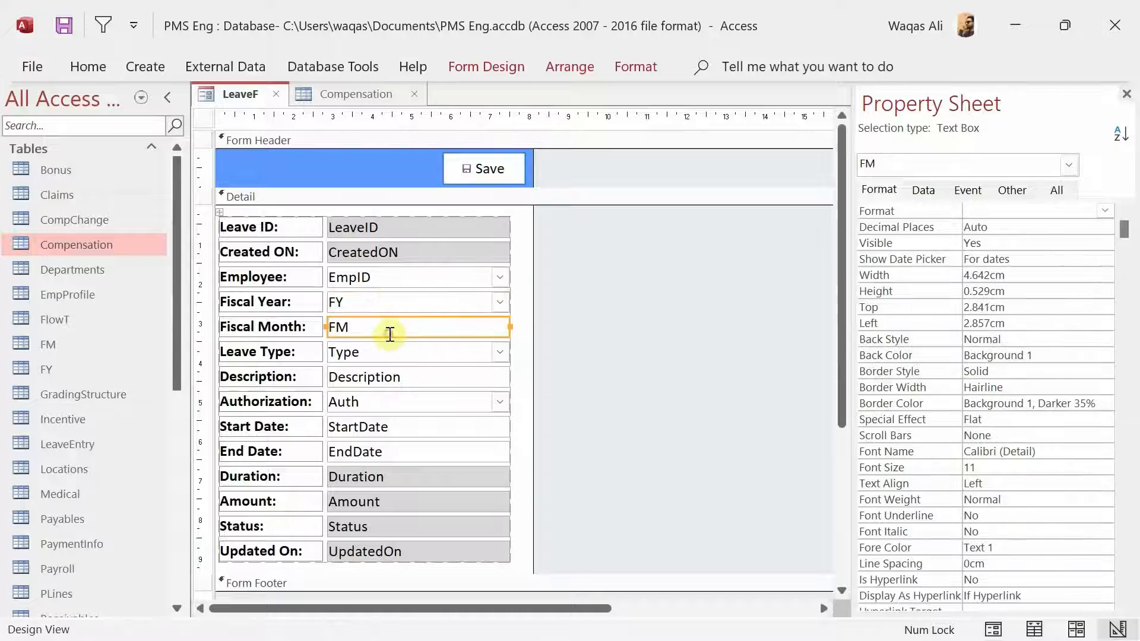
right_click(389, 337)
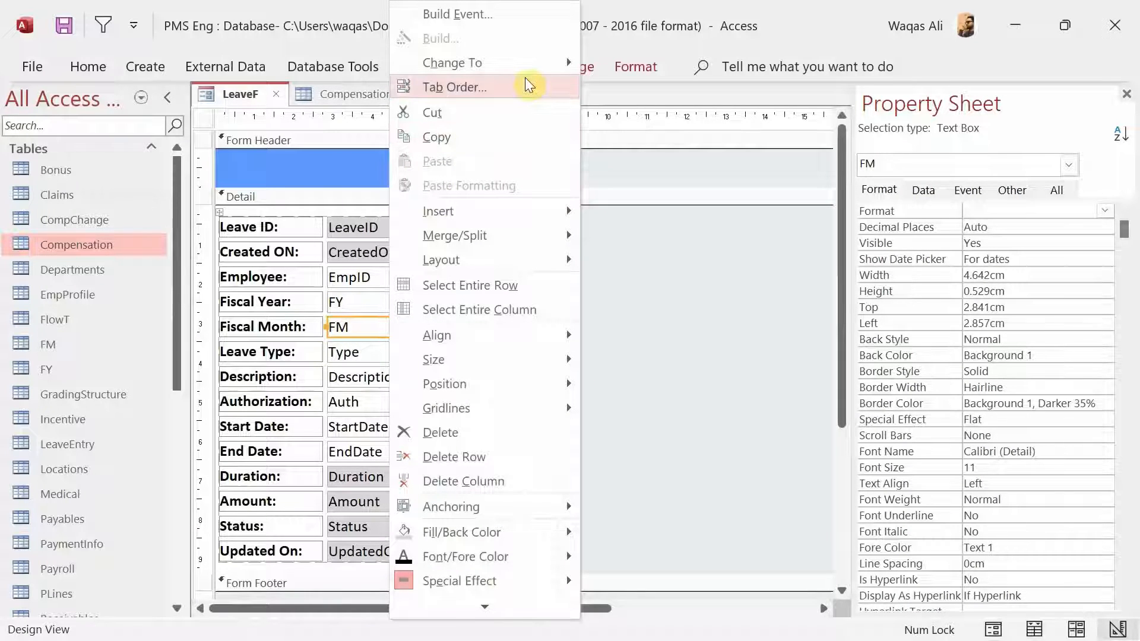
mouse_move(526, 70)
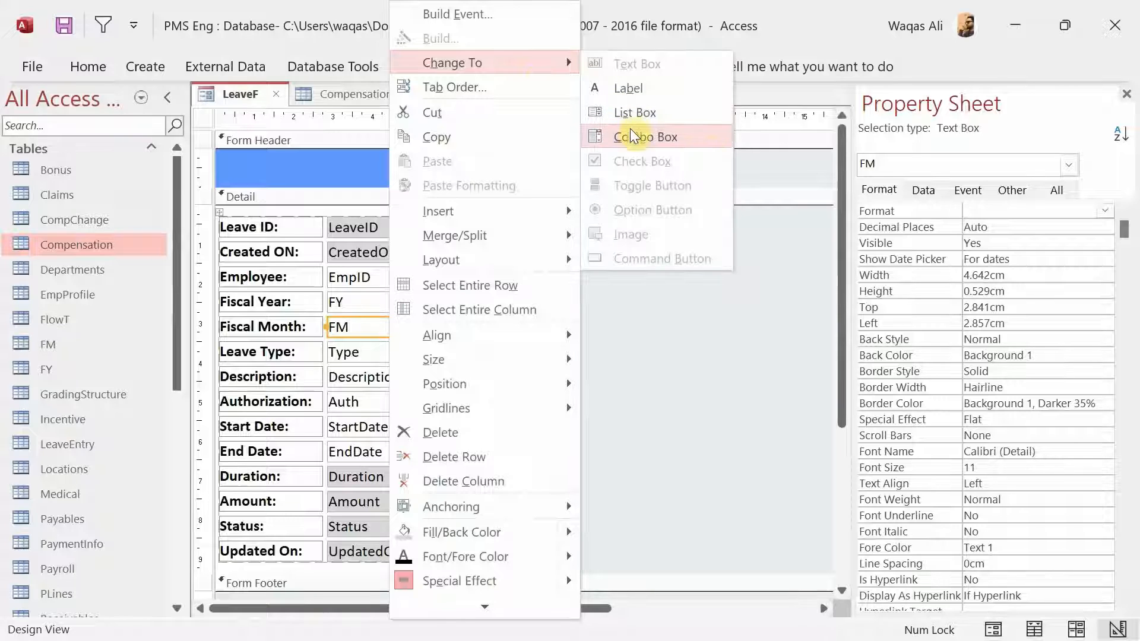
click(630, 135)
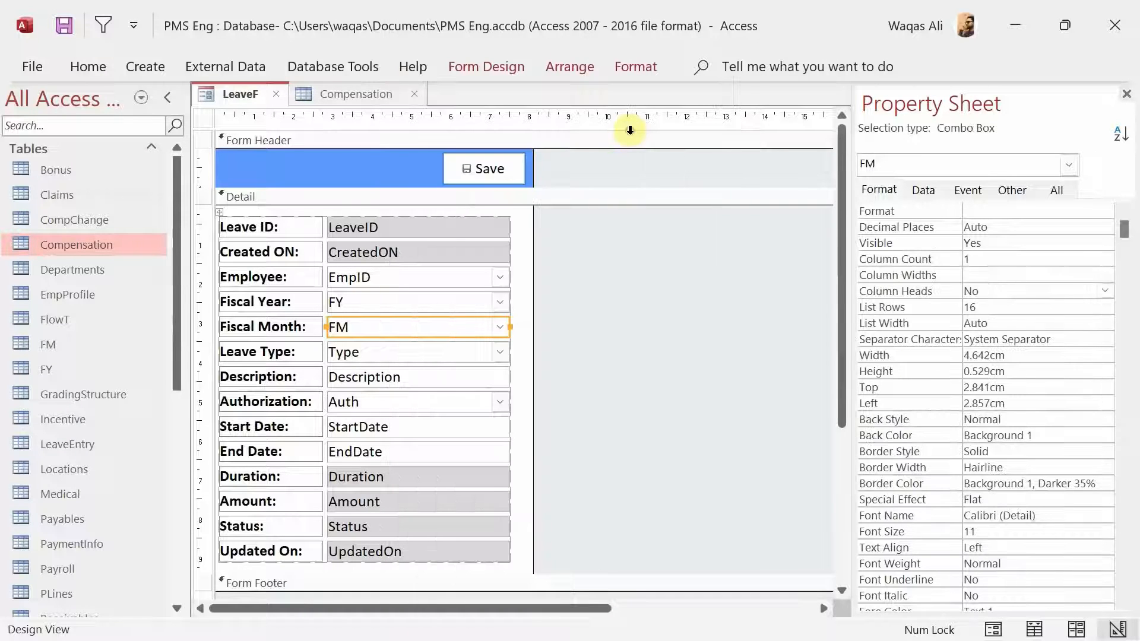
Open the query builder for the Fiscal Month combo box's row source
click(924, 187)
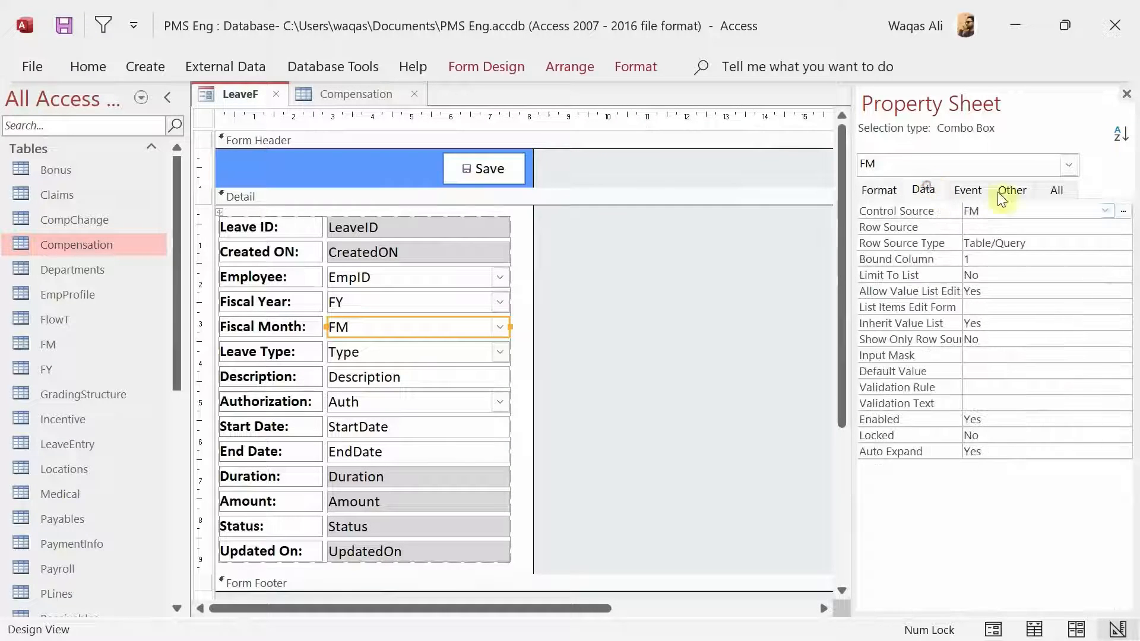
click(1047, 228)
click(1124, 225)
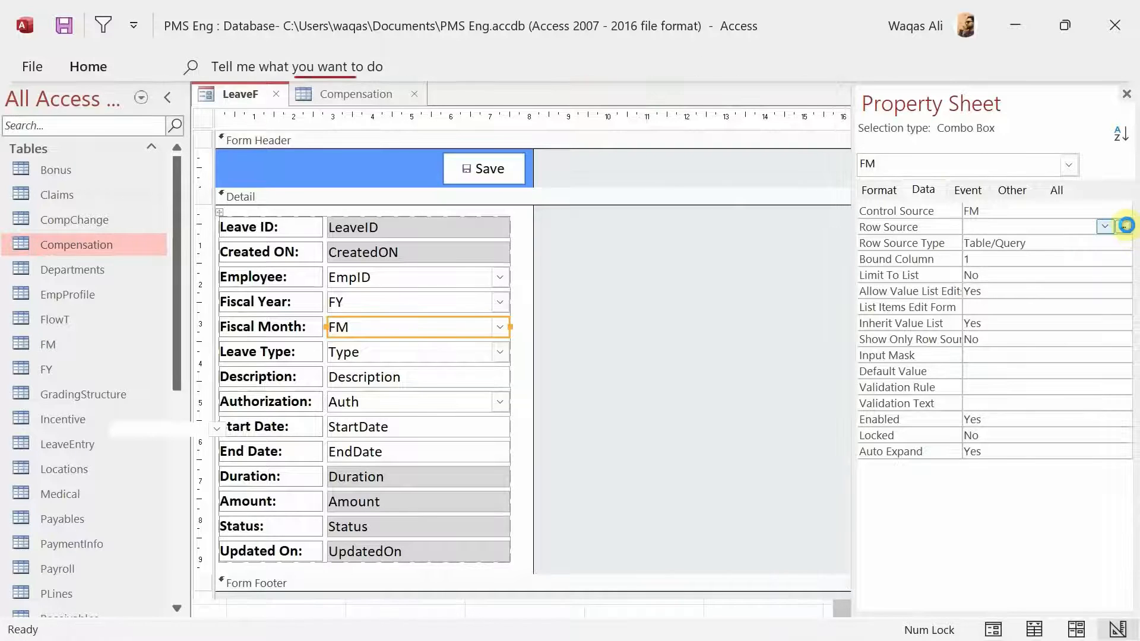
Build the Fiscal Month combo box's row source query from the FM table with the ID and FM fields, preview it, then save and close it
click(875, 202)
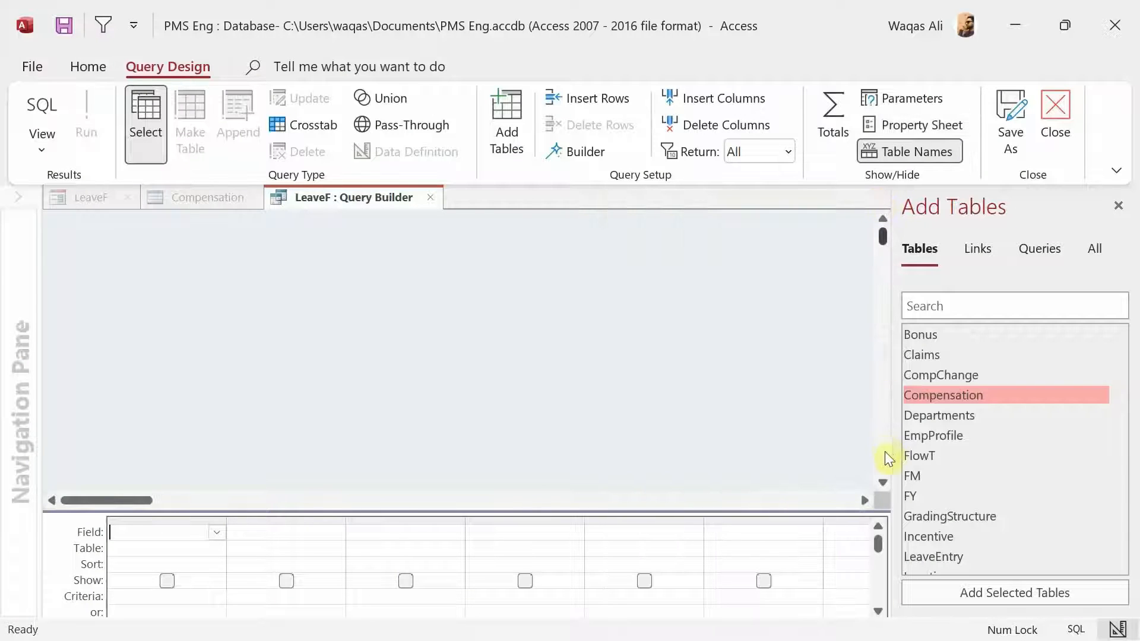
double_click(917, 475)
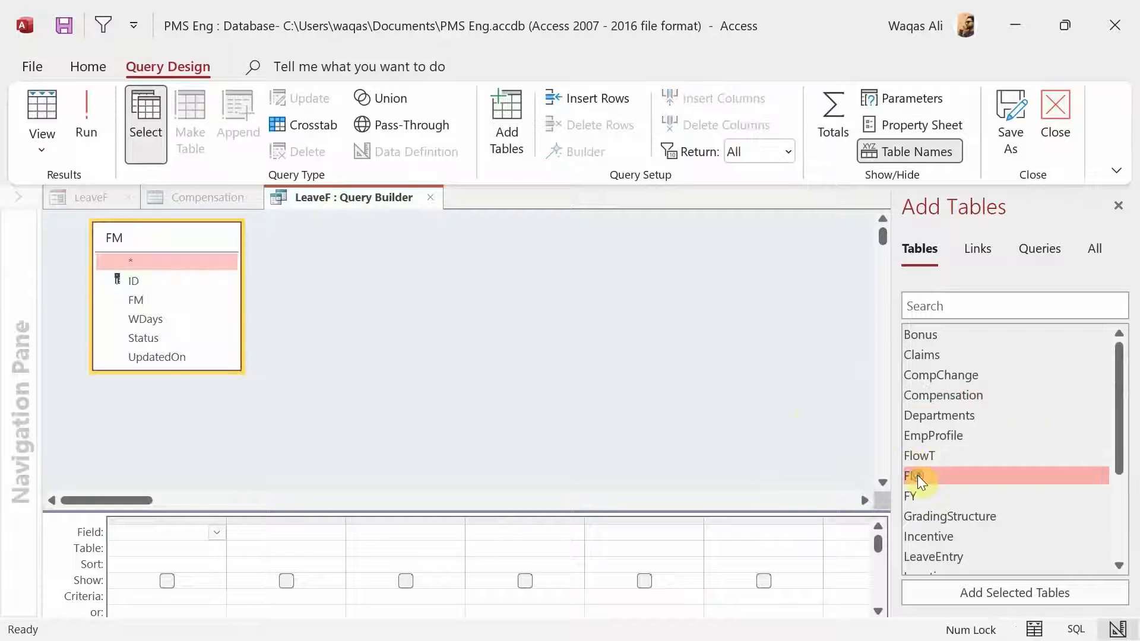
double_click(215, 284)
double_click(200, 302)
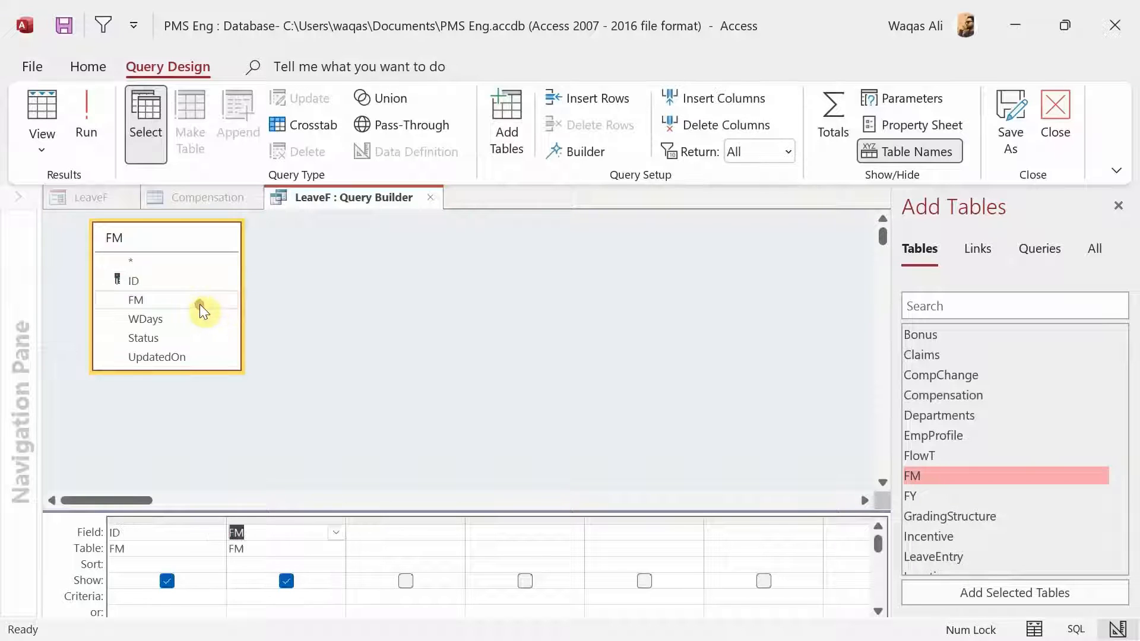
click(86, 118)
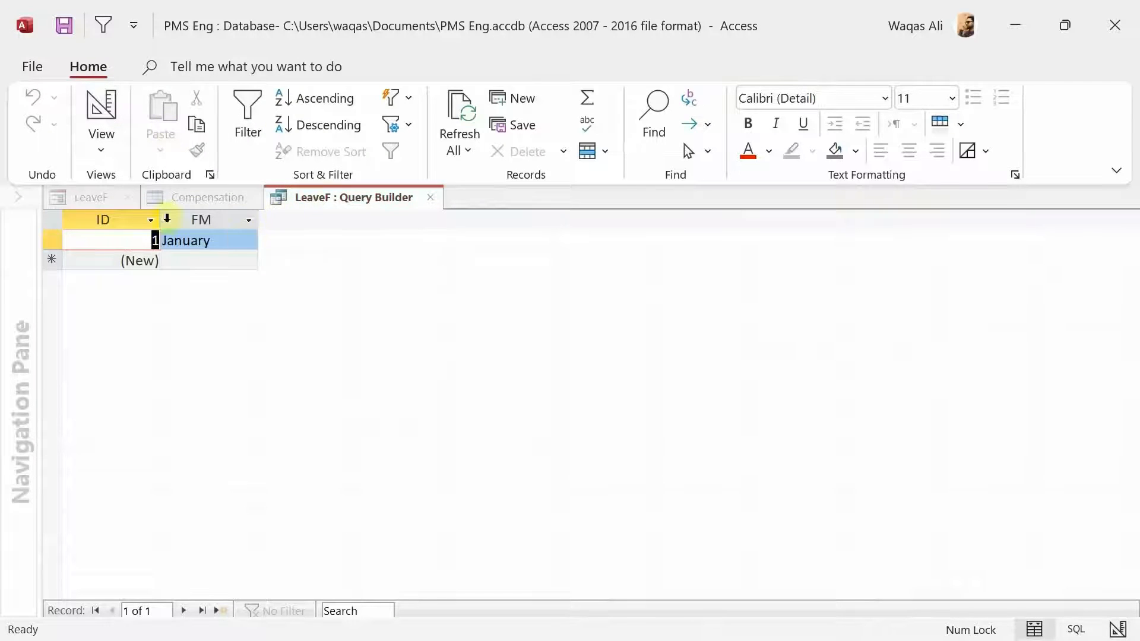
right_click(372, 195)
click(404, 209)
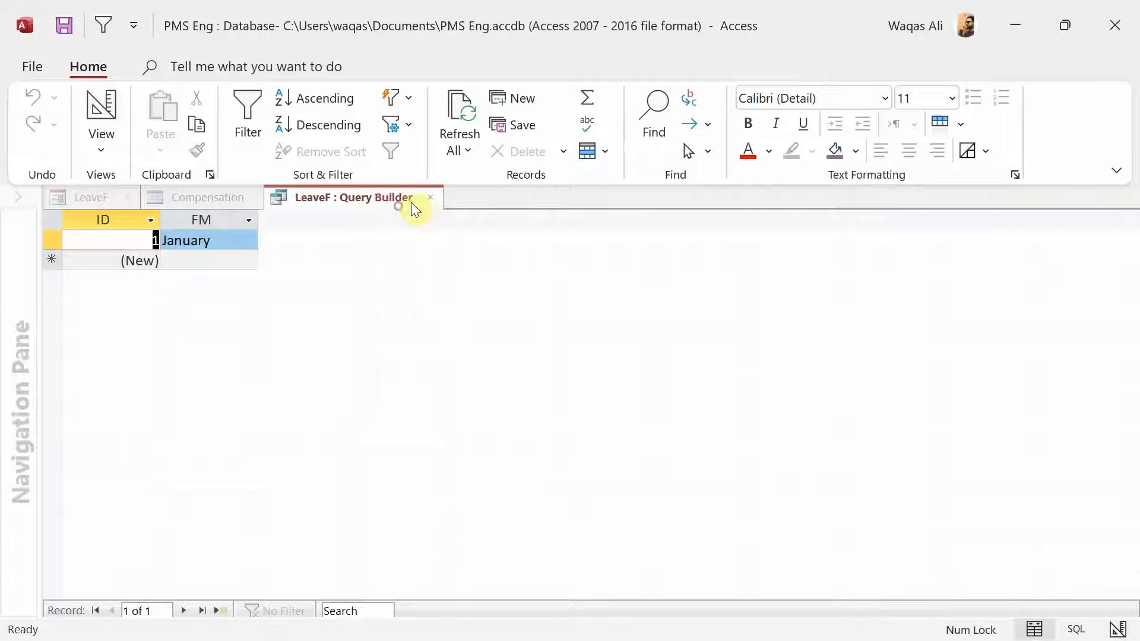
click(432, 198)
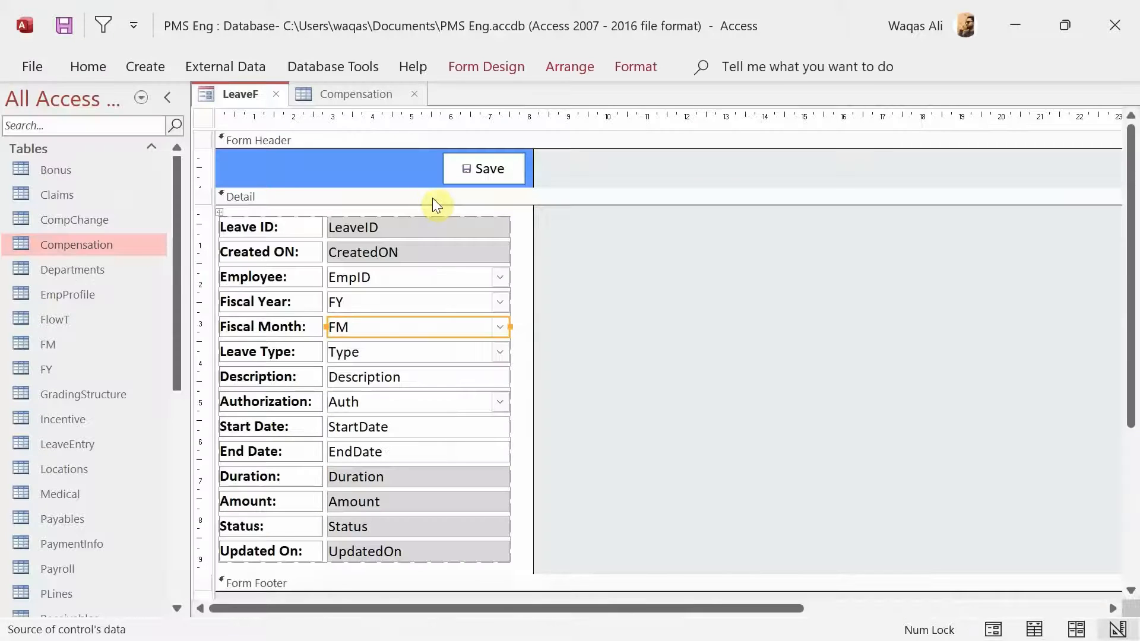
Set the Fiscal Month combo box's column count to 2 and its column widths to 0cm;1cm
click(494, 73)
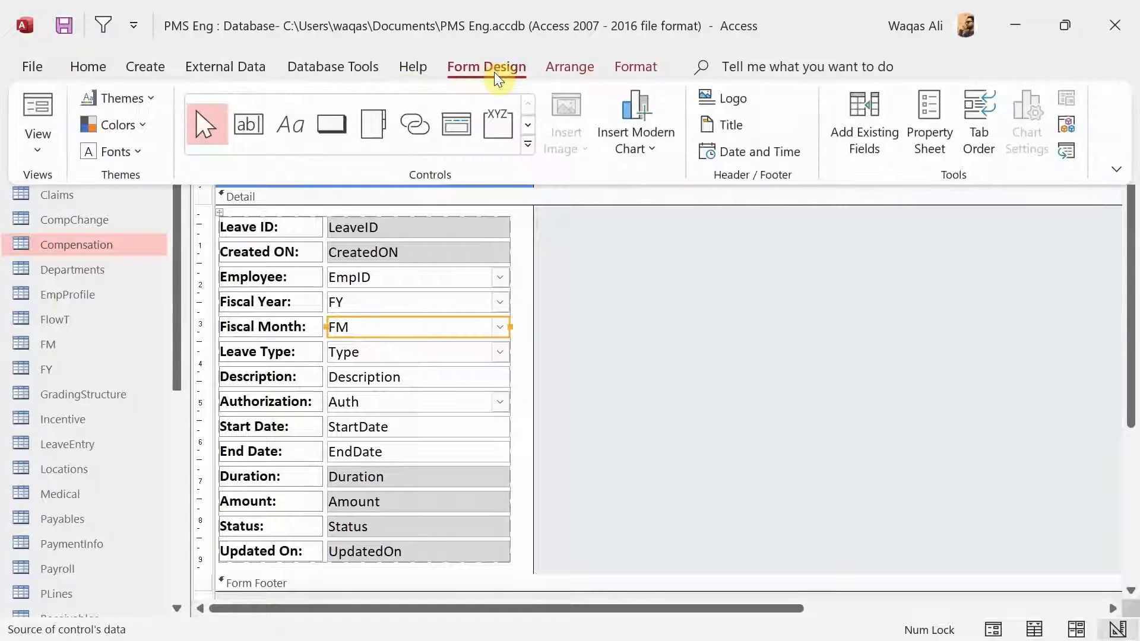
click(929, 139)
click(879, 189)
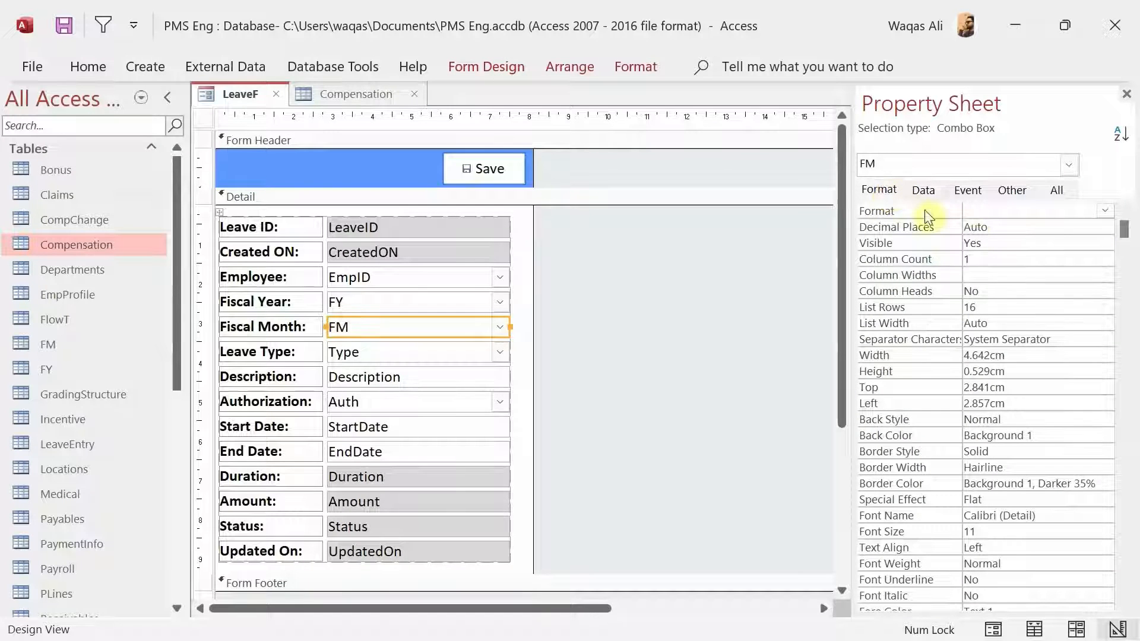
click(962, 259)
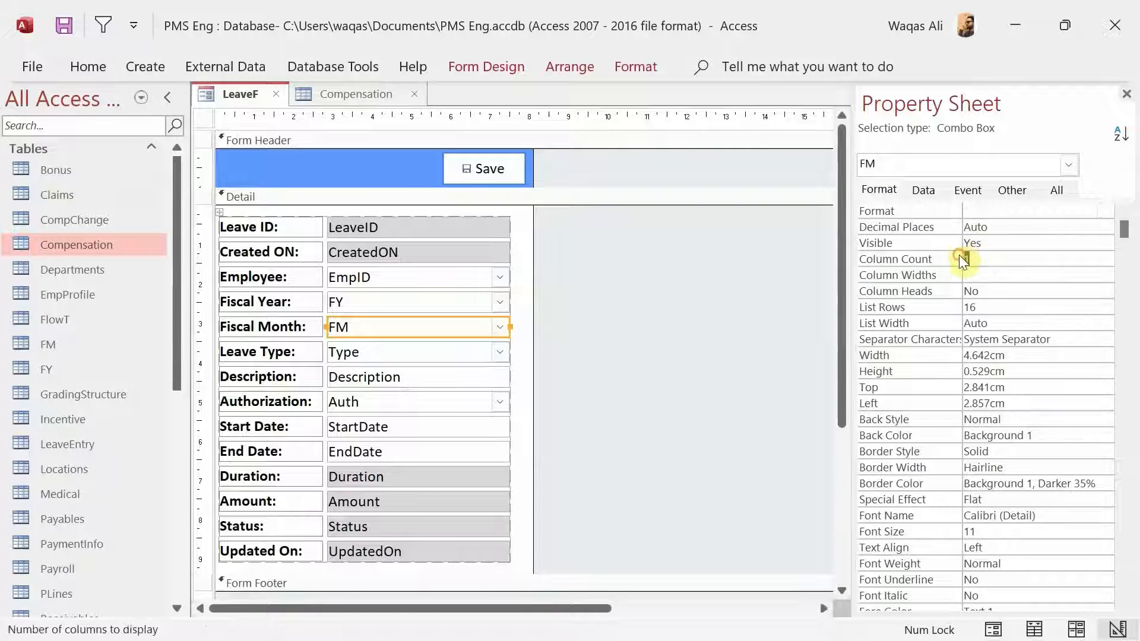
key(Return)
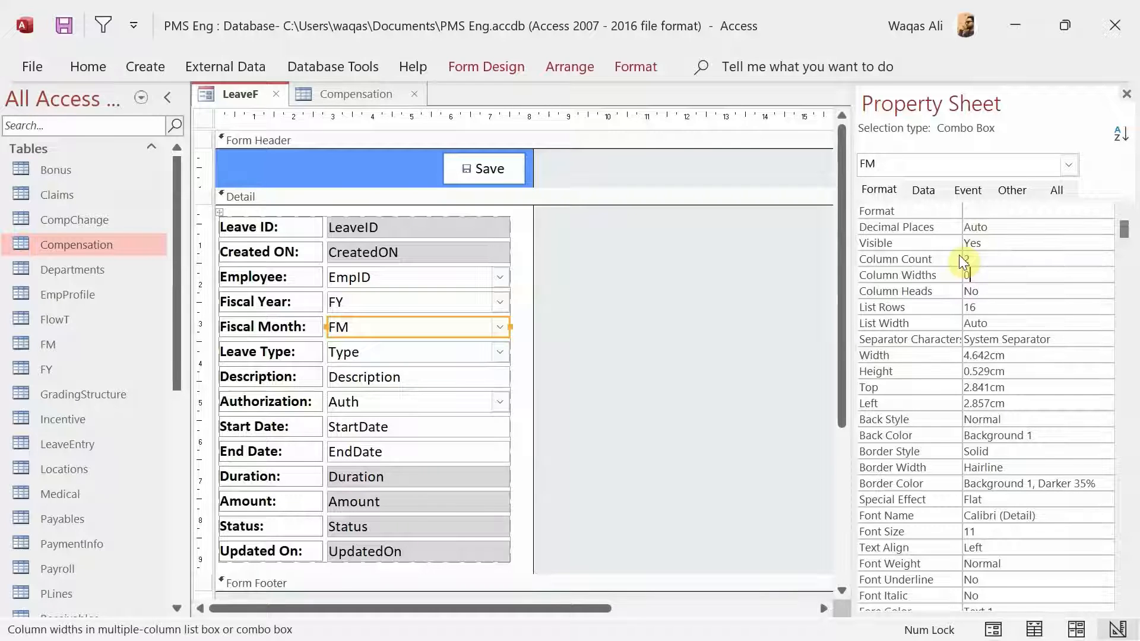
text(0;1)
key(Return)
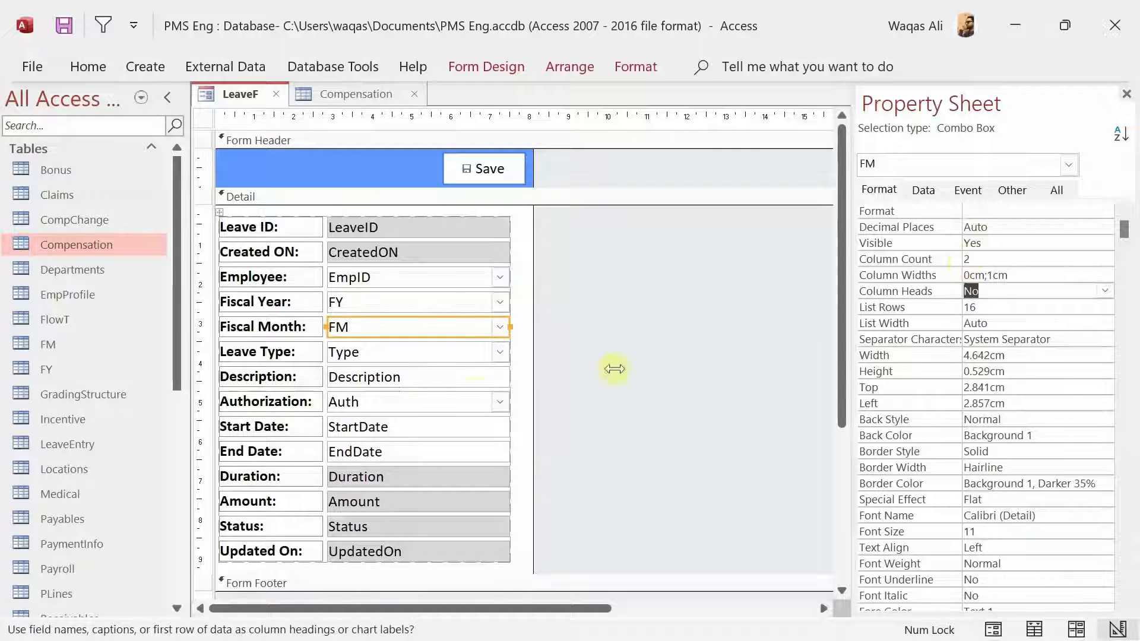
Save the LeaveF form and close the Compensation table
right_click(237, 93)
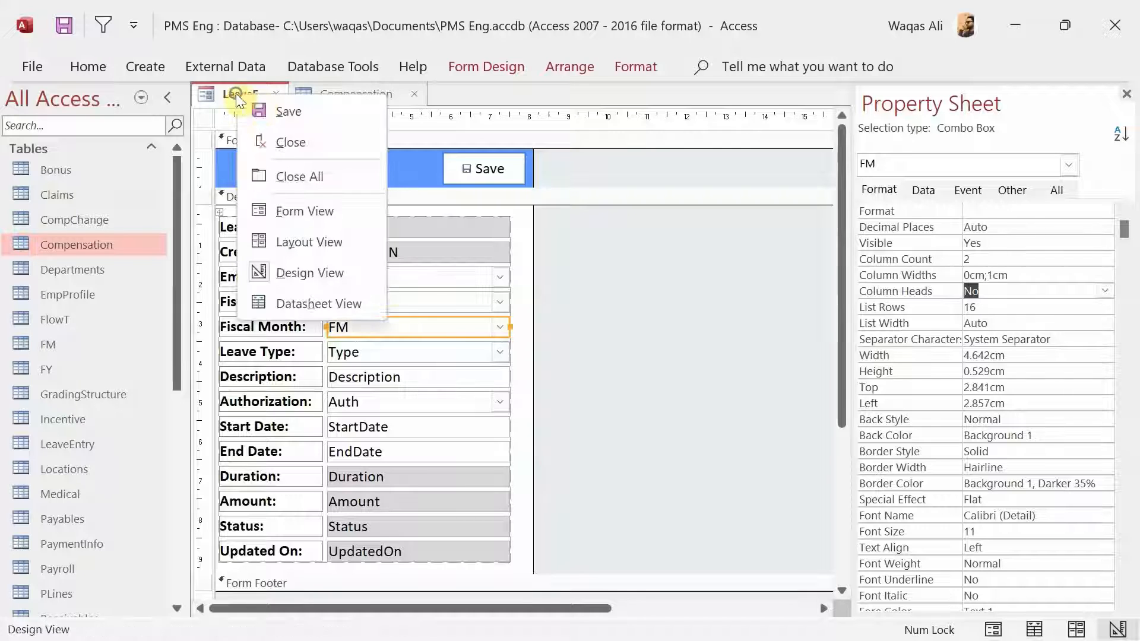
click(256, 105)
click(416, 112)
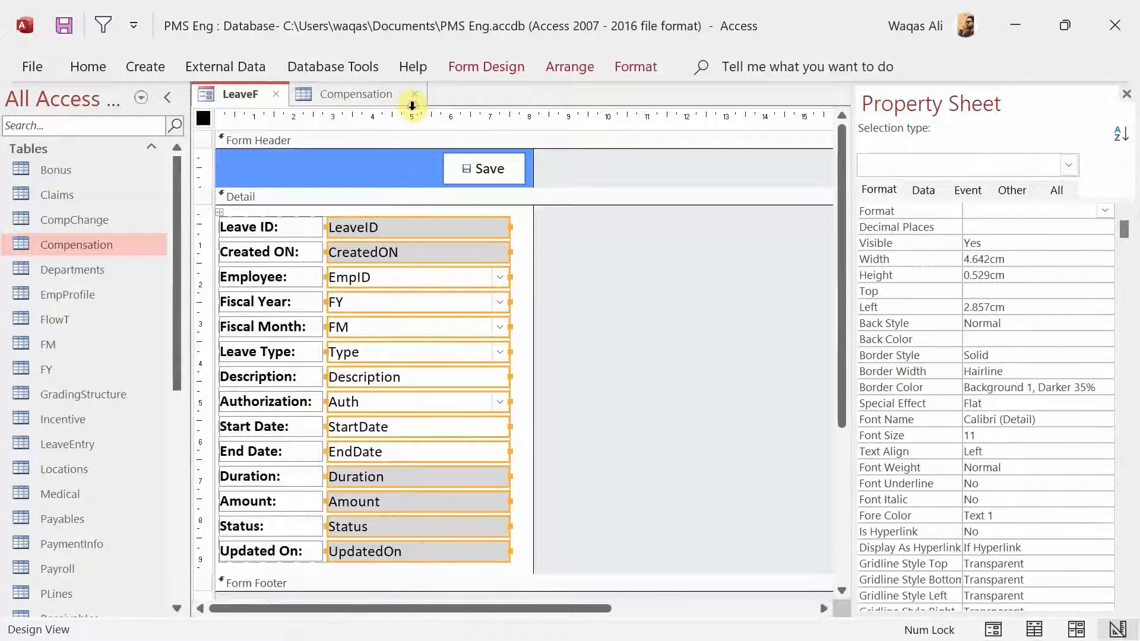
click(414, 95)
Test LeaveF in Form View by saving an empty record and checking the Employee and Fiscal Year drop-down lists
right_click(248, 101)
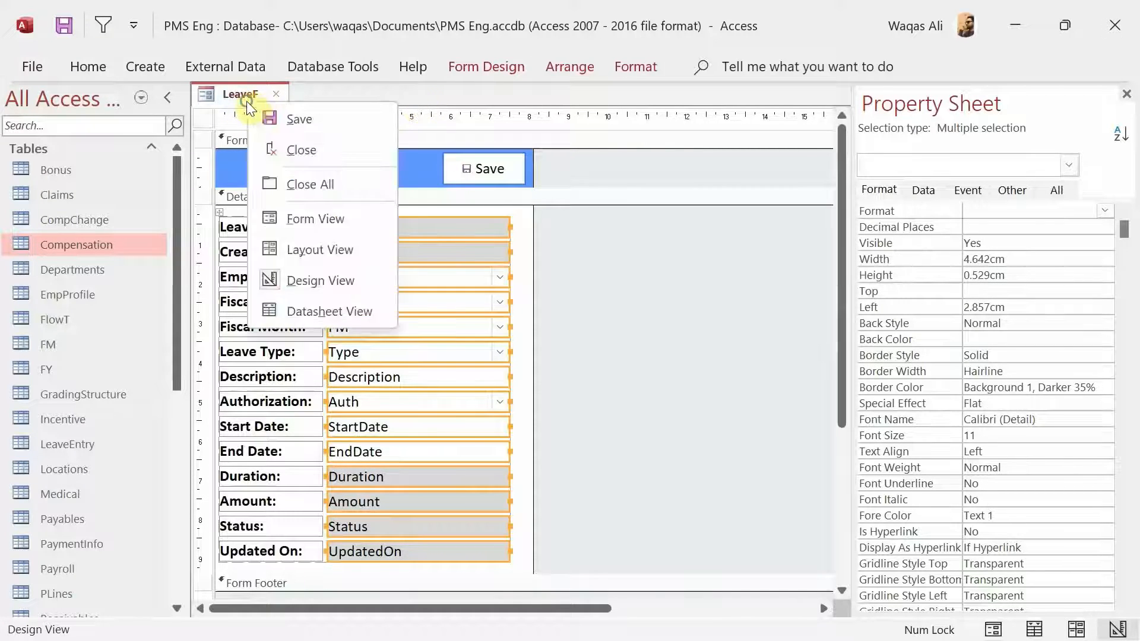
click(307, 218)
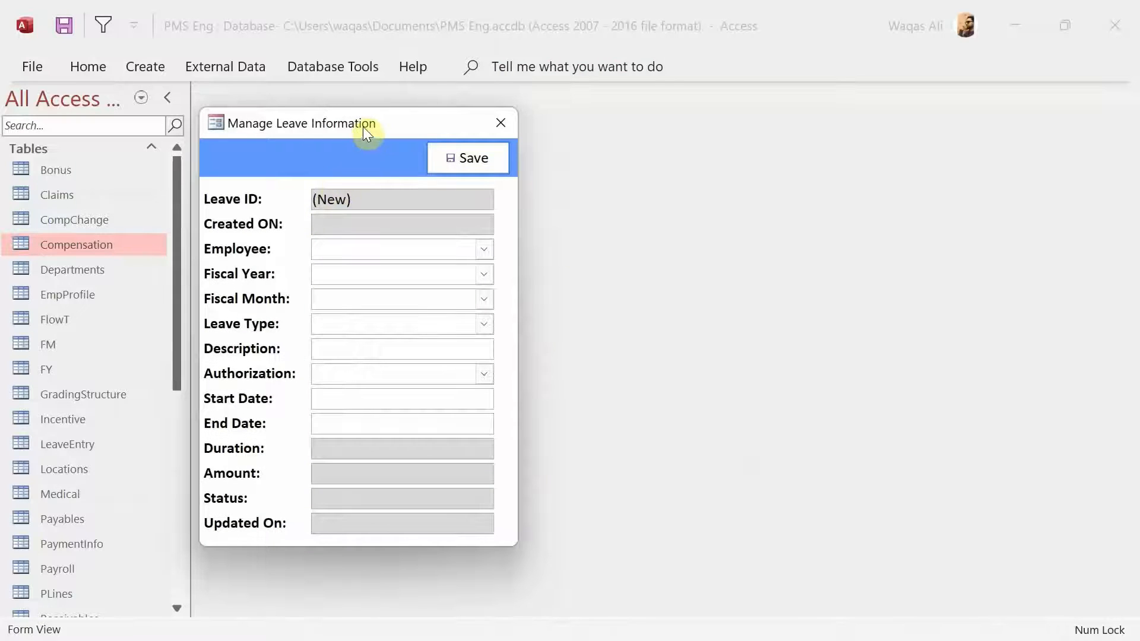
drag(362, 127, 529, 123)
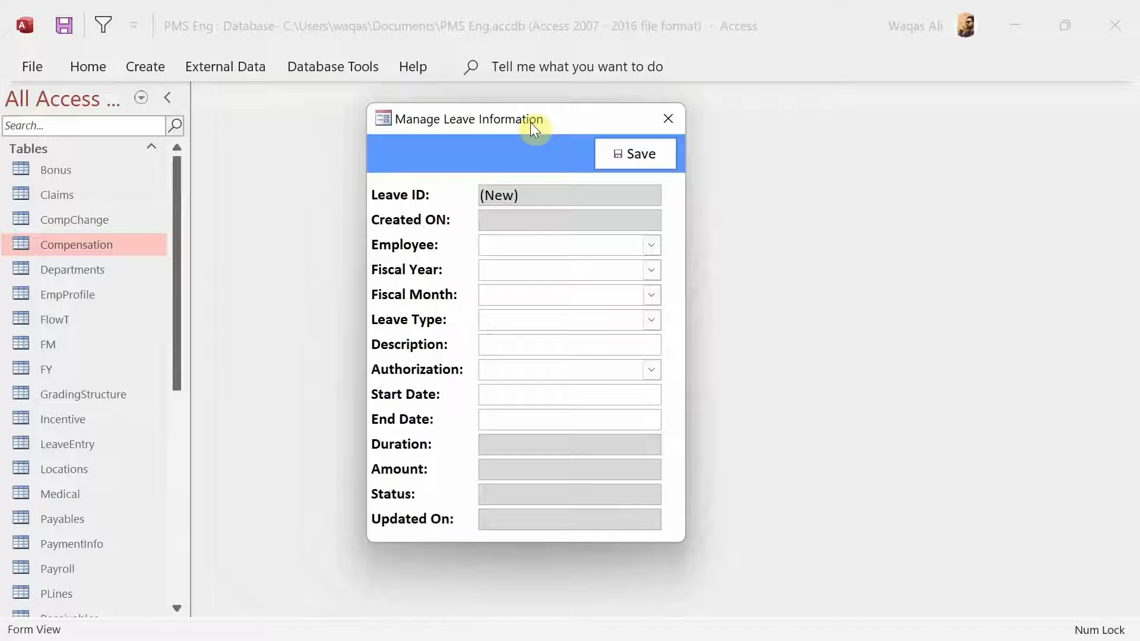
click(644, 158)
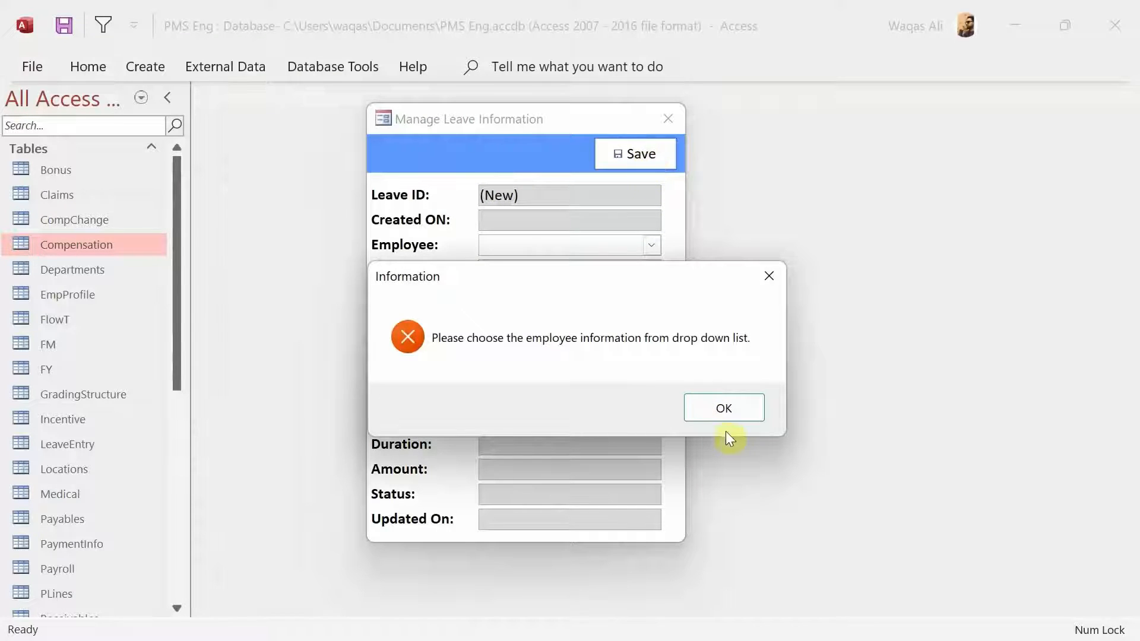
click(745, 406)
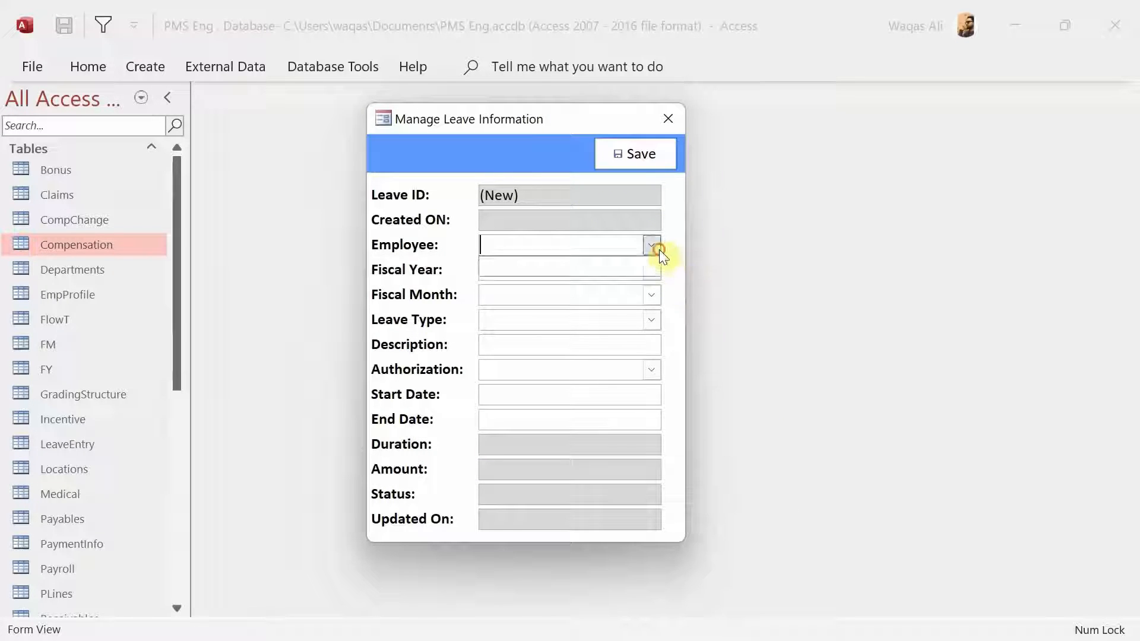
click(657, 269)
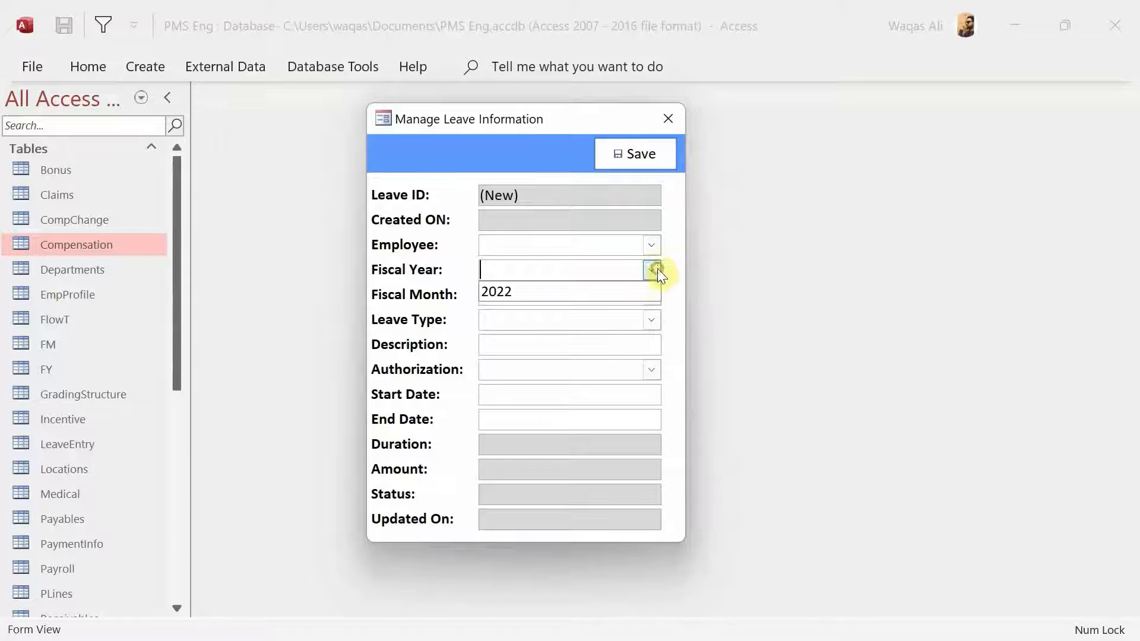
click(658, 267)
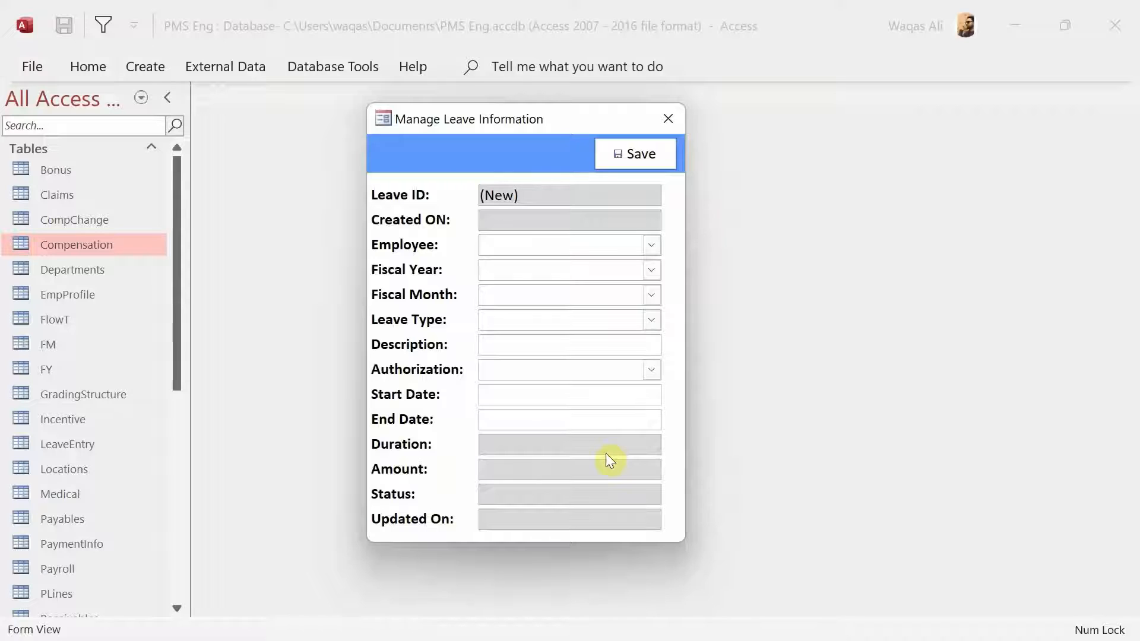
Return the leave form to Design View and open the On Click event procedure of the Save button
right_click(535, 127)
click(550, 145)
right_click(550, 145)
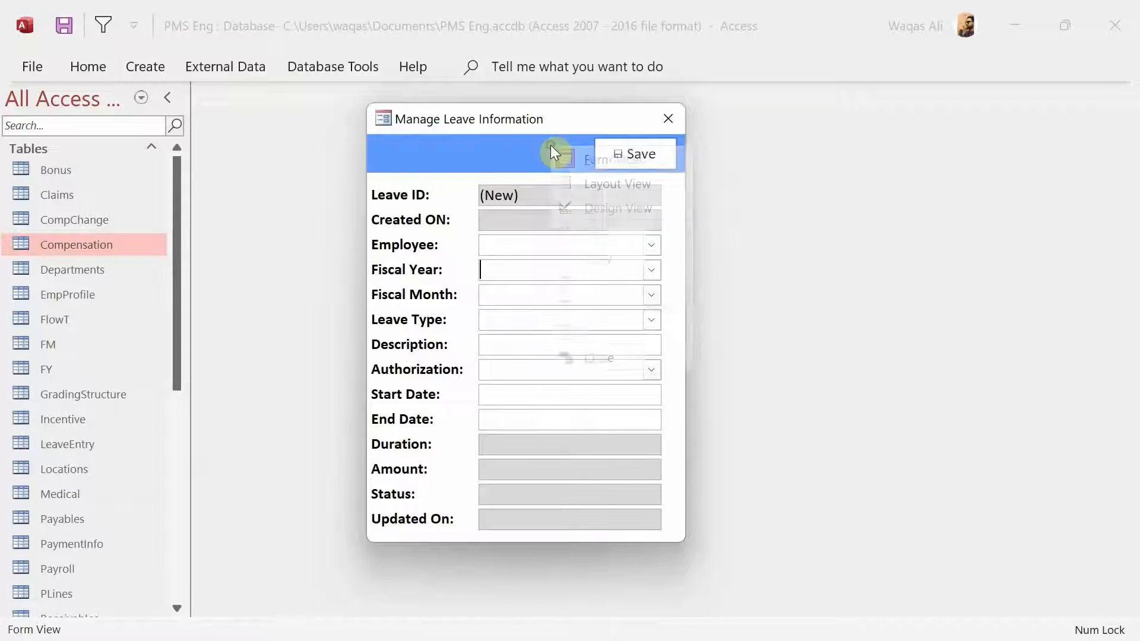
click(576, 207)
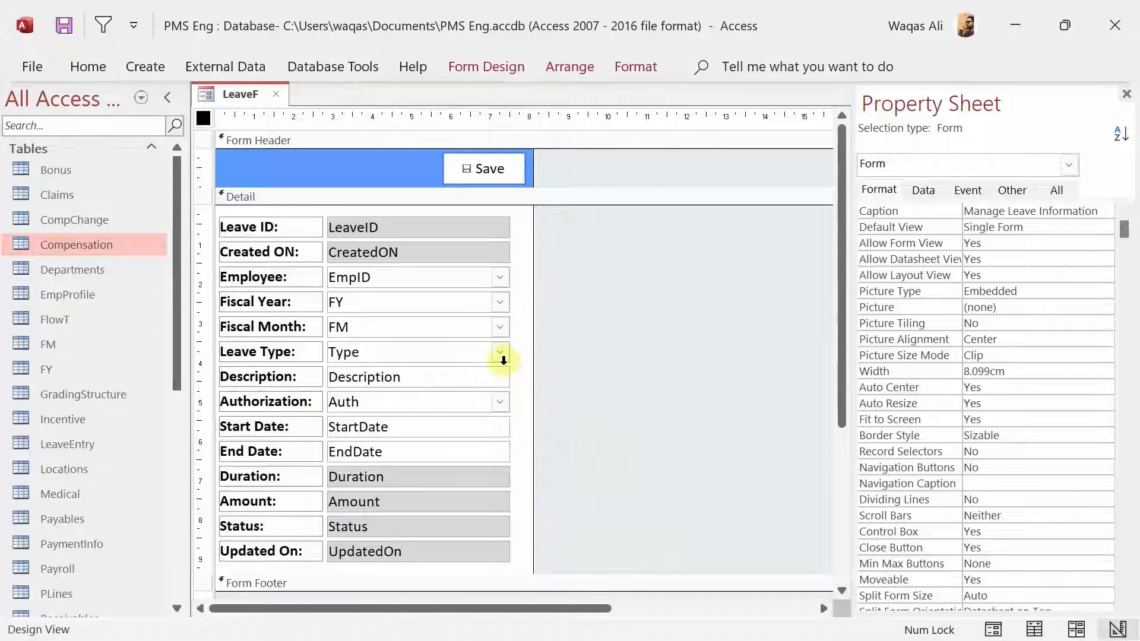
click(493, 176)
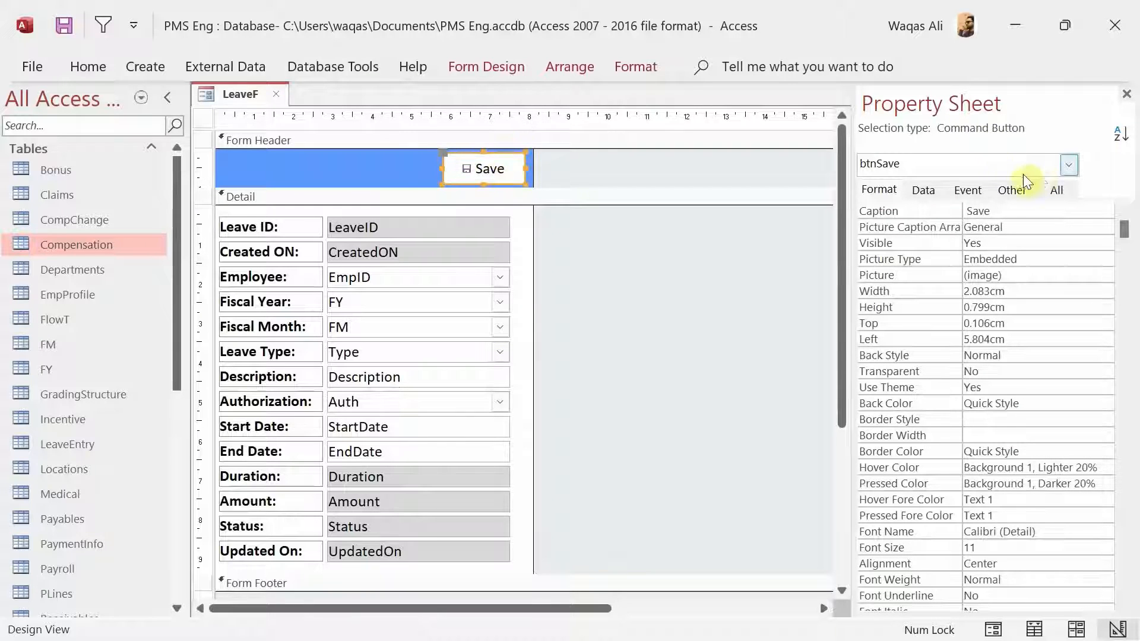
click(974, 191)
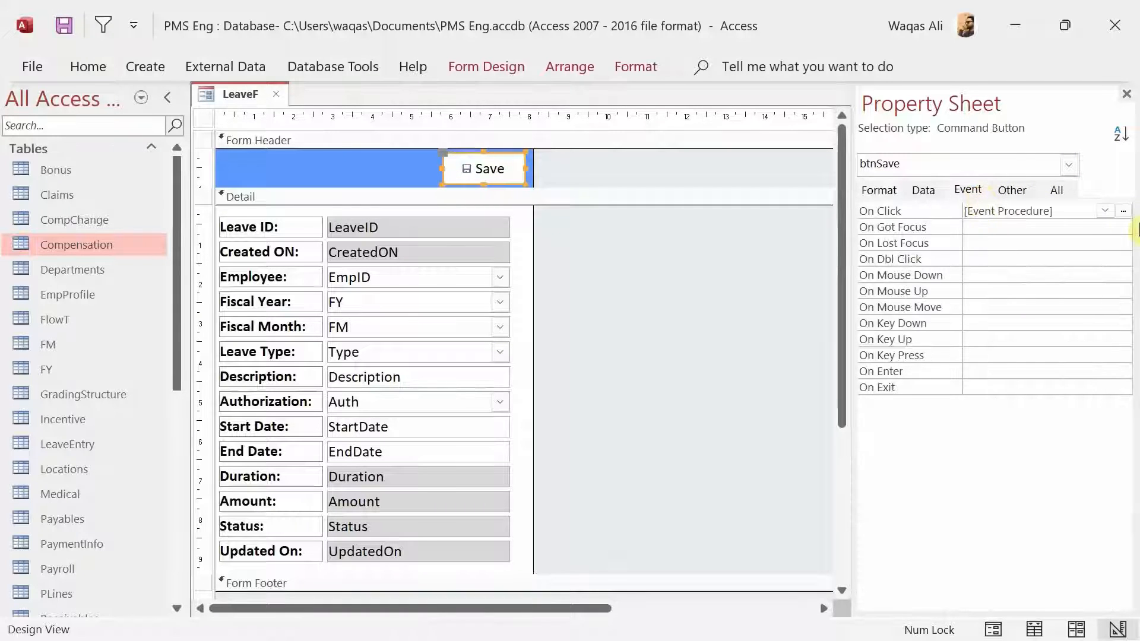
click(1123, 211)
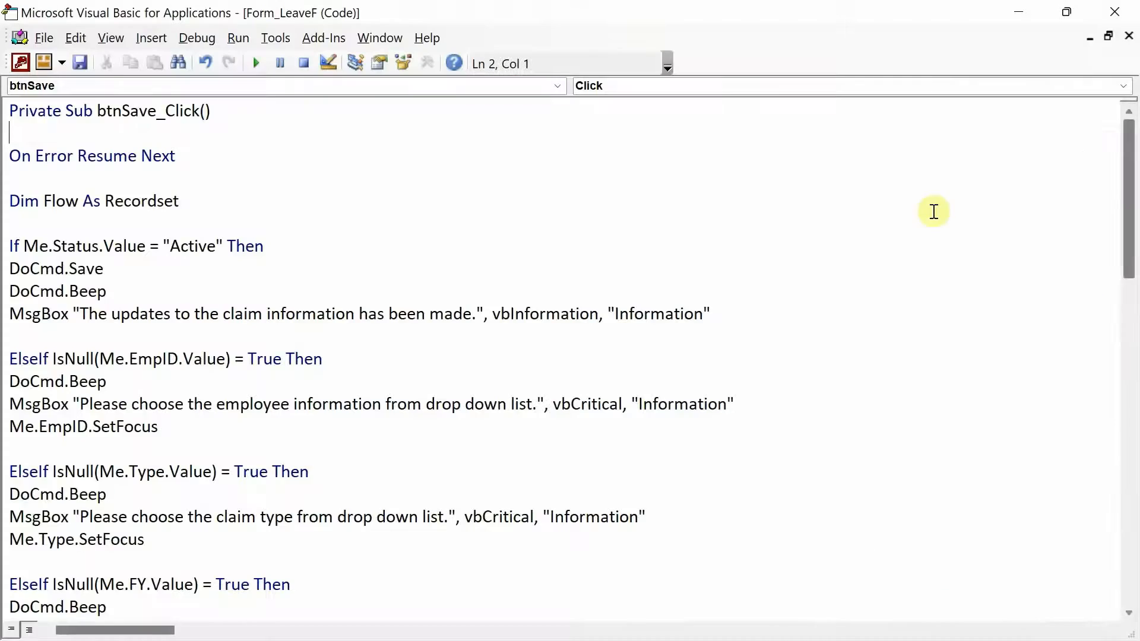
Delete the btnSave_Click code from the Dim Flow declaration through the End If before the error check, keeping the error-handling lines
click(62, 180)
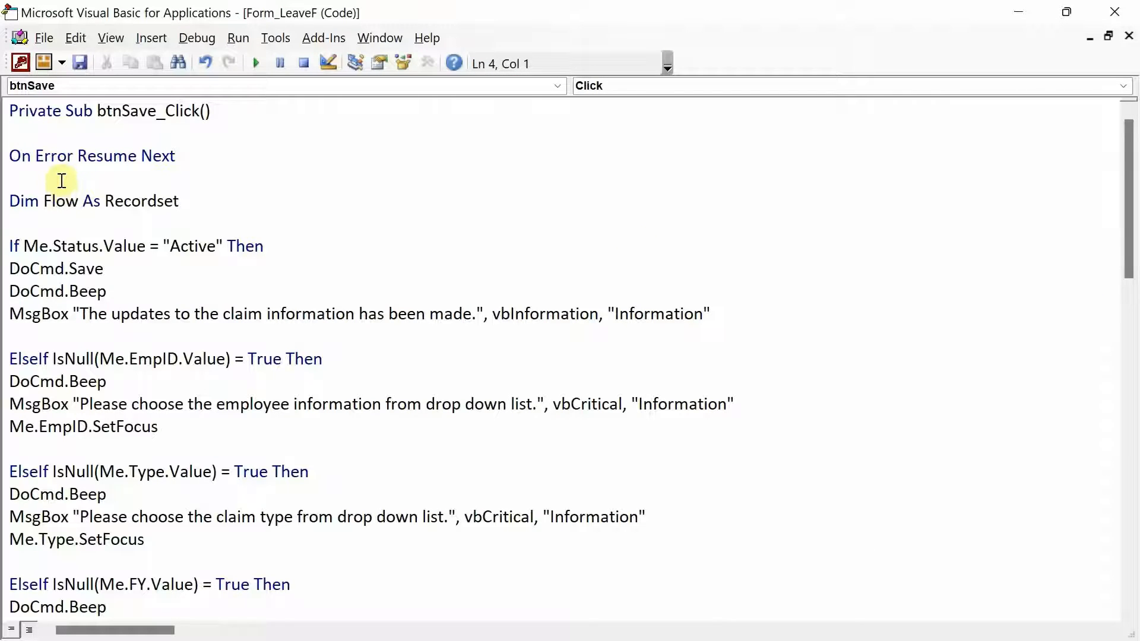
key(shift+Down)
key(shift+Down)
key(shift+Down)
key(shift+Down)
key(shift+Down)
key(shift+Down)
key(shift+Down)
key(shift+Down)
key(shift+Down)
key(shift+Down)
key(shift+Down)
key(shift+Down)
key(shift+Down)
key(shift+Down)
key(shift+Down)
key(shift+Down)
key(shift+Down)
key(shift+Down)
key(shift+Down)
key(shift+Down)
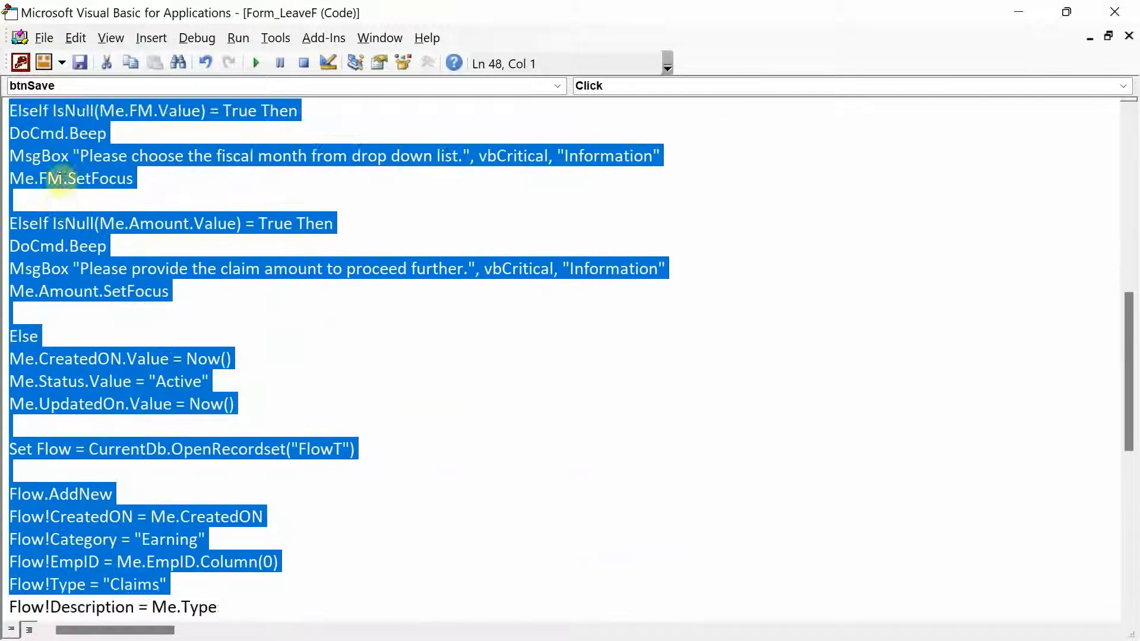
key(shift+Down)
key(shift+Down)
key(shift+Down)
key(shift+Down)
key(shift+Down)
key(shift+Down)
key(shift+Down)
key(shift+Down)
key(shift+Down)
key(shift+Down)
key(shift+Down)
key(shift+Down)
key(shift+Down)
key(shift+Down)
key(shift+Down)
key(shift+Down)
key(shift+Down)
key(shift+Down)
key(shift+Down)
key(shift+Down)
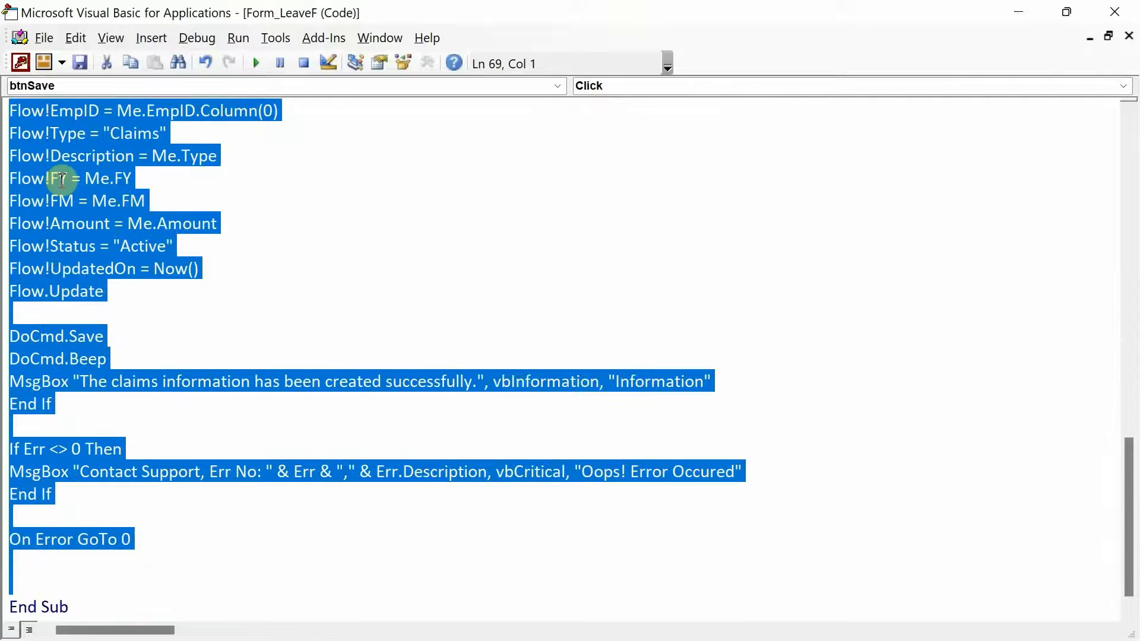
key(shift+Up)
key(shift+Up)
key(shift+Up)
key(shift+Up)
key(shift+Up)
key(shift+Up)
key(shift+Up)
key(shift+Up)
key(shift+Up)
key(shift+Up)
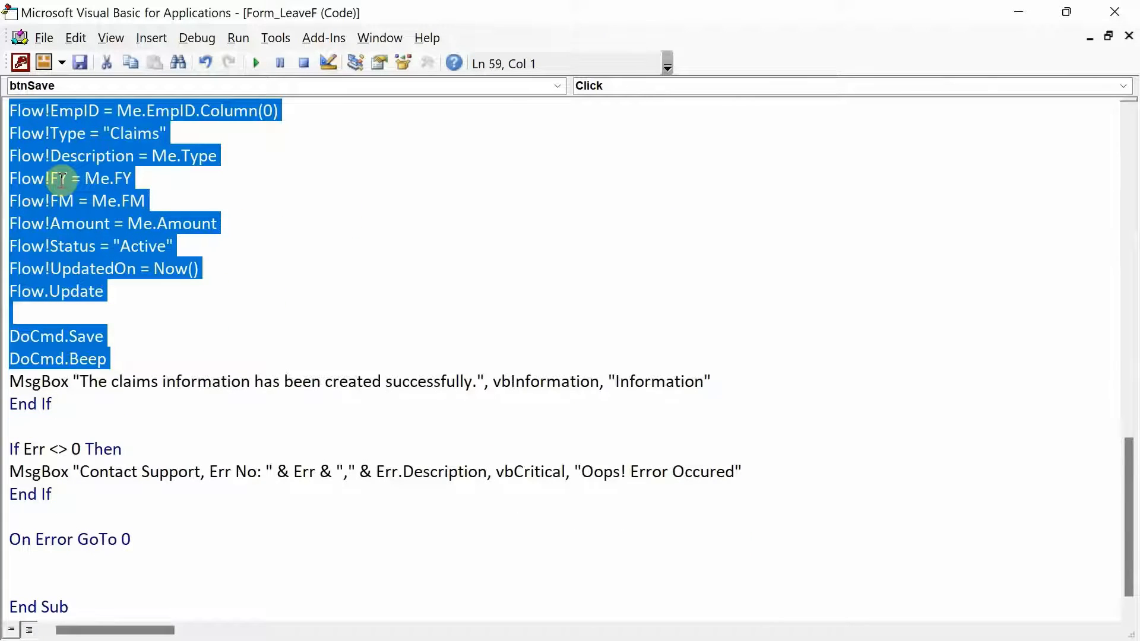
key(shift+Up)
key(shift+Up)
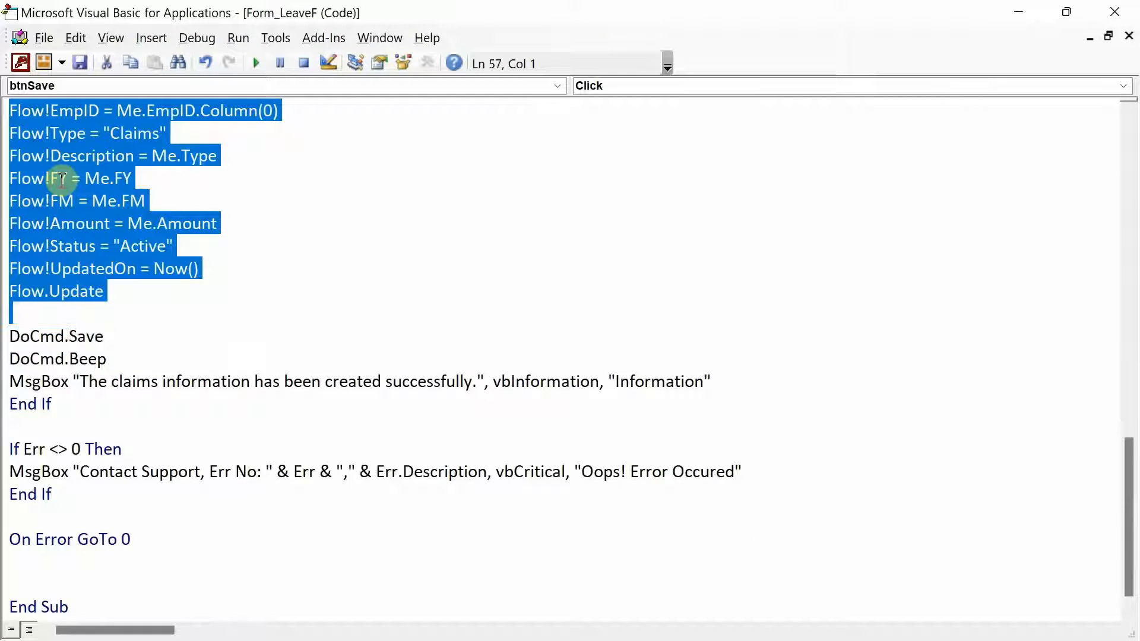
key(shift+Down)
key(shift+Down)
key(shift+Down)
key(shift+Down)
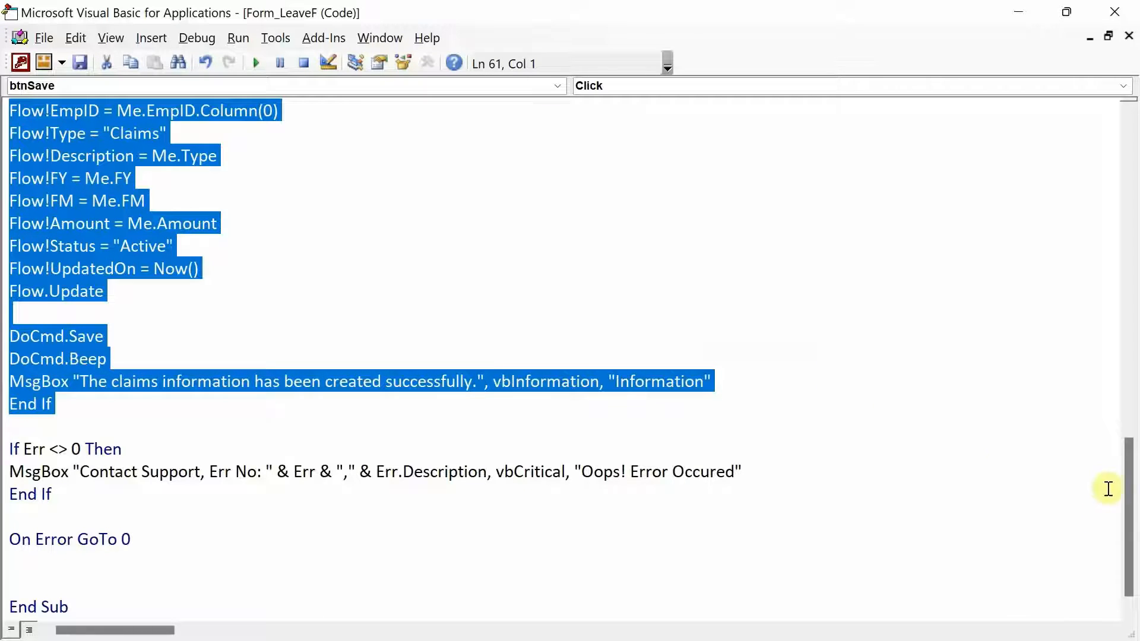
drag(1131, 502, 1131, 271)
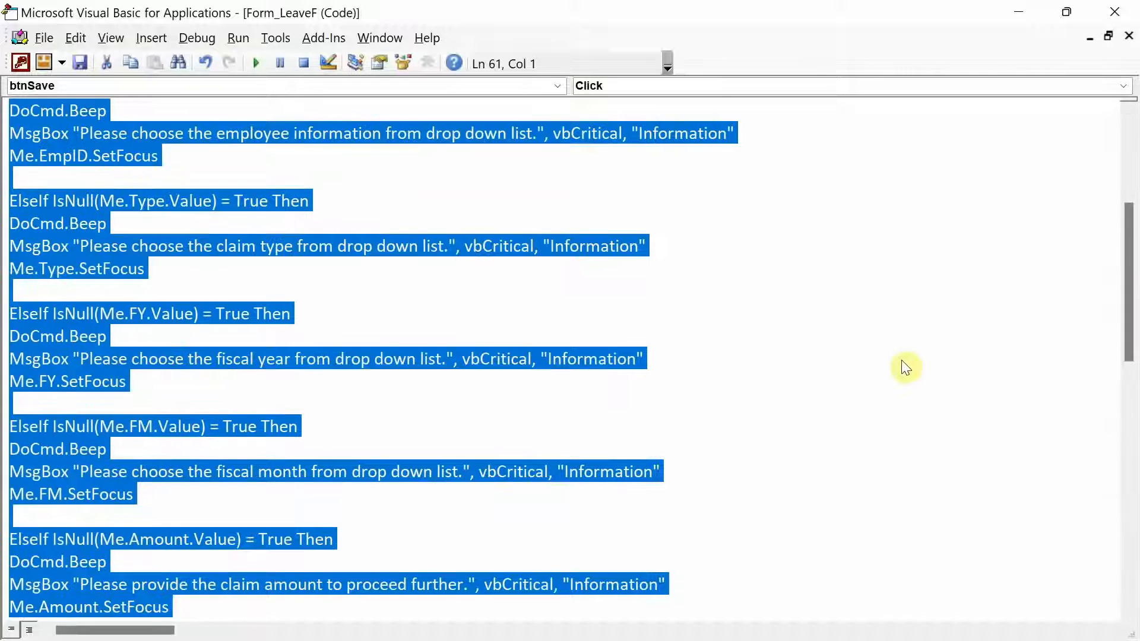
key(Delete)
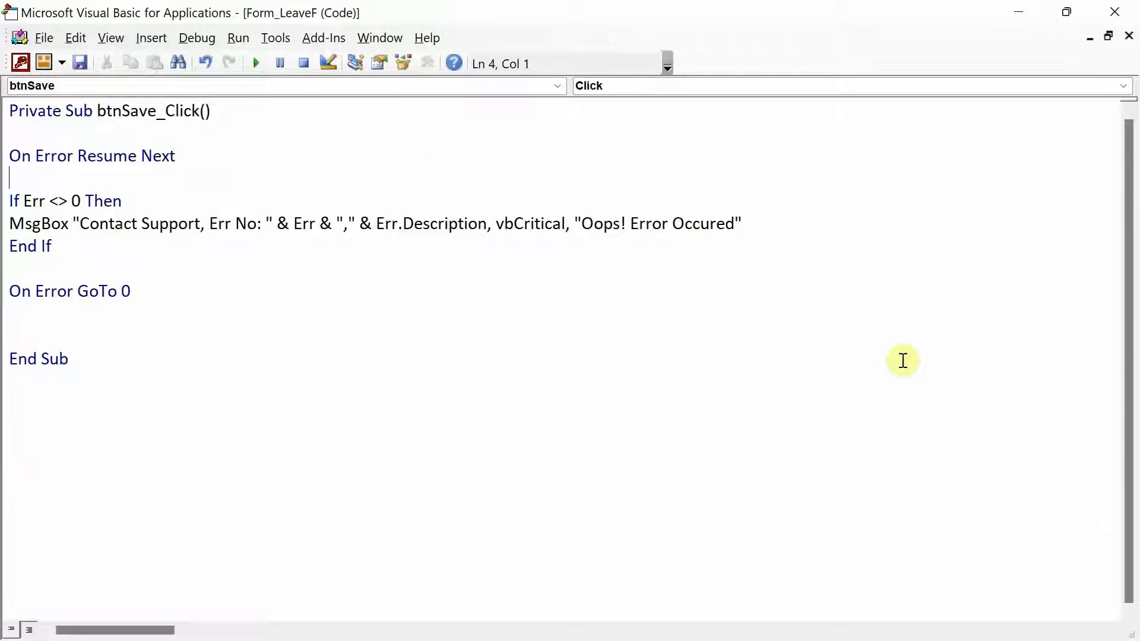
Close the code editor and save the LeaveF form
click(1115, 12)
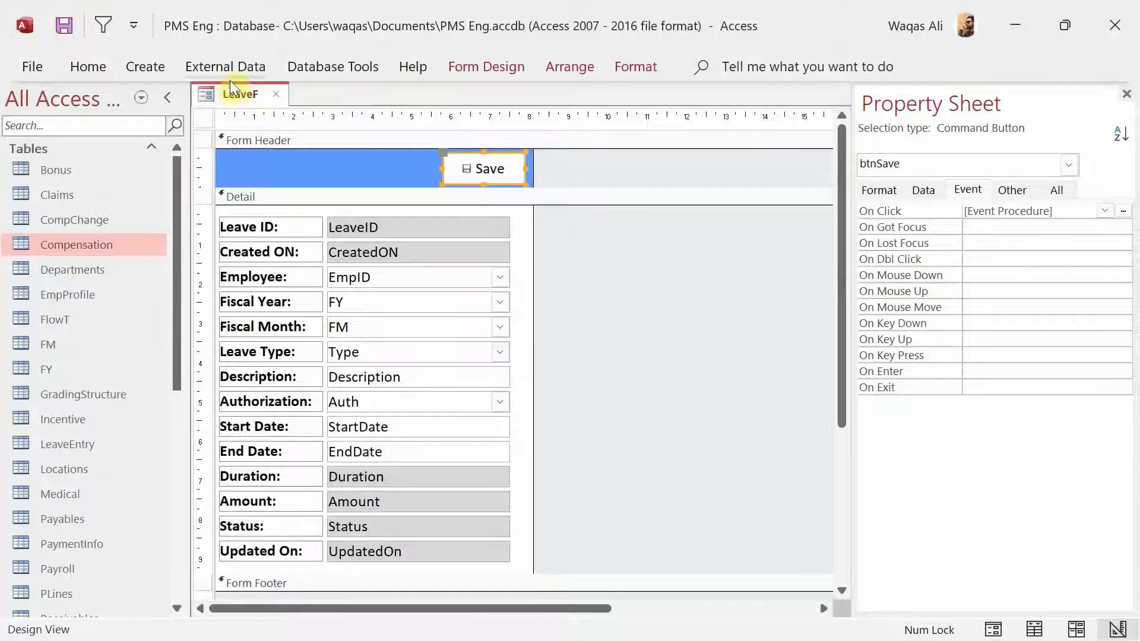
right_click(243, 97)
click(266, 116)
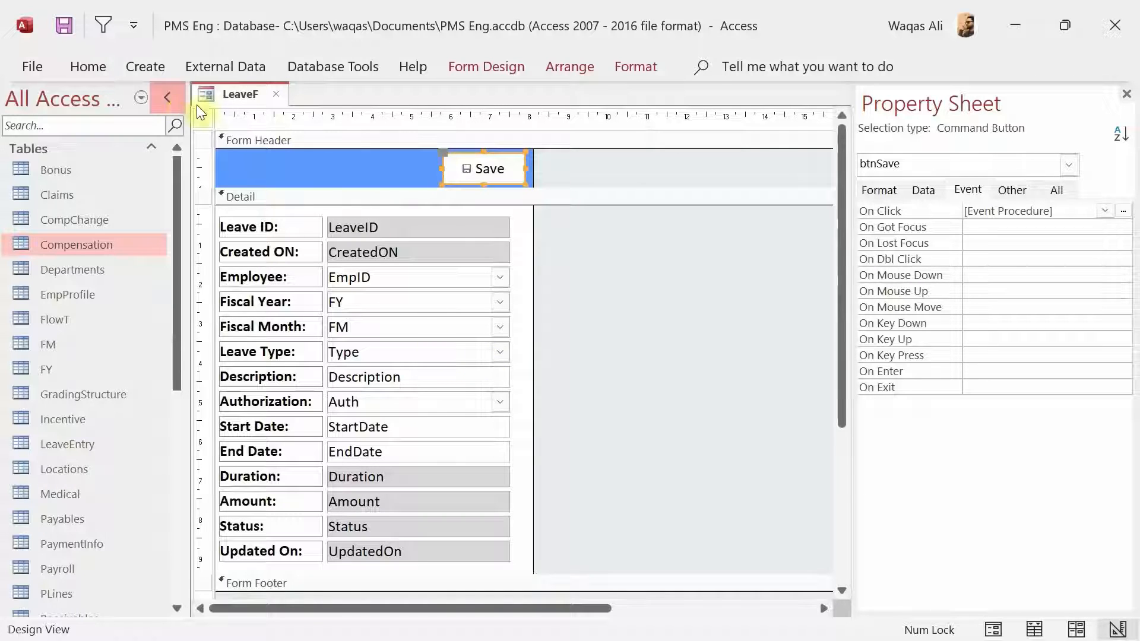
Preview the leave form in Form View, reposition its window, and return it to Design View
right_click(223, 97)
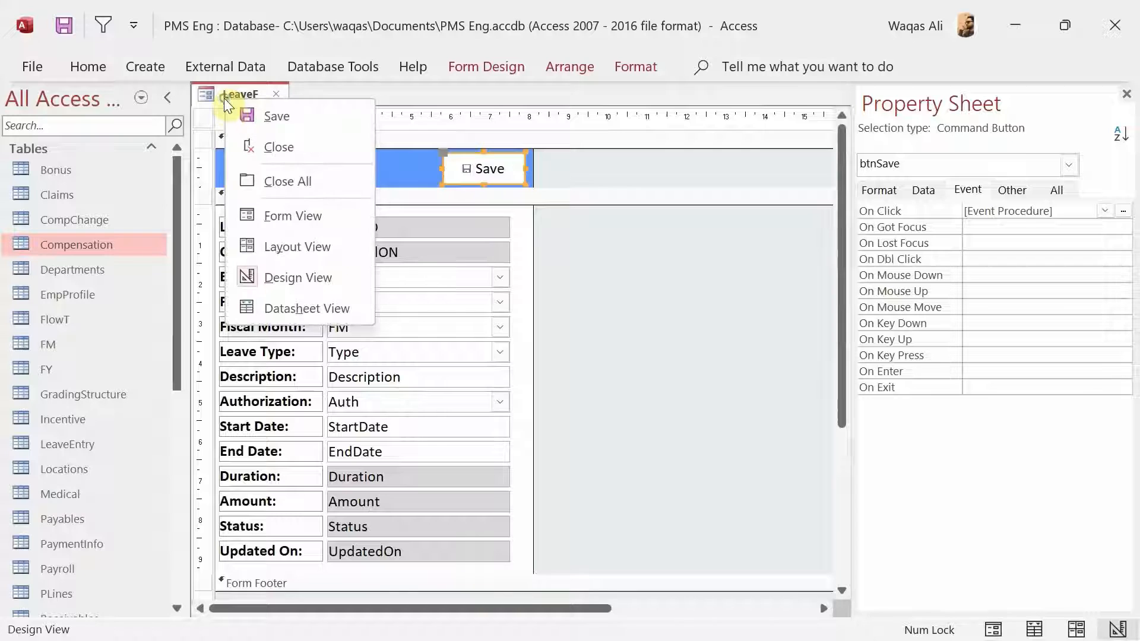
click(258, 216)
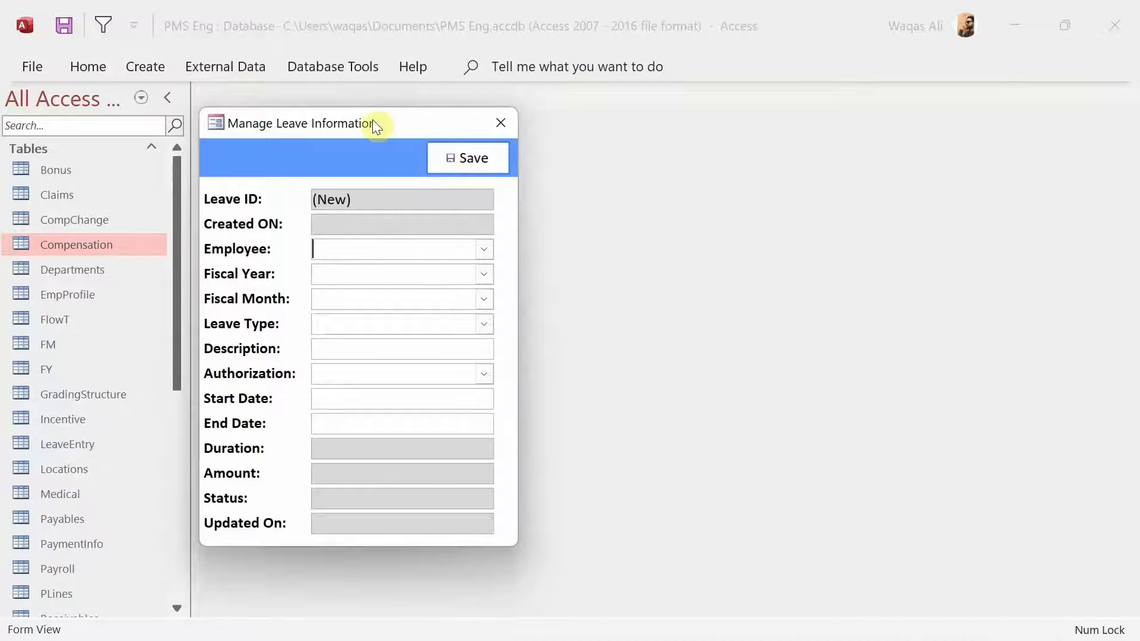
drag(372, 119, 486, 96)
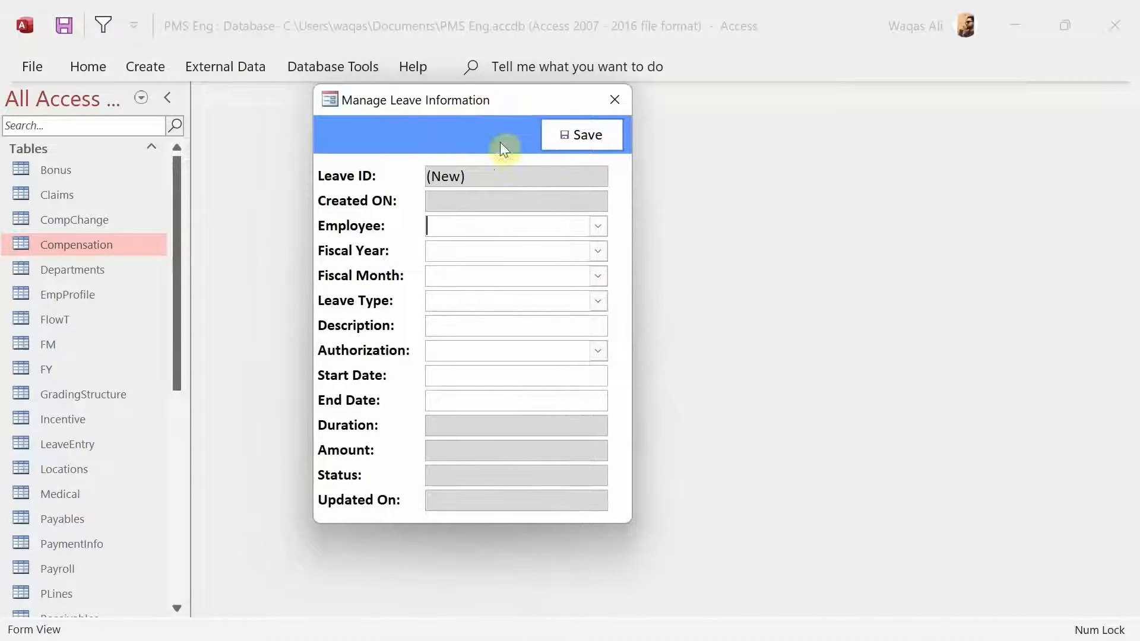
right_click(493, 120)
click(516, 183)
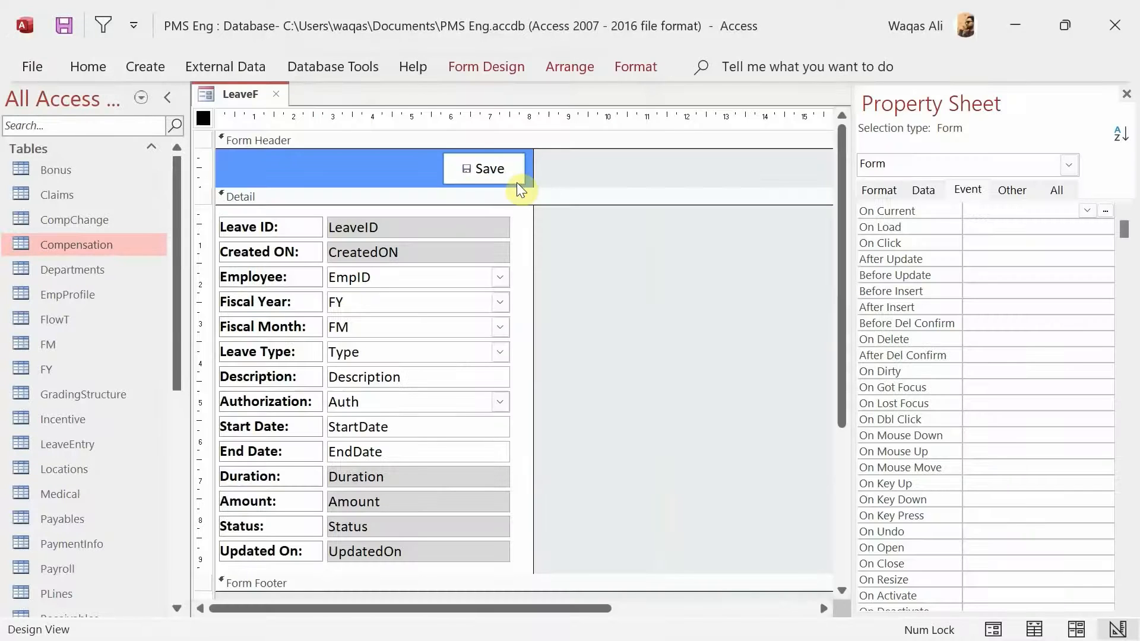
Open the Save button's On Click event procedure and add blank lines between On Error Resume Next and the error check
click(484, 170)
click(1121, 213)
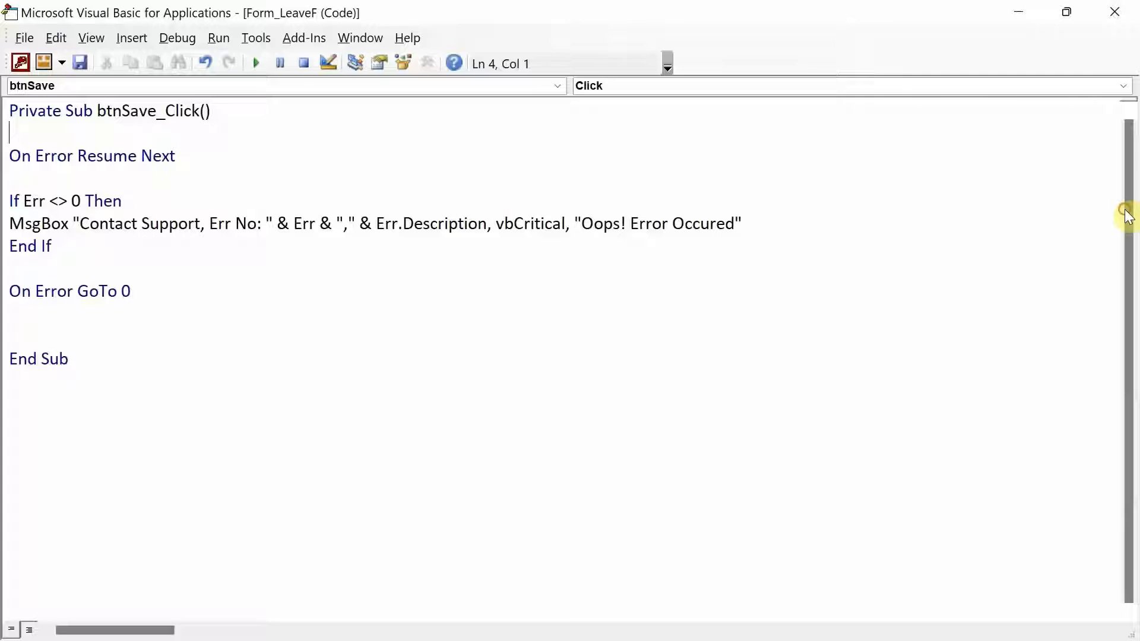
key(Return)
key(Return)
key(Return)
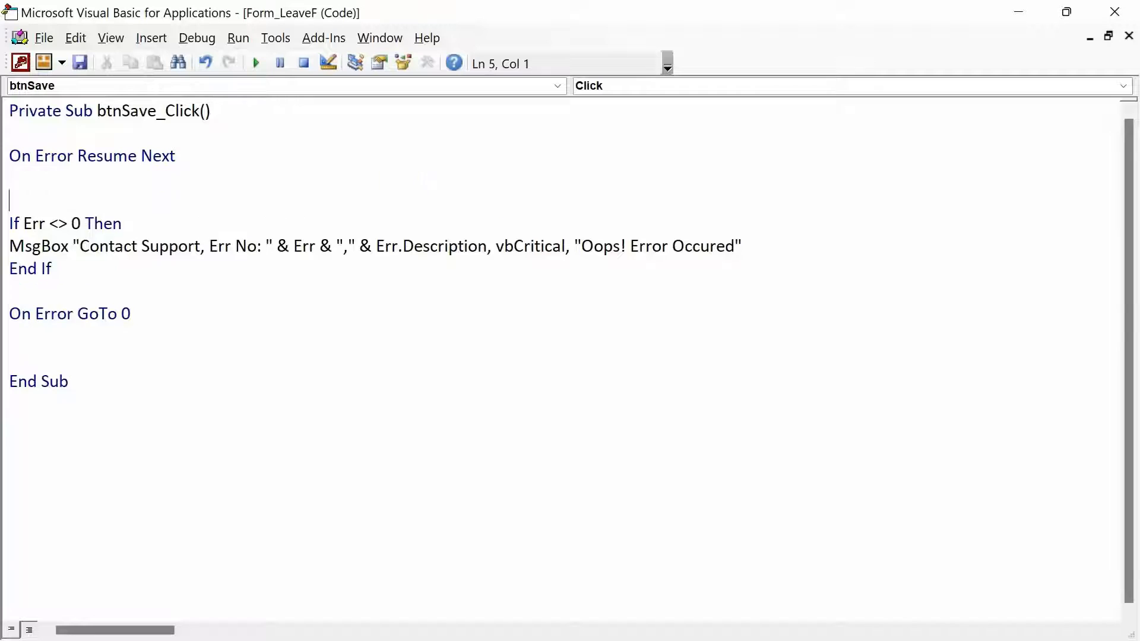
key(Up)
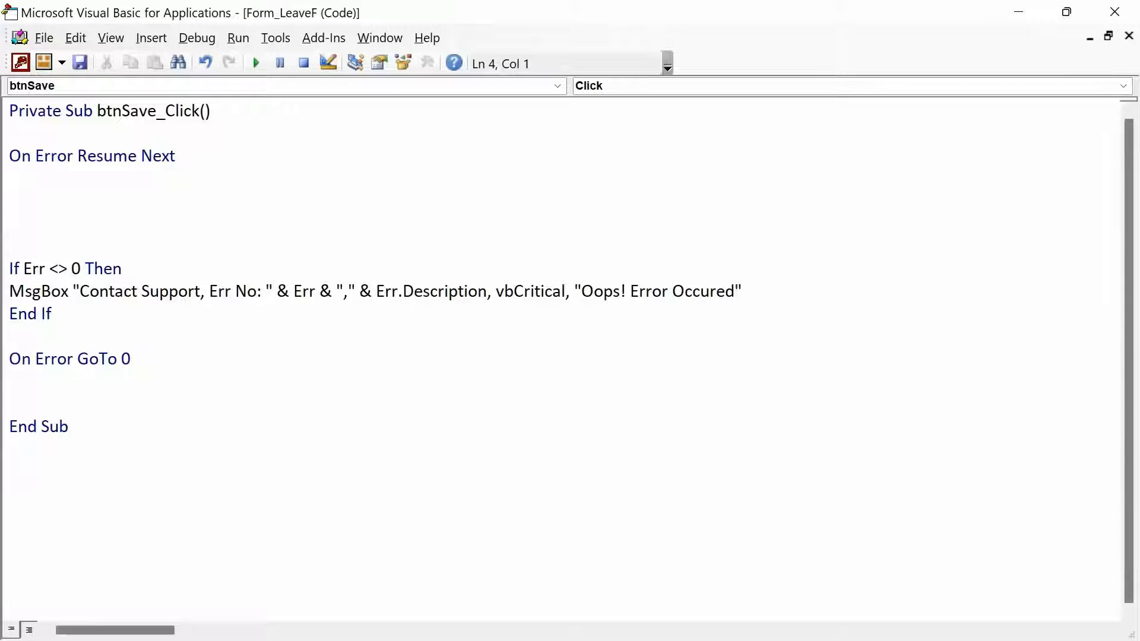
key(alt+Tab)
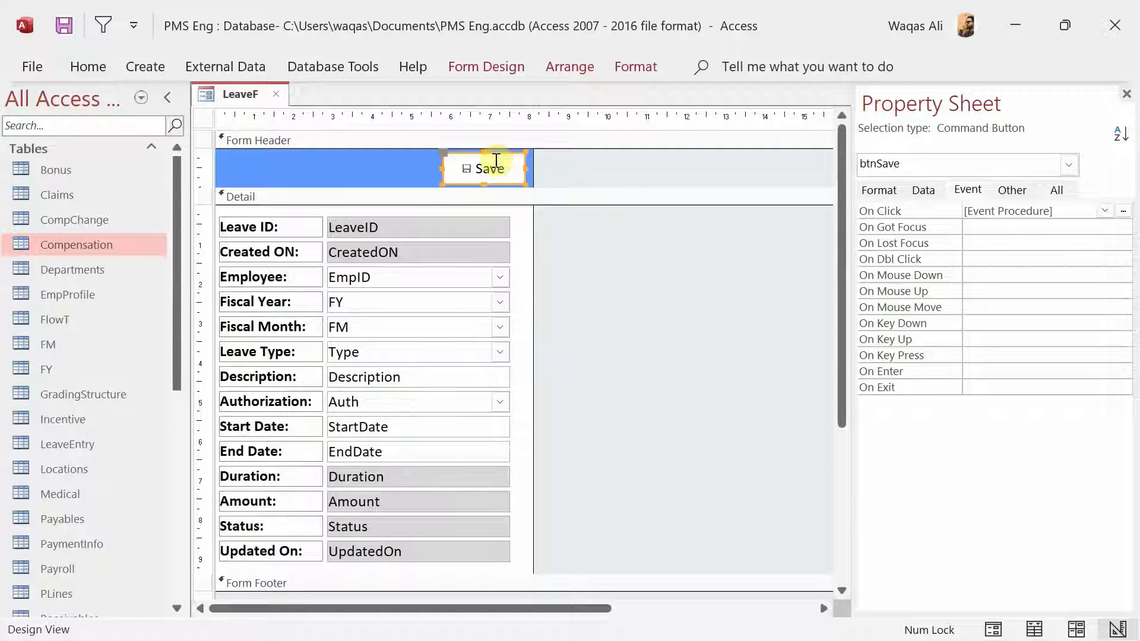
key(alt+Tab)
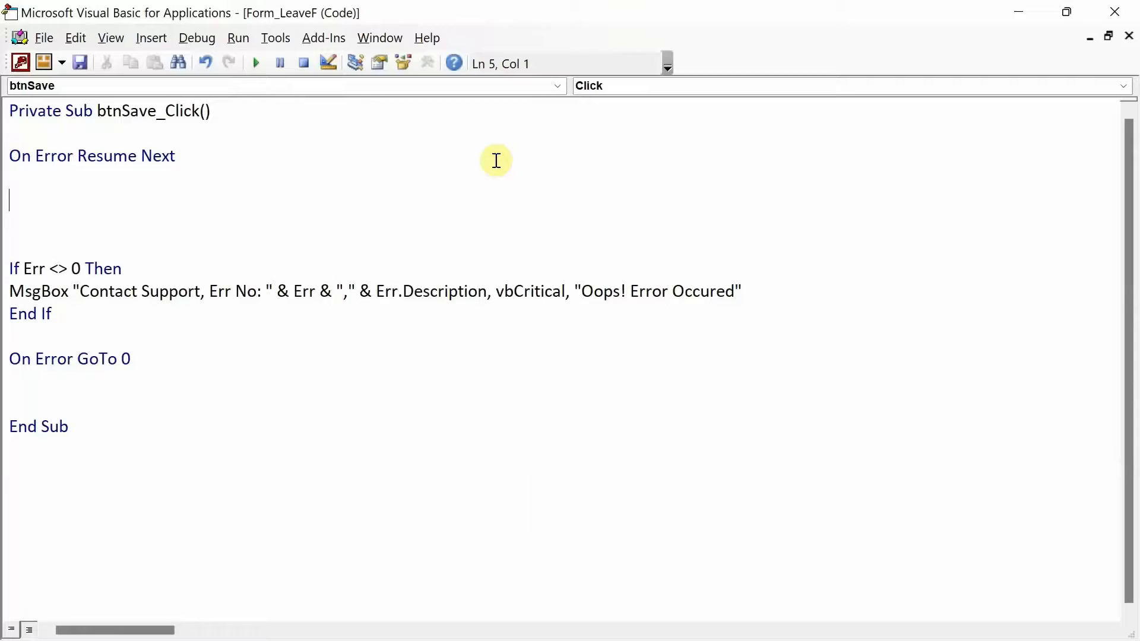
Add the condition If IsNull(Me.LeaveID.Value) = True Then below On Error Resume Next
text(if )
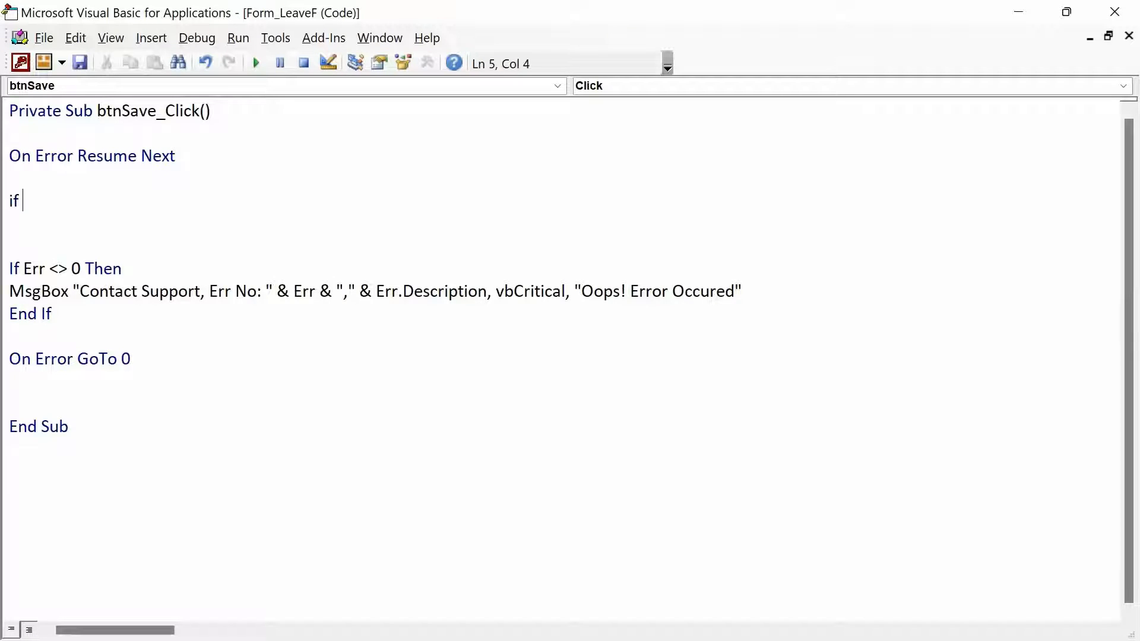
text(isnull ()
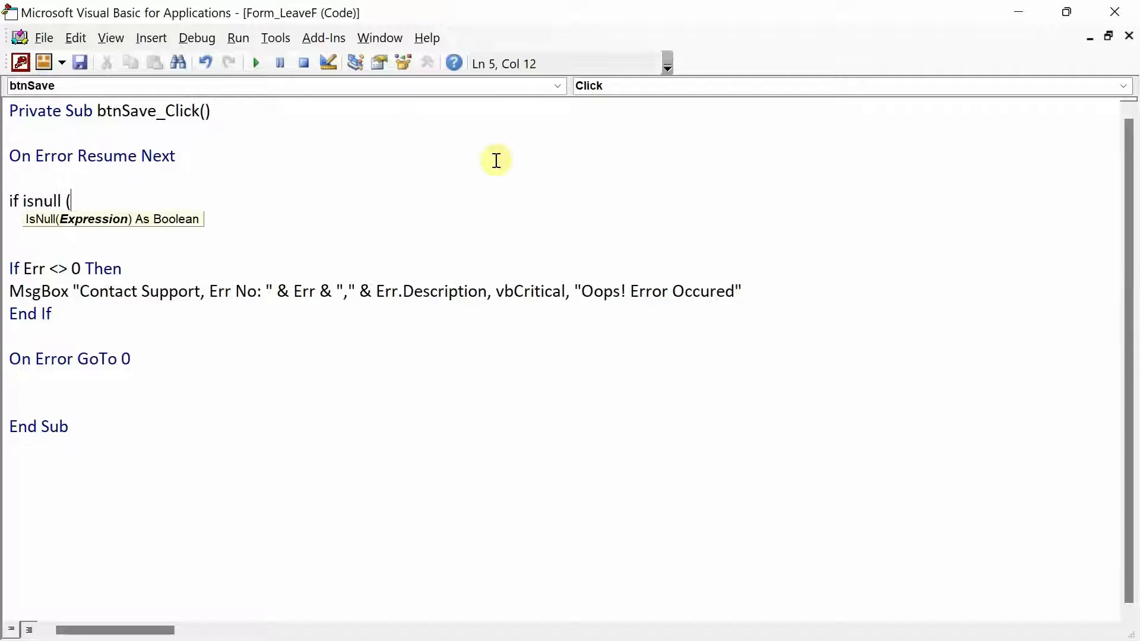
text(me.LeaveID.)
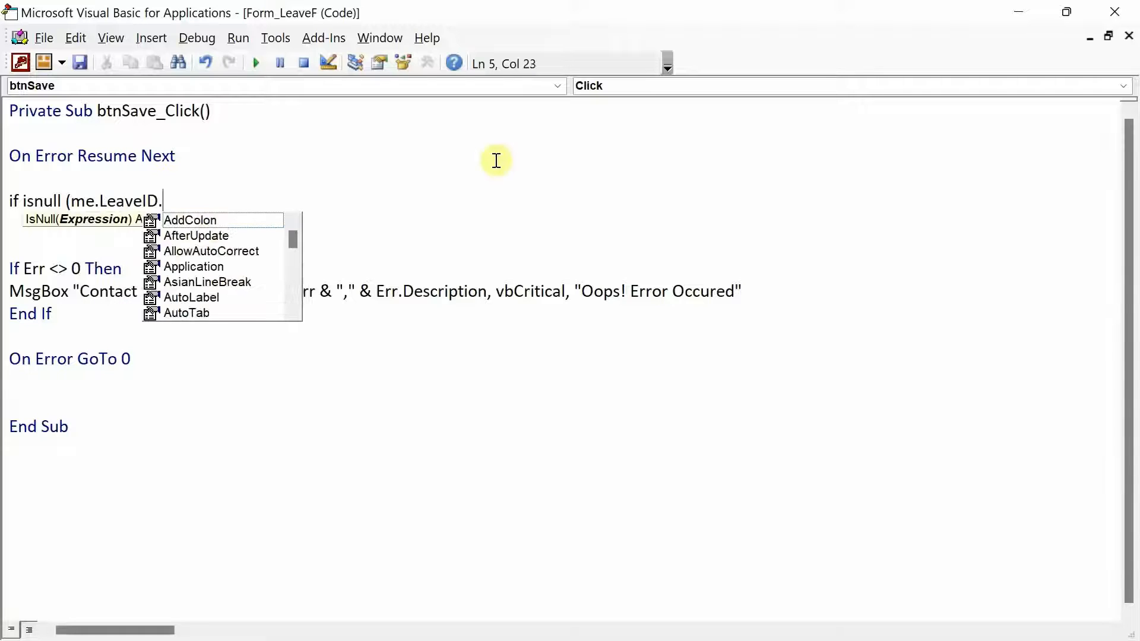
text(value)
key(Tab)
text() )
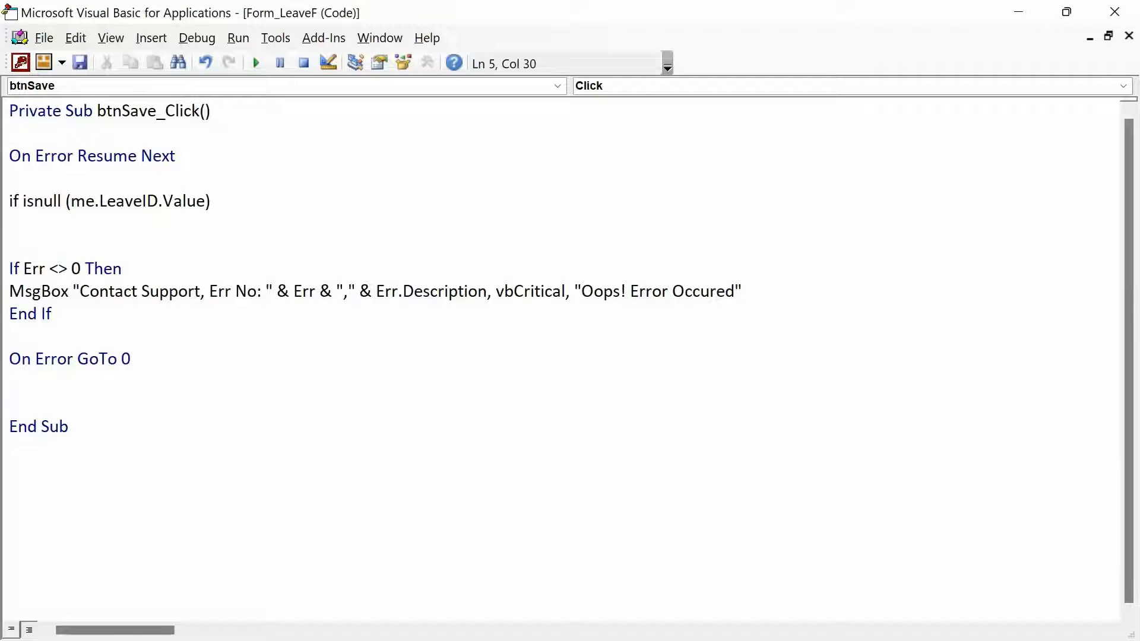
text(= True then)
key(Return)
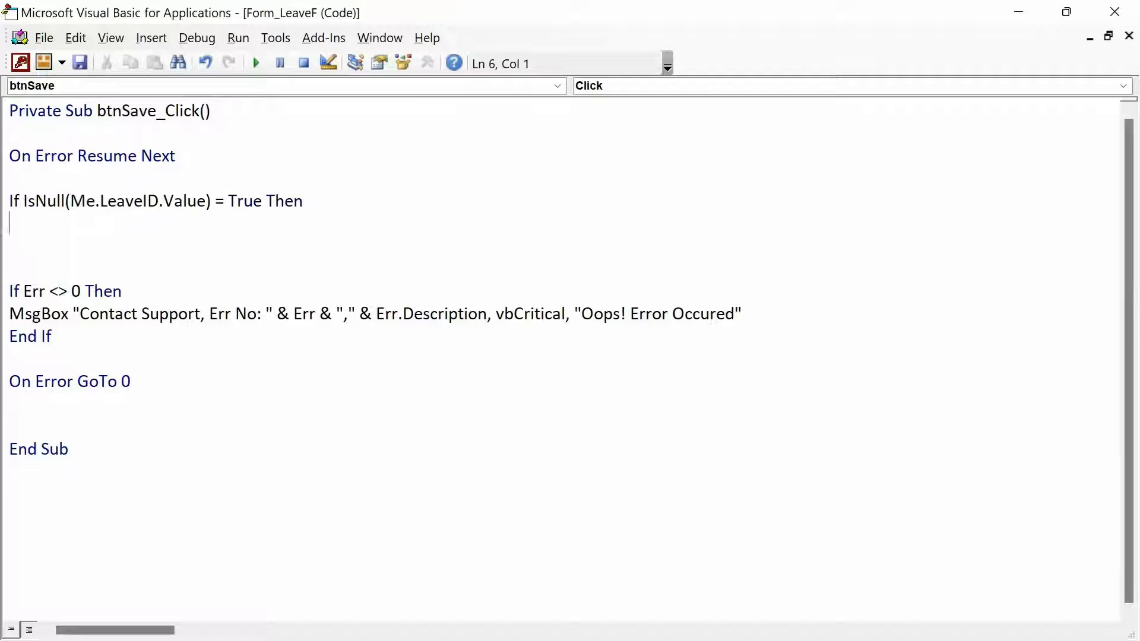
Add DoCmd.Beep and a MsgBox reading "This action can not be performed as the record is not selected yet." to the IsNull branch
text(docmd.bee)
key(Return)
text(ms)
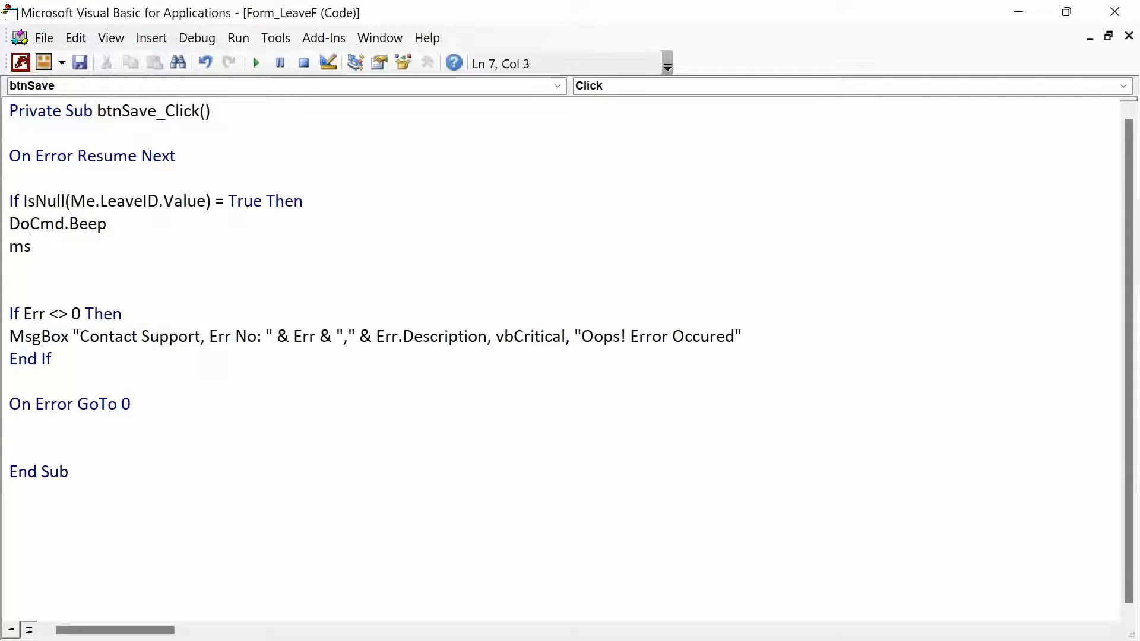
text(gbox ")
text(This action )
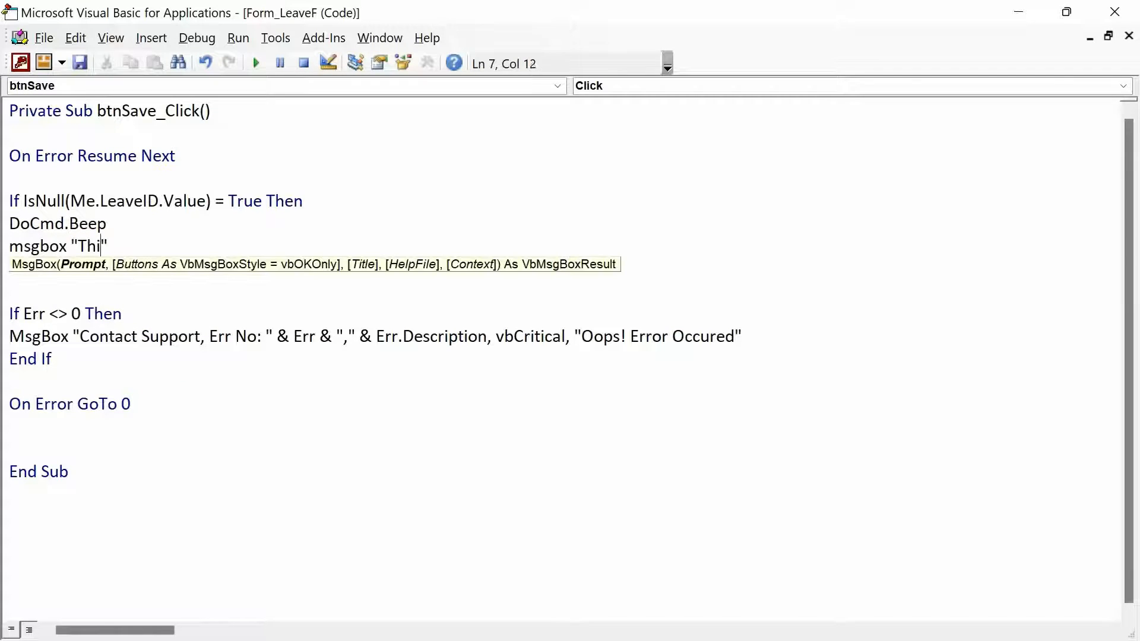
text(can not be pe)
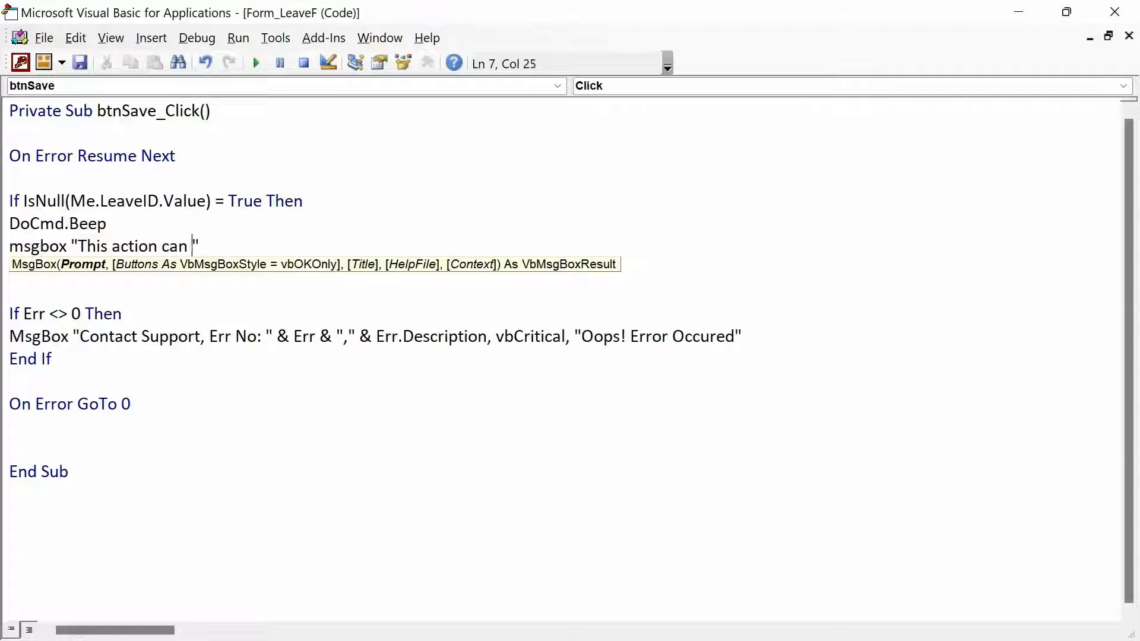
text(rformed as the )
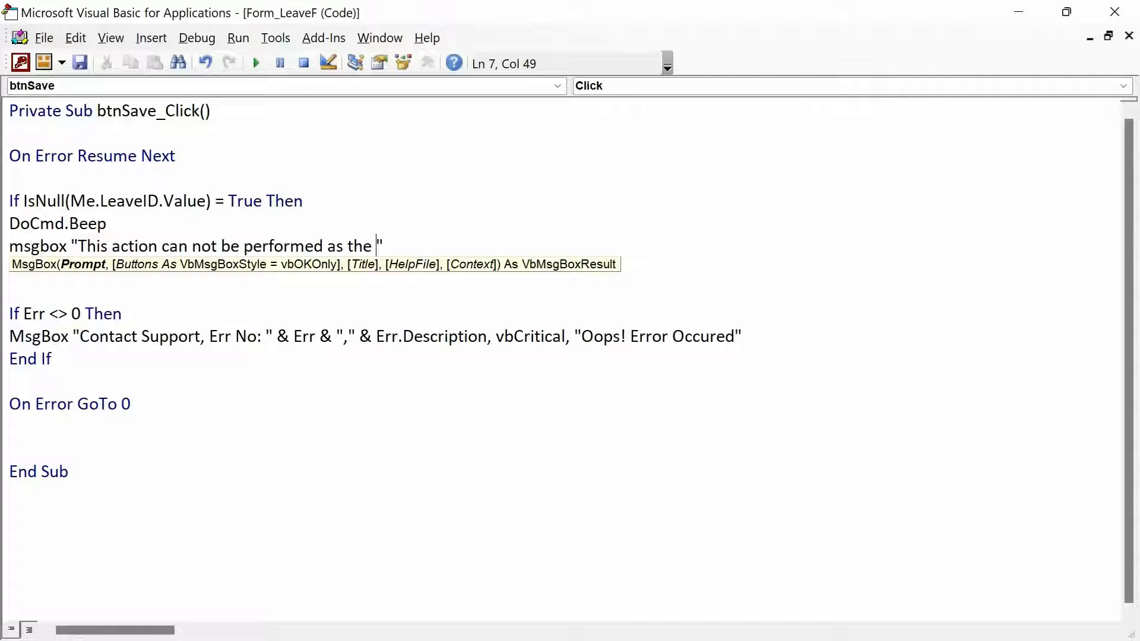
text(info)
key(BackSpace)
key(BackSpace)
key(BackSpace)
key(BackSpace)
text(record is not s)
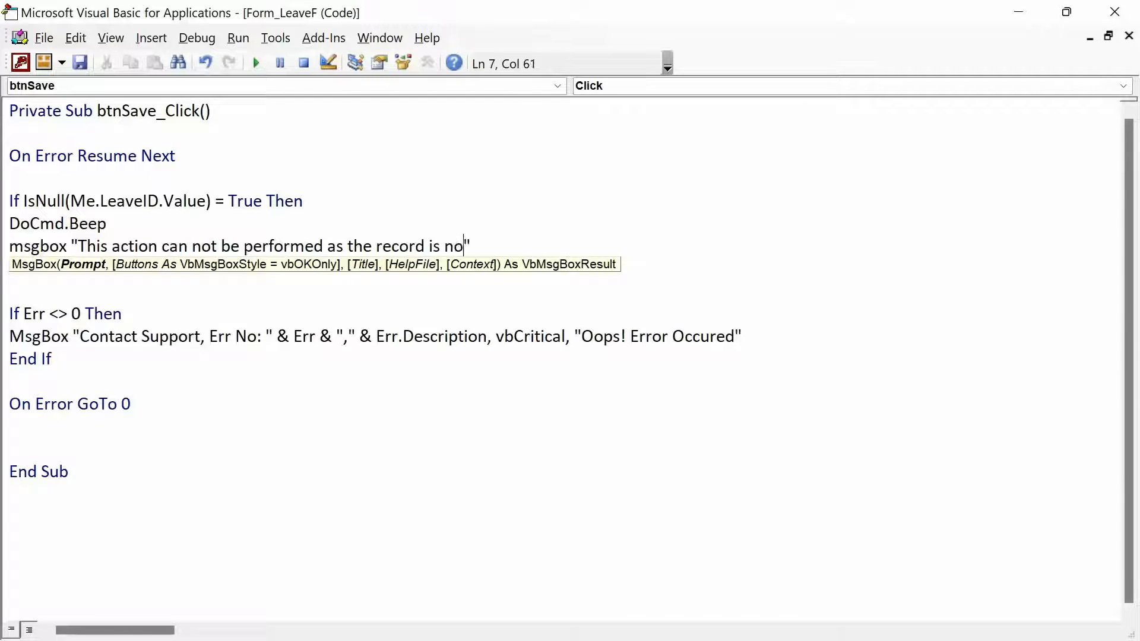
text(elected yet)
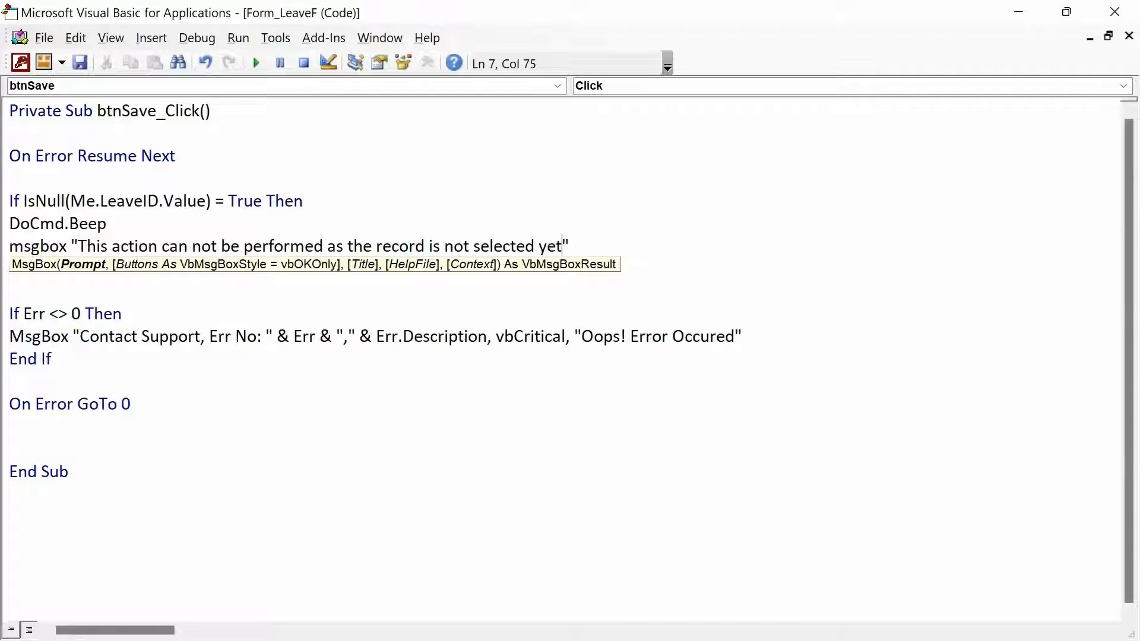
text(.",)
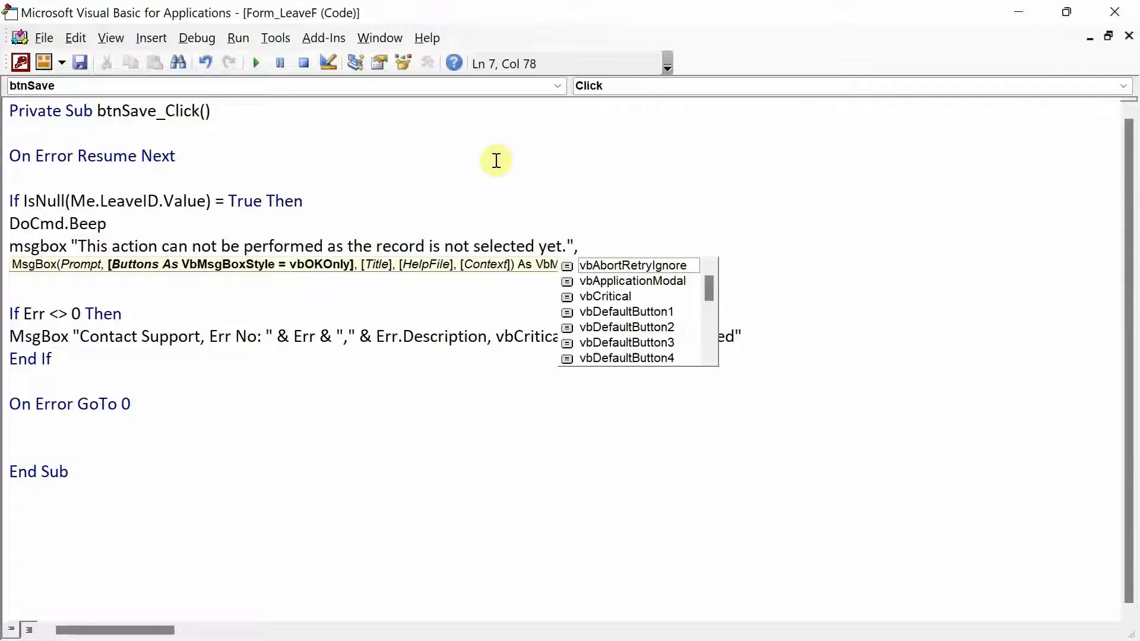
Give the message box the vbCritical style and the title "Informatiom", and add blank lines below it
key(Down)
key(Down)
key(Tab)
text(, )
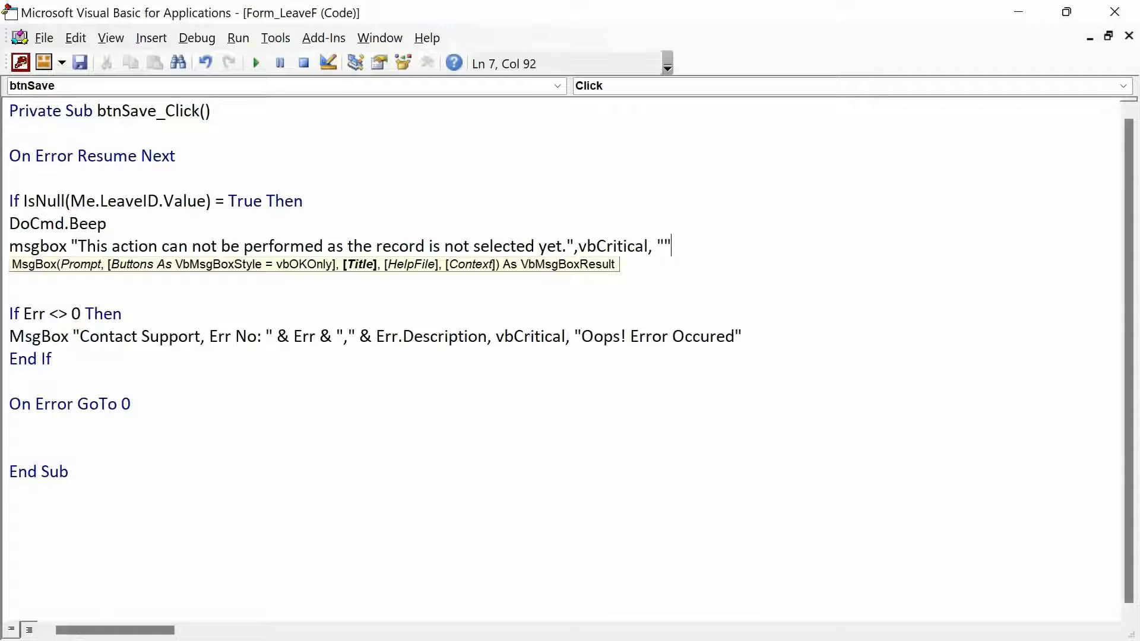
text("Informatiom)
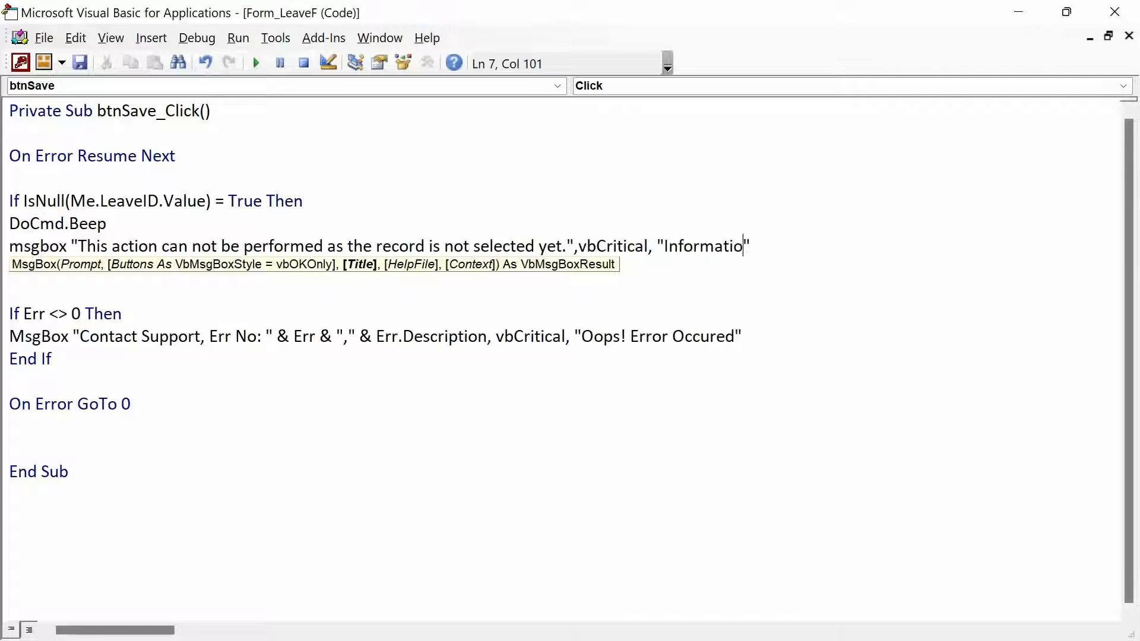
key(Right)
key(Return)
key(Return)
key(Return)
key(Up)
key(Up)
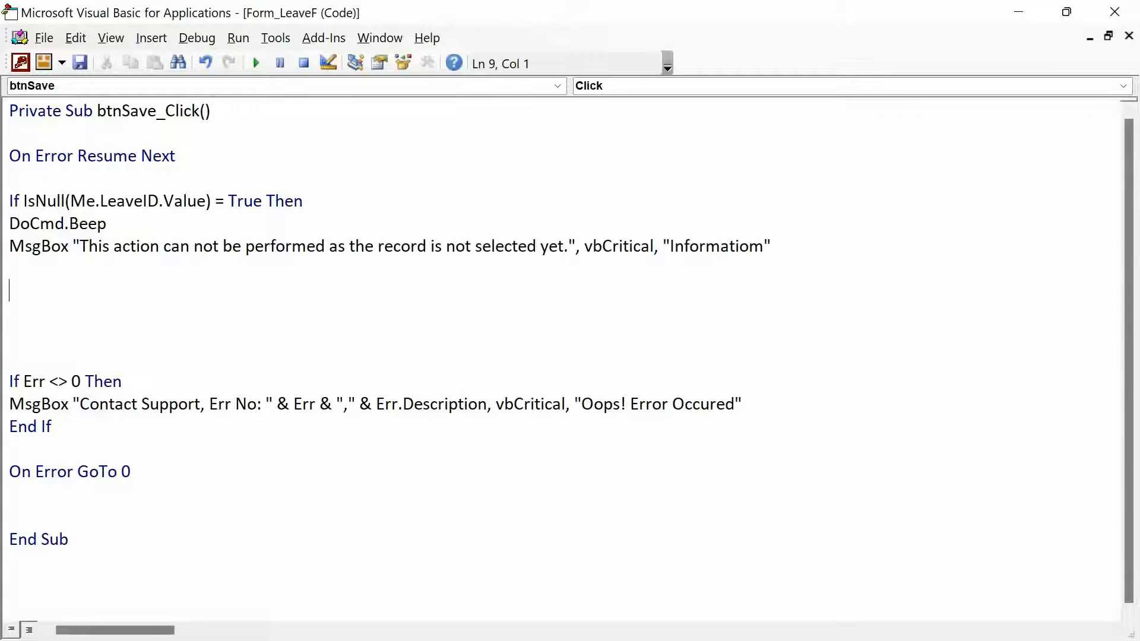
Add the branch ElseIf Me.Status.Value = "Active" Then with a DoCmd.Beep line below the first message box
text(elseif me.stat)
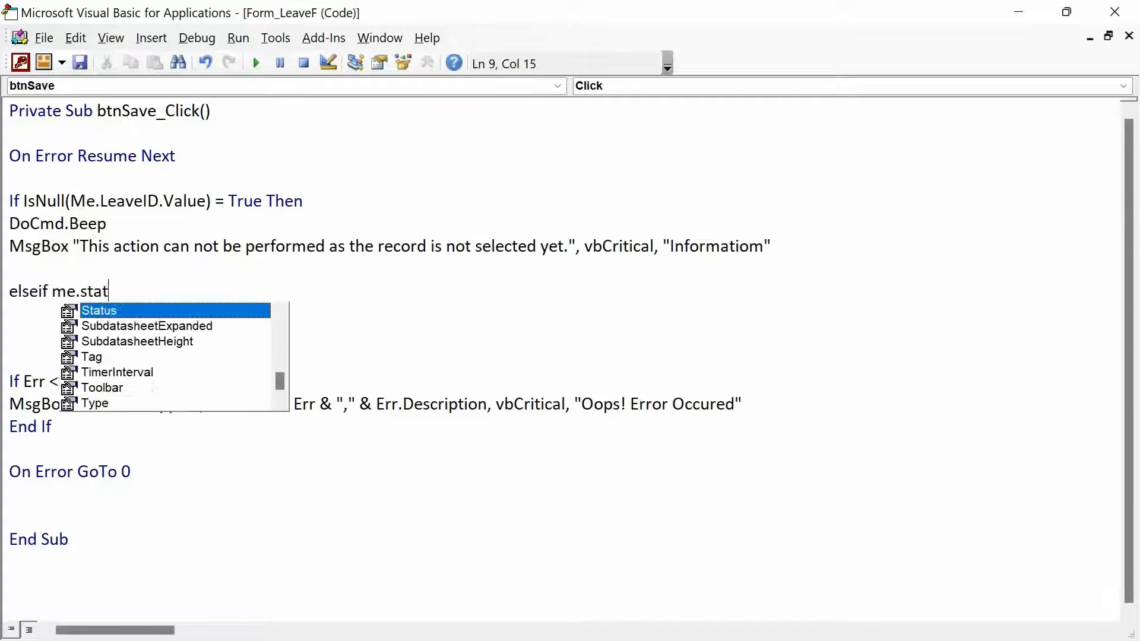
key(Tab)
text(.value = ")
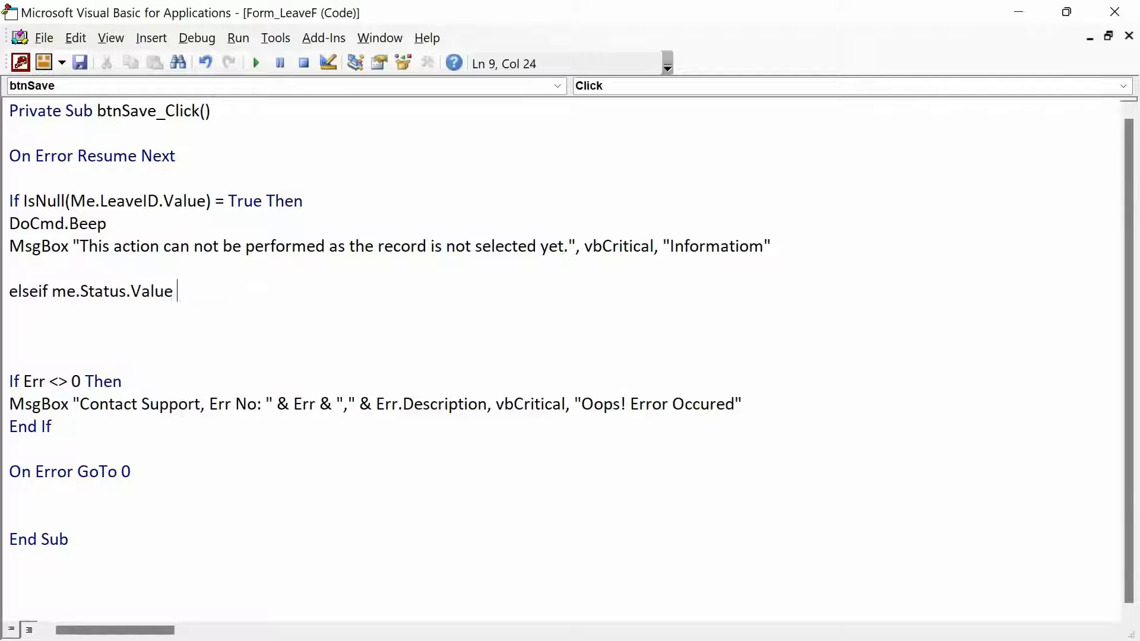
text(Active" then)
key(Return)
text(docmd,)
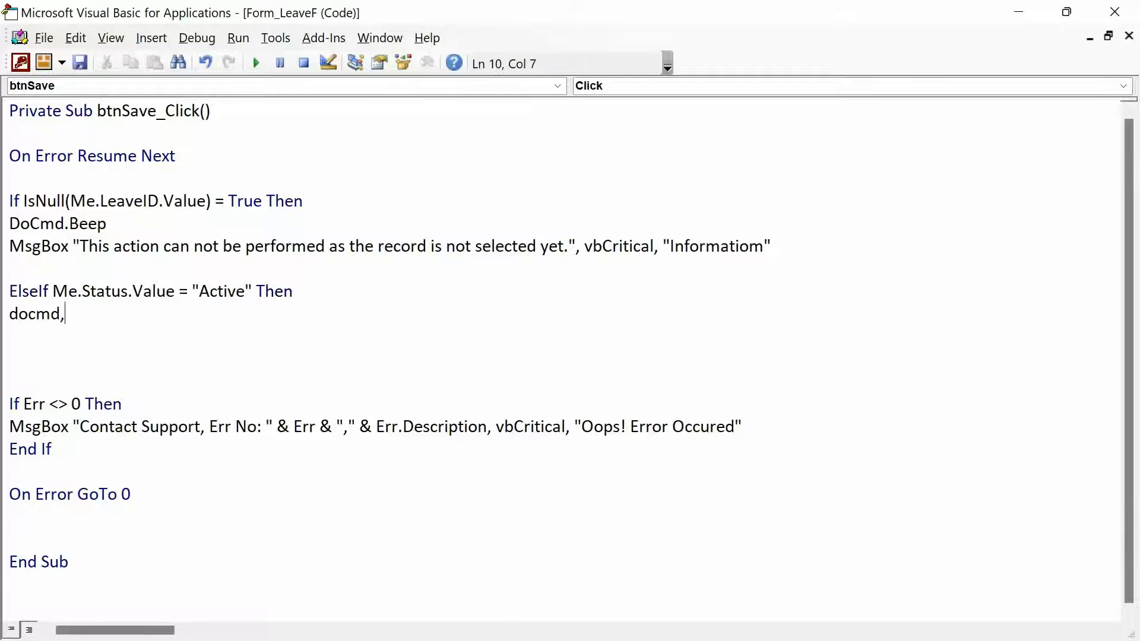
key(BackSpace)
text(.bee)
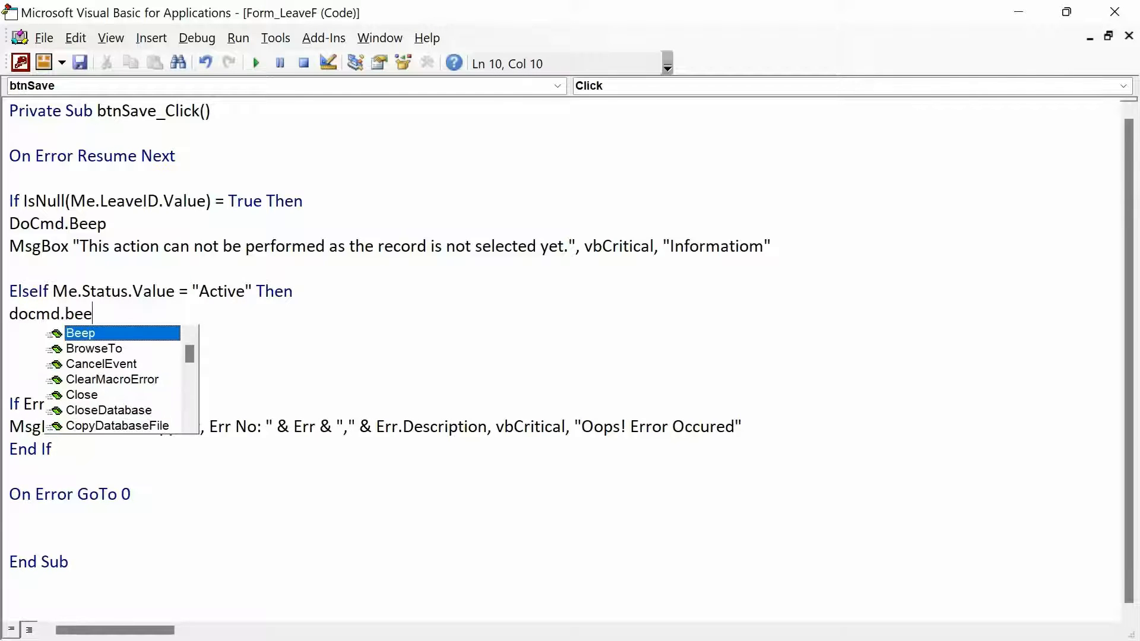
key(Tab)
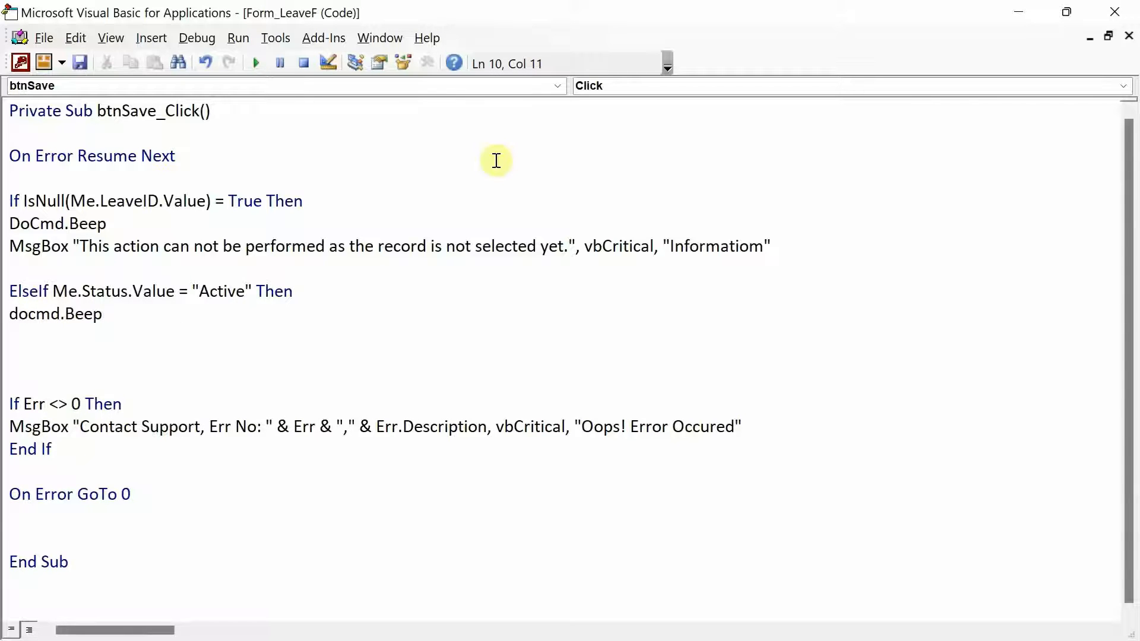
Insert a DoCmd.Save line above DoCmd.Beep in the Active status branch
click(9, 313)
key(Return)
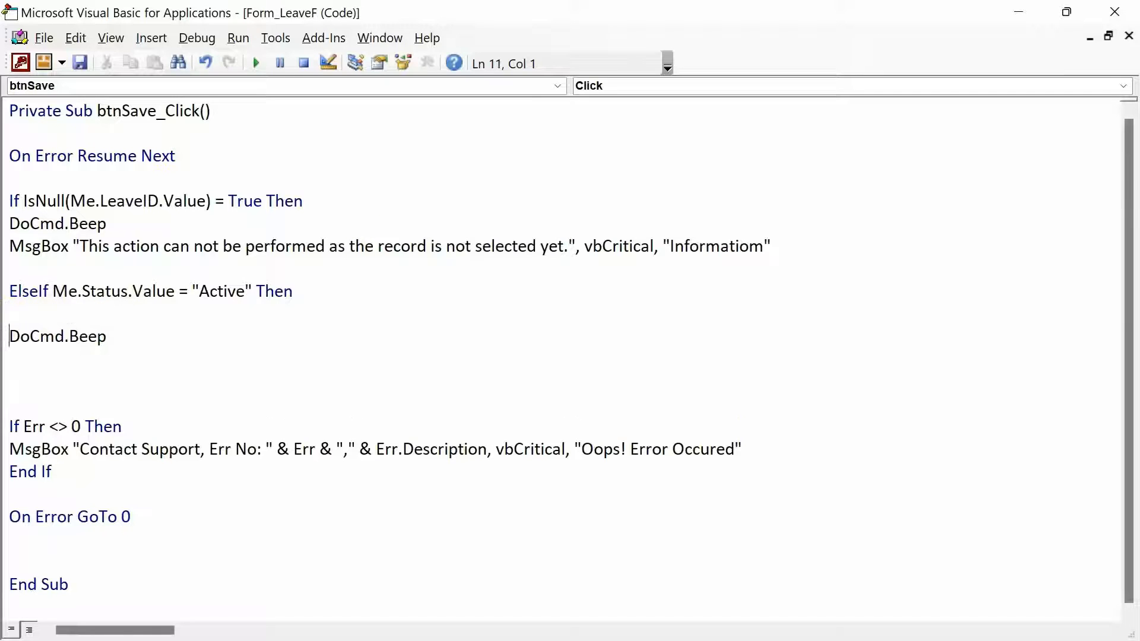
text(docmd.sa)
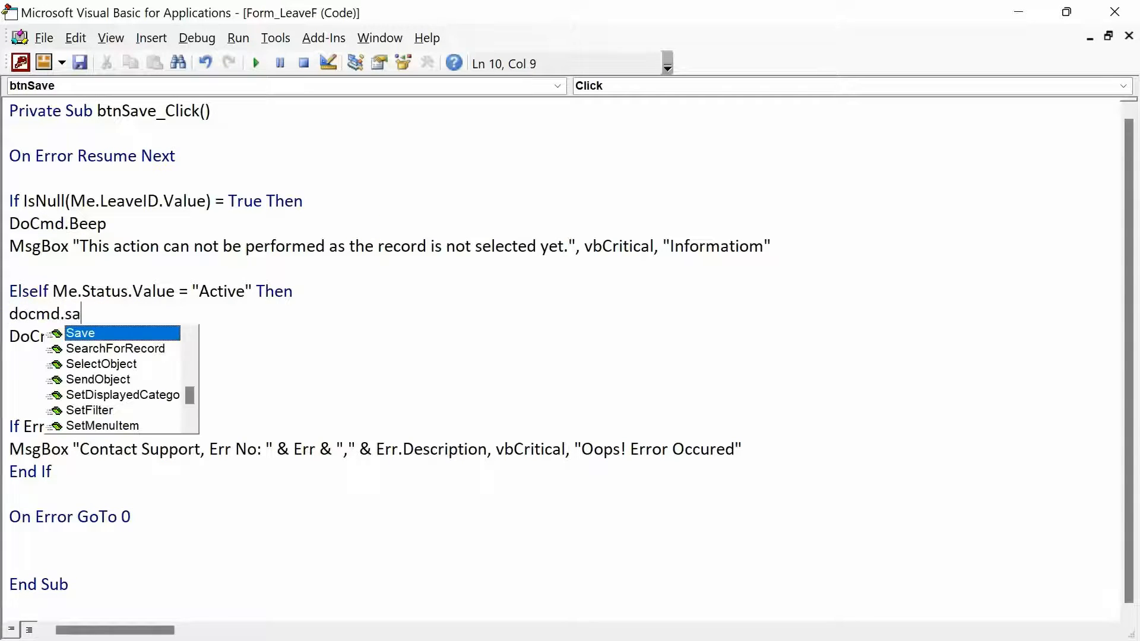
key(Tab)
key(Down)
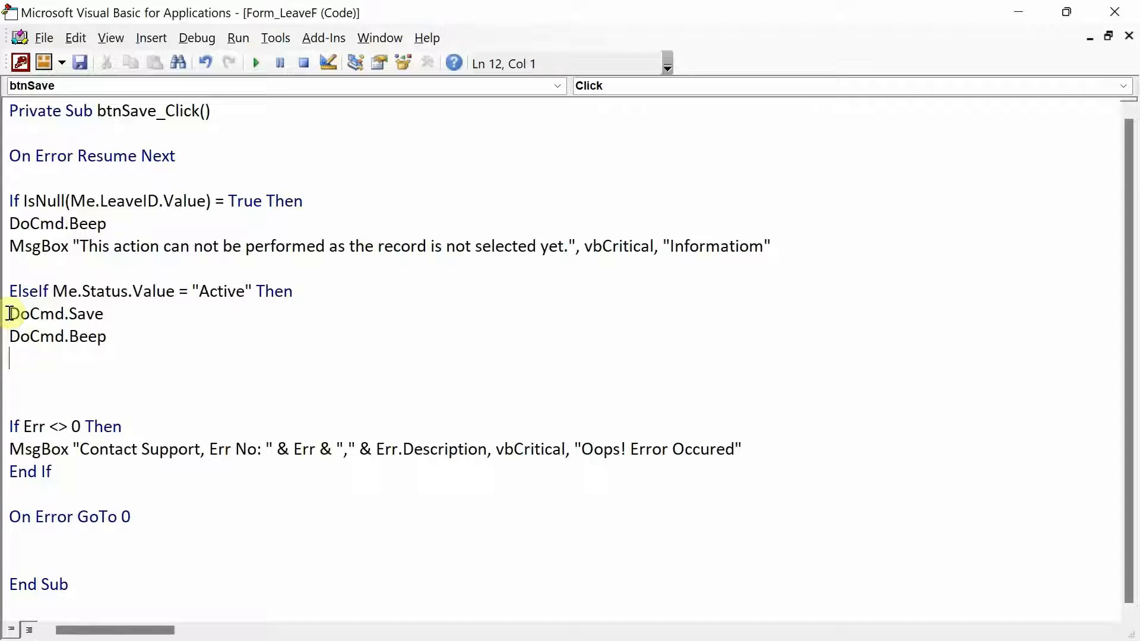
Add a MsgBox reading "The updates to the record has been made successfully." below DoCmd.Beep in the Active status branch
text(msgbox "")
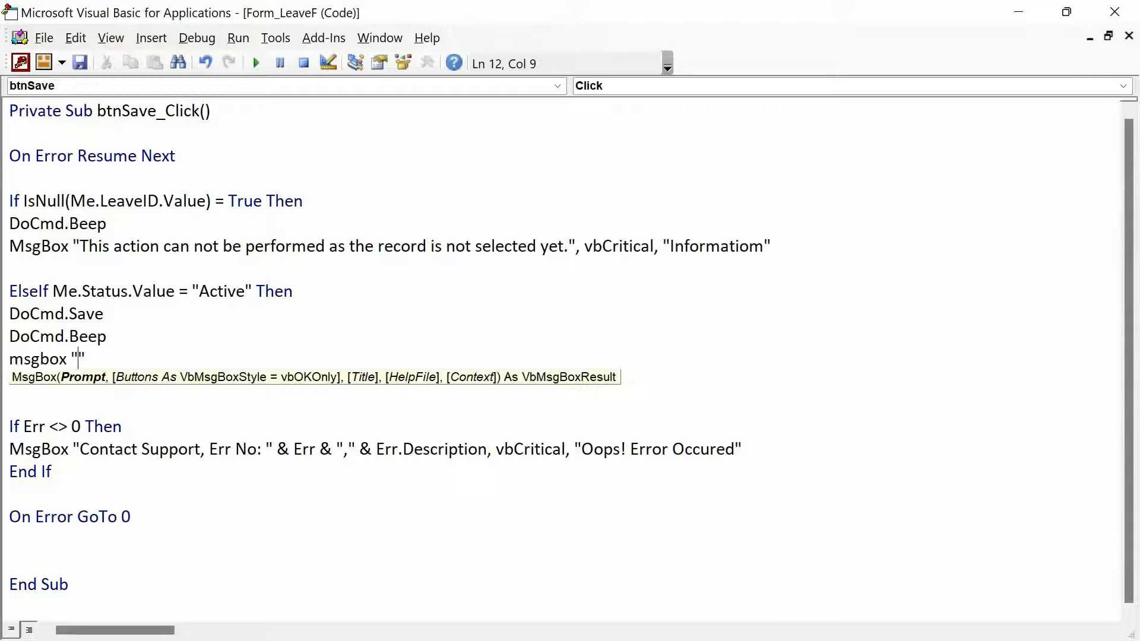
text(The updates to t)
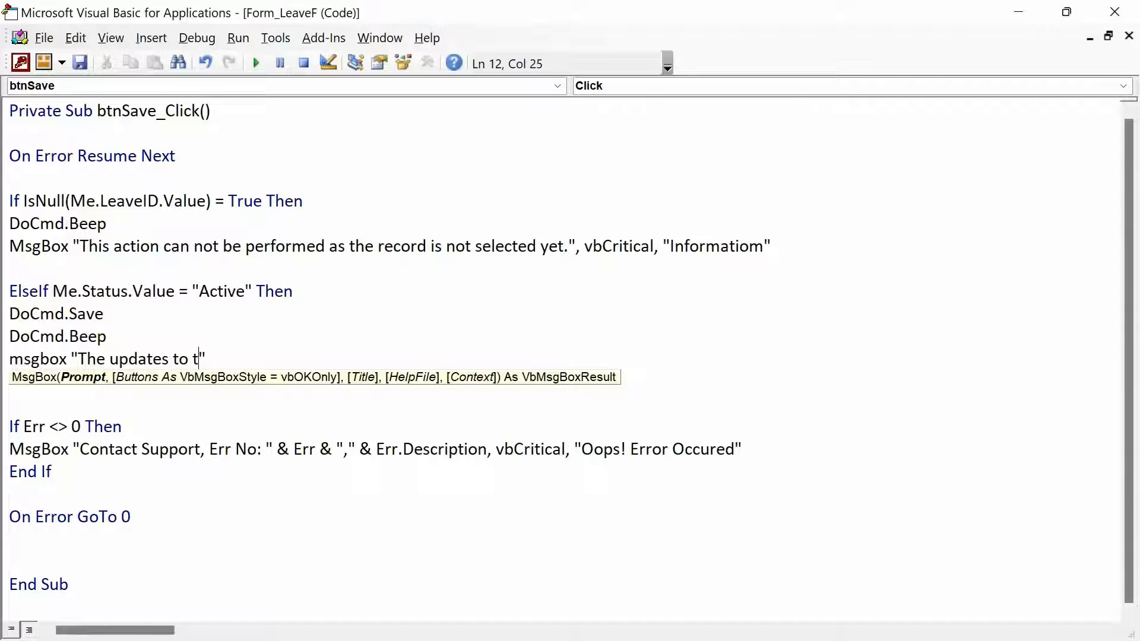
text(he record has v)
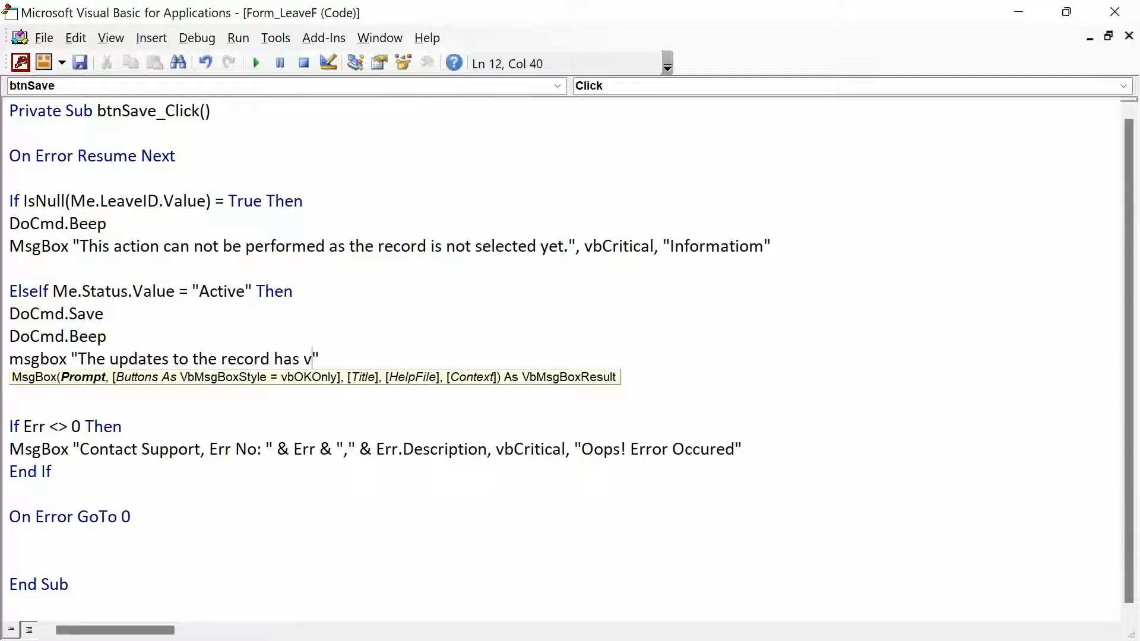
text(er)
key(BackSpace)
key(BackSpace)
key(BackSpace)
text(been made succe)
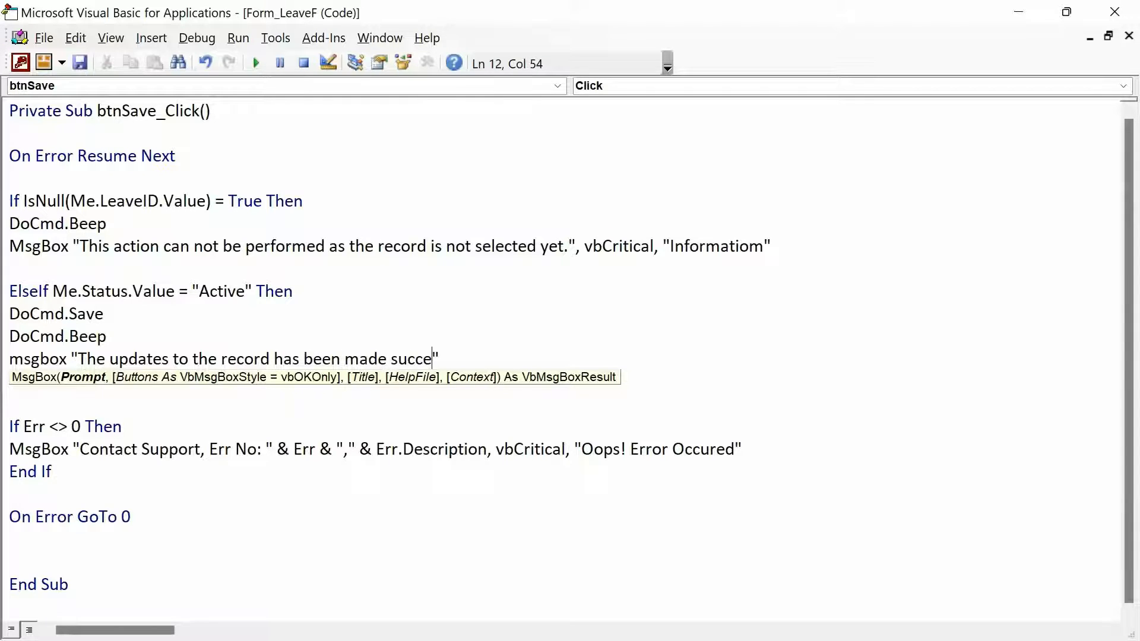
text(ssfully.",)
Give the success message box the vbInformation style and the title "Information", and leave a blank line below it
key(Down)
key(Down)
key(Down)
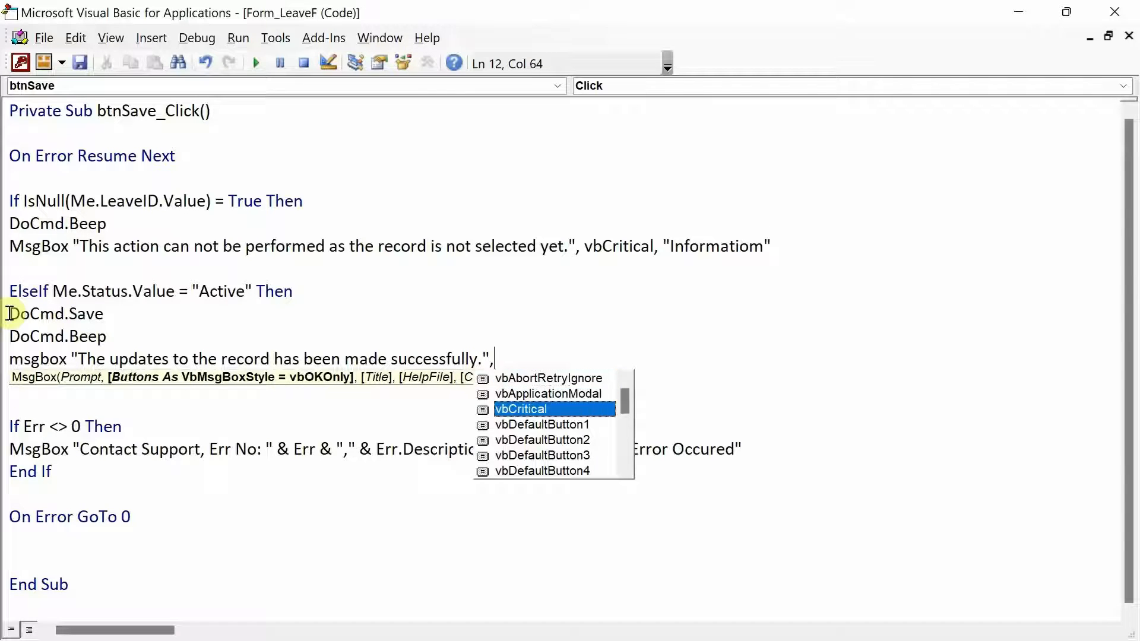
text(vbin)
key(Tab)
text(, ")
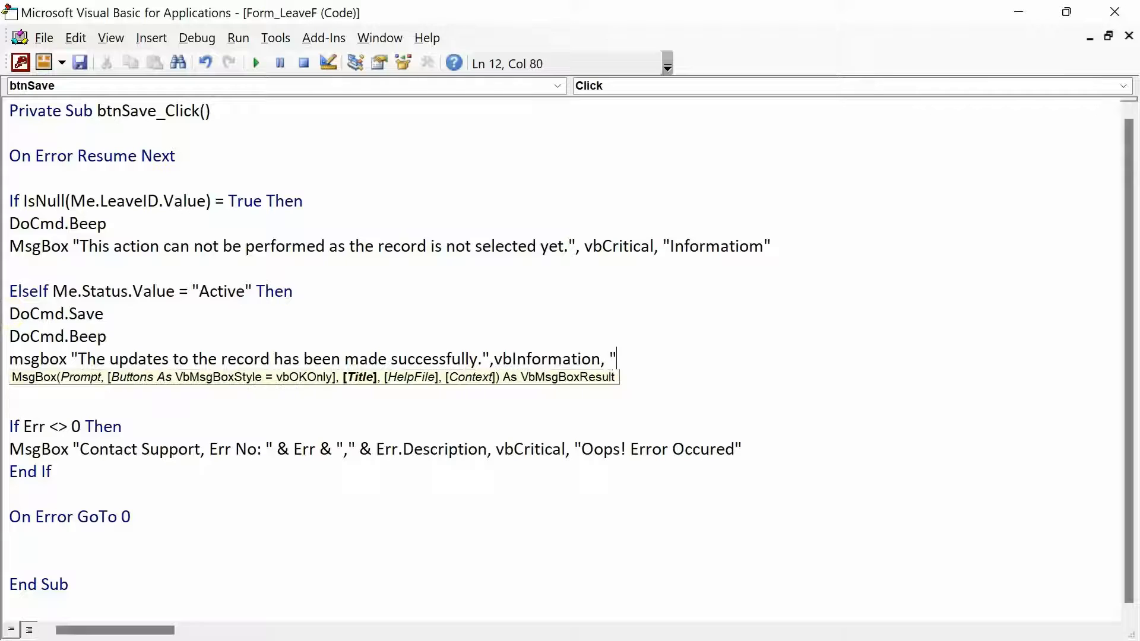
text(Information)
key(Return)
key(Return)
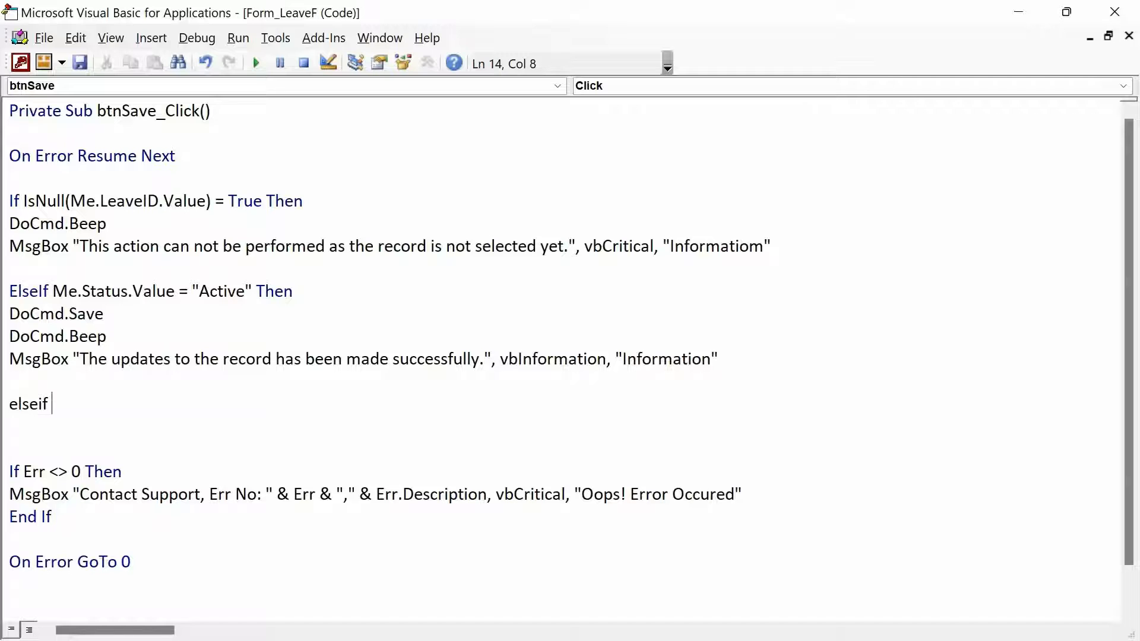
Add the branch ElseIf IsNull(Me.EmpID.Value) = True Then with a DoCmd.Beep line below the Active status branch
key(alt+F11)
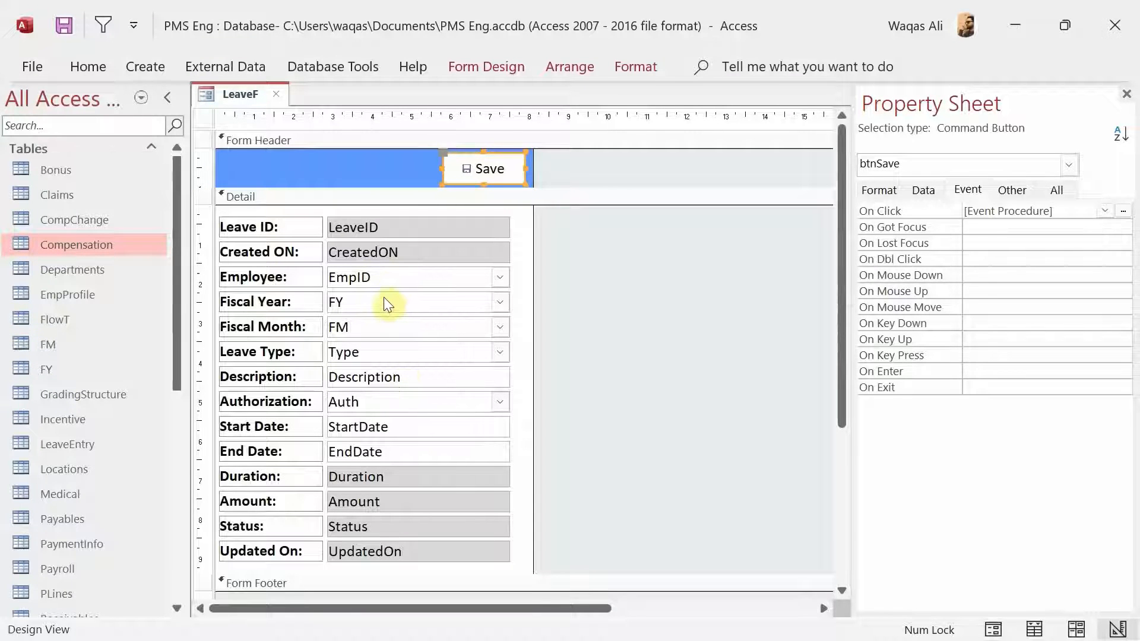
key(alt+F11)
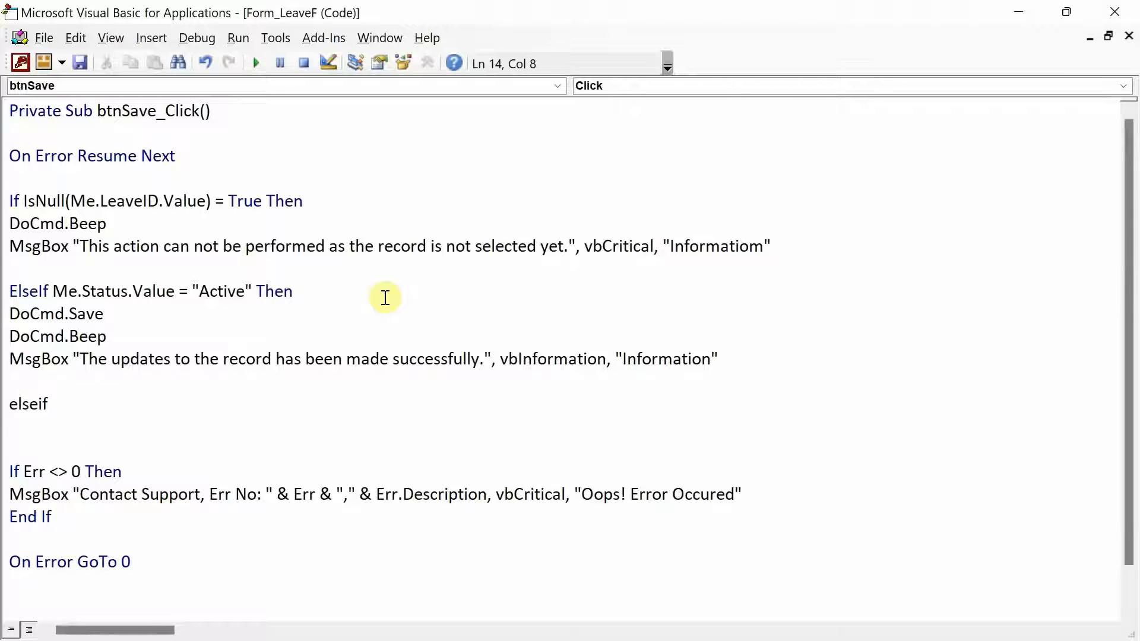
text(isnull(me.EmpID.Value)
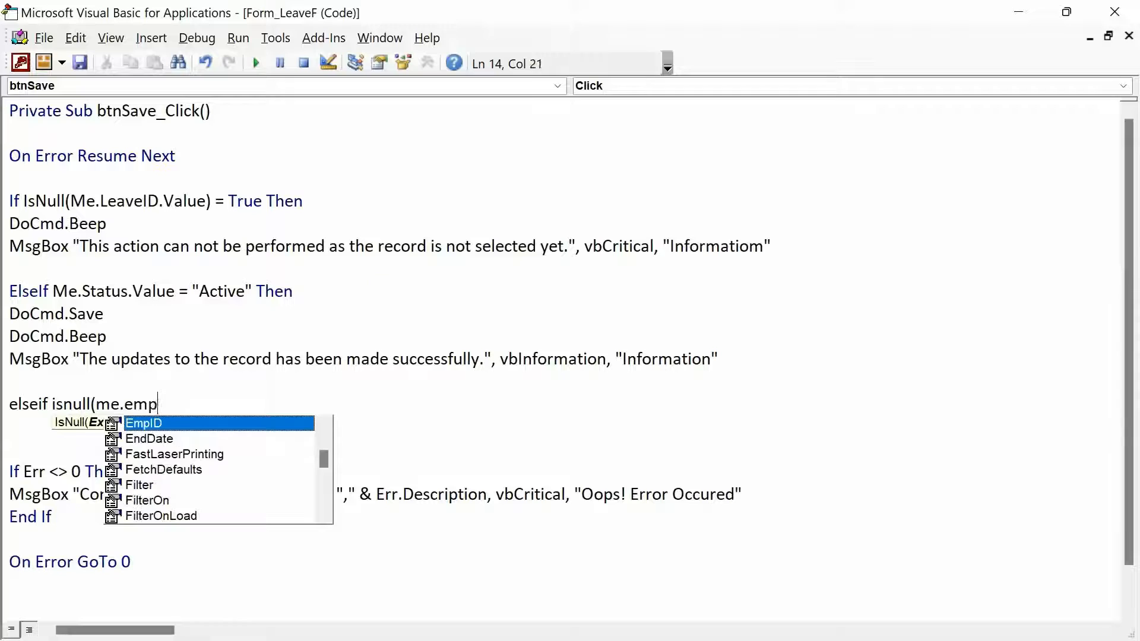
text() =True then)
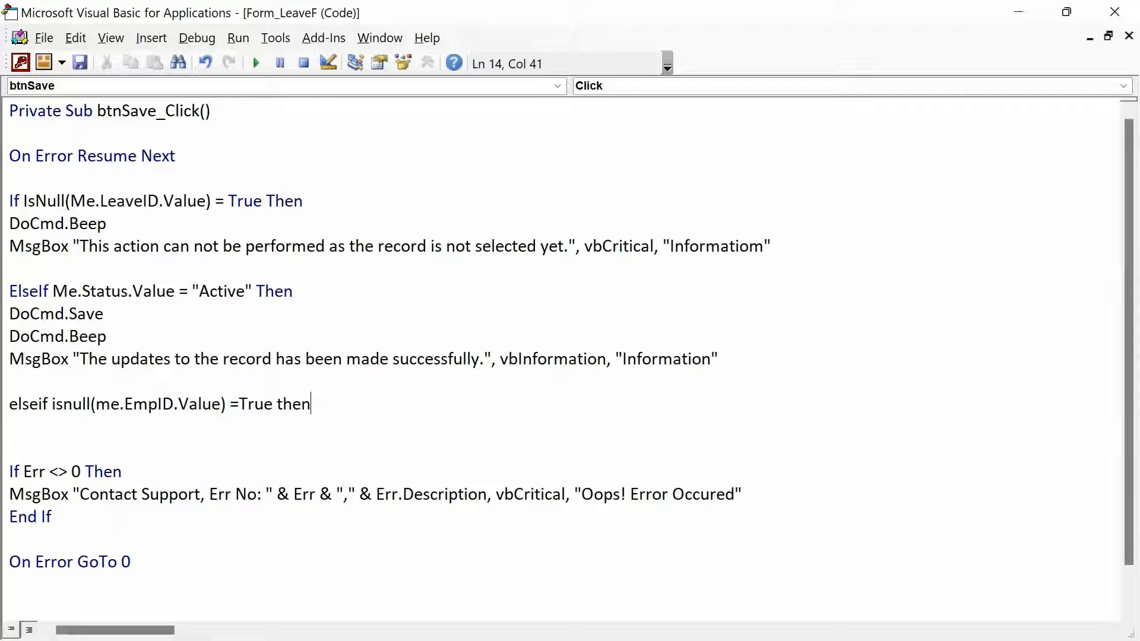
key(Return)
text(docmd.bee)
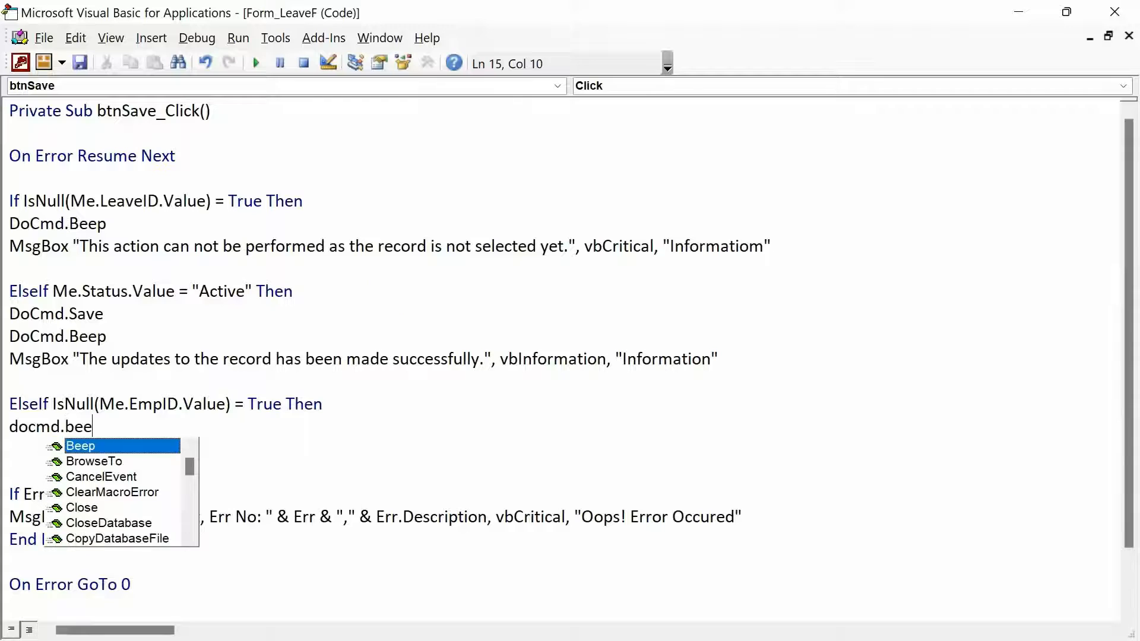
key(Return)
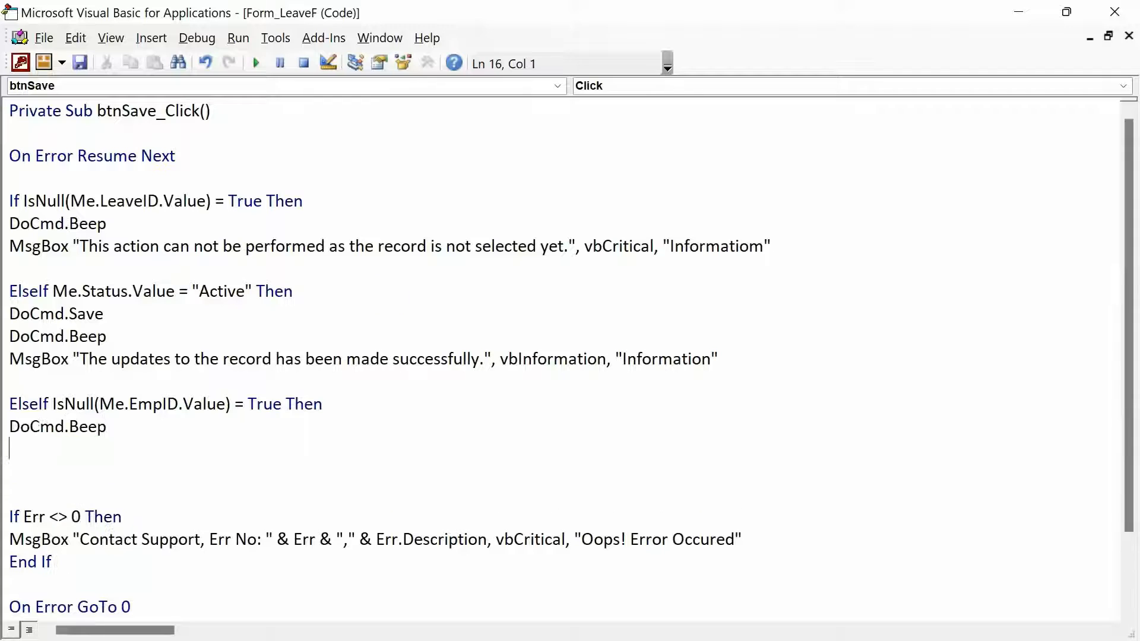
Add a MsgBox reading "Please choose the employee to proceed further." to the EmpID branch
text(msgbnppx)
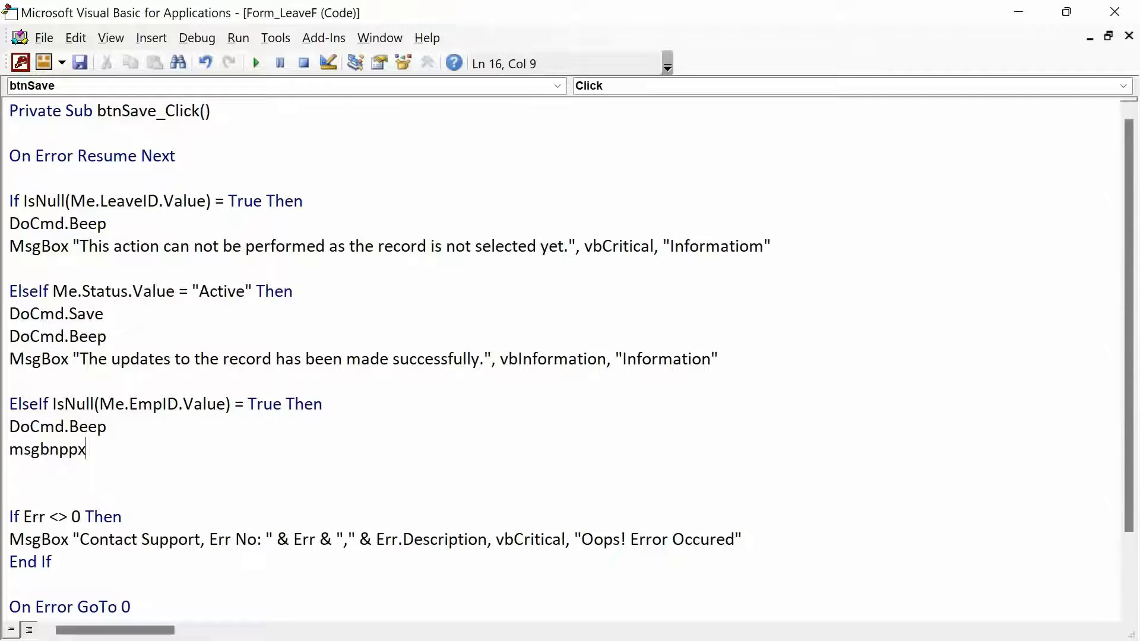
key(BackSpace)
key(BackSpace)
key(BackSpace)
key(BackSpace)
text(ox "")
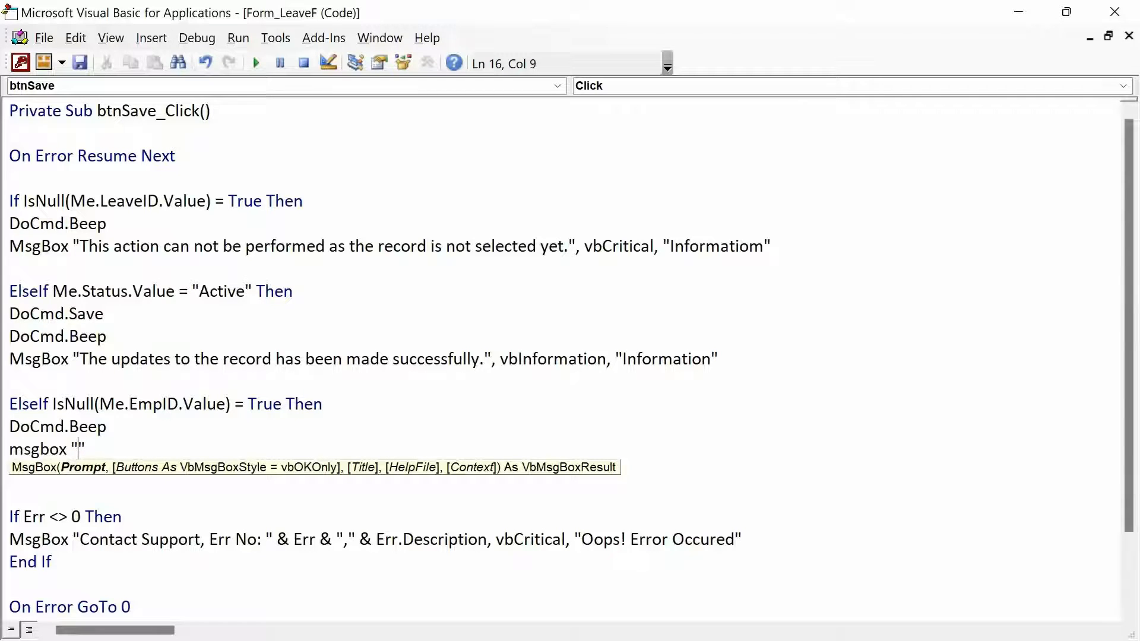
text(Please choos)
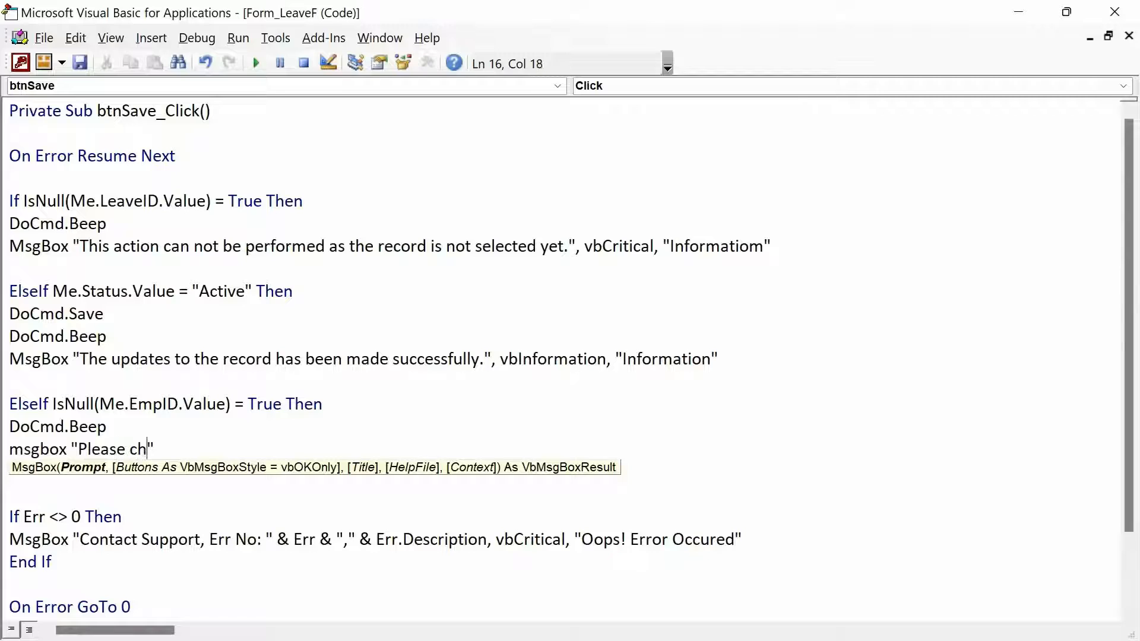
text(e the emplit)
key(BackSpace)
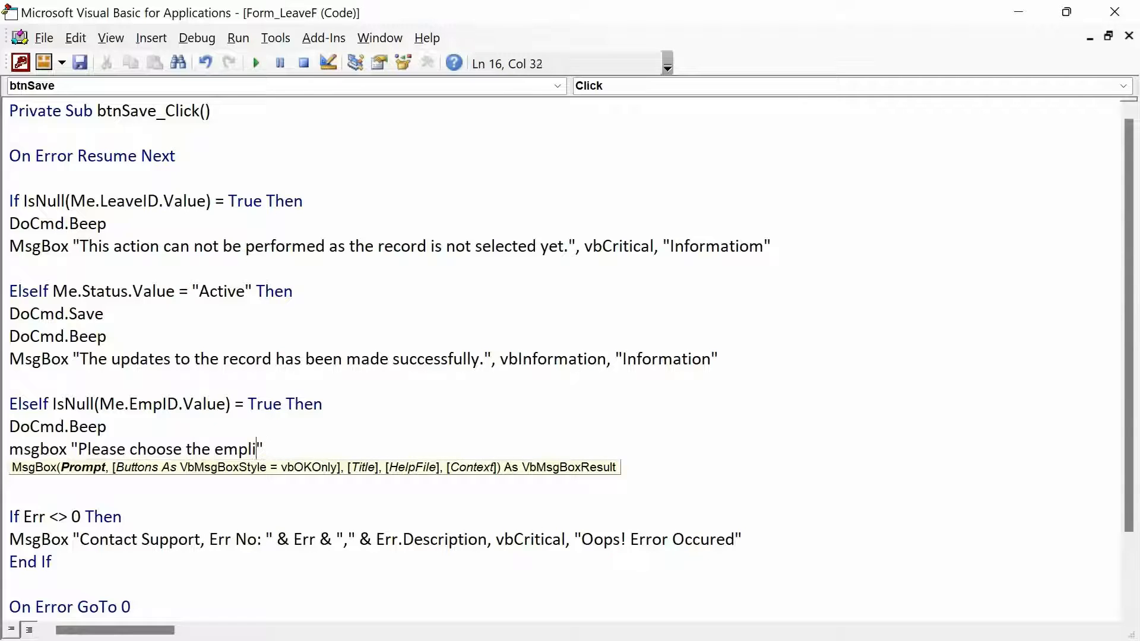
text(yee to proceed fur)
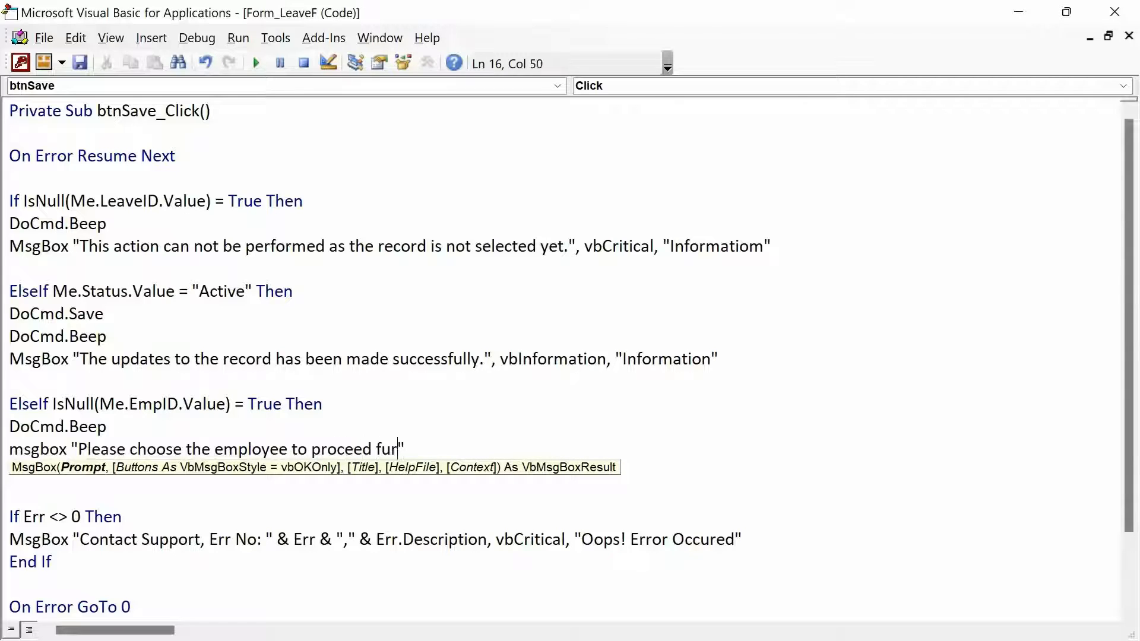
text(ther.)
key(Right)
Give the employee message box the vbCritical style and the title "Information"
text(,)
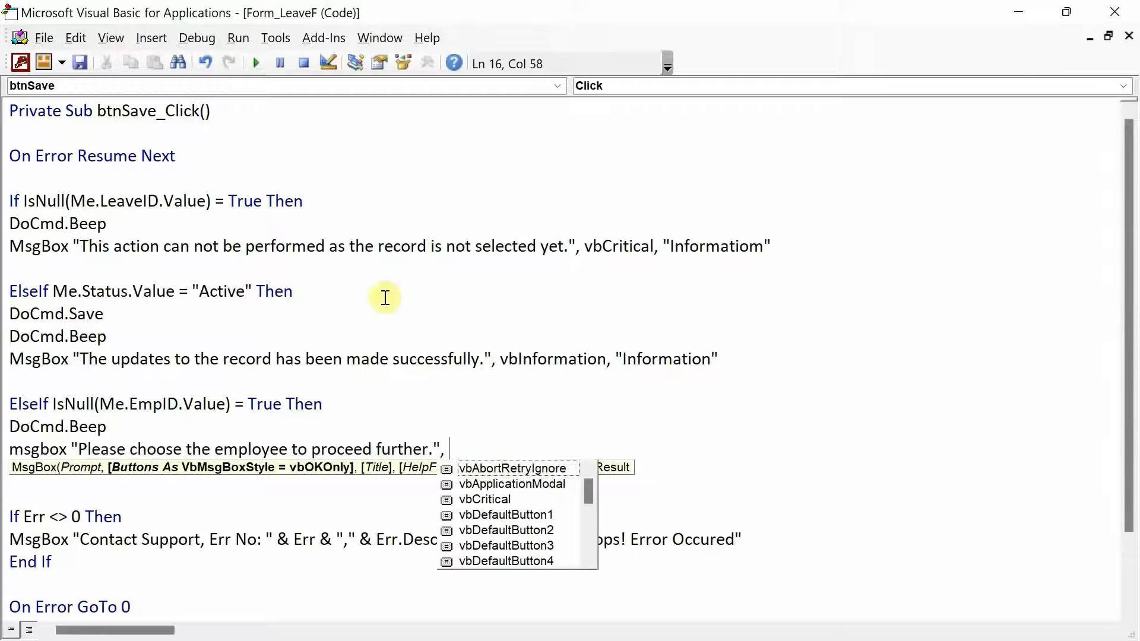
key(Down)
key(Down)
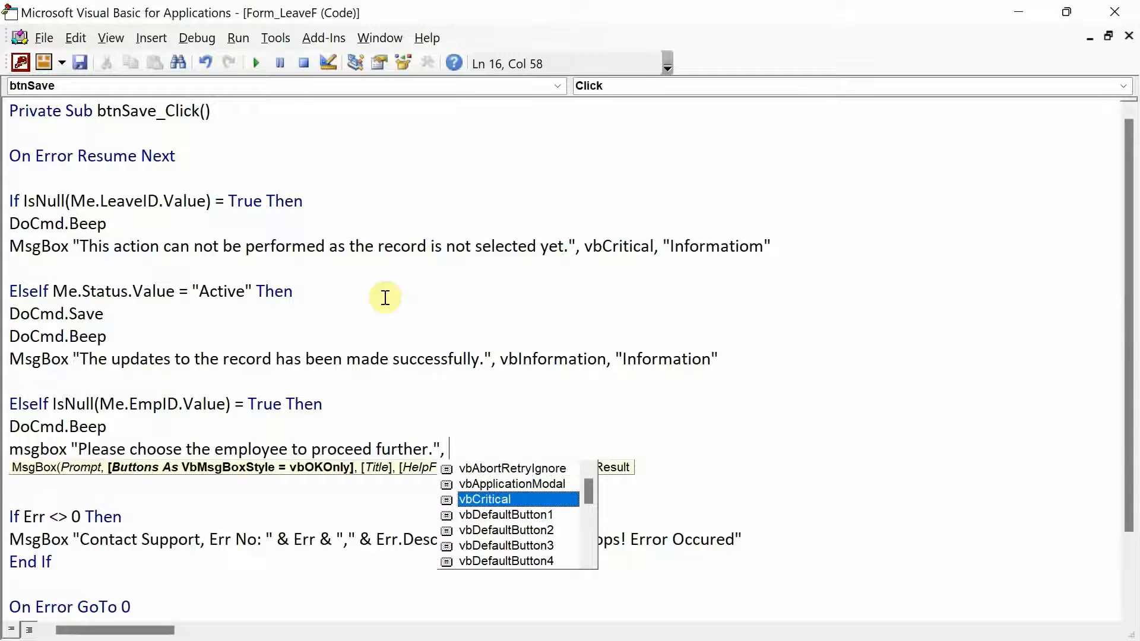
text(vbCritical, ")
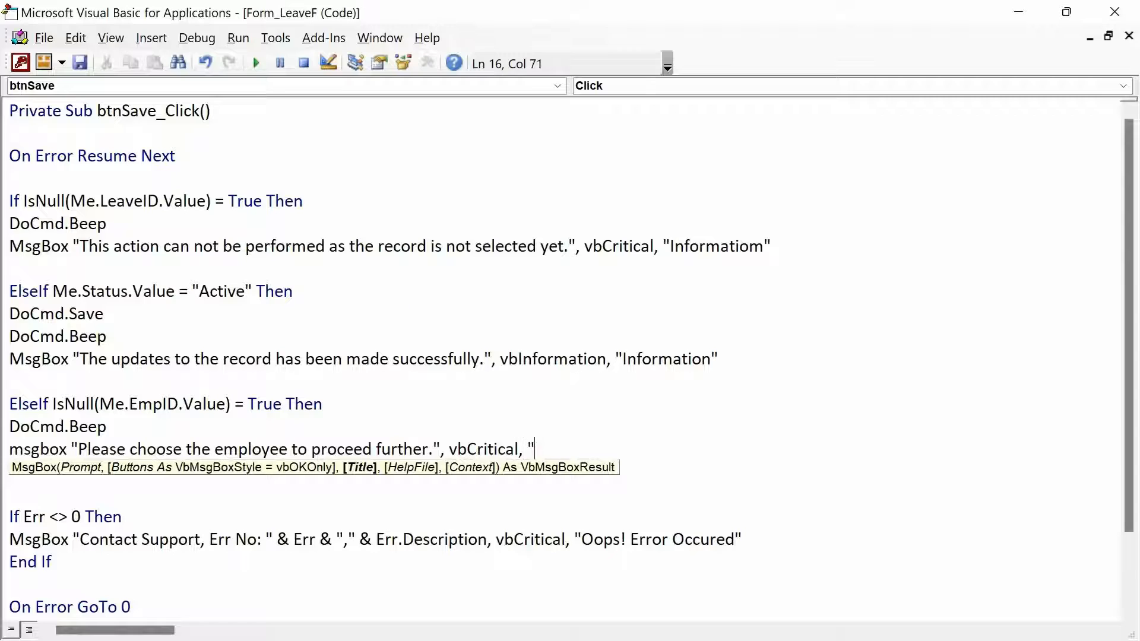
text(Information)
key(End)
key(Return)
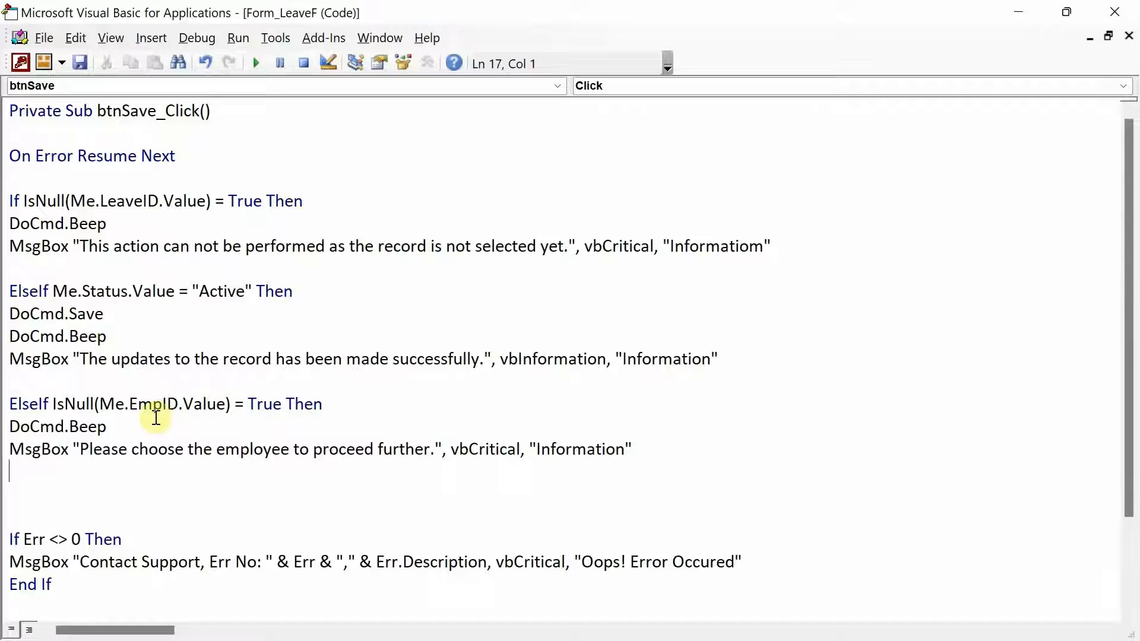
Add the line Me.EmpID.SetFocus at the end of the EmpID branch, followed by blank lines
text(me.EmpID.)
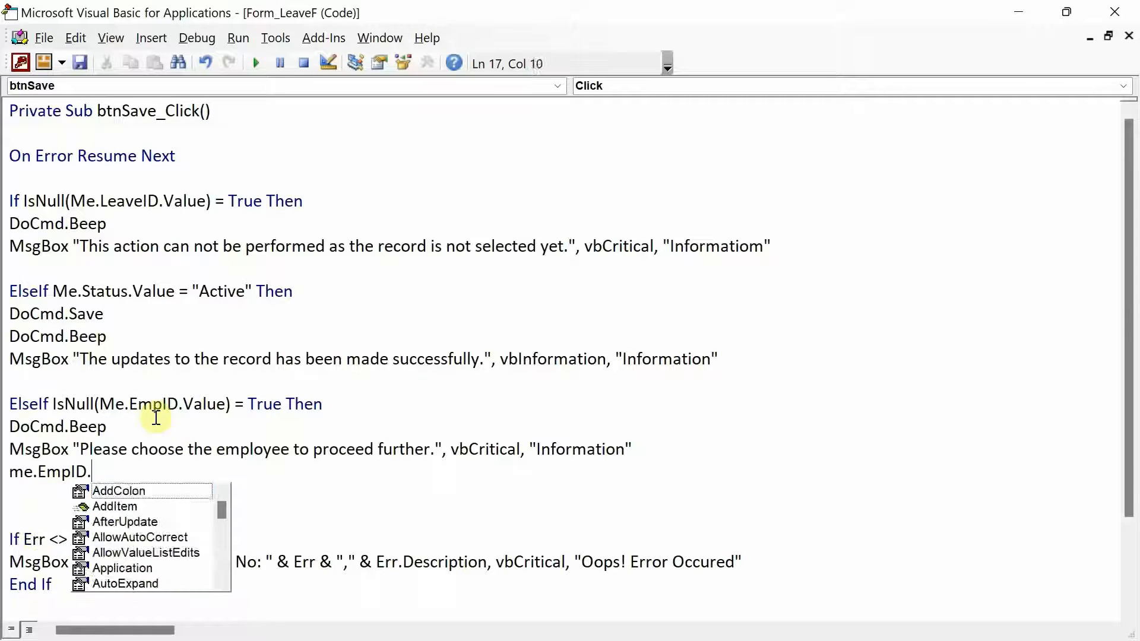
text(setr)
key(BackSpace)
key(Return)
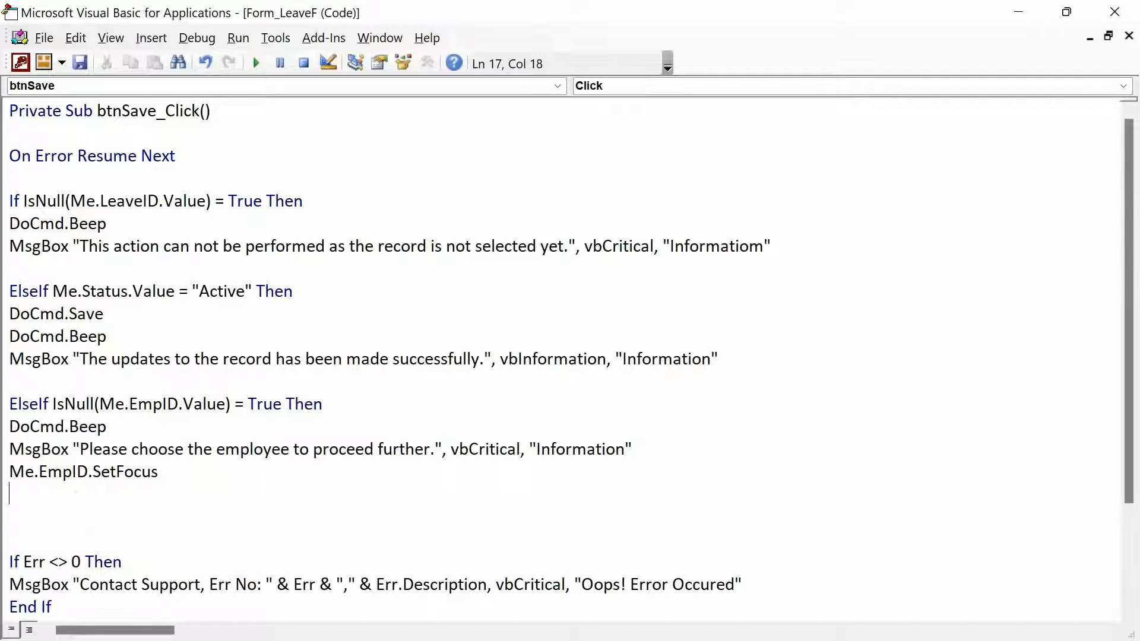
key(Return)
key(Return)
Check the next field on the LeaveF form and duplicate the whole EmpID ElseIf block below itself in the code
key(alt+F11)
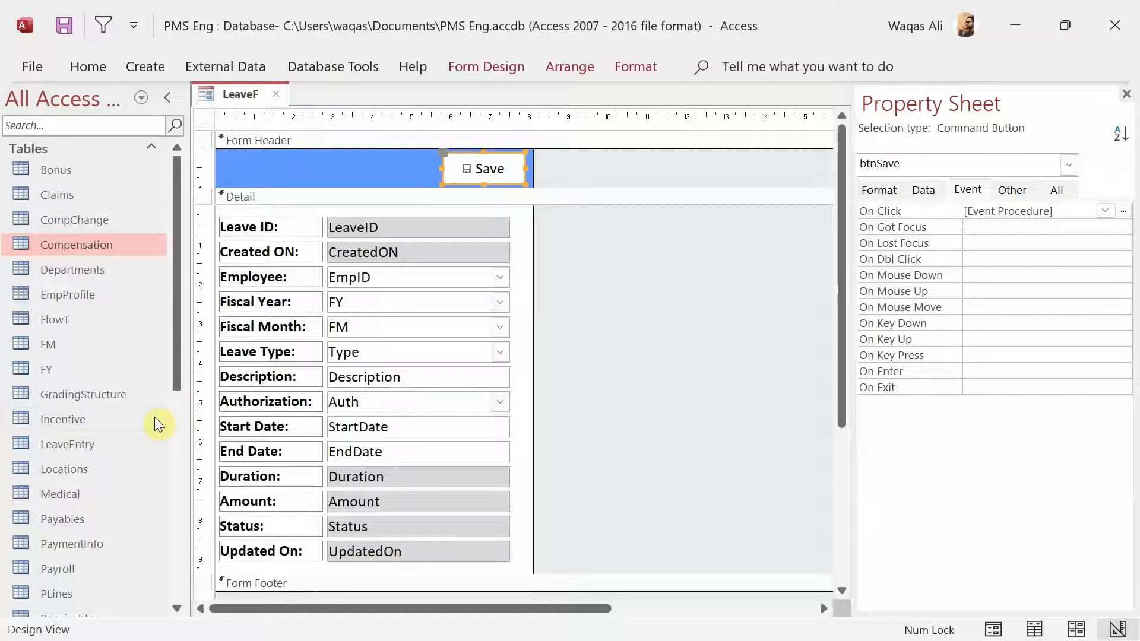
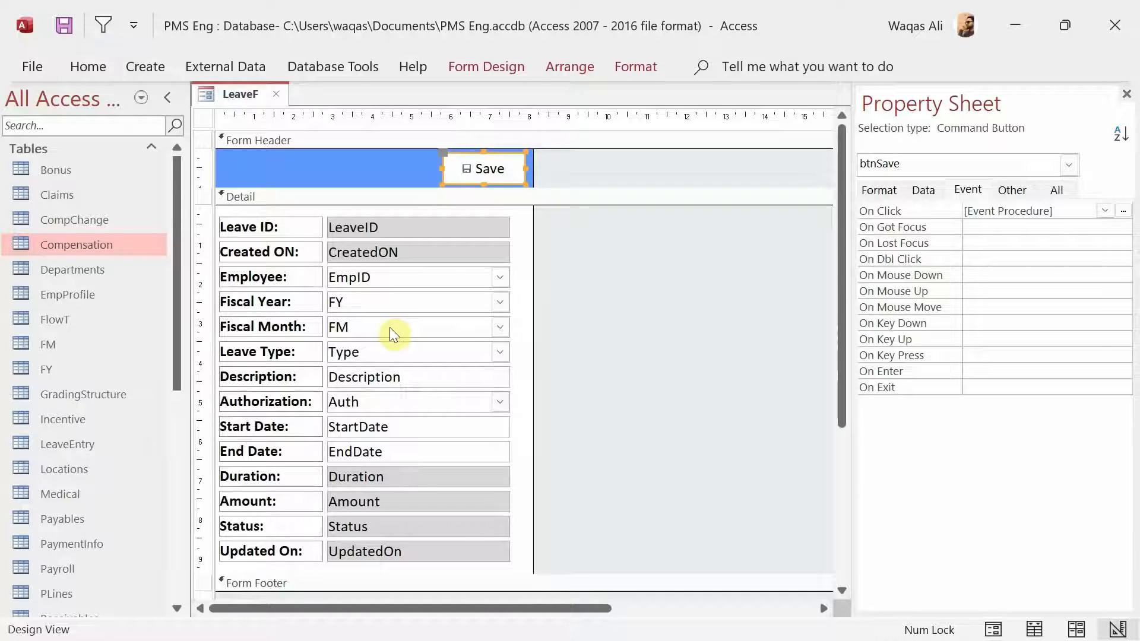
key(alt+Tab)
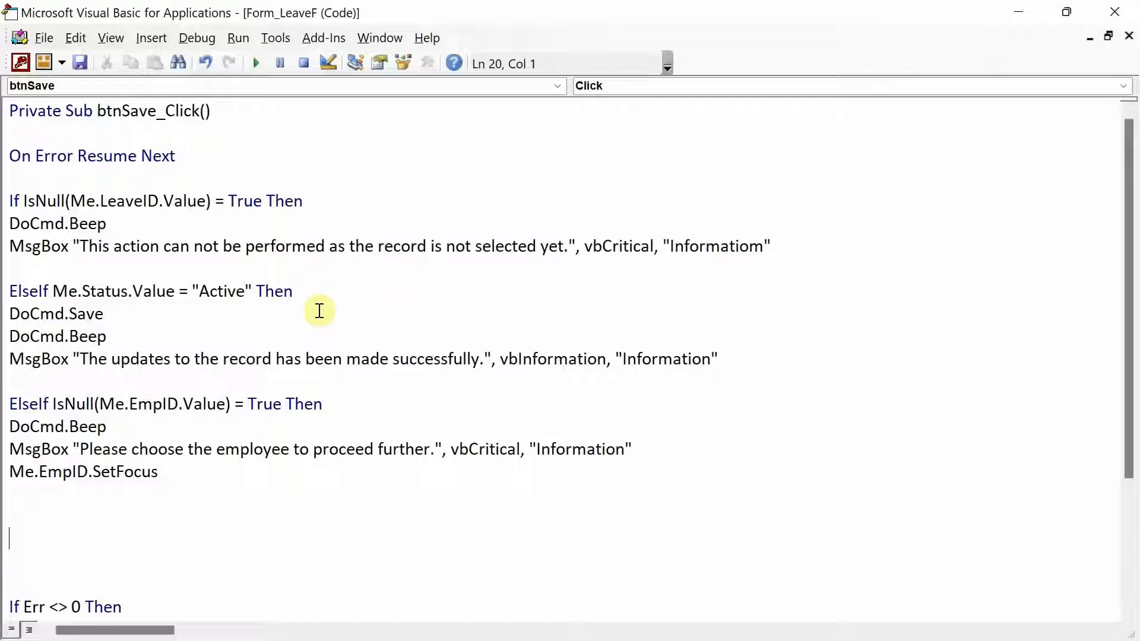
drag(167, 489, 3, 407)
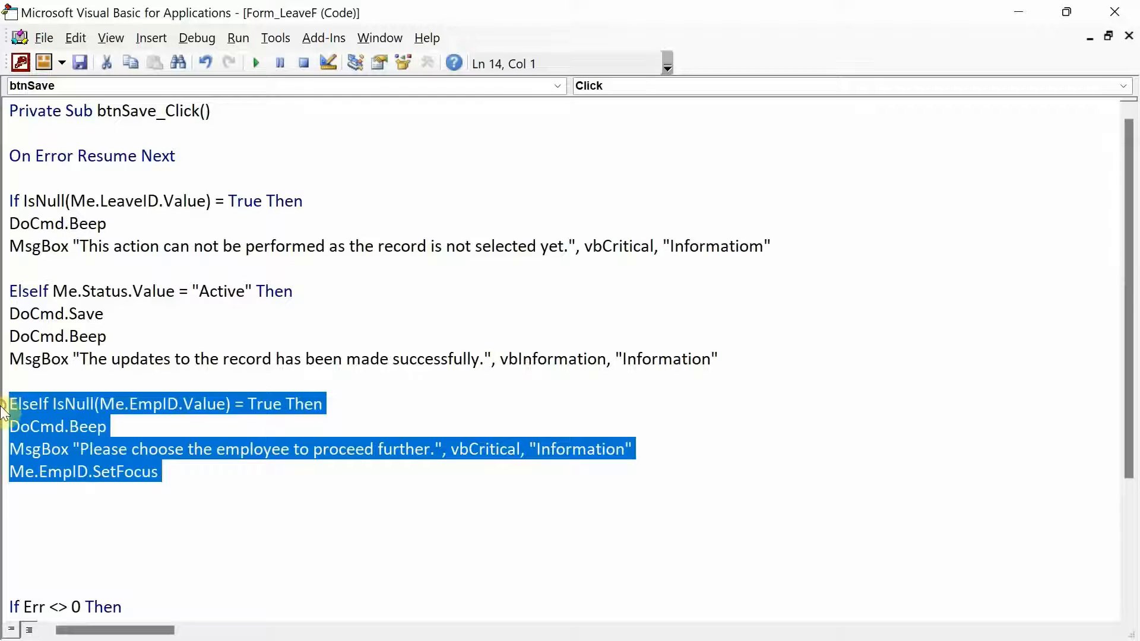
key(ctrl+c)
key(Down)
key(Down)
key(Down)
key(Down)
key(Down)
key(ctrl+v)
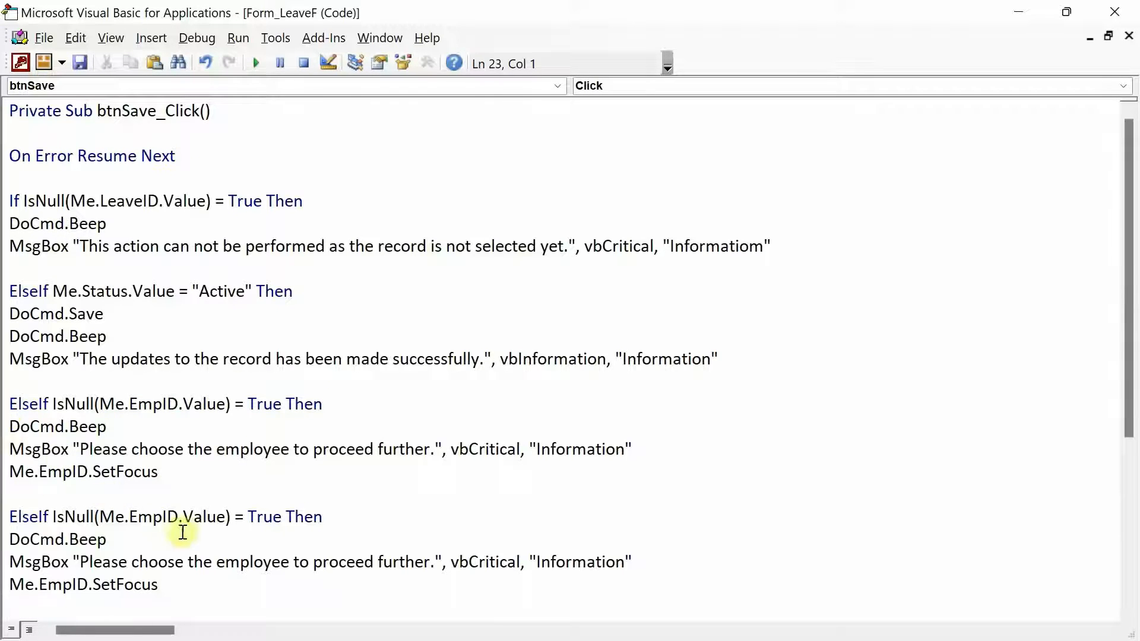
Replace EmpID with FY in the IsNull condition and the SetFocus line of the duplicated block
double_click(164, 522)
key(BackSpace)
key(BackSpace)
text(.FY)
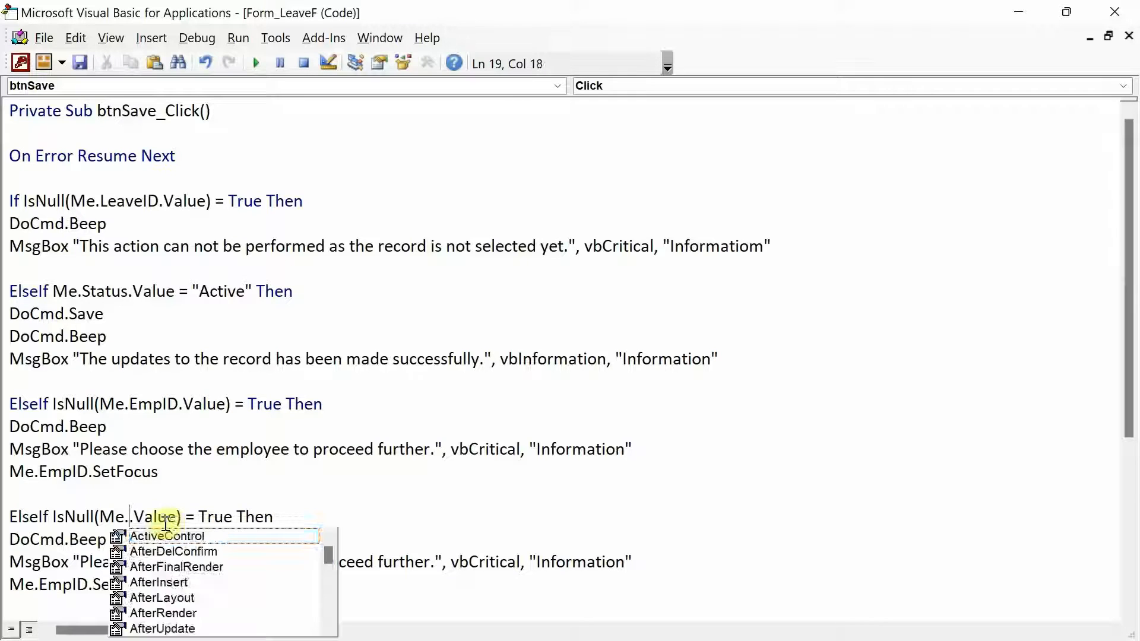
double_click(49, 584)
key(Up)
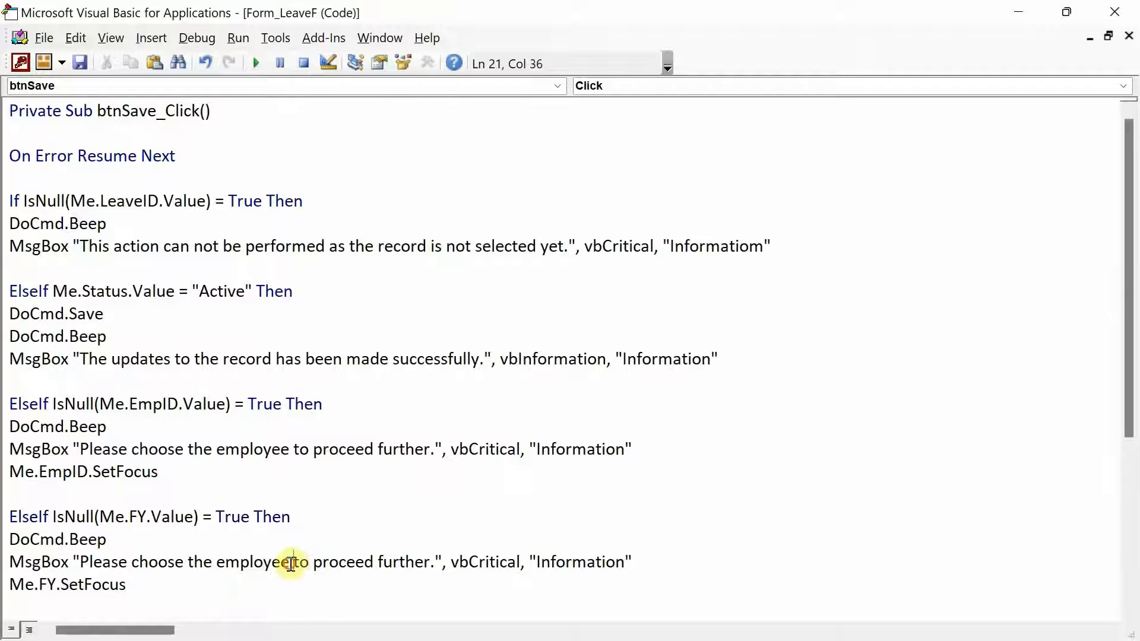
Change "employee" to "fiscal year" in the message text of the FY branch
drag(292, 563, 216, 563)
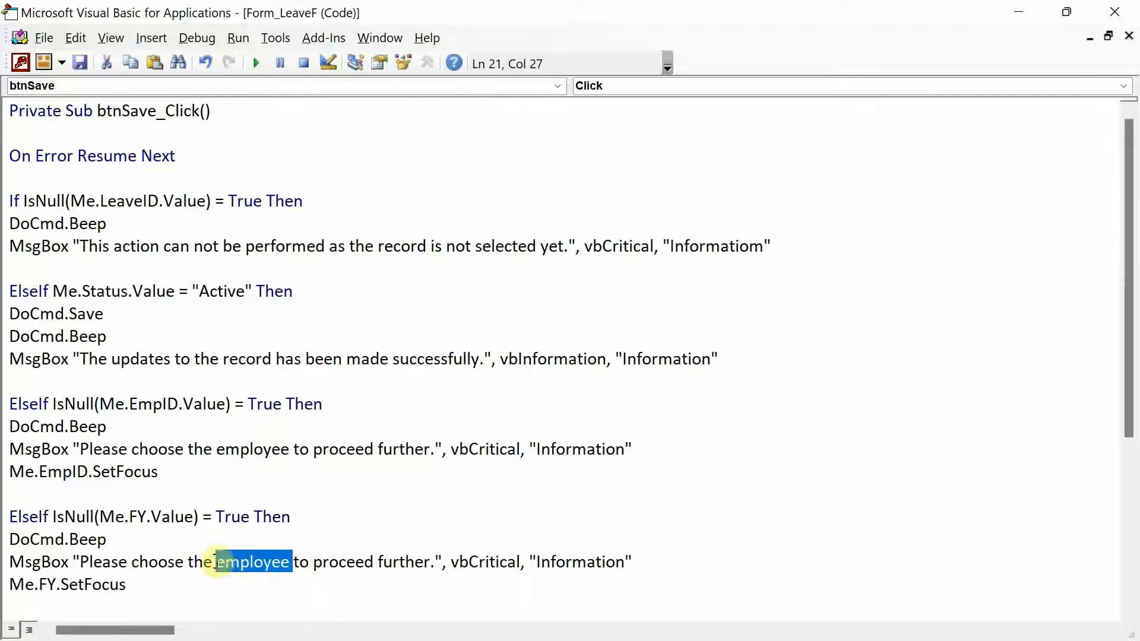
text(d)
key(BackSpace)
text(fi)
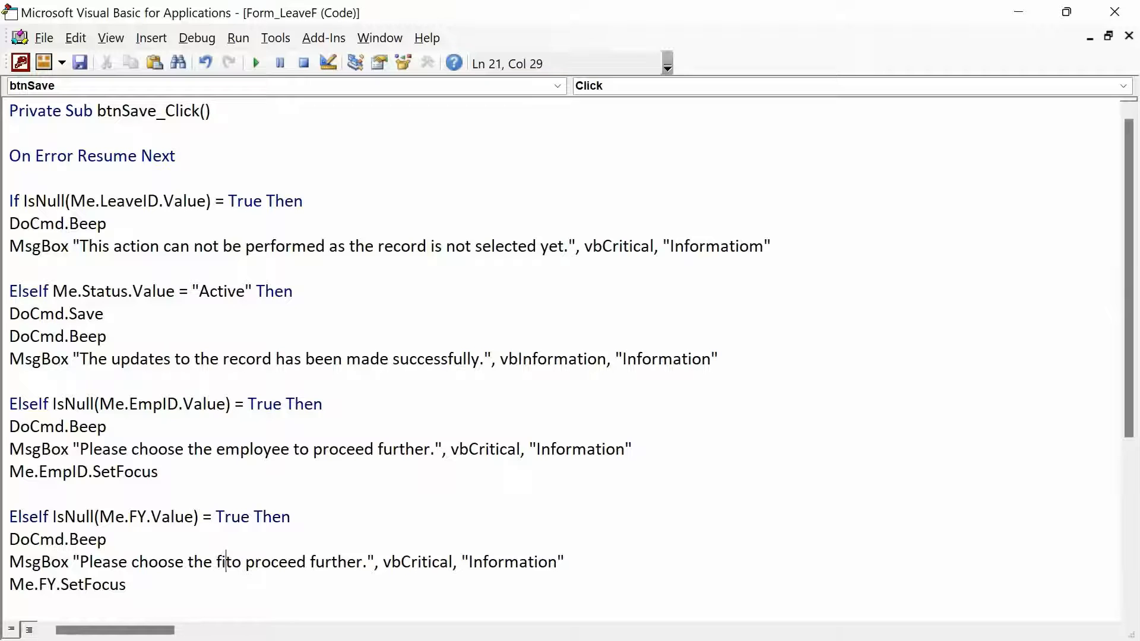
text(scal year)
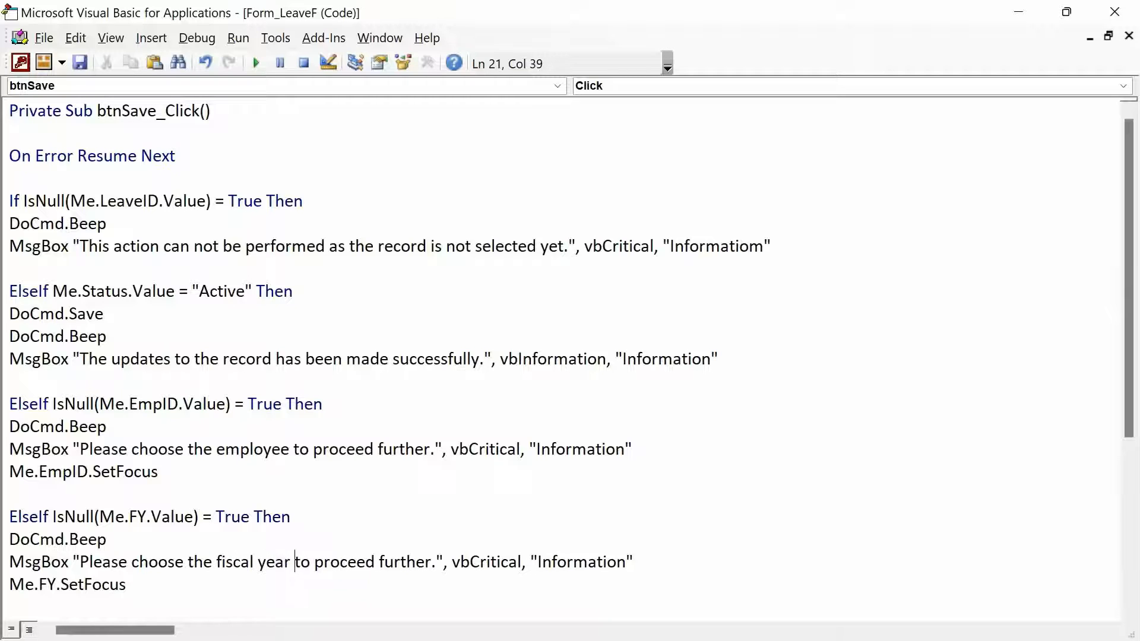
Duplicate the FY ElseIf block below itself, separated by a blank line
key(Down)
key(Down)
key(Down)
key(Down)
key(Down)
key(Down)
key(Down)
key(Down)
key(Down)
key(Down)
key(Down)
key(Down)
key(Down)
key(Down)
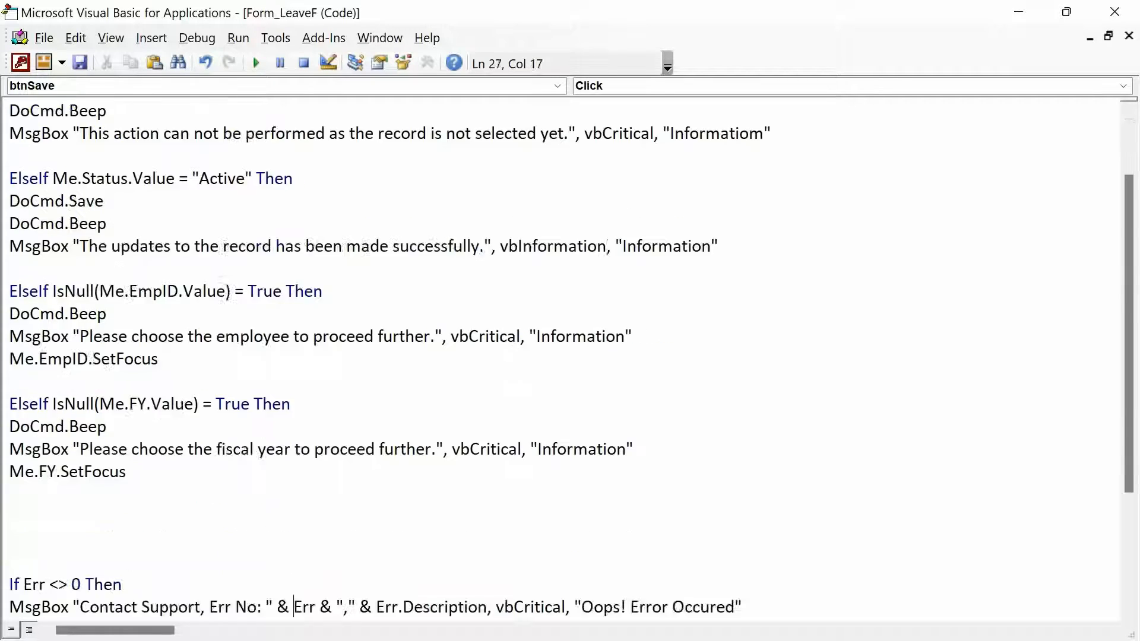
drag(168, 313, 10, 247)
key(ctrl+c)
click(22, 342)
key(ctrl+v)
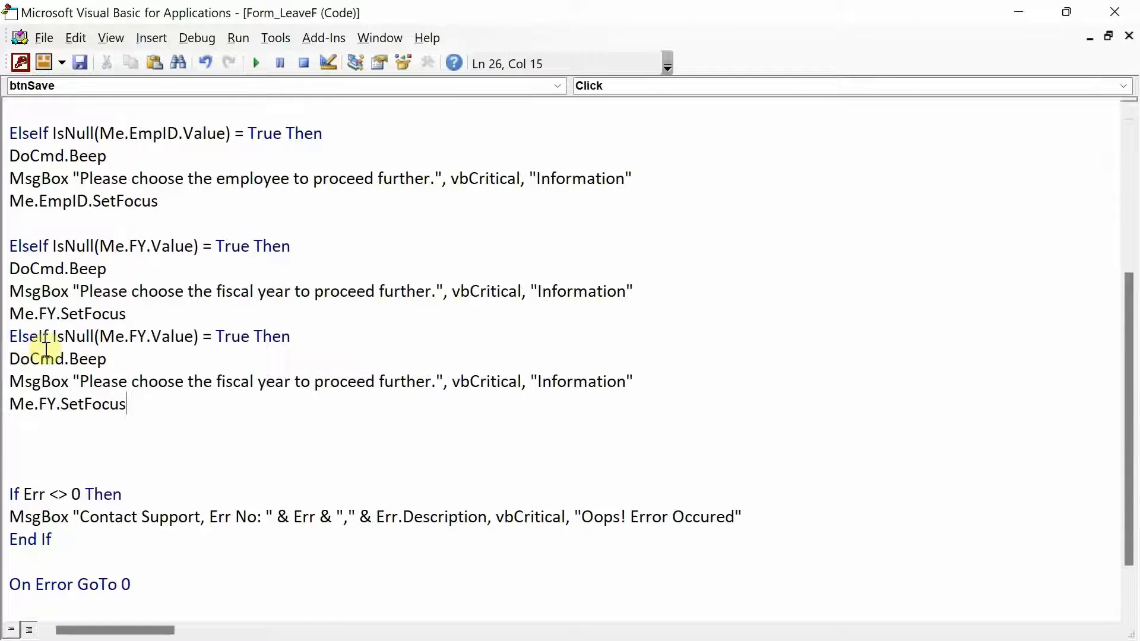
click(10, 336)
key(Return)
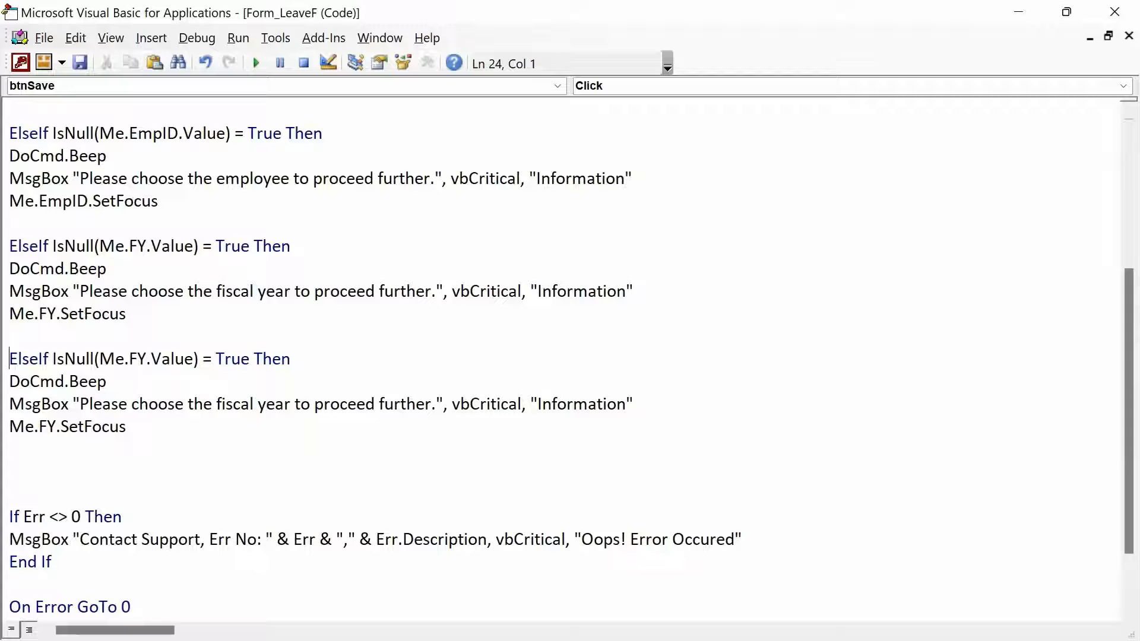
Replace FY with FM in the IsNull condition and the SetFocus line of the duplicated block
double_click(138, 358)
key(BackSpace)
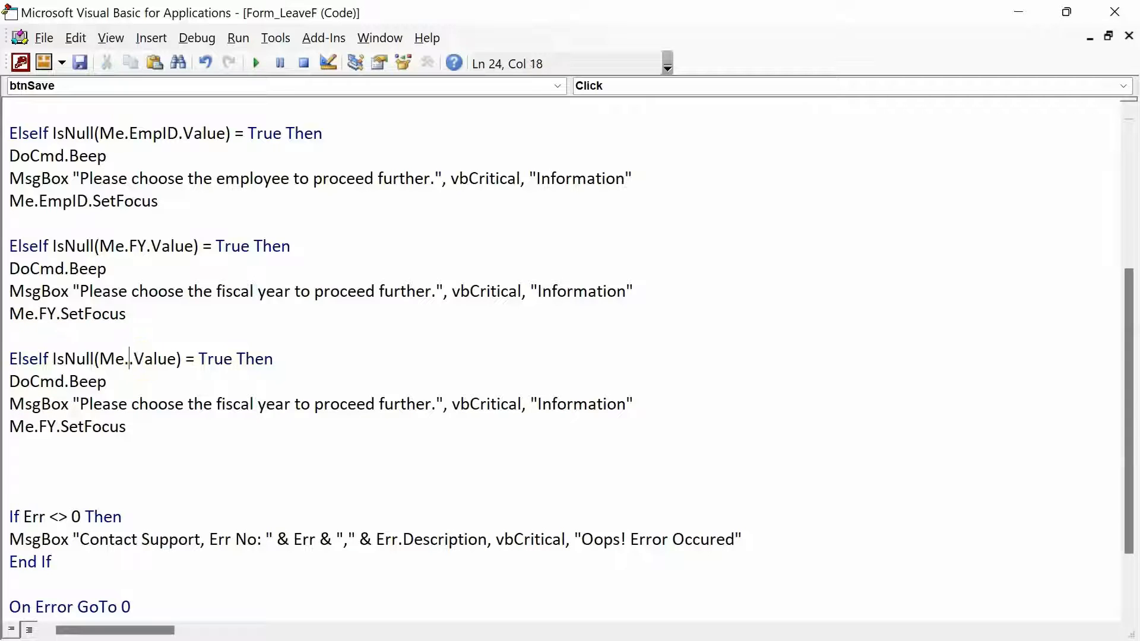
key(ctrl+space)
text(fm)
key(Tab)
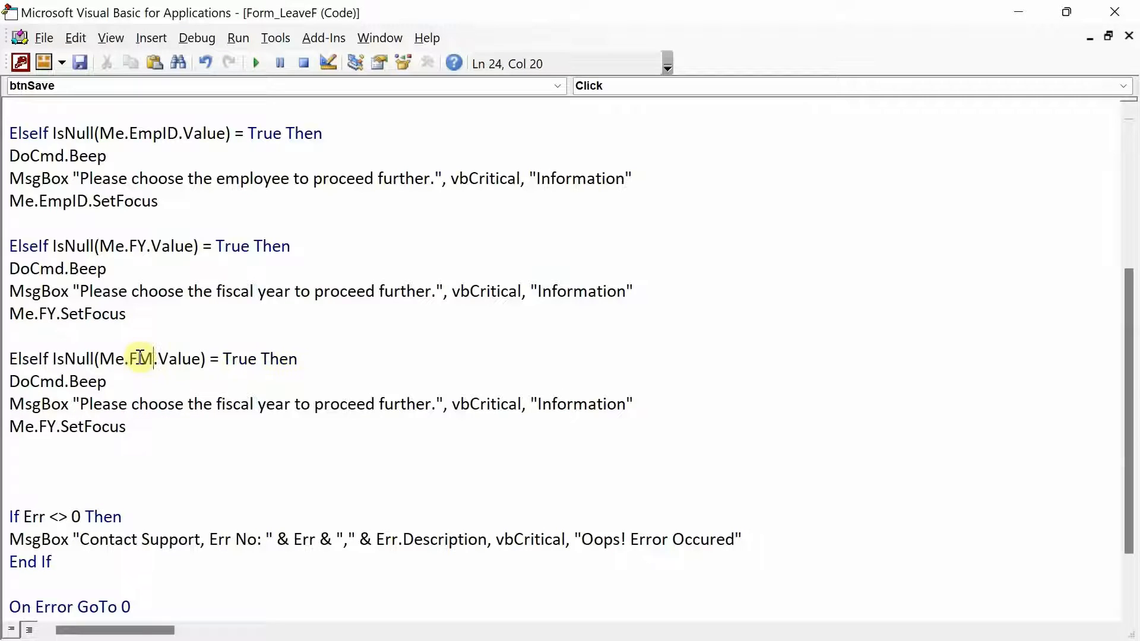
click(80, 404)
click(39, 428)
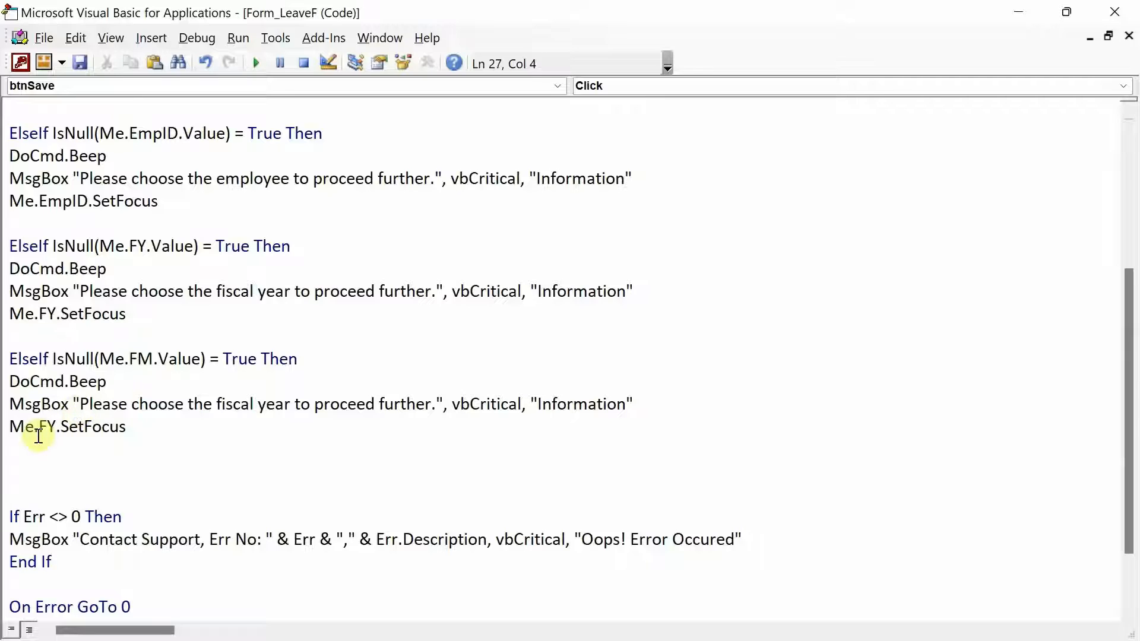
key(Delete)
text(m)
Change the message text of the FM branch to ask for the fiscal month
double_click(274, 405)
text(month)
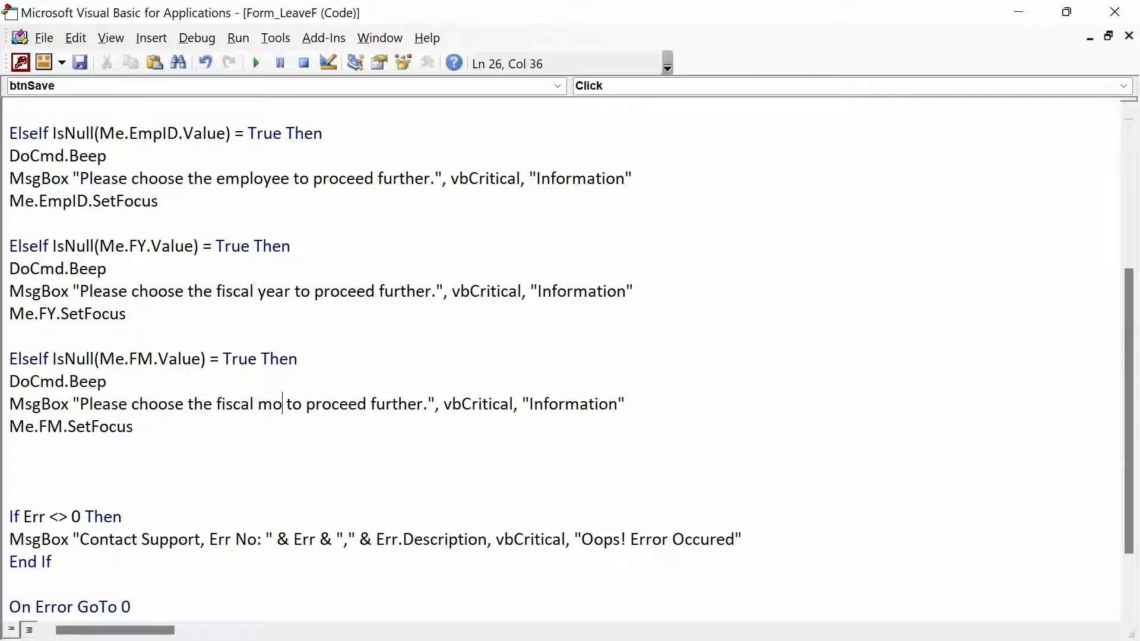
key(Down)
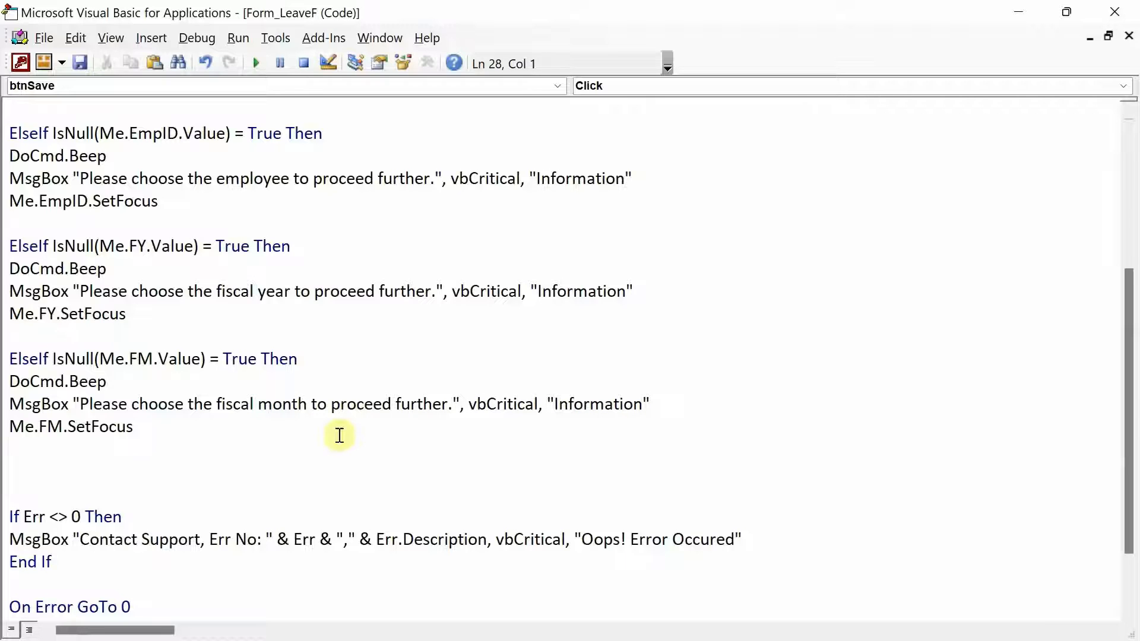
Duplicate the FM ElseIf block below itself and check the next field on the LeaveF form
drag(224, 419, 4, 356)
key(ctrl+c)
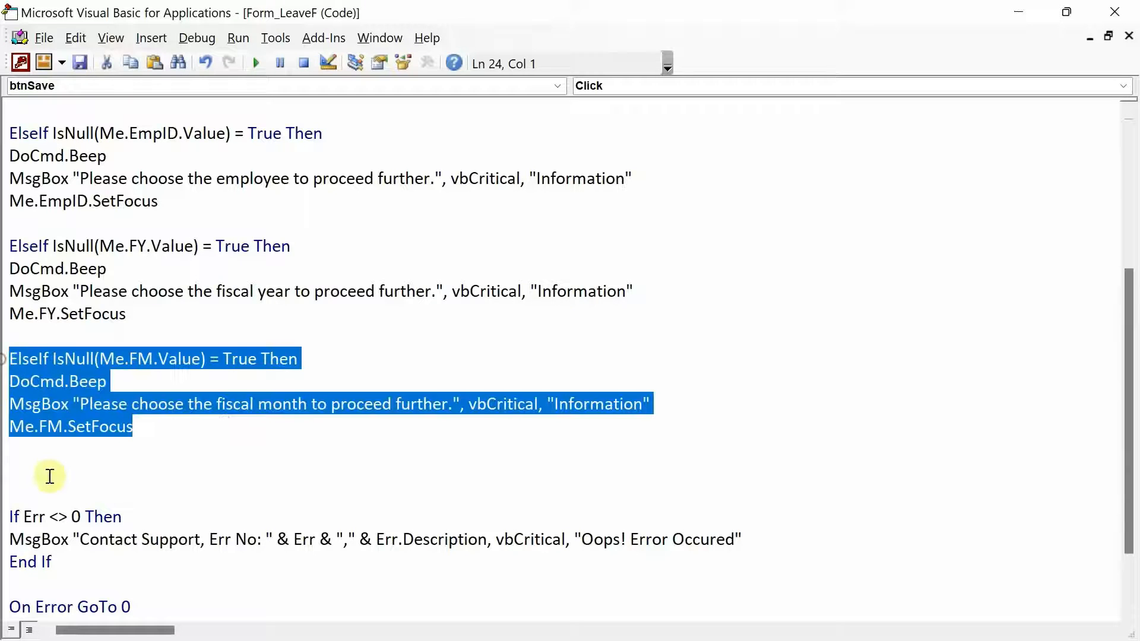
click(49, 461)
key(ctrl+v)
key(alt+F11)
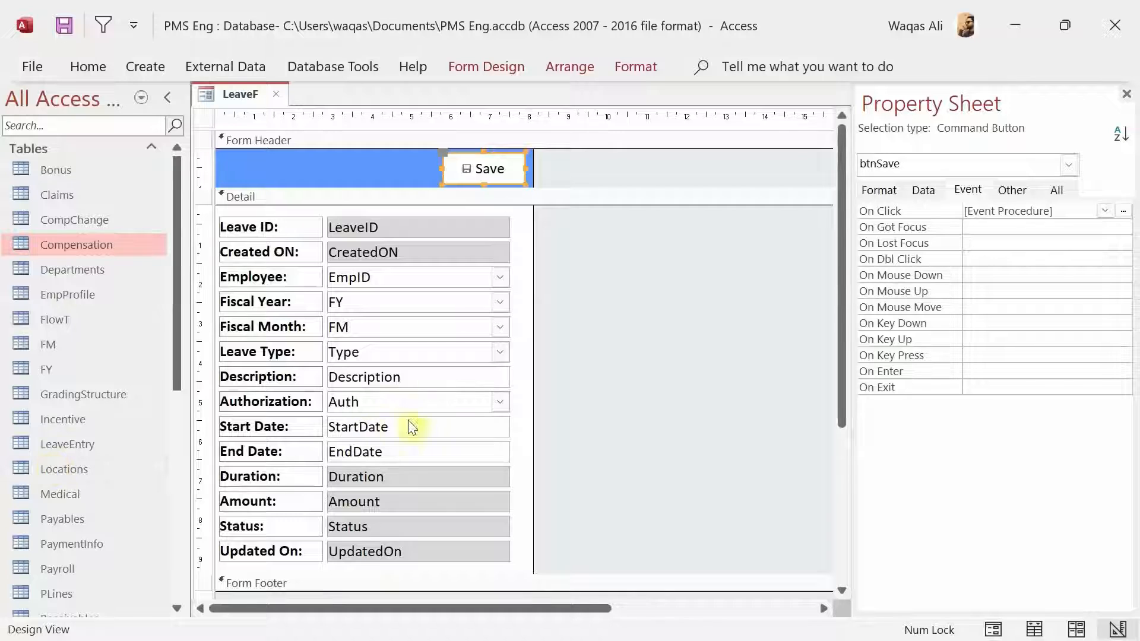
key(alt+F11)
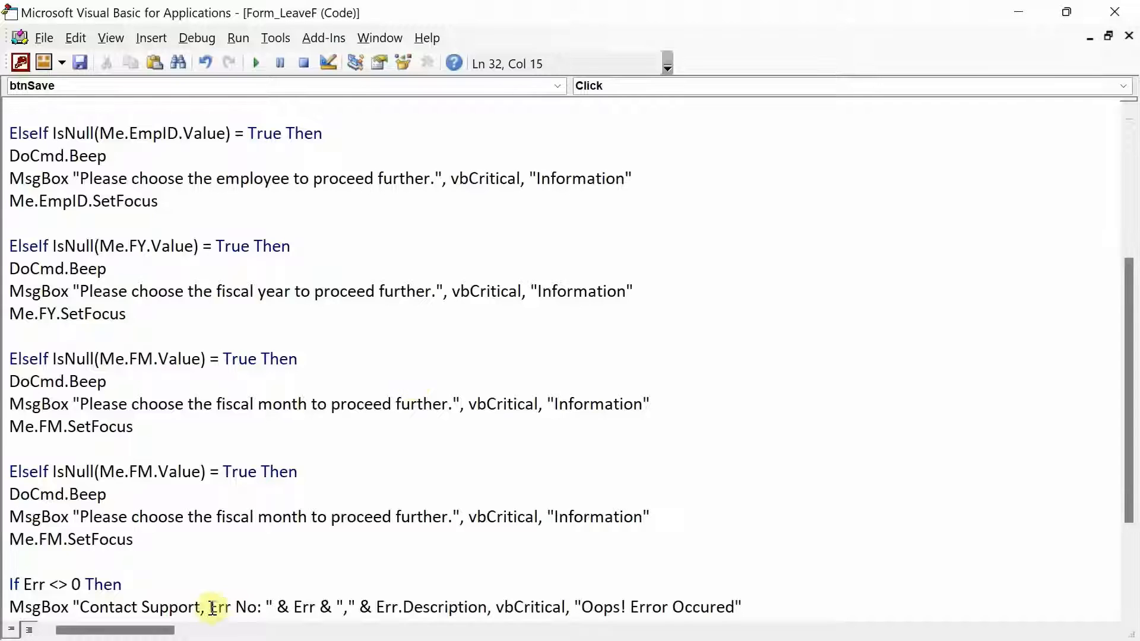
Make the IsNull condition of the last duplicated block test Me.Type.Value
double_click(140, 473)
key(BackSpace)
key(BackSpace)
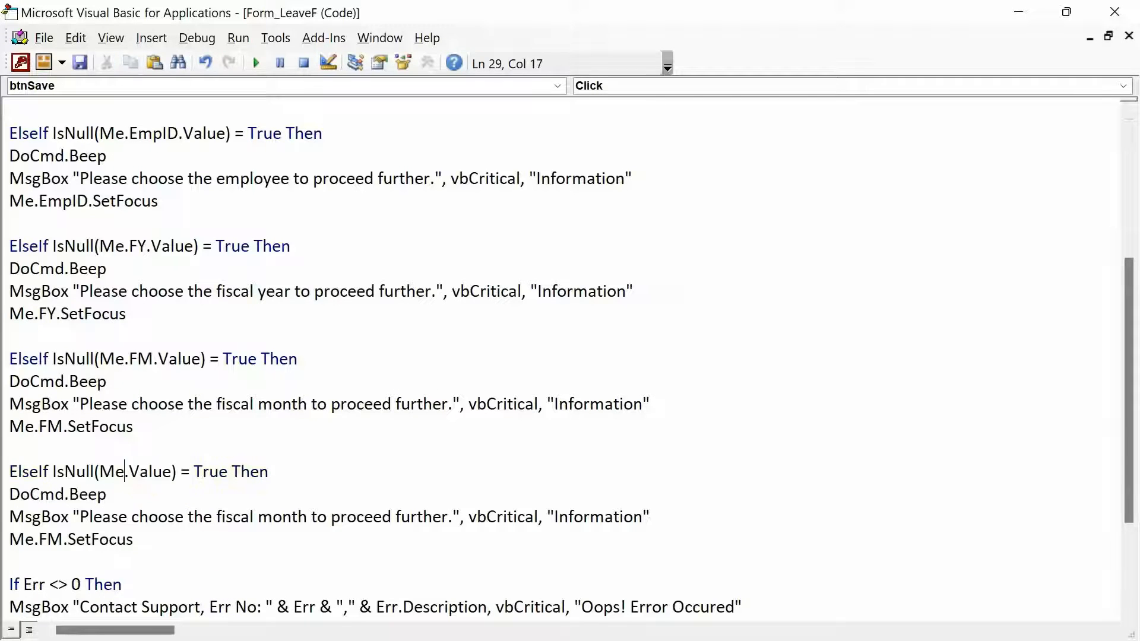
text(.type)
key(Tab)
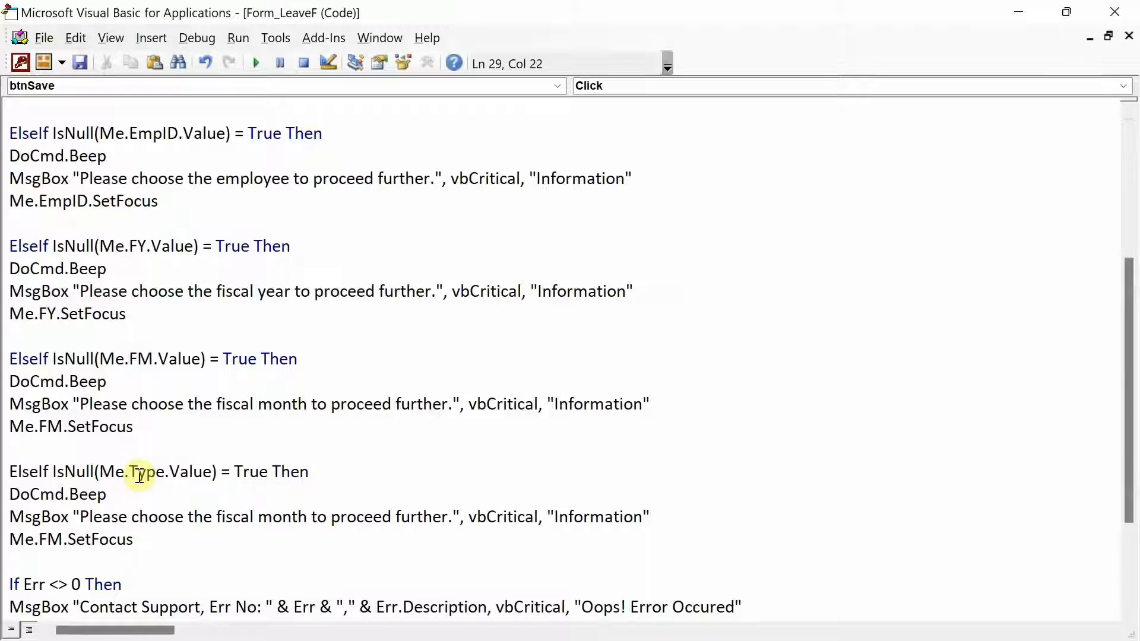
Point the SetFocus line of the Type branch to Me.Type and make its message ask for the "leave type"
double_click(139, 475)
key(ctrl+c)
double_click(46, 540)
key(ctrl+v)
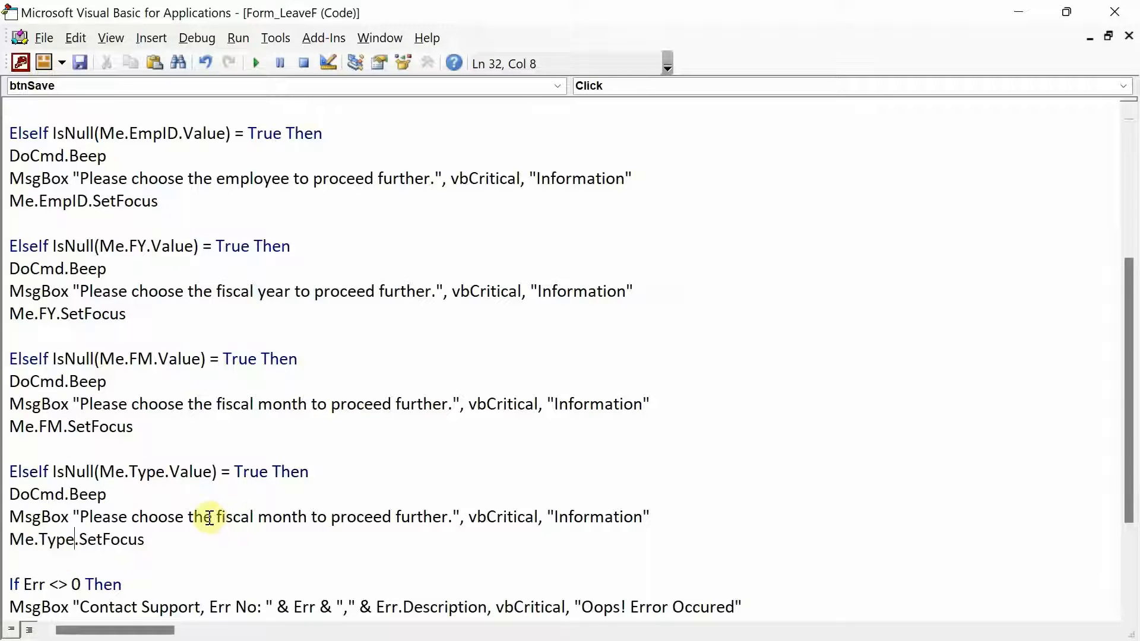
drag(217, 517, 307, 514)
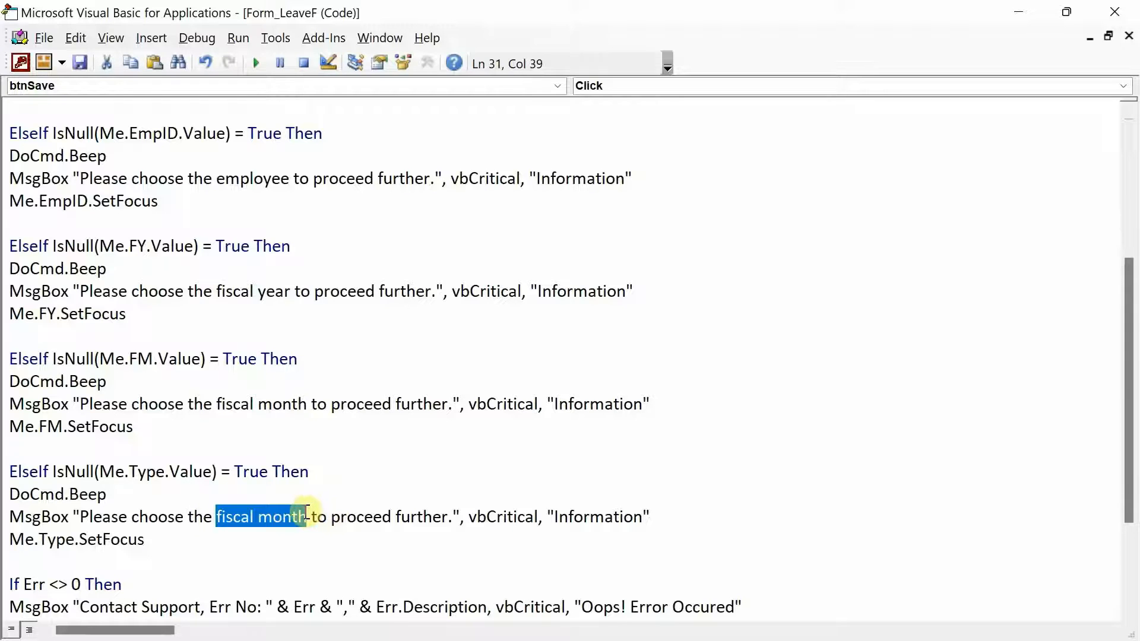
text(leave type)
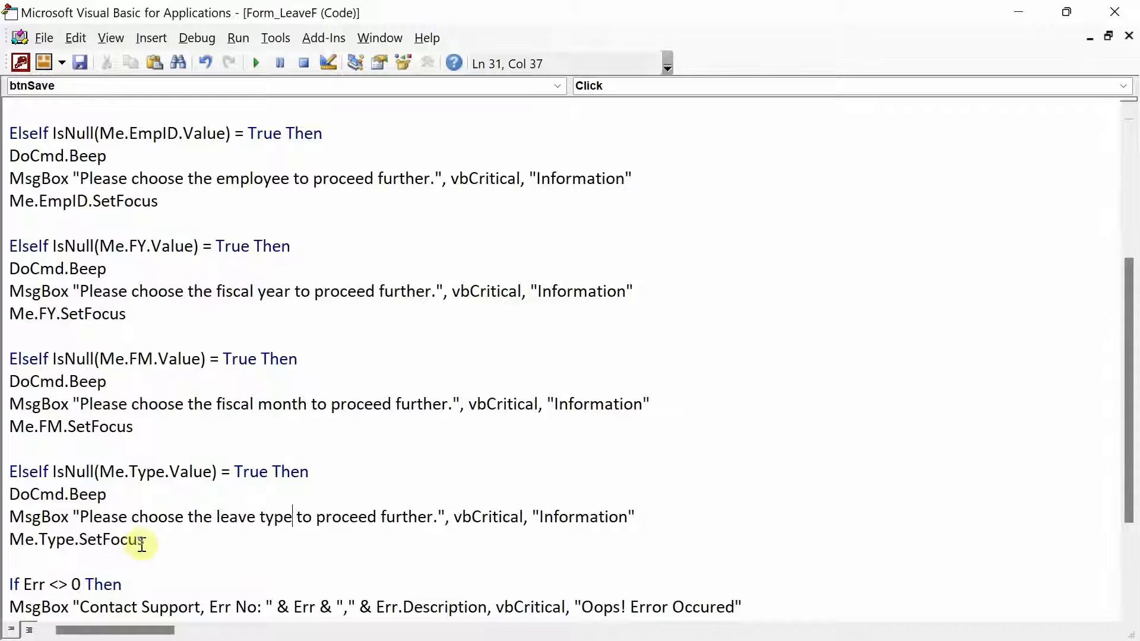
Duplicate the Type ElseIf block below itself, keeping blank lines around the copy
drag(169, 541, 5, 464)
click(173, 537)
key(Return)
key(Return)
key(Return)
key(Return)
key(Down)
key(Down)
key(Down)
key(Down)
key(Down)
key(Down)
key(Down)
key(Down)
key(Down)
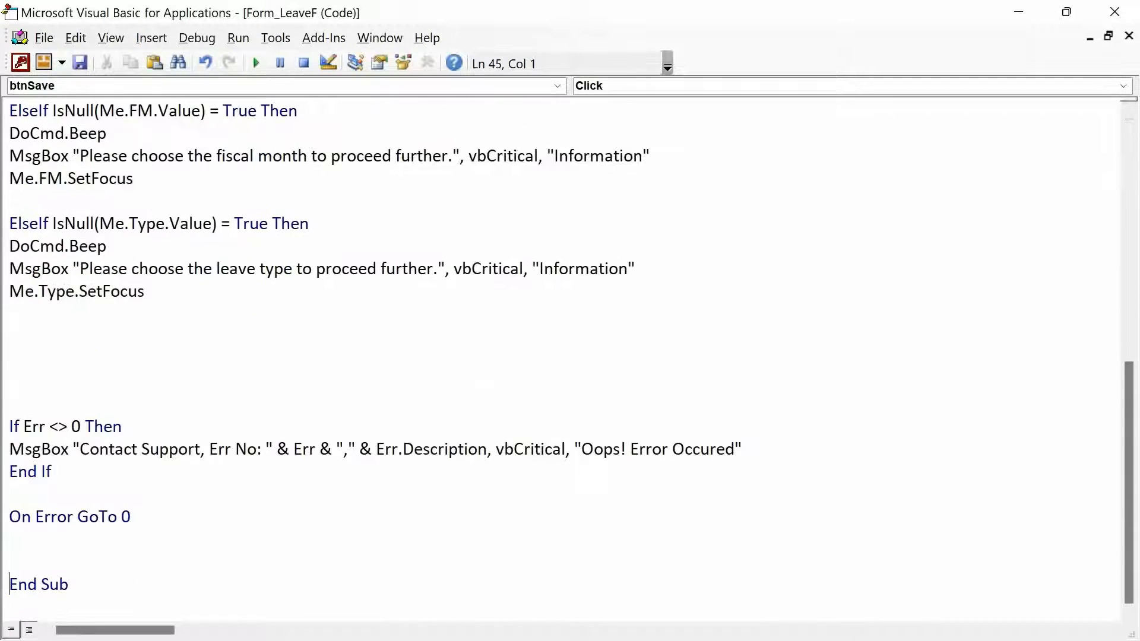
key(ctrl+v)
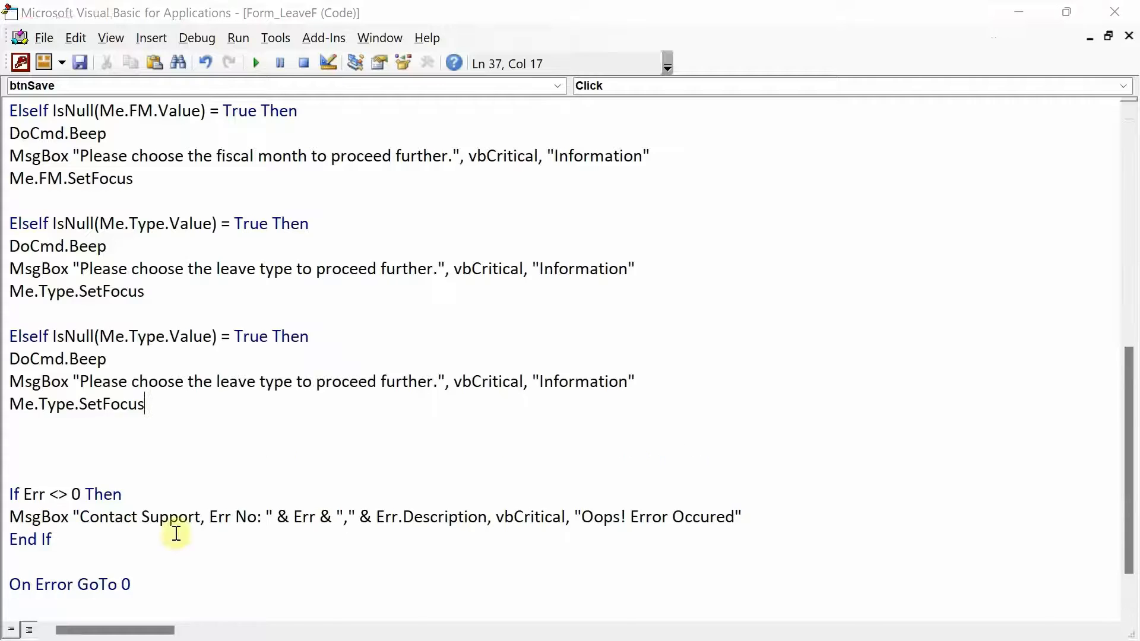
Check the Authorization field's name on the LeaveF form and change the duplicated block's last line to Me.Auth.SetFocus
key(alt+F11)
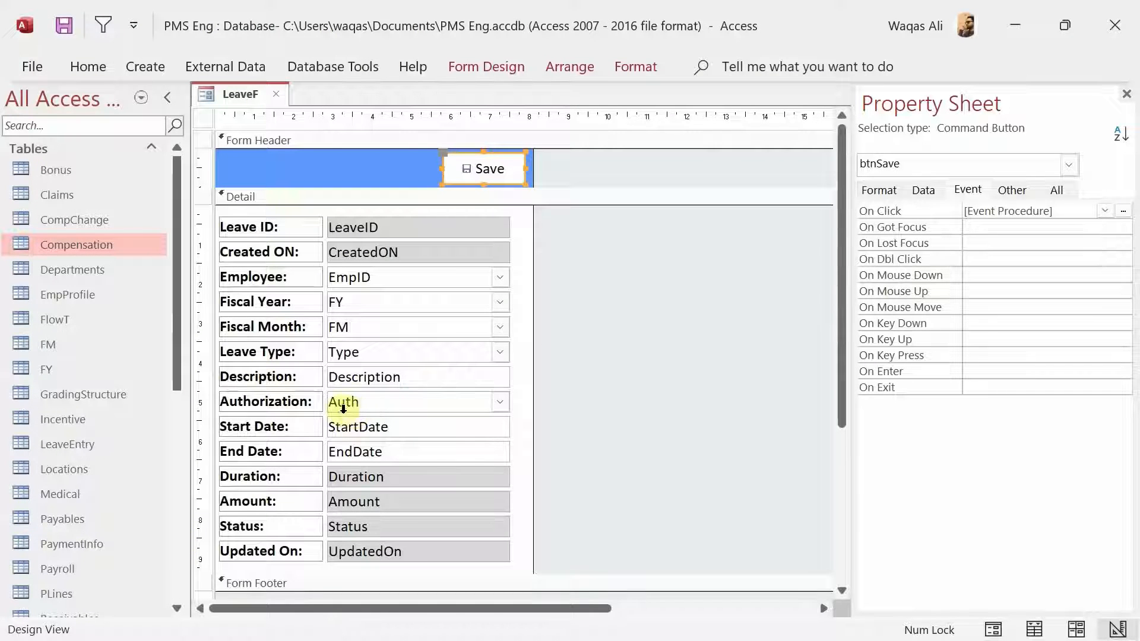
key(alt+F11)
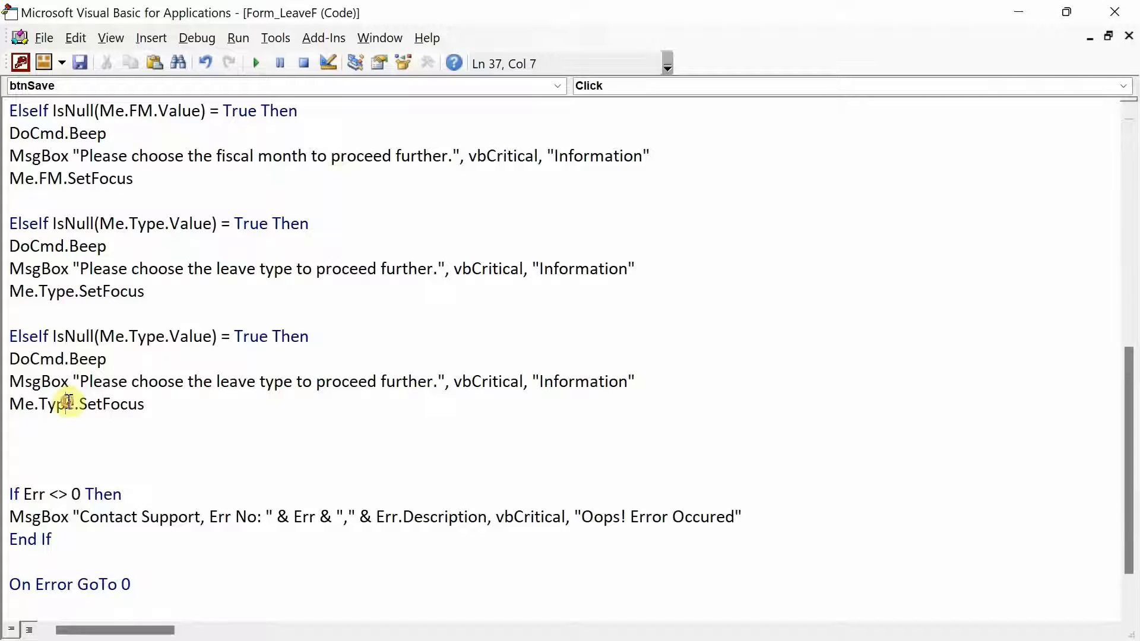
double_click(71, 406)
key(BackSpace)
key(BackSpace)
text(.auth)
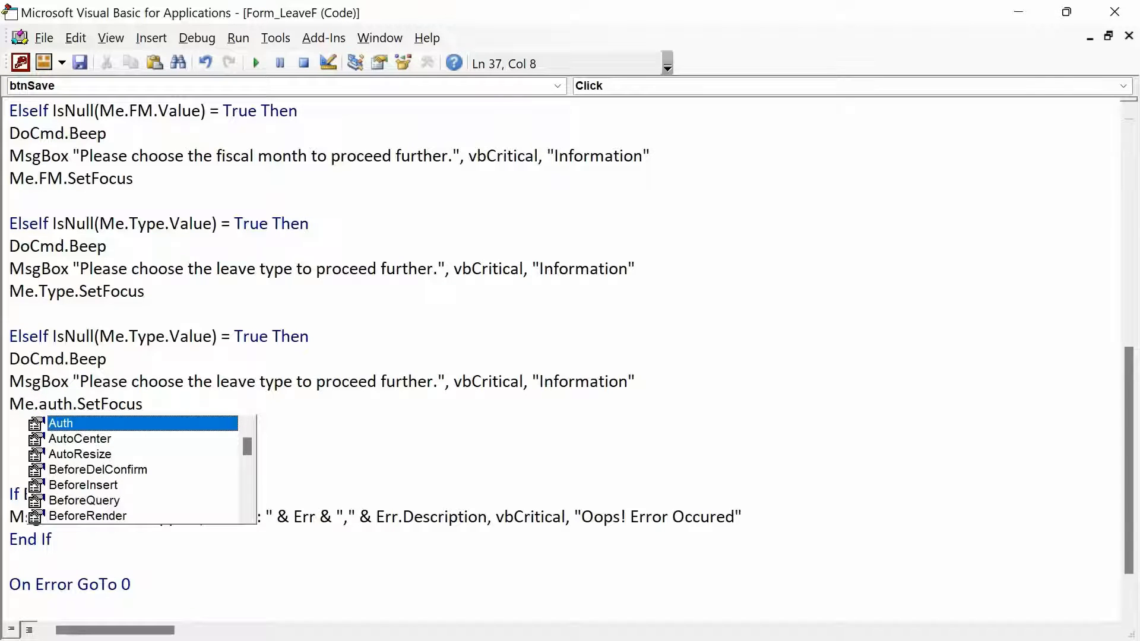
click(69, 401)
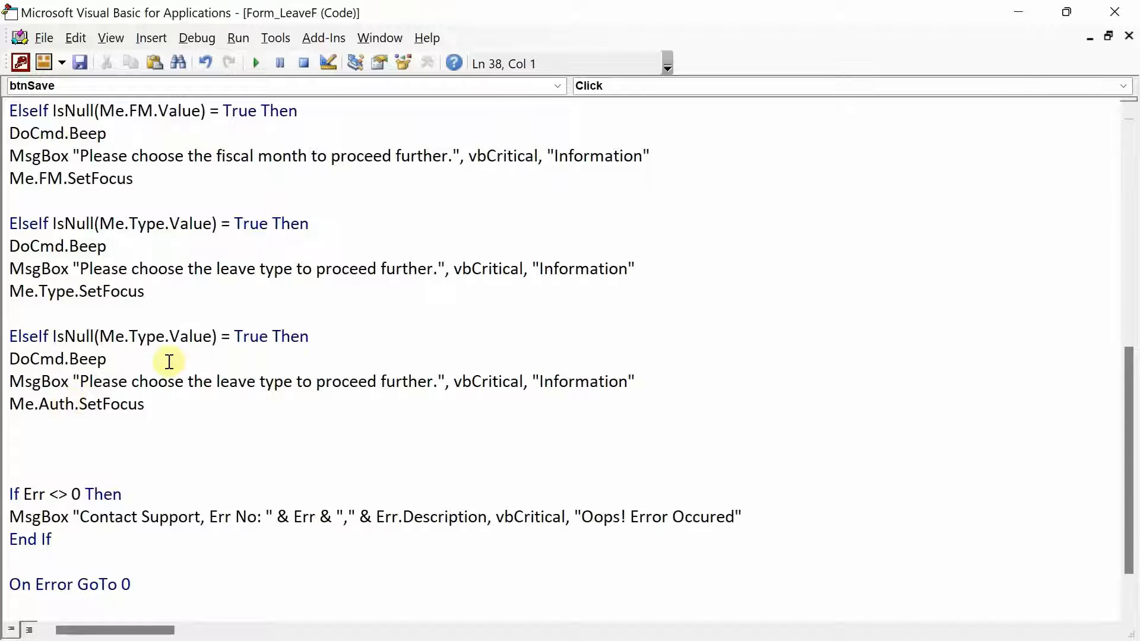
Make the IsNull condition of the duplicated block test Me.Auth.Value
double_click(153, 342)
key(BackSpace)
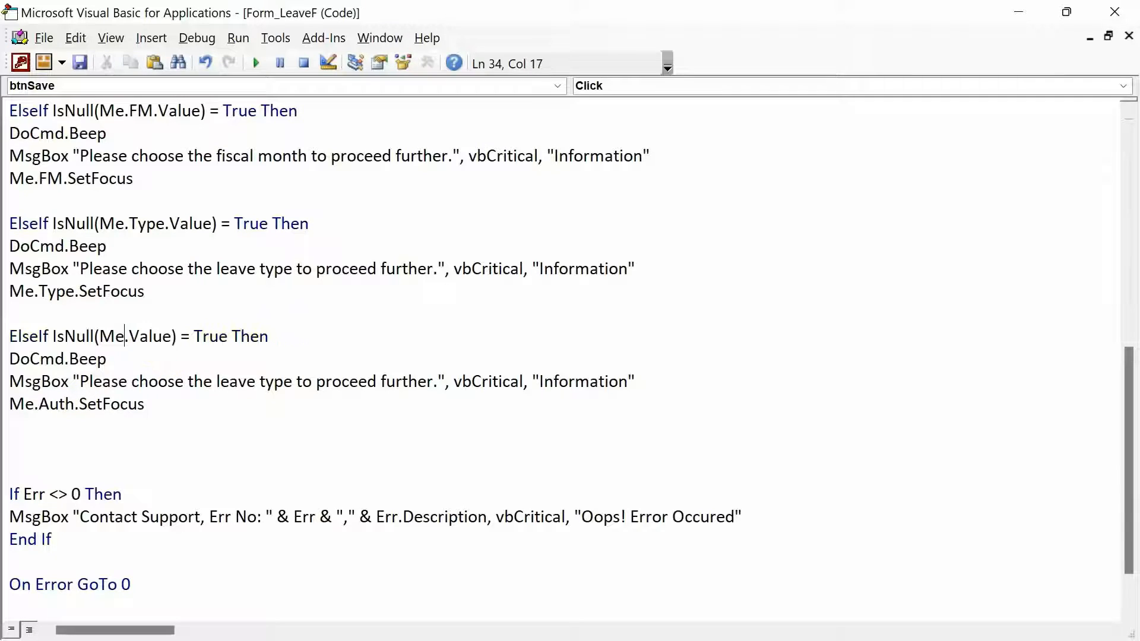
key(ctrl+space)
text(au)
key(Tab)
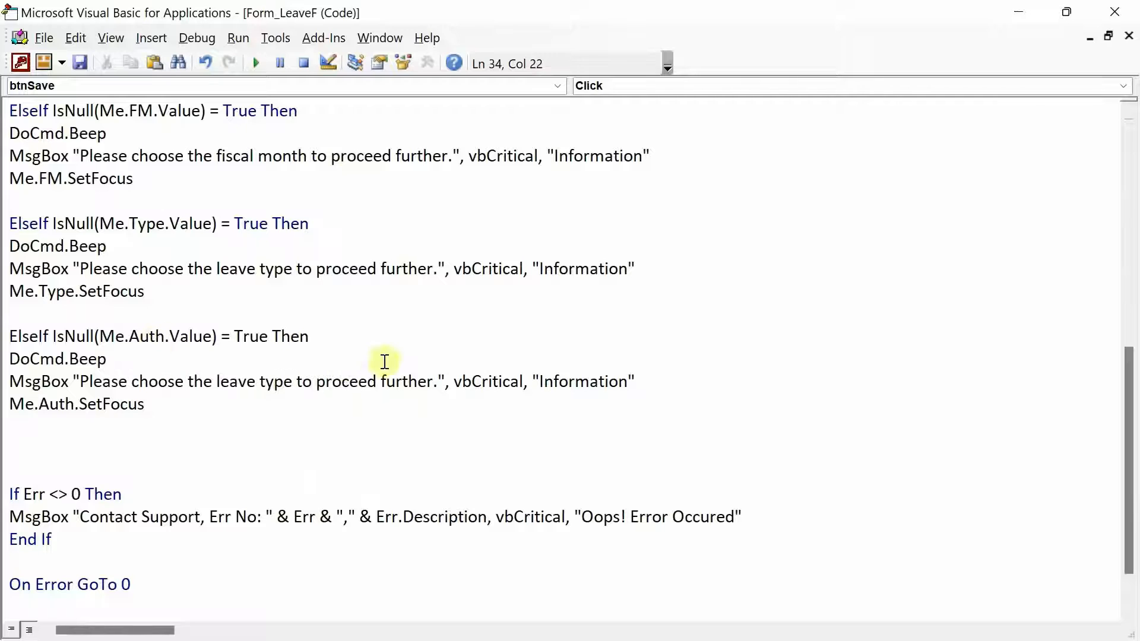
Change "leave" to "authorization" in the message text of the Auth branch
double_click(219, 375)
text(authori)
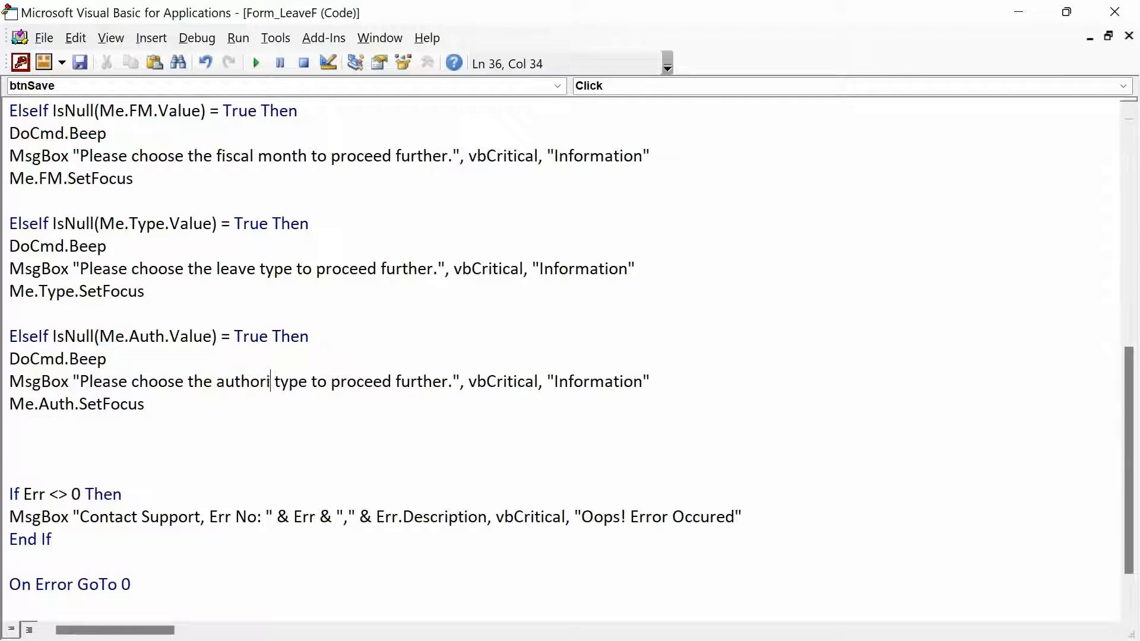
text(zation)
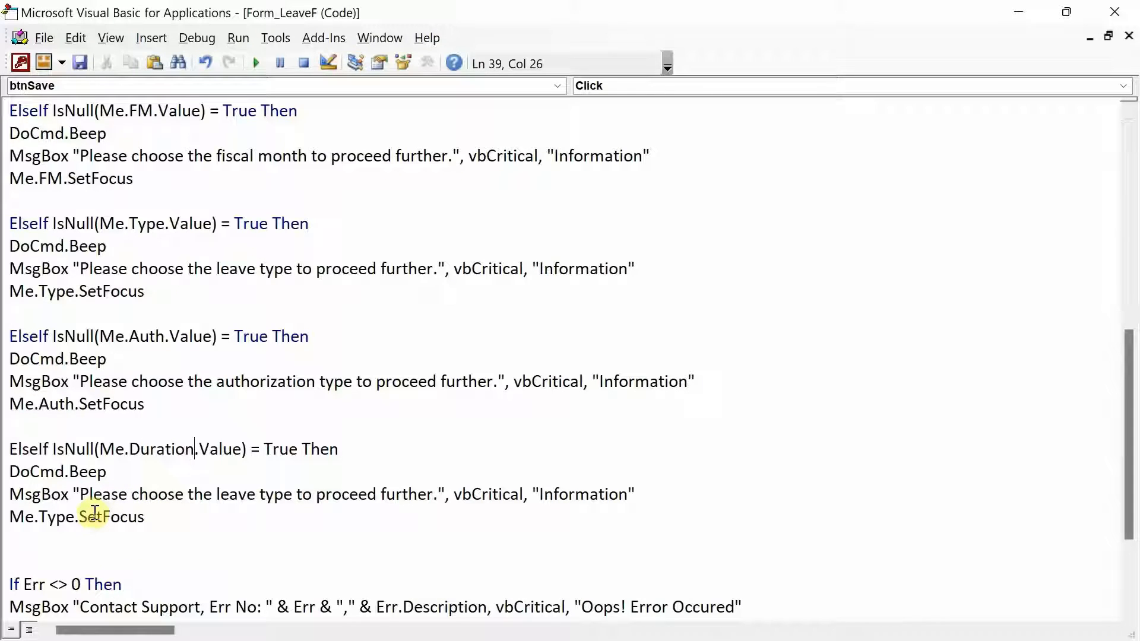
double_click(161, 457)
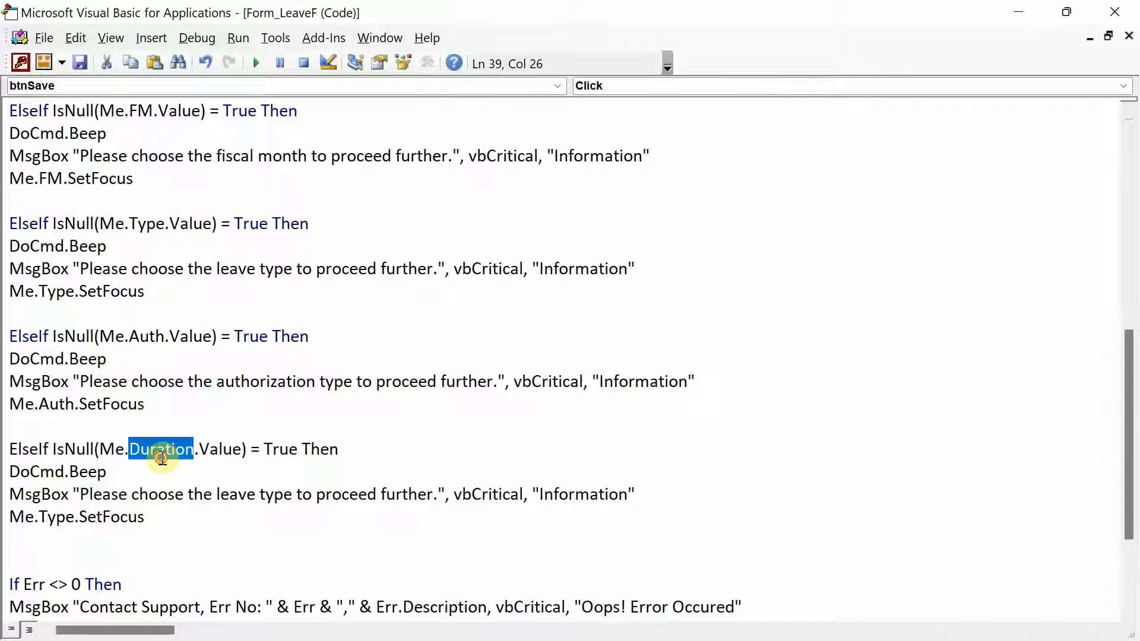
key(ctrl+c)
click(46, 516)
double_click(53, 516)
key(ctrl+v)
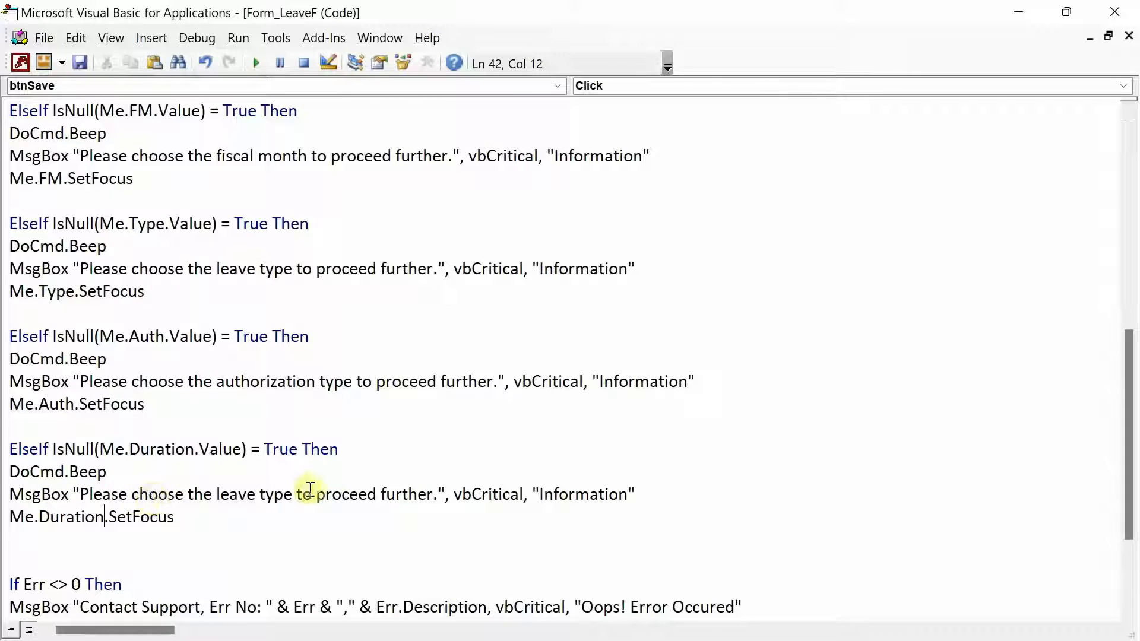
Delete the Duration branch's SetFocus line and set its message to "The leave duration is missing and hence this action can not be performed."
drag(212, 514, 3, 516)
key(Delete)
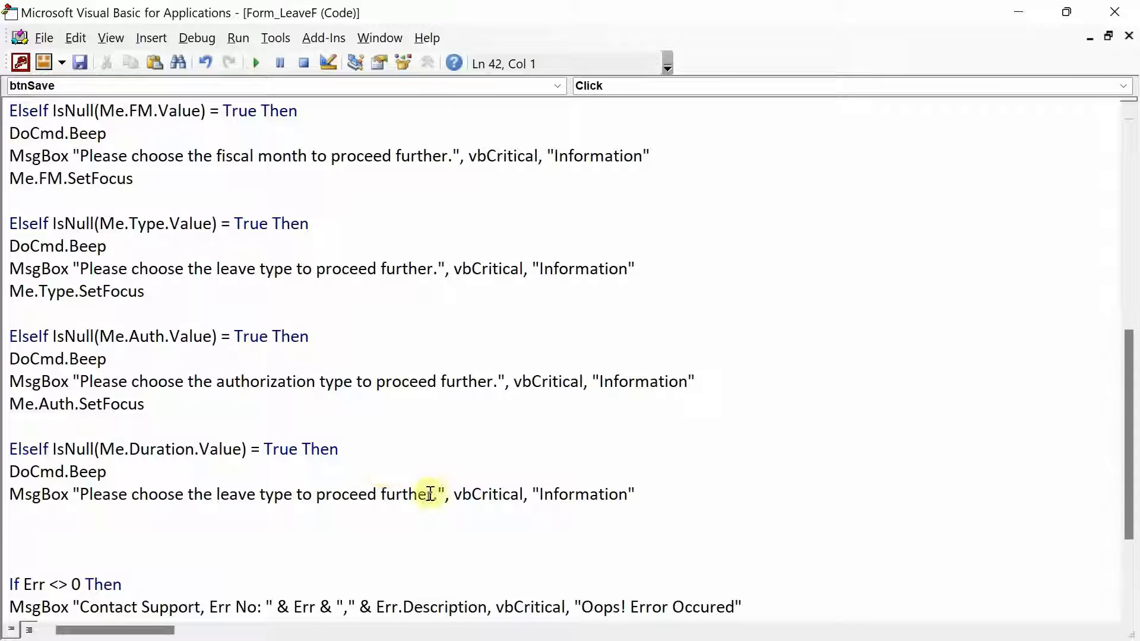
drag(432, 494, 81, 494)
text(The leav)
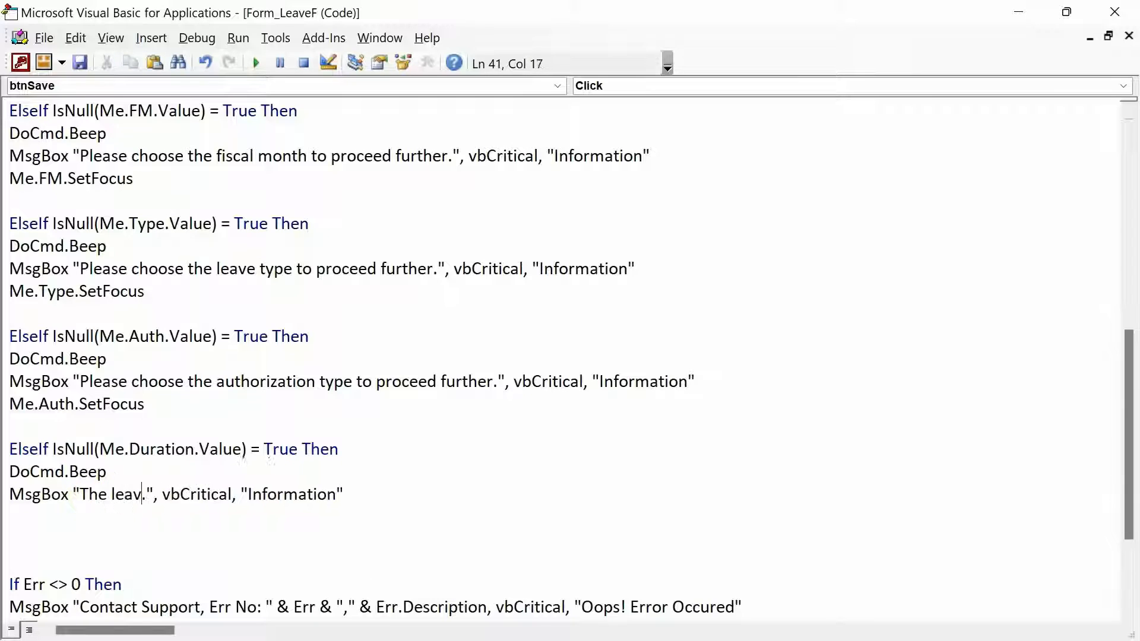
text(e duratio)
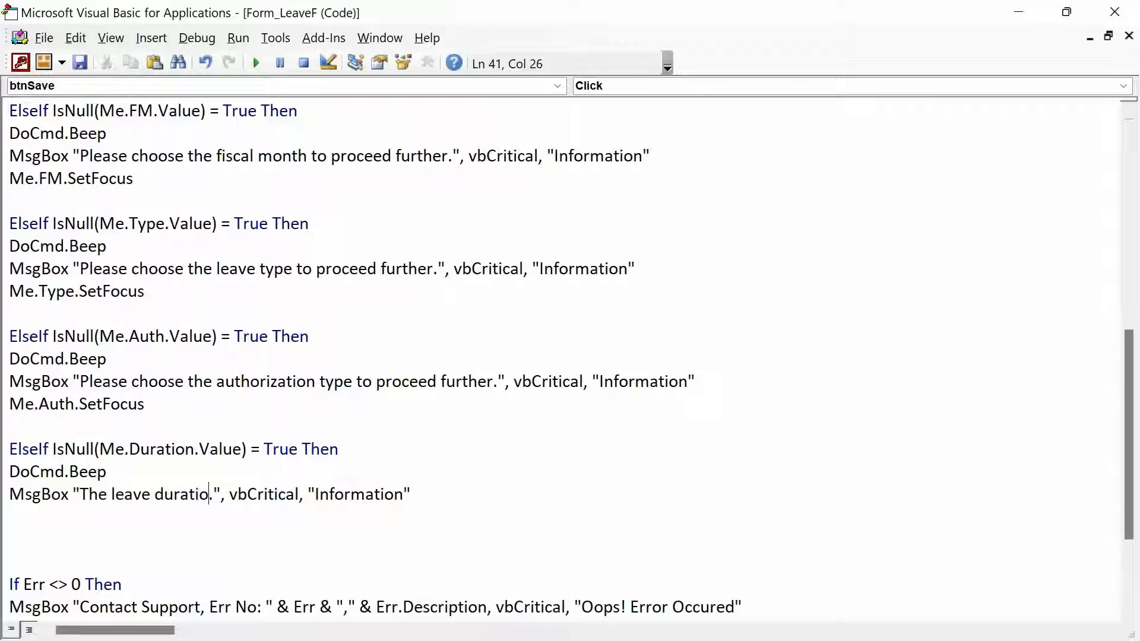
text(n is missing)
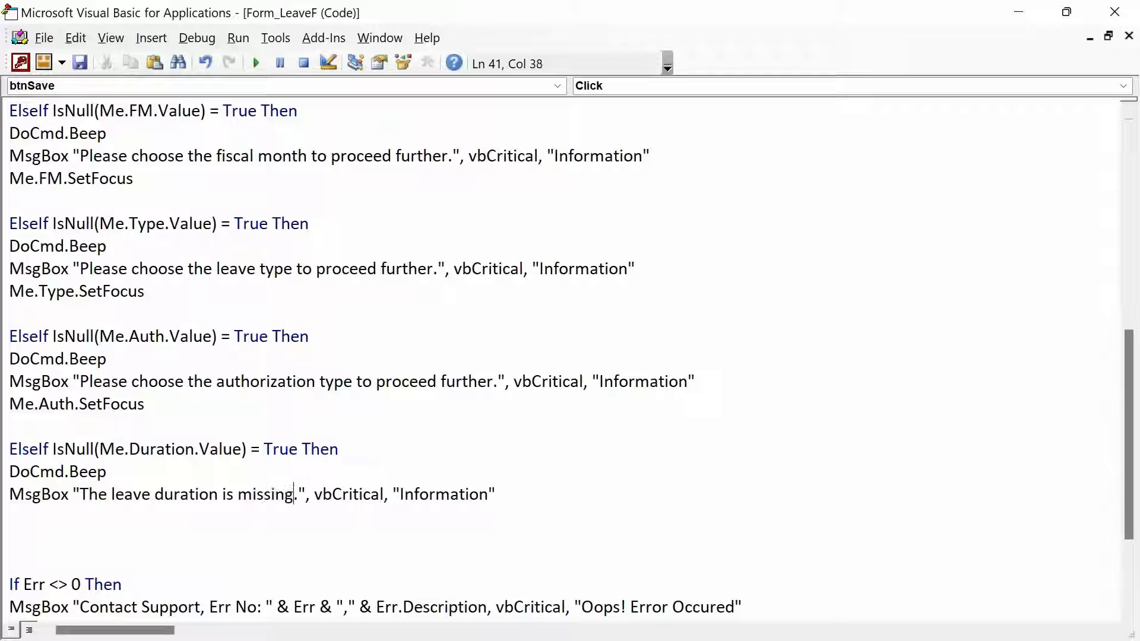
text( and hence this)
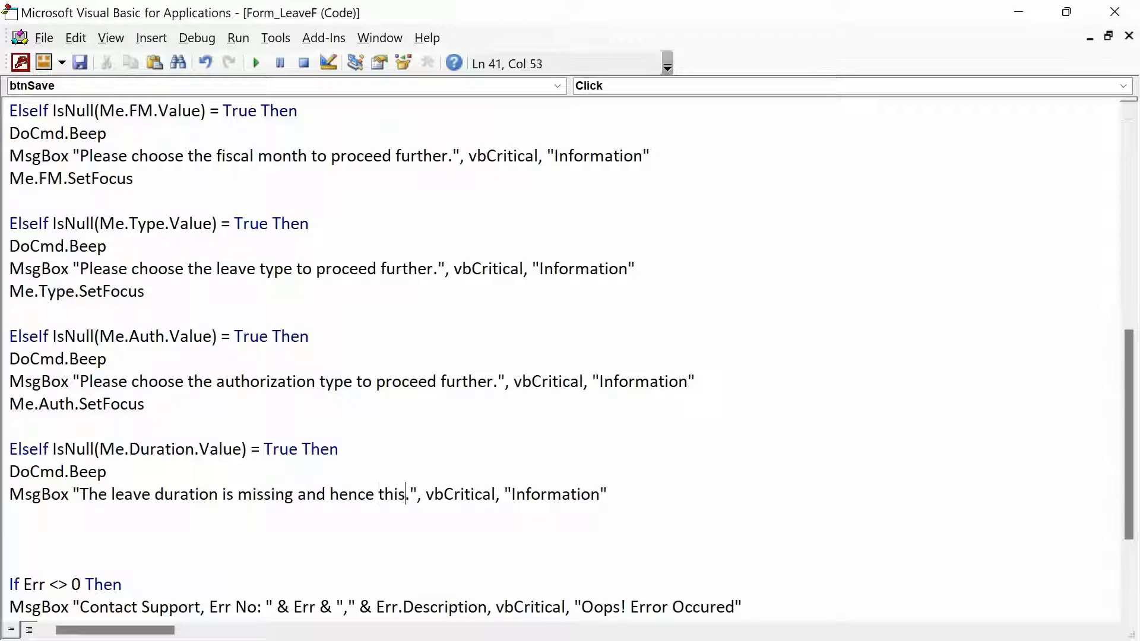
text( action can no)
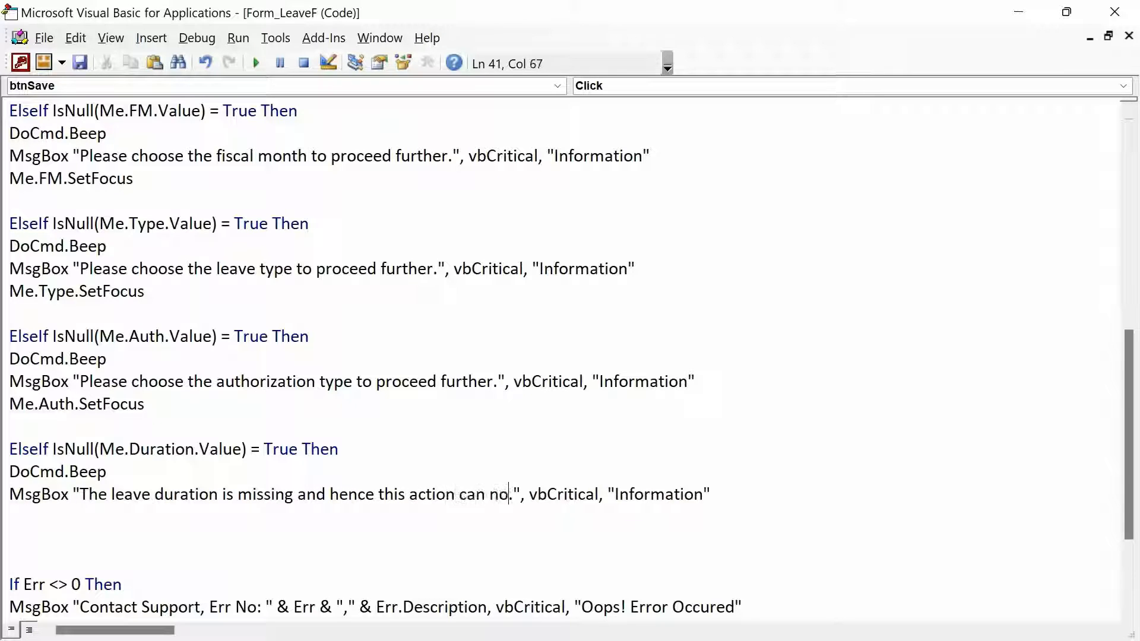
text(t p)
key(BackSpace)
text(be )
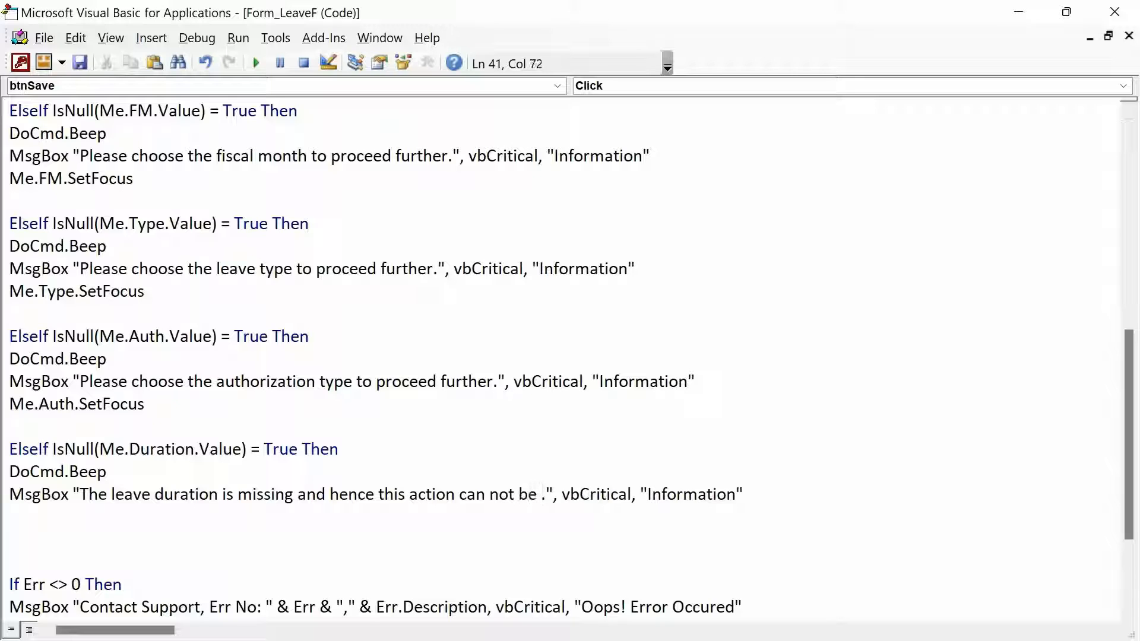
text(performed)
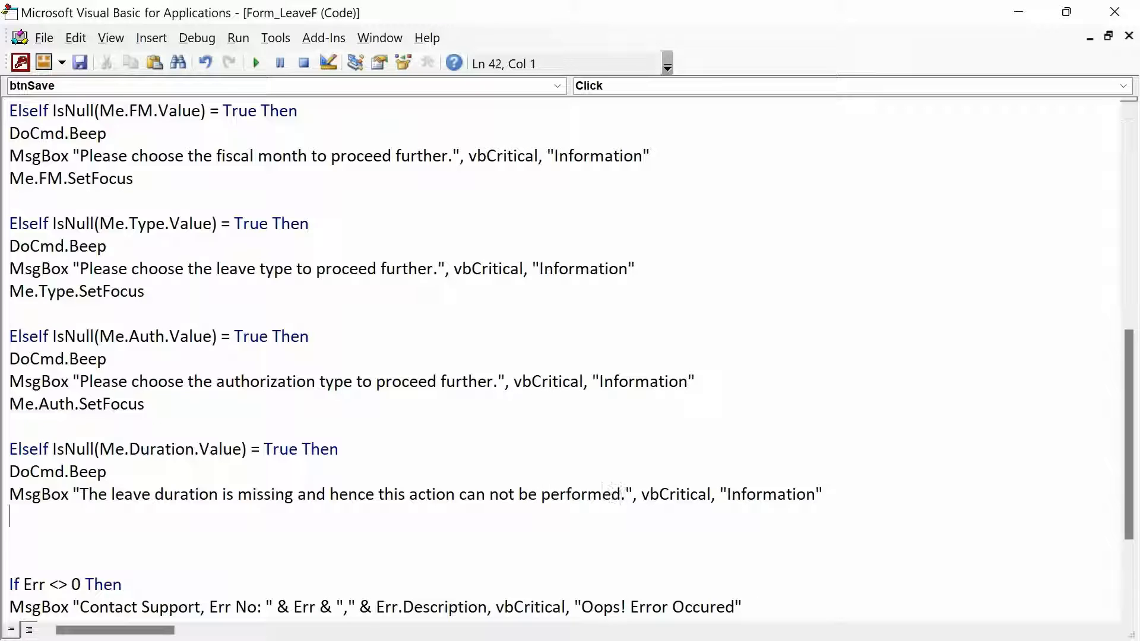
Check the amount field's name on the LeaveF form and add "ElseIf IsNull(Me.Amount.Value) = True Then" below the Duration branch
key(Down)
key(alt+F11)
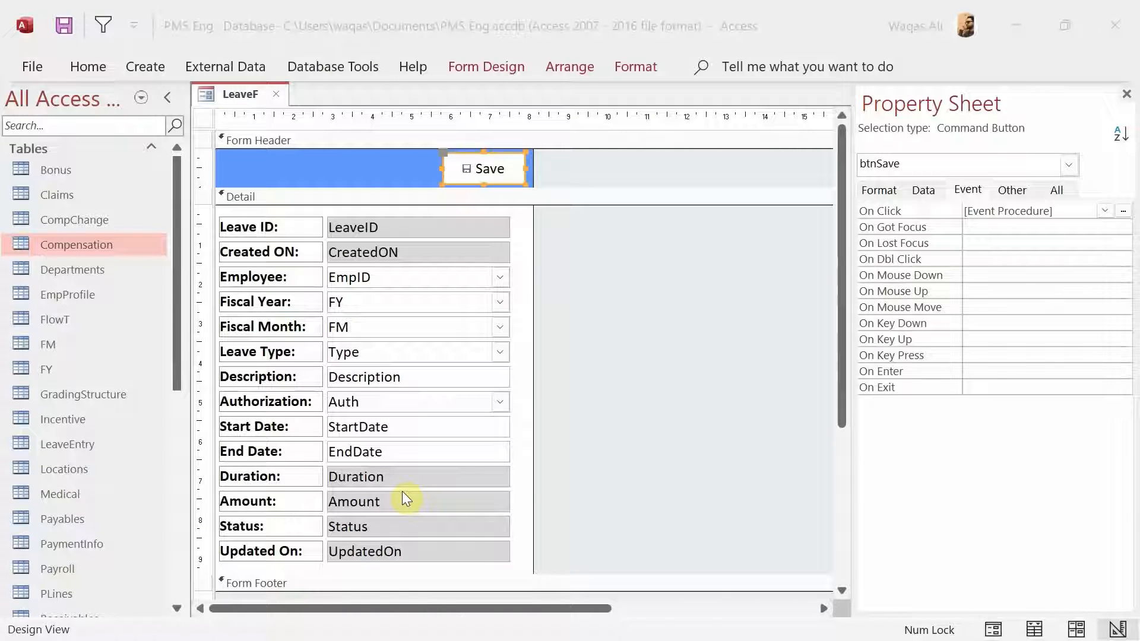
key(alt+F11)
text(elsei)
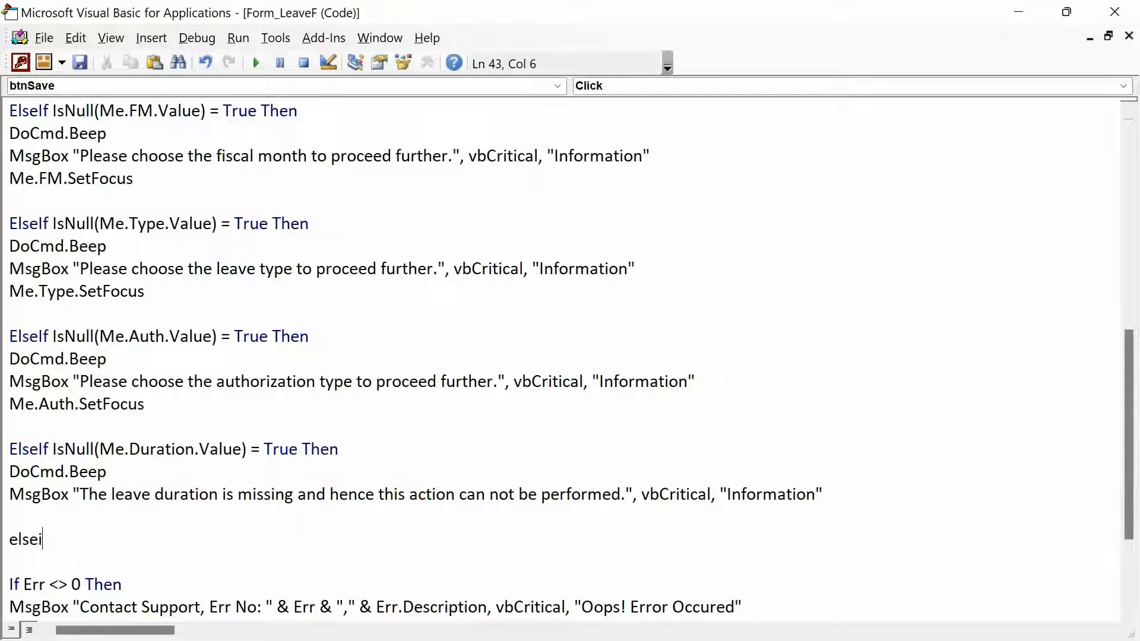
text(f isnull(me.am)
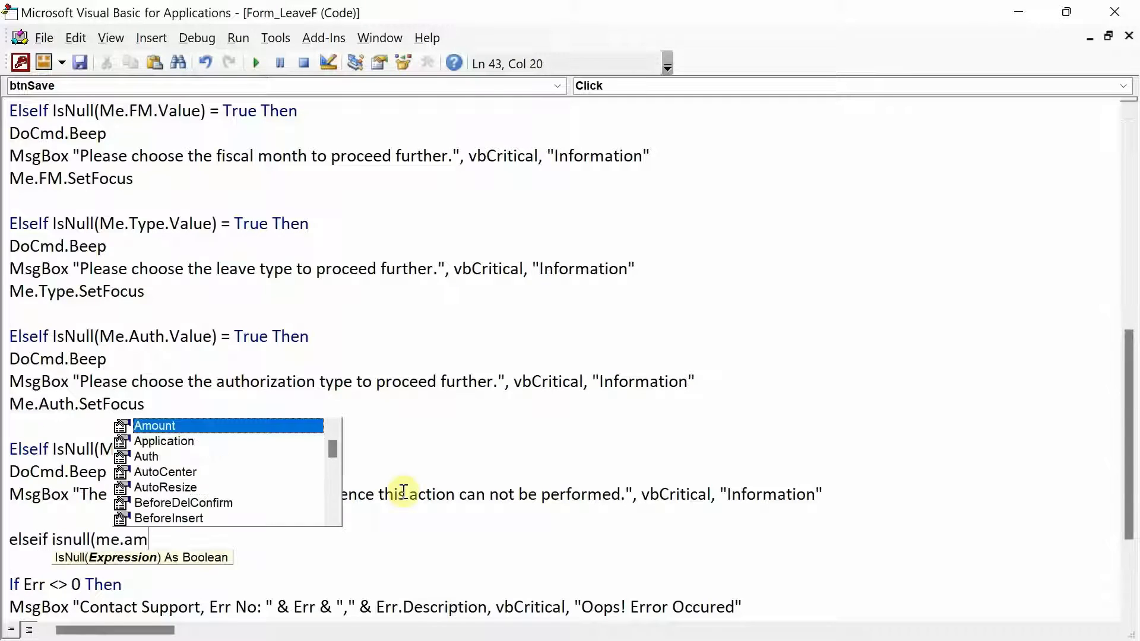
text(ou/)
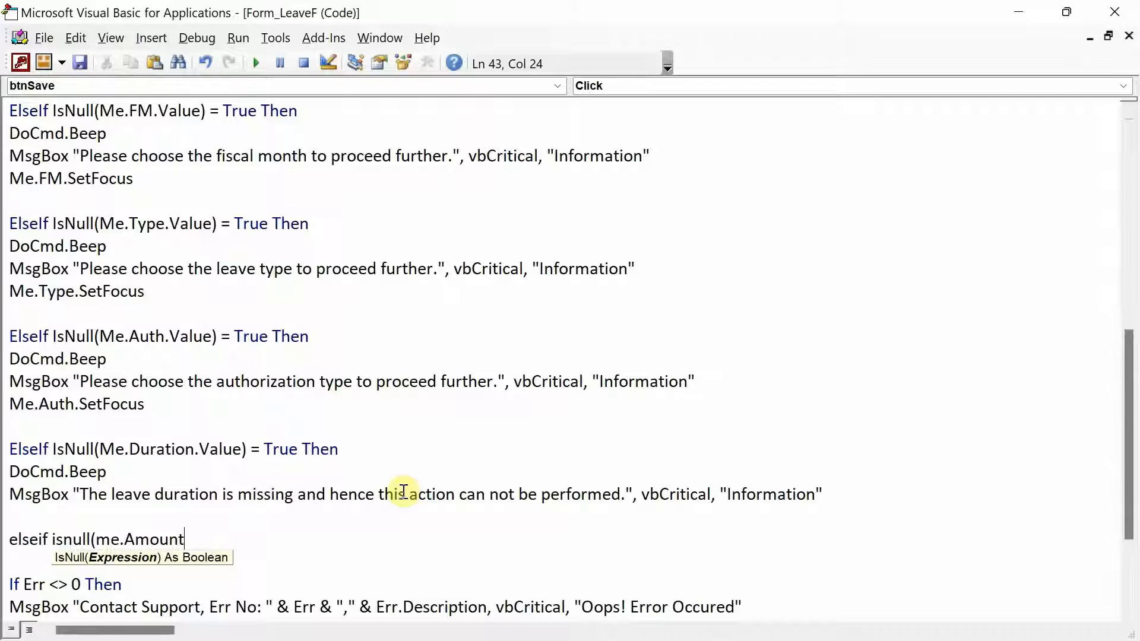
text(.Value) =)
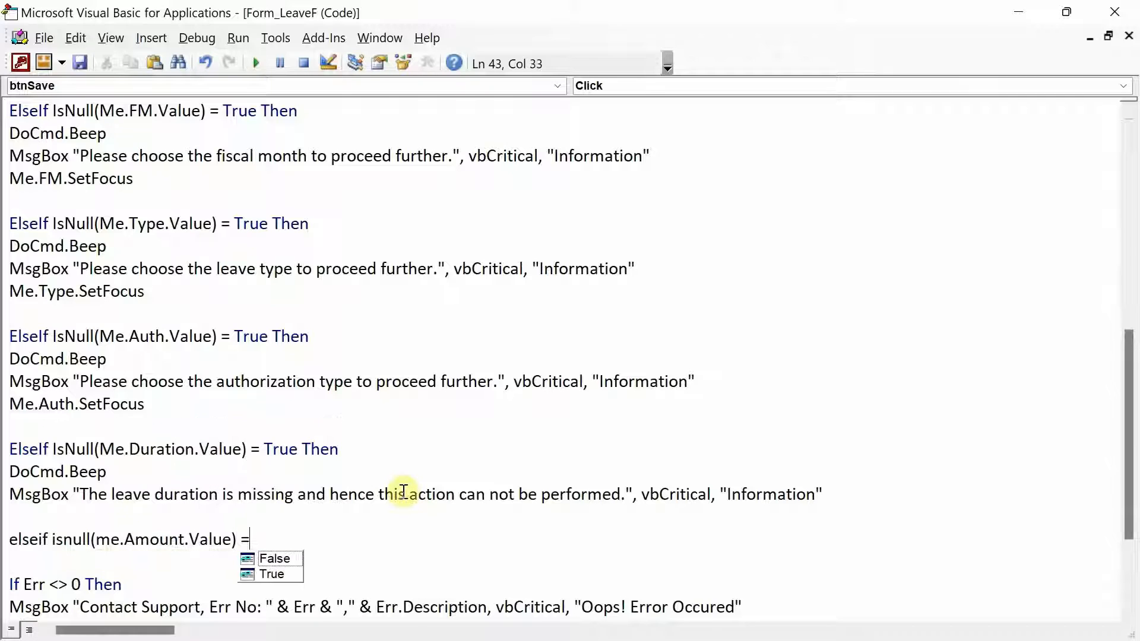
key(Escape)
text(True then)
key(Return)
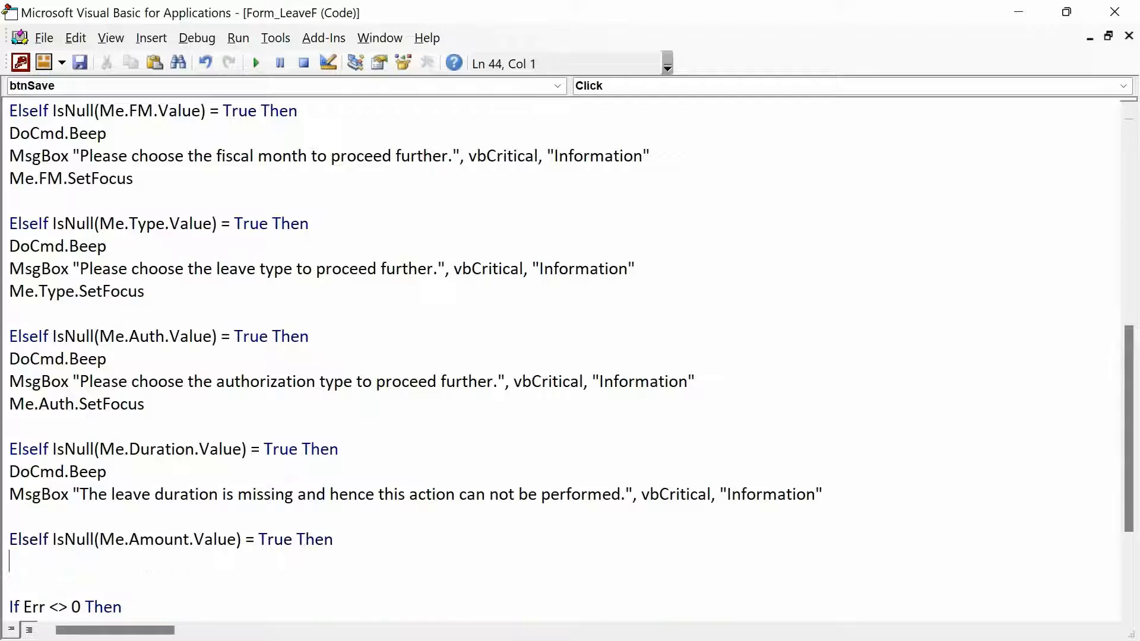
Add DoCmd.Beep as the first statement of the Amount branch
key(Return)
key(Down)
key(Down)
key(Down)
key(Down)
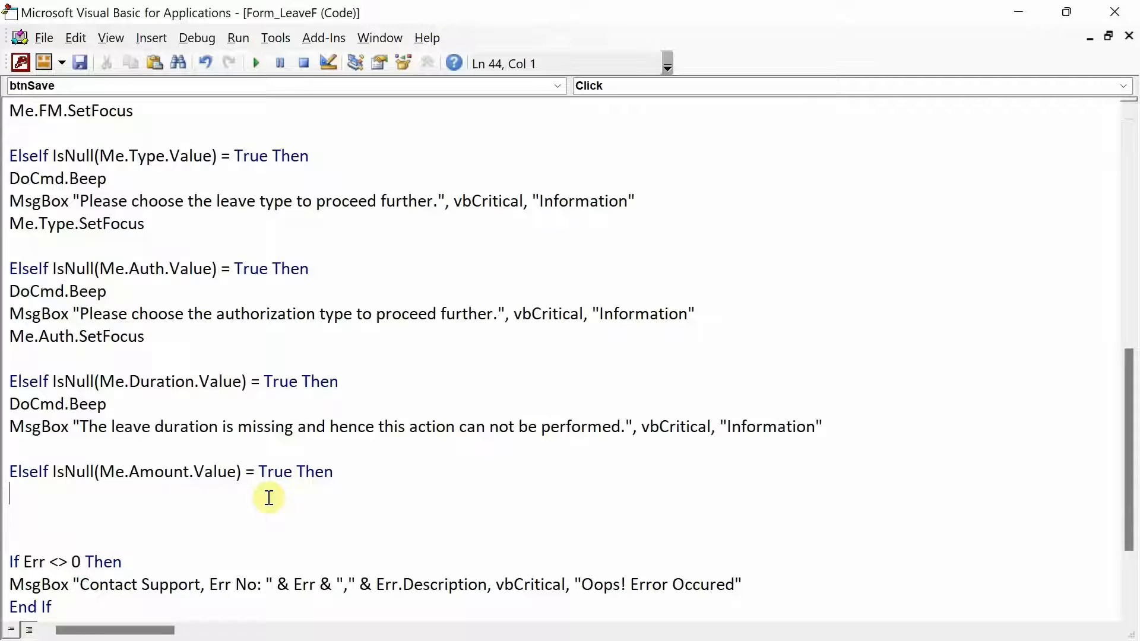
text(docmd.)
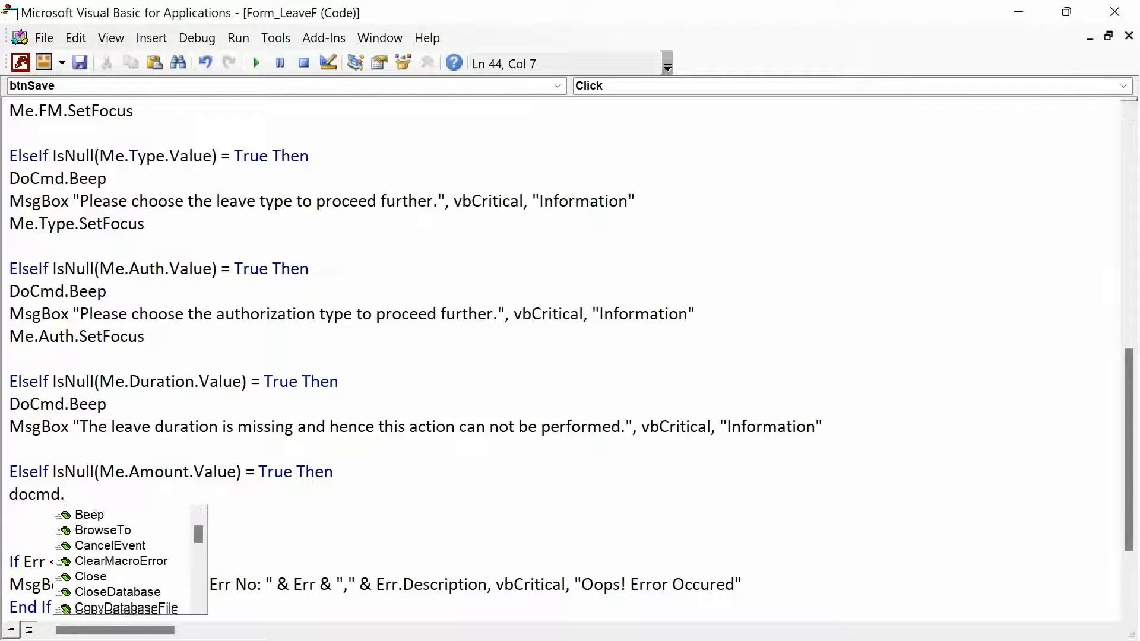
key(Return)
Write a MsgBox in the Amount branch reading "The amount field is empty and hence this action can not be performed."
text(msgbo)
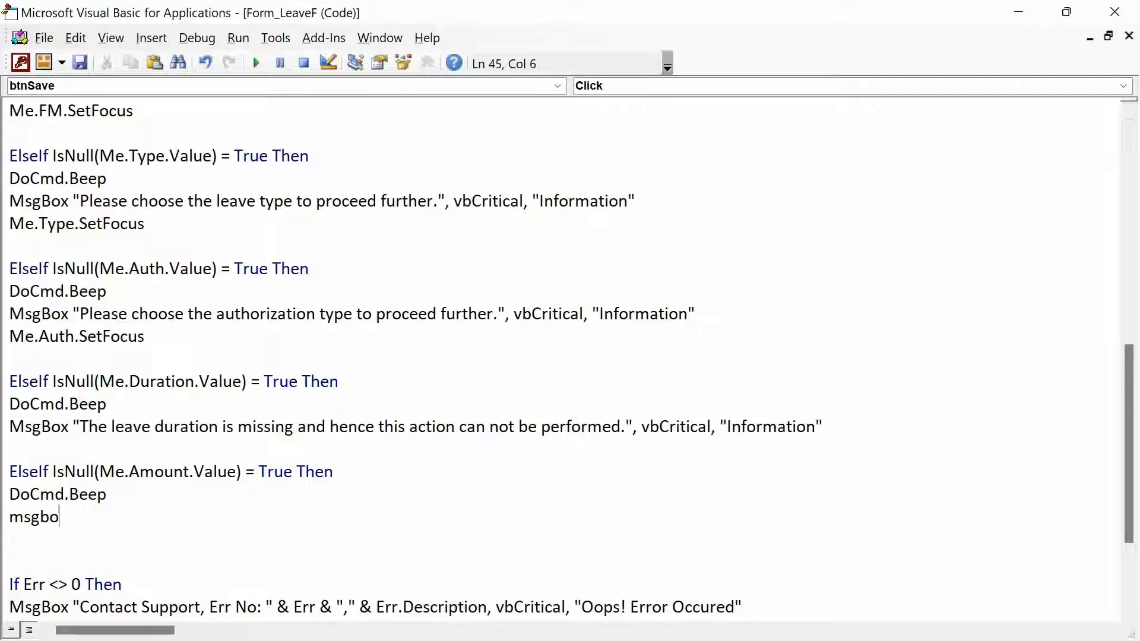
text(x )
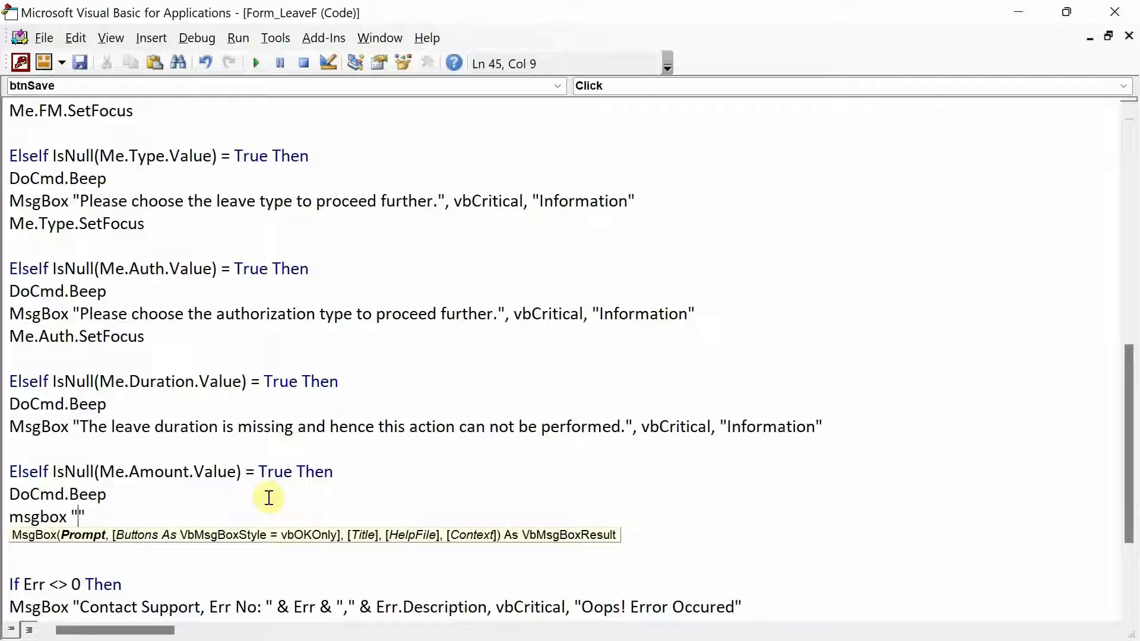
text("The amount field is emo)
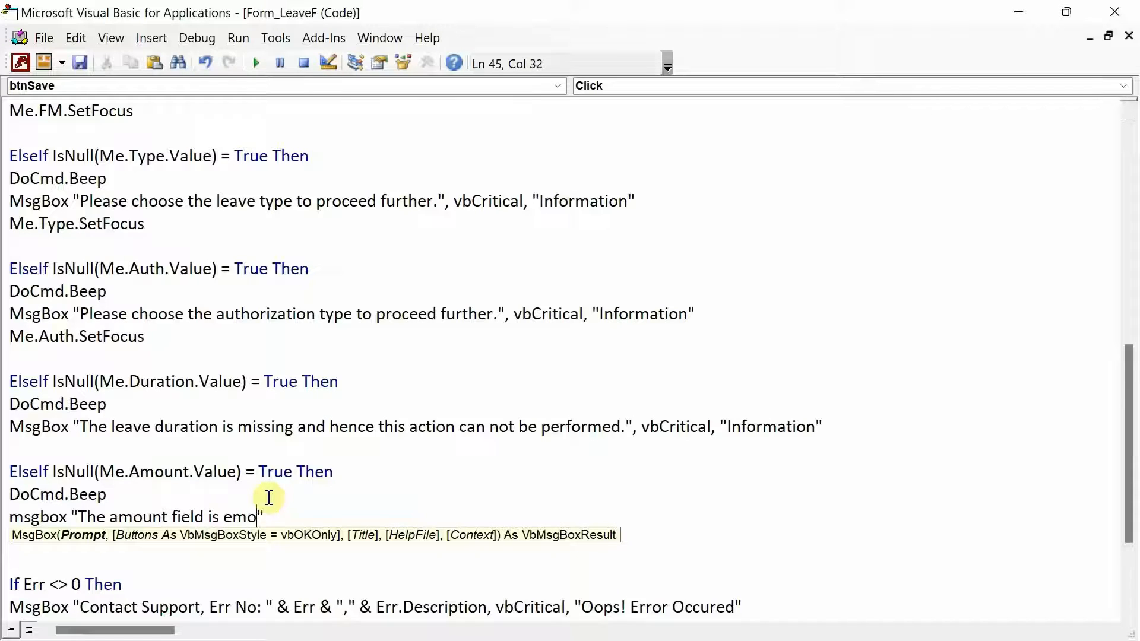
text(ty and hn)
key(BackSpace)
text(ence this act)
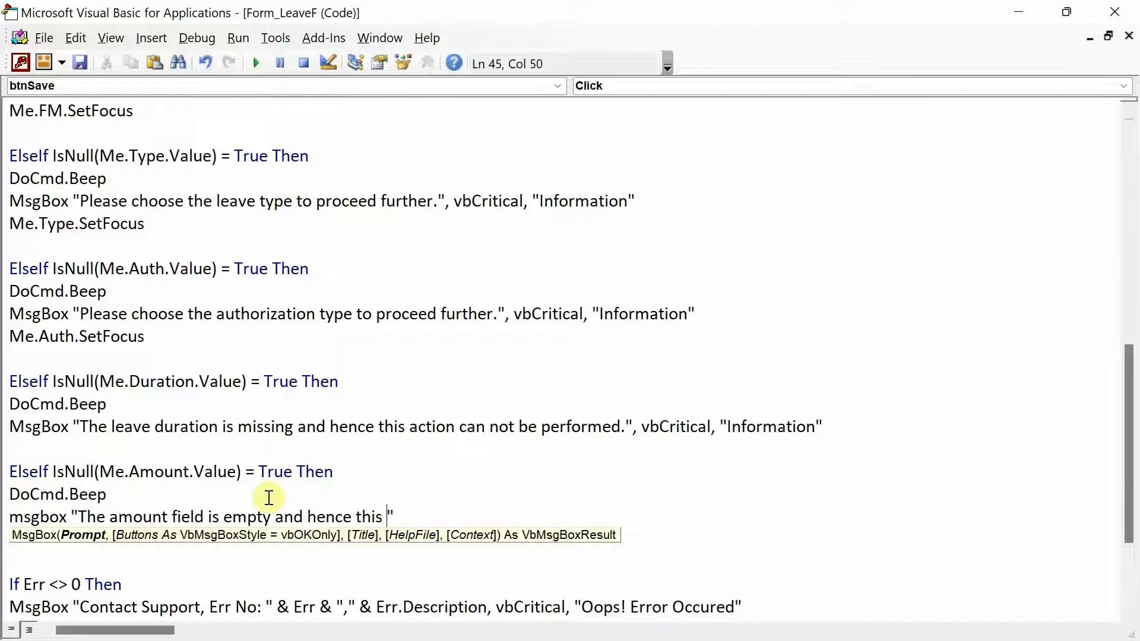
text(ion can not)
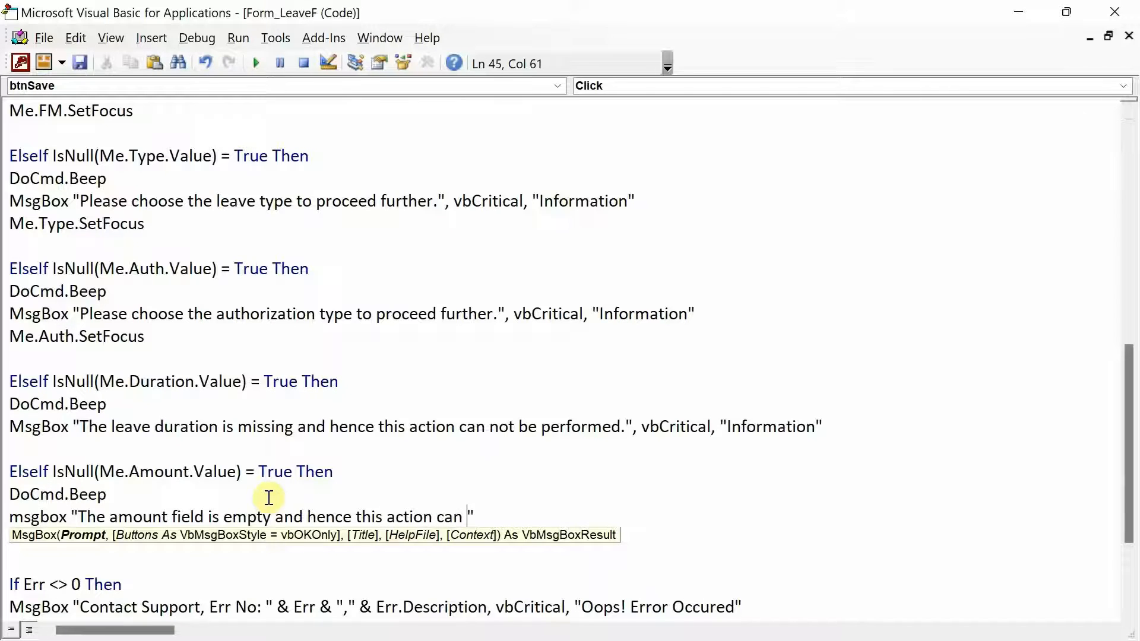
text( be performe)
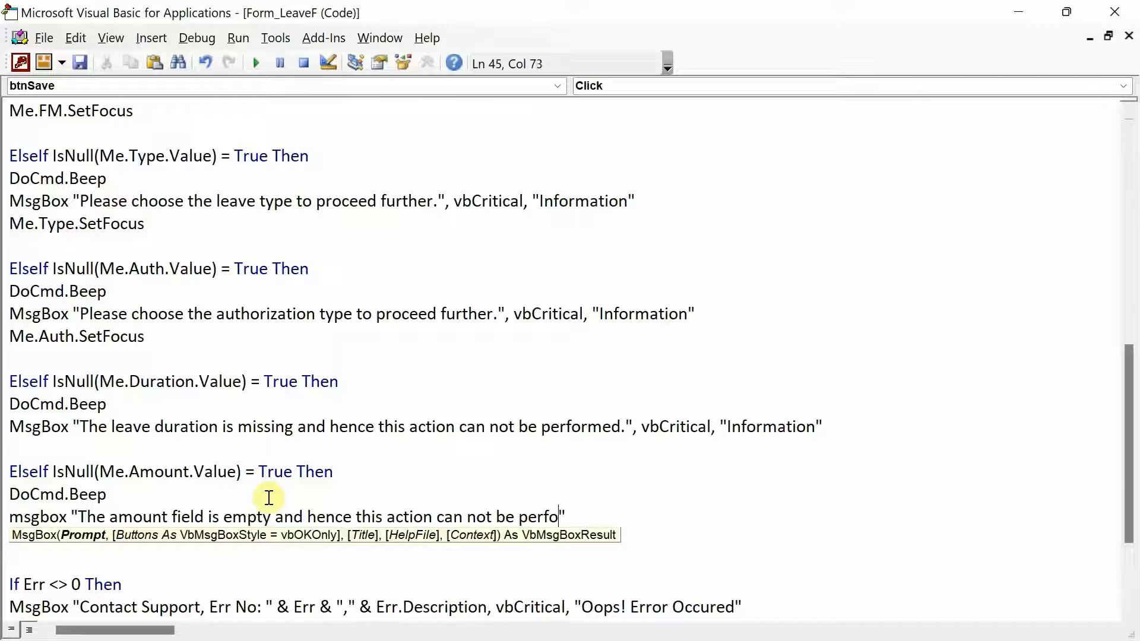
text(d.",)
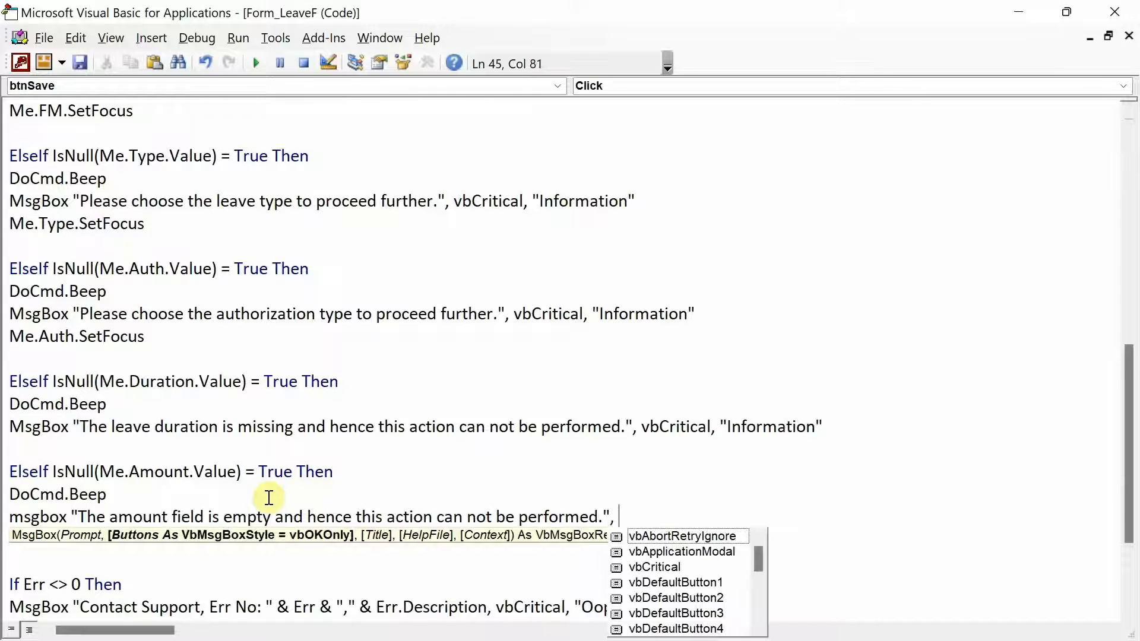
Give the Amount branch's message box the vbCritical style and the title "Information"
key(Down)
key(Down)
key(Down)
key(Escape)
text(vbCritical, )
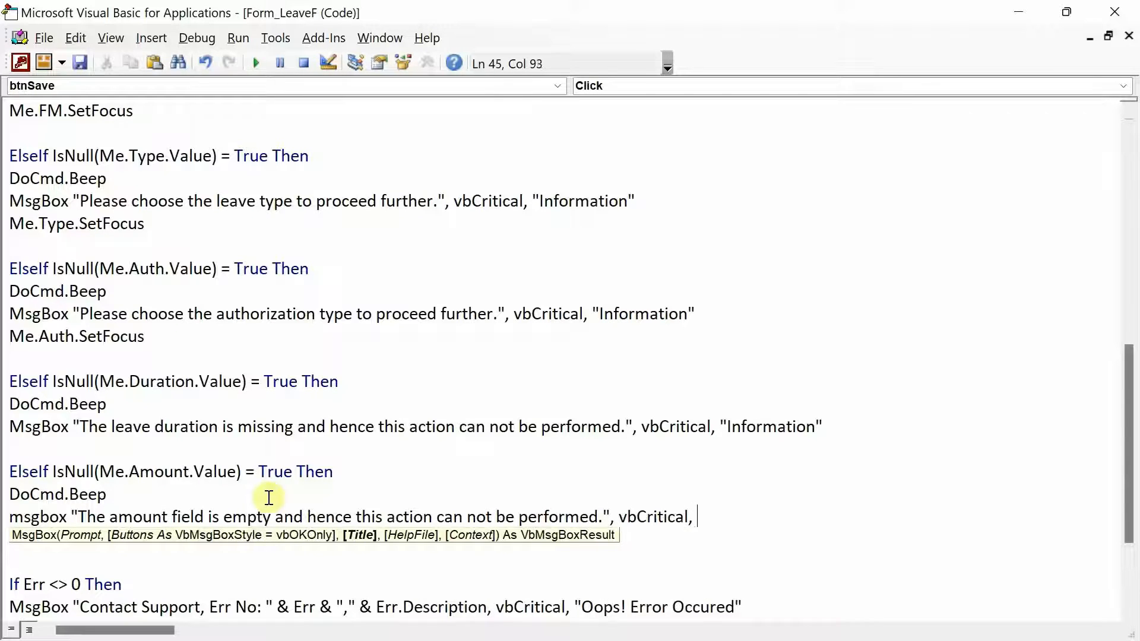
text("Information)
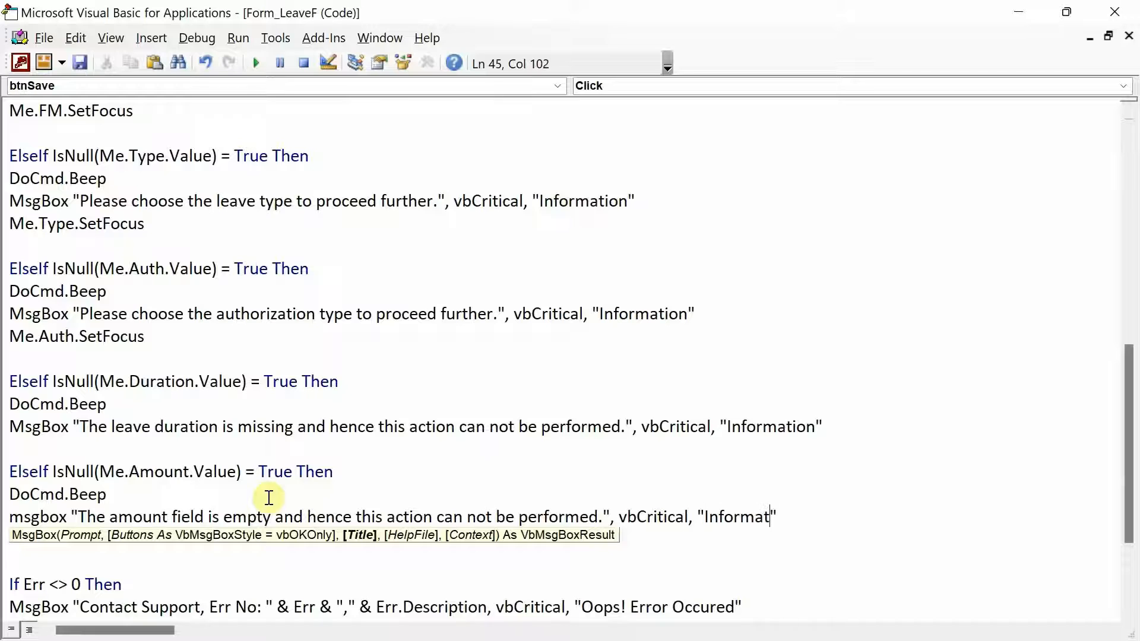
key(Right)
Add an Else branch below the Amount block, leaving one blank line between them
key(Return)
key(Return)
key(Return)
text(Else)
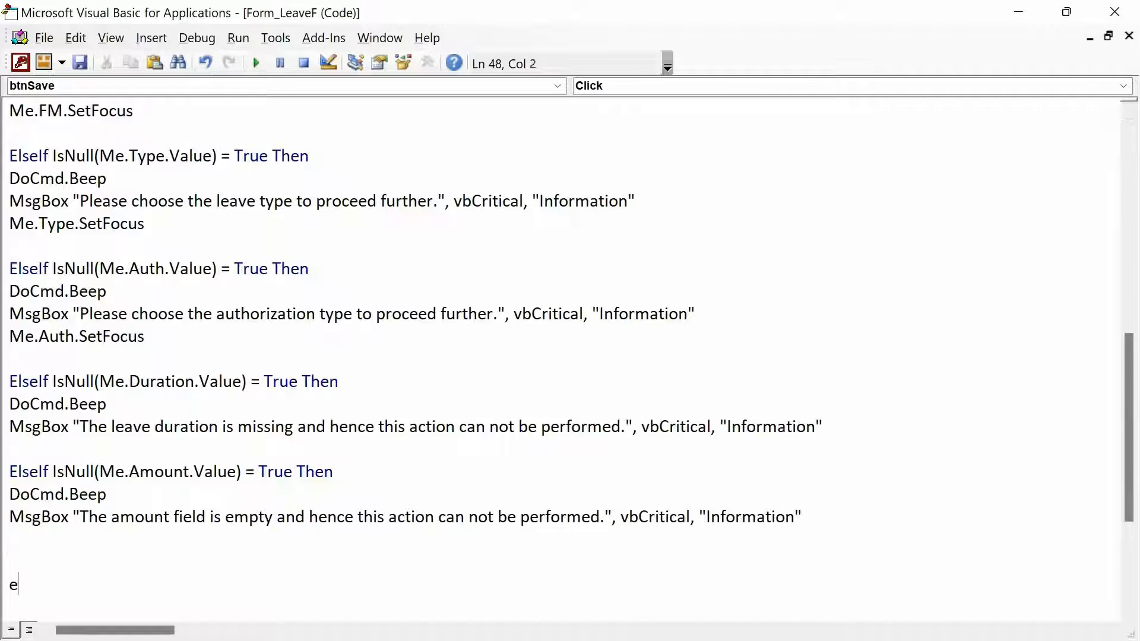
key(alt+F11)
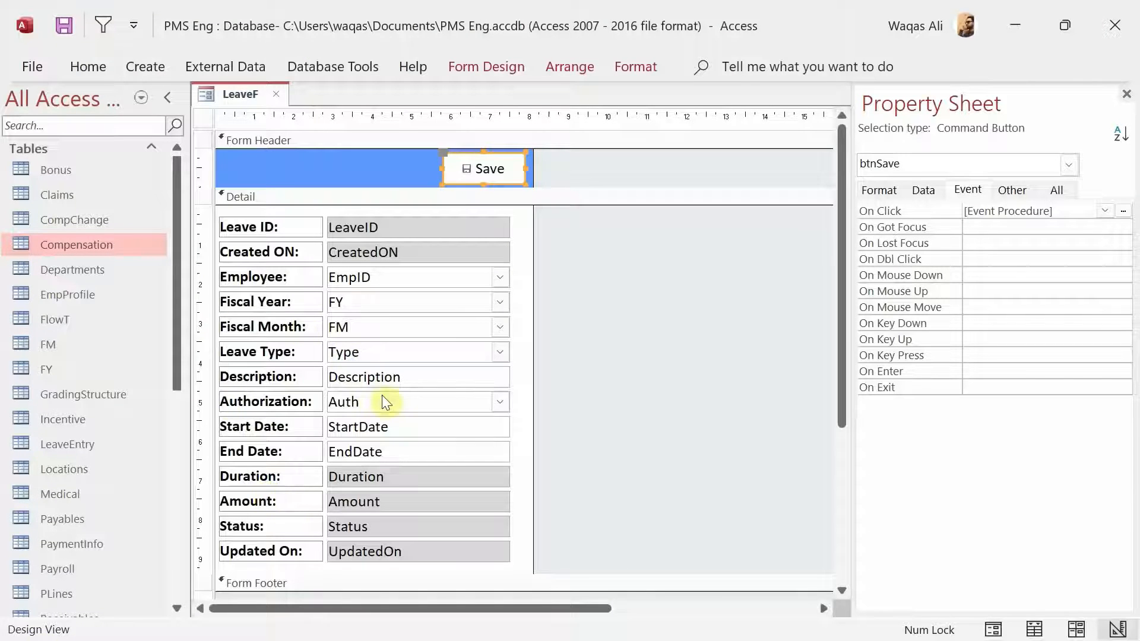
key(alt+F11)
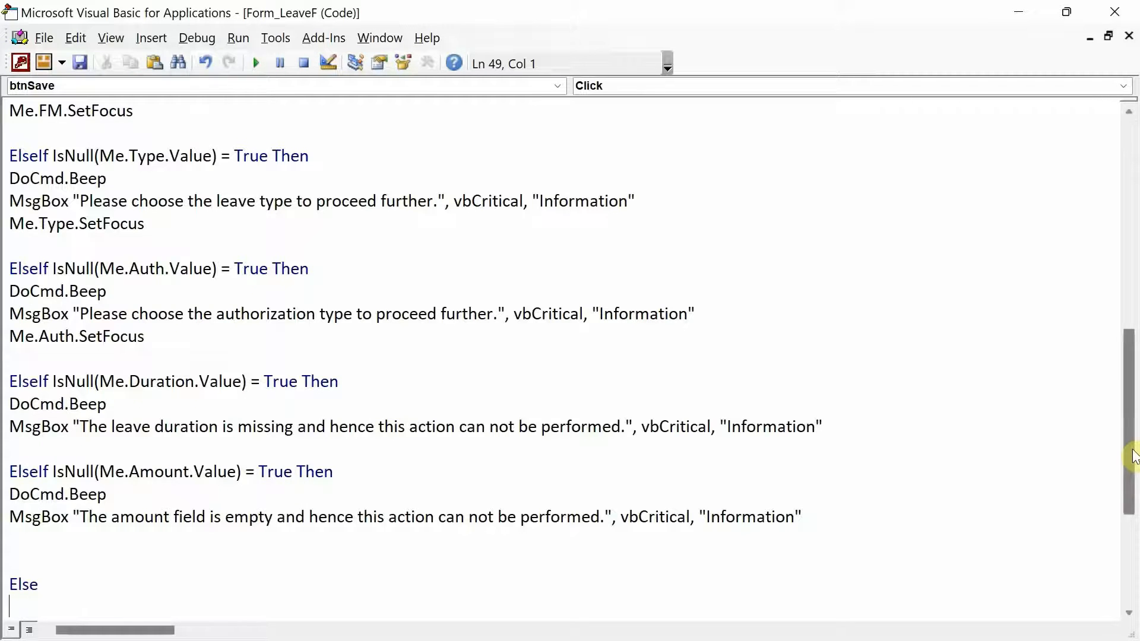
drag(1130, 458, 1129, 521)
click(51, 360)
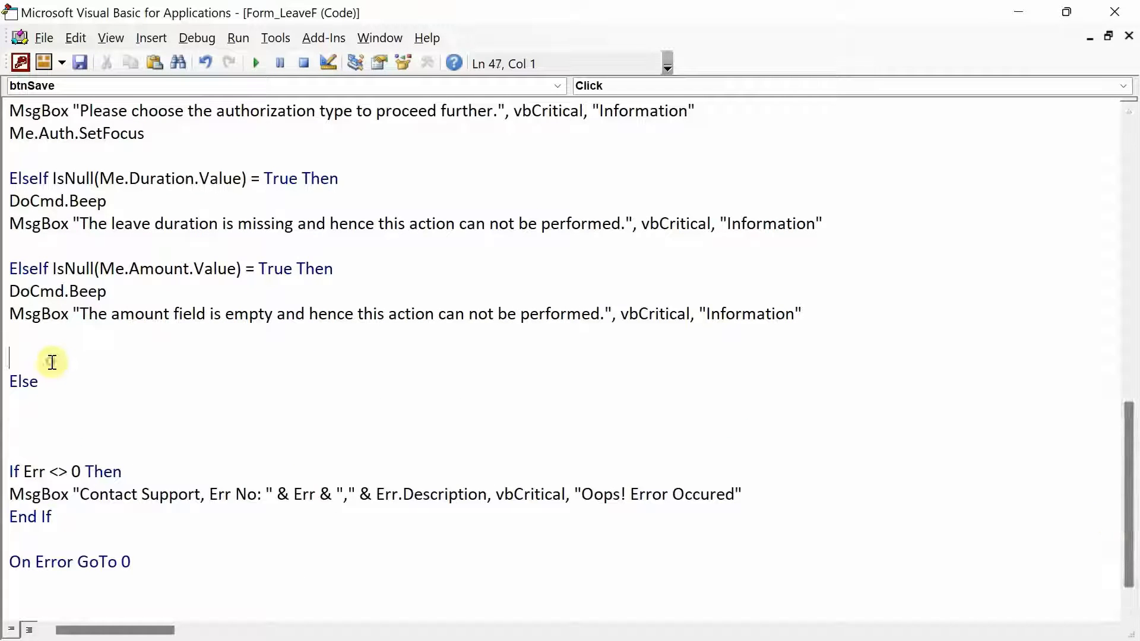
key(BackSpace)
key(Down)
Check the remaining field names on the LeaveF form and assign Now() to Me.CreatedON.Value in the Else branch
key(alt+F11)
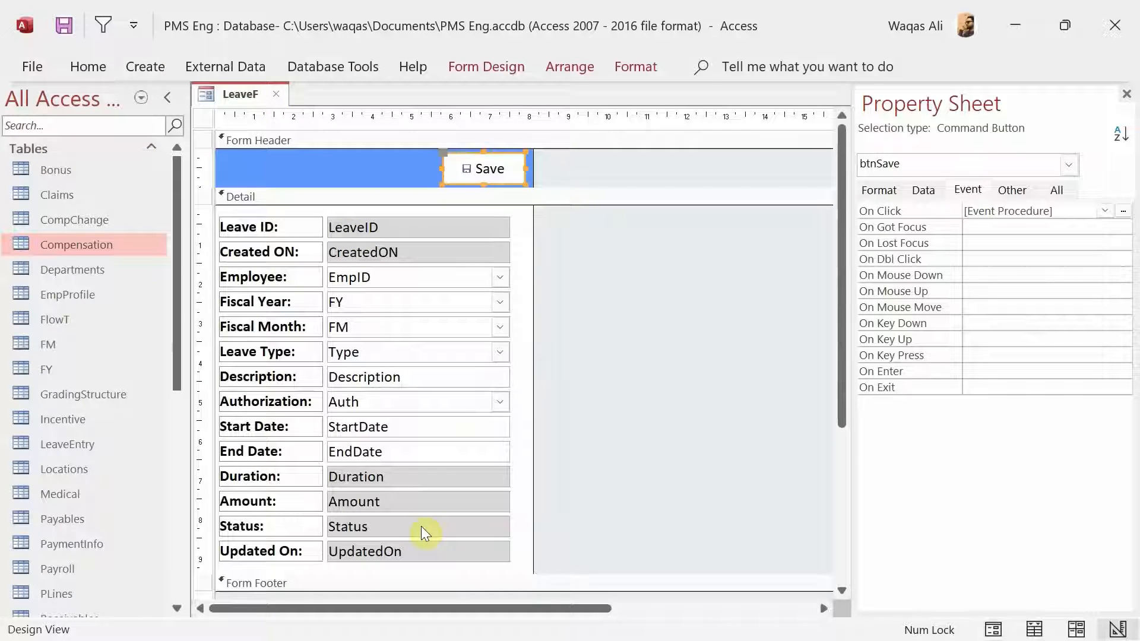
key(alt+F11)
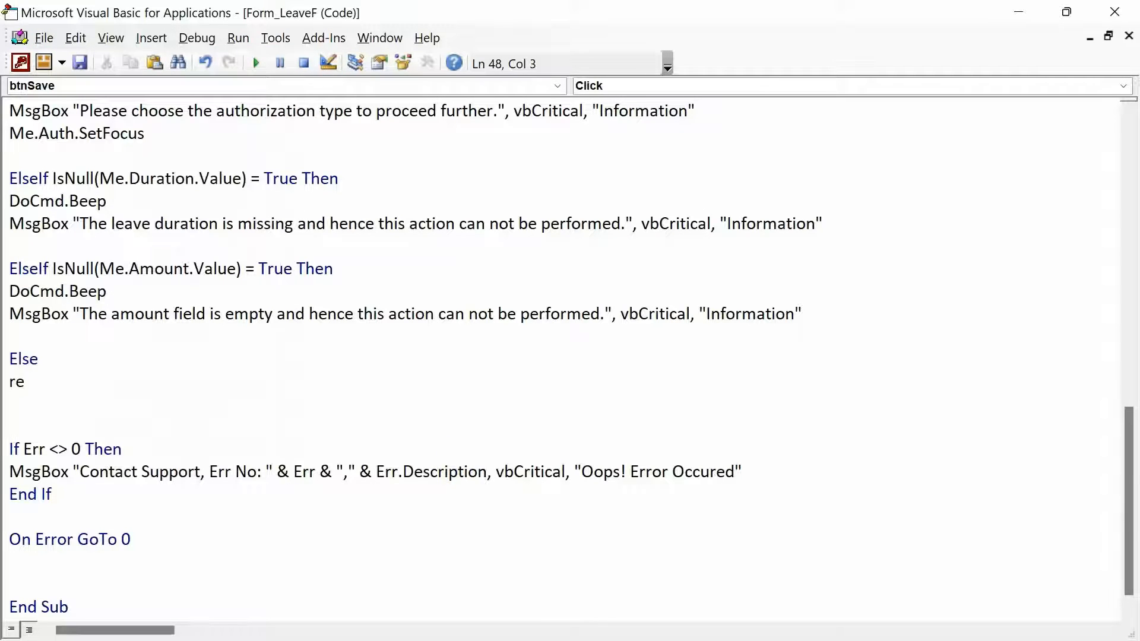
click(186, 382)
key(BackSpace)
key(BackSpace)
text(me.CreatedON.v)
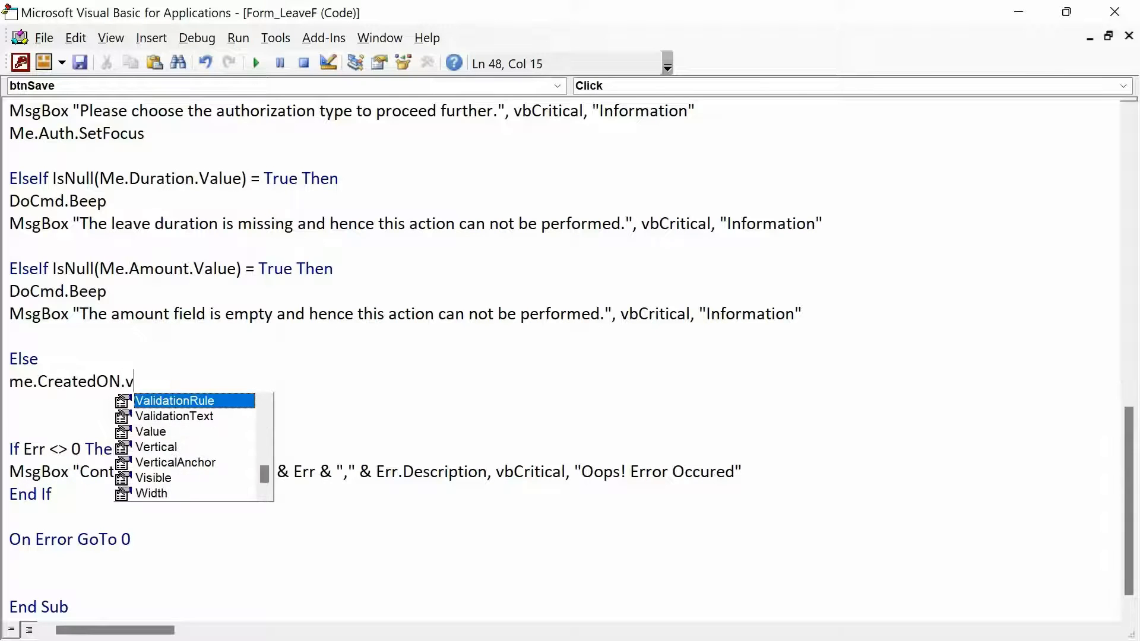
text(alue = now())
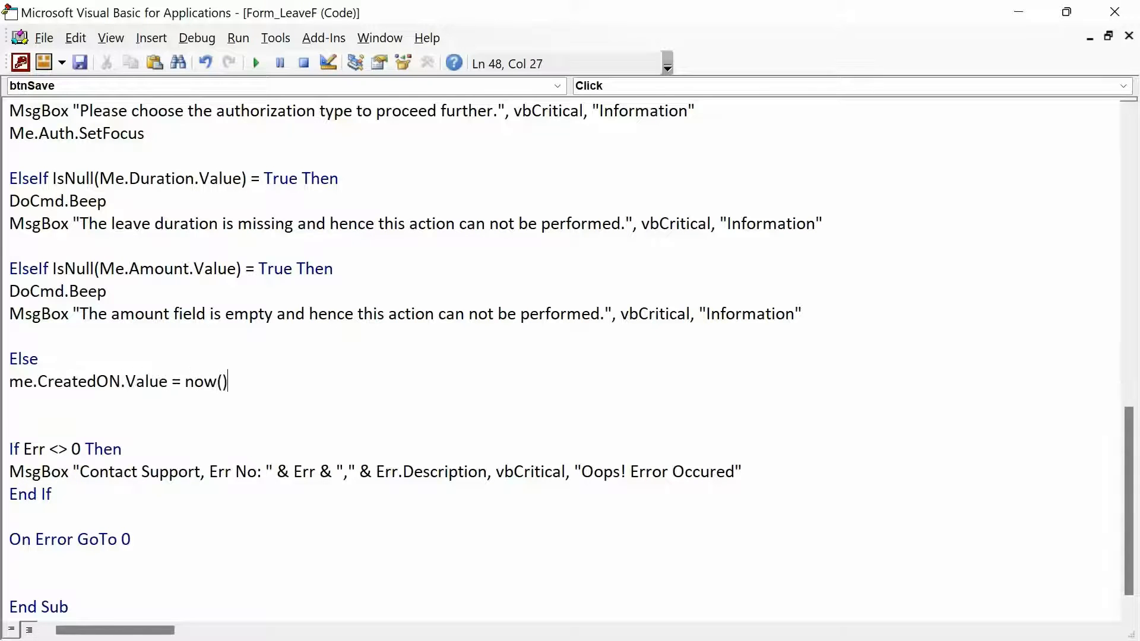
Assign the text "Active" to Me.Status.Value on the line below the CreatedON assignment in the Else branch
key(Return)
text(me.Status)
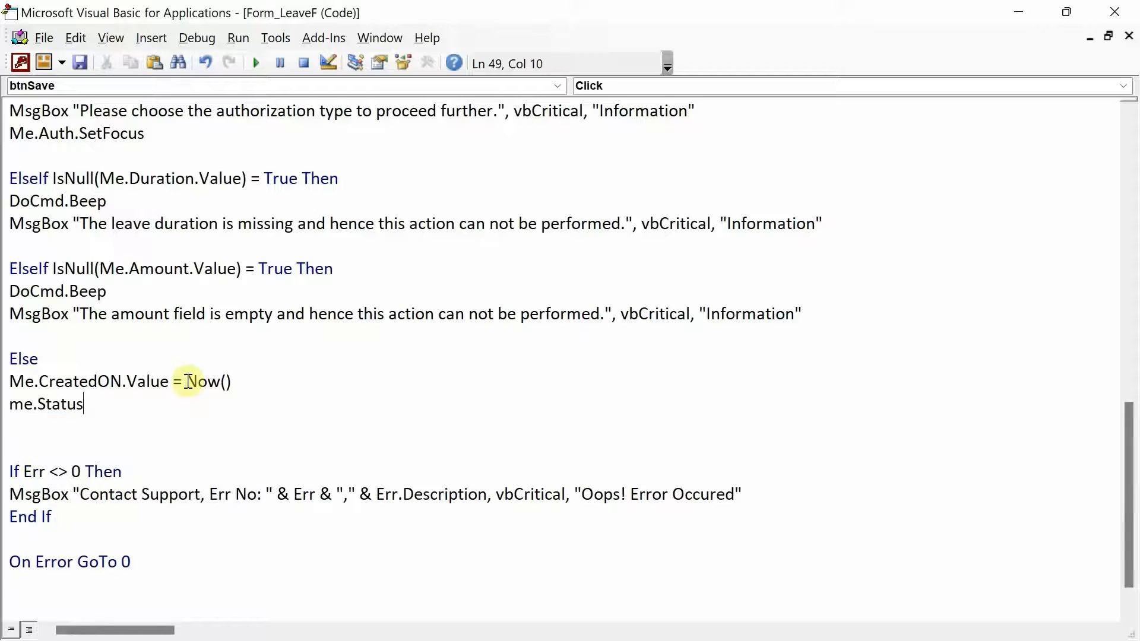
text(.va)
key(BackSpace)
key(BackSpace)
key(BackSpace)
key(BackSpace)
key(BackSpace)
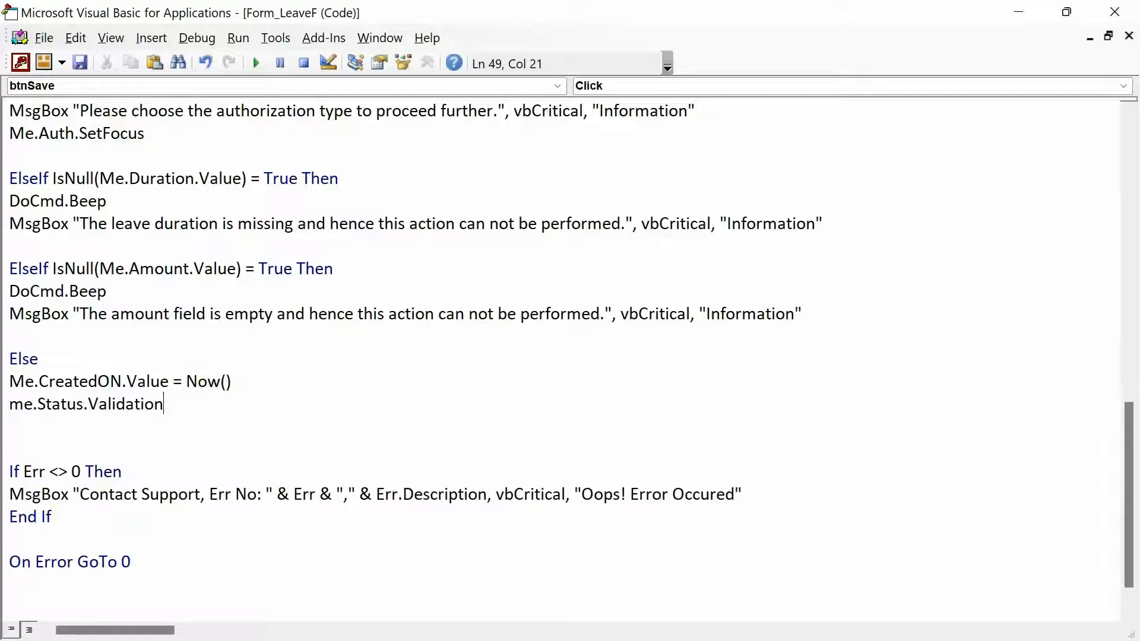
key(BackSpace)
key(BackSpace)
key(BackSpace)
key(BackSpace)
key(BackSpace)
key(BackSpace)
key(BackSpace)
text(ue = "Active")
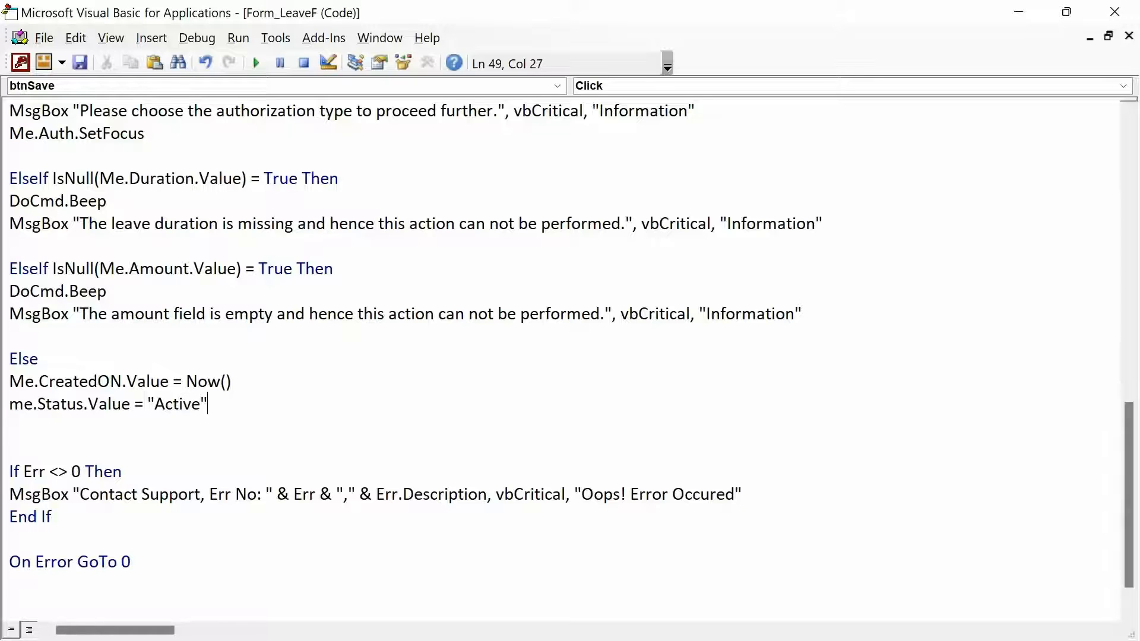
Assign Now() to Me.UpdatedOn.Value on the line below the Status assignment
key(Return)
text(me.)
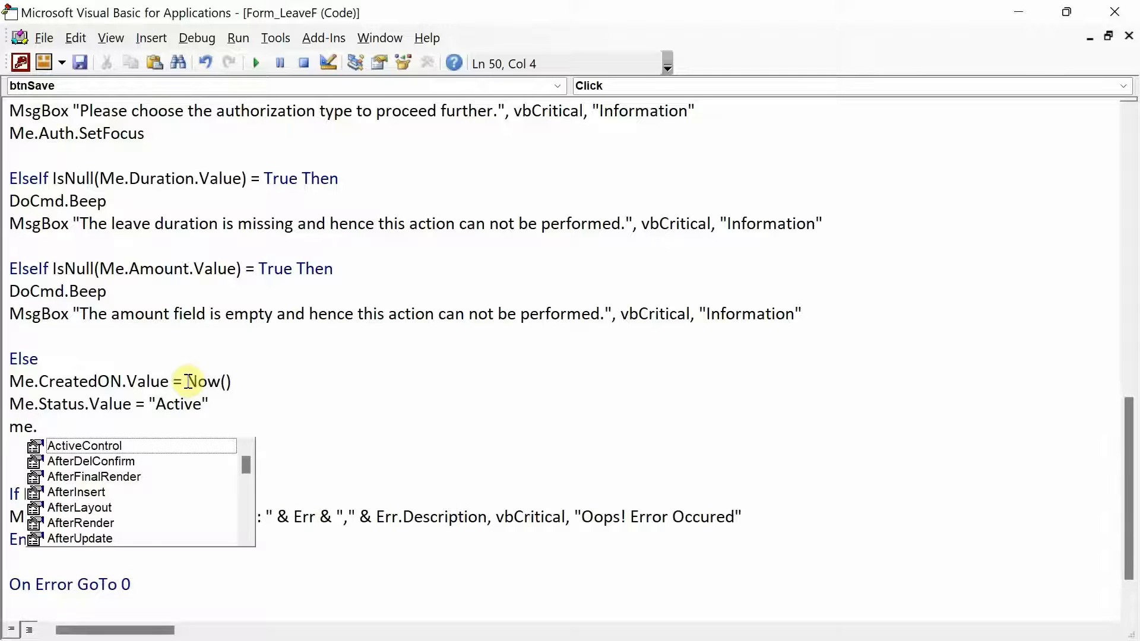
text(UpdatedOn.val)
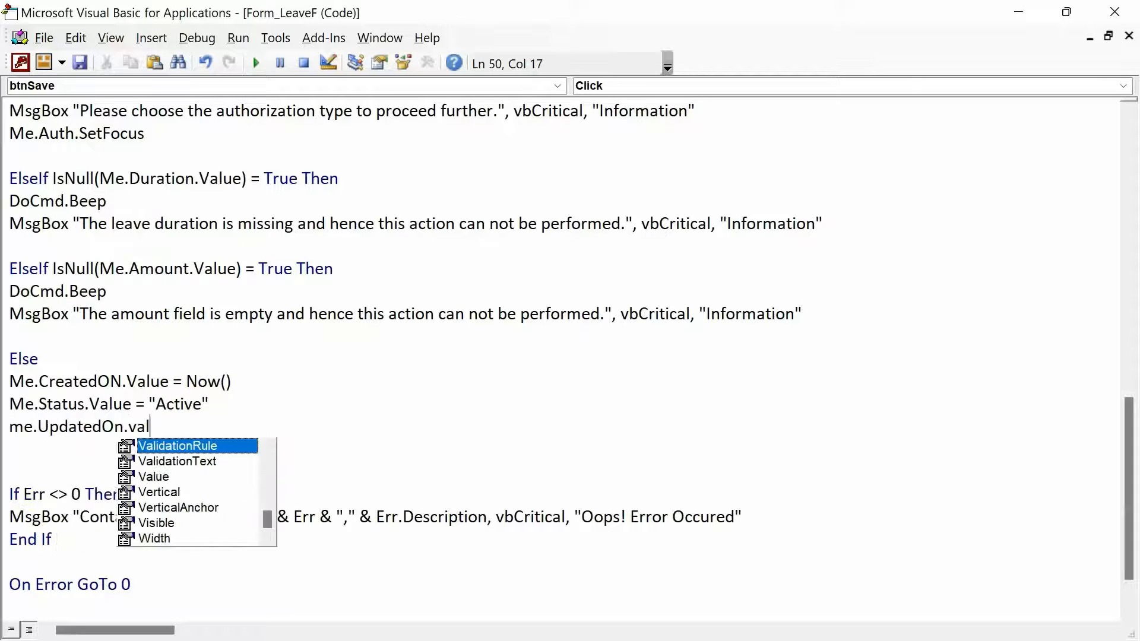
text(ue = now())
key(Return)
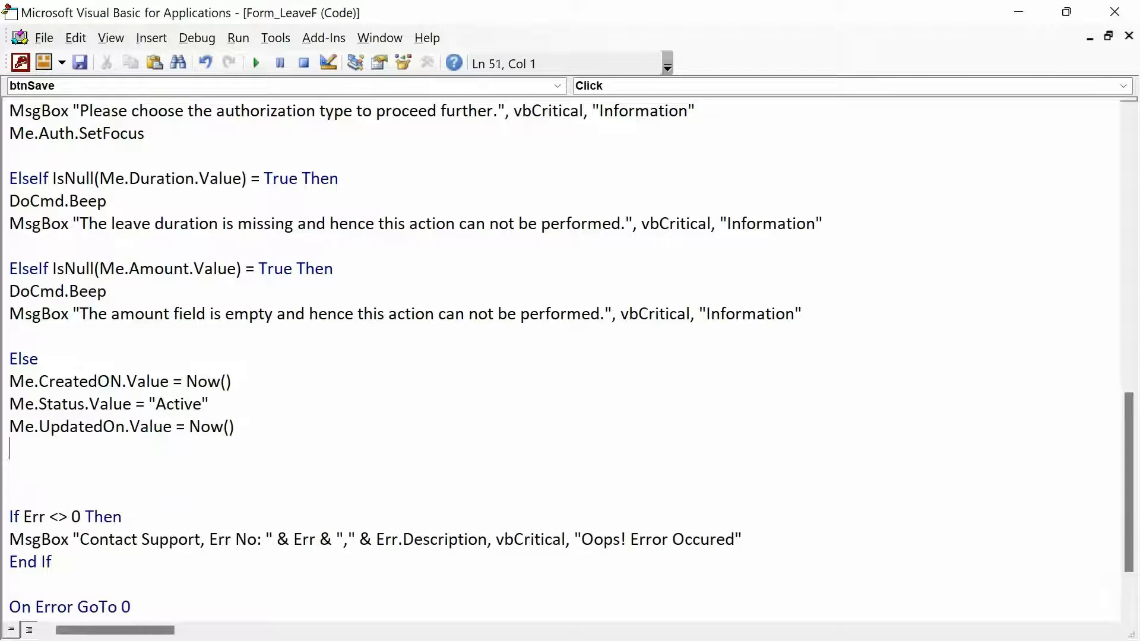
Switch to the Access database window and open the FlowT table
key(alt+F11)
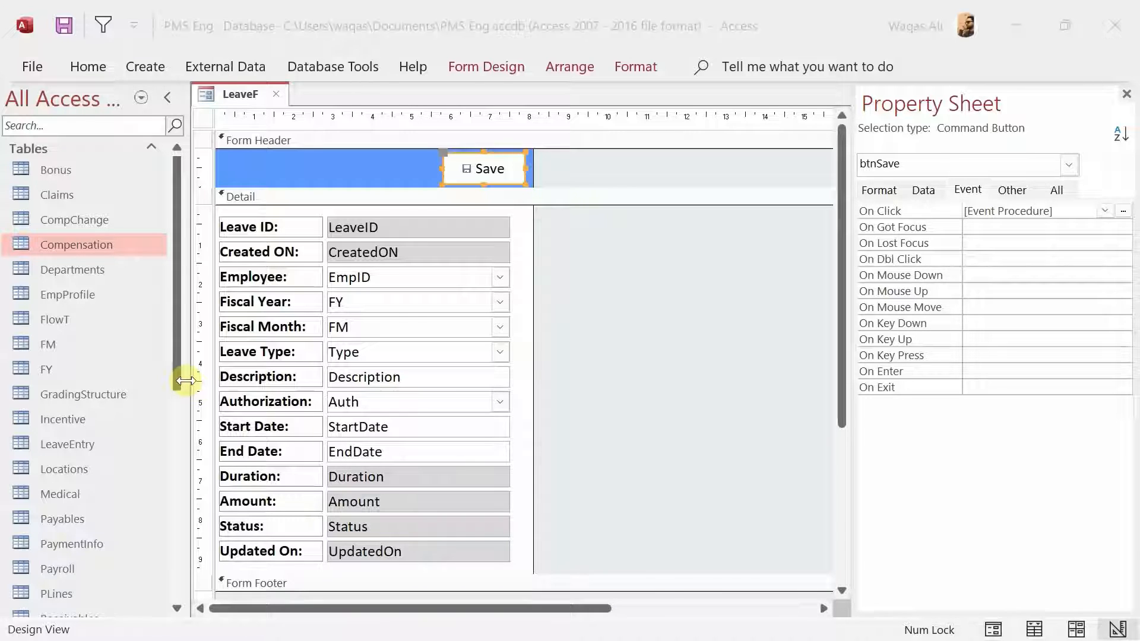
key(alt+F11)
key(alt+F11)
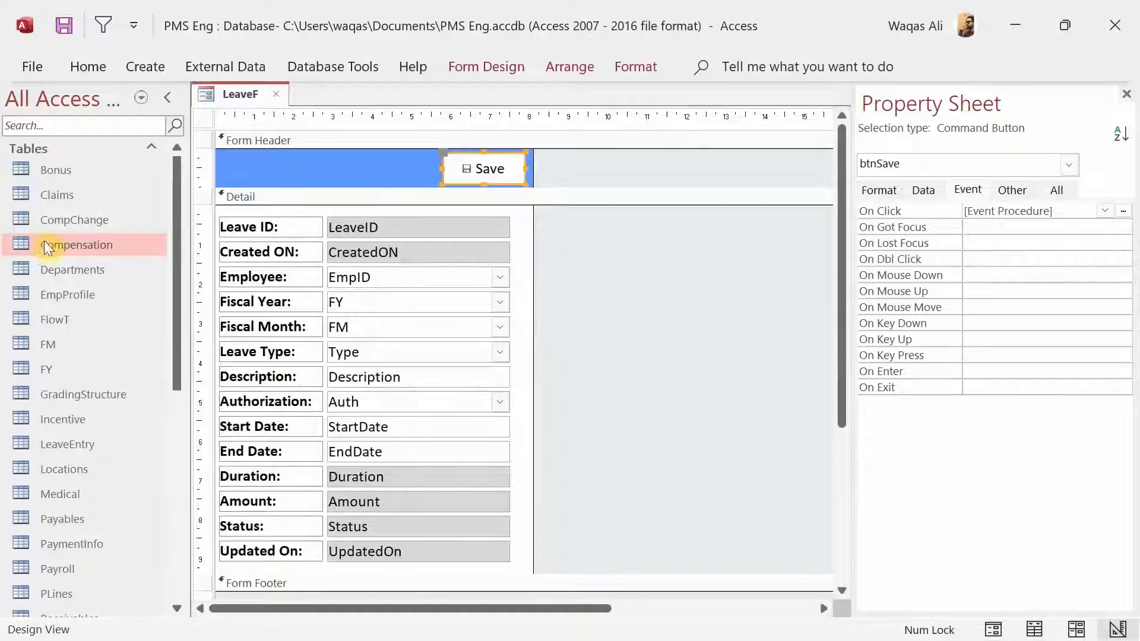
double_click(63, 323)
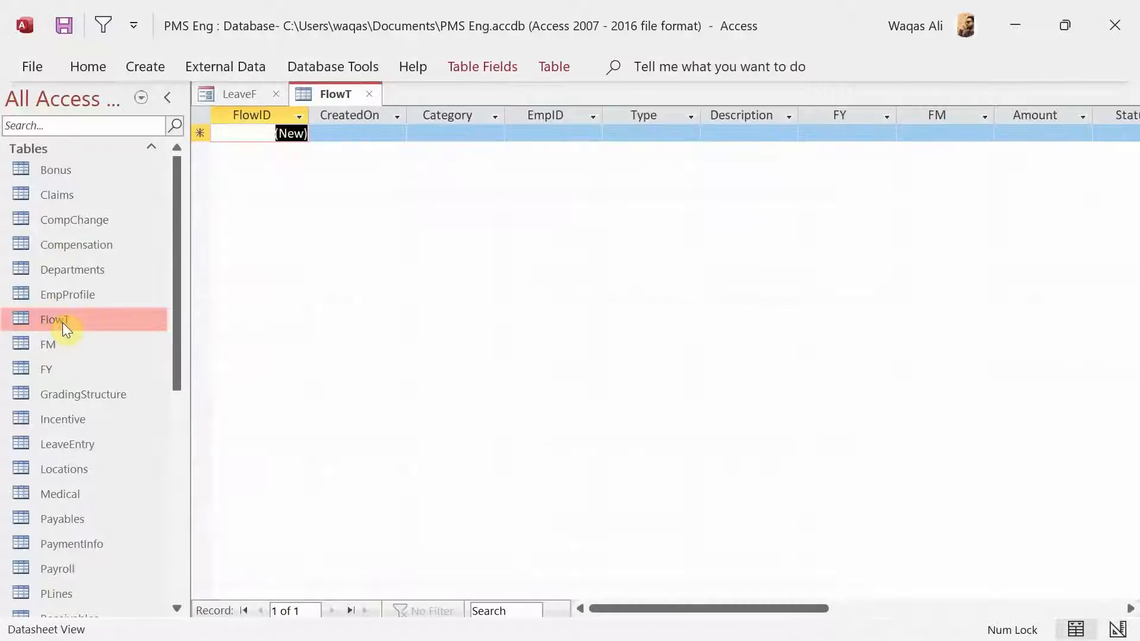
Examine the row source options of the Auth combo box on LeaveF against the columns of the FlowT table
click(228, 101)
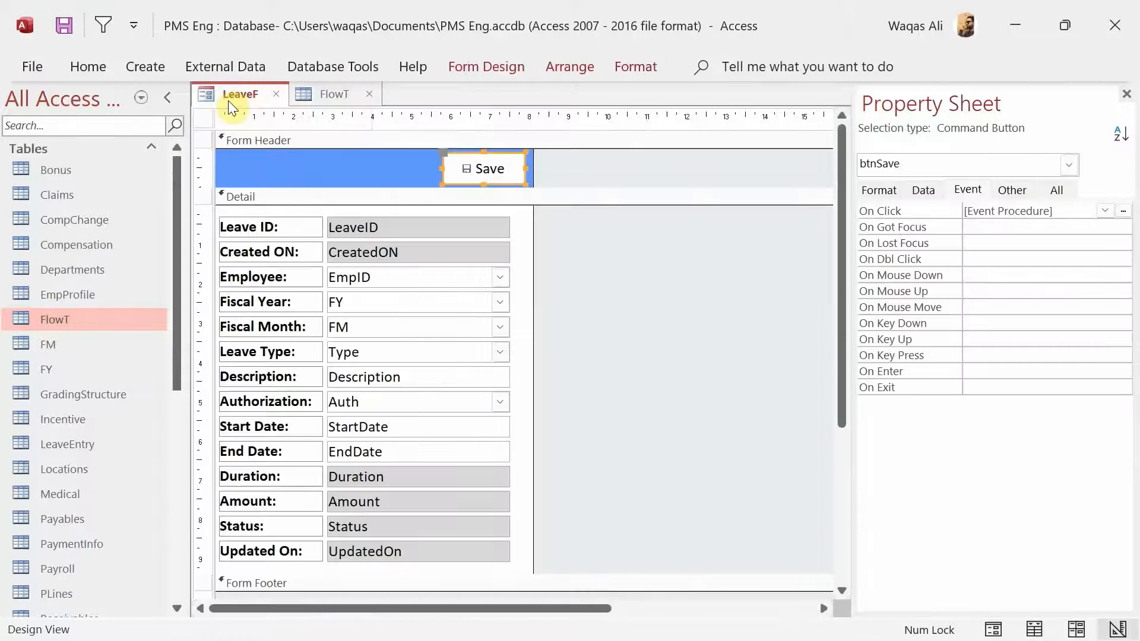
click(402, 402)
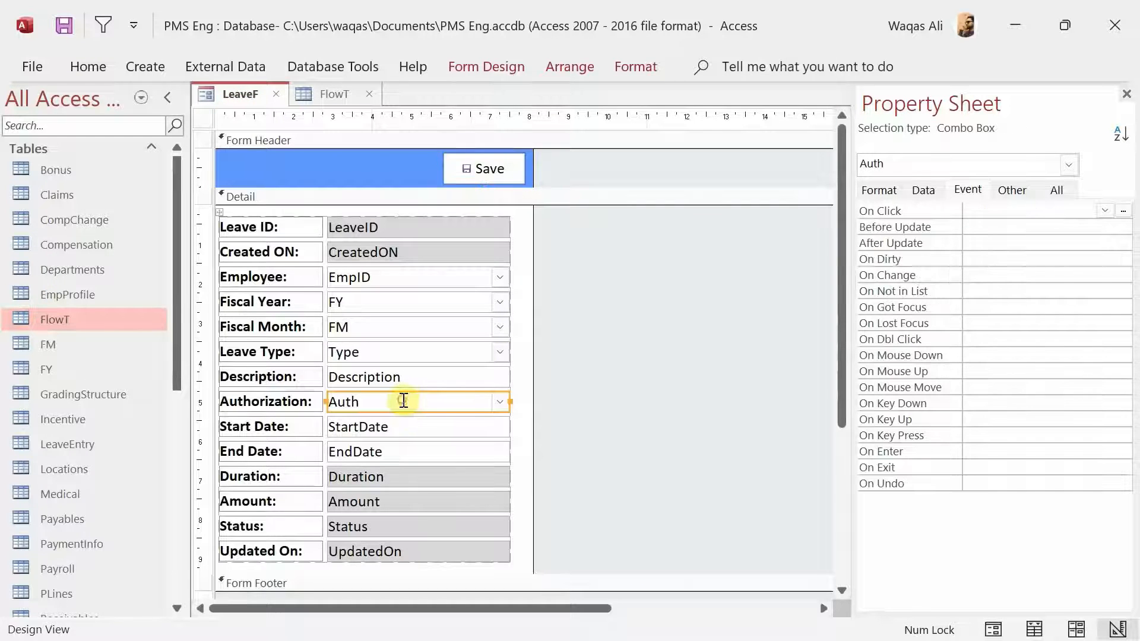
click(878, 190)
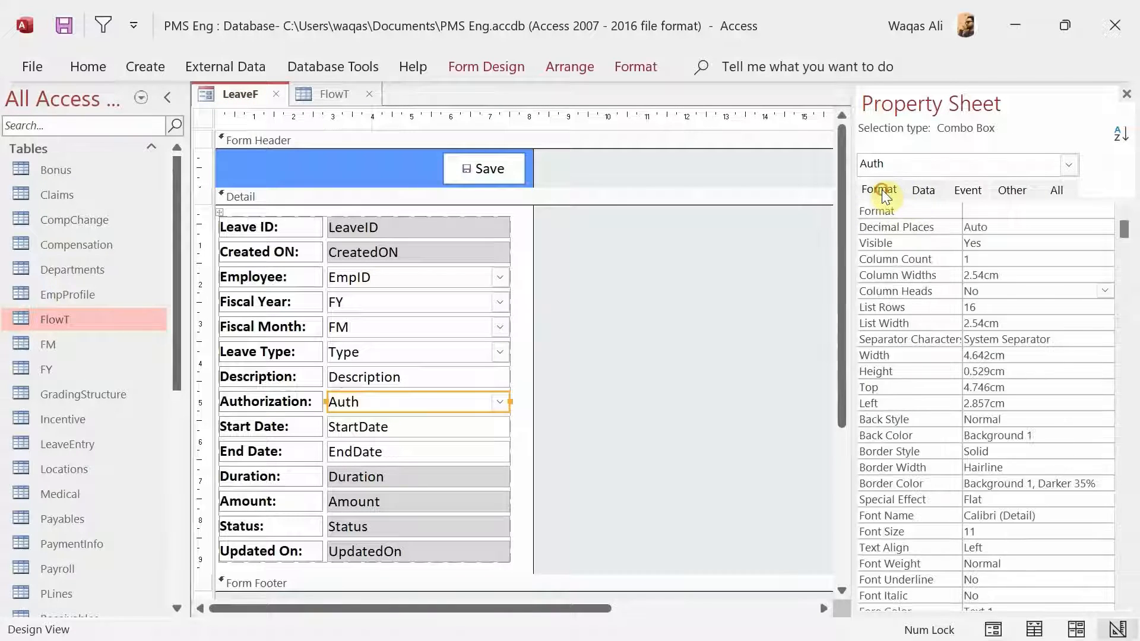
click(935, 196)
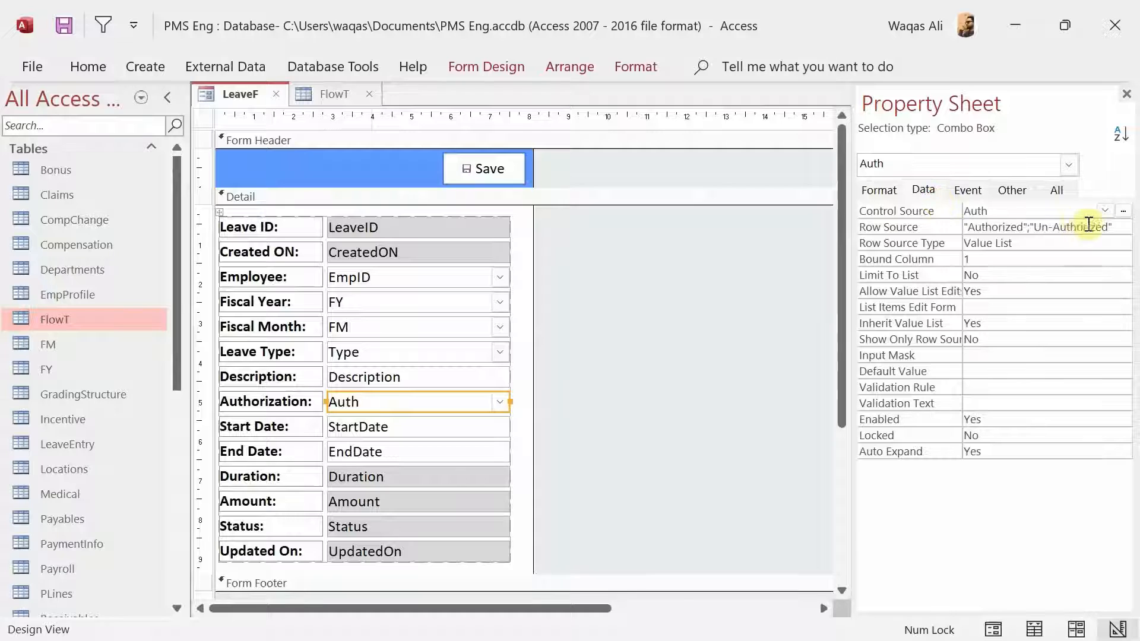
drag(1036, 224, 1088, 239)
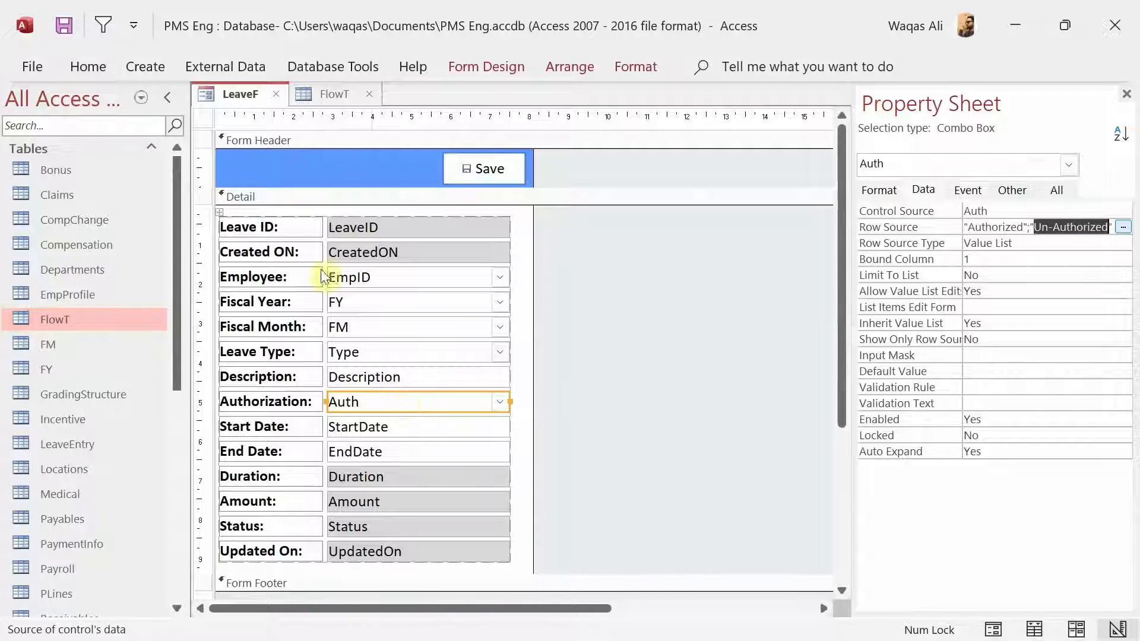
click(321, 104)
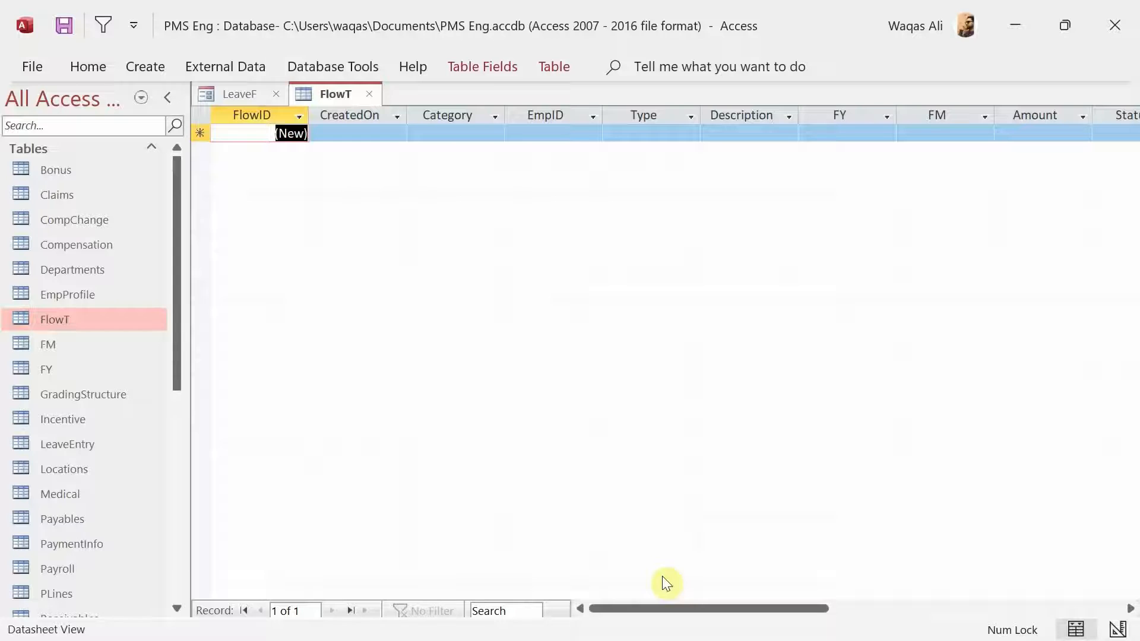
click(241, 97)
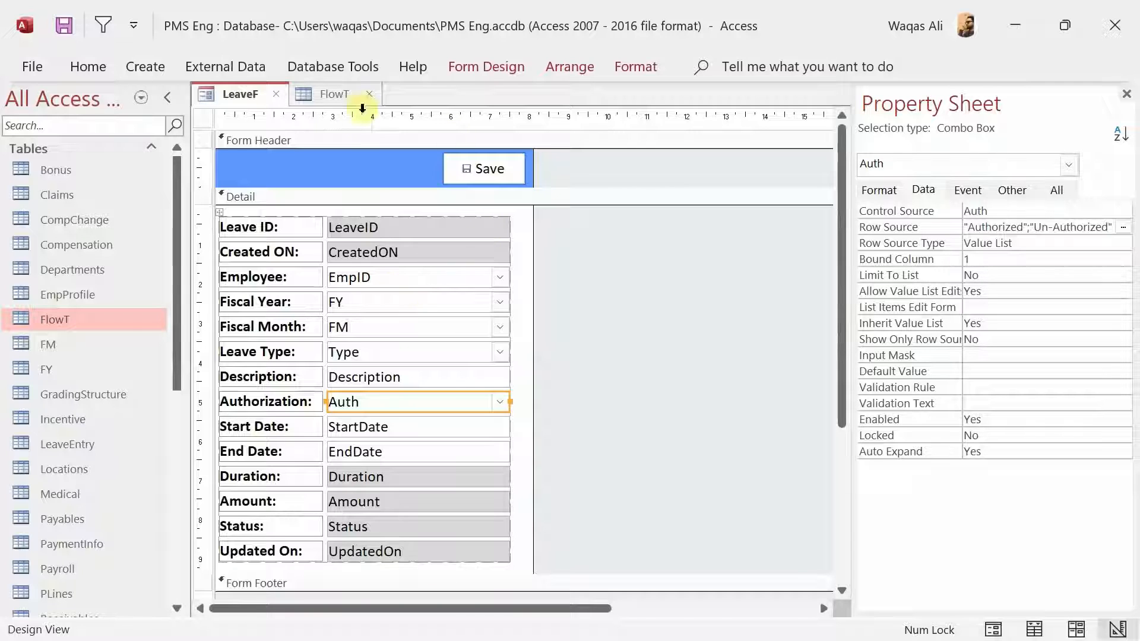
click(333, 94)
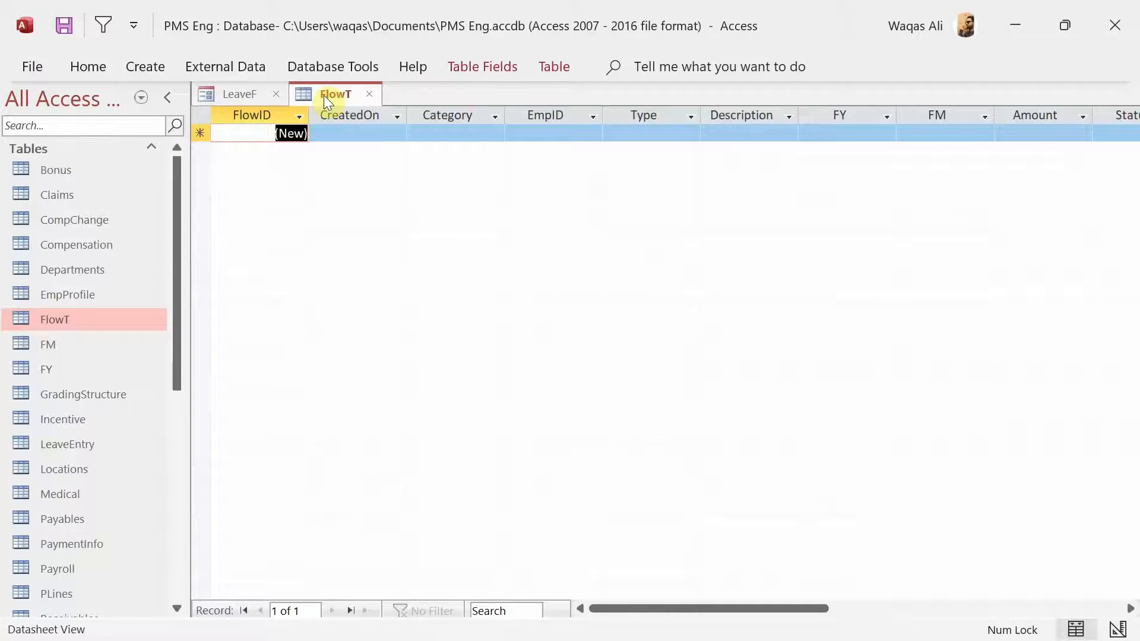
Return to the btnSave_Click code and declare Flow as a Recordset below On Error Resume Next, set off by blank lines
key(alt+F11)
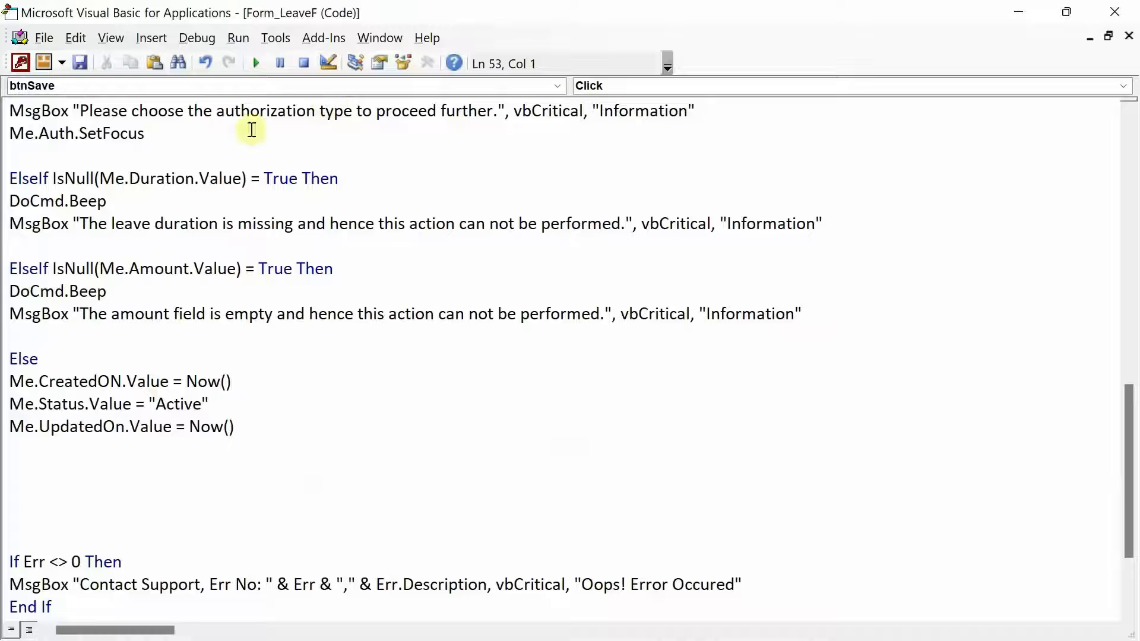
click(1132, 182)
click(1133, 181)
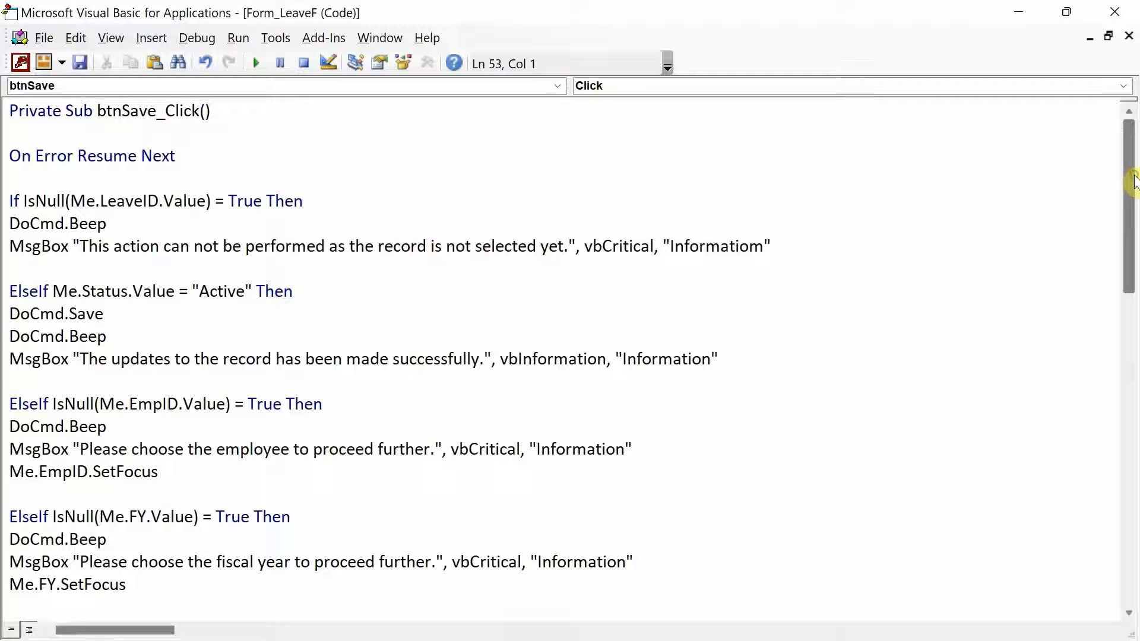
click(354, 173)
key(Return)
key(Return)
key(Up)
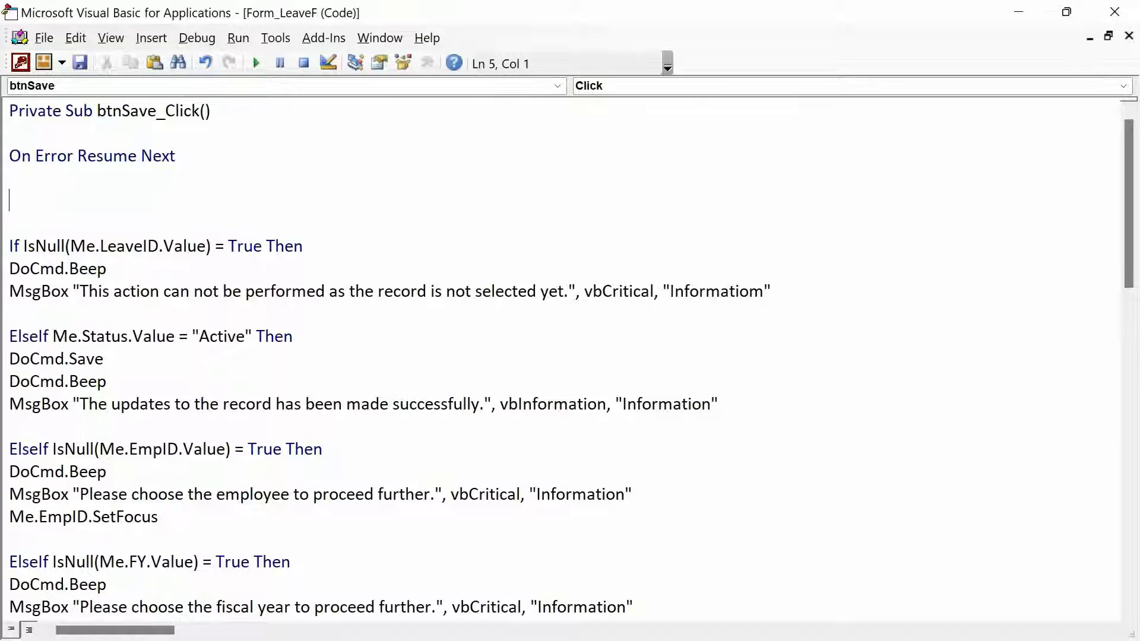
text(dim Flow as reco)
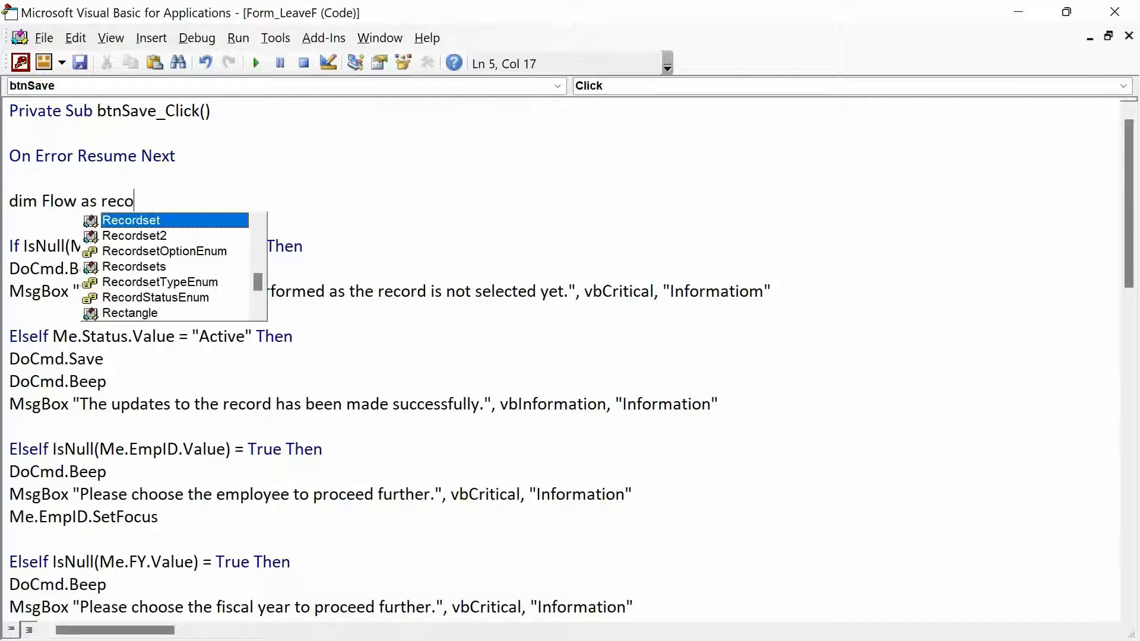
key(Tab)
Below the UpdatedOn assignment, after a blank line, write a Set statement assigning CurrentDb.OpenRecordset() to Flow
key(Down)
key(Up)
key(Down)
key(Down)
key(Down)
key(Down)
key(Down)
key(Down)
key(Down)
key(Down)
key(Down)
key(Down)
key(Down)
key(Down)
key(Down)
key(Down)
key(Down)
key(Down)
key(Down)
key(Down)
key(Down)
key(Down)
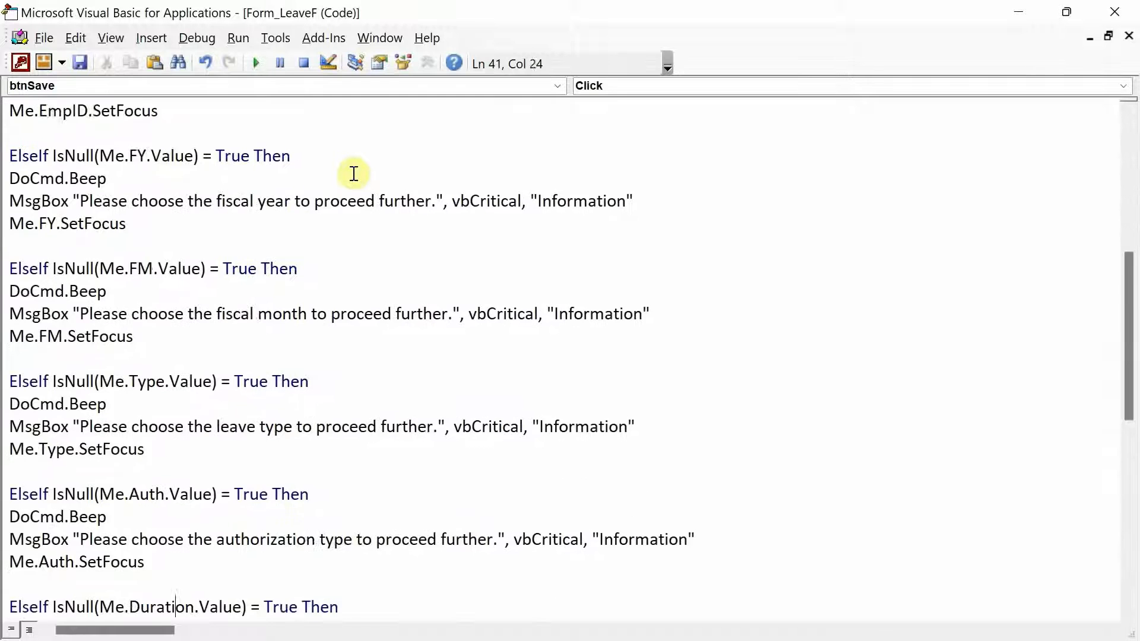
key(Down)
key(Down)
key(Down)
key(Down)
key(Down)
key(Down)
key(Down)
key(Down)
key(Down)
key(Down)
key(Down)
key(Down)
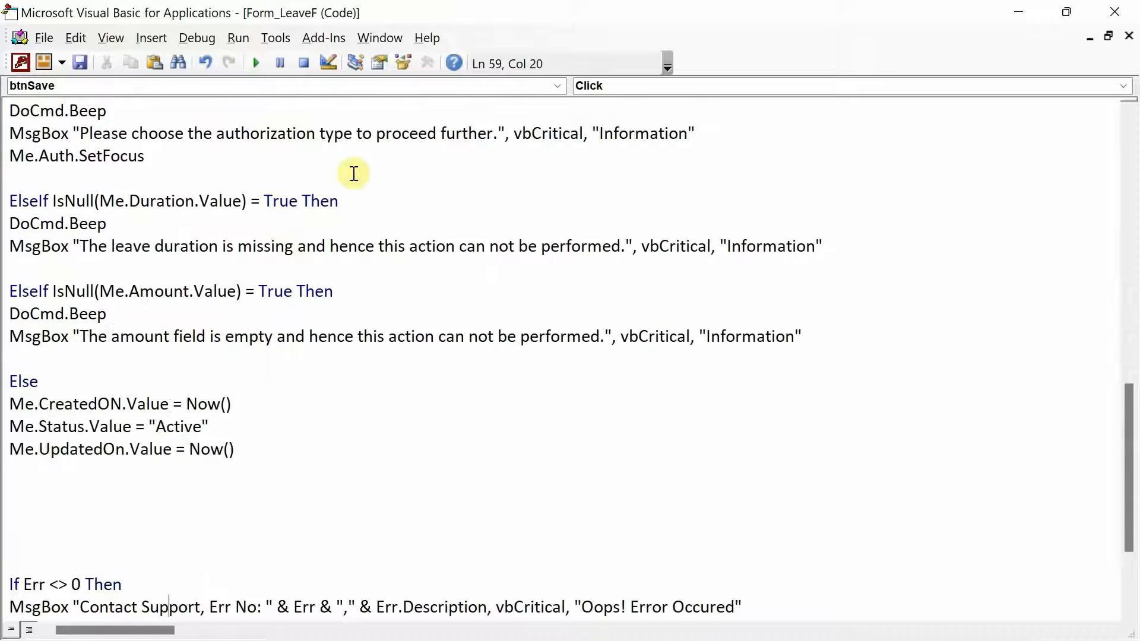
key(Up)
key(Up)
key(Up)
text(set flow = cu)
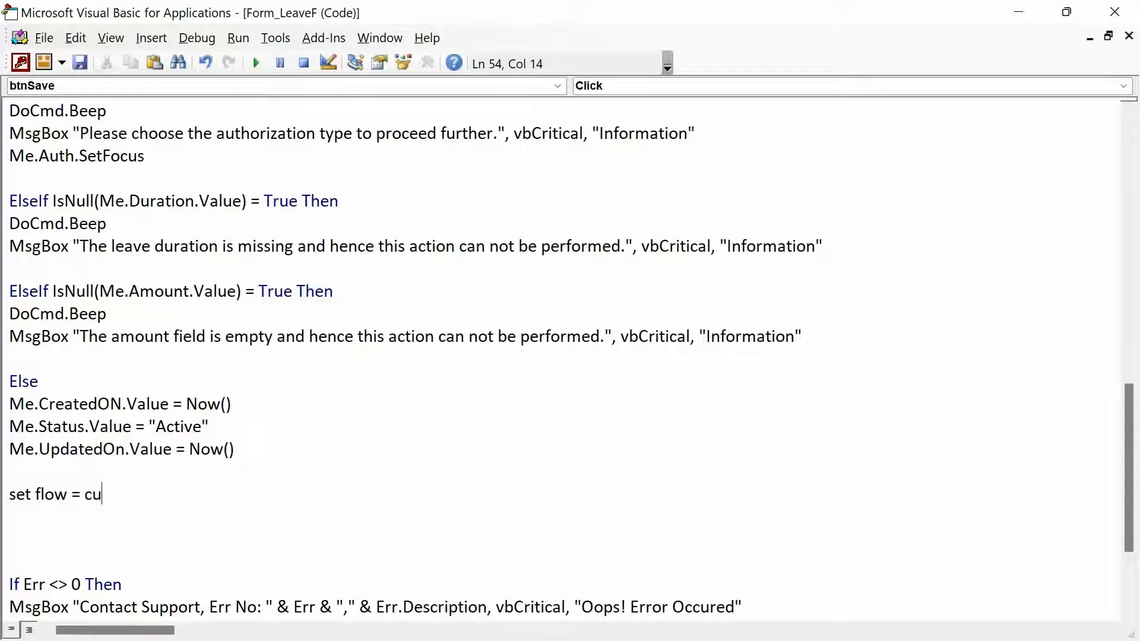
text(rrentdb.open)
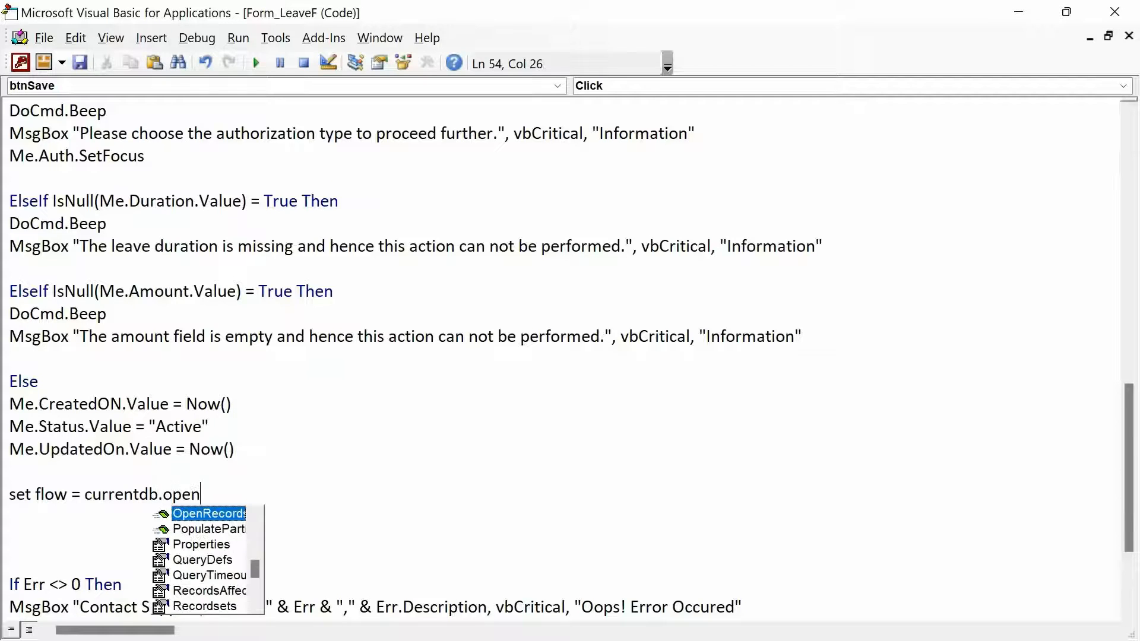
key(Tab)
text(())
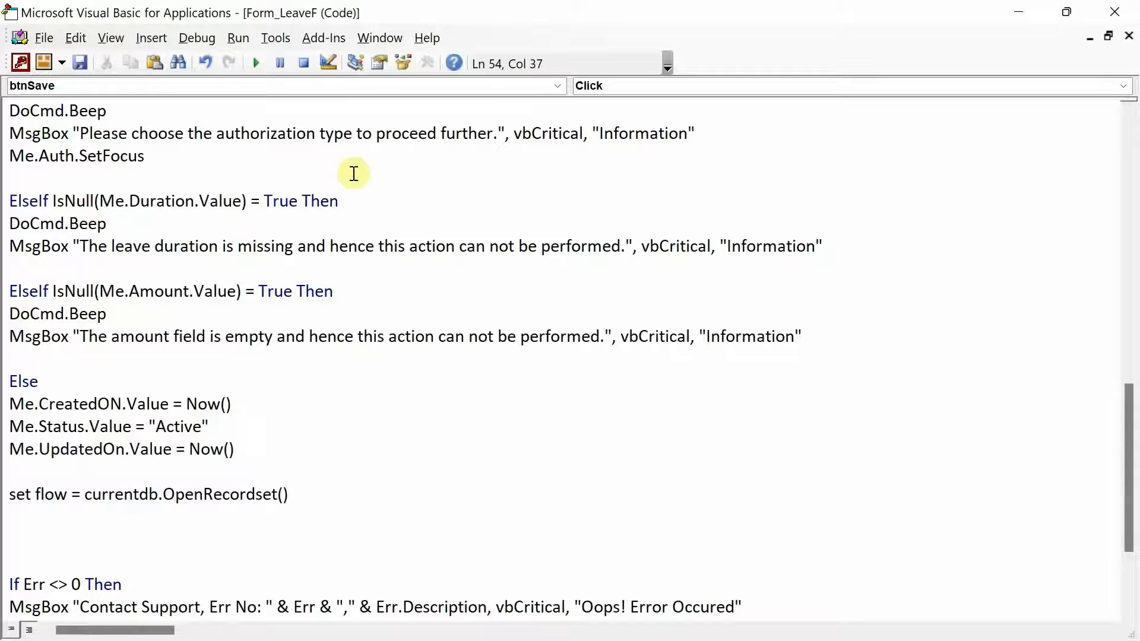
Pass "FlowT" as the table name to OpenRecordset and end the statement line
key(Left)
text("")
key(Left)
key(alt+F11)
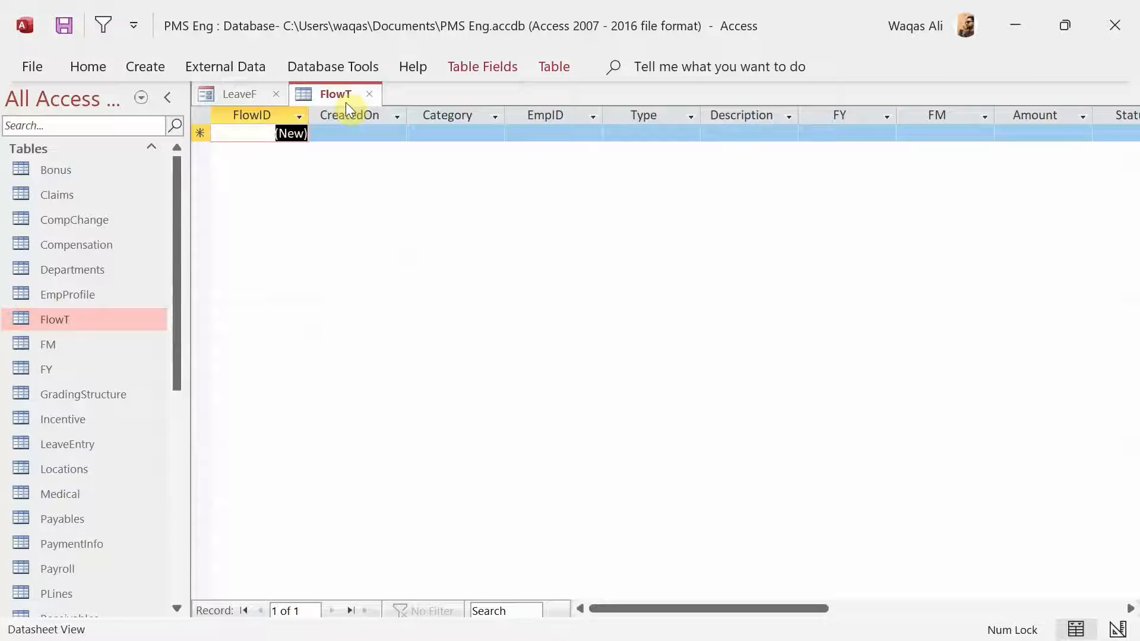
key(alt+F11)
text(FlowT)
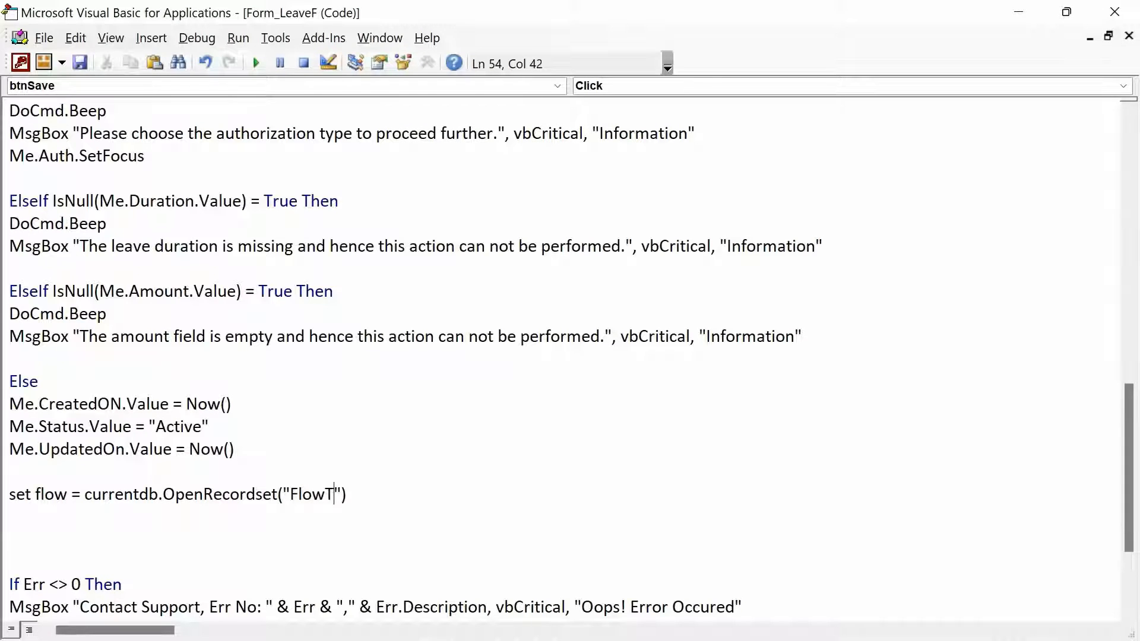
key(End)
key(Return)
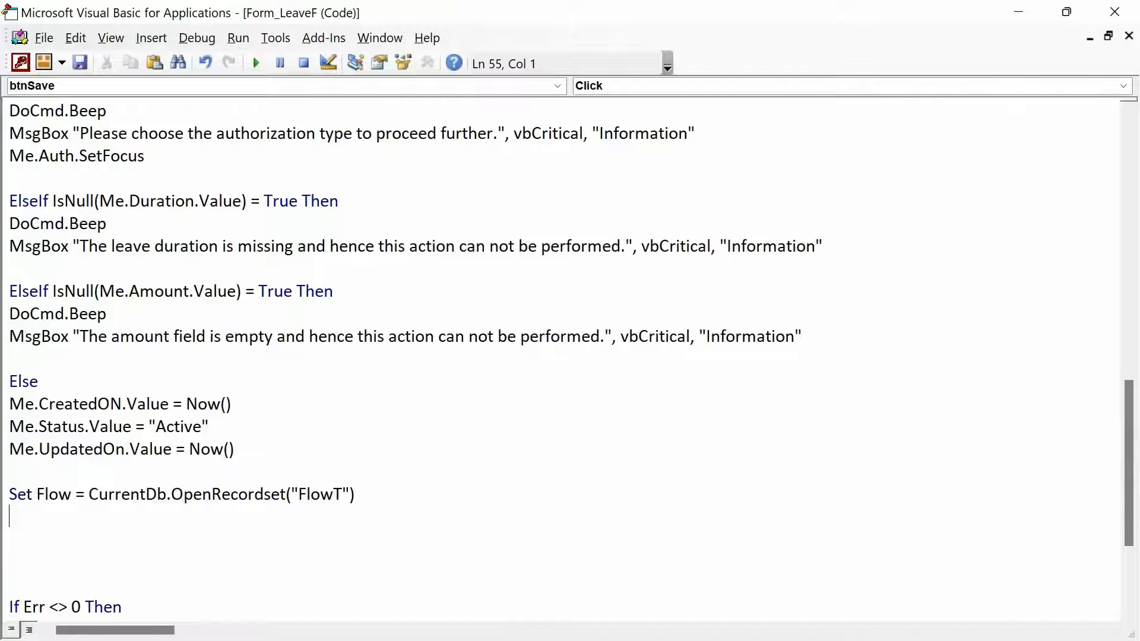
Below the Set Flow statement, after a blank line, write an indented If Me.Auth.Value = "Un-Authorized" Then line, checking the option's spelling on LeaveF
key(Return)
key(Tab)
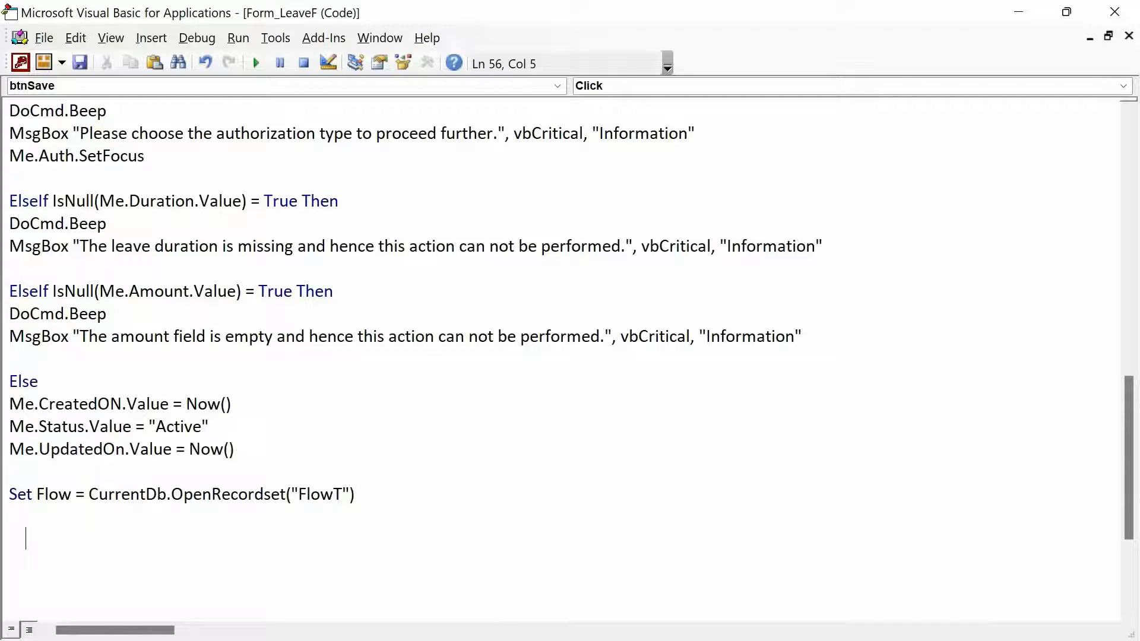
key(alt+F11)
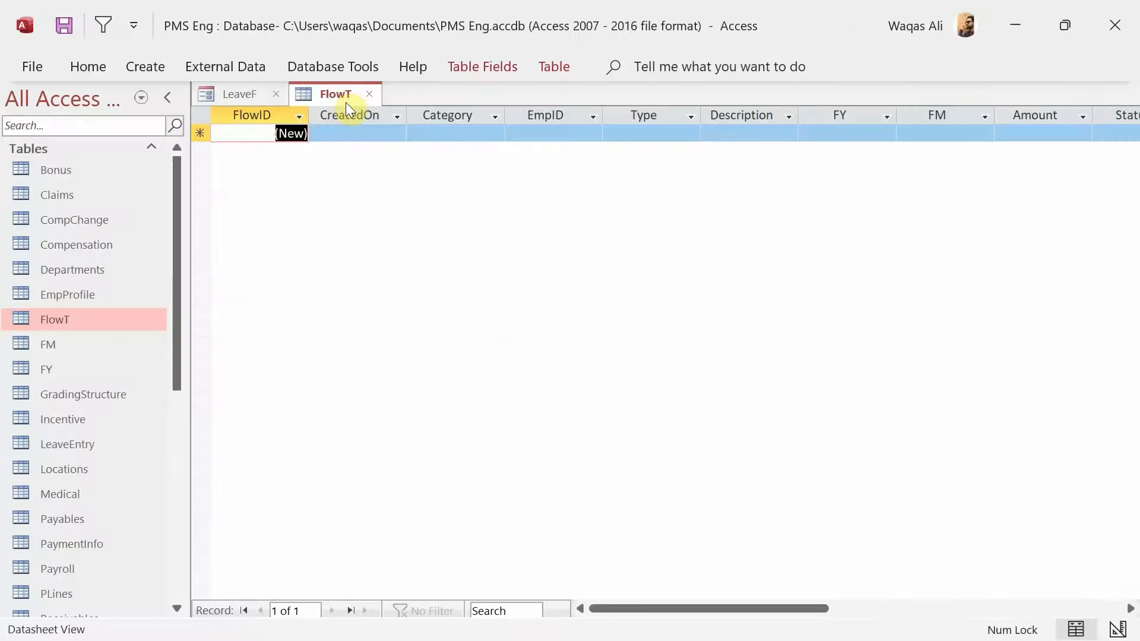
click(246, 93)
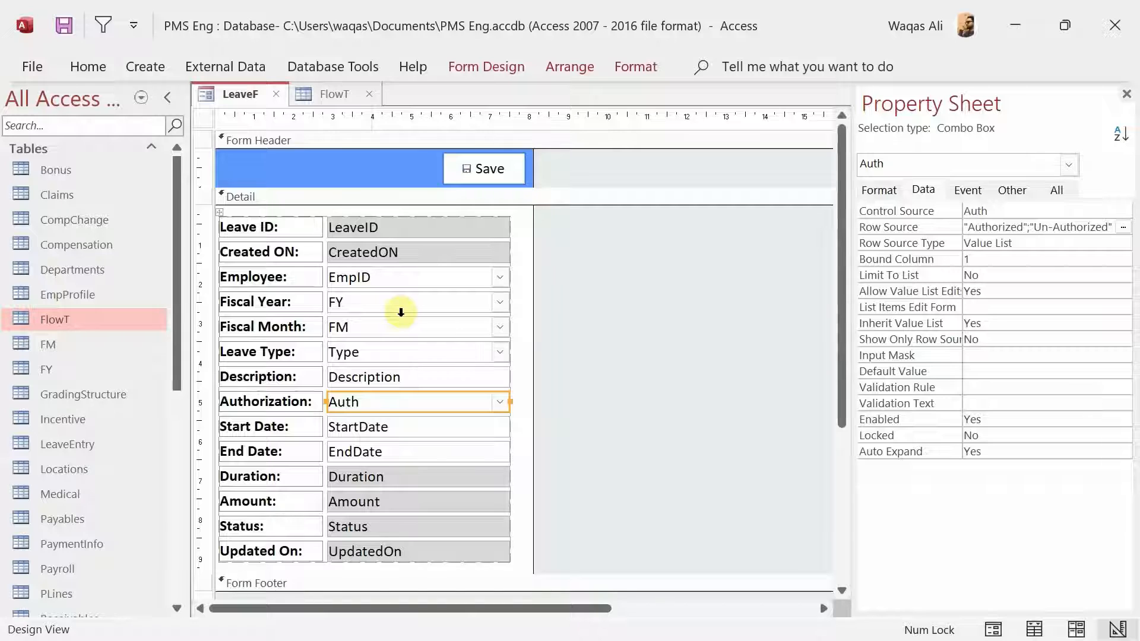
key(alt+F11)
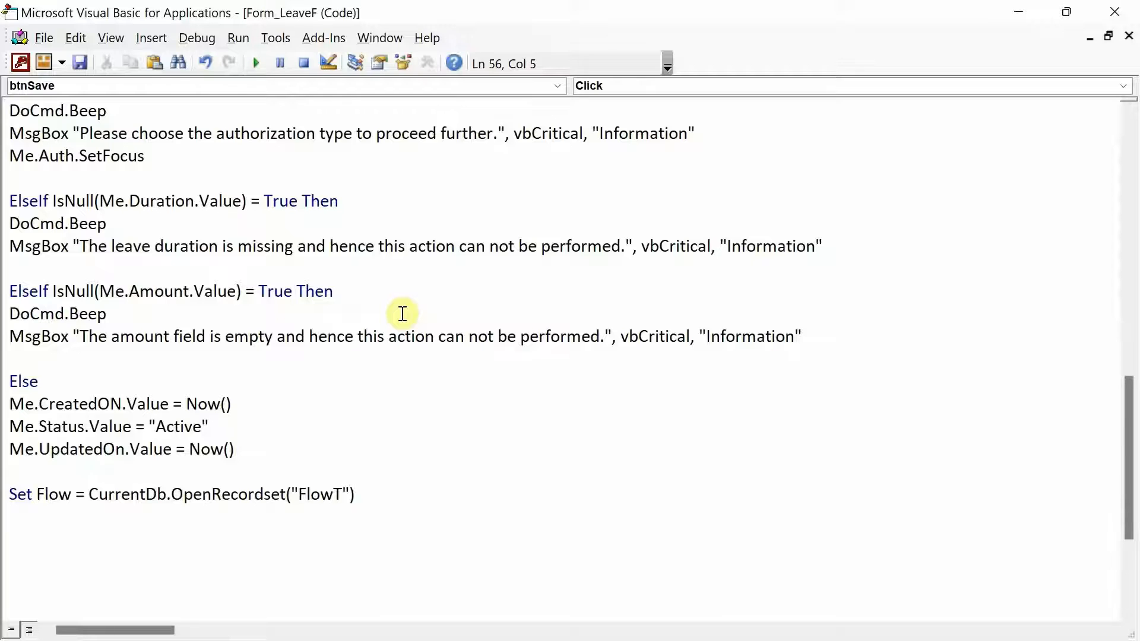
text(if me.aut)
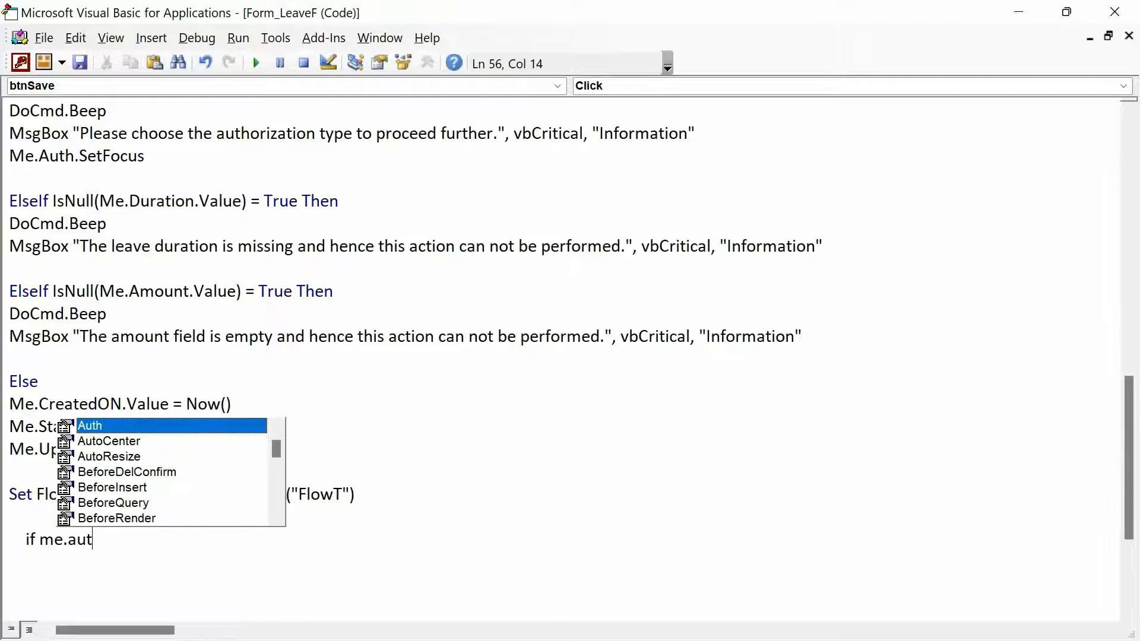
text(h.Value = "")
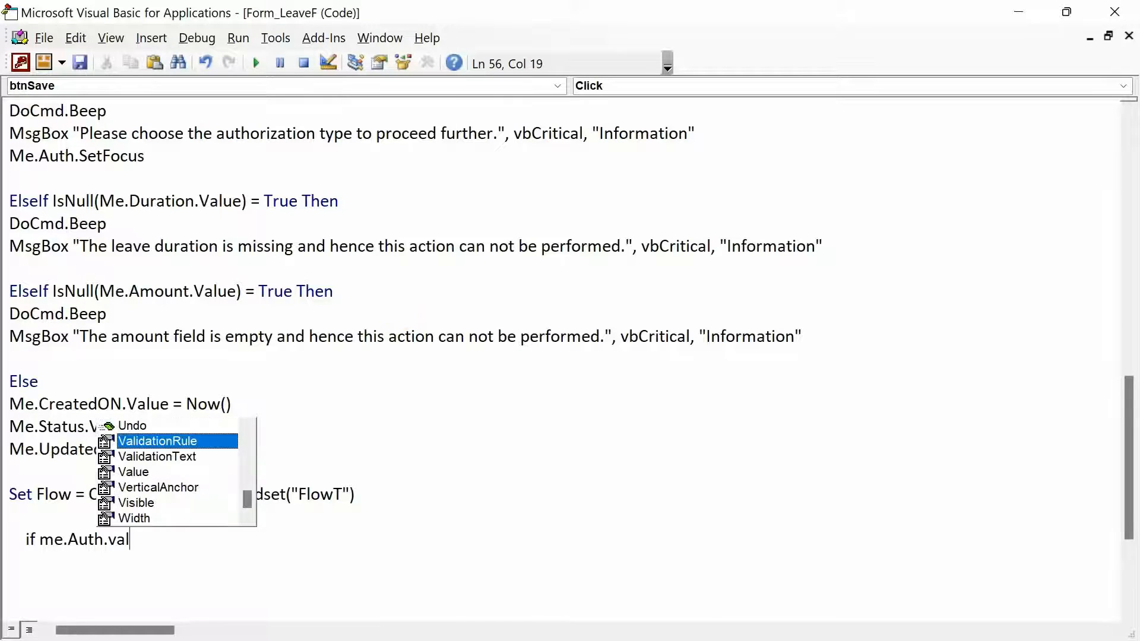
key(Left)
text(Un-Authorized)
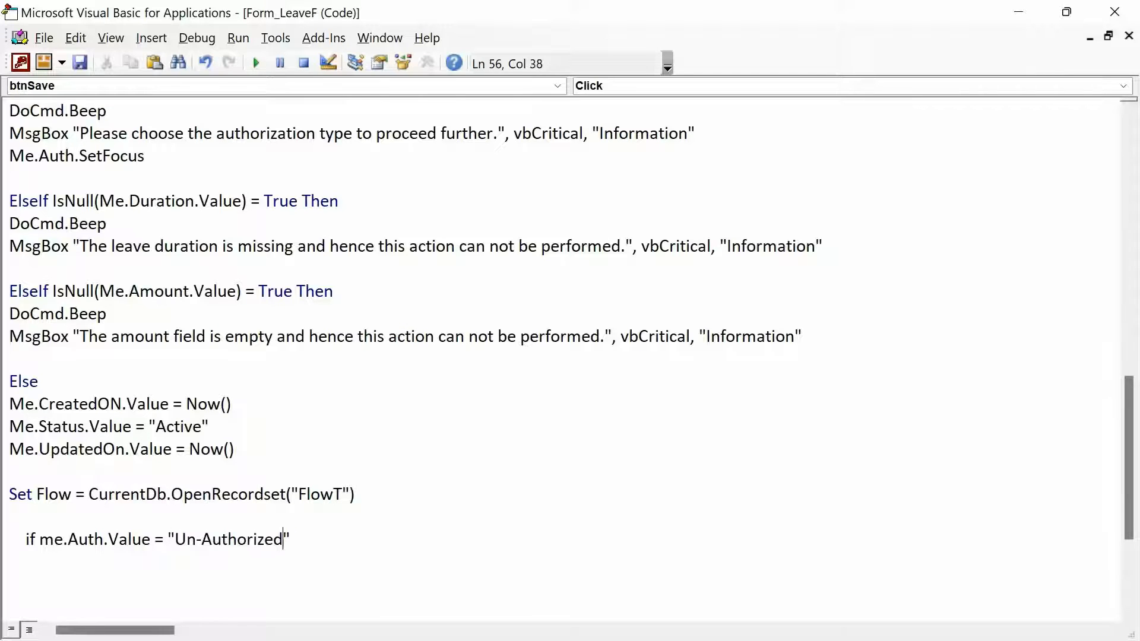
key(Right)
text(then)
key(Return)
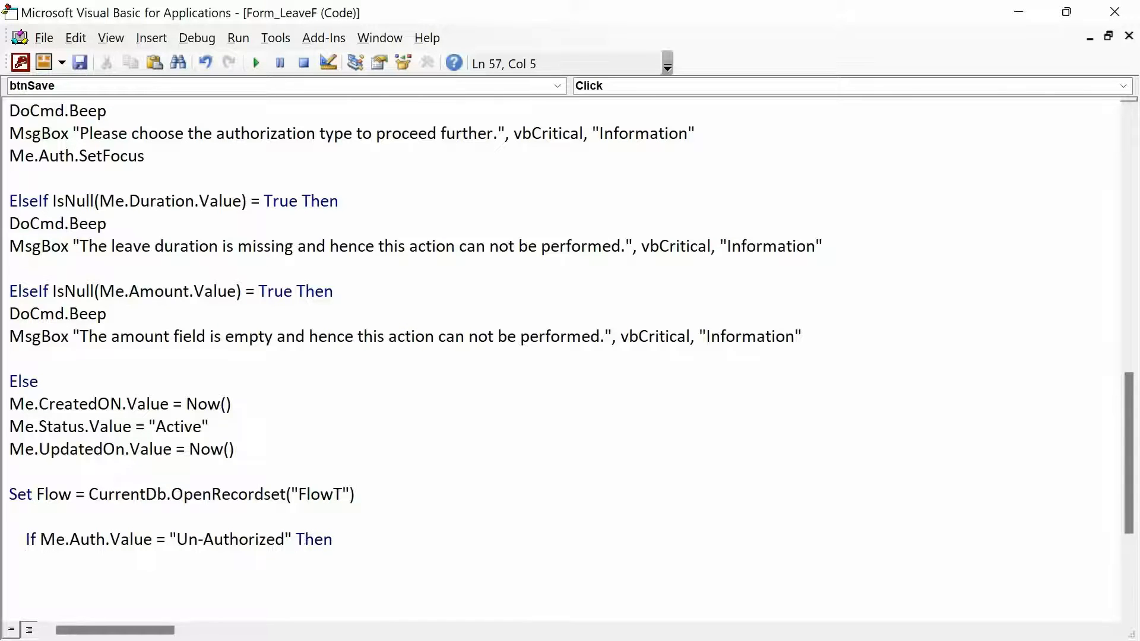
Inside the Un-Authorized If block, add a Flow.AddNew statement
text(flow.)
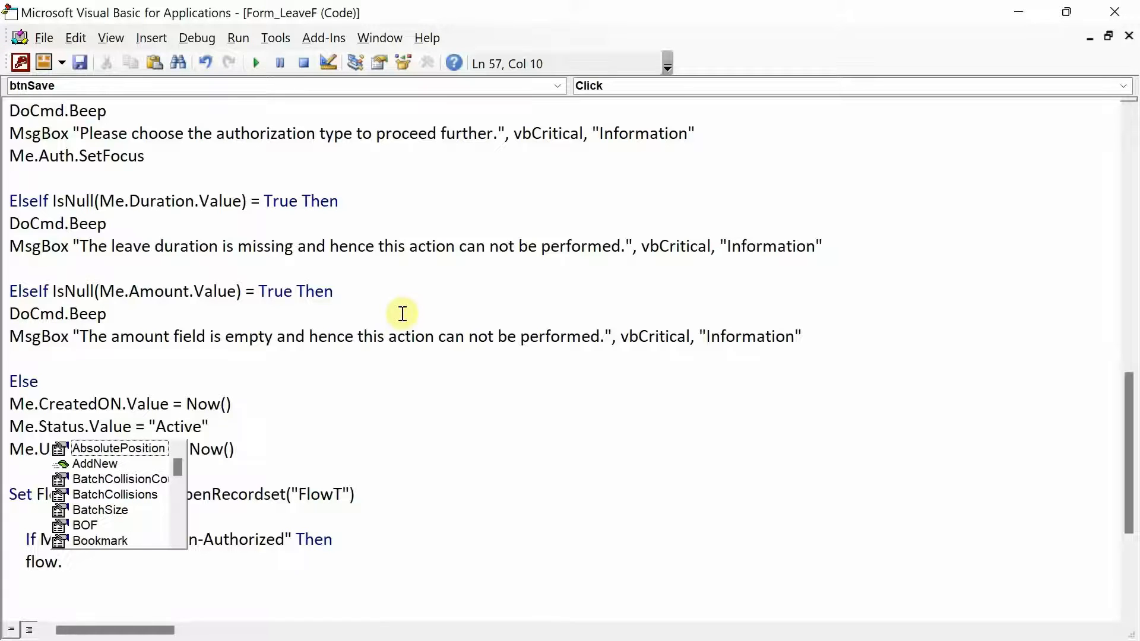
text(add)
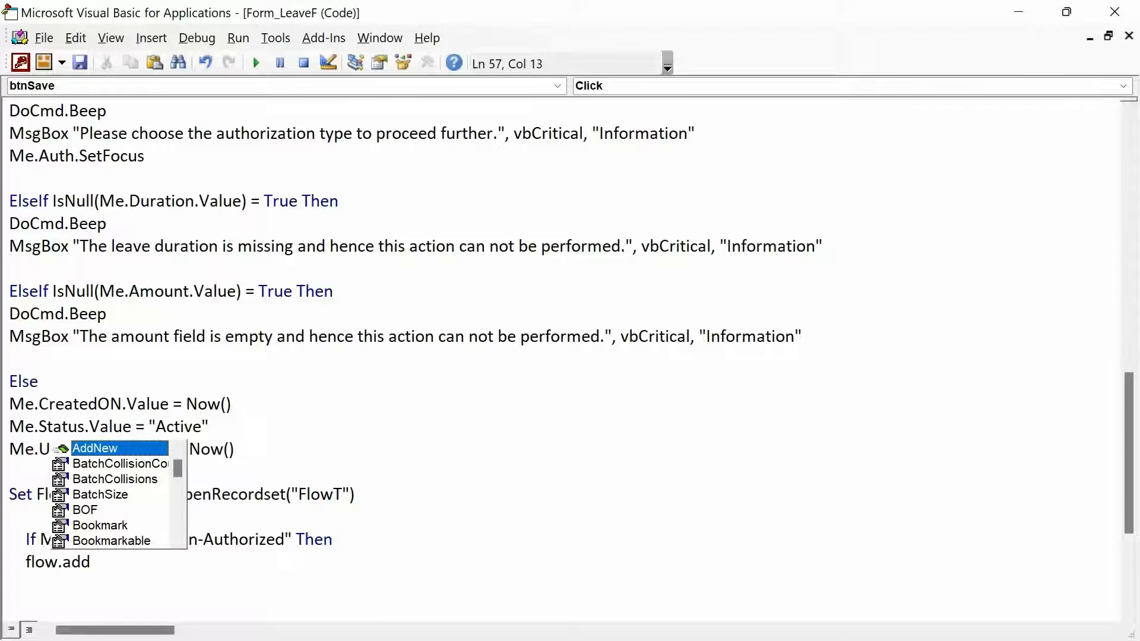
key(Tab)
key(Return)
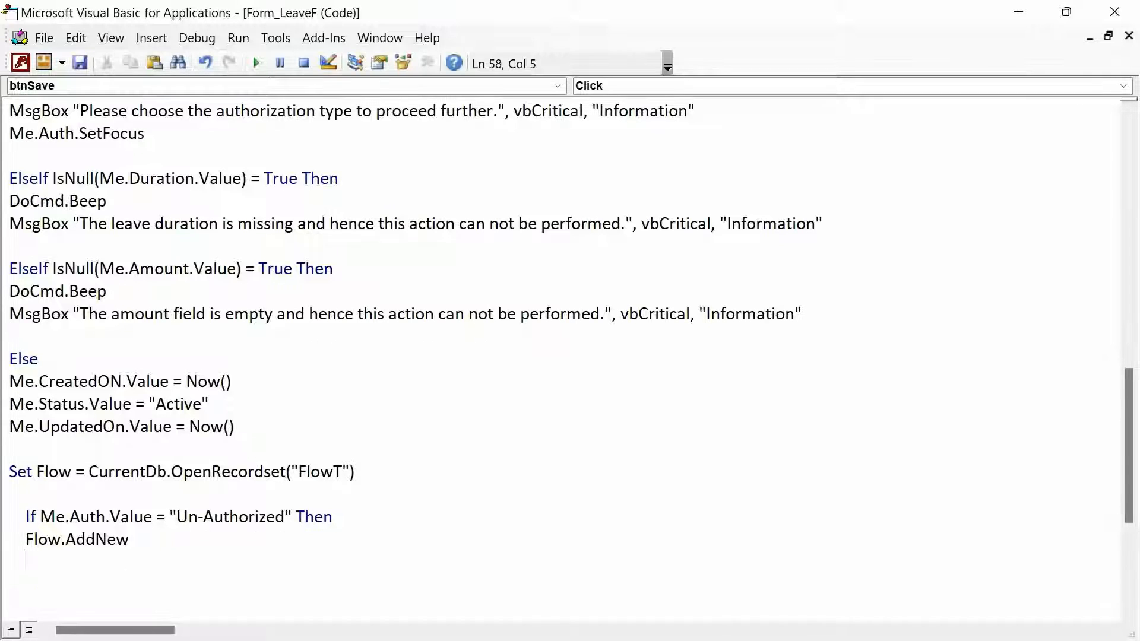
Check the first fields of the FlowT table and assign Now() to Flow!CreatedON below the AddNew line
key(alt+F11)
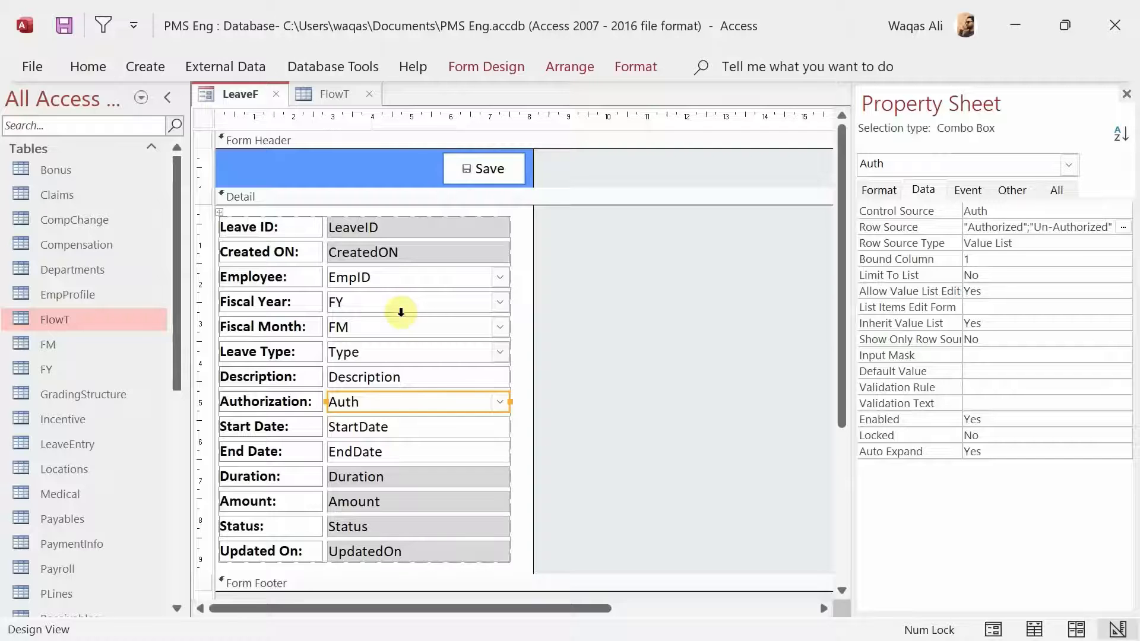
click(320, 100)
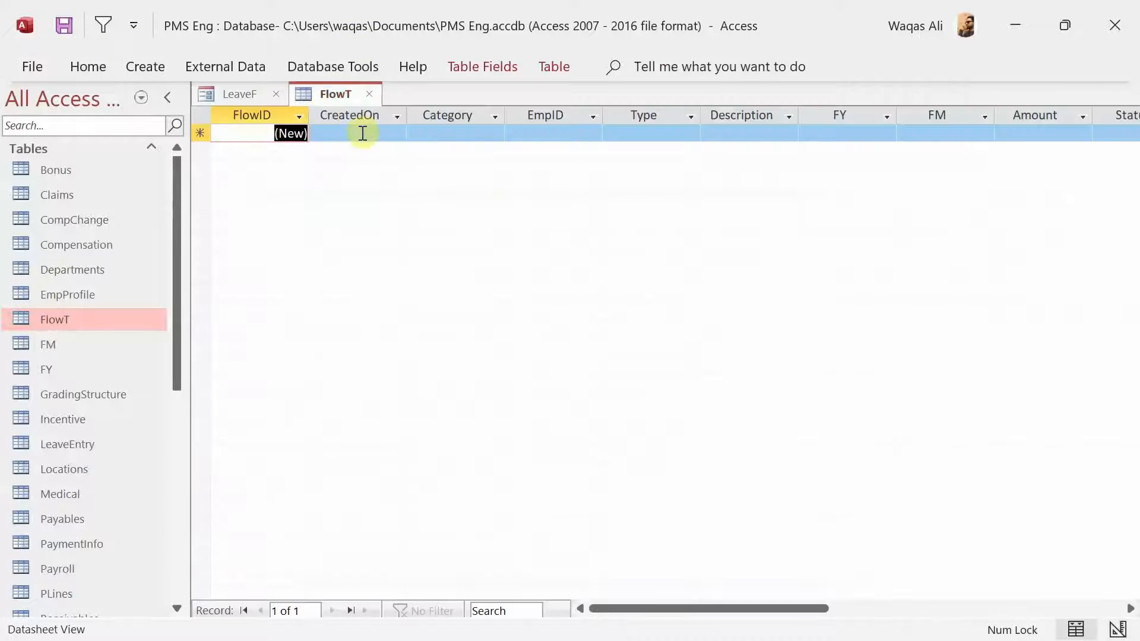
mouse_move(360, 118)
mouse_down()
mouse_move(504, 117)
mouse_move(377, 121)
mouse_move(499, 130)
mouse_move(351, 129)
mouse_up()
key(alt+Tab)
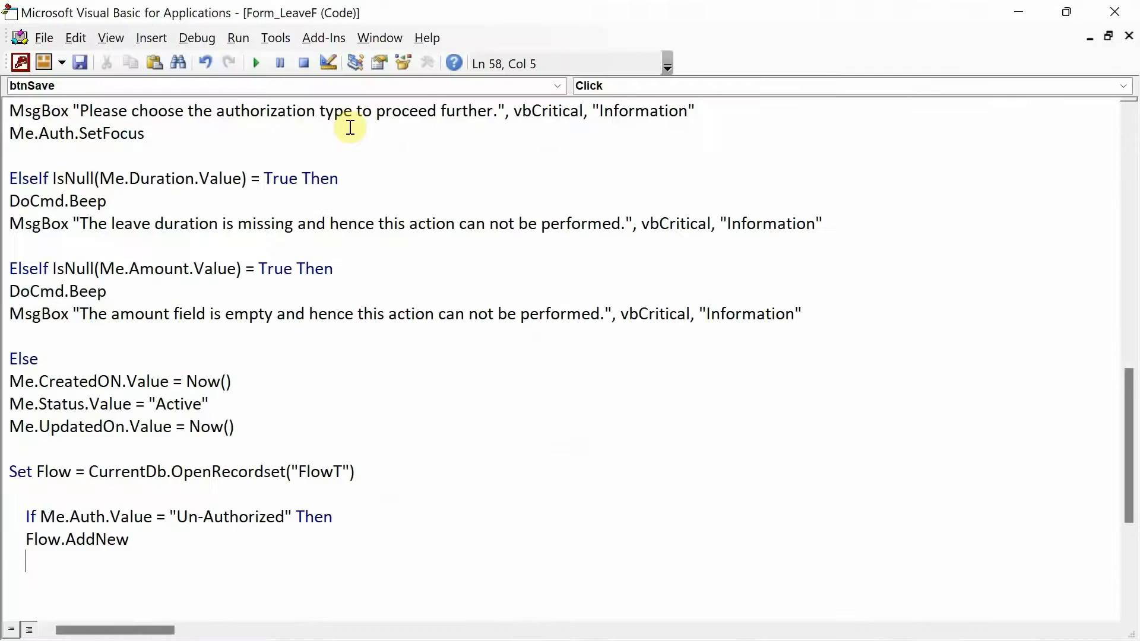
text(flow!crea)
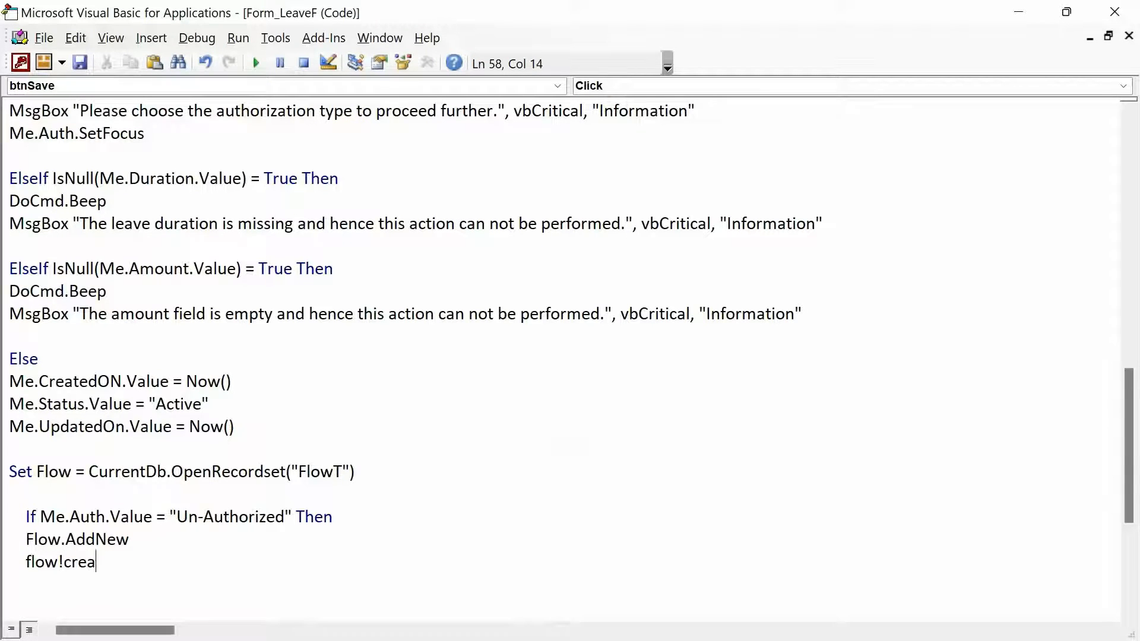
text(tedon = now())
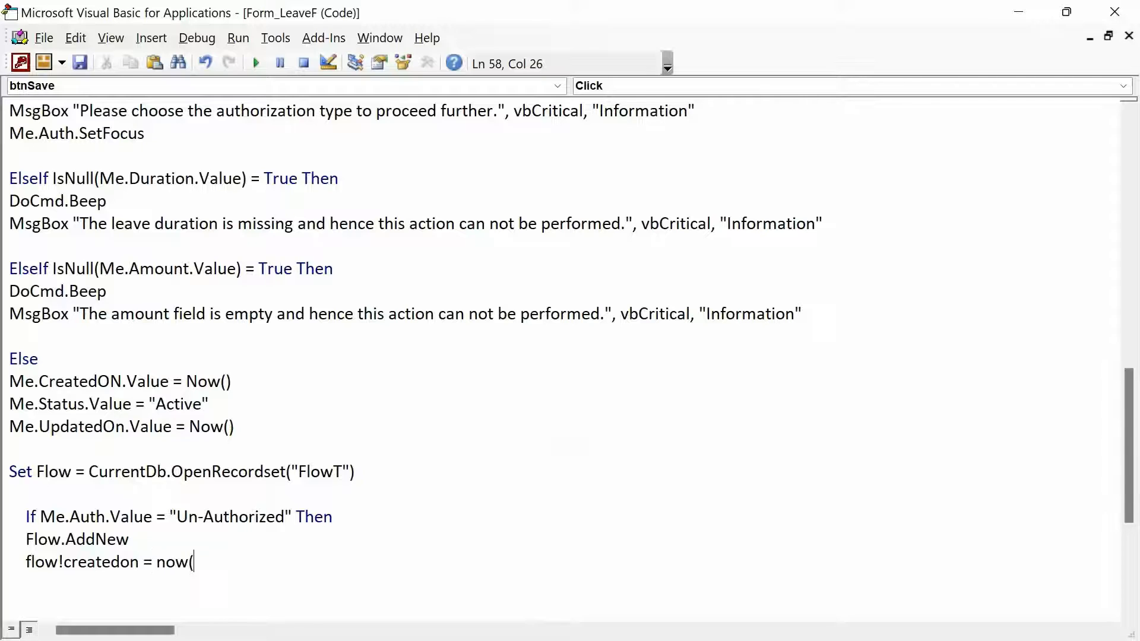
key(Return)
Assign "Deduction" to Flow!Category on the following line, checking the Category field's description in FlowT
text(flow!)
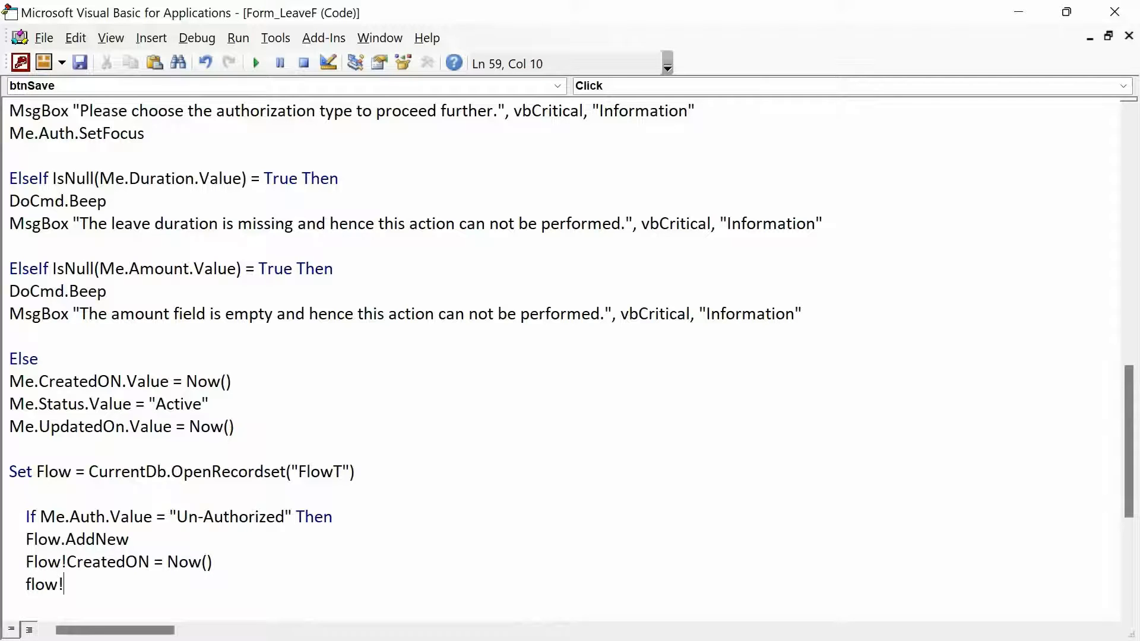
text(Category =)
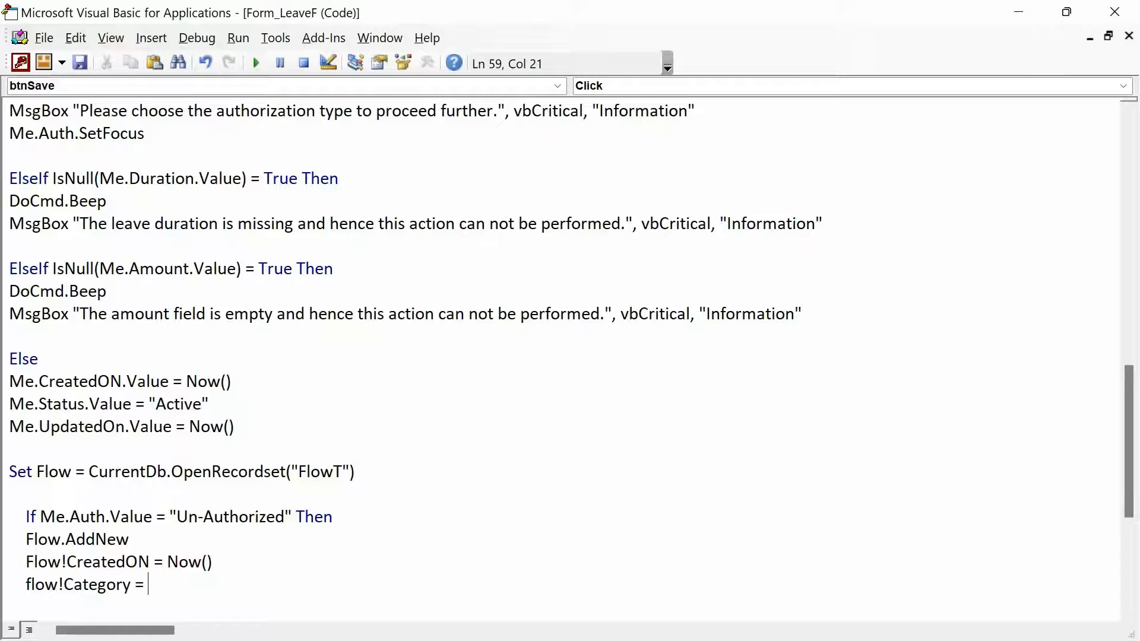
key(alt+Tab)
key(Tab)
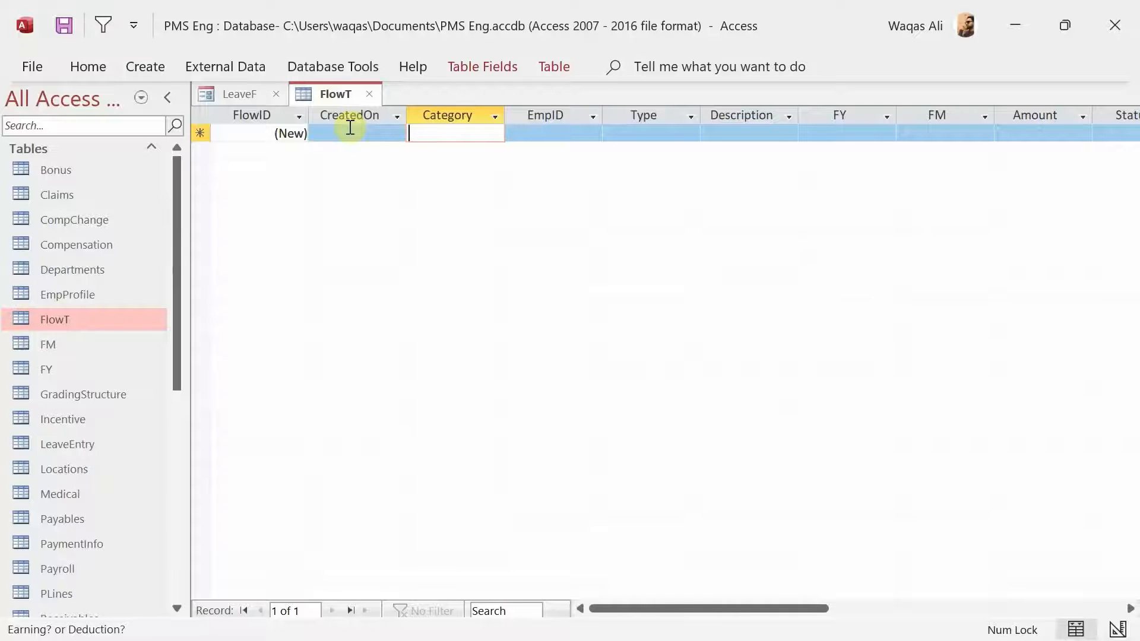
key(alt+Tab)
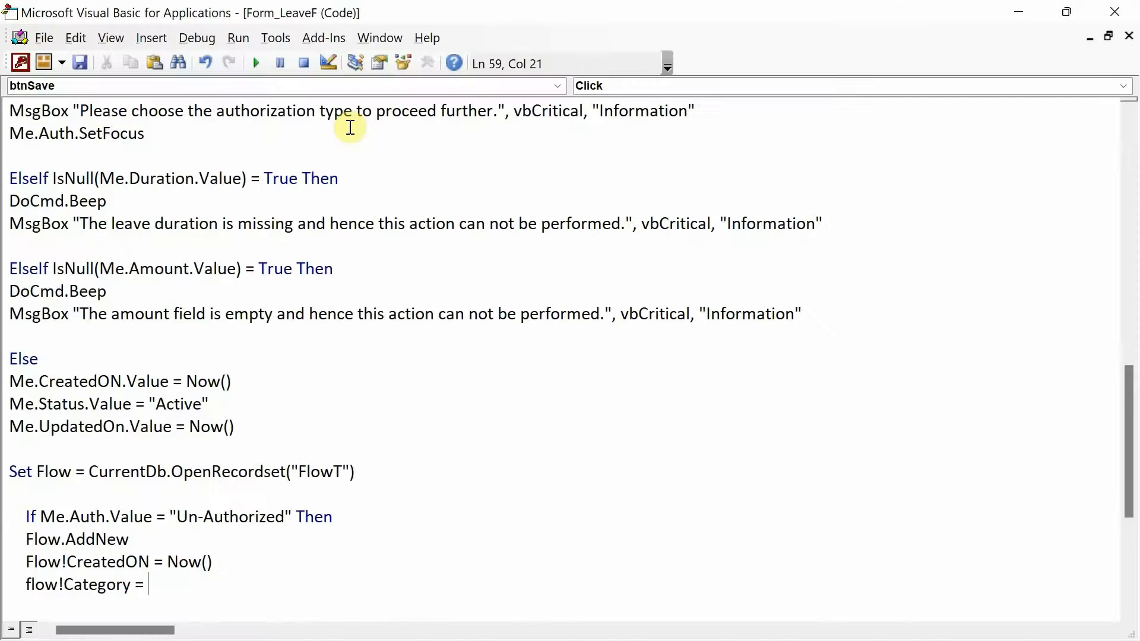
text("")
key(Left)
text(Deduction)
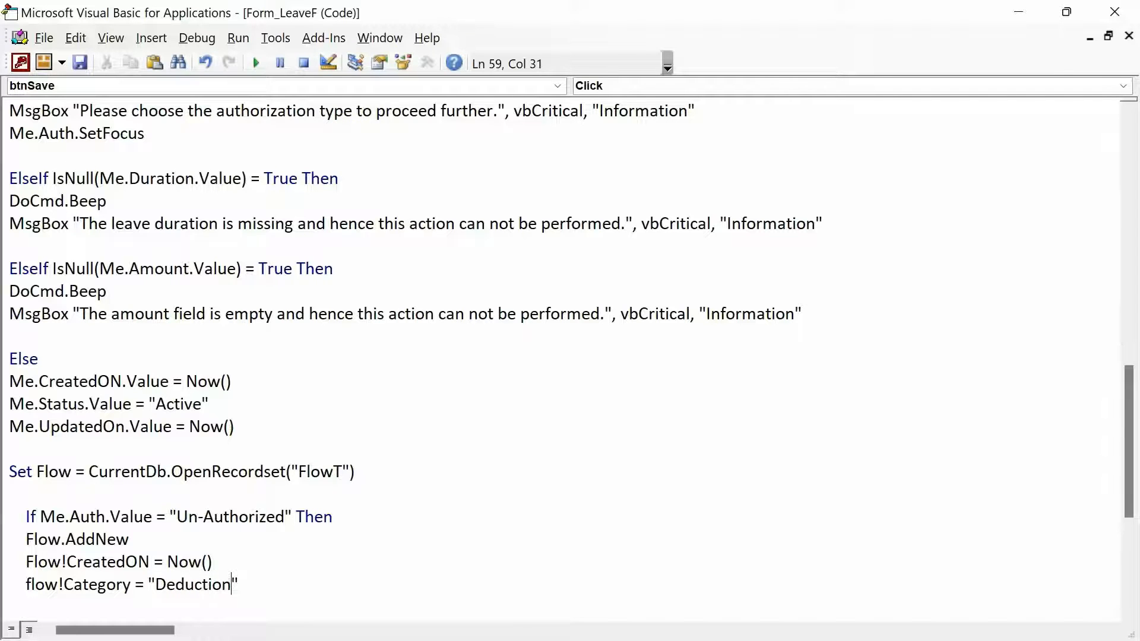
key(End)
key(Return)
Check the FlowT field after Category and set Flow!EmpID to Me.EmpID.Column(0) in the code
key(alt+Tab)
key(Tab)
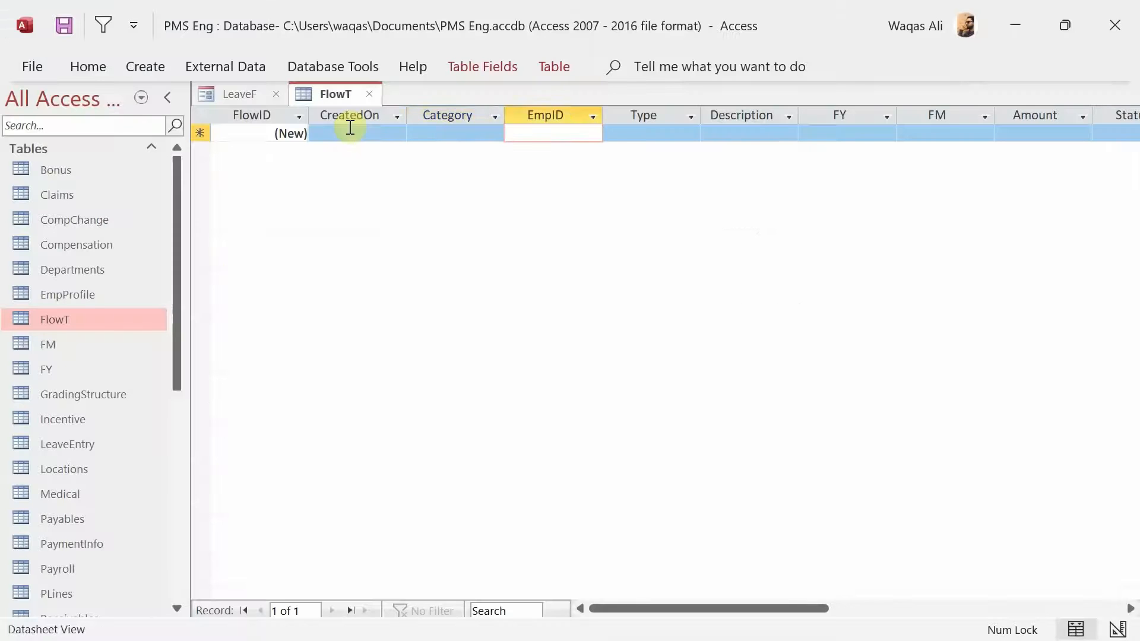
key(alt+Tab)
text(flow)
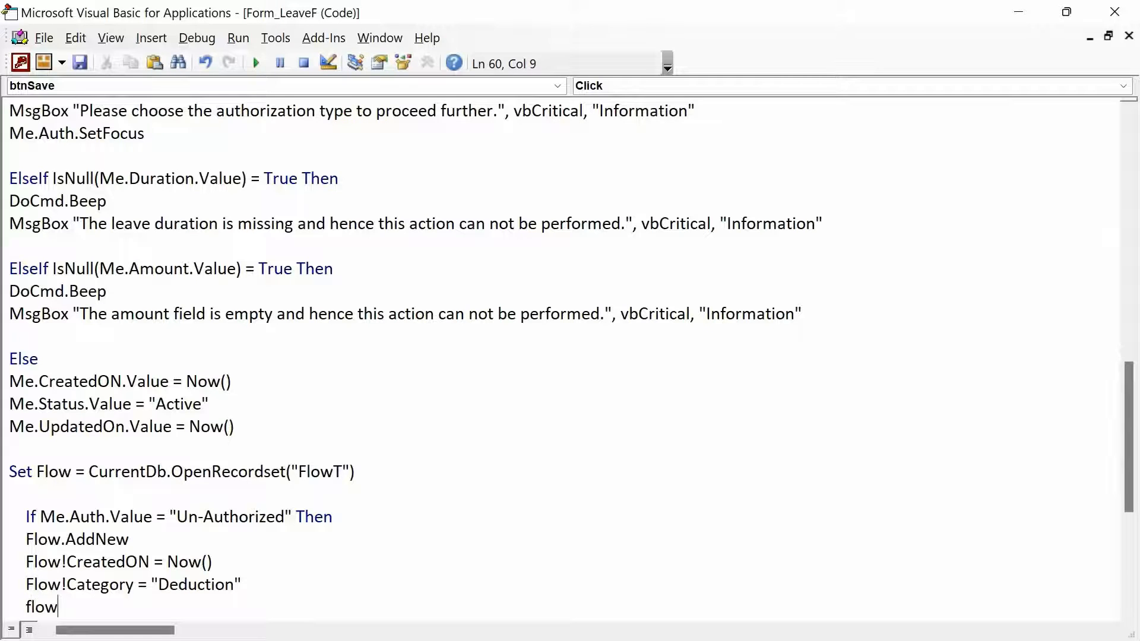
text(!empid = me.emp)
key(Tab)
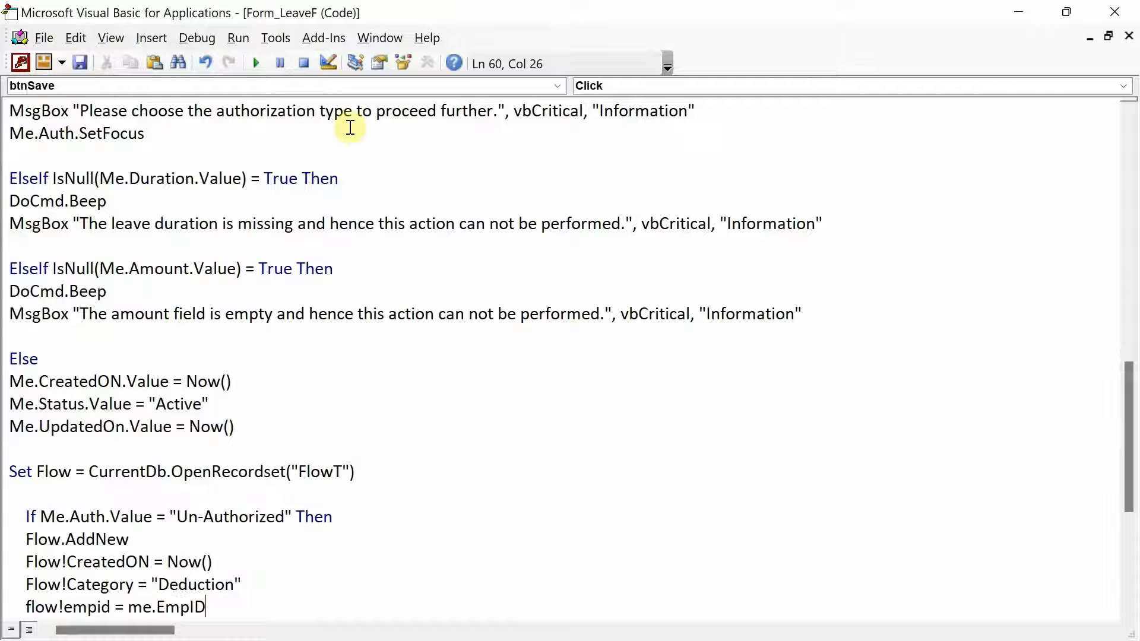
text(.c)
key(Tab)
text(()
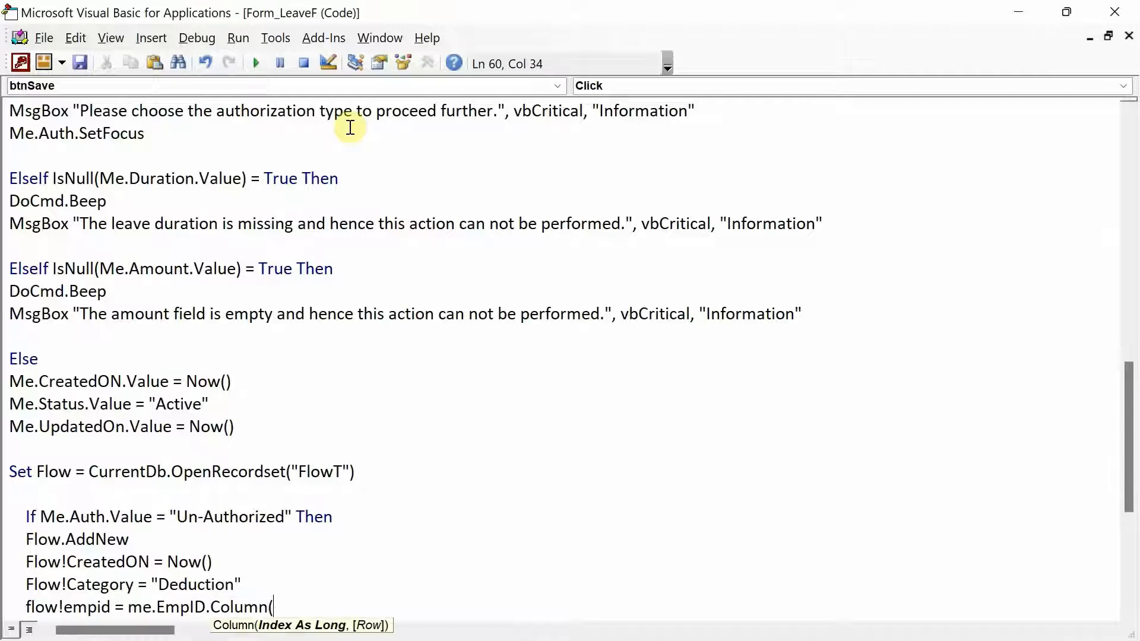
text(0))
Check the Type field's description in FlowT and assign "Leave Entry" to Flow!Type on a new code line
key(alt+F11)
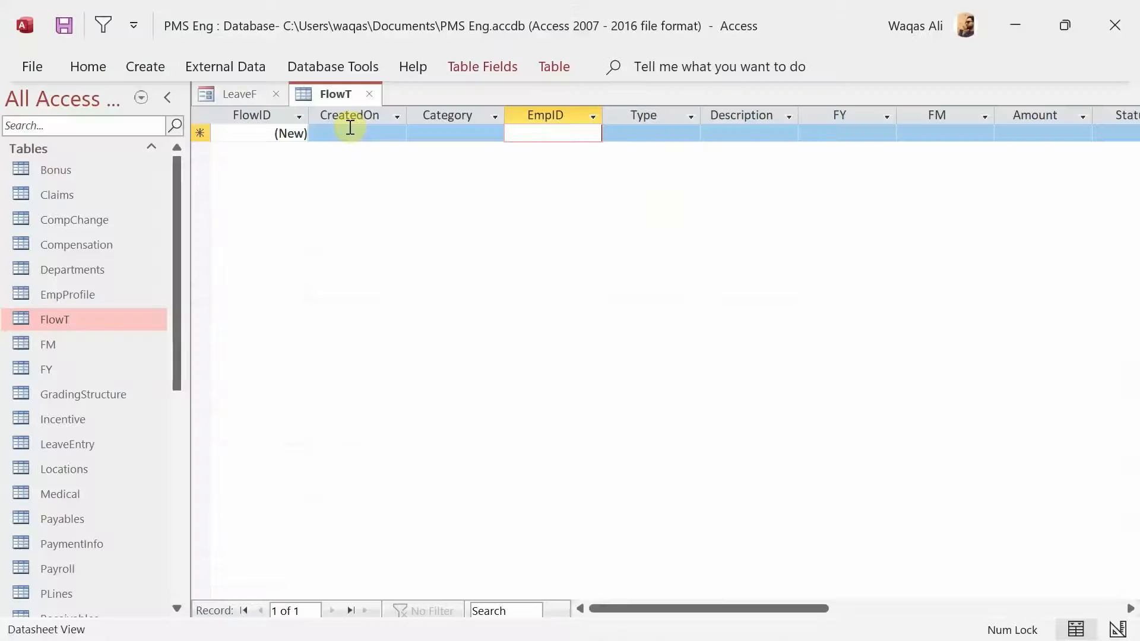
key(Tab)
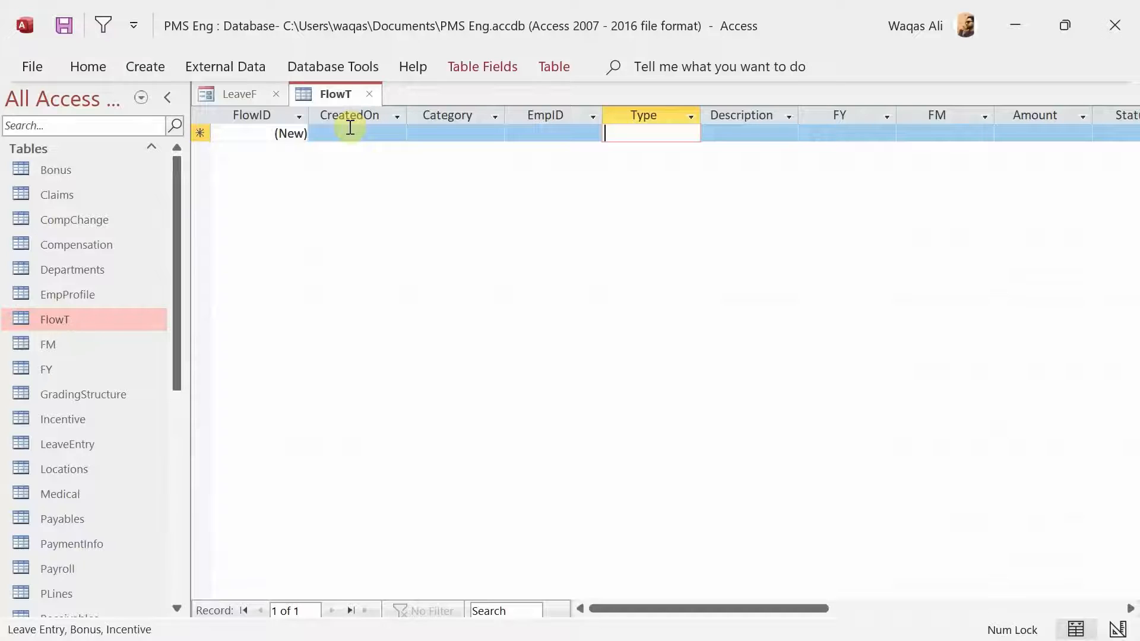
key(alt+F11)
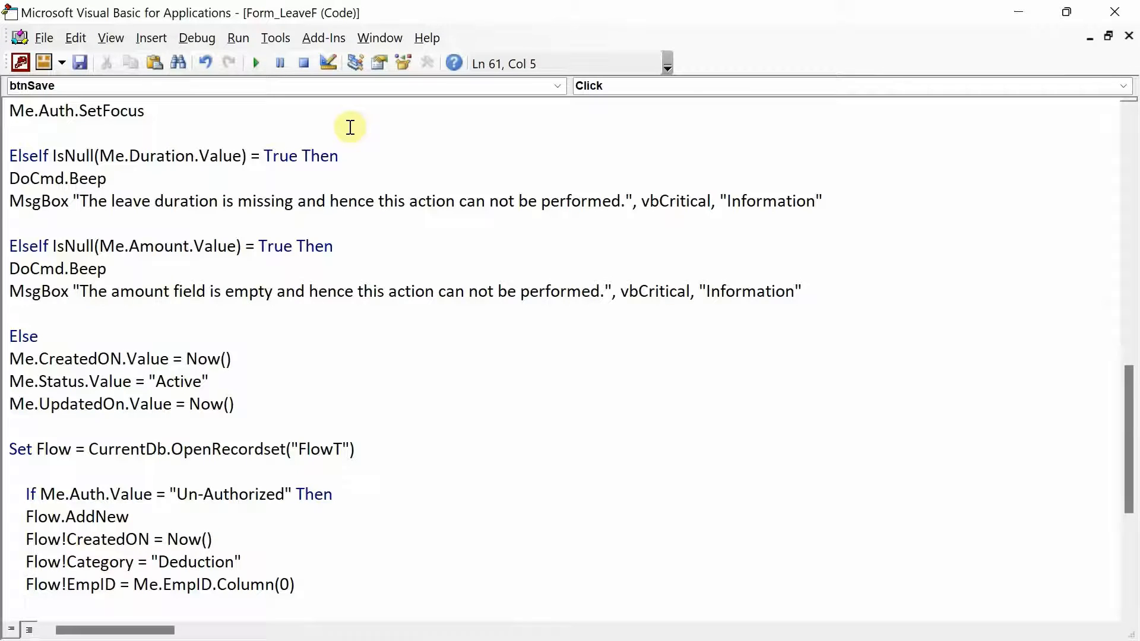
text(flow!type =)
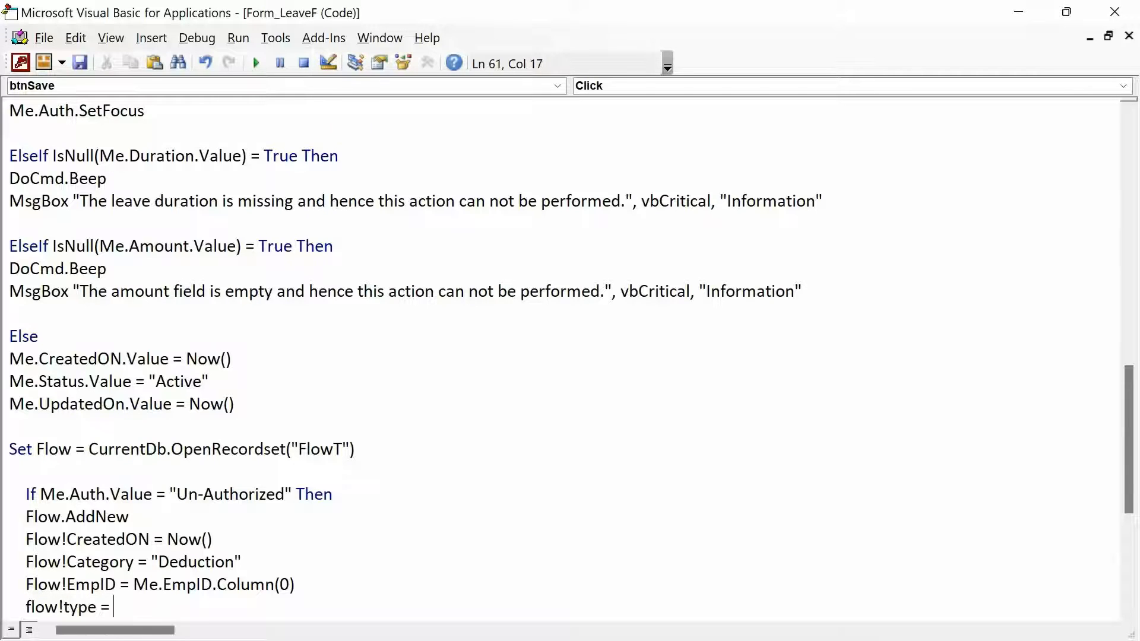
key(alt+F11)
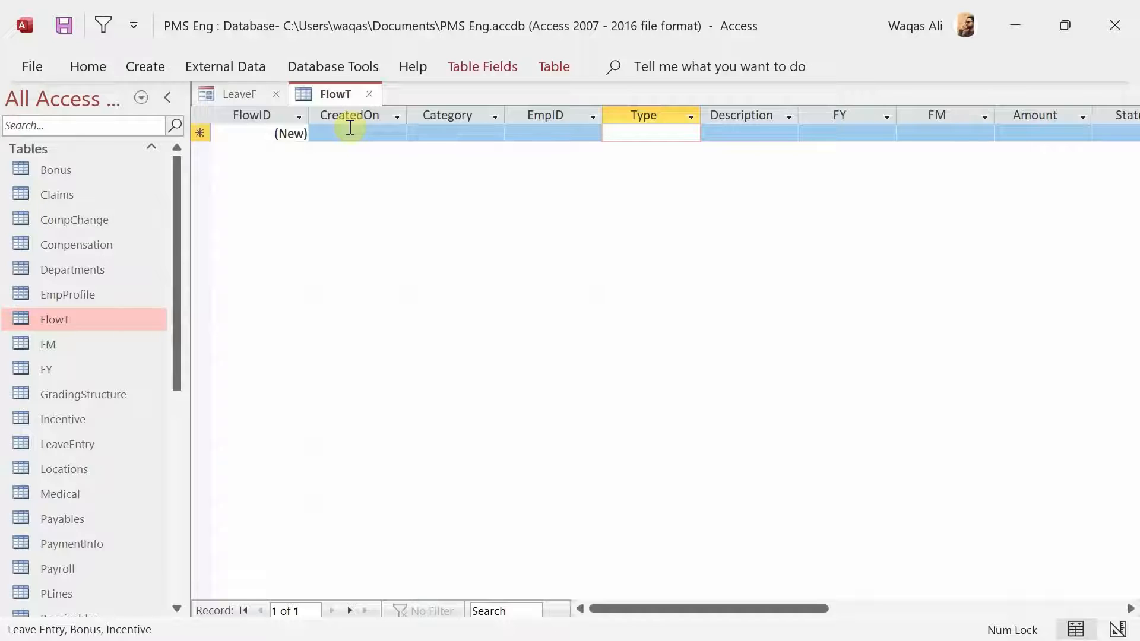
key(alt+Tab)
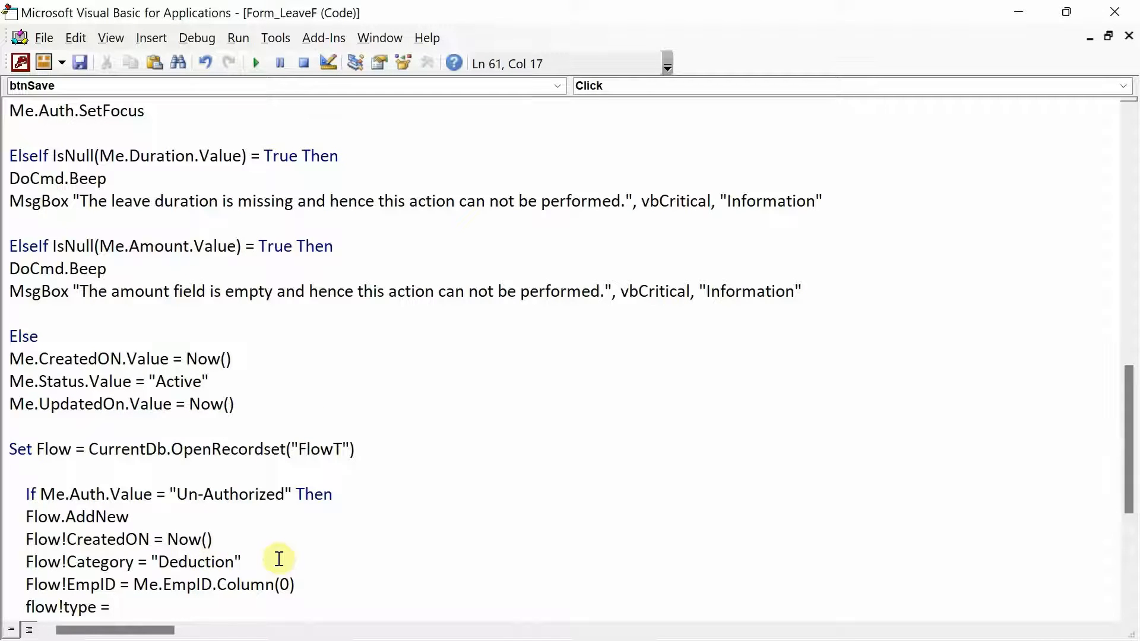
key(alt+Tab)
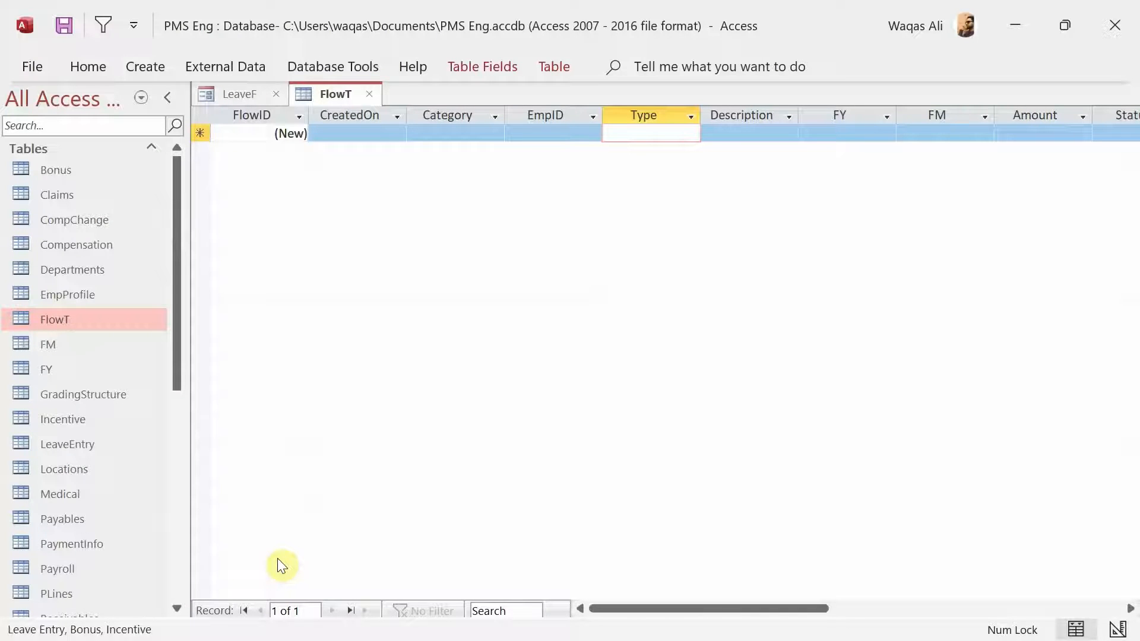
key(alt+Tab)
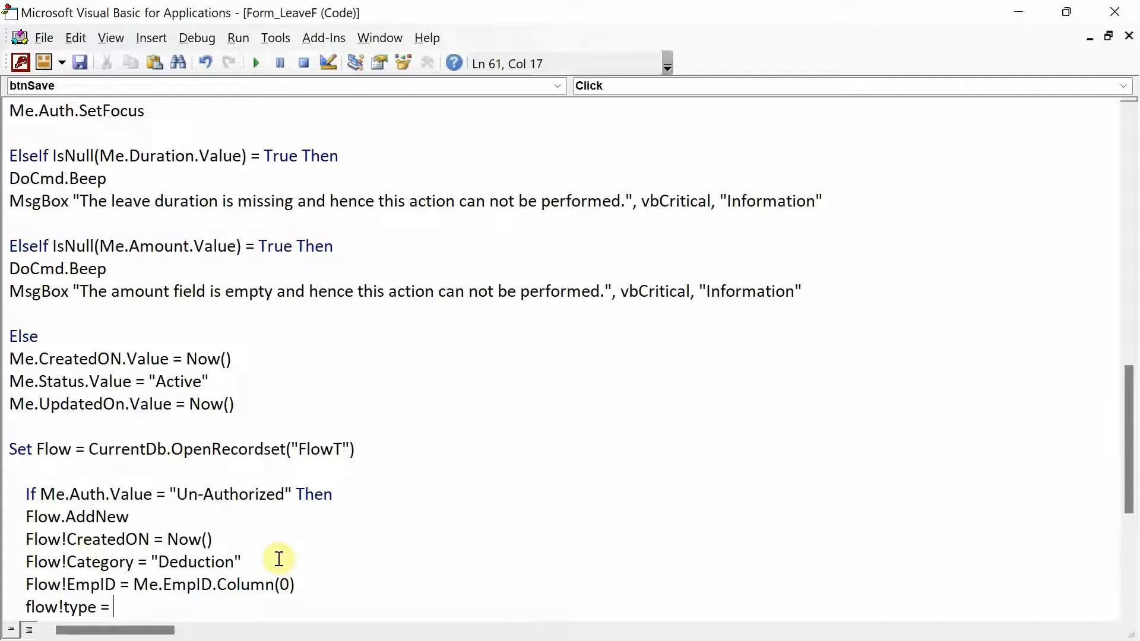
text("")
text(Leave Ent)
text(ry)
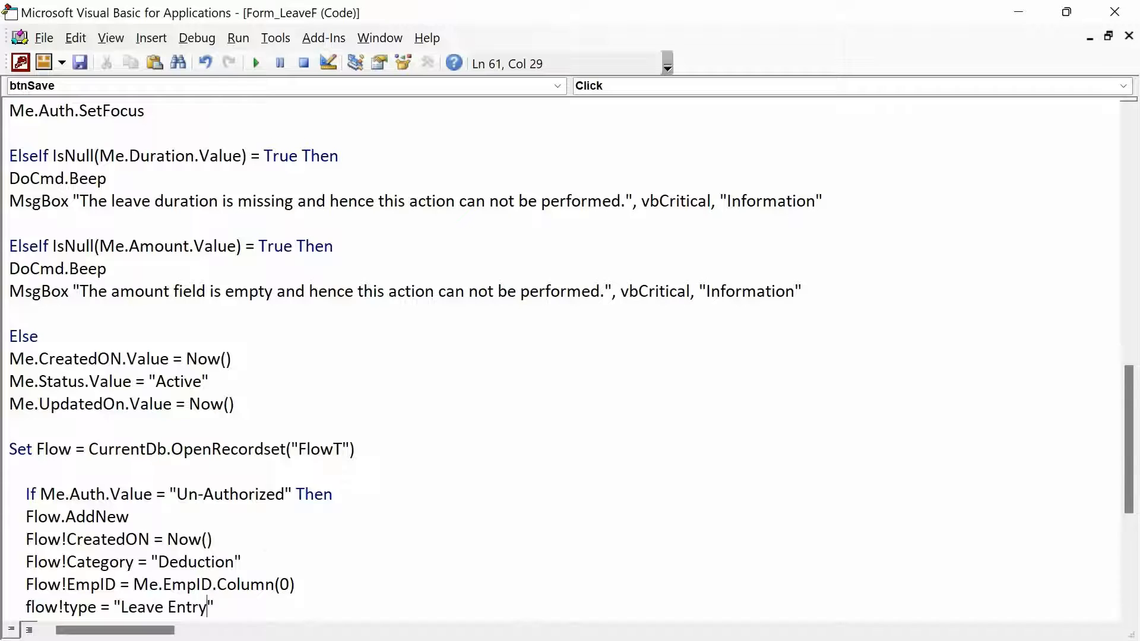
key(Return)
Check the FlowT field after Type and start a Flow!Description assignment on a new code line
key(alt+Tab)
key(Tab)
key(alt+Tab)
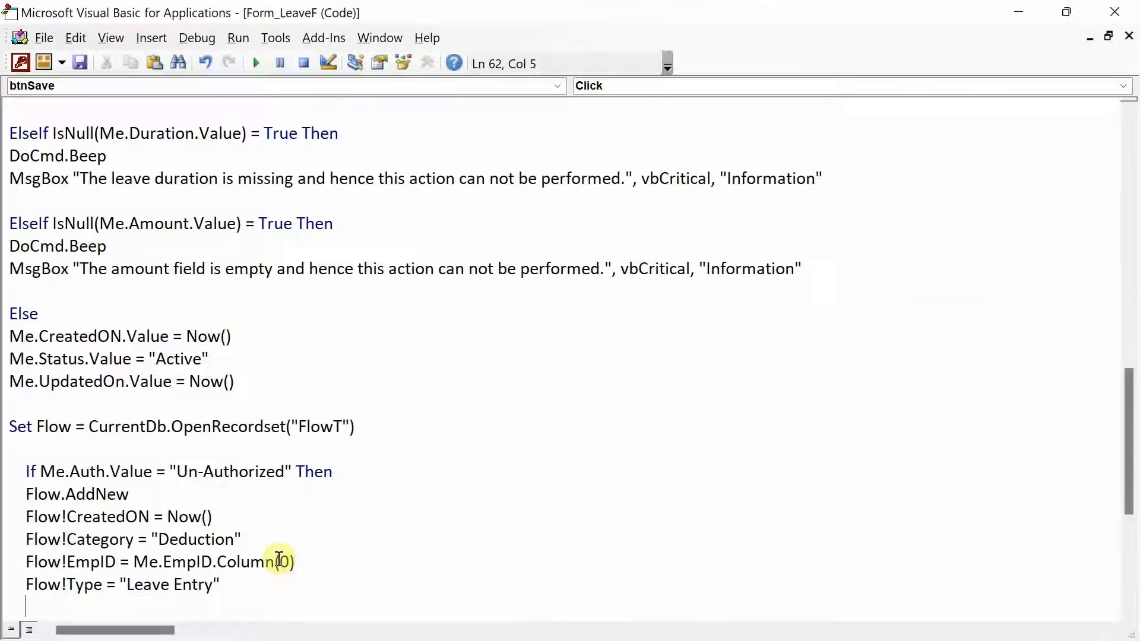
text(f;pow)
key(BackSpace)
key(BackSpace)
key(BackSpace)
key(BackSpace)
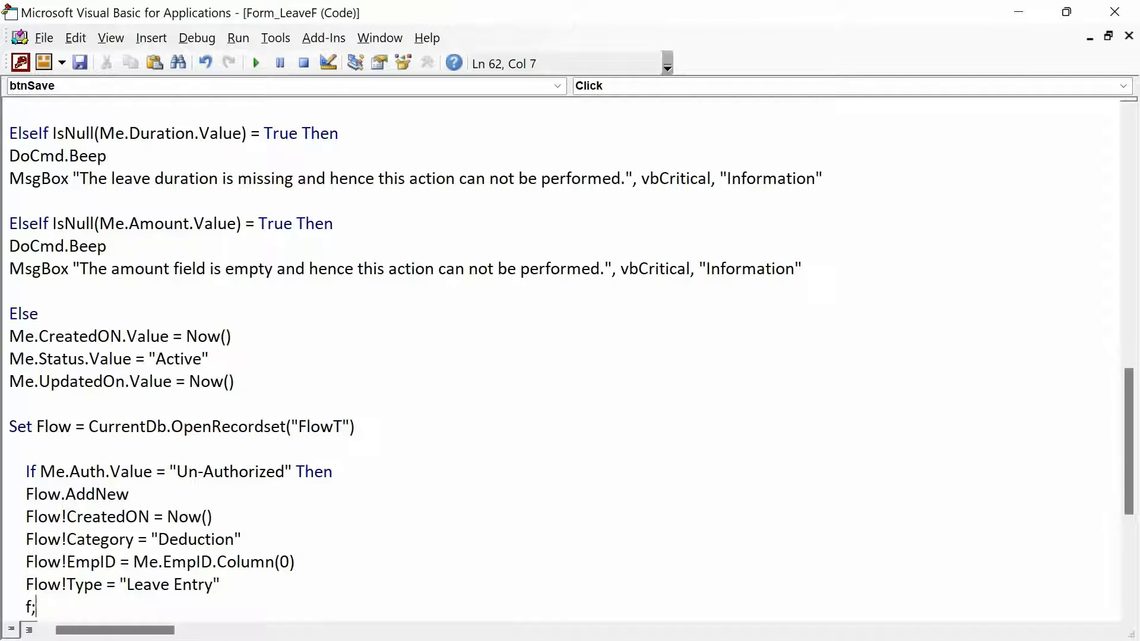
text(low!descrip)
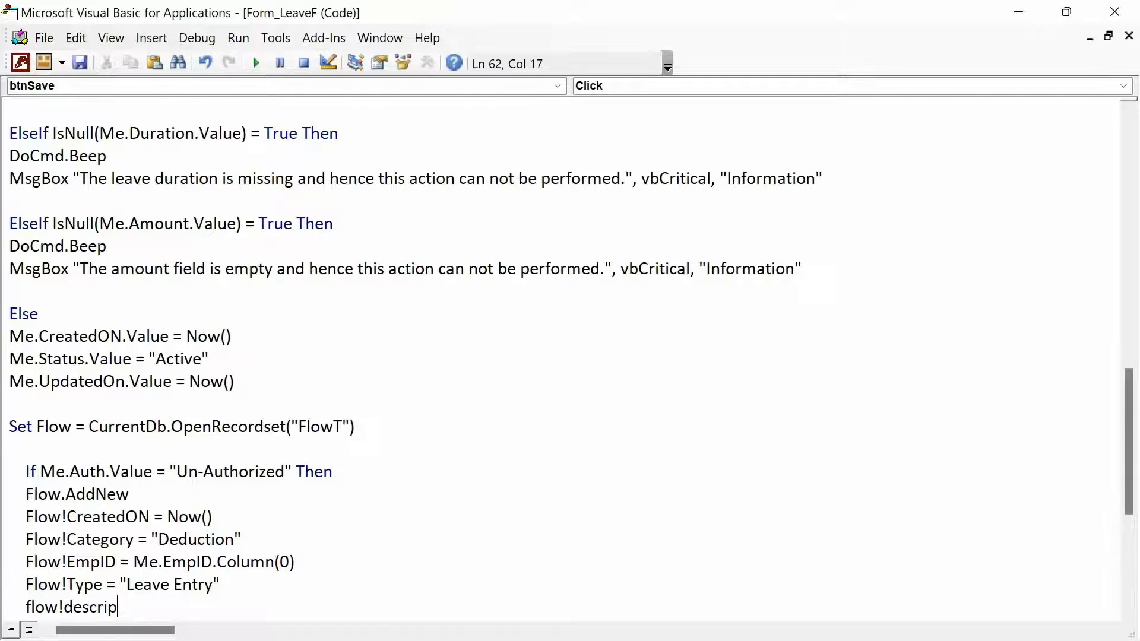
text(tion =)
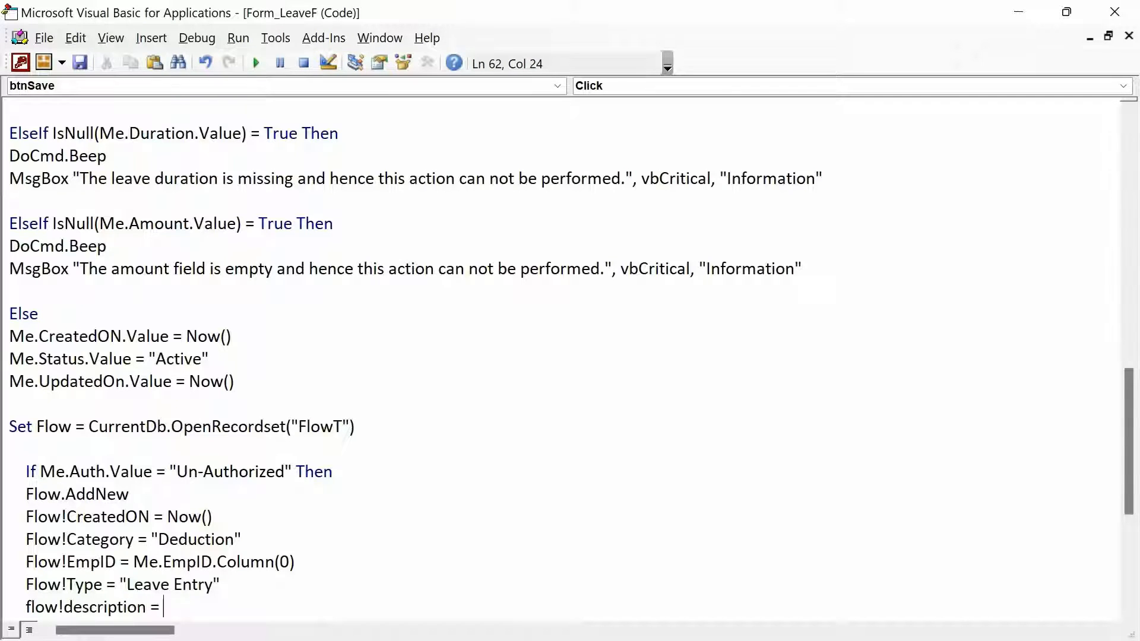
Check the Leave Type control on the LeaveF form and complete the Flow!Description assignment with Me.Type
key(alt+Tab)
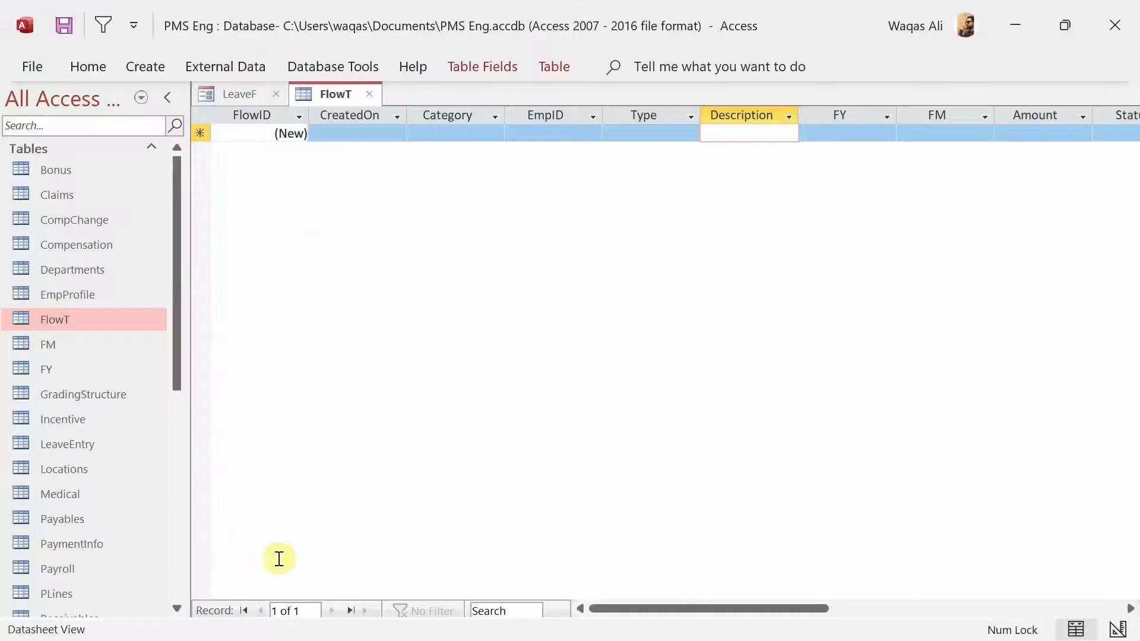
click(254, 93)
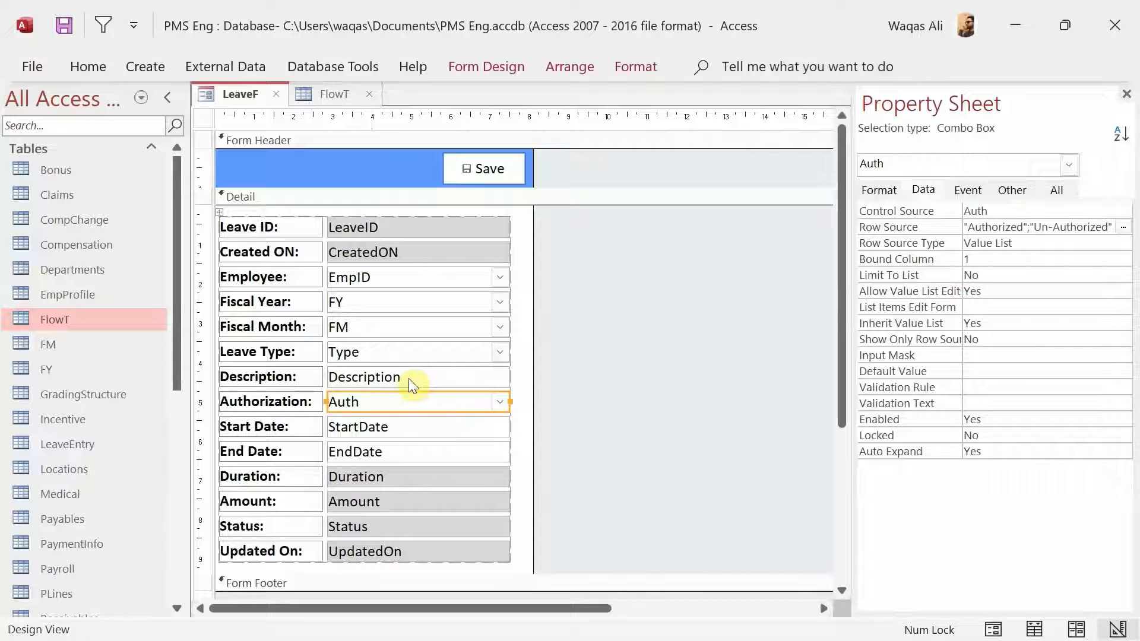
click(386, 351)
key(alt+Tab)
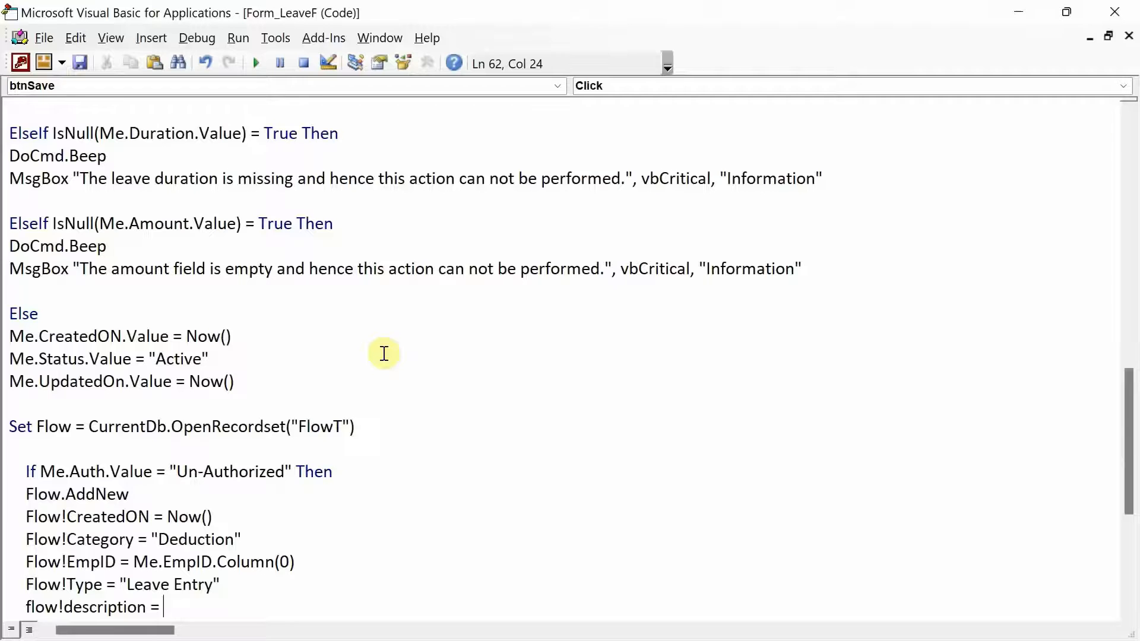
text(me.leav)
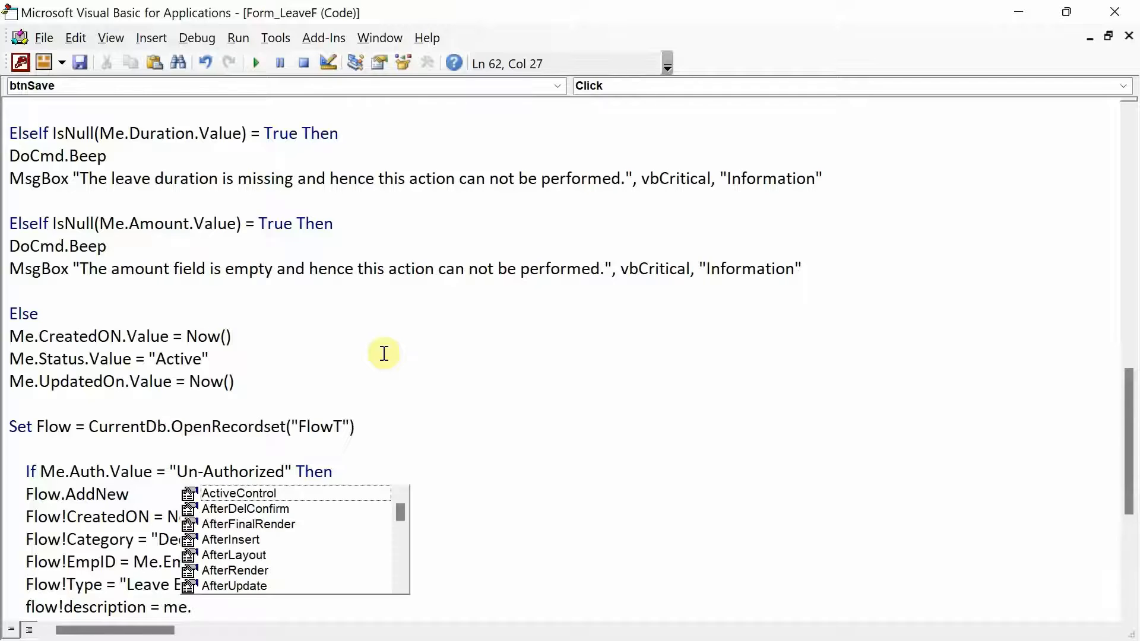
key(Tab)
key(BackSpace)
key(BackSpace)
key(BackSpace)
key(BackSpace)
key(BackSpace)
key(BackSpace)
key(BackSpace)
key(BackSpace)
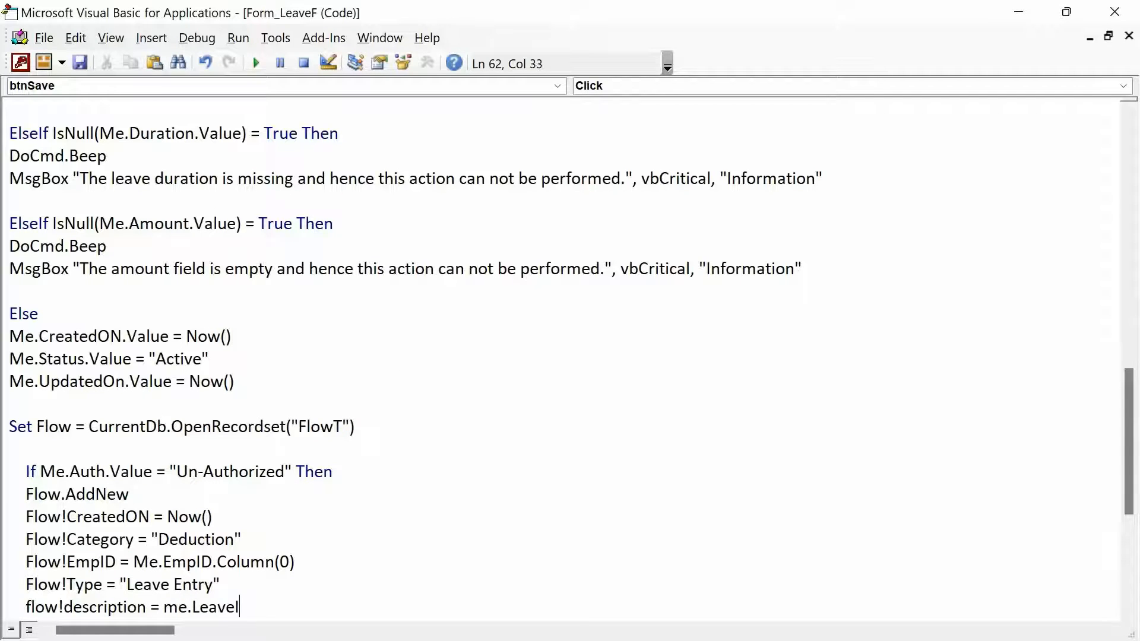
text(.typ)
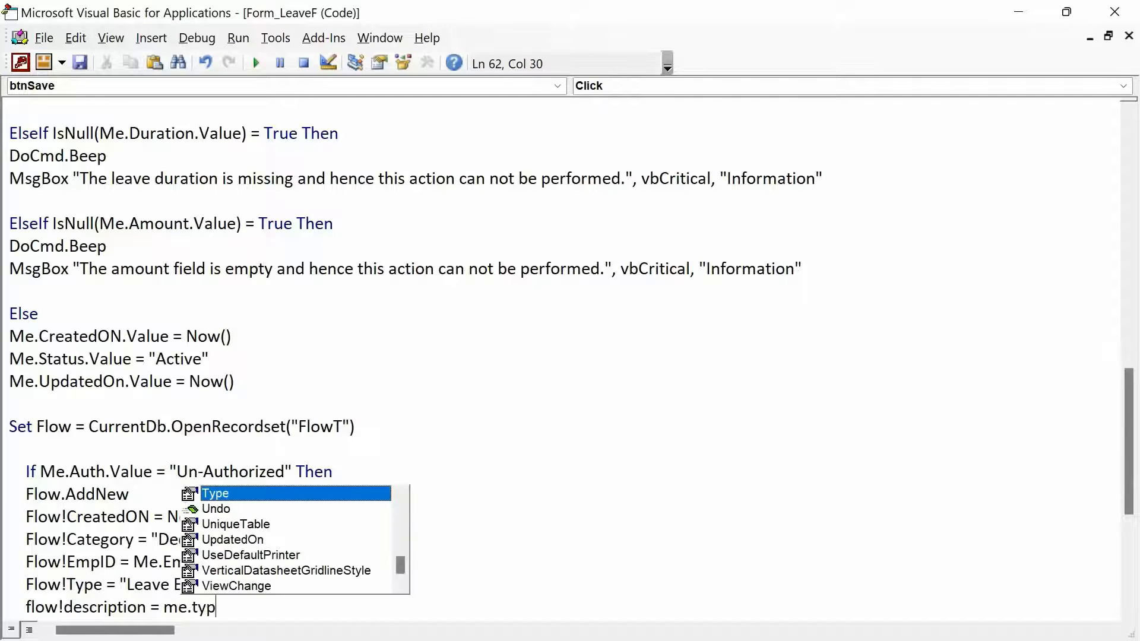
key(Tab)
key(Return)
Check the FlowT field after Description and set Flow!FY to Me.FY.Column(0) in the code
key(alt+F11)
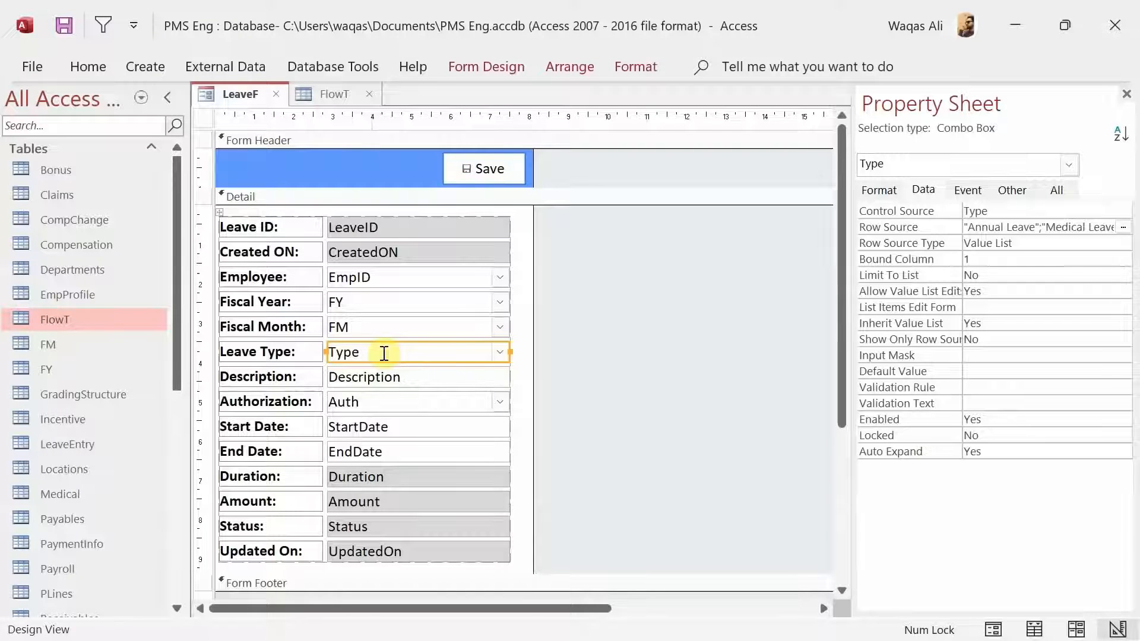
click(325, 93)
key(Tab)
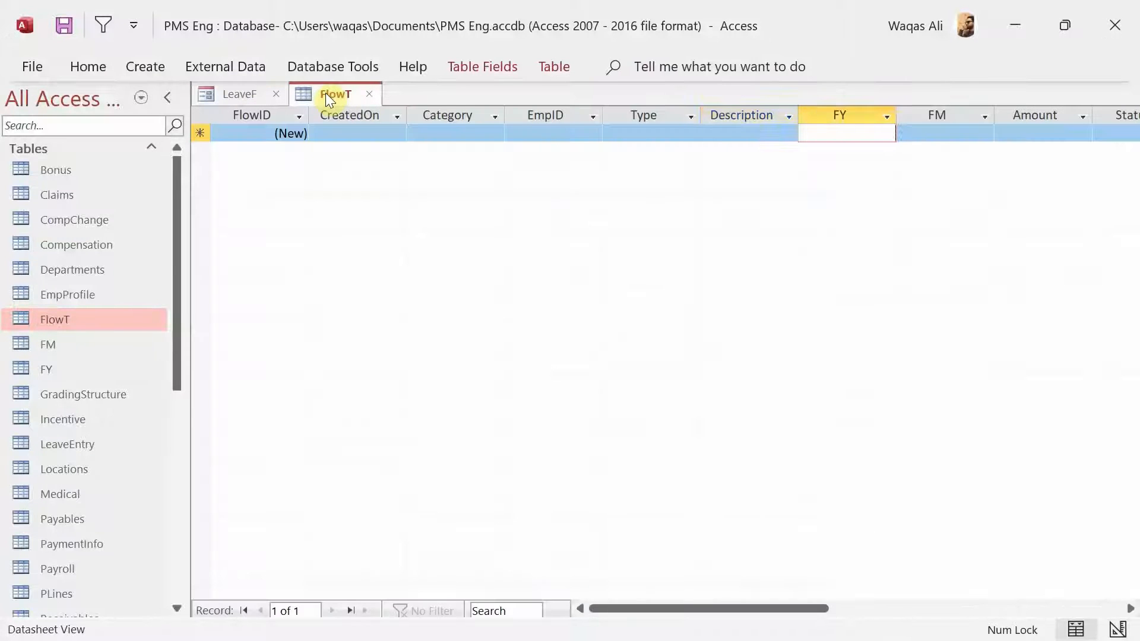
key(alt+F11)
text(fl)
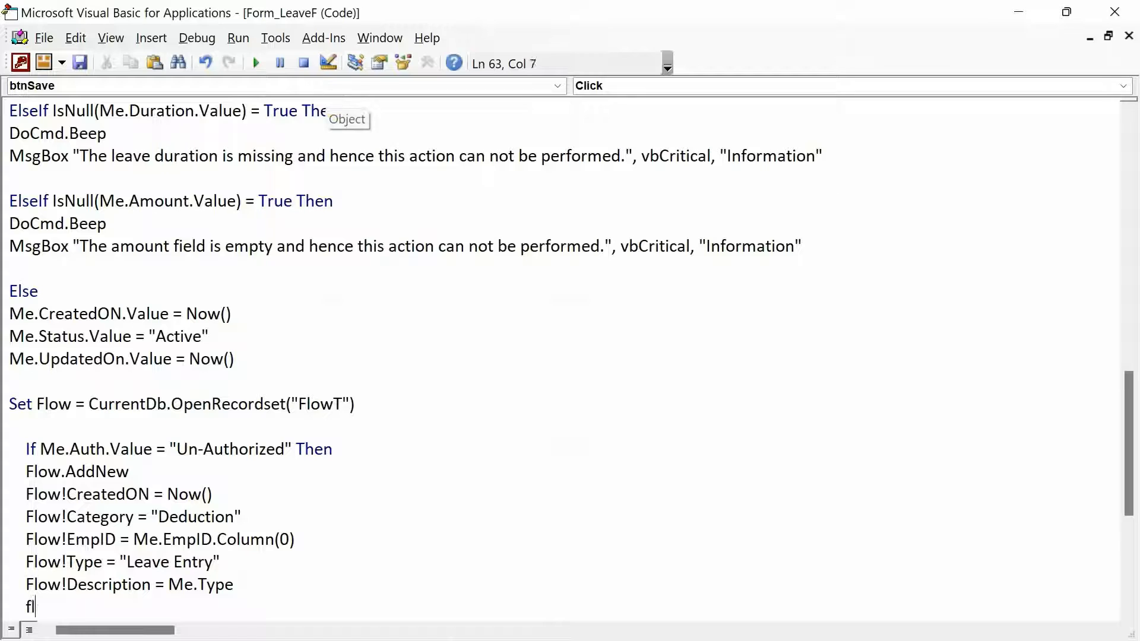
text(ow!fy  = m)
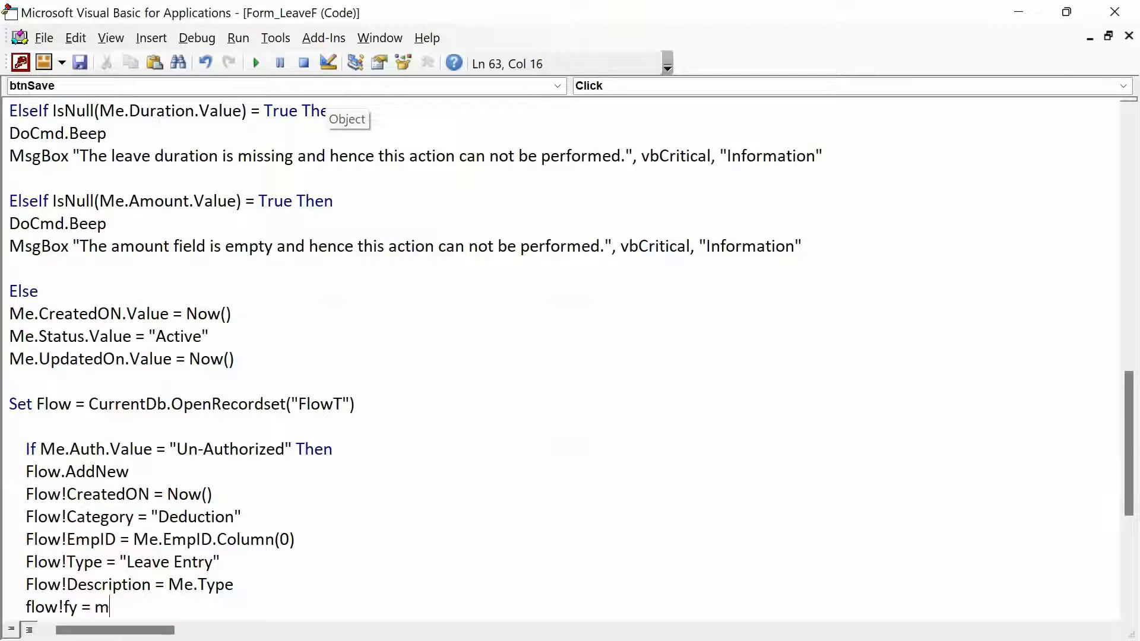
text(e.fy)
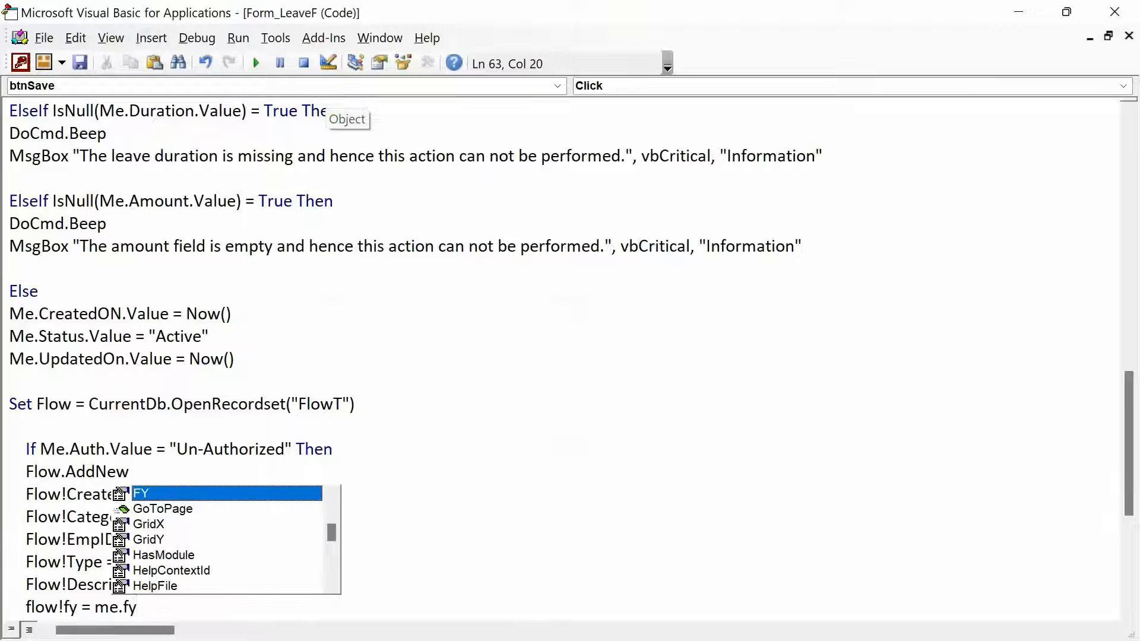
text(.co)
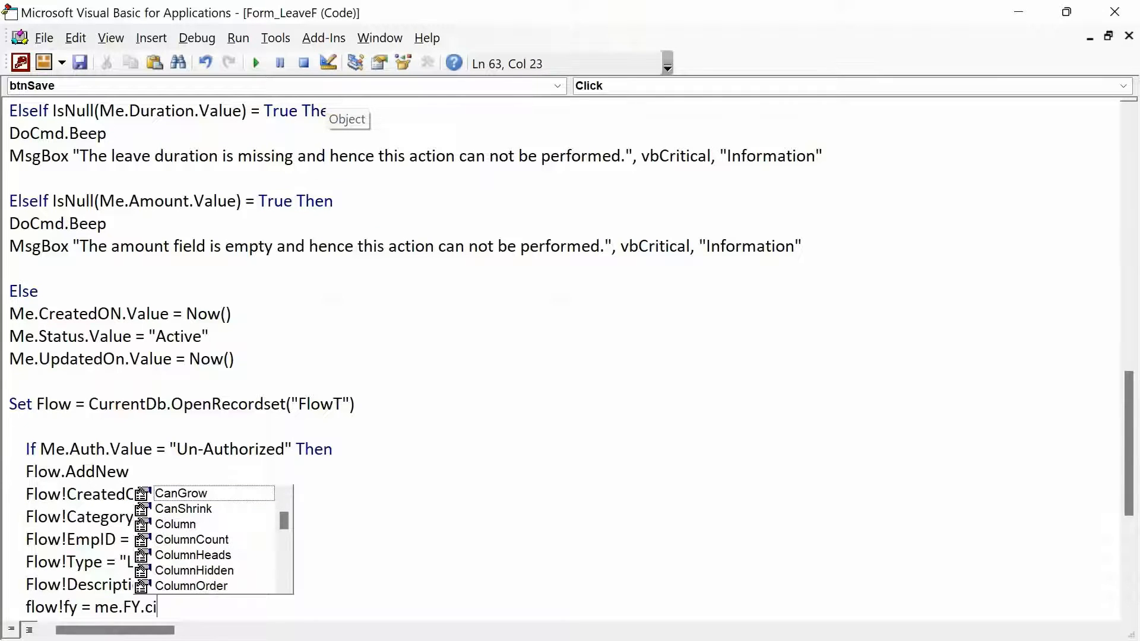
key(Tab)
text((0))
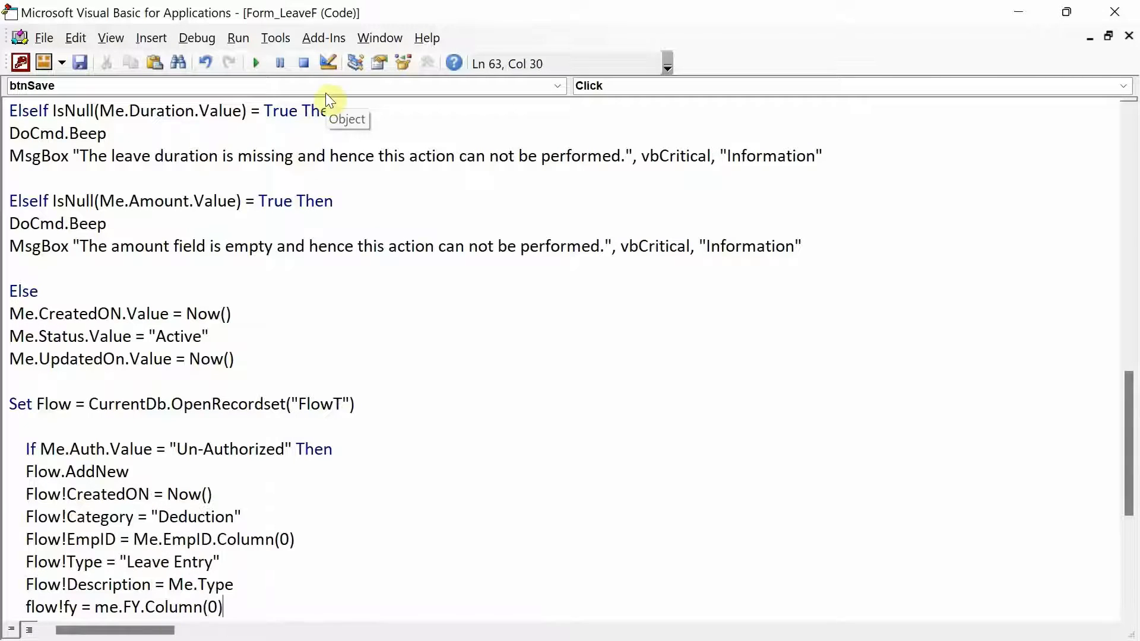
key(Return)
Check the FlowT field after FY and assign Me.FM(0) to Flow!FM on the following line
key(alt+F11)
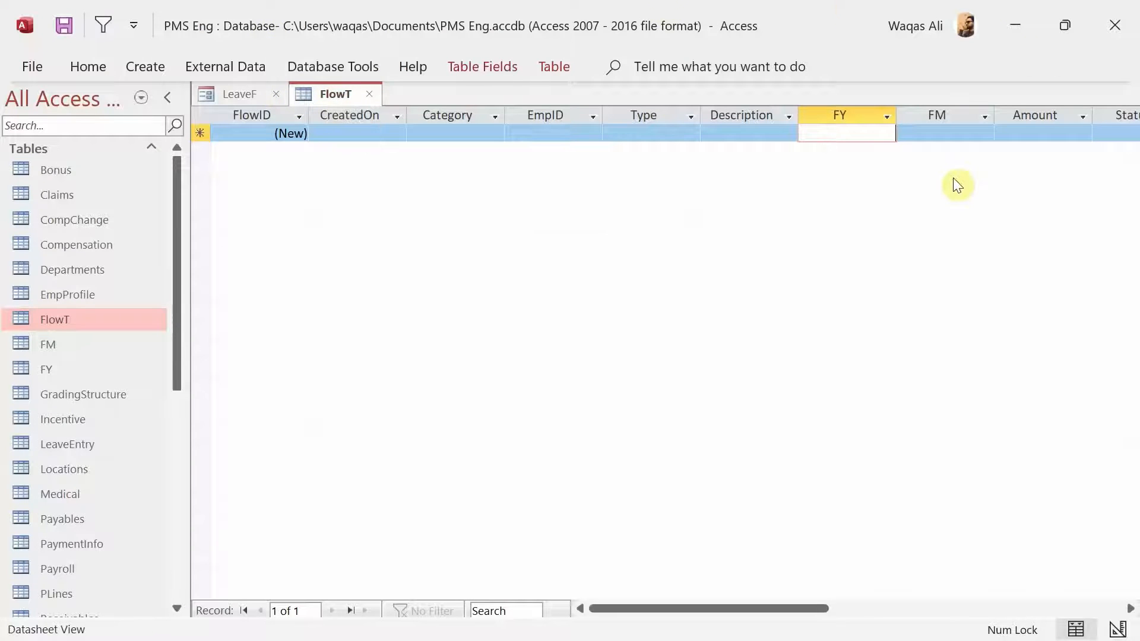
key(Tab)
key(alt+F11)
text(fl)
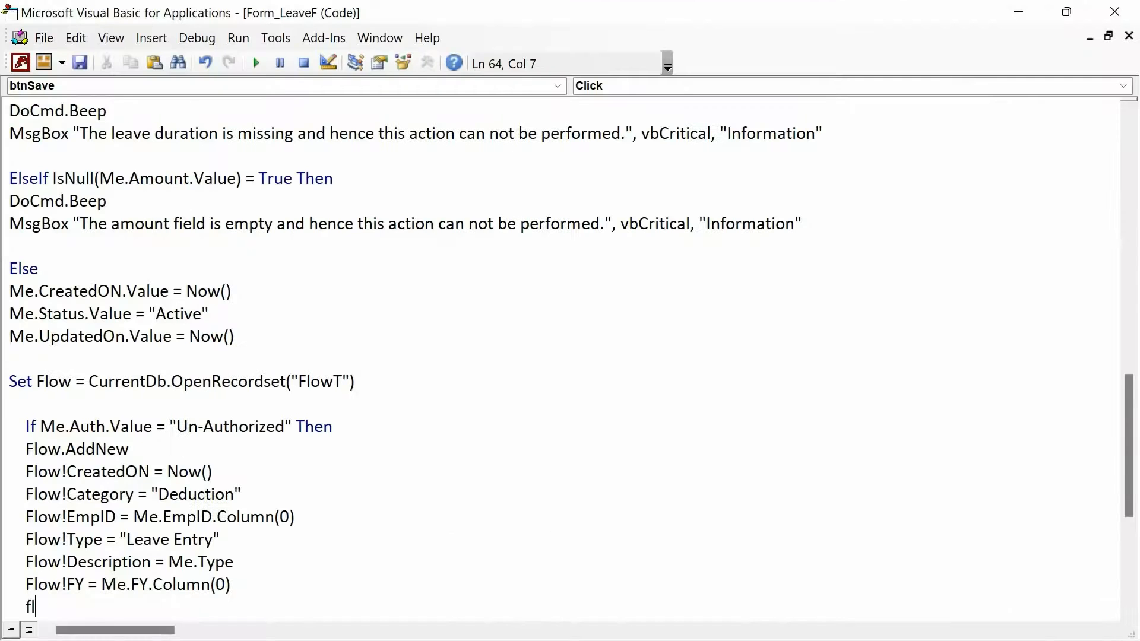
text(ow!fm = me.fm)
key(Tab)
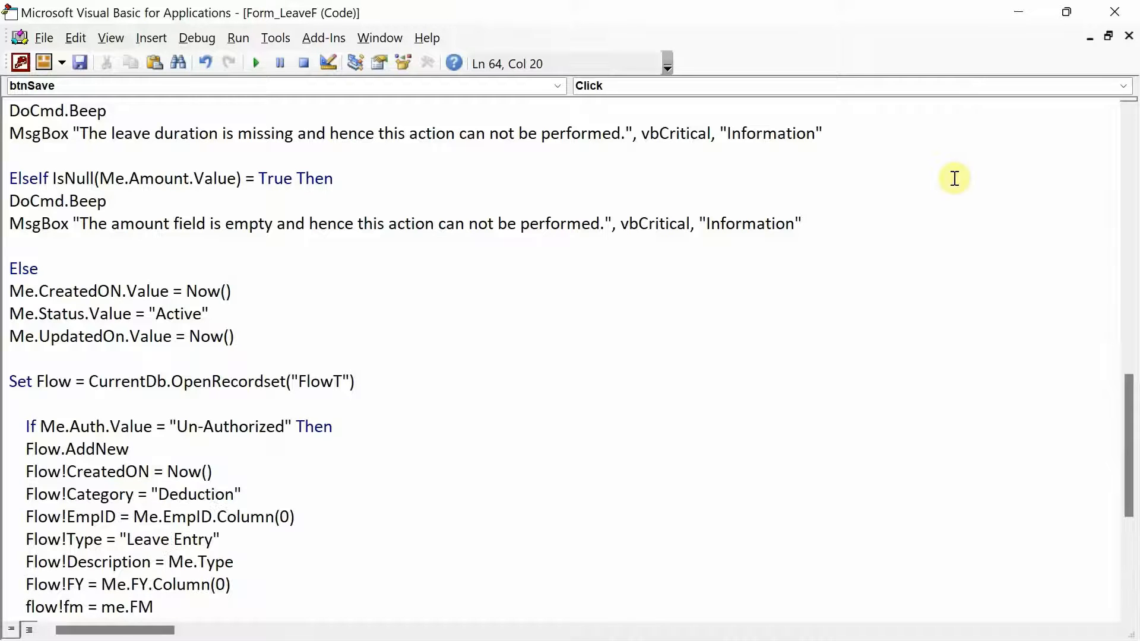
text((0))
key(Return)
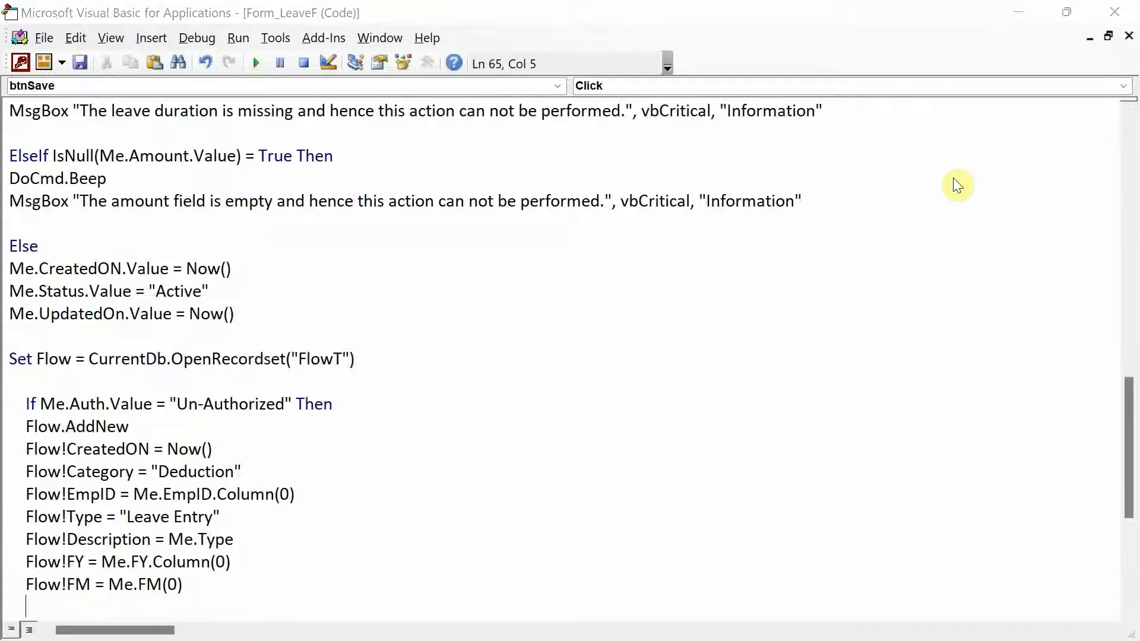
Correct the Flow!FM assignment so that it reads Me.FM.Column(0)
key(alt+F11)
key(alt+F11)
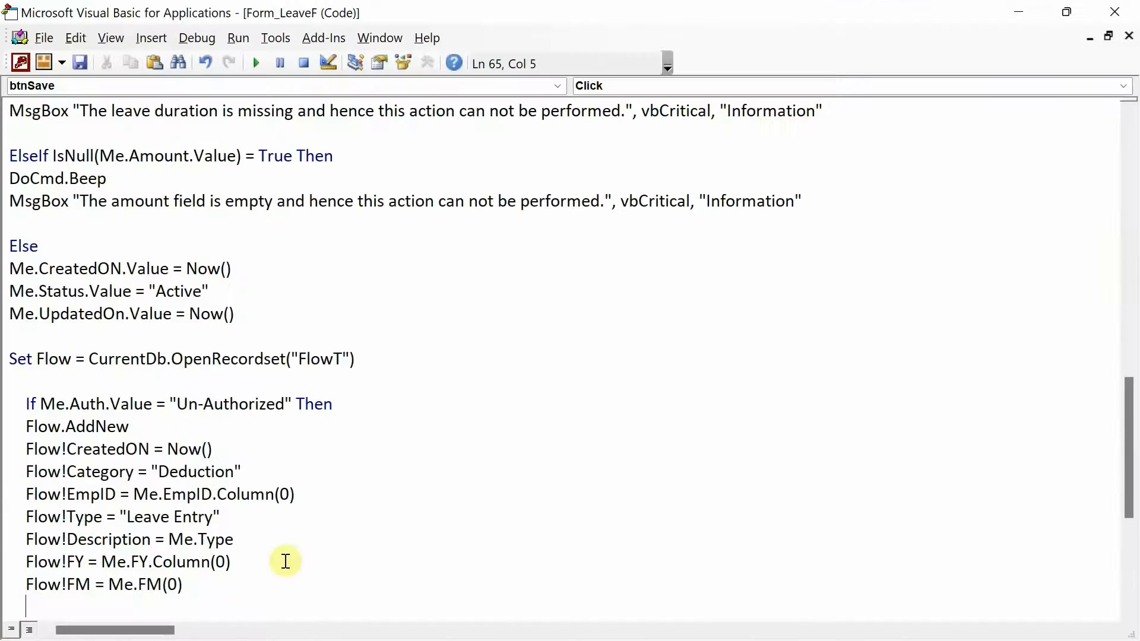
click(212, 586)
key(BackSpace)
key(BackSpace)
key(BackSpace)
text(.Column(0))
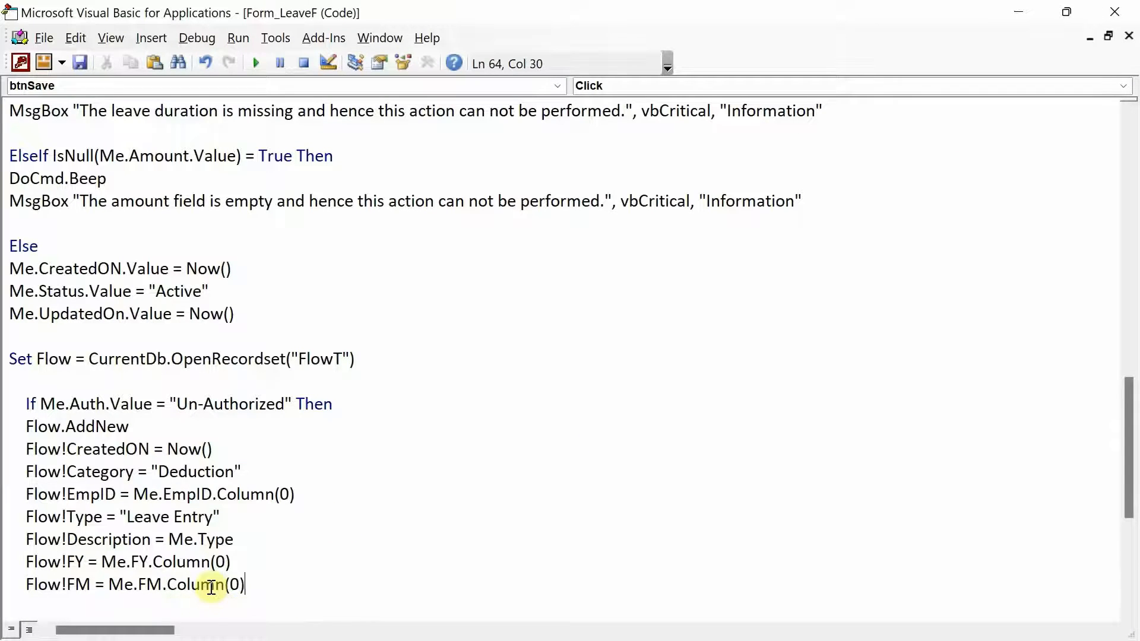
Check the FlowT field after FM and assign Me.Amount to Flow!Amount on a new code line
key(Return)
key(alt+F11)
key(Tab)
key(alt+F11)
text(flow)
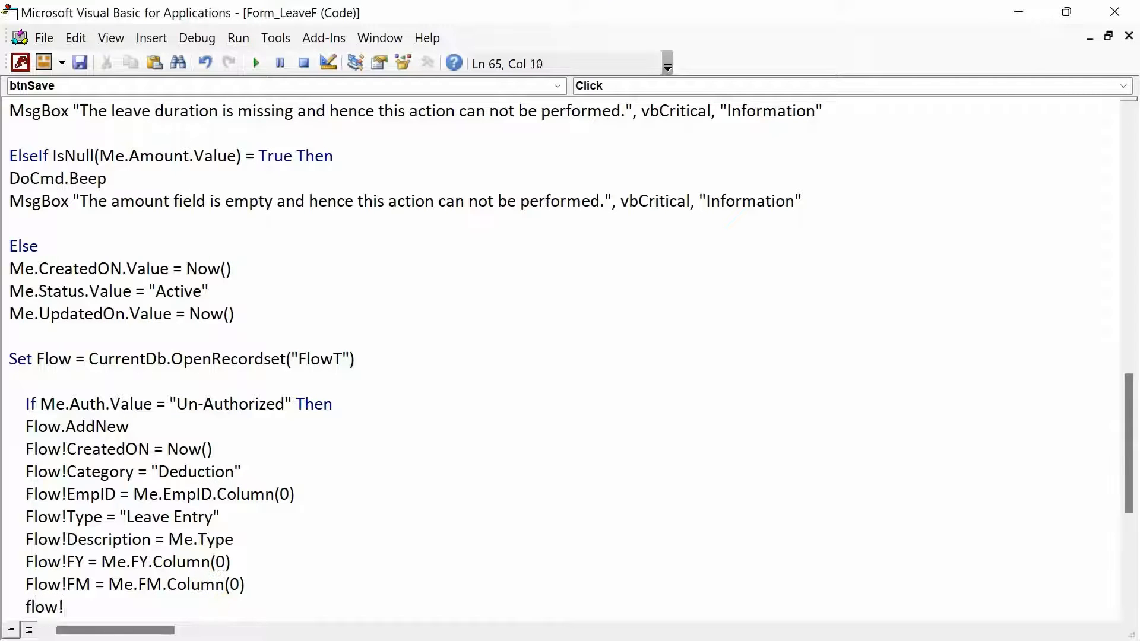
text(!amount - me.)
key(Escape)
key(BackSpace)
key(BackSpace)
key(BackSpace)
text(me.amou)
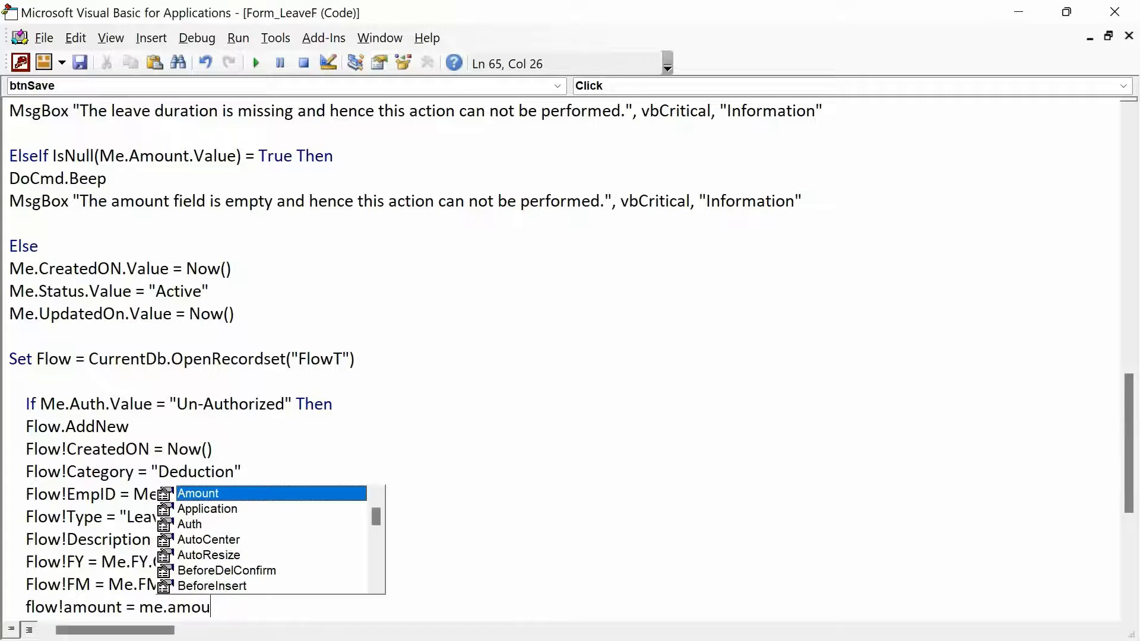
key(Tab)
Check the LeaveF form and the FlowT table, and set Flow!Status to "Active" below the Amount line
key(alt+F11)
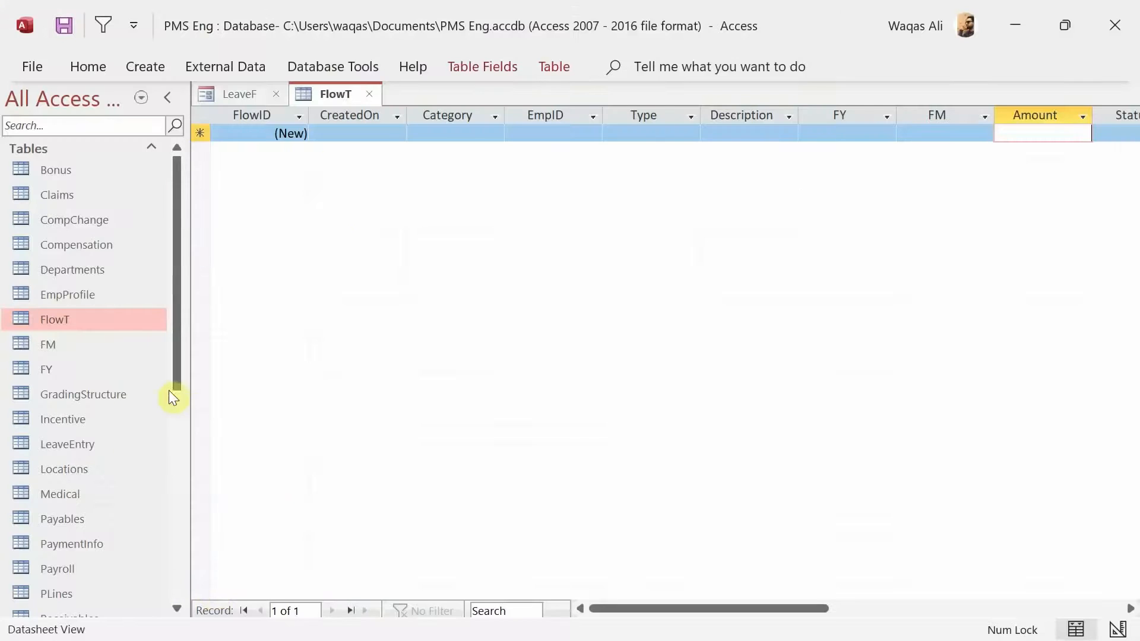
click(234, 94)
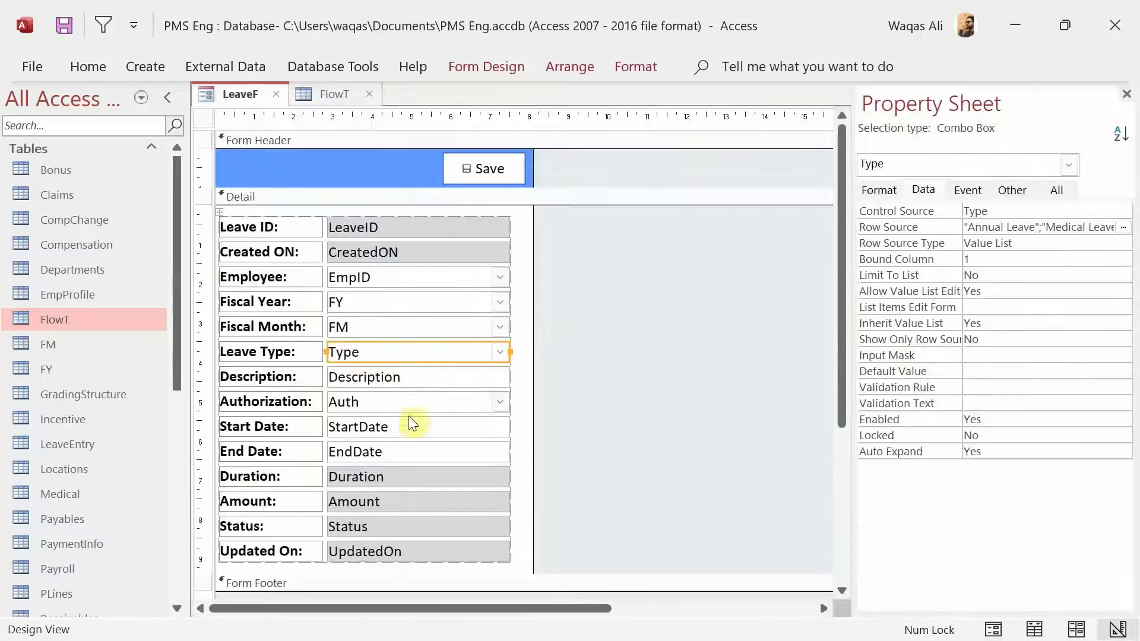
click(339, 102)
key(alt+F11)
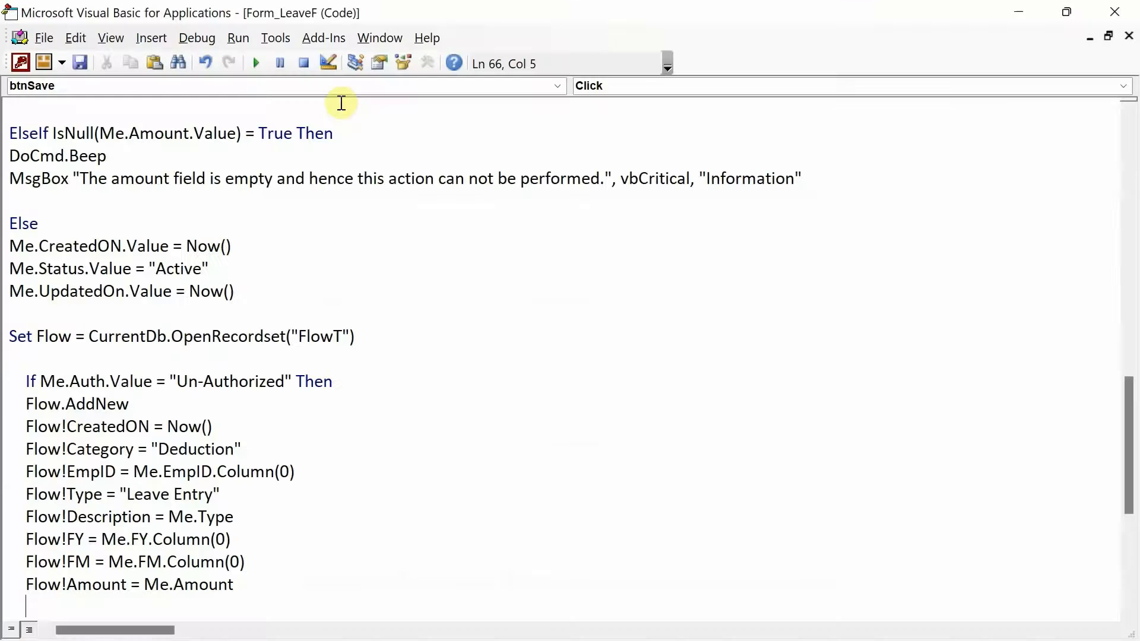
text(dflo)
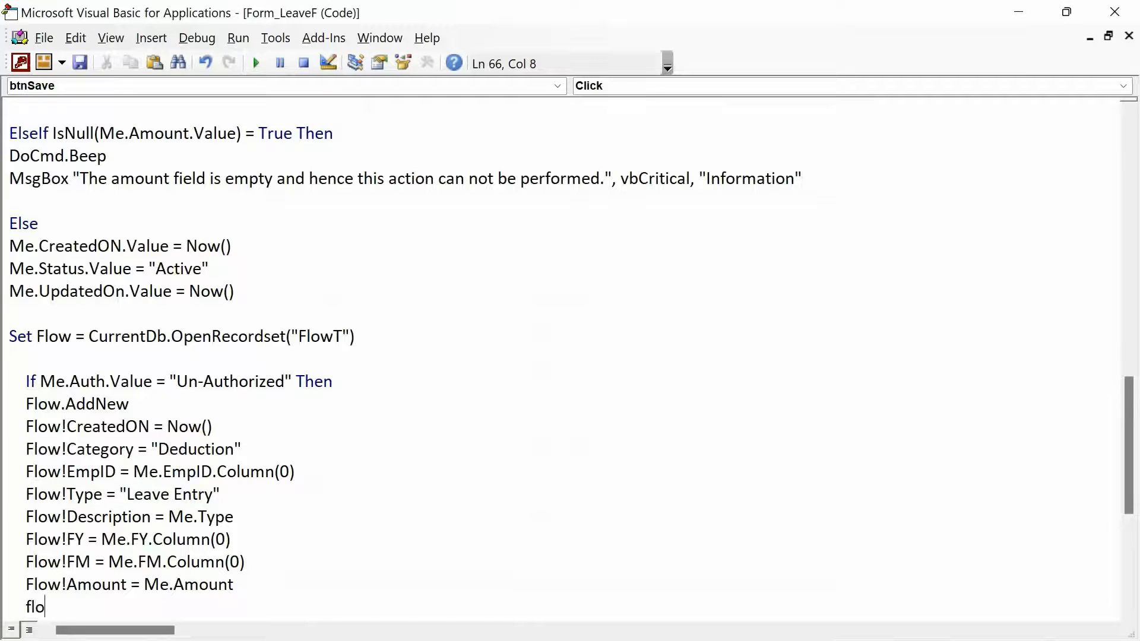
text(w!status = "")
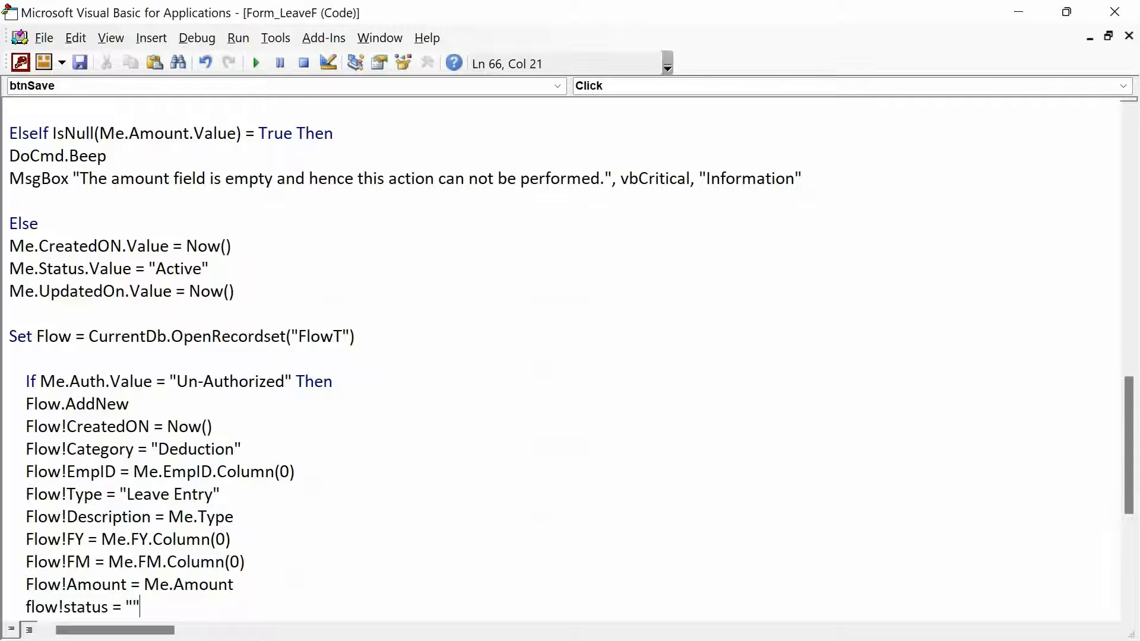
key(Left)
text(Active)
key(Right)
key(Return)
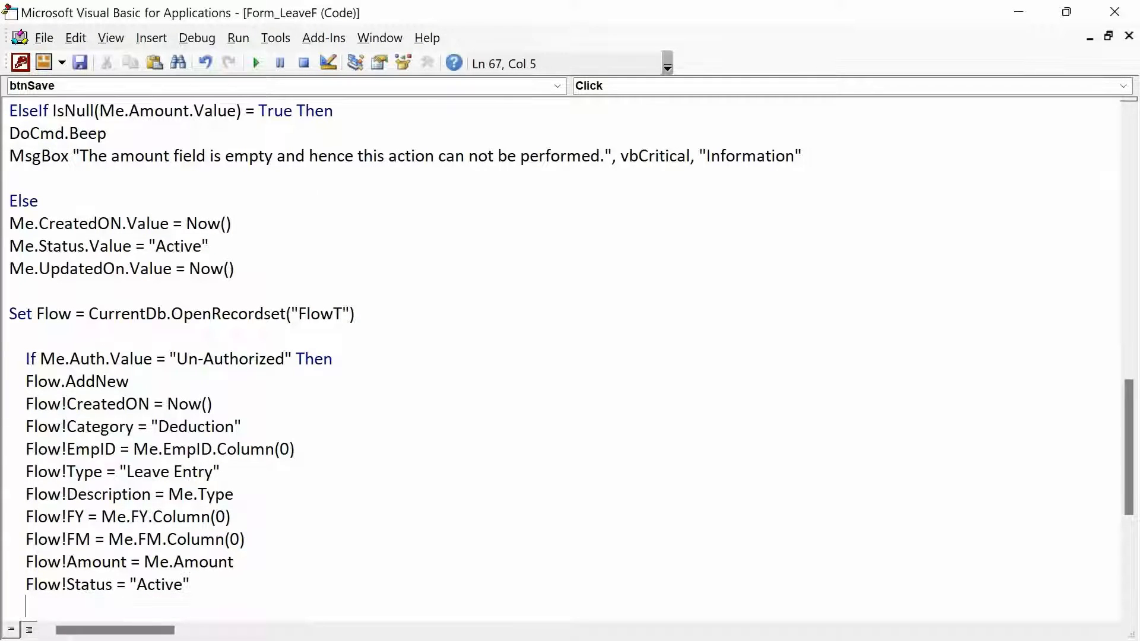
Check the FlowT field after Status and assign Now() to Flow!UpdatedOn on the line below Status
text(flow!)
key(alt+F11)
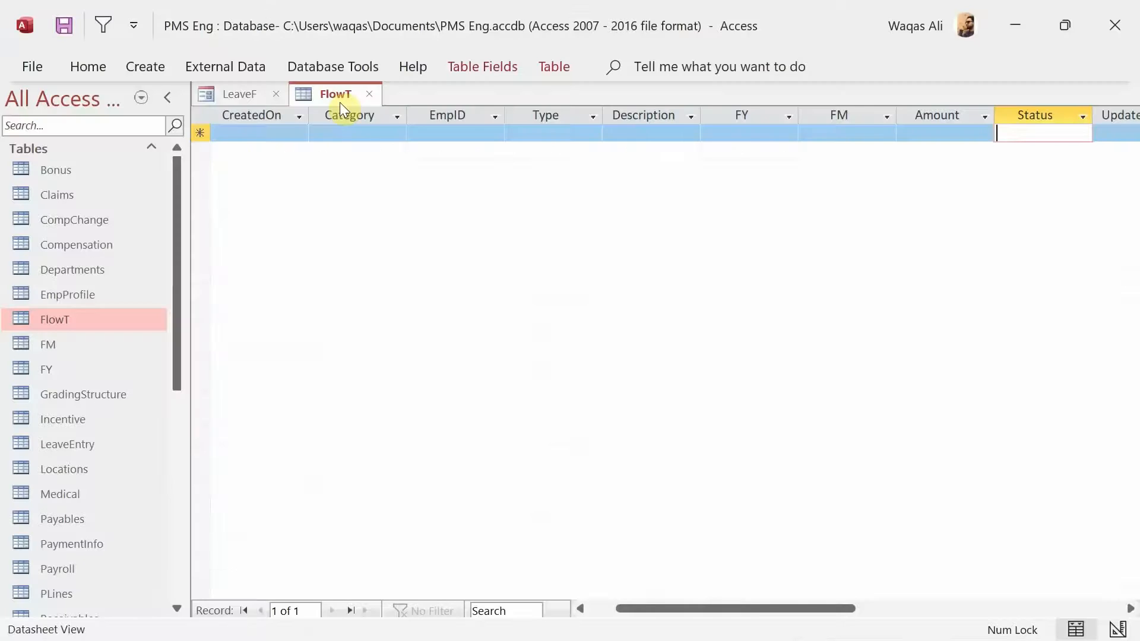
key(alt+F11)
text(updat)
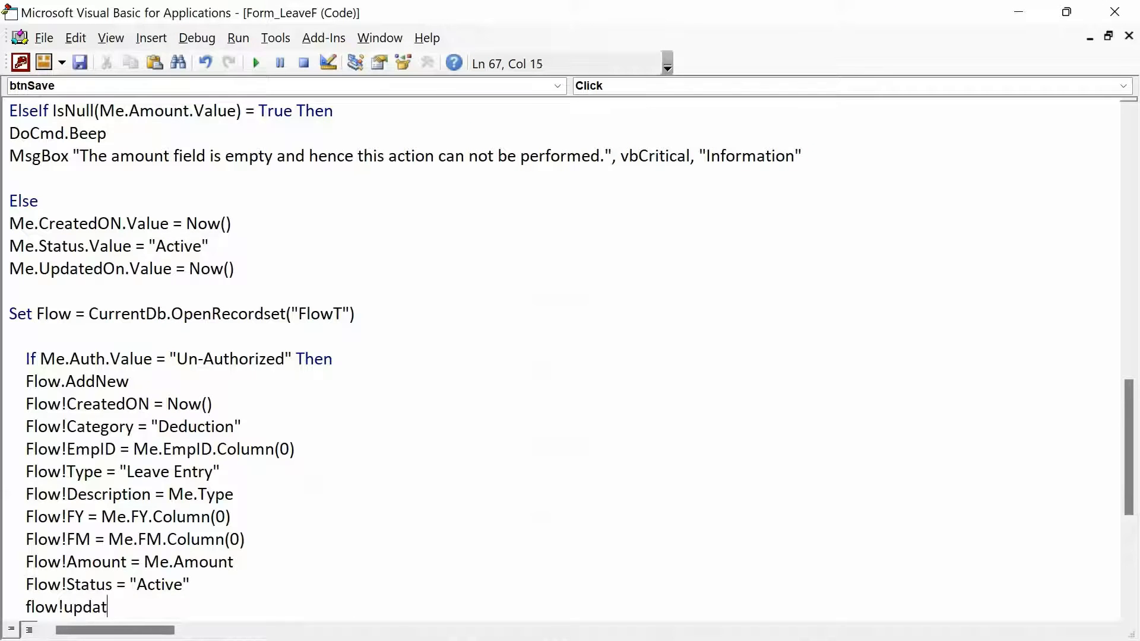
text(edon = now())
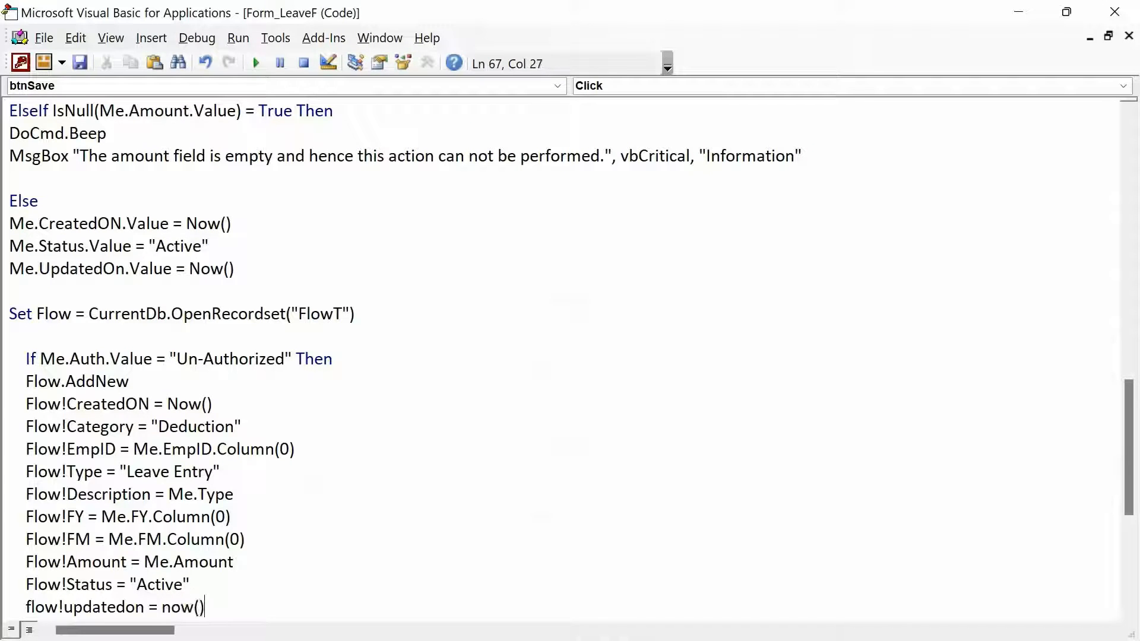
key(Return)
Add a Flow.Update line below the Flow!UpdatedOn assignment
text(fl)
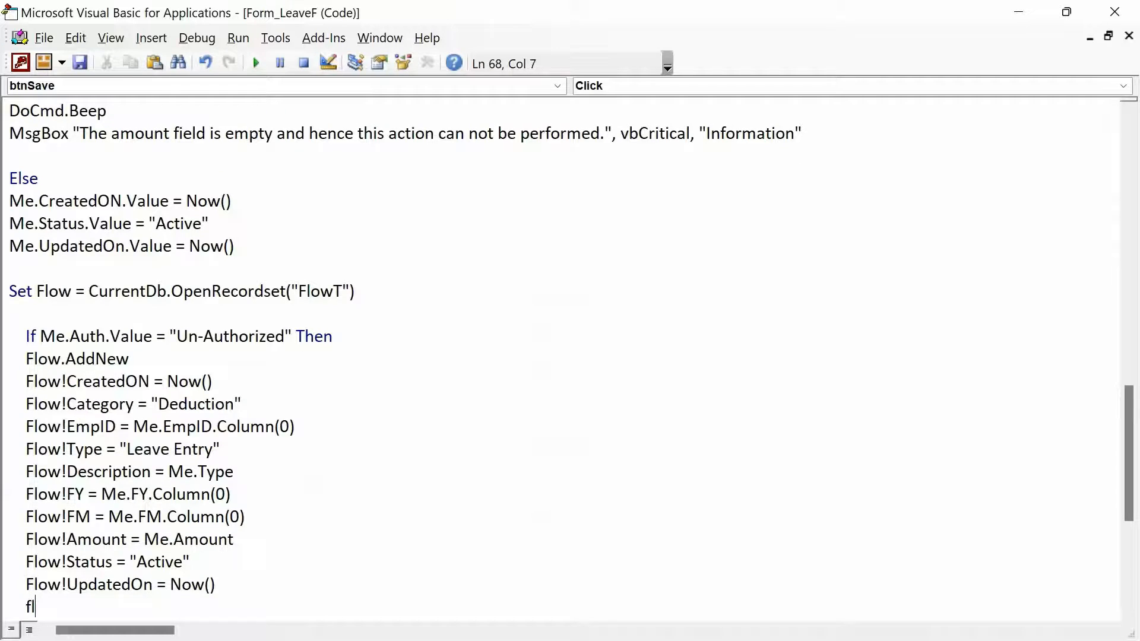
text(ow.upda)
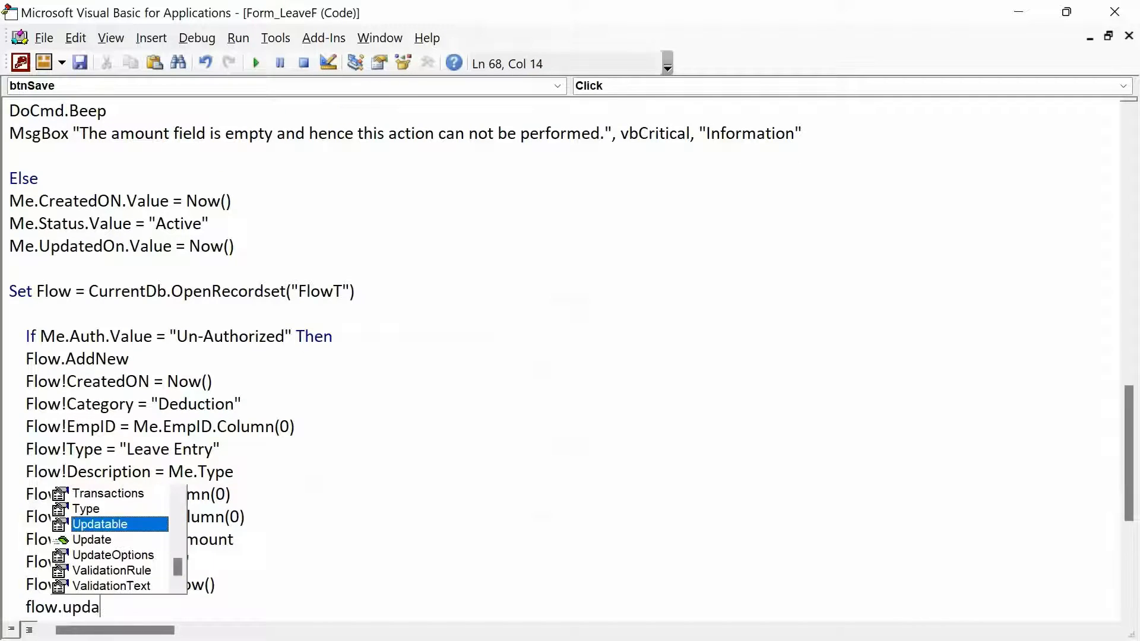
text(t)
key(Down)
key(Return)
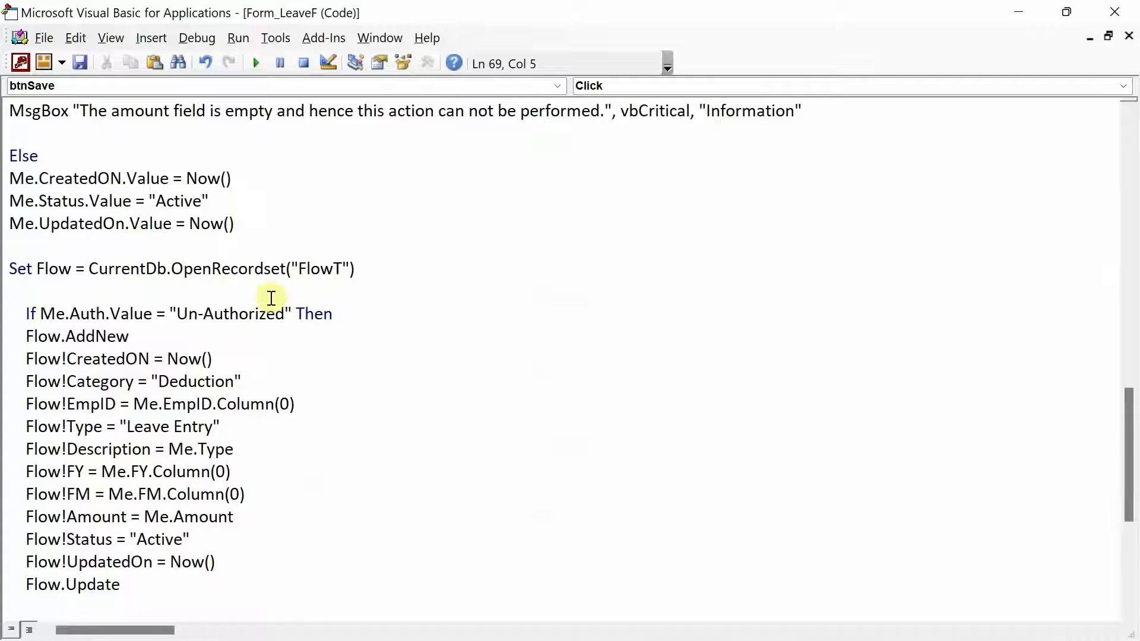
click(251, 334)
key(Down)
key(Down)
key(Down)
key(Down)
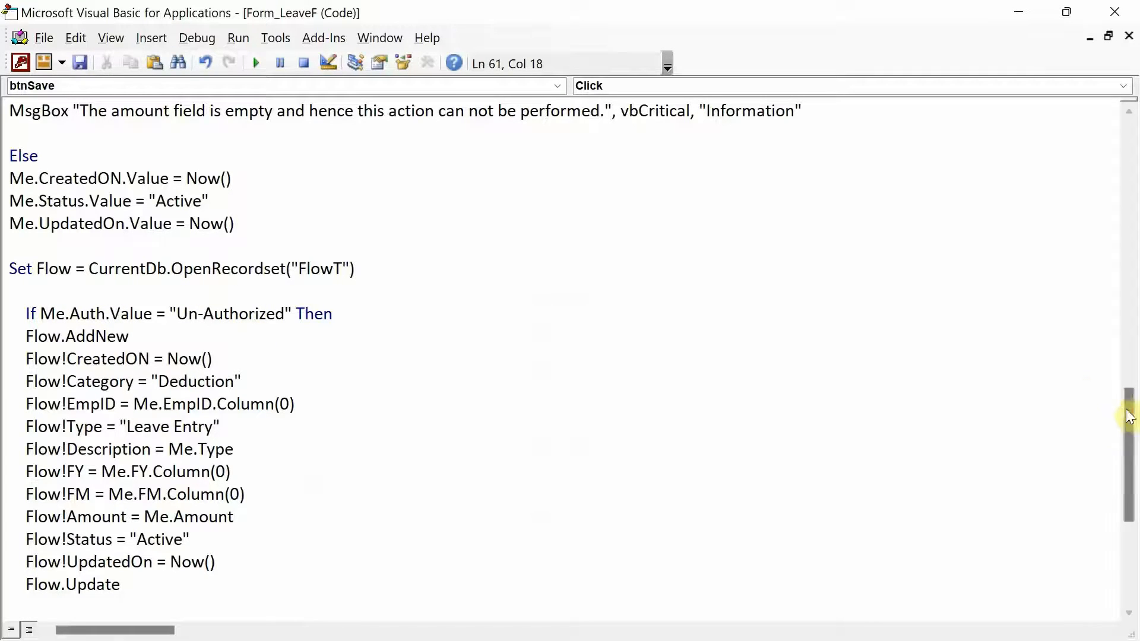
Leave a blank line below Flow.Update and add an Else branch containing only the comment 'do nothing
scroll(1128, 439, down, 2)
click(220, 451)
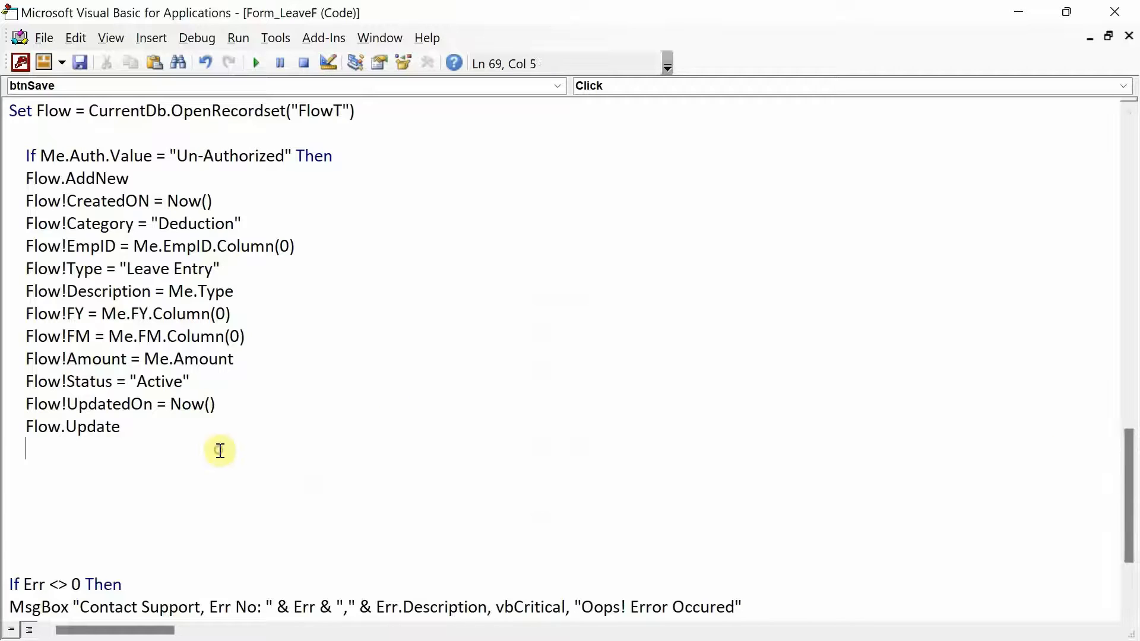
key(Return)
text(else)
key(Return)
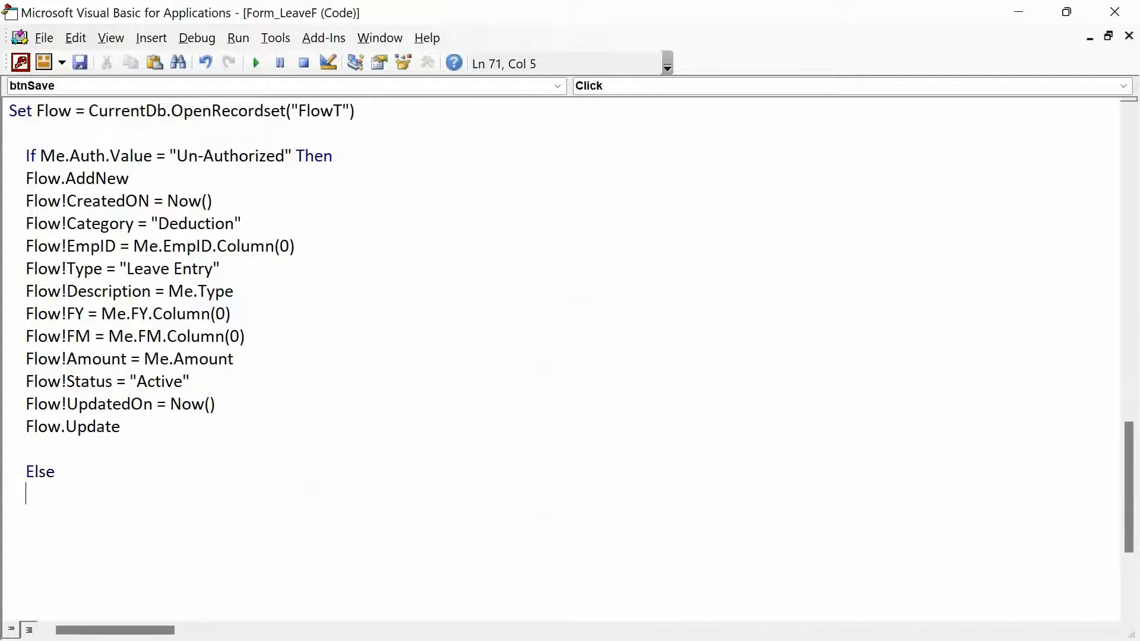
text('do nothing)
key(Return)
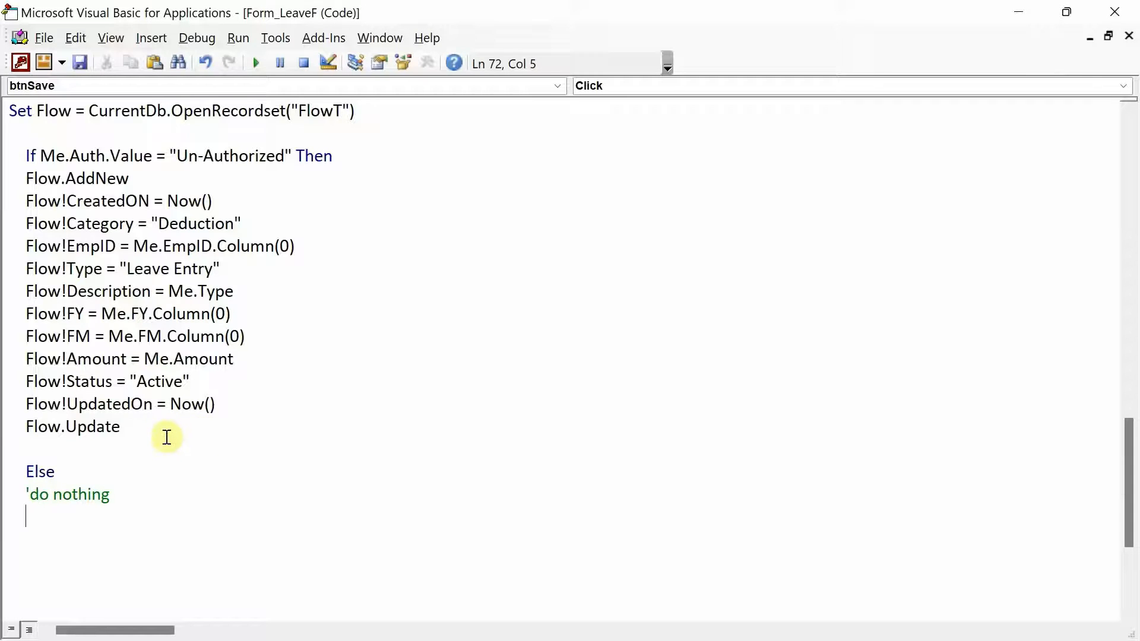
Close the un-authorized check with End If below the comment and remove surplus blank lines after it
drag(164, 437, 25, 177)
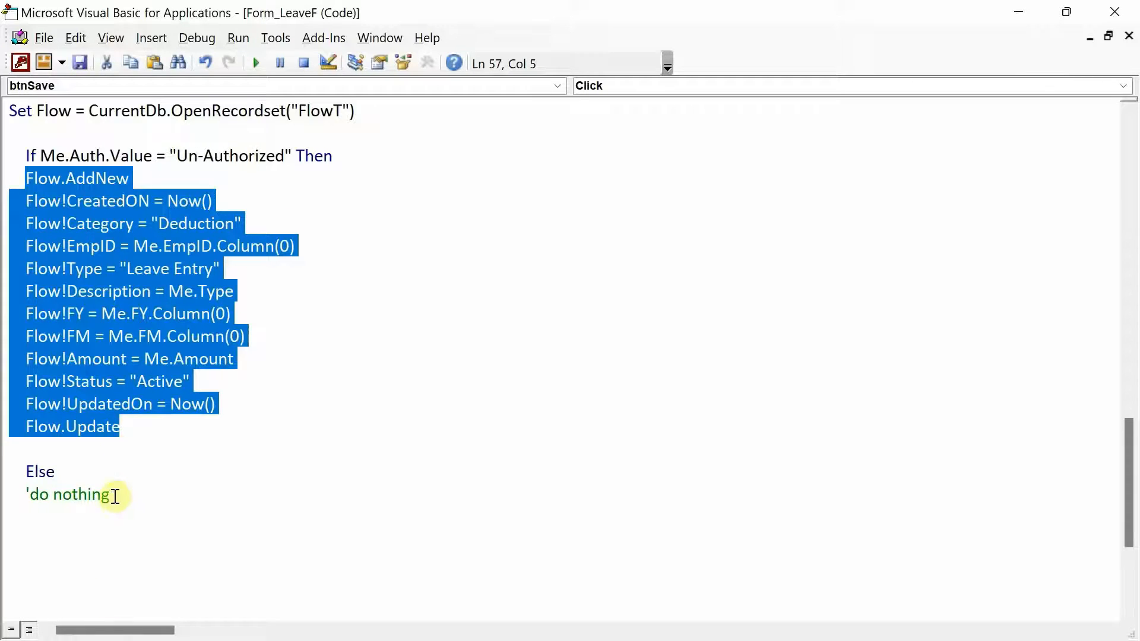
click(109, 519)
text(endif)
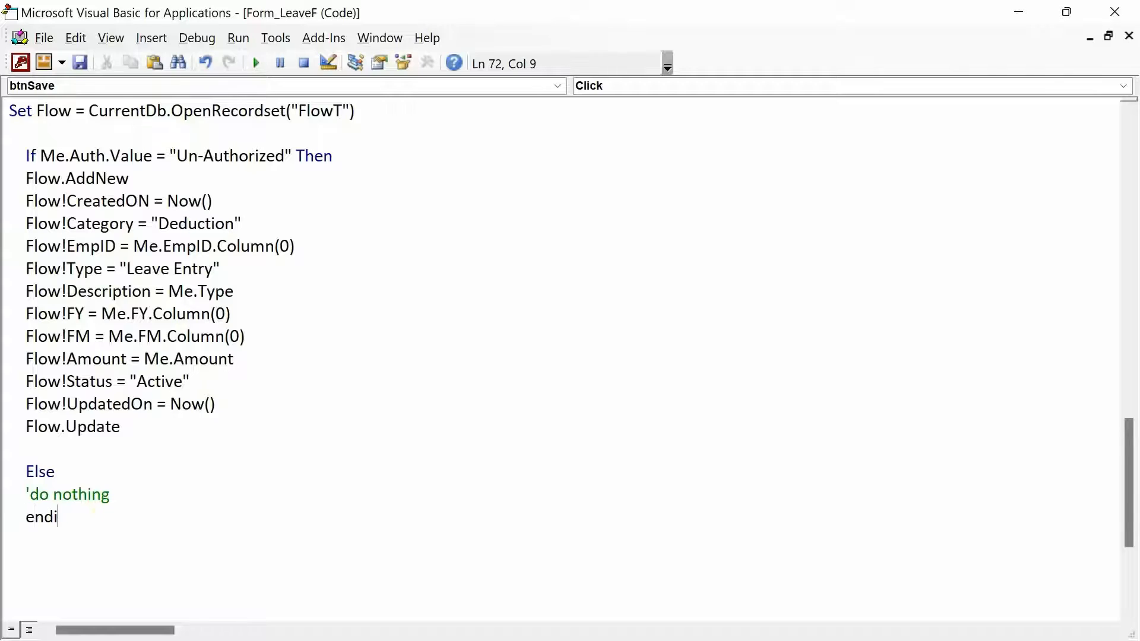
key(Down)
key(Down)
key(Down)
key(BackSpace)
key(BackSpace)
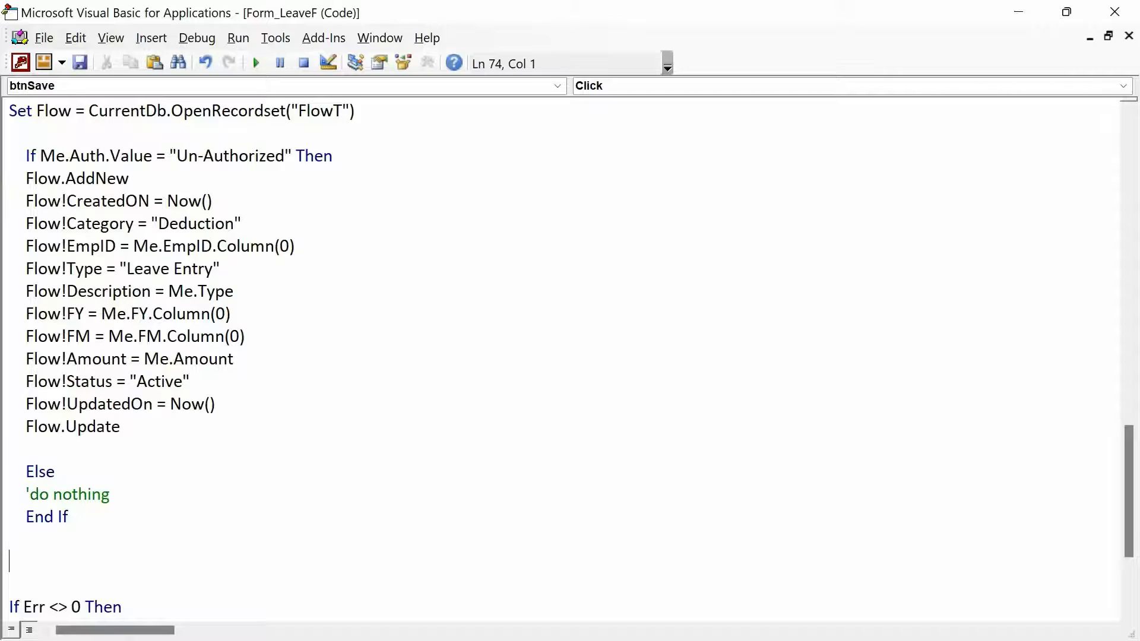
Add DoCmd.Save and DoCmd.Beep lines below the un-authorized check's End If
key(alt+F11)
key(alt+F11)
text(docmd.sa)
key(Return)
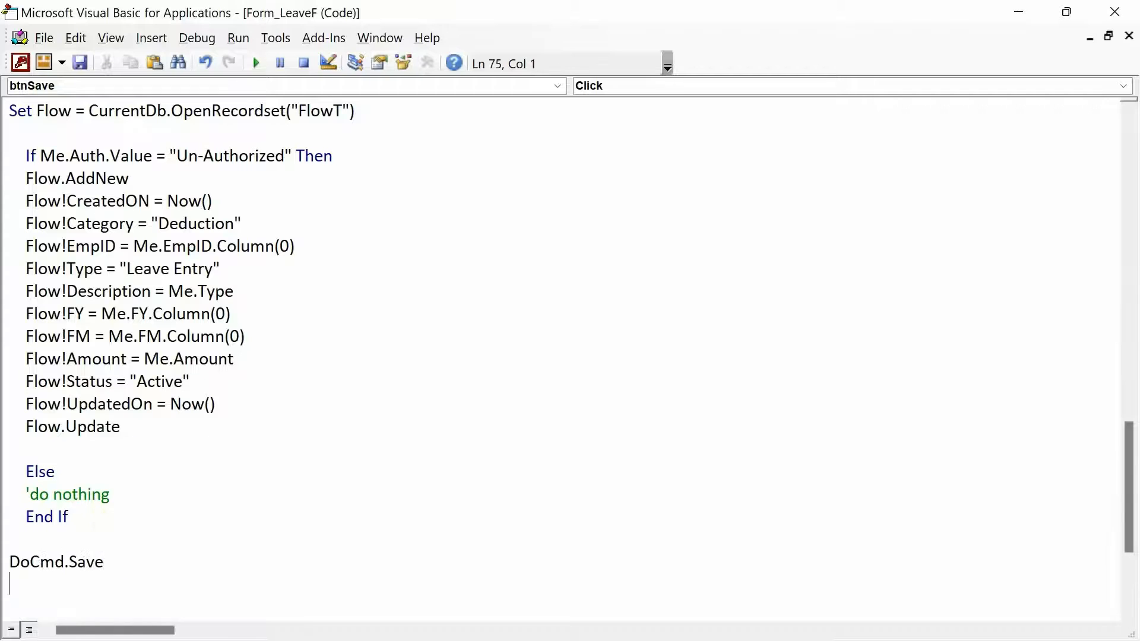
text(docmd.bee)
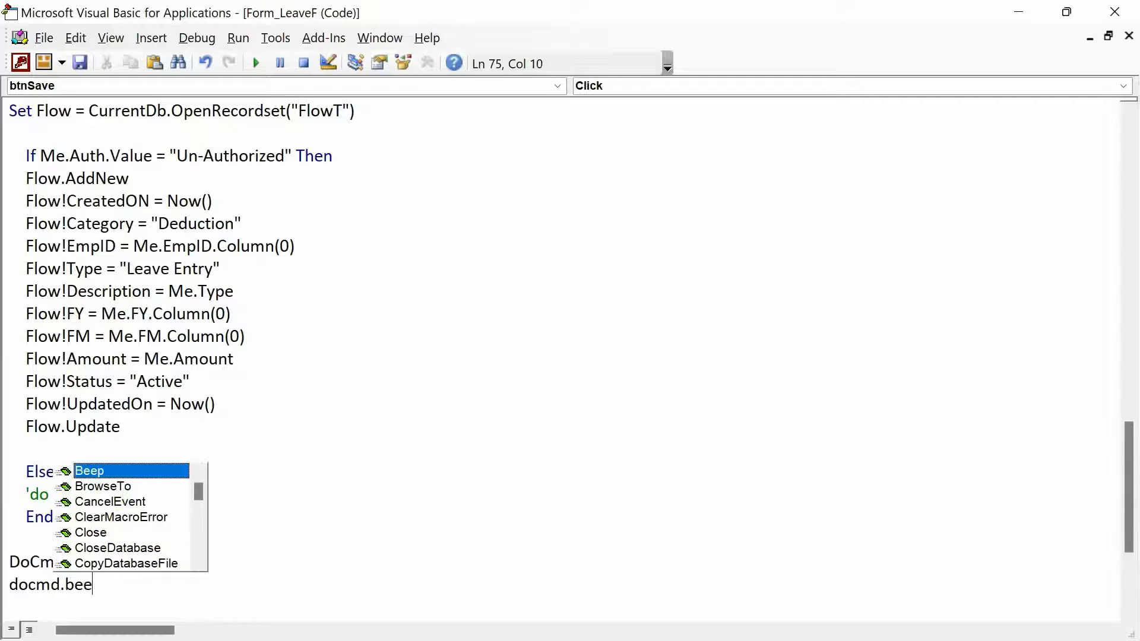
key(Return)
Add a MsgBox line reading "The leave entry has been made successfully." with vbInformation and the title "Information"
text(msgbox "")
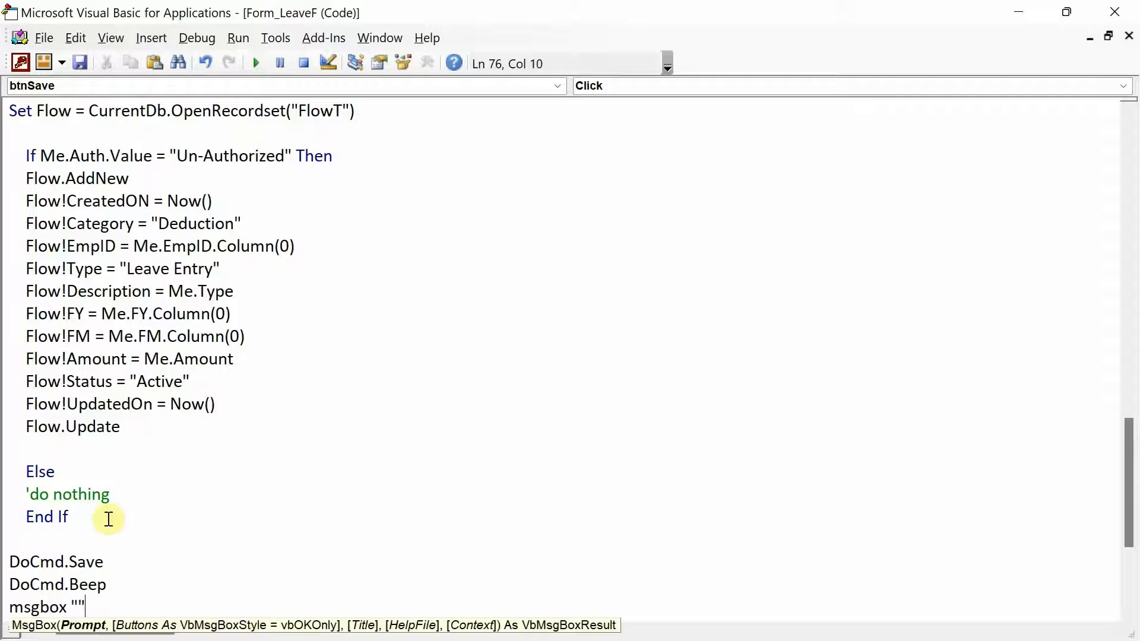
text(The leae)
key(BackSpace)
text(ve ent)
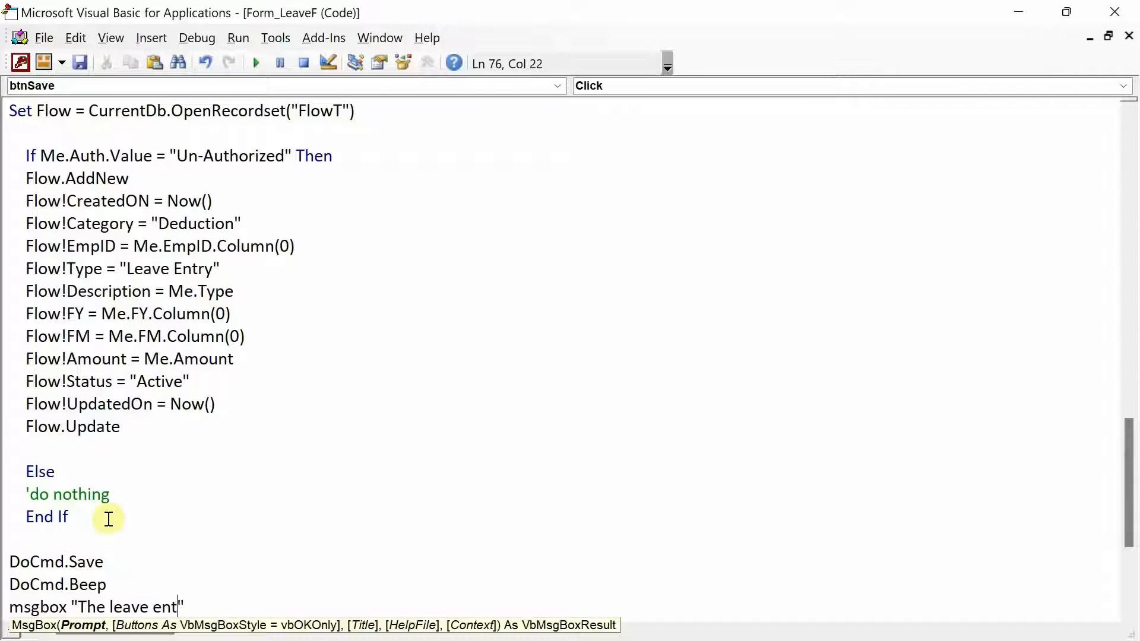
text(ry has been )
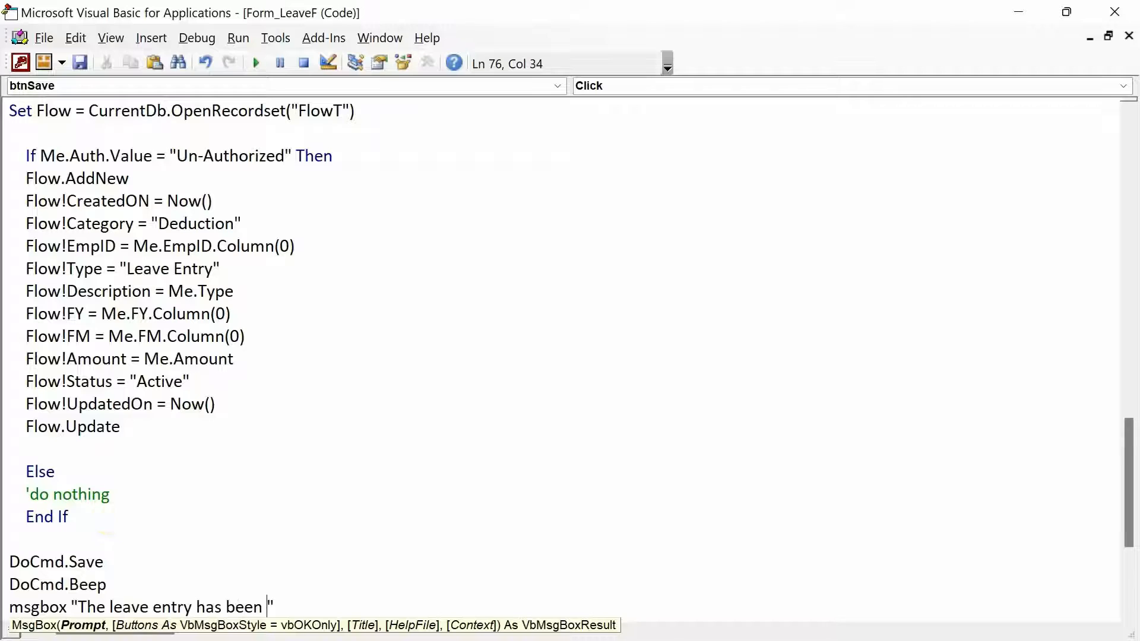
text(made success)
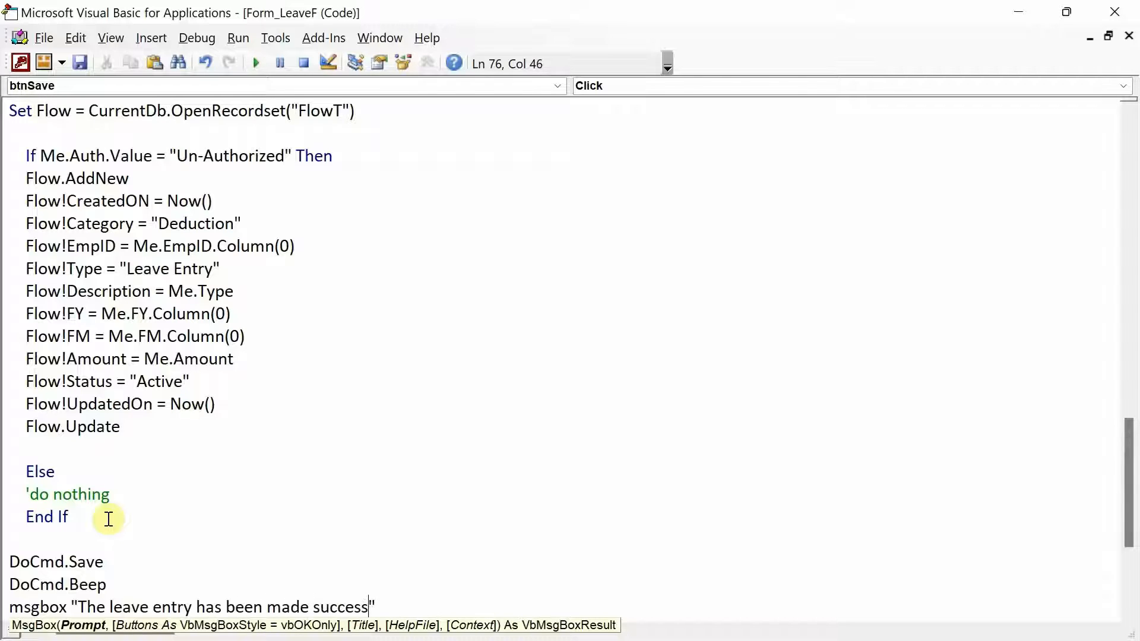
text(fully.",vbInformation)
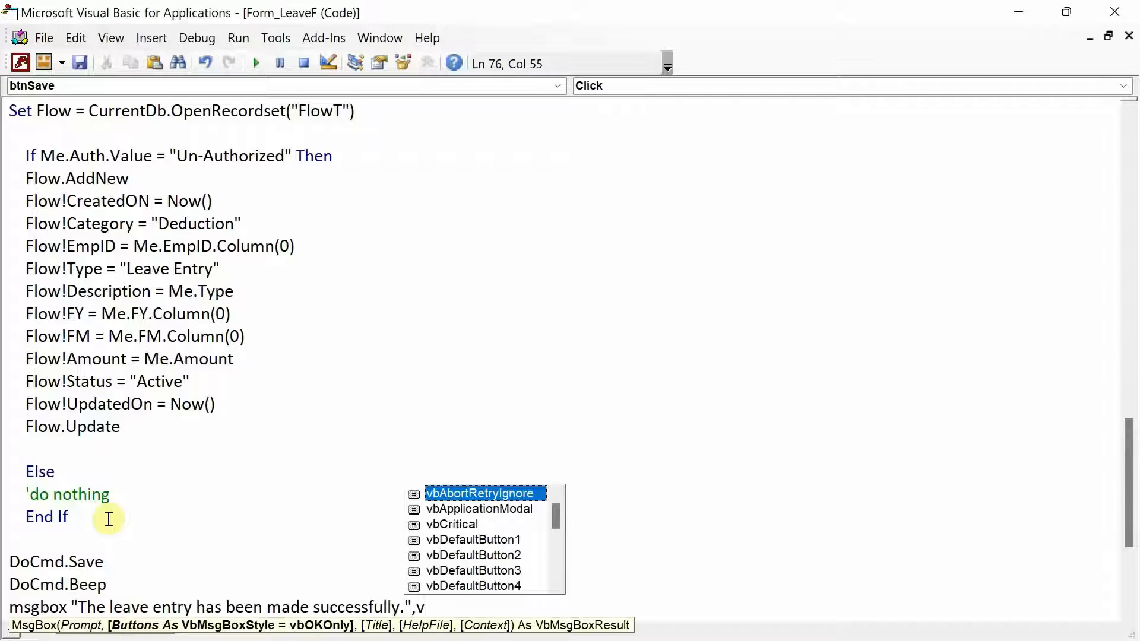
key(Tab)
text(, "")
key(Left)
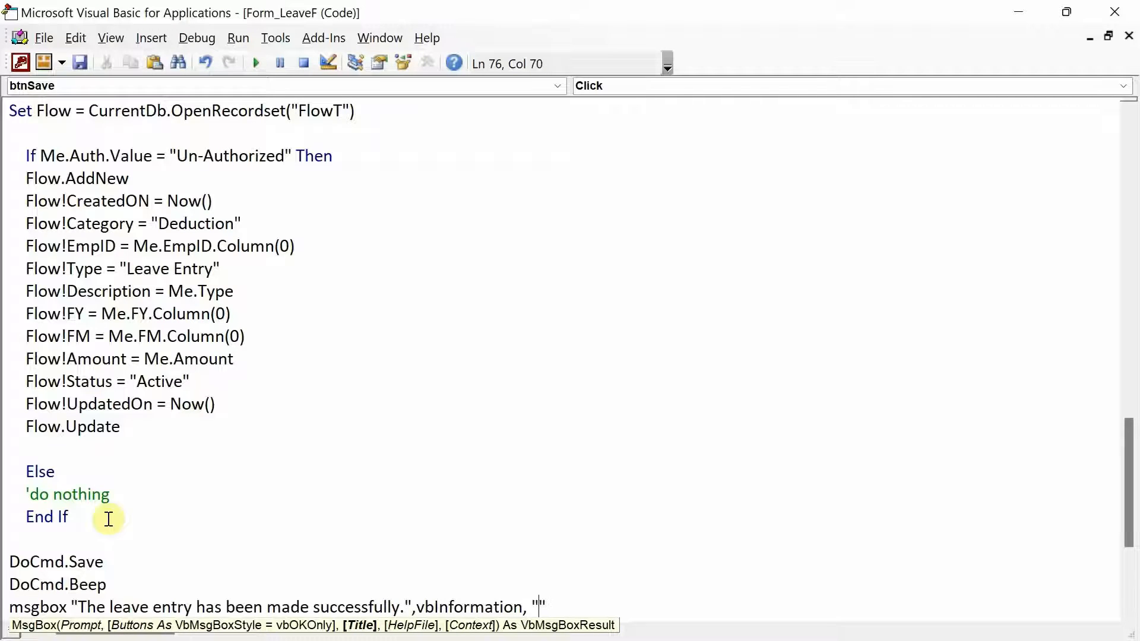
text(Information)
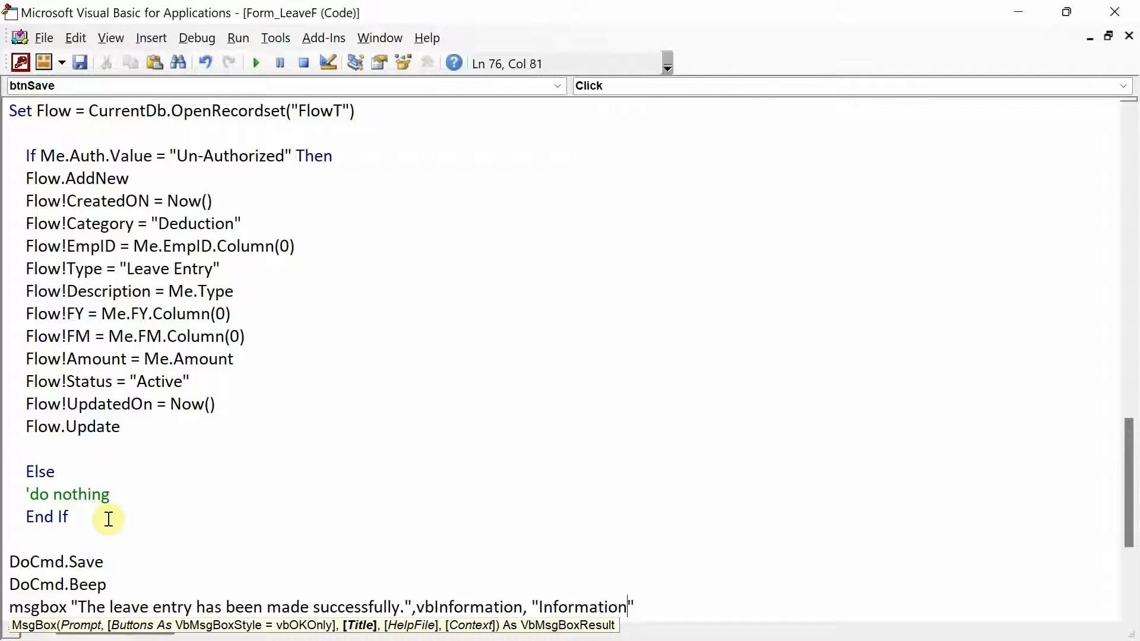
key(Return)
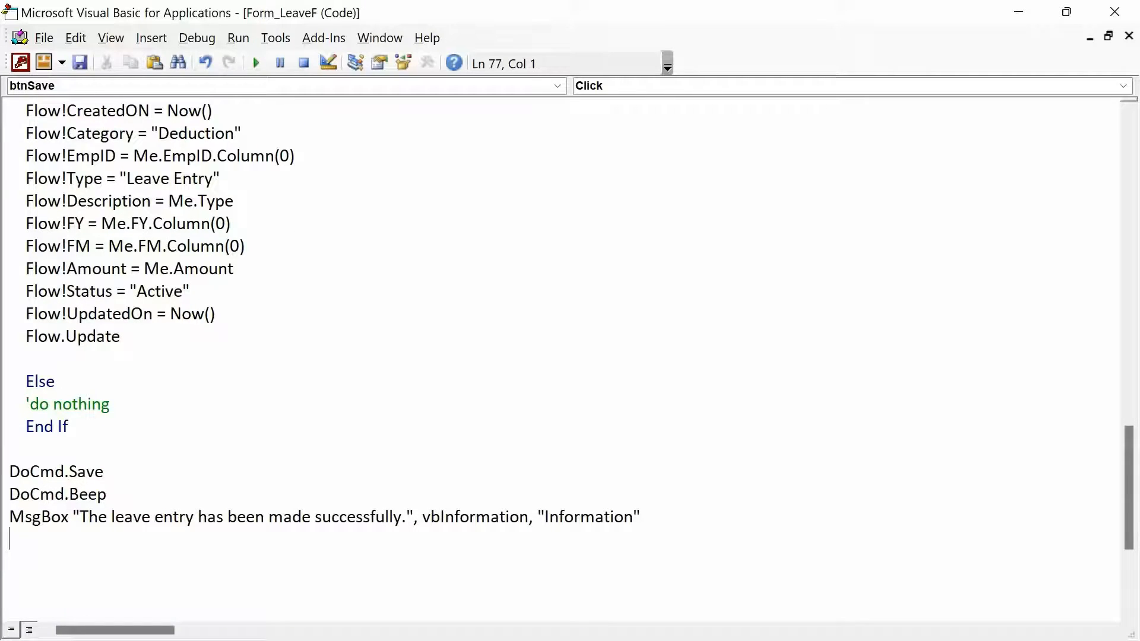
Close the outer validation block with End If and remove the extra blank lines before the Err <> 0 check
text(endif)
key(Return)
key(Down)
key(Down)
key(Down)
key(Down)
key(Down)
key(Down)
key(Down)
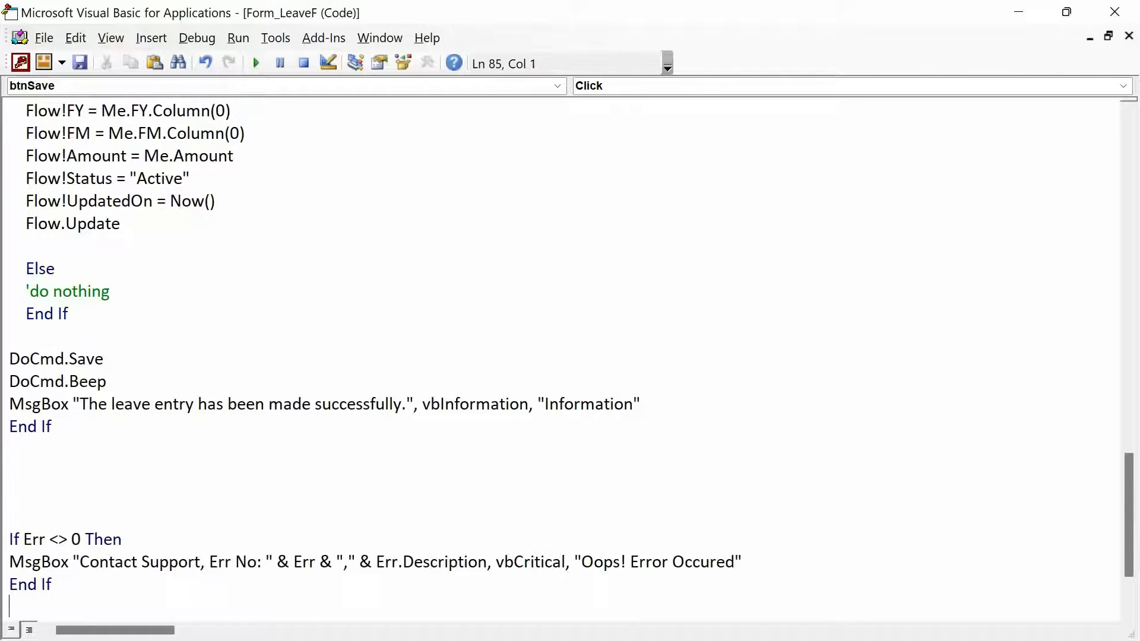
key(Up)
key(Up)
key(Right)
key(Right)
key(Right)
key(Up)
key(Up)
key(BackSpace)
key(BackSpace)
key(BackSpace)
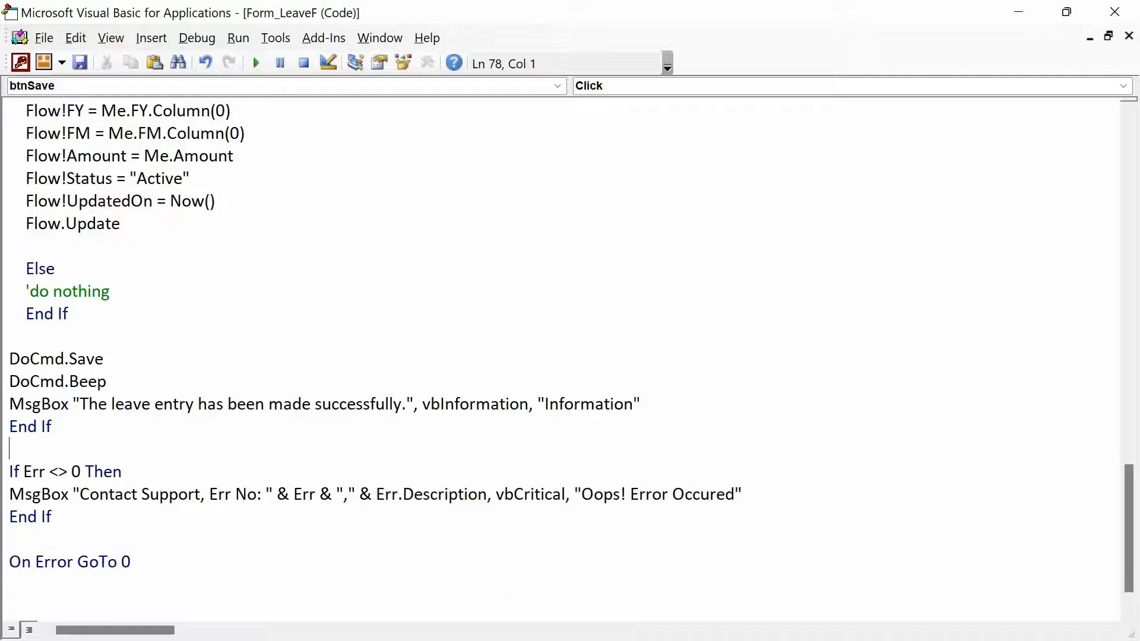
Compile the database code and close the code editor
click(199, 39)
click(205, 62)
click(1115, 12)
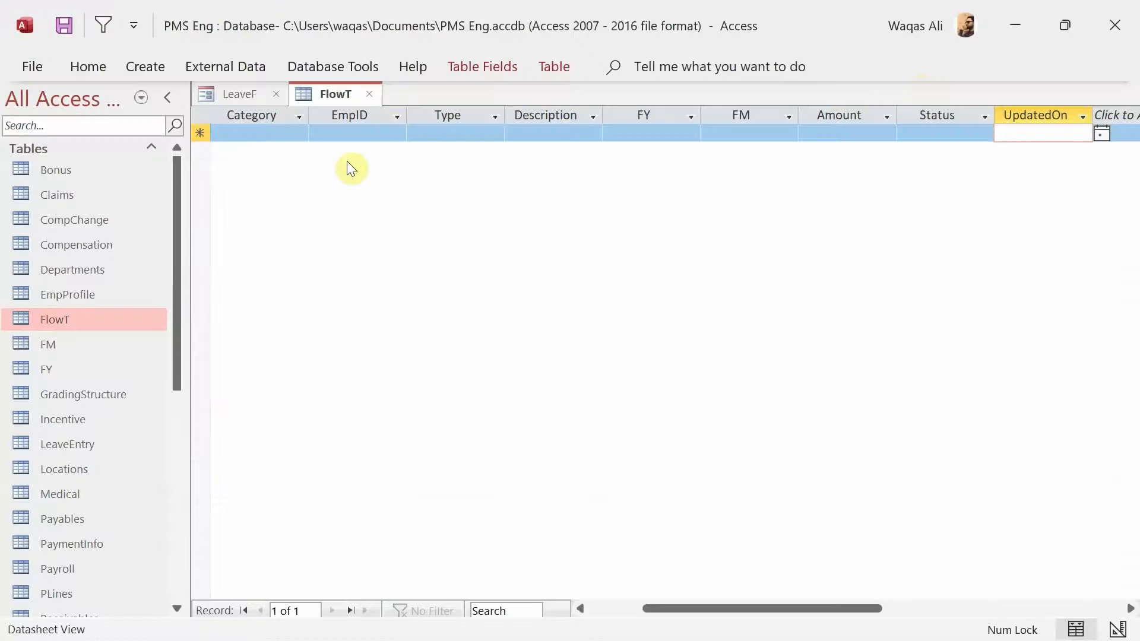
Close the FlowT table and save the LeaveF form
click(372, 93)
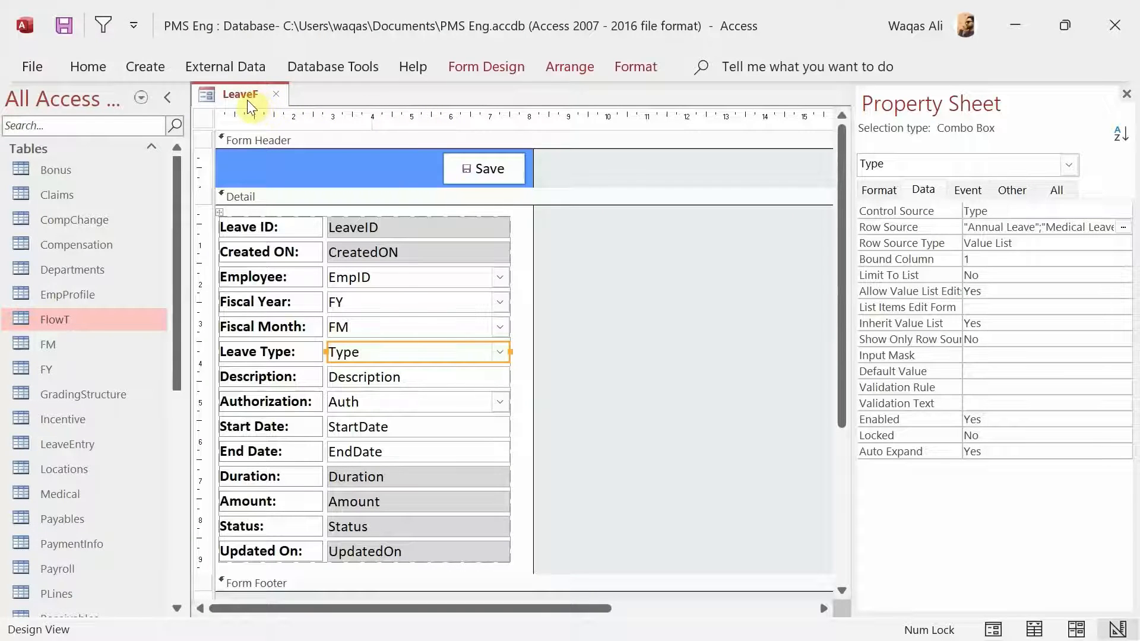
right_click(247, 100)
click(259, 111)
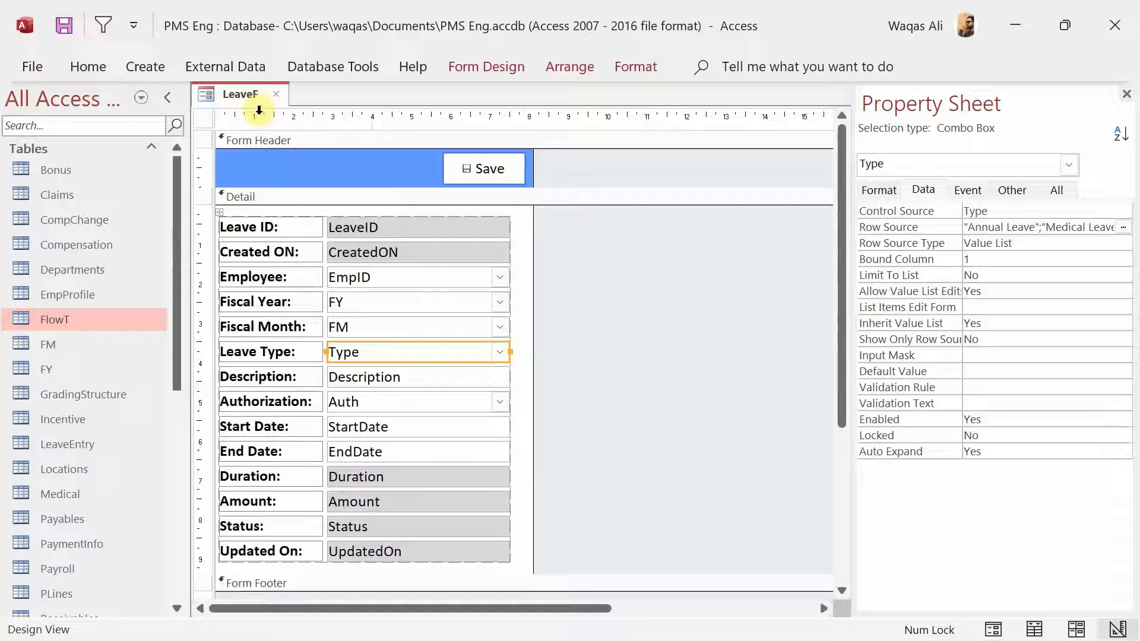
Create an After Update event procedure for the EndDate text box using the Code Builder
click(460, 452)
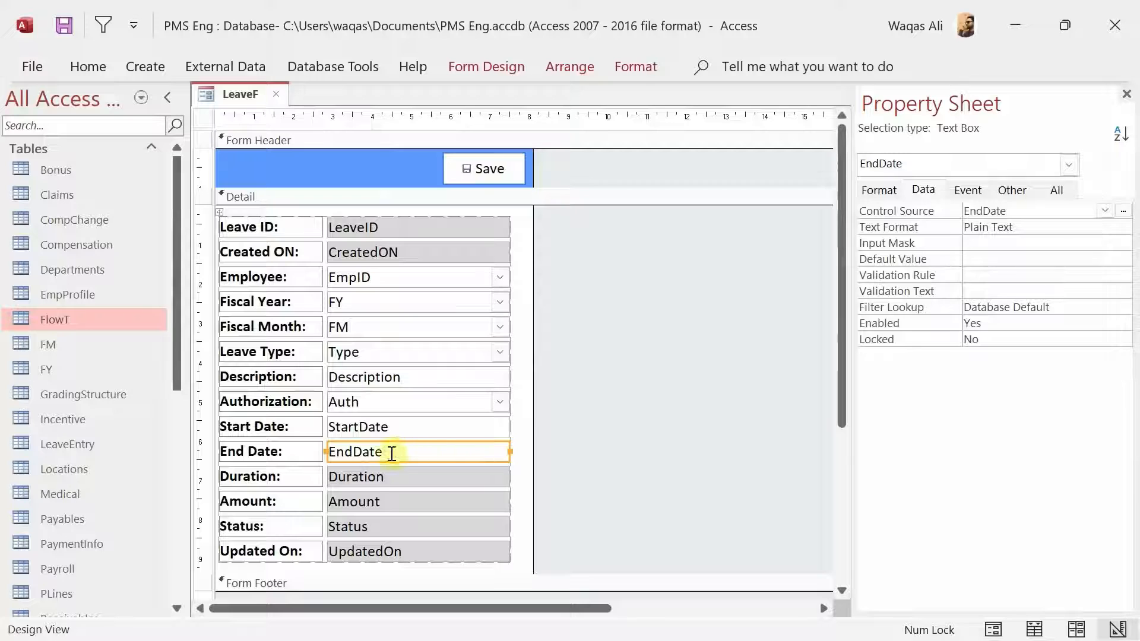
click(372, 477)
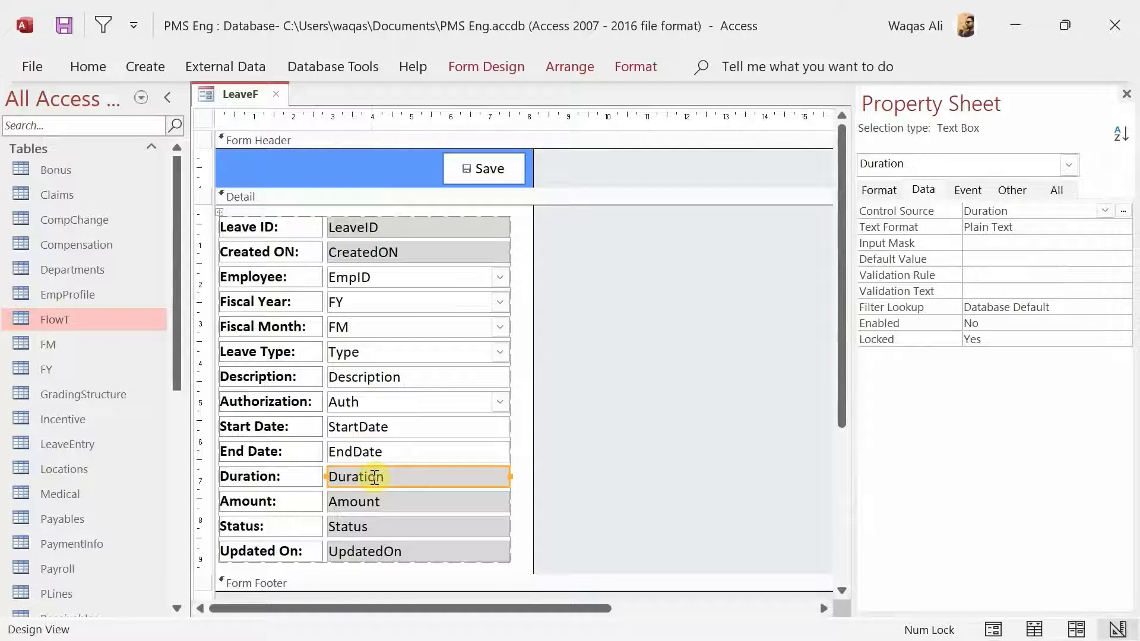
click(354, 503)
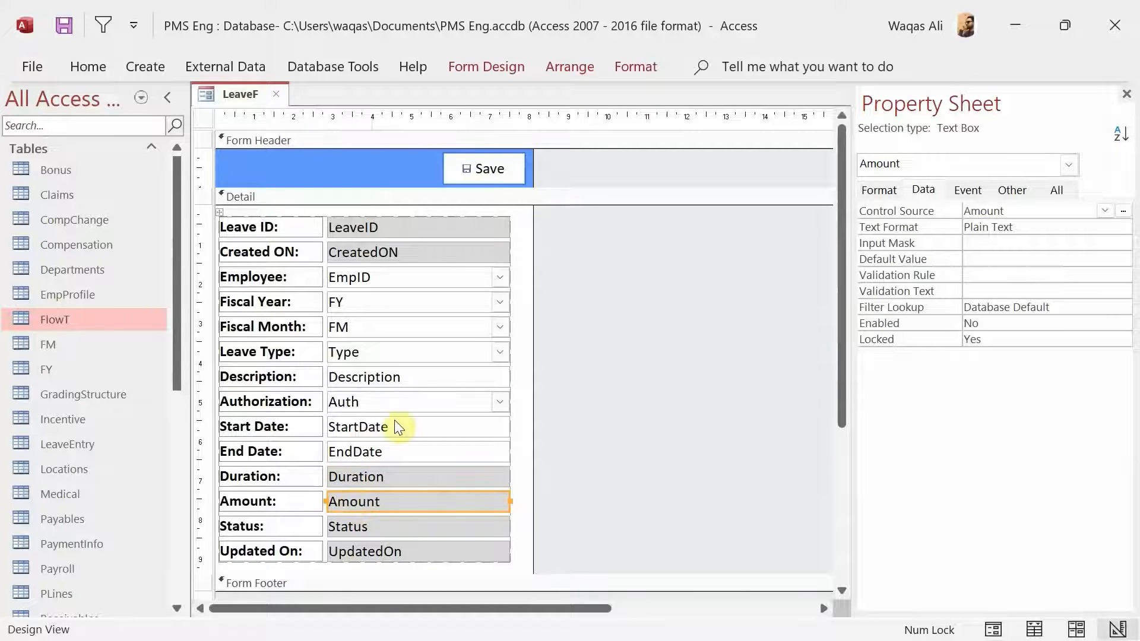
click(358, 450)
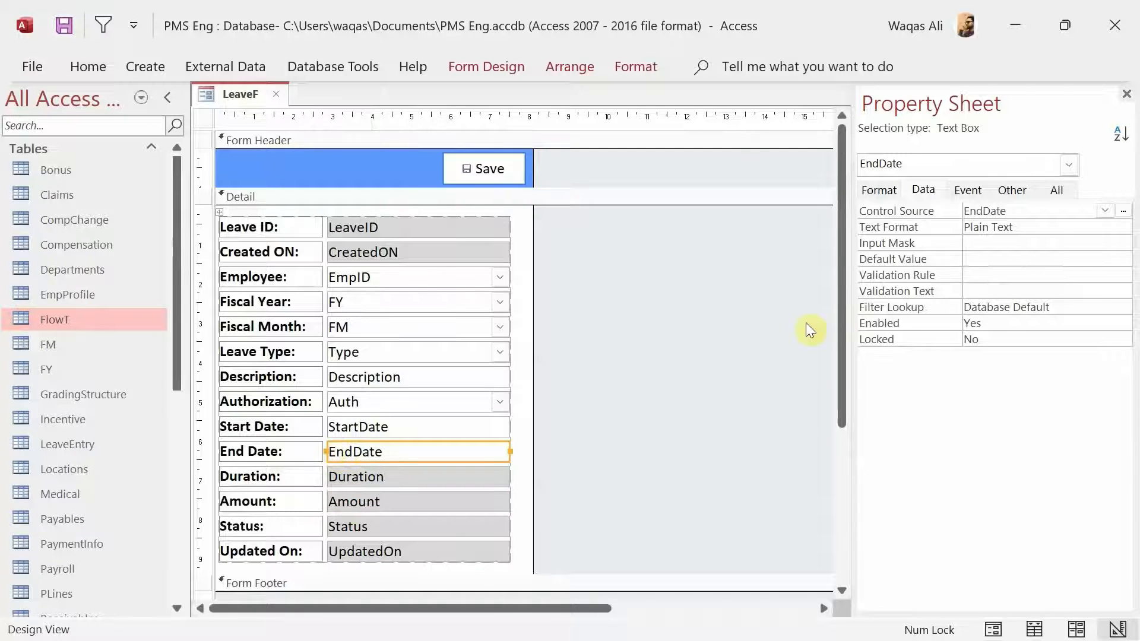
click(968, 190)
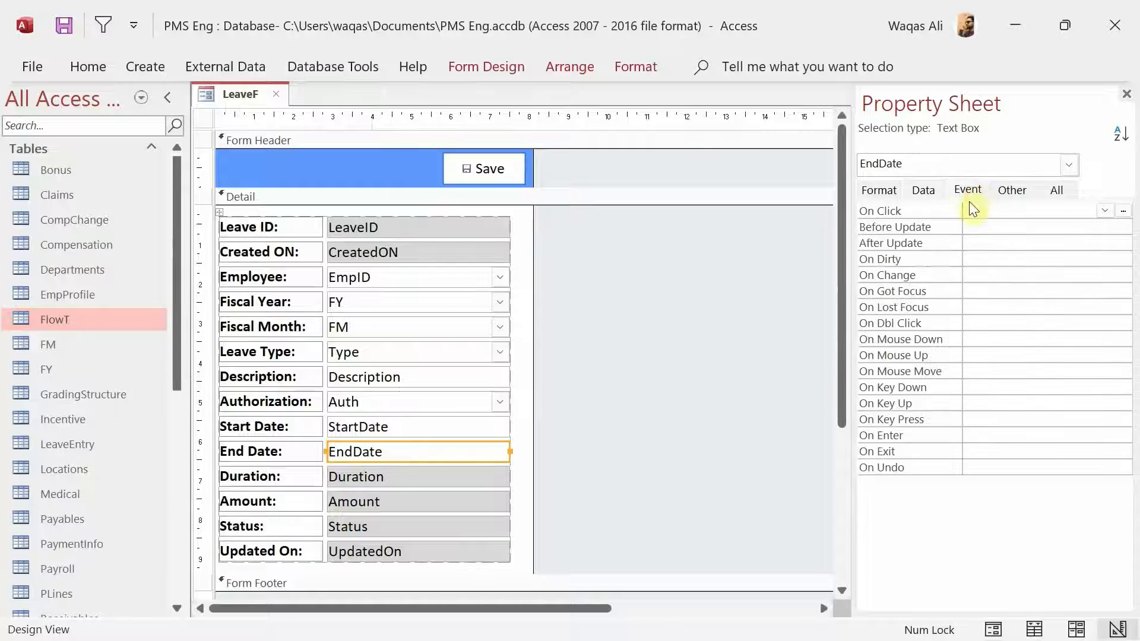
click(970, 243)
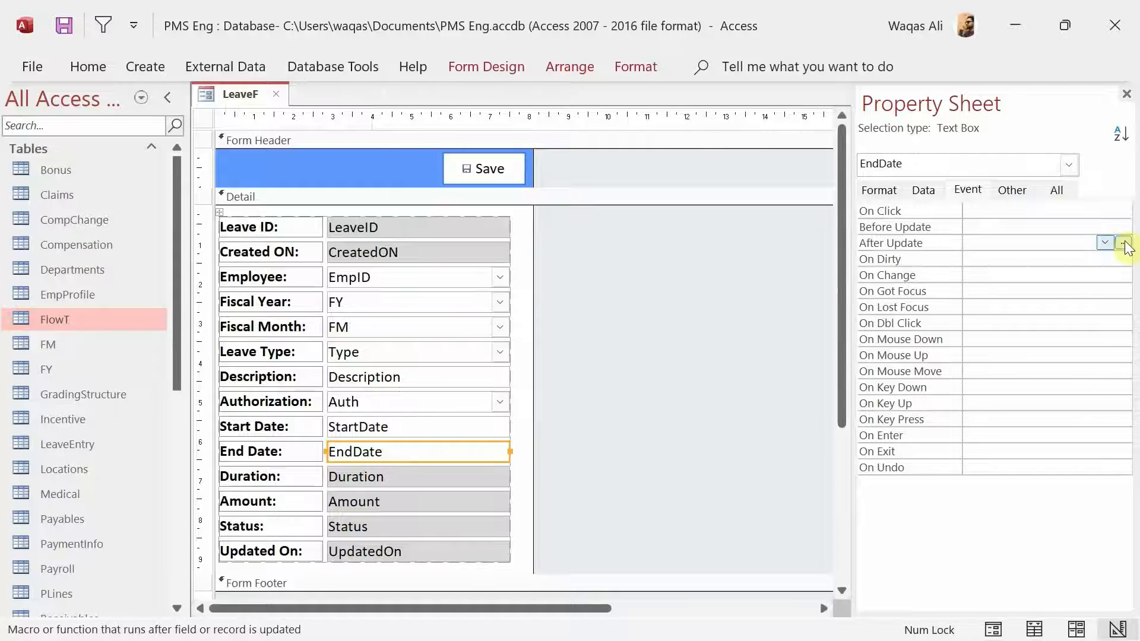
click(1123, 244)
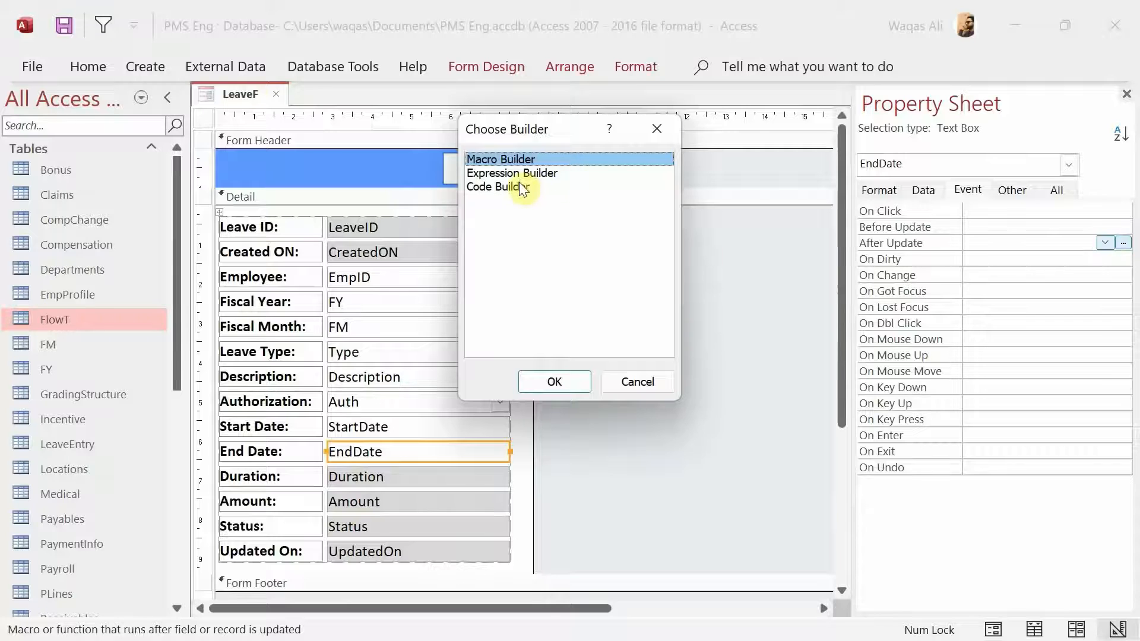
double_click(521, 189)
key(Return)
key(Return)
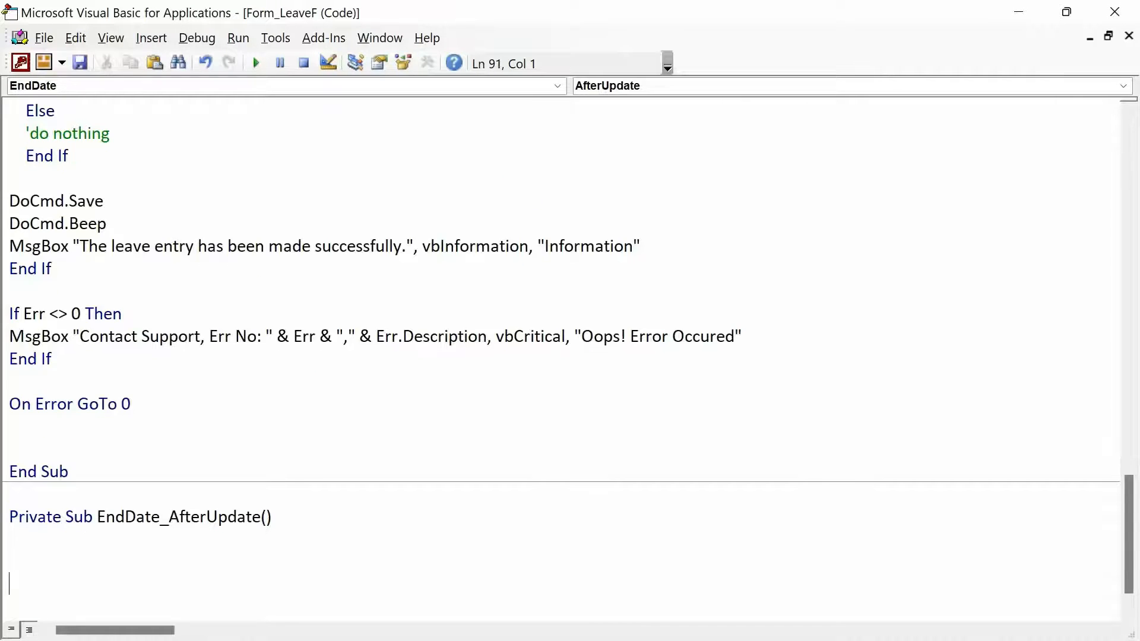
Add On Error Resume Next to EndDate_AfterUpdate, followed by a copy of the Save procedure's Err <> 0 block and On Error GoTo 0
drag(174, 418, 9, 315)
key(ctrl+c)
click(28, 557)
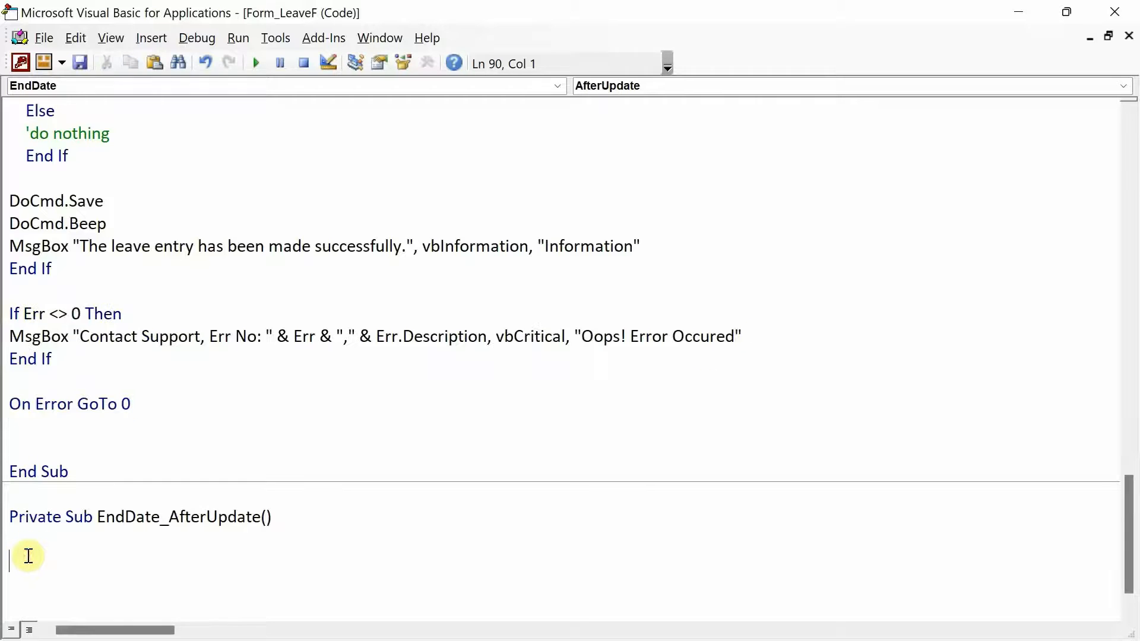
text(on e)
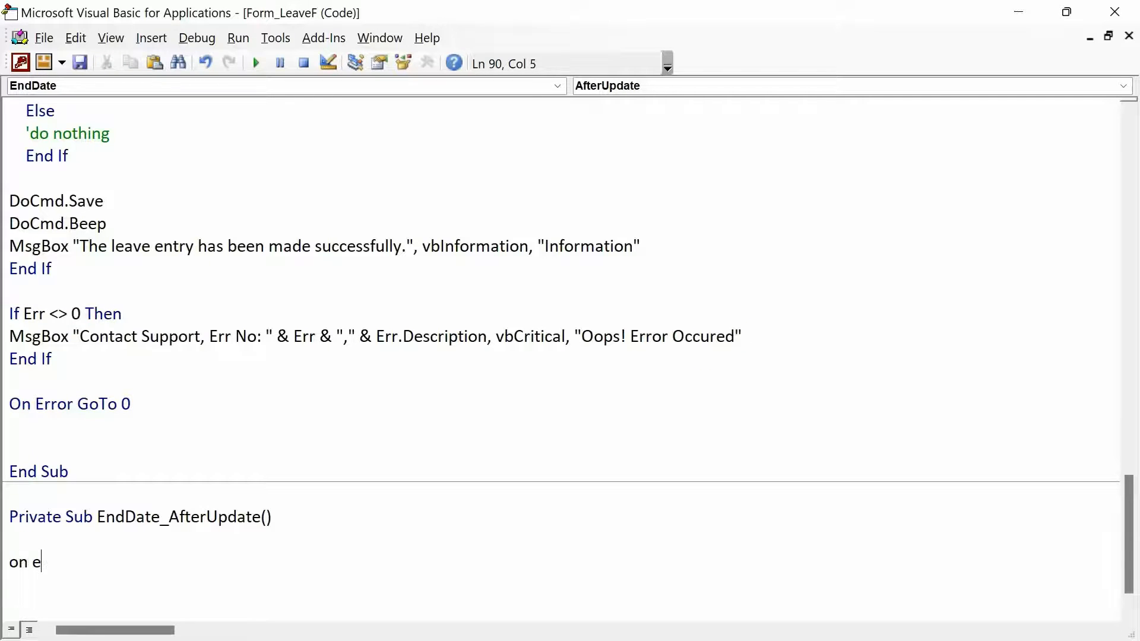
text(rror resume n)
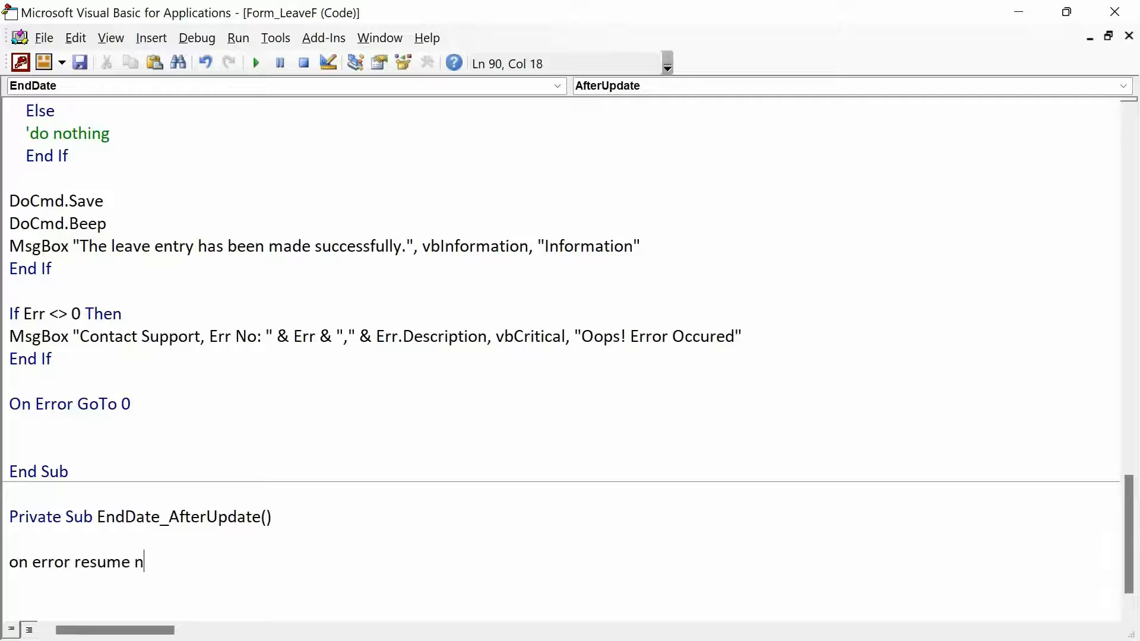
text(ext)
key(Return)
key(Return)
key(Return)
key(ctrl+v)
Insert two blank lines above the Err <> 0 check in EndDate_AfterUpdate and begin a statement with me.du under On Error Resume Next
key(Up)
key(Up)
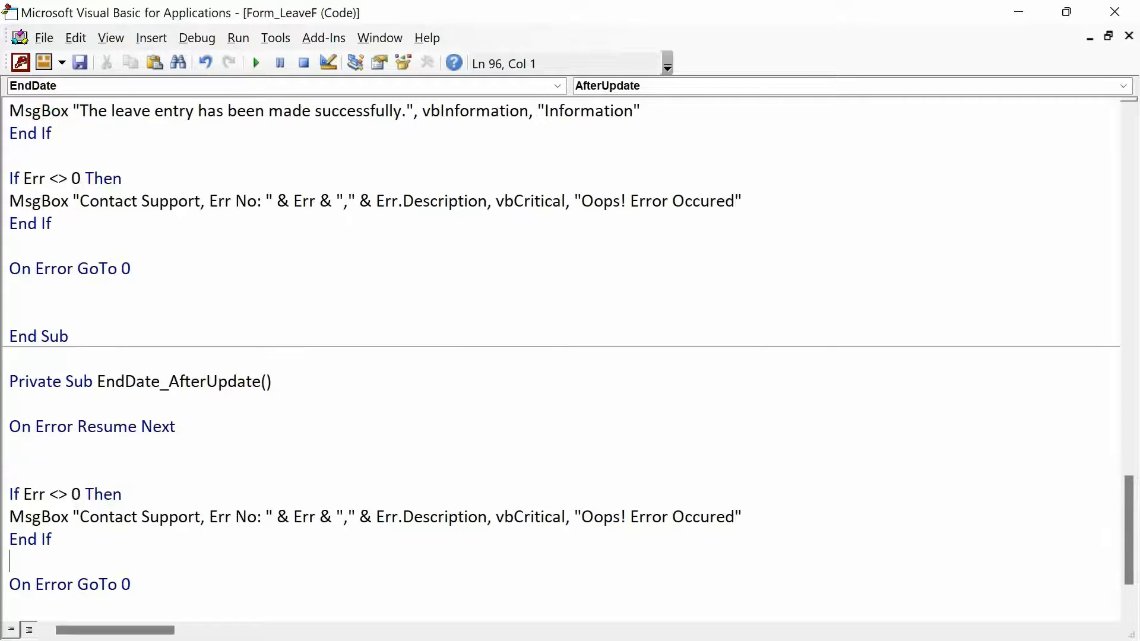
key(Up)
key(Up)
key(Up)
key(Up)
key(Return)
key(Return)
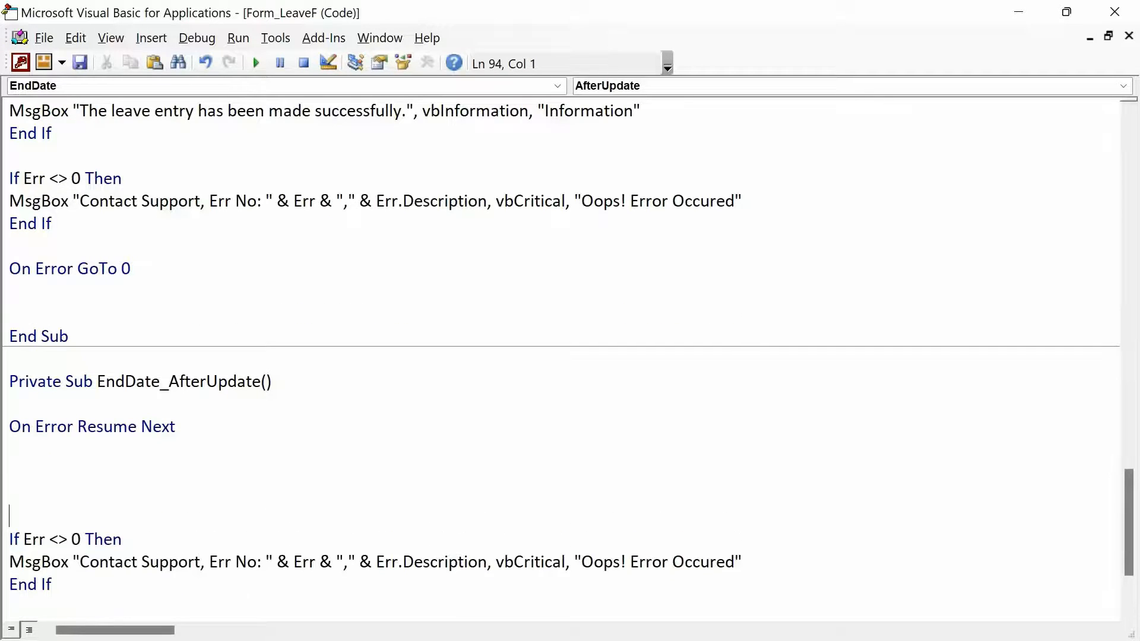
key(Up)
key(Up)
text(me.du)
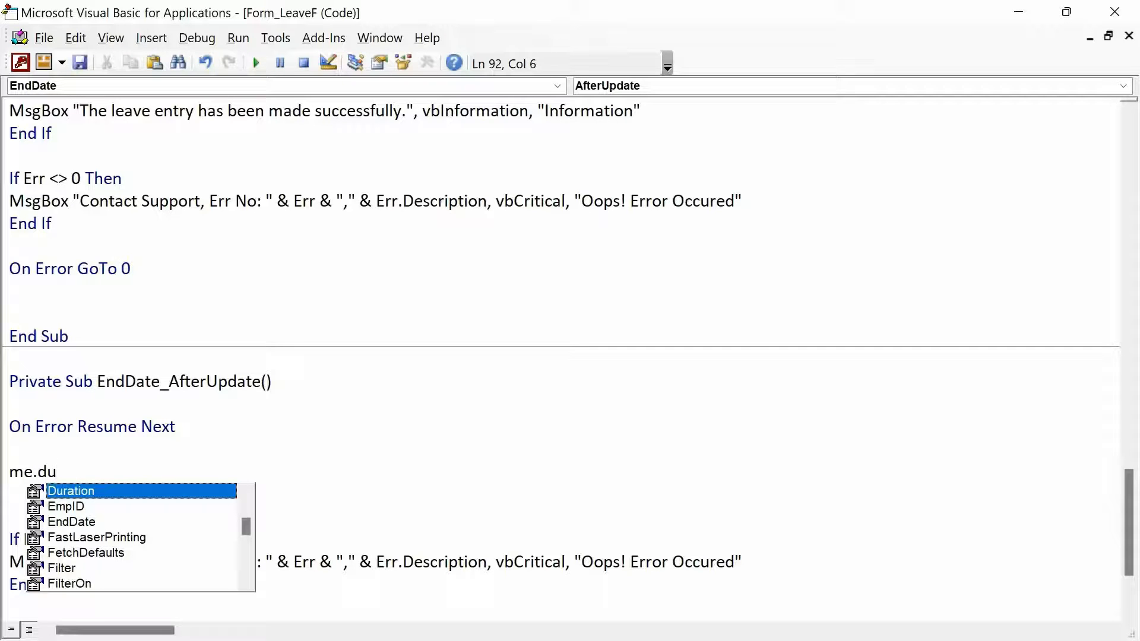
Examine the Employee combo box's row source query on the LeaveF form for its column order, and return to the code editor
key(alt+Tab)
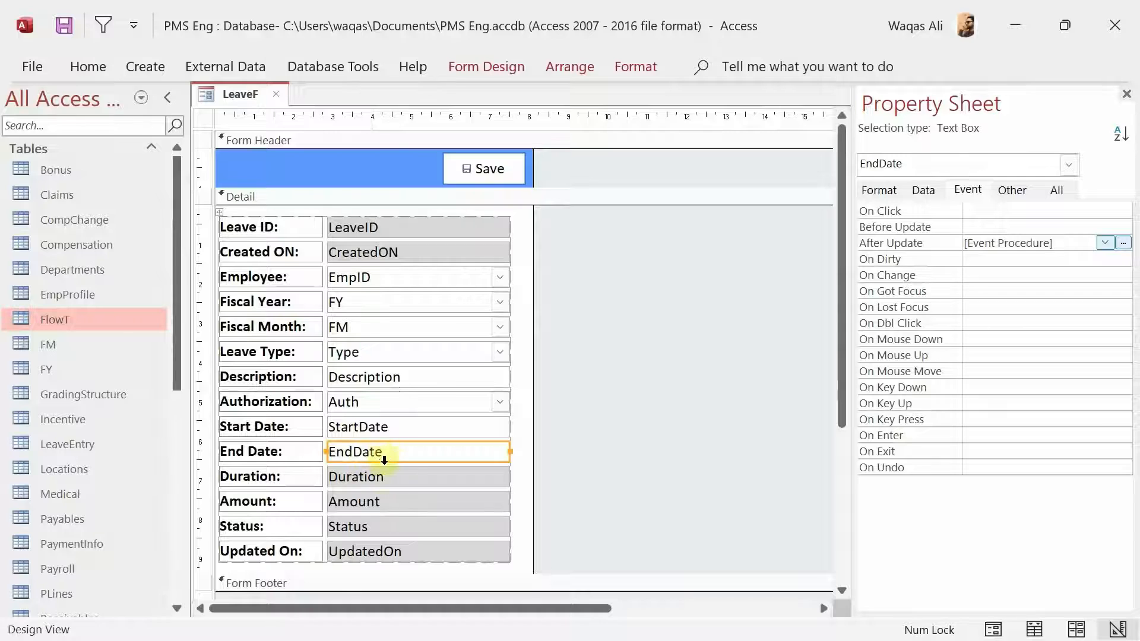
click(376, 500)
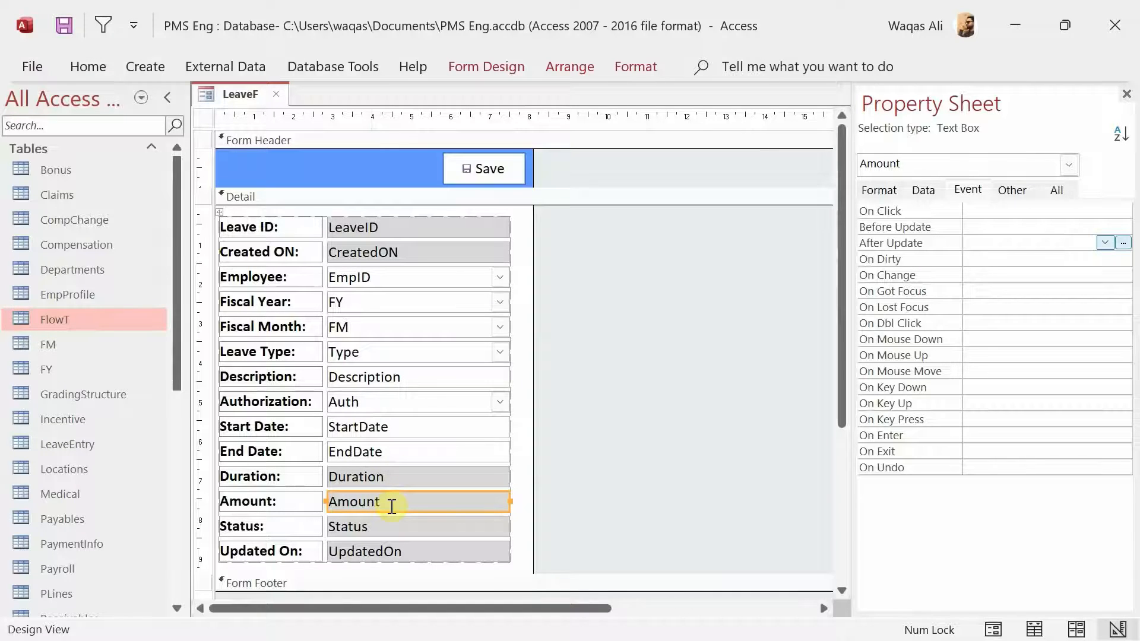
click(406, 282)
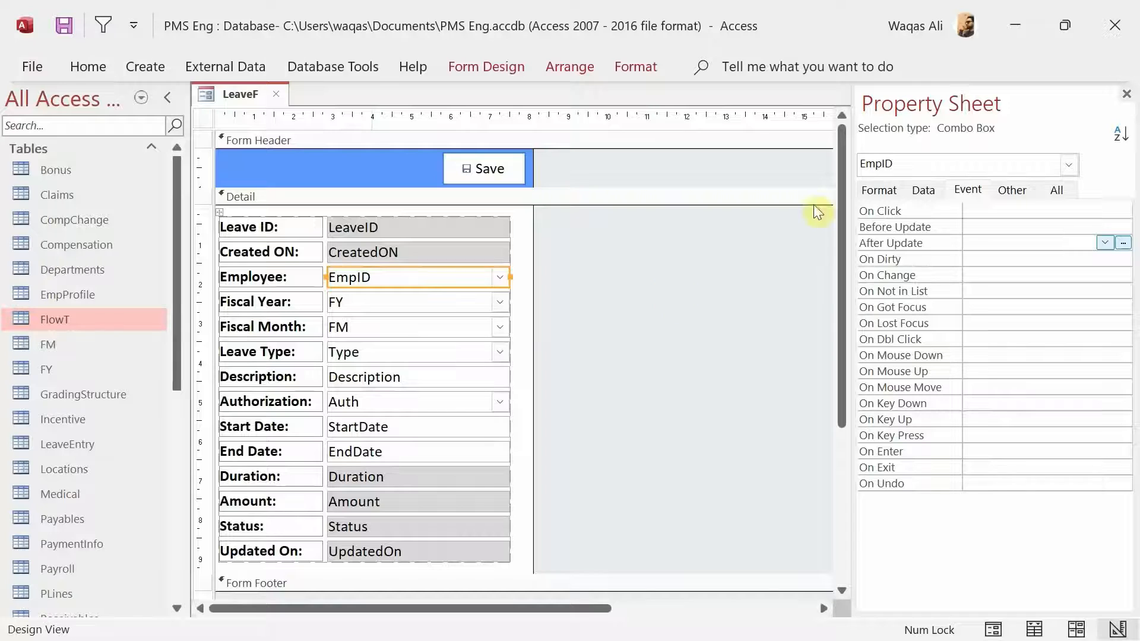
click(934, 188)
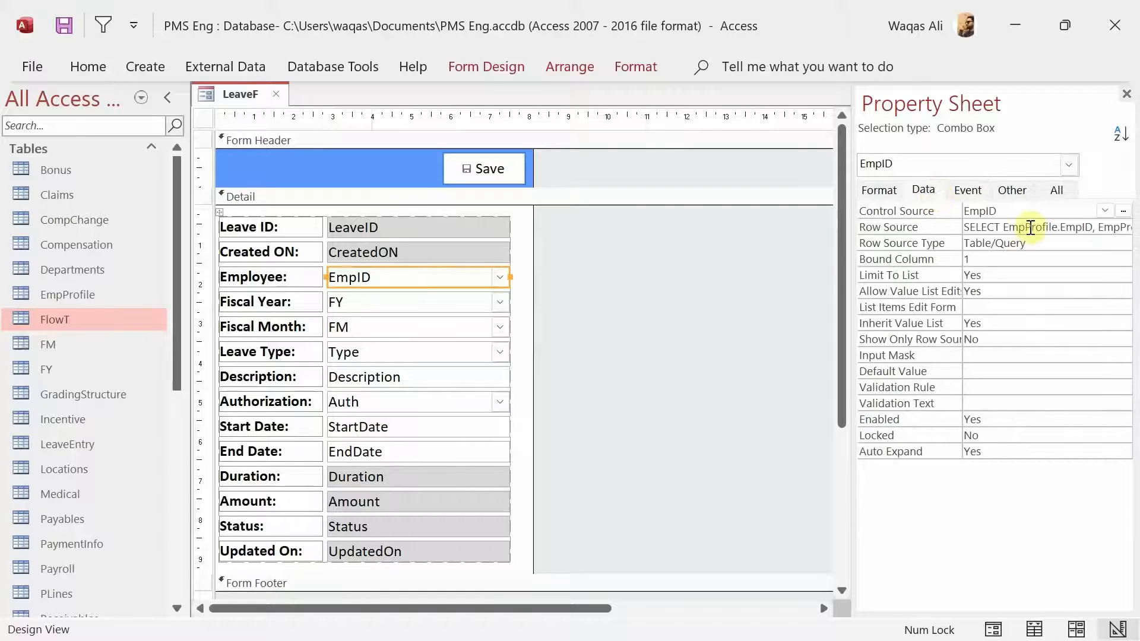
click(1024, 227)
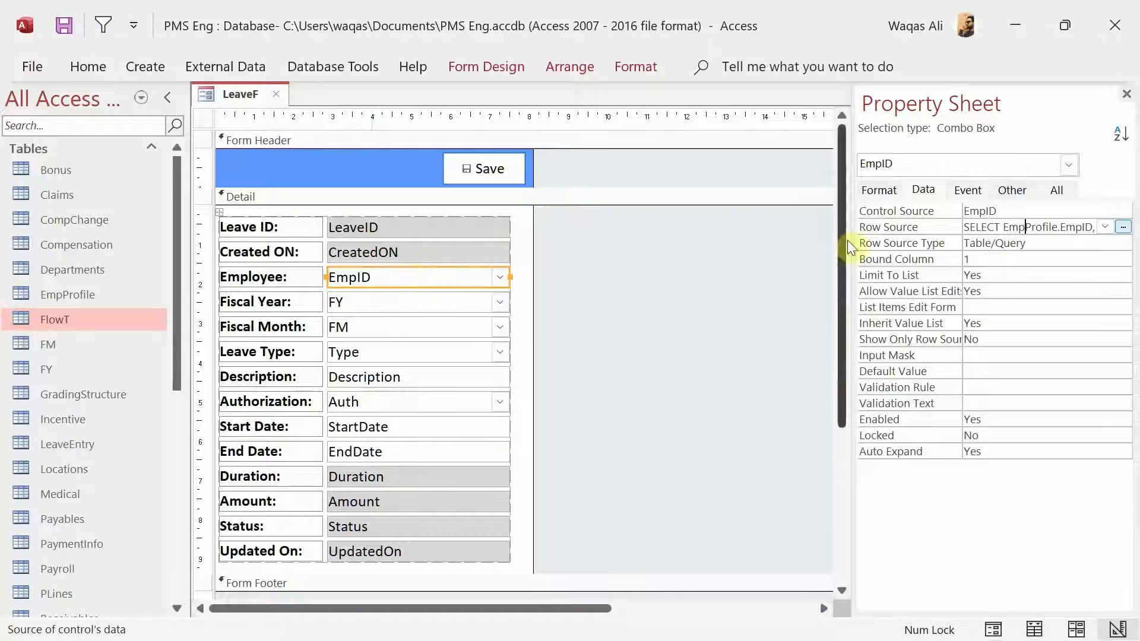
click(1123, 227)
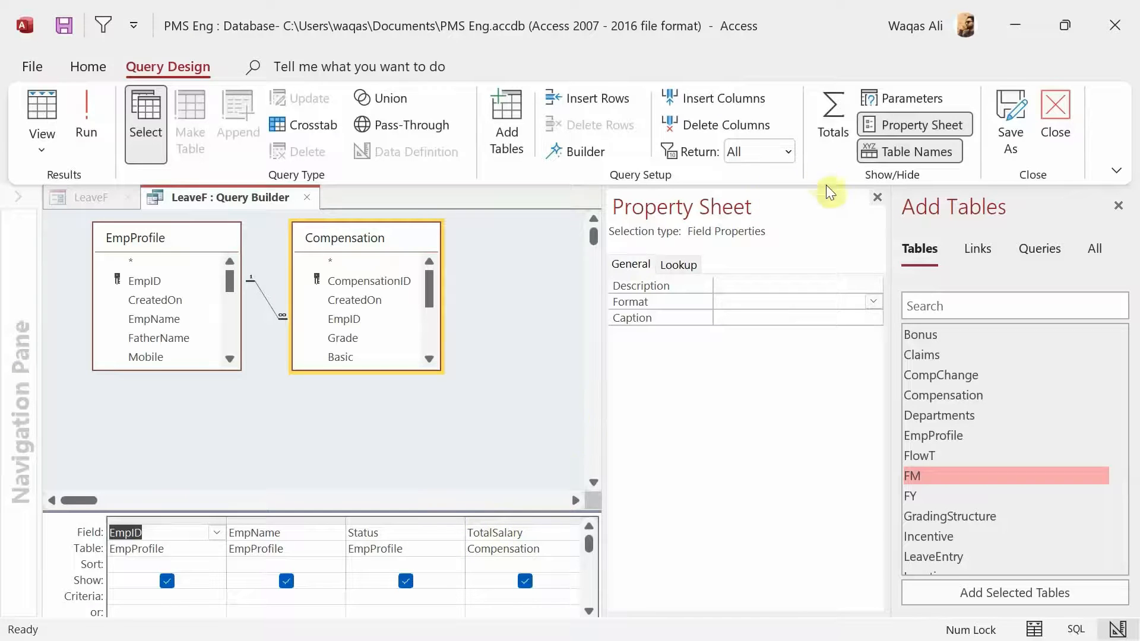
click(878, 197)
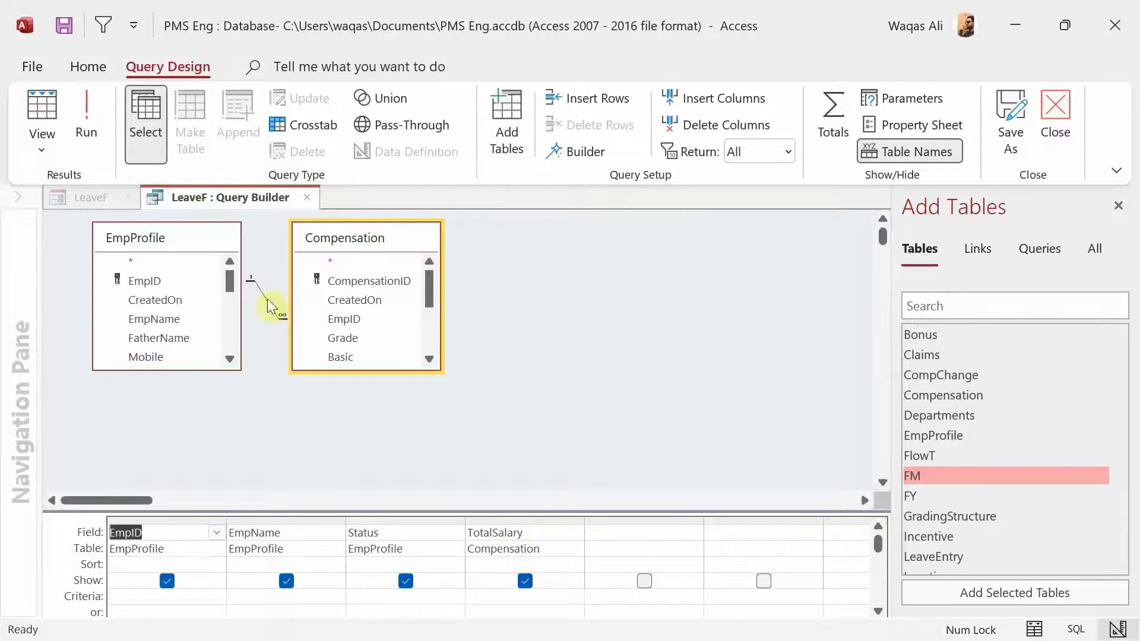
click(308, 197)
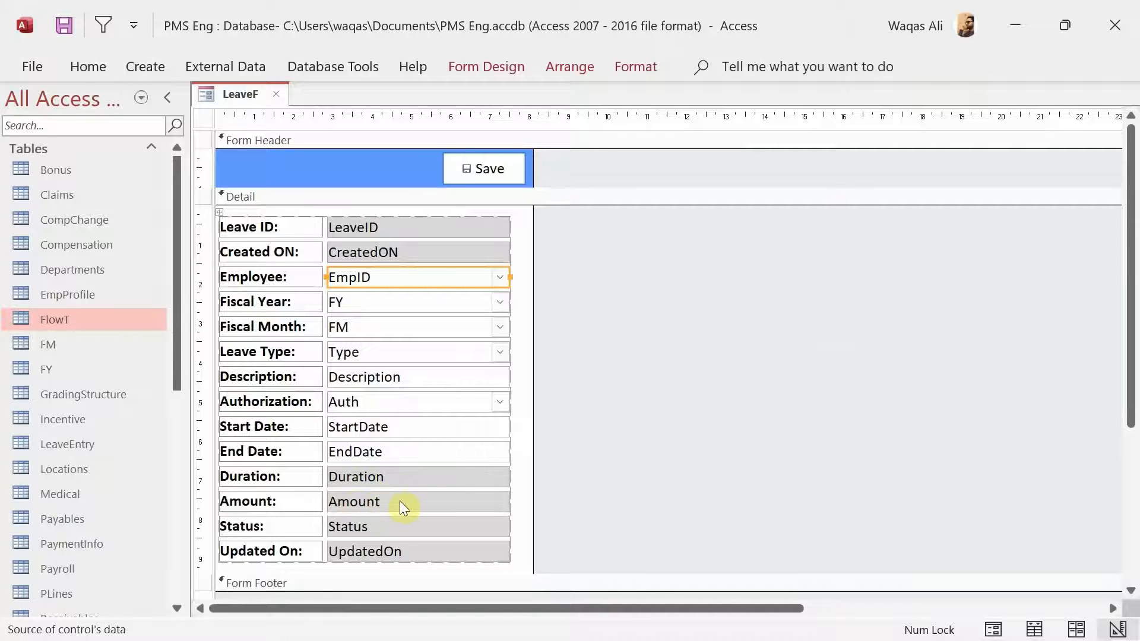
key(alt+F11)
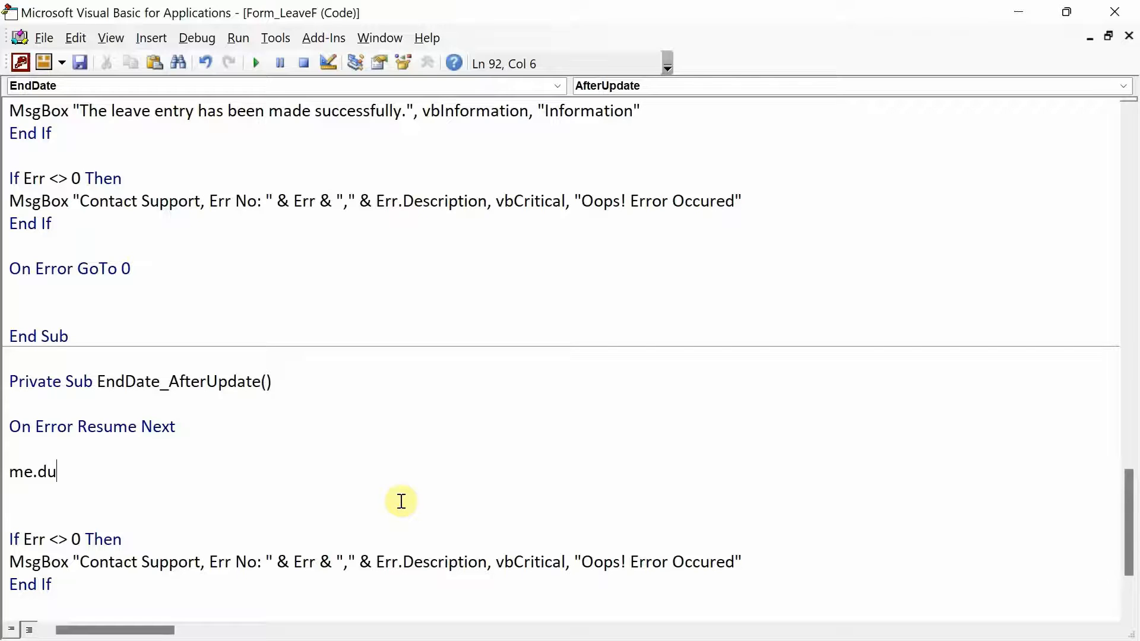
Replace the partial Duration reference in EndDate_AfterUpdate with the assignment start me.Amount.Value =
key(BackSpace)
key(BackSpace)
key(BackSpace)
text(.amou)
key(Tab)
text(=)
key(BackSpace)
key(BackSpace)
text(.Value = )
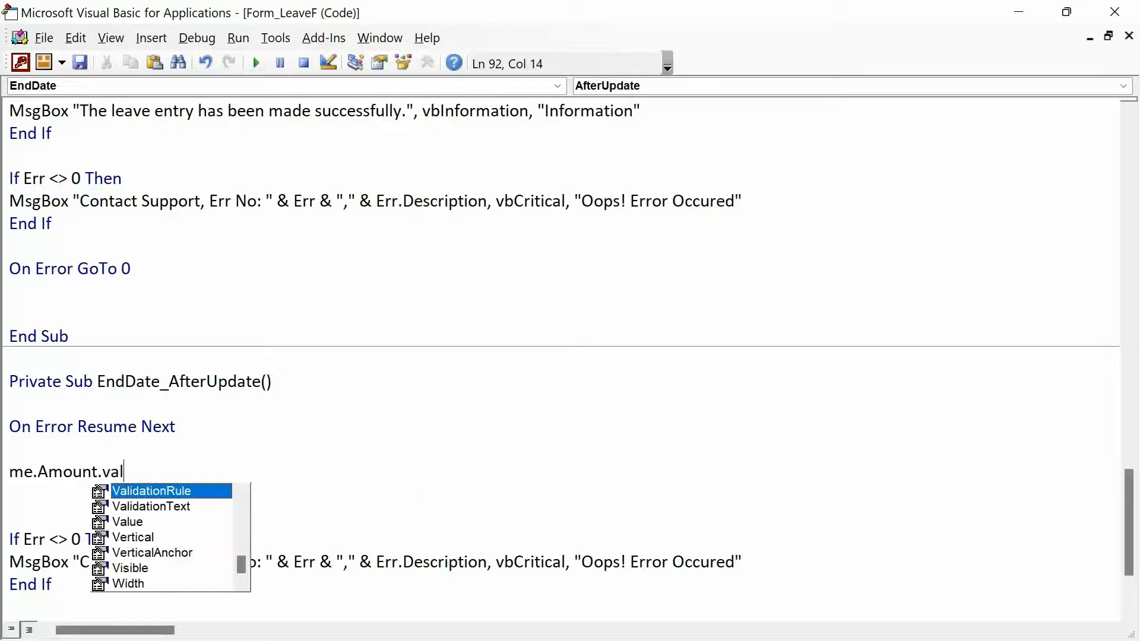
Complete the Amount assignment with the expression Me.EmpID.Column(3) / 30 * Me.Duration
text(me.emp)
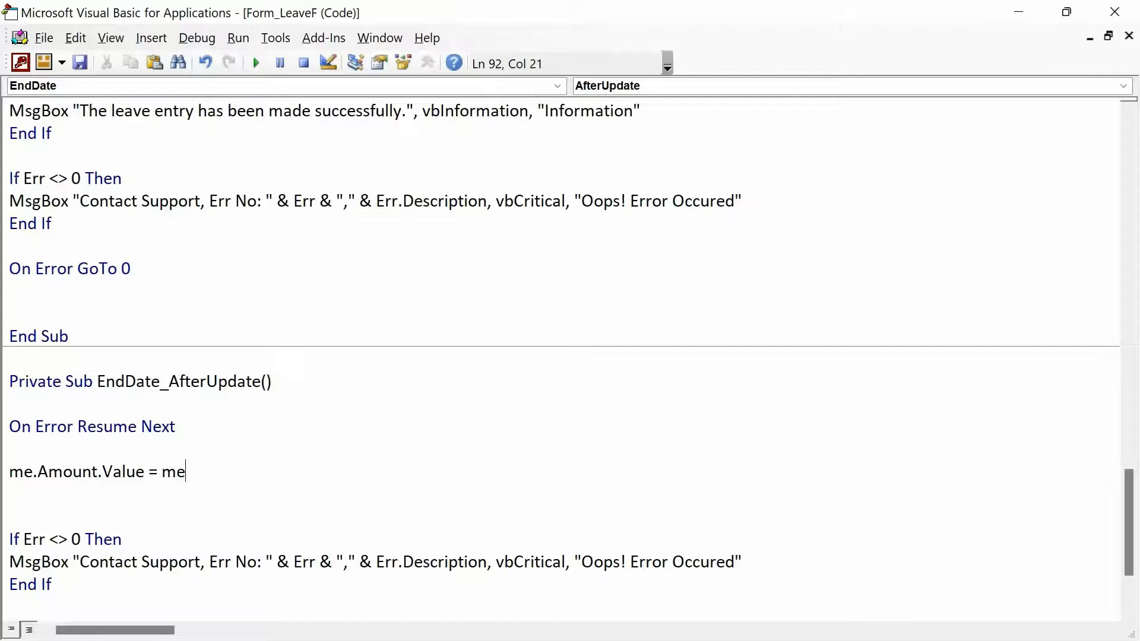
key(Tab)
text(.co)
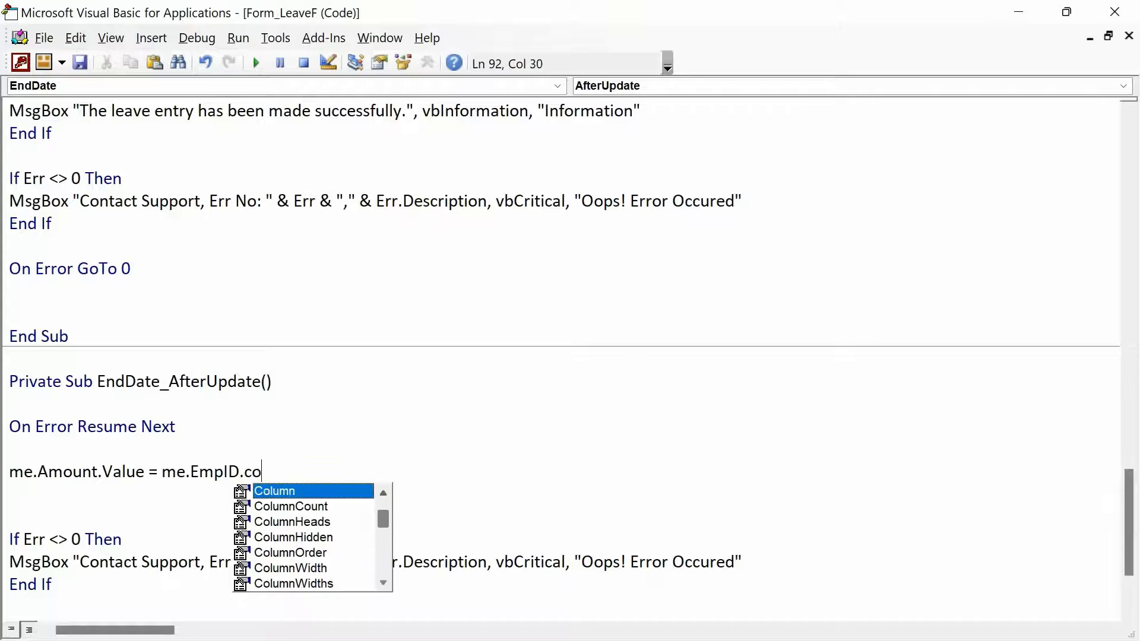
key(Tab)
text((3))
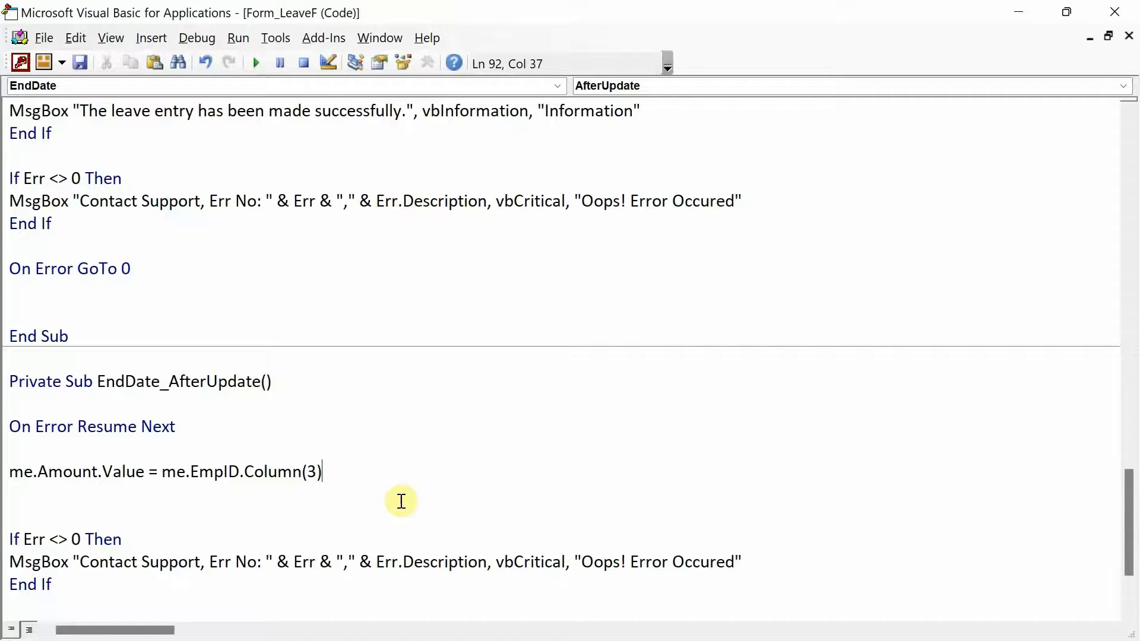
text(/30*me.Duration)
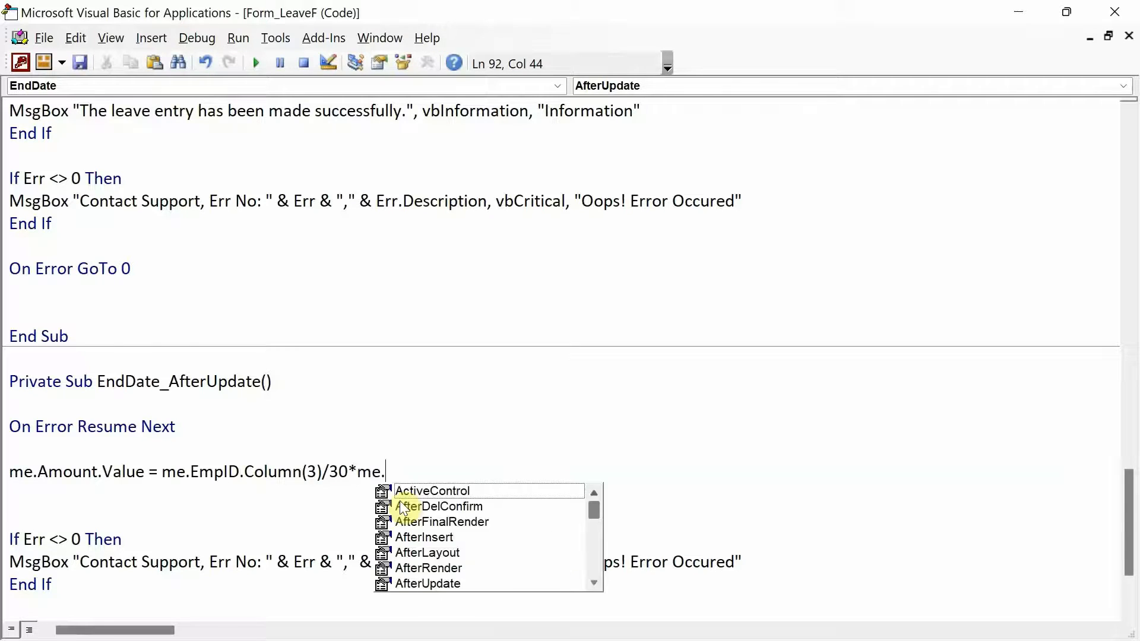
key(Down)
key(Down)
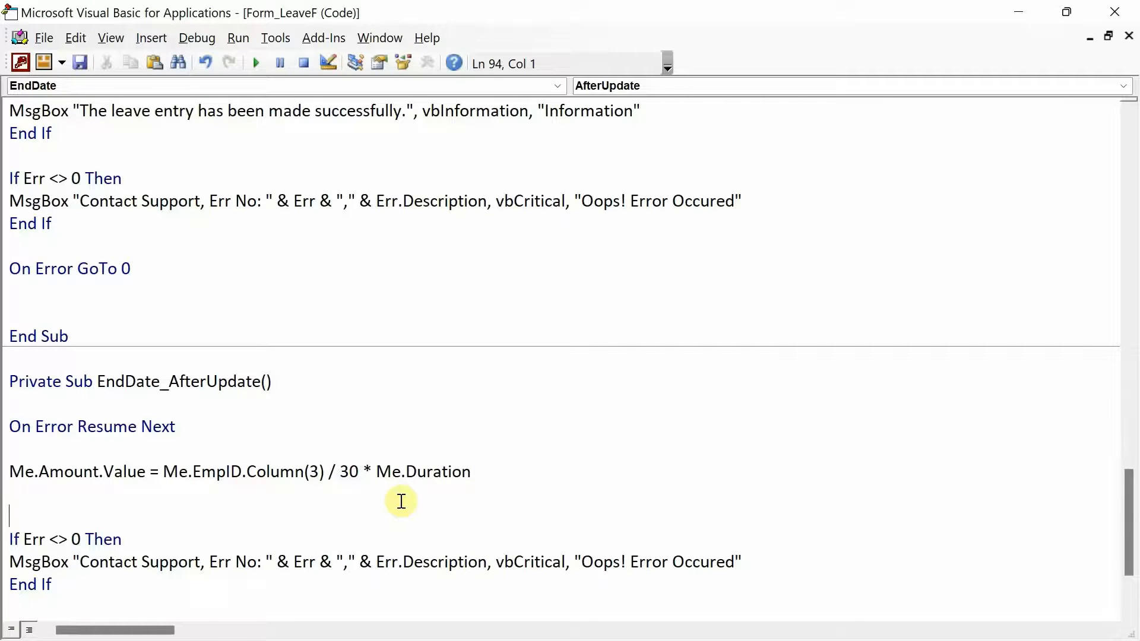
Compile the PMS Eng code and close the code editor
drag(518, 475, 5, 486)
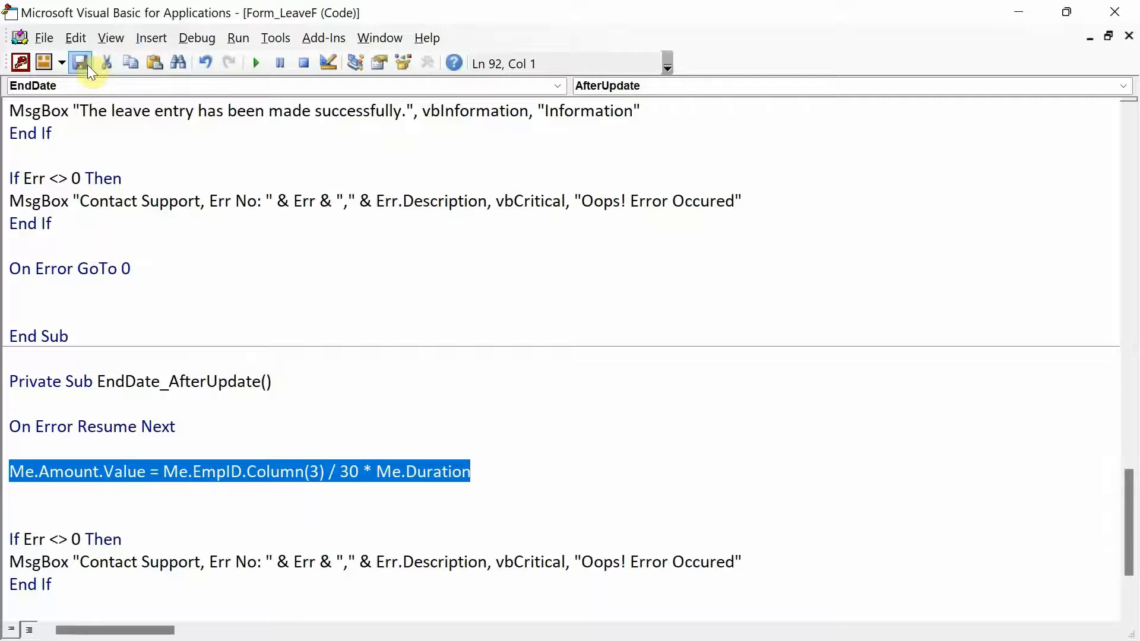
click(182, 43)
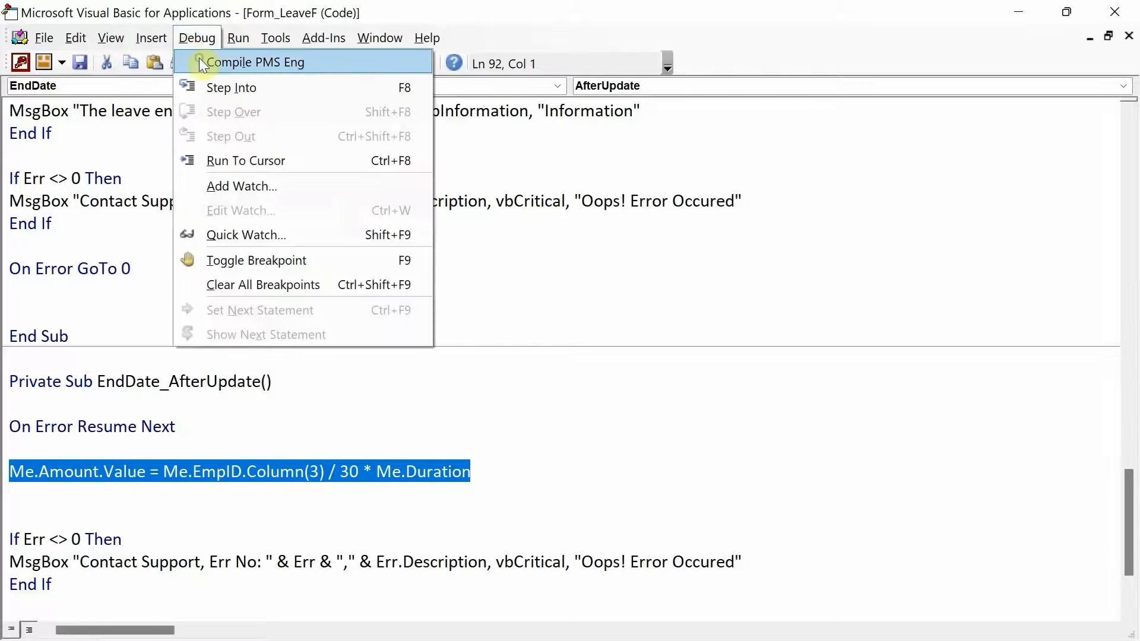
click(201, 63)
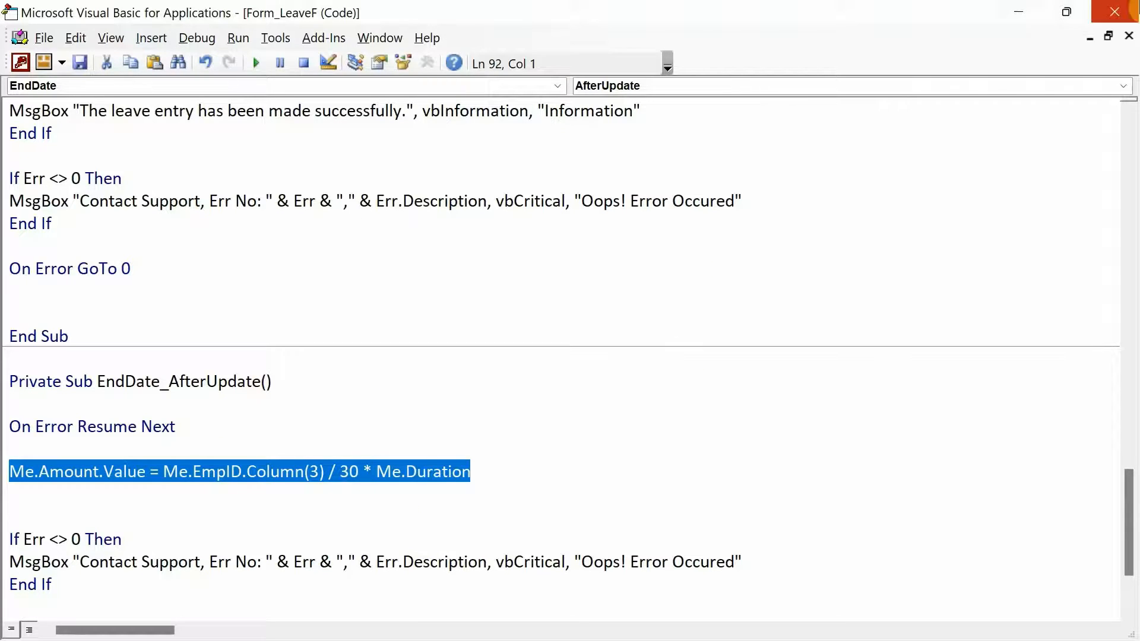
click(1133, 11)
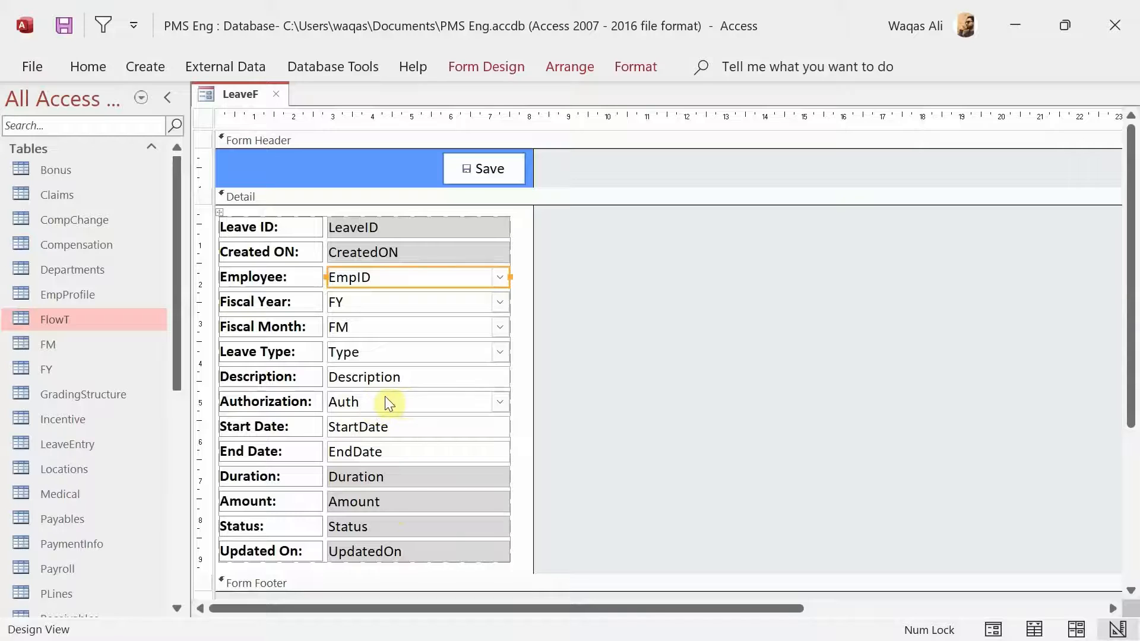
Switch the LeaveF form to Form View
right_click(219, 98)
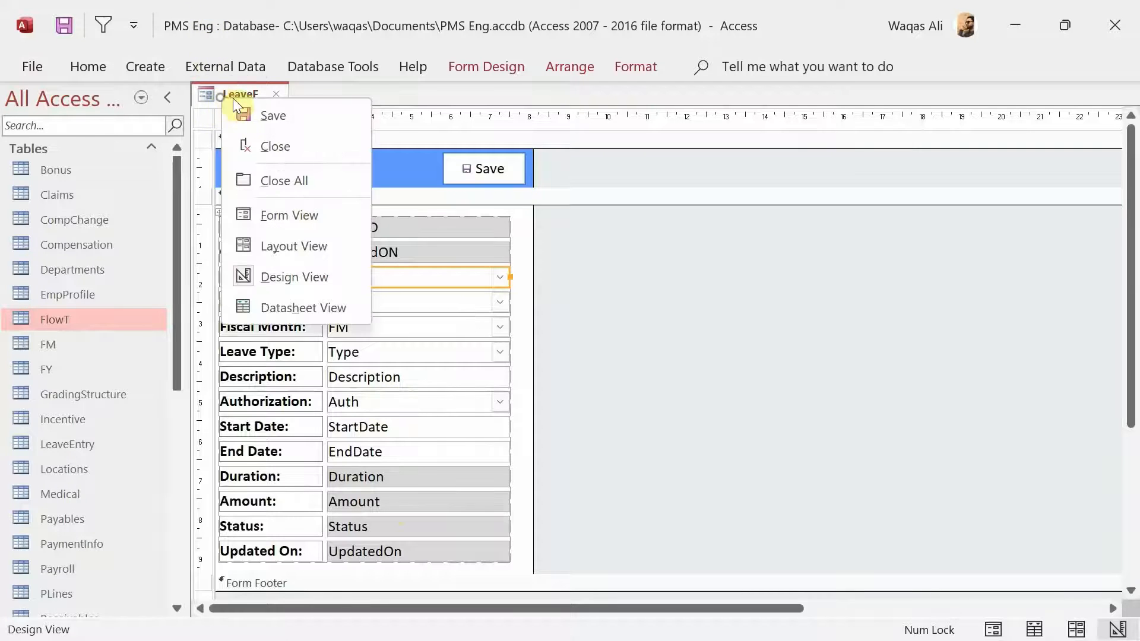
click(234, 102)
right_click(234, 102)
click(284, 219)
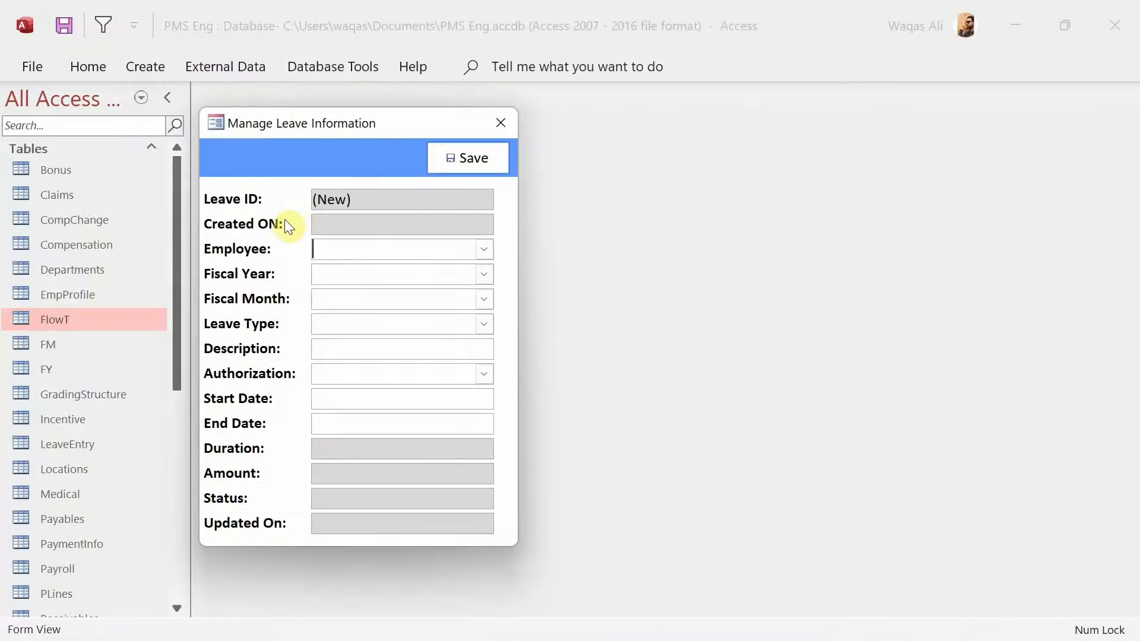
Check the Employee, Fiscal Year, Fiscal Month, Leave Type and Authorization choices in the leave form, and close the form
drag(369, 125, 446, 116)
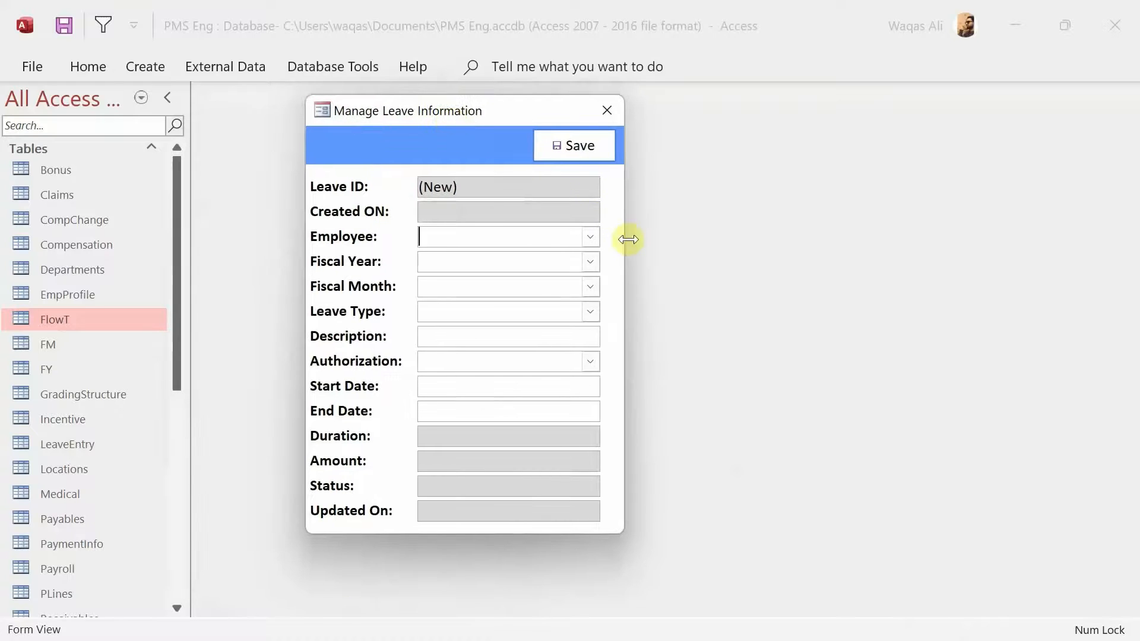
click(592, 237)
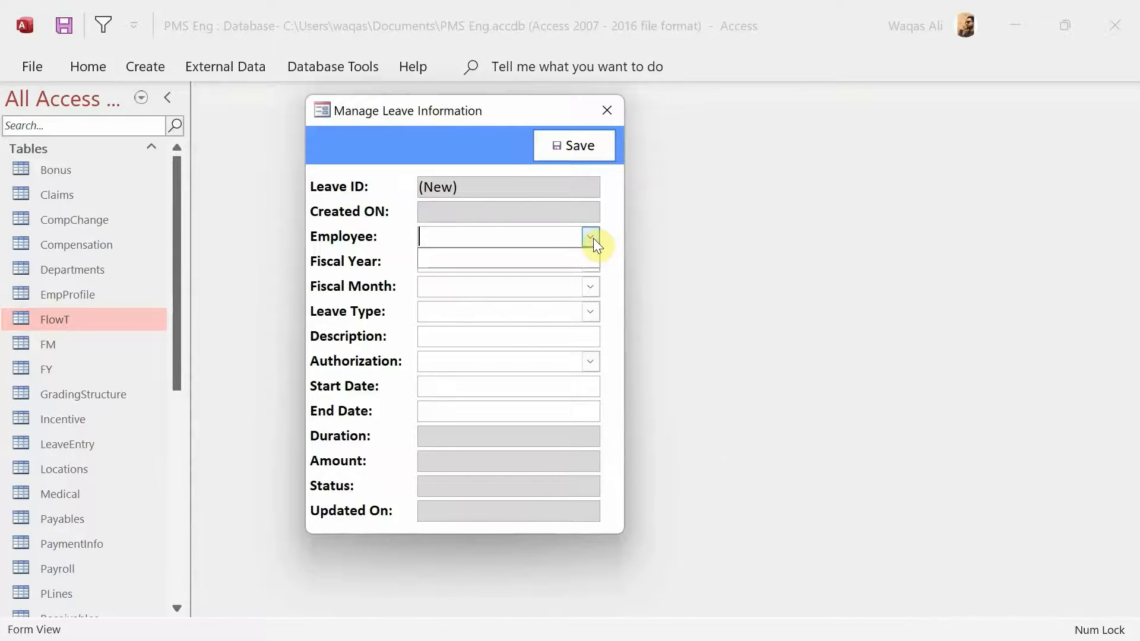
click(593, 237)
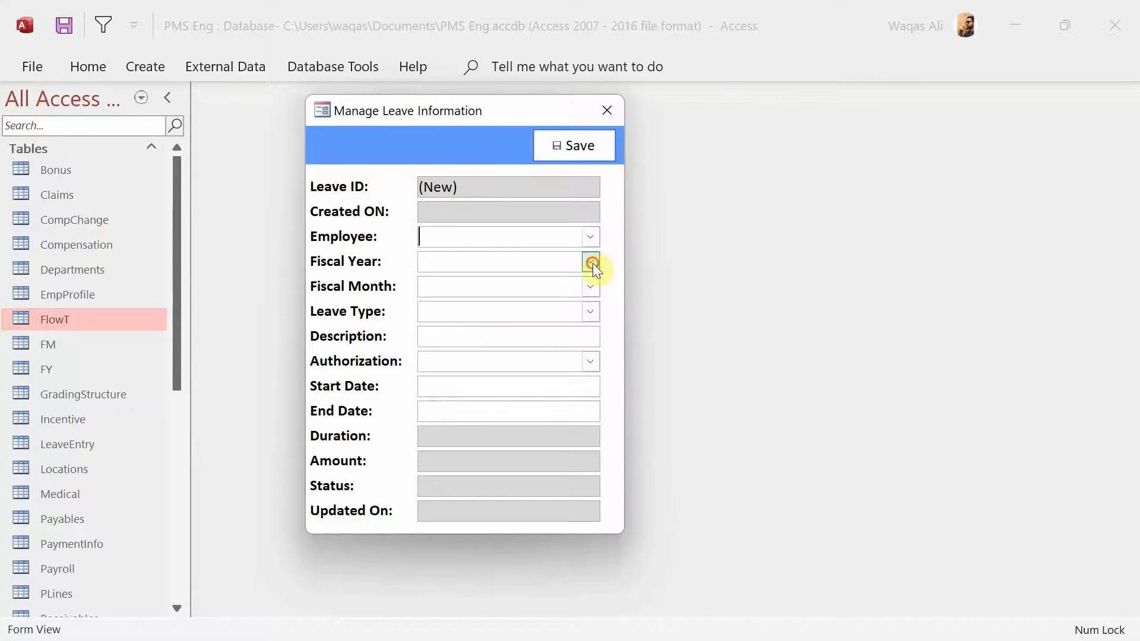
click(592, 262)
click(593, 263)
click(592, 293)
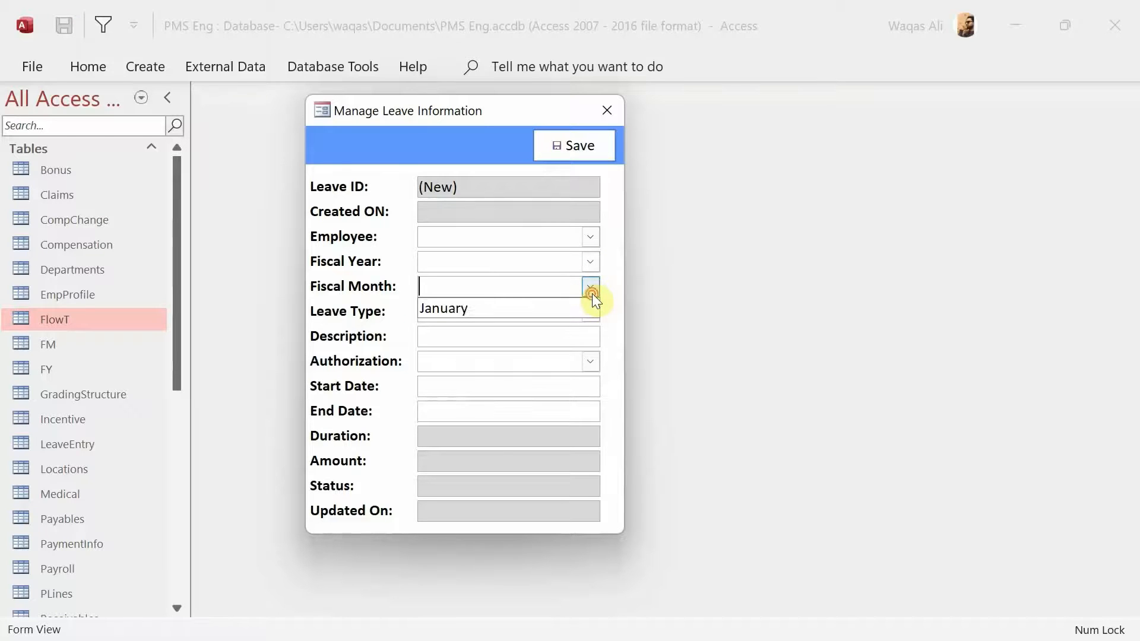
click(591, 293)
click(587, 311)
click(587, 312)
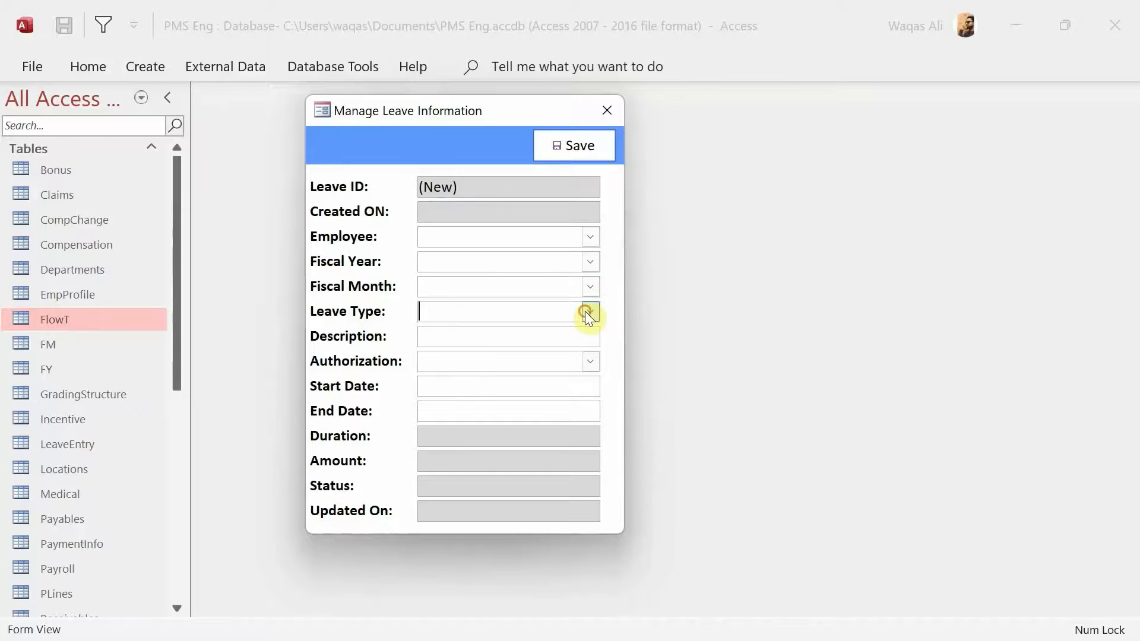
click(591, 360)
click(590, 360)
click(607, 114)
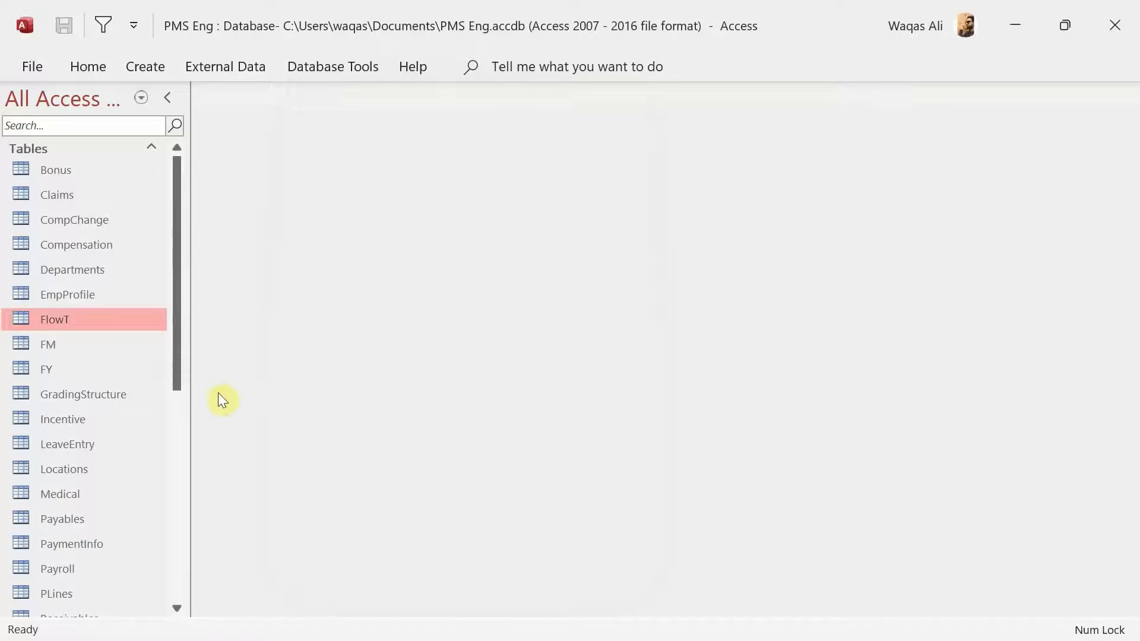
Open the EmpProfileF form, check its Location, Department and Role choices, and close it
click(178, 426)
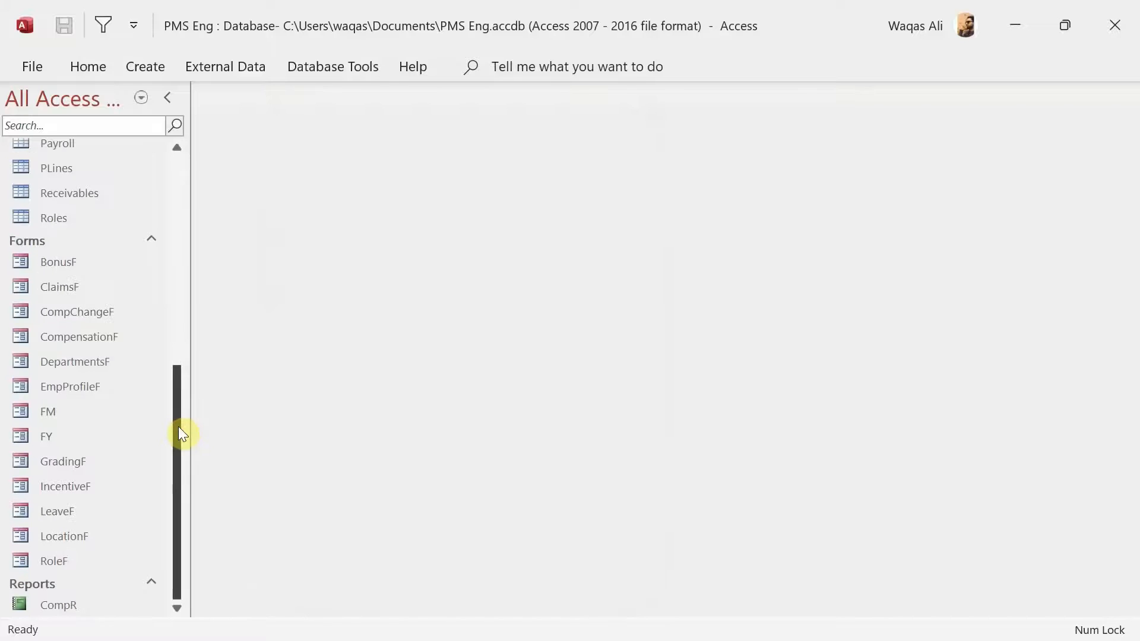
click(80, 390)
double_click(80, 388)
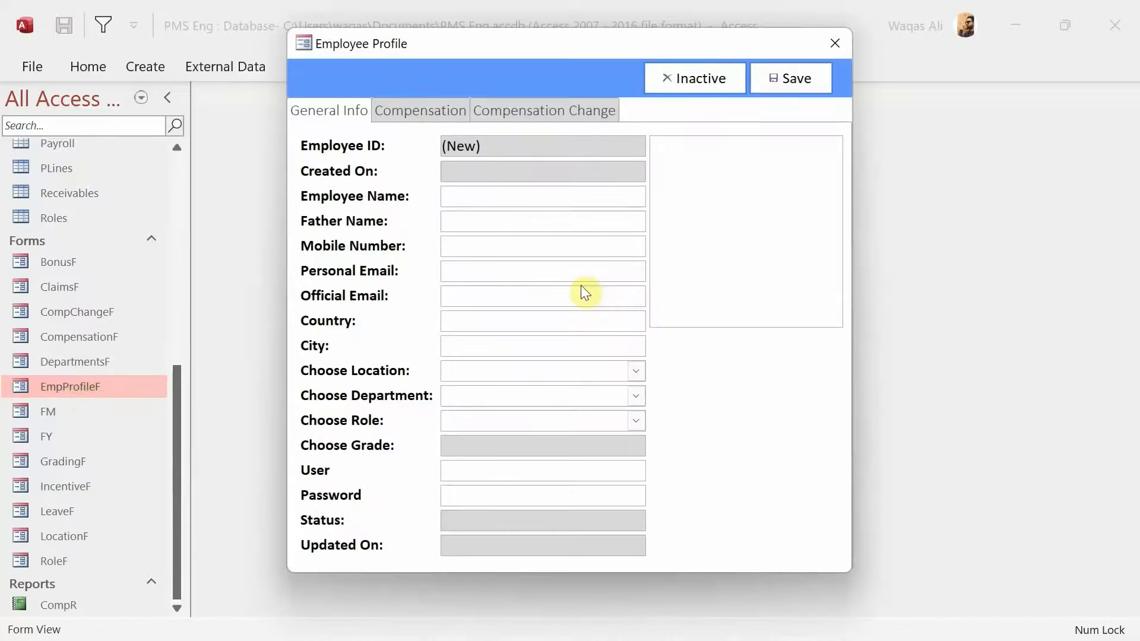
click(636, 371)
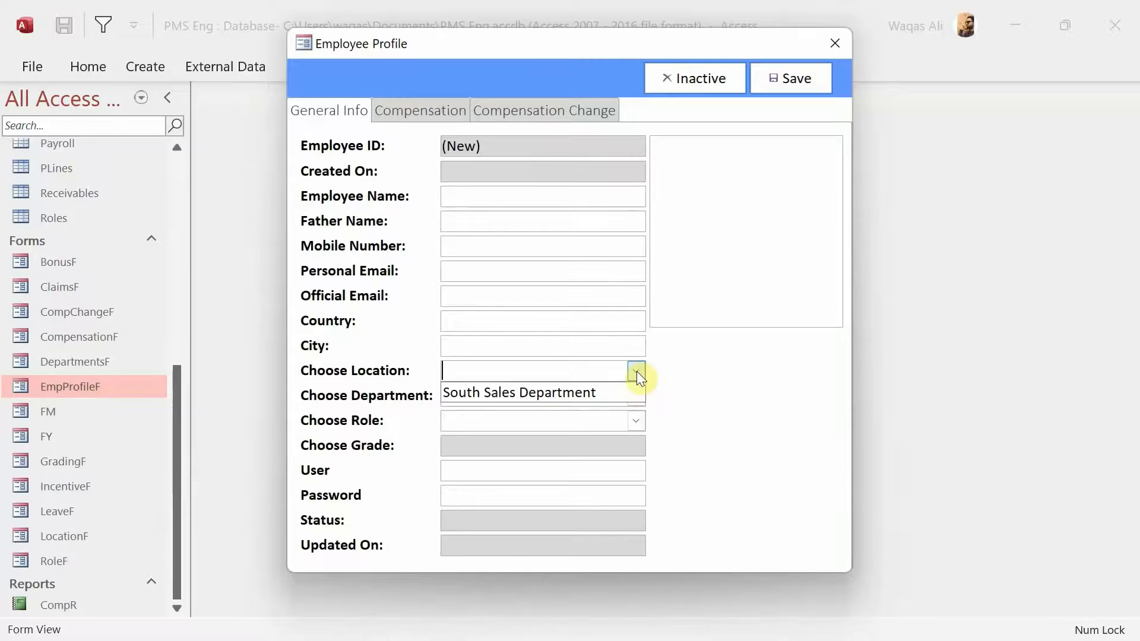
click(637, 395)
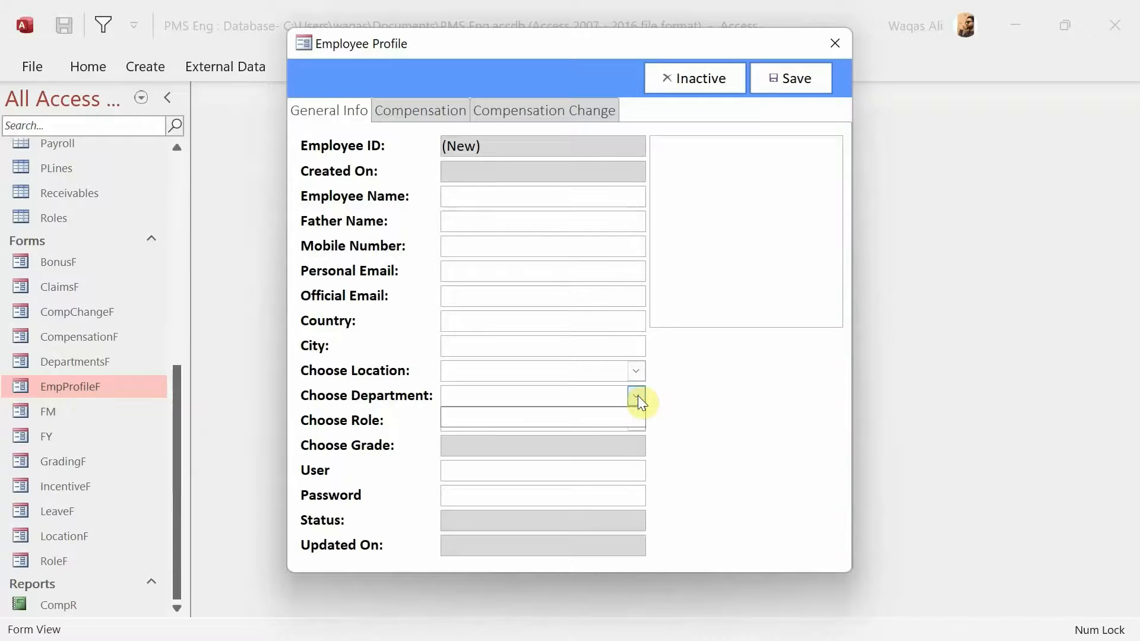
click(636, 421)
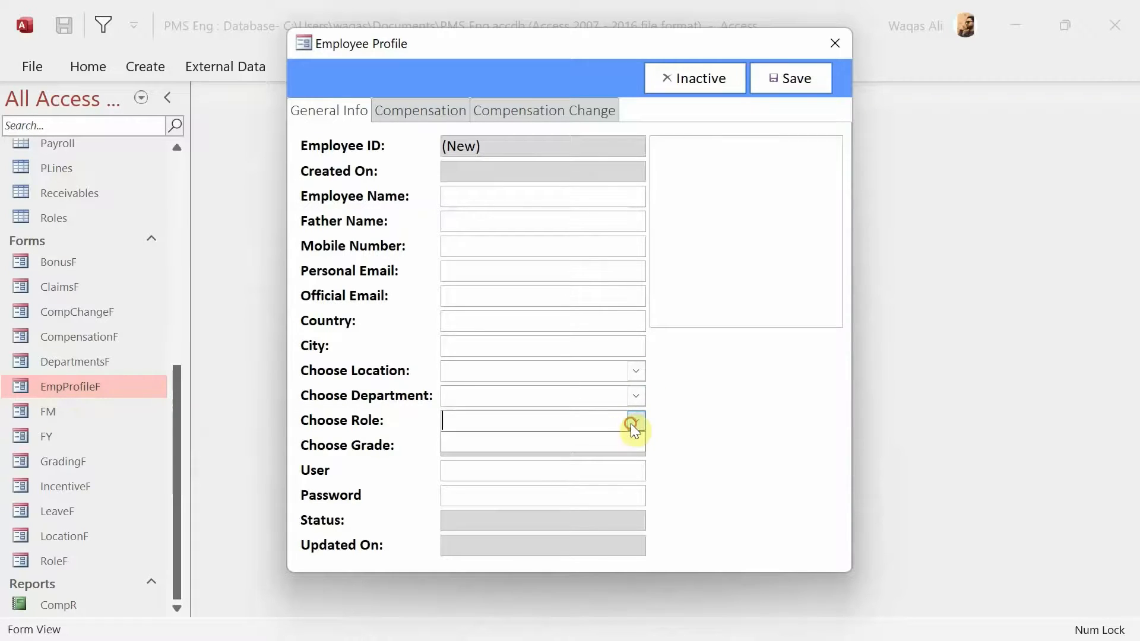
click(717, 448)
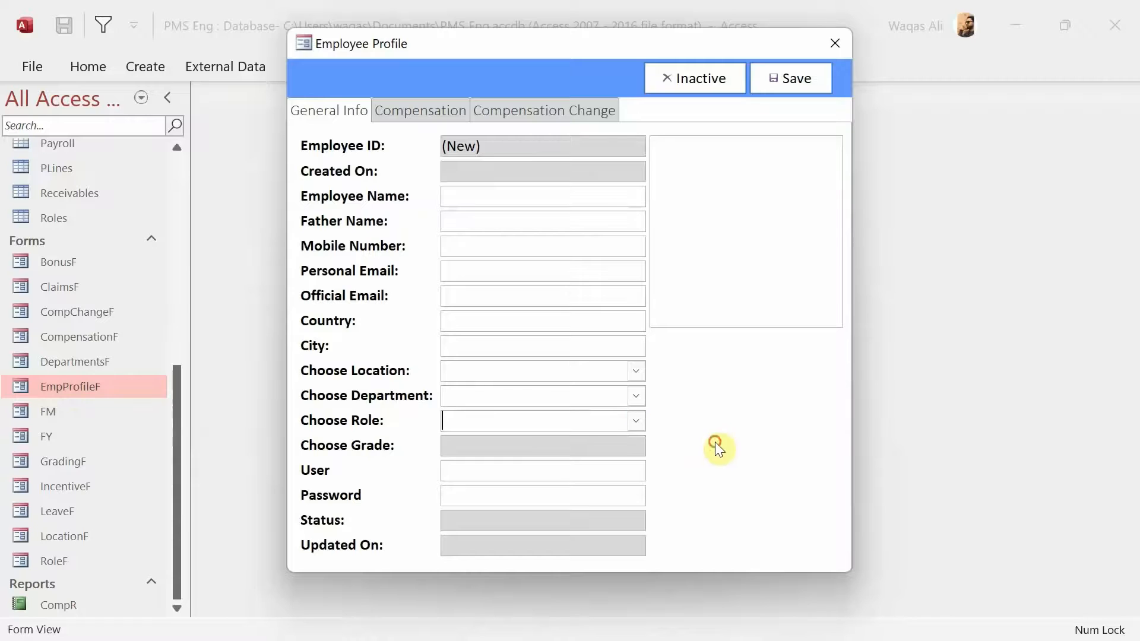
click(636, 370)
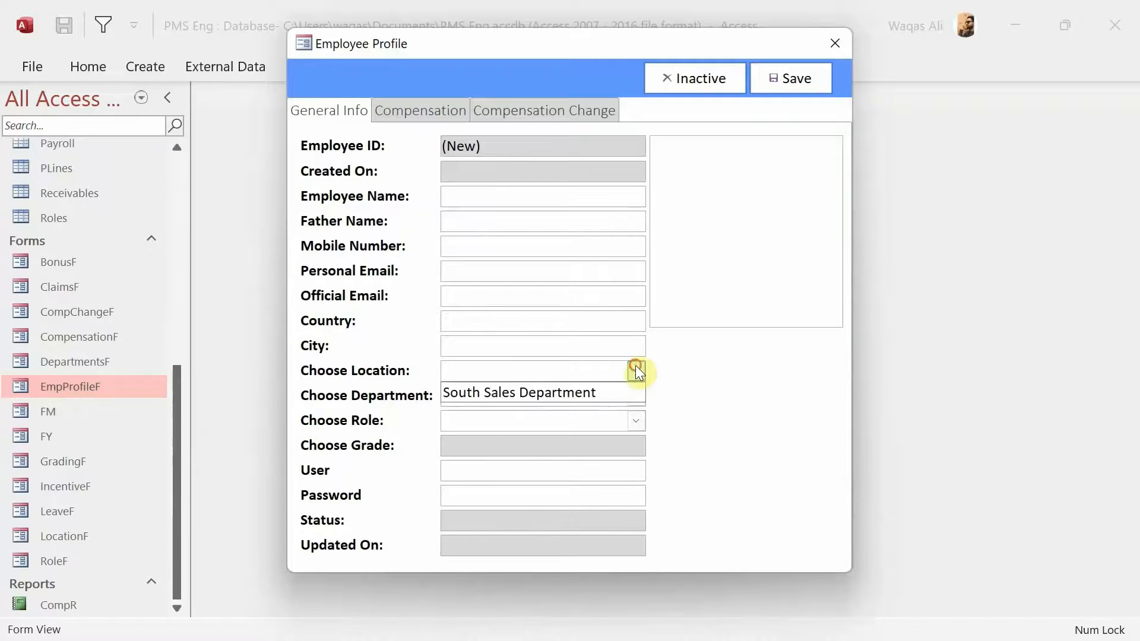
click(636, 369)
click(632, 401)
click(633, 401)
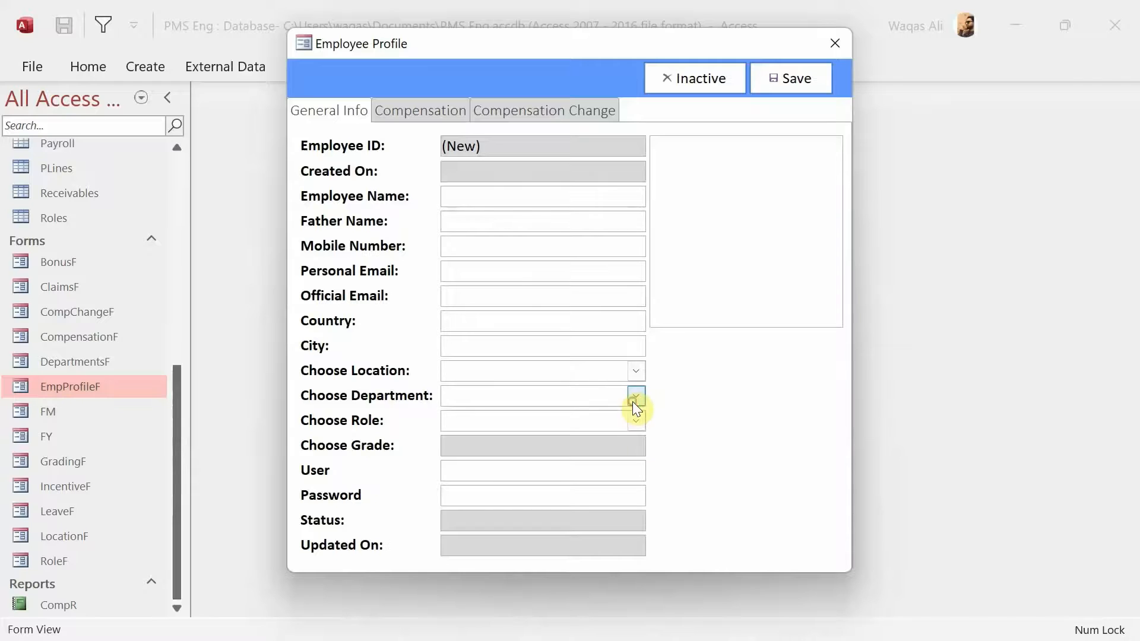
click(639, 424)
click(640, 424)
click(831, 45)
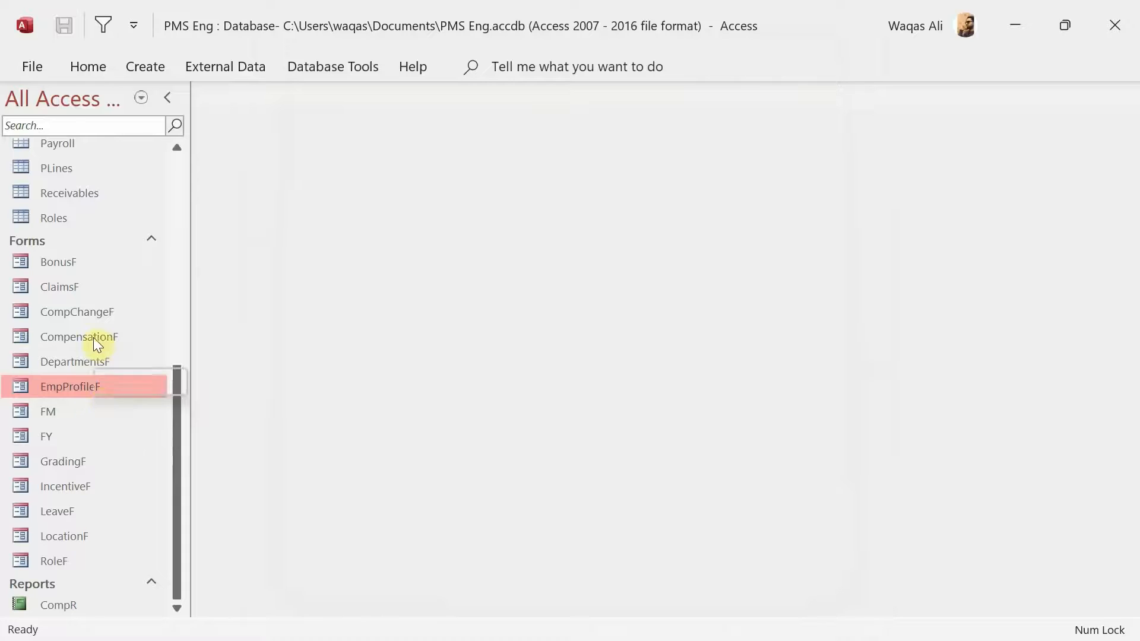
Review the records in the DepartmentsF, RoleF and GradingF forms, closing each one
double_click(84, 361)
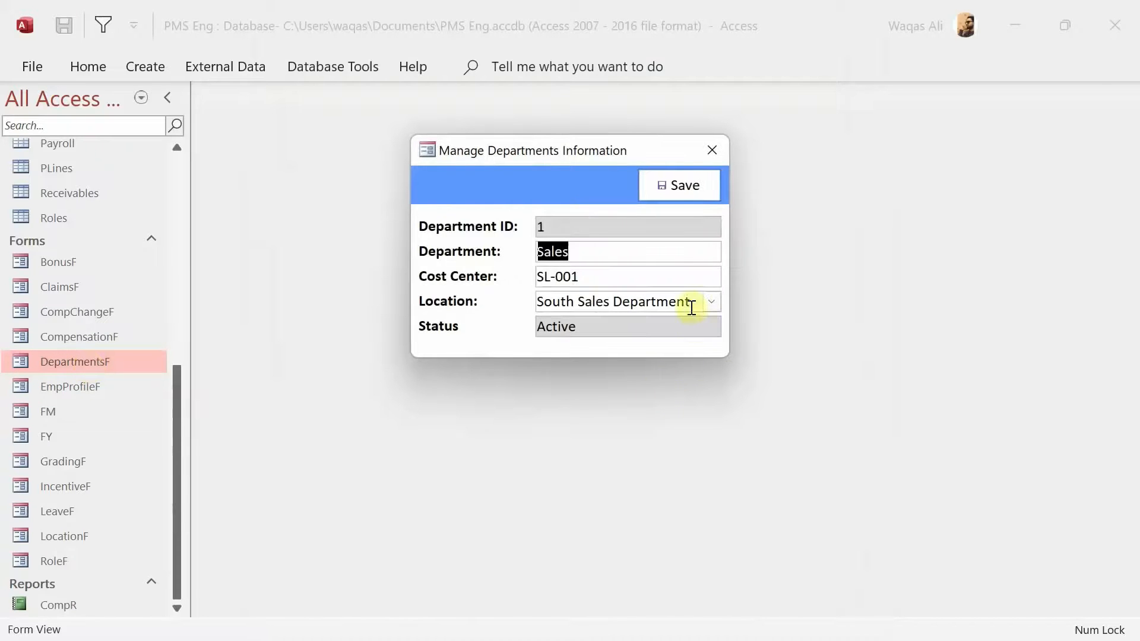
click(721, 163)
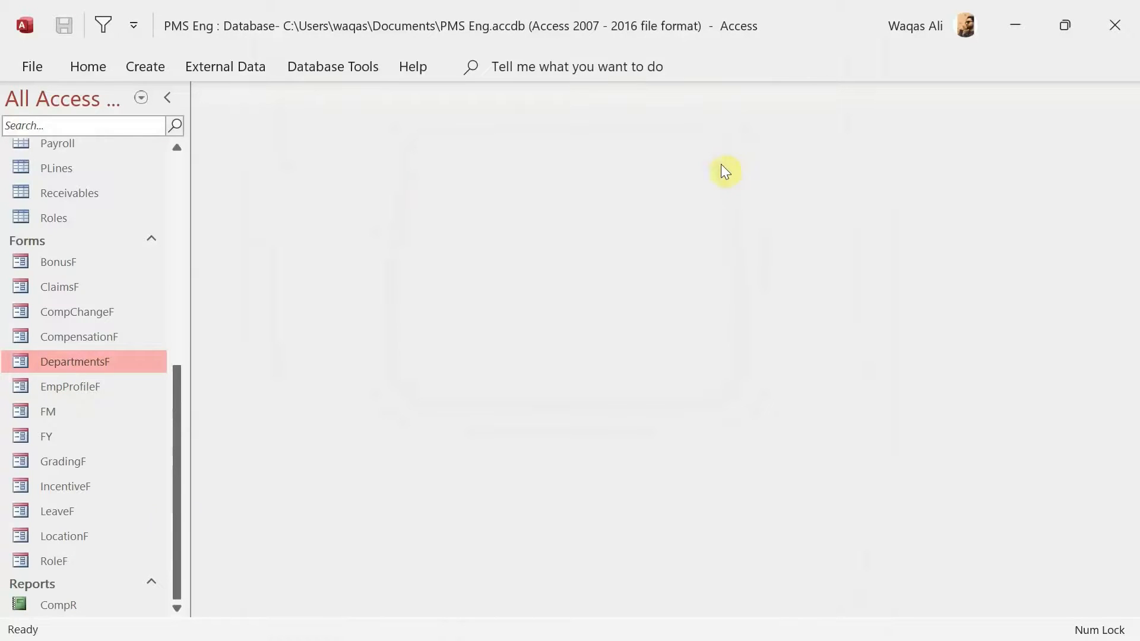
double_click(101, 555)
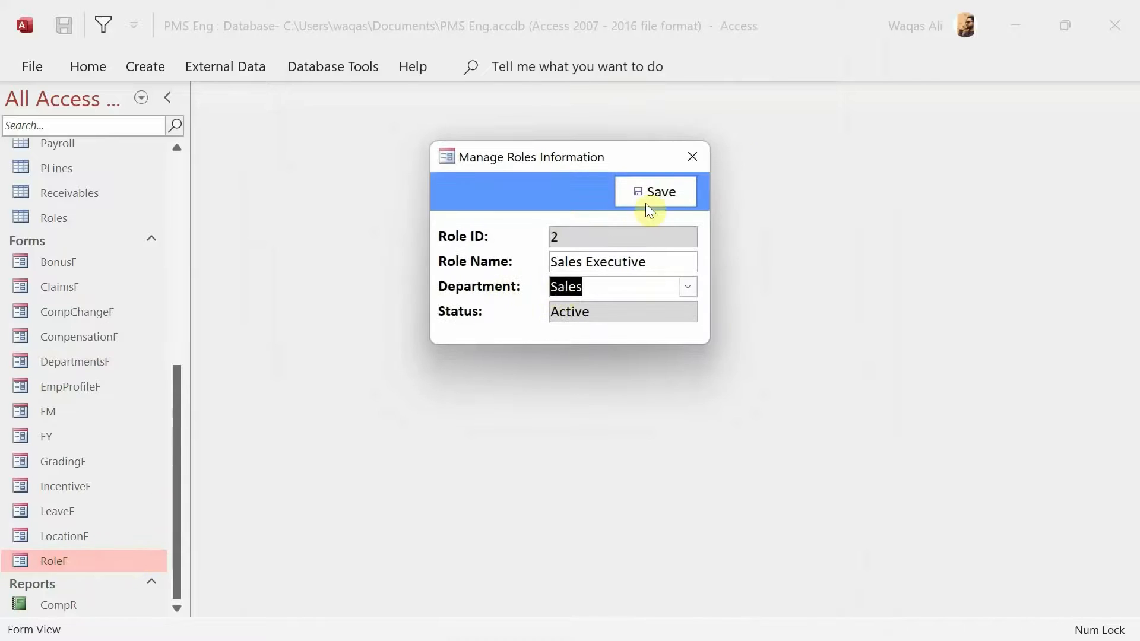
click(706, 159)
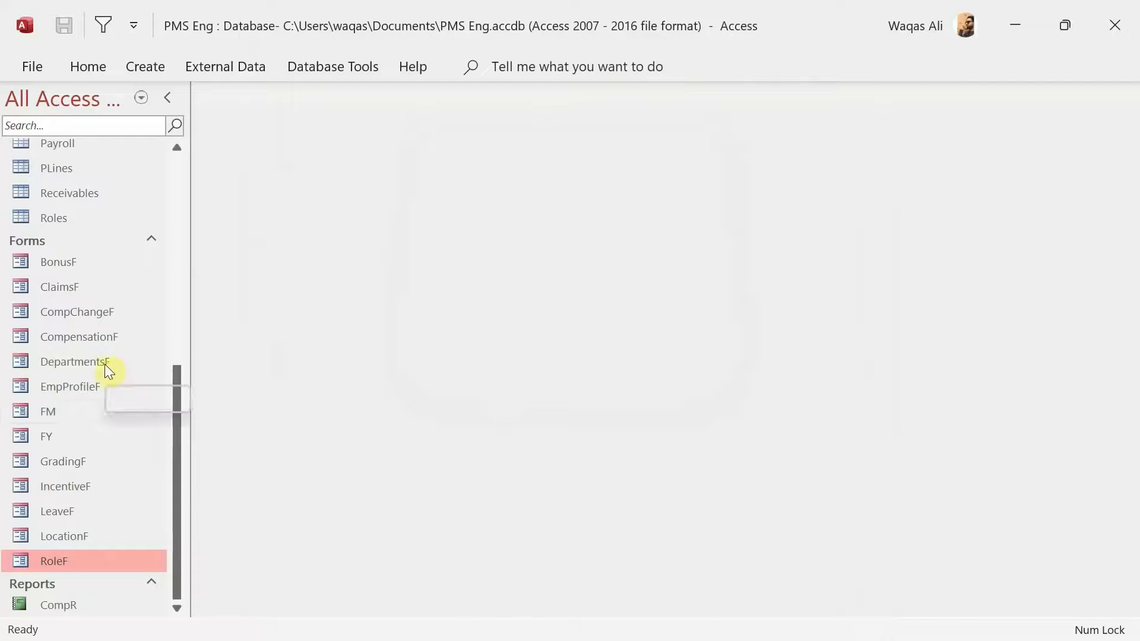
double_click(69, 465)
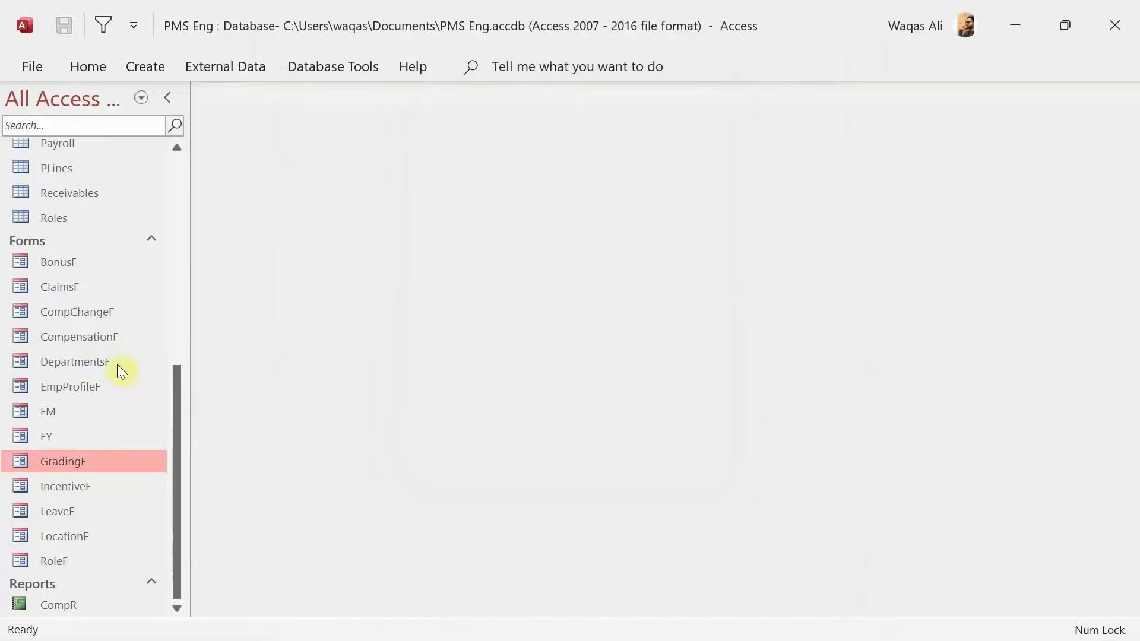
Start a new record in EmpProfileF with employee name This is Employee, father name This is Father and a mobile number
double_click(103, 386)
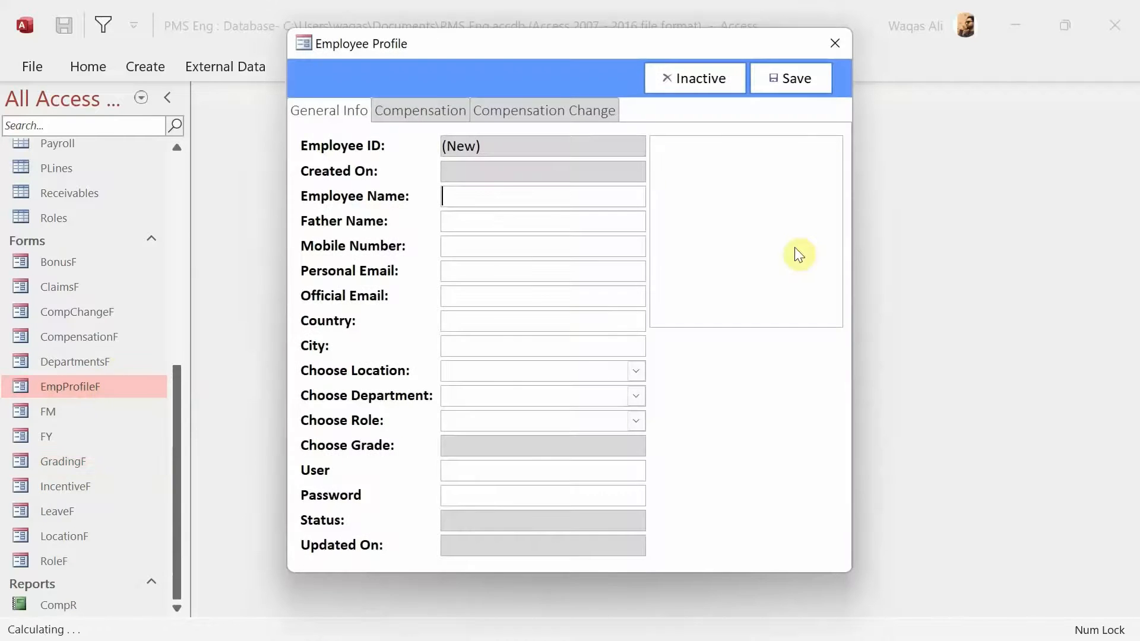
text(This is Employee)
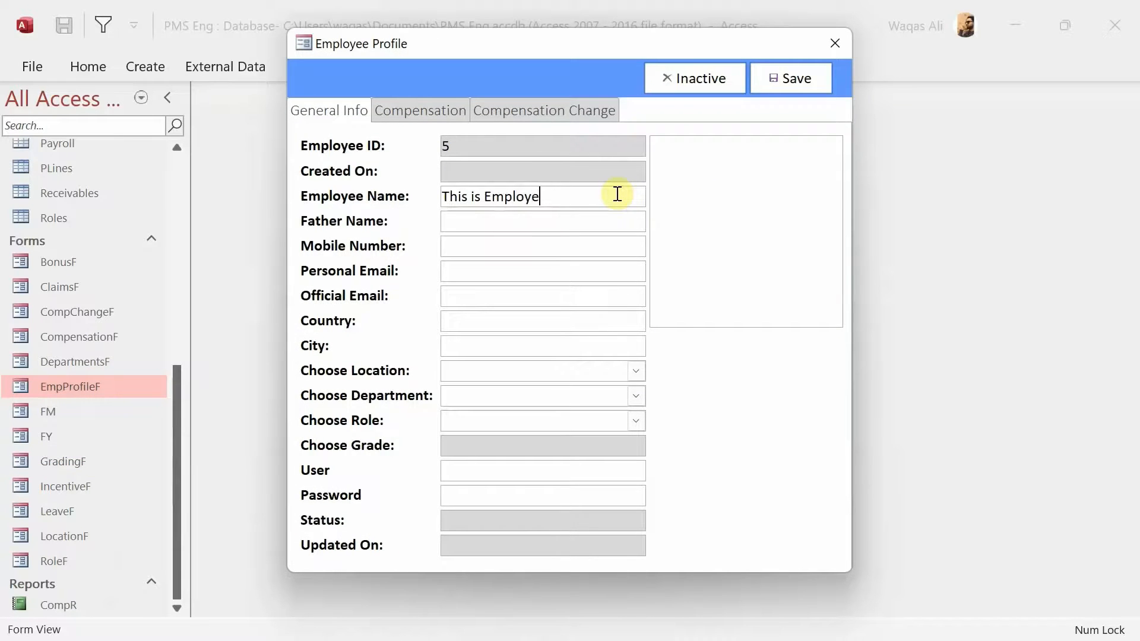
key(Tab)
text(This is Father)
key(Tab)
text(98657)
key(Tab)
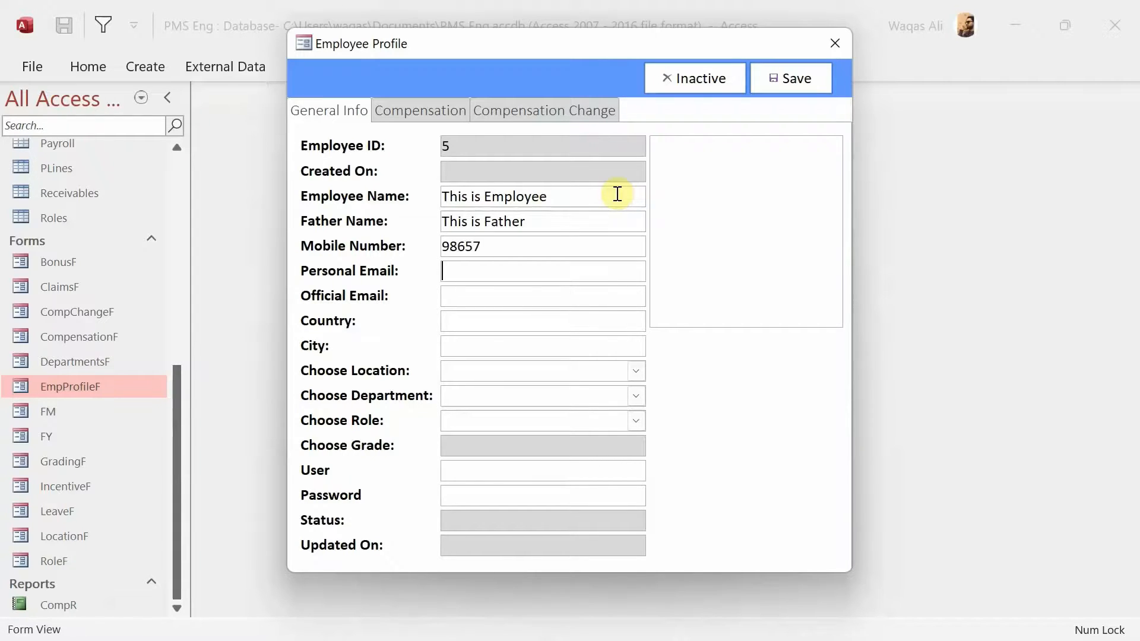
Fill in the employee's personal email, set the country to Pakistan and the city to Lahore
text(employee@email.com)
key(Tab)
click(569, 321)
text(Pakistan)
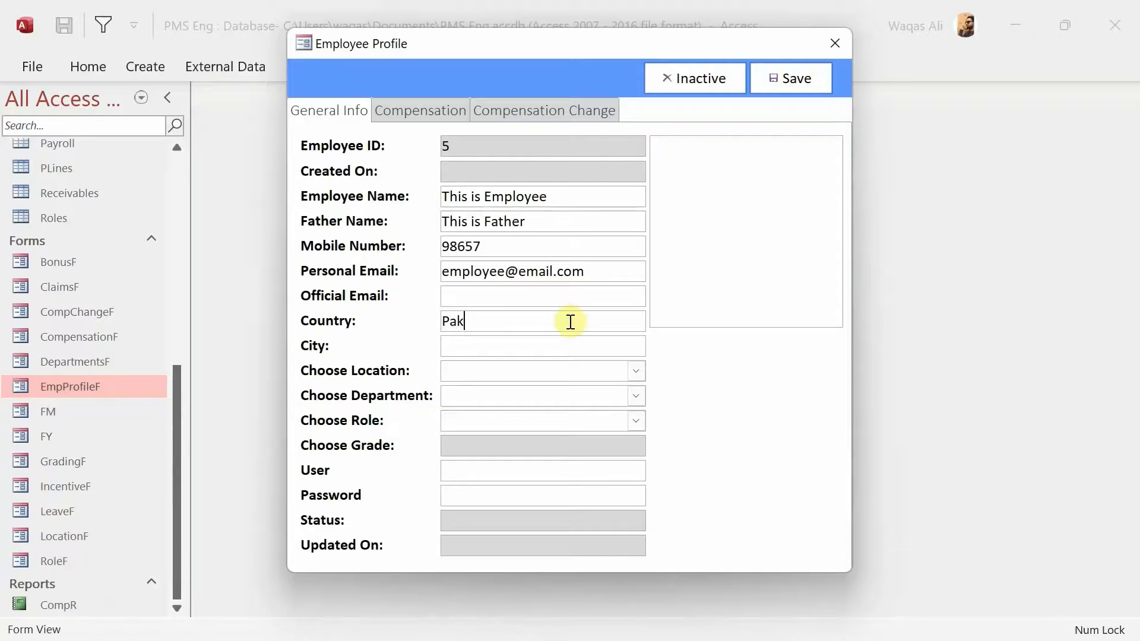
key(Tab)
text(Lahore)
key(Tab)
Assign the employee to South Sales Department, department Sales and role Sales Executive, and save the profile
click(636, 371)
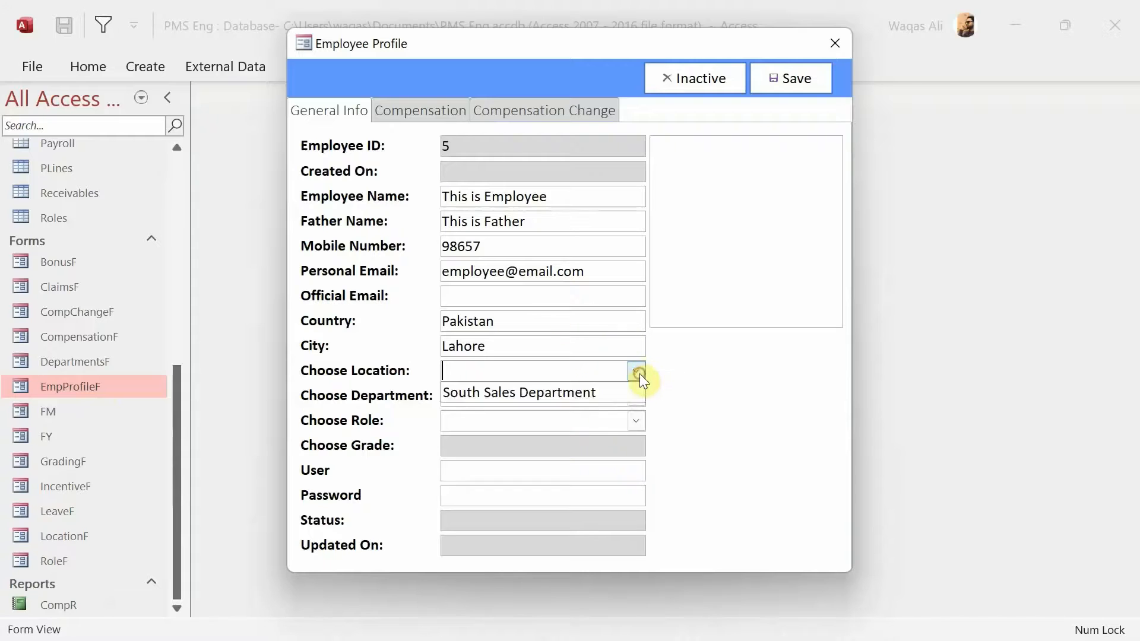
click(631, 394)
click(634, 396)
click(623, 419)
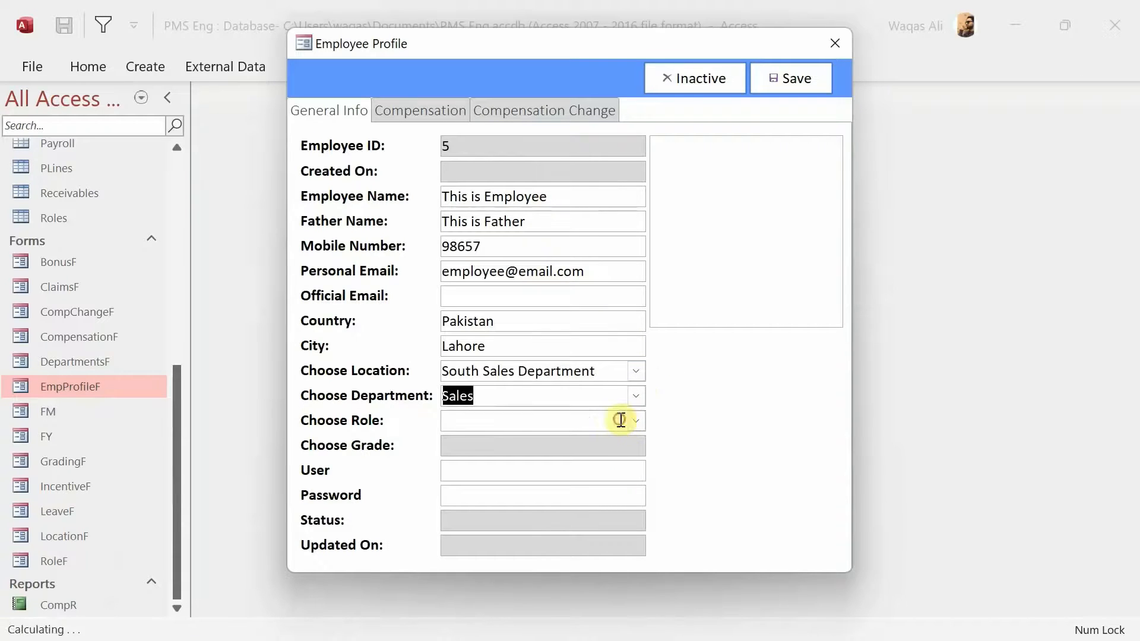
click(634, 420)
click(612, 444)
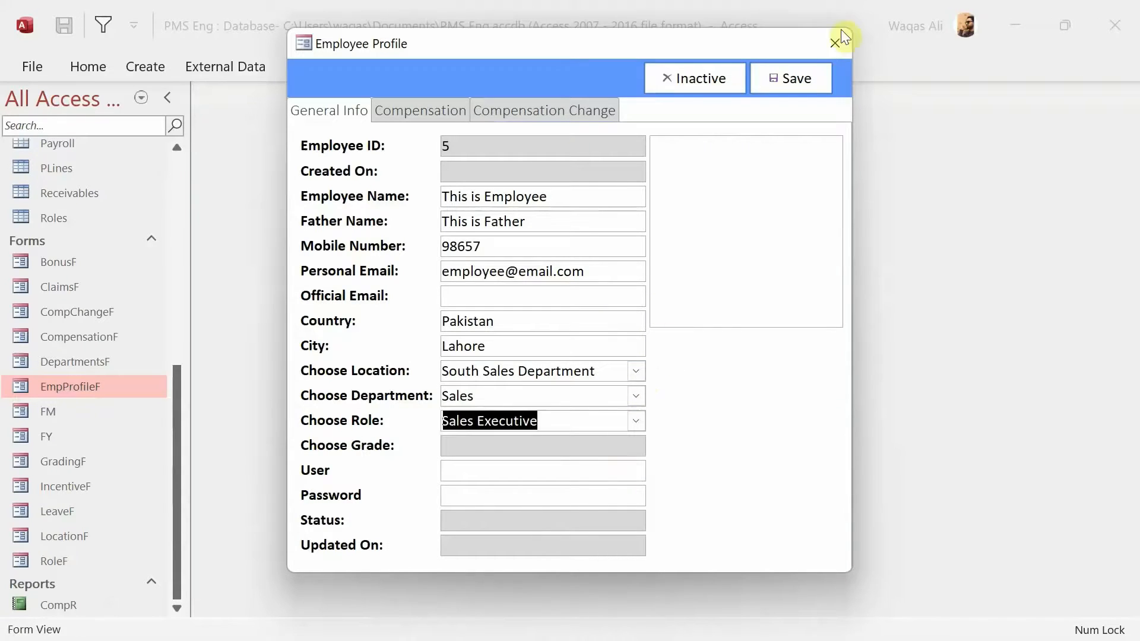
click(788, 87)
key(Return)
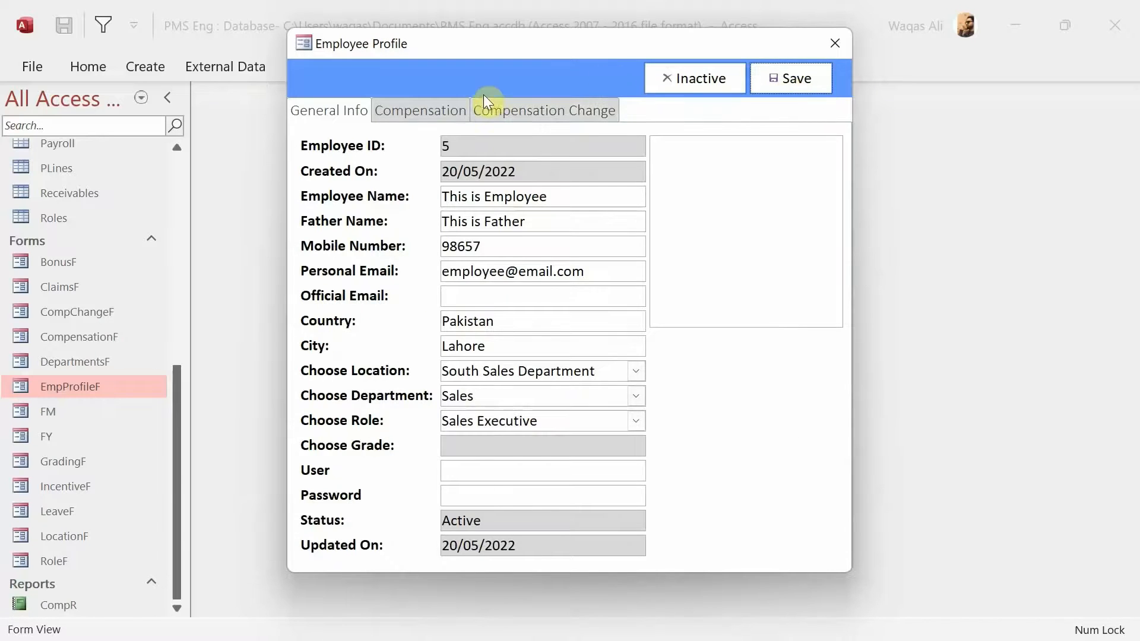
Create the employee's compensation record with grade GR-01, save it and close the compensation form
click(464, 110)
click(727, 150)
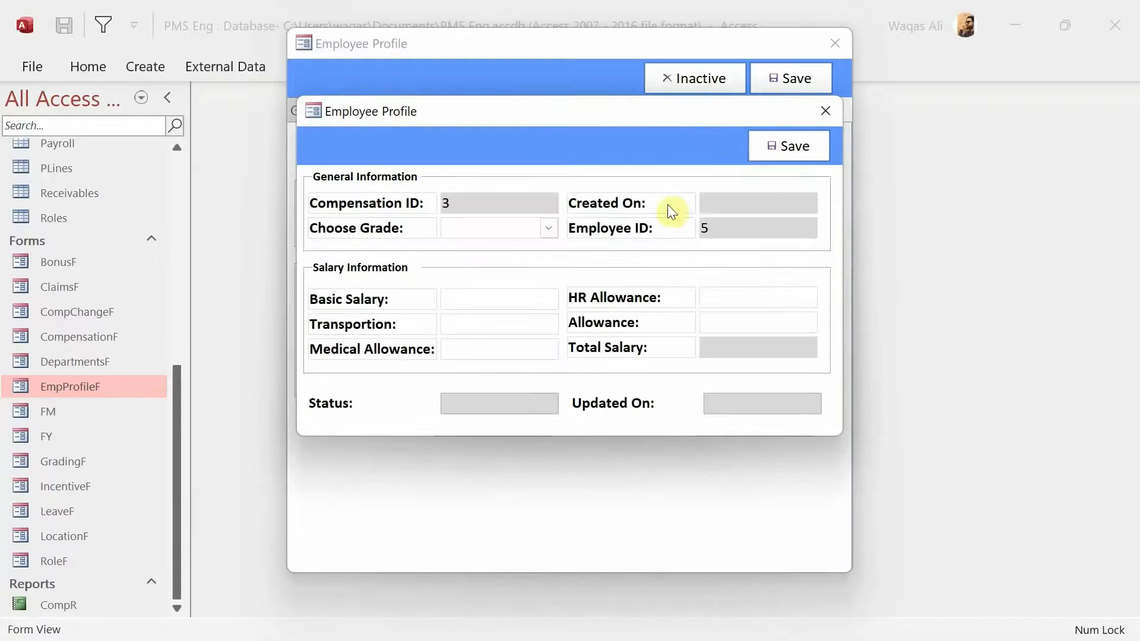
click(548, 228)
click(536, 249)
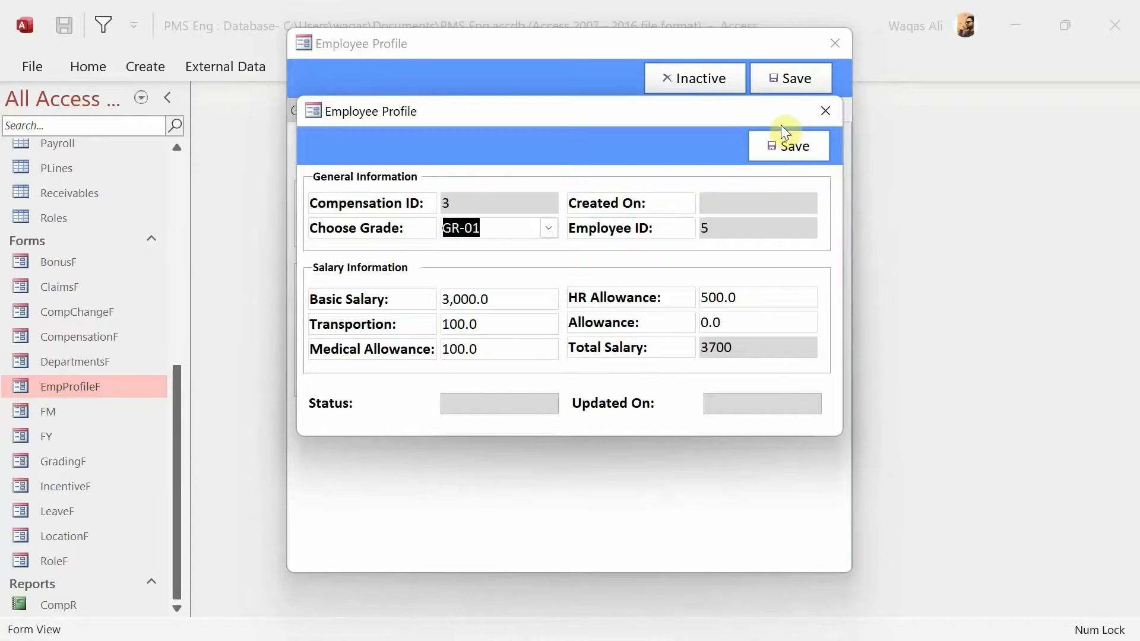
click(781, 145)
key(Return)
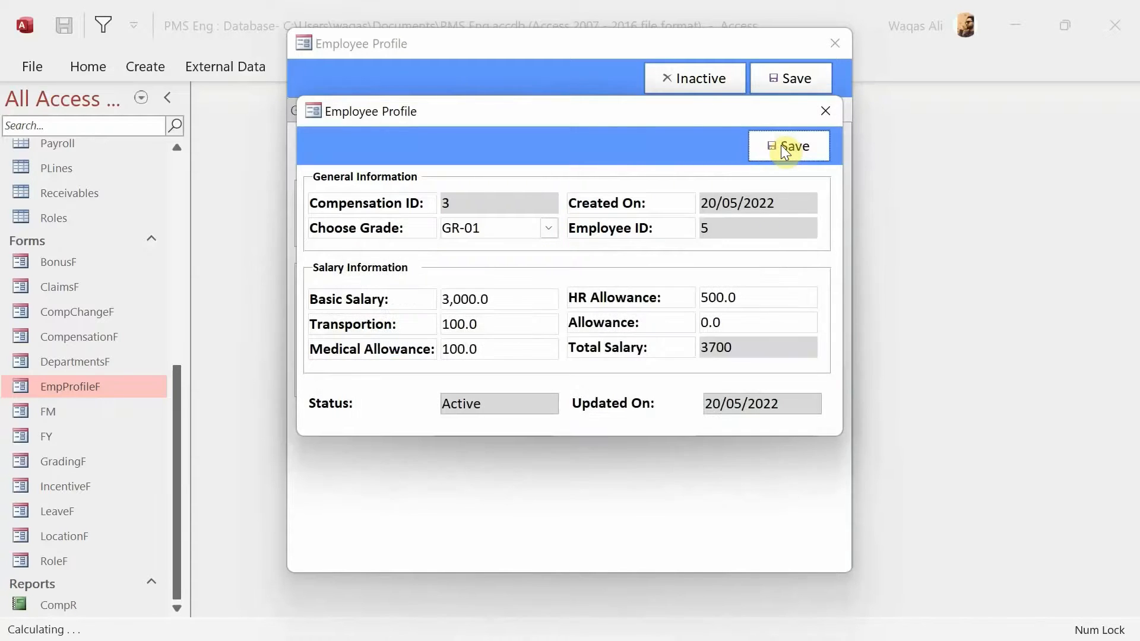
click(821, 112)
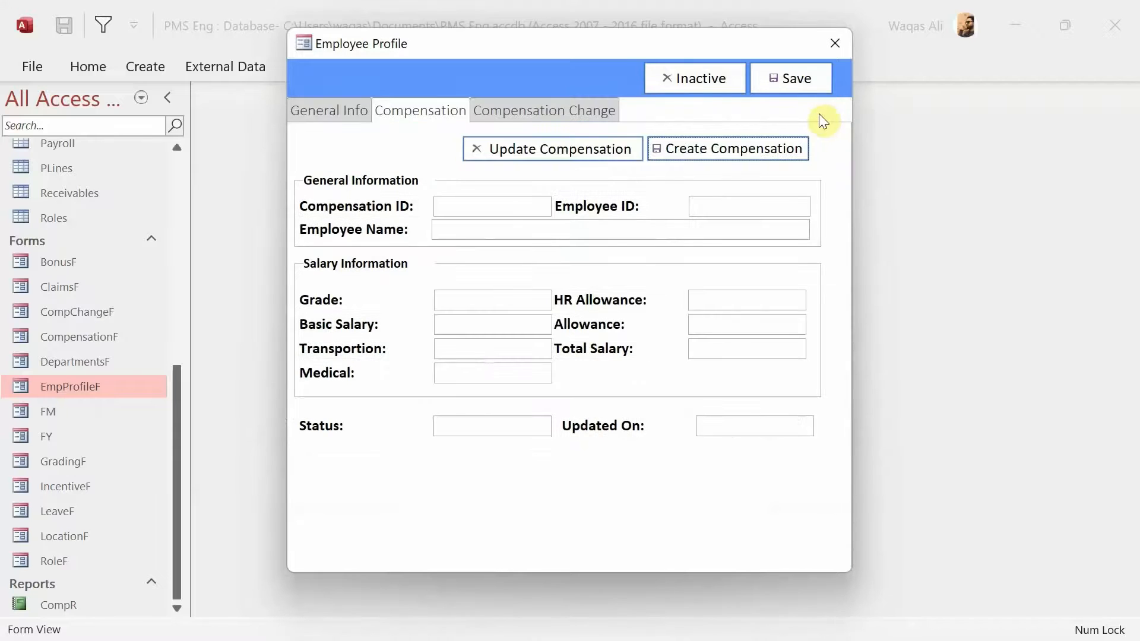
Save the employee's general information again with the assigned grade and close the Employee Profile form
click(362, 112)
click(764, 75)
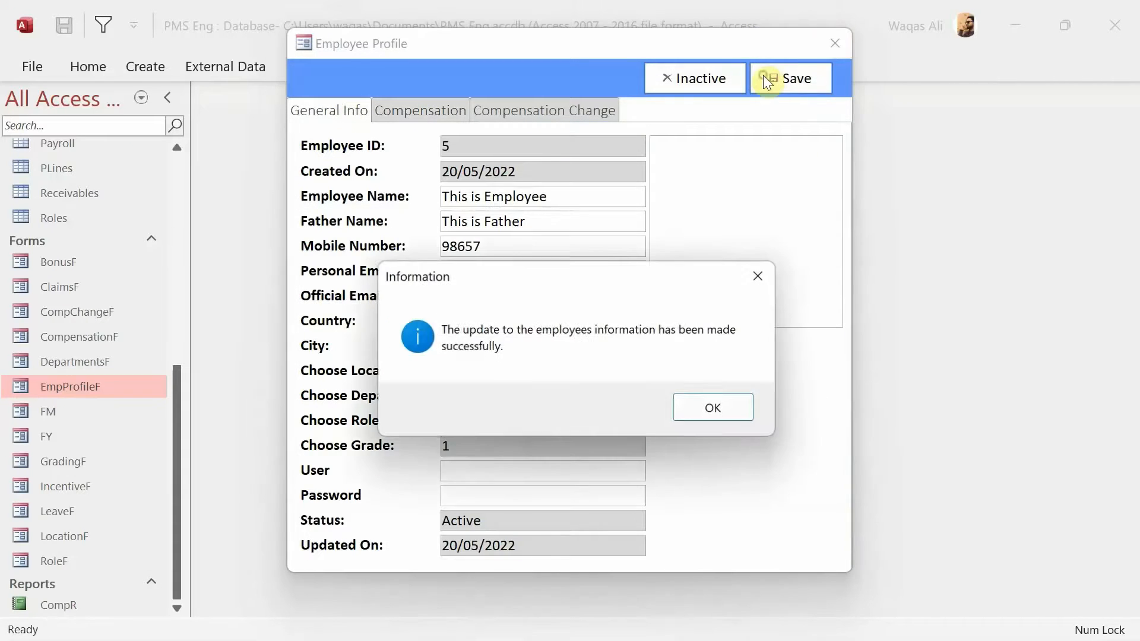
key(Return)
click(408, 96)
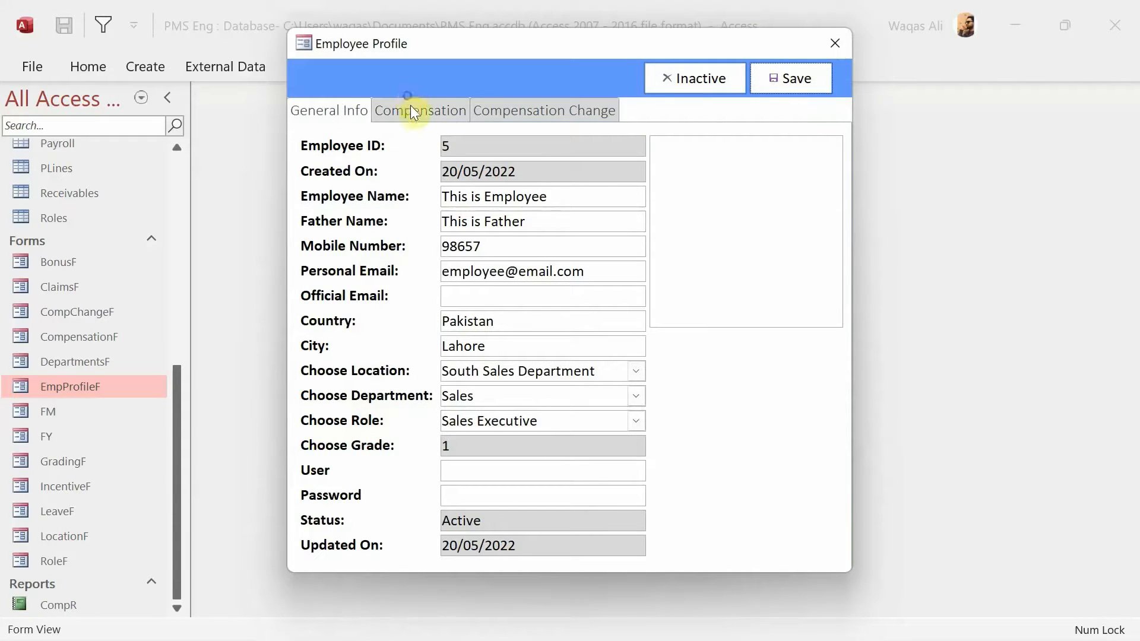
click(837, 46)
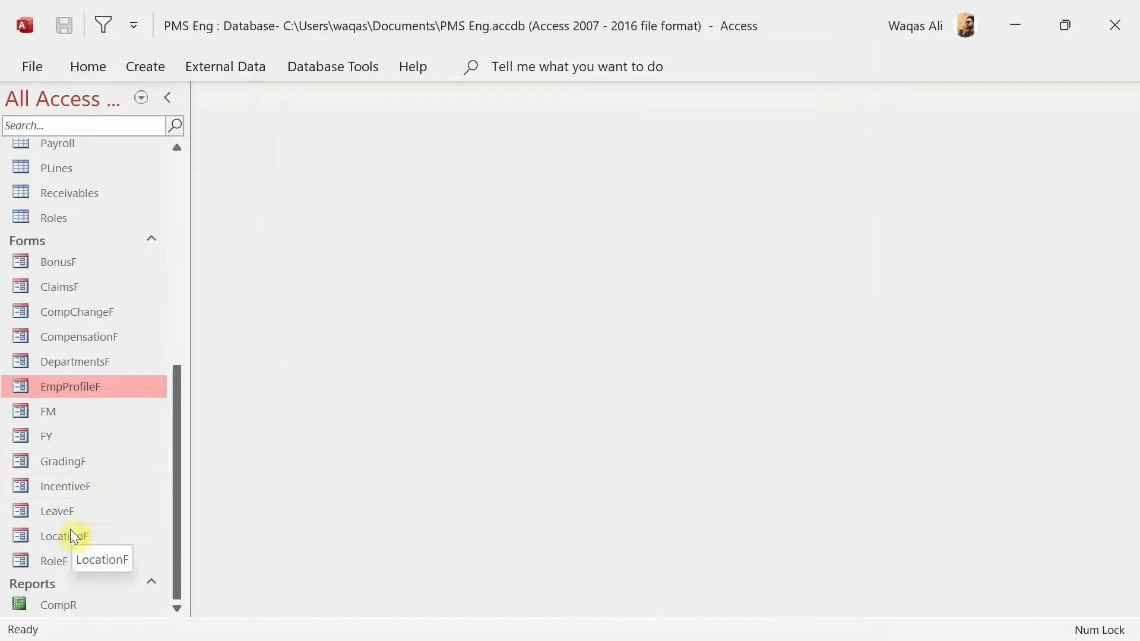
Open the LeaveF form and start a leave entry for "This is Employee" in fiscal year 2022, fiscal month January
double_click(67, 513)
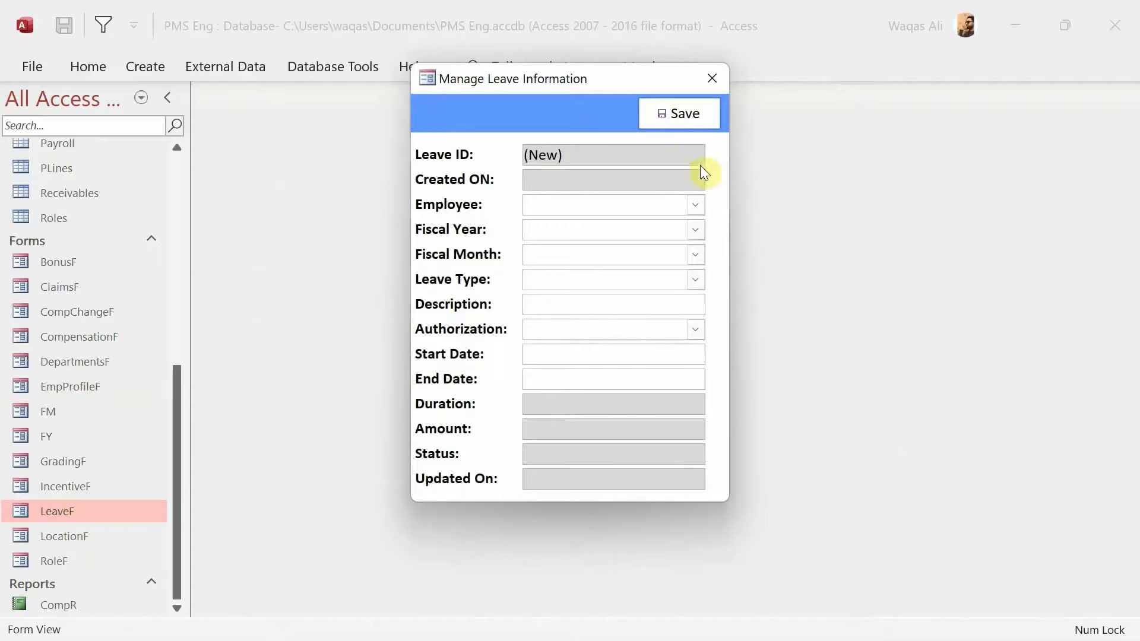
click(700, 203)
click(688, 229)
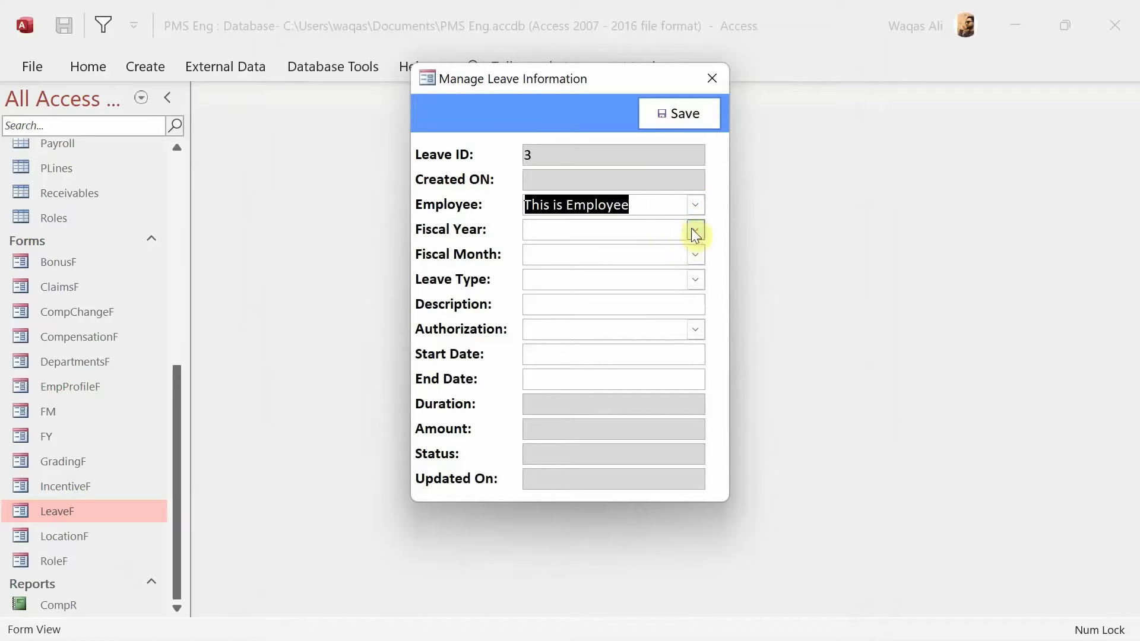
click(693, 230)
click(686, 255)
click(695, 254)
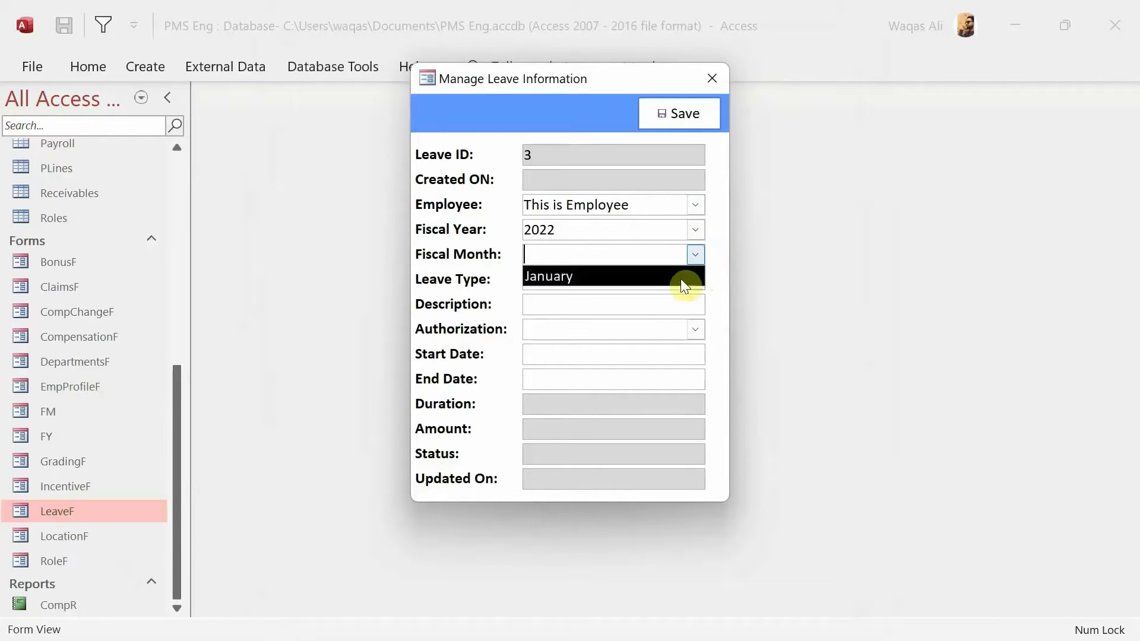
click(682, 279)
Set the leave type to Others and the authorization to Un-Authorized
click(683, 279)
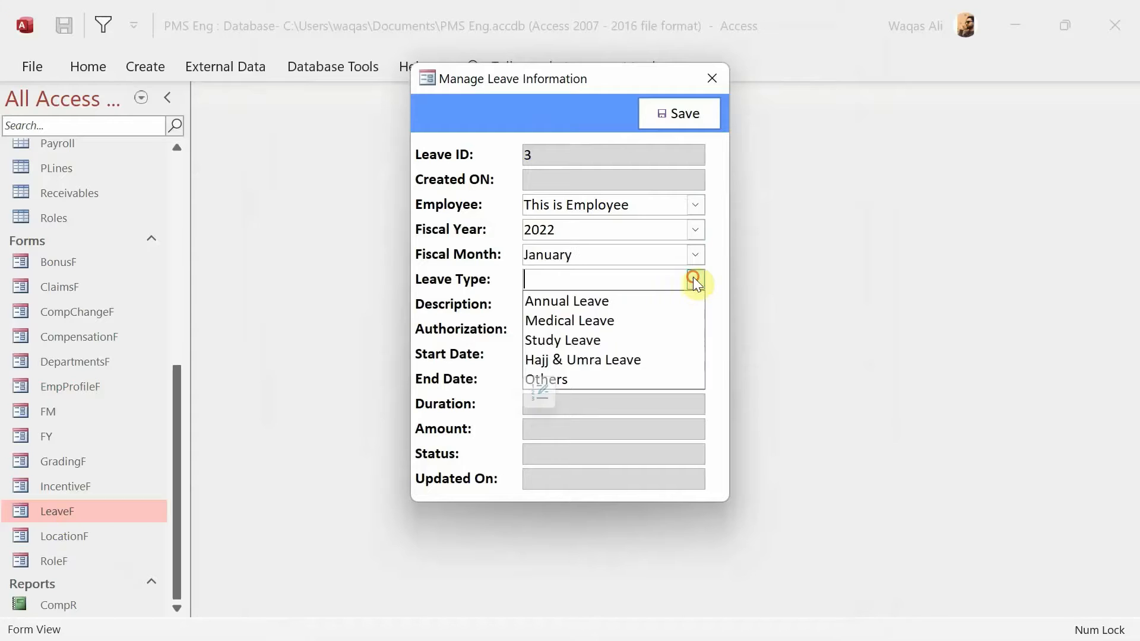
click(662, 374)
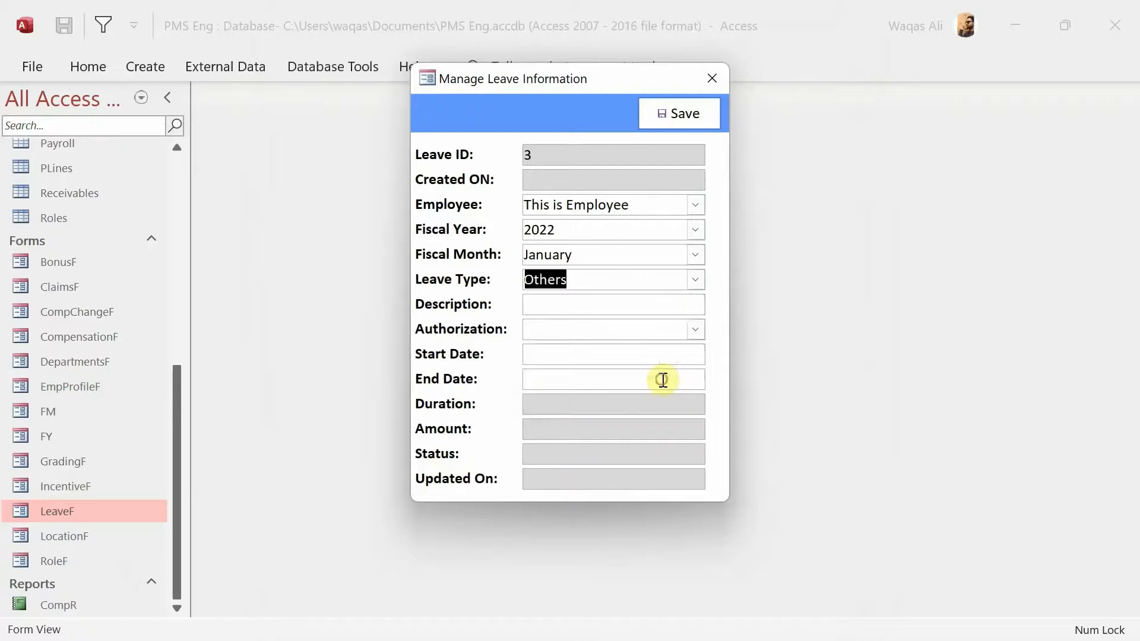
click(695, 330)
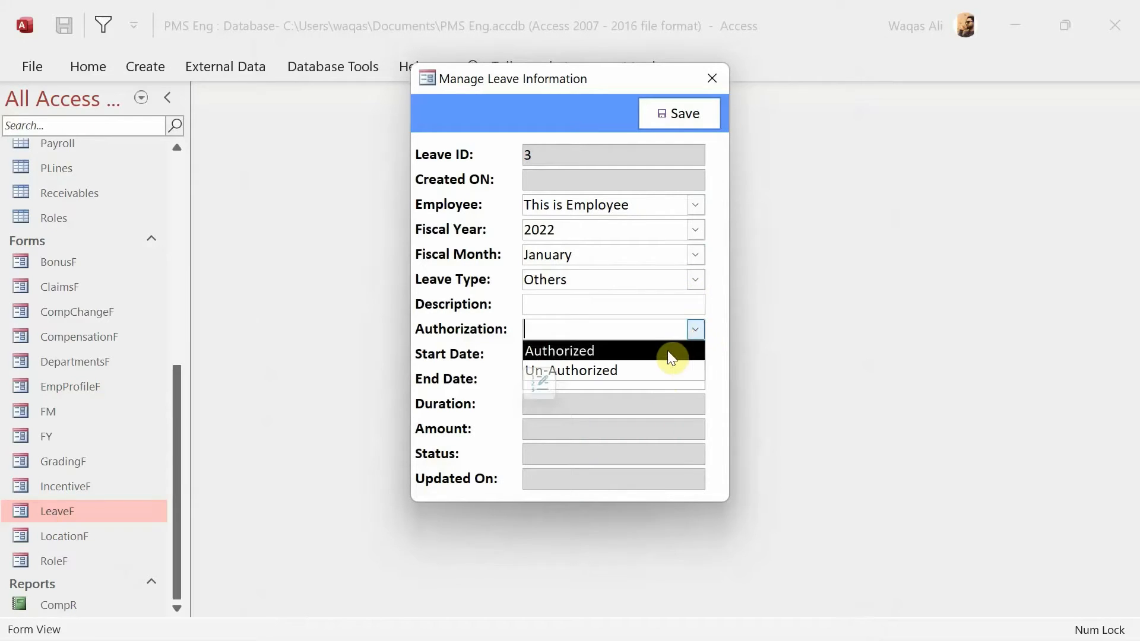
click(660, 371)
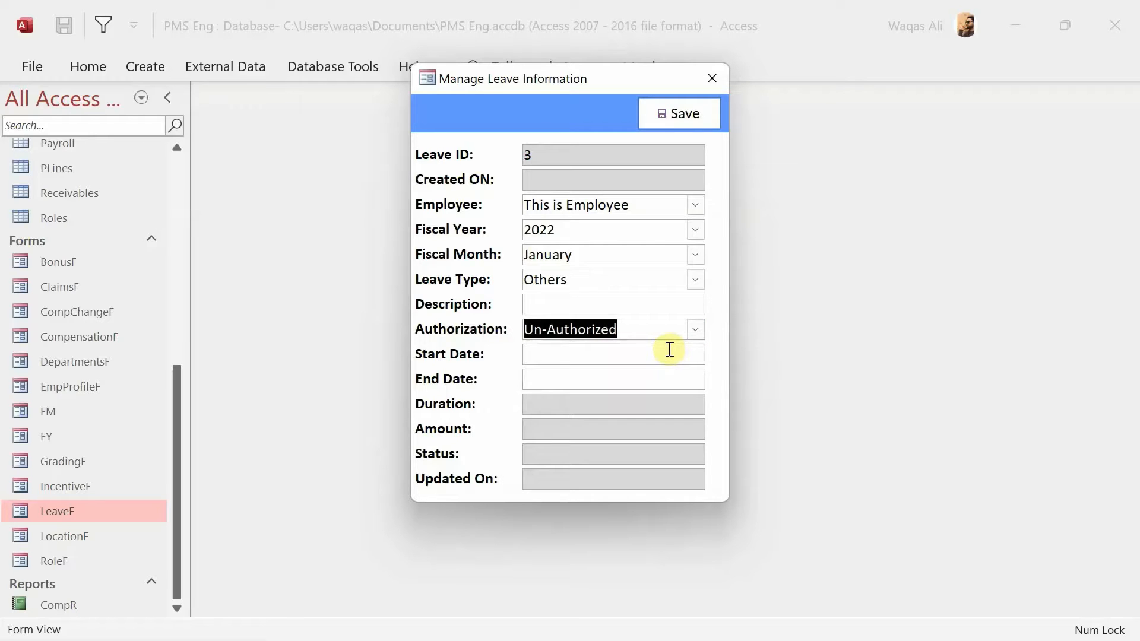
Set the leave's start date to 20/05/2022 and its end date to 21/05/2022
click(670, 350)
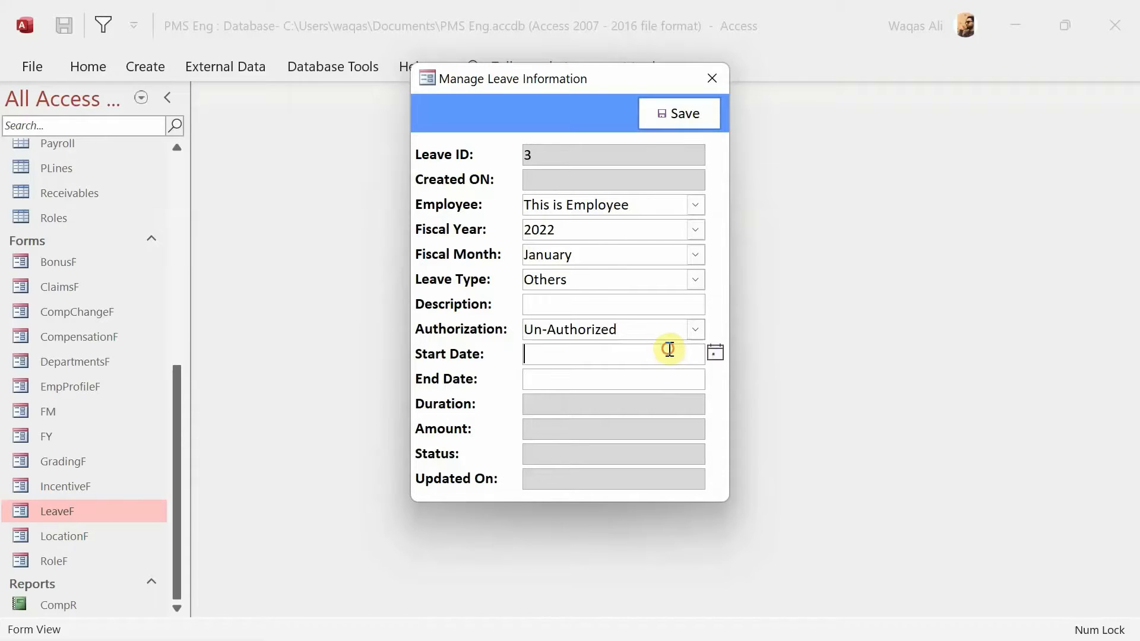
click(715, 352)
click(703, 454)
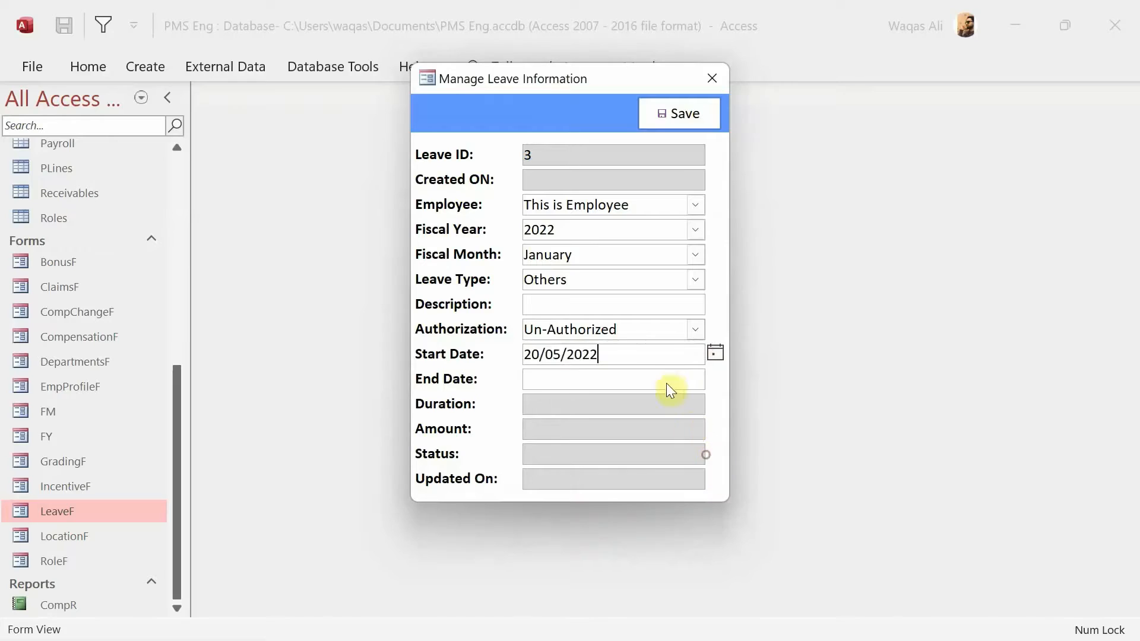
click(669, 380)
click(717, 379)
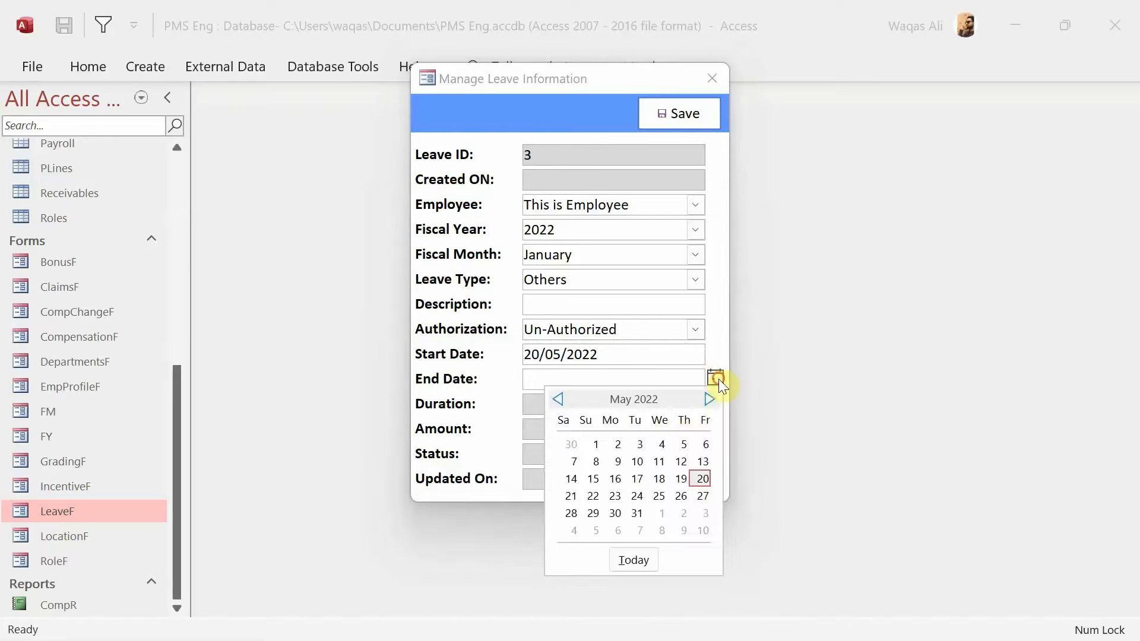
click(571, 495)
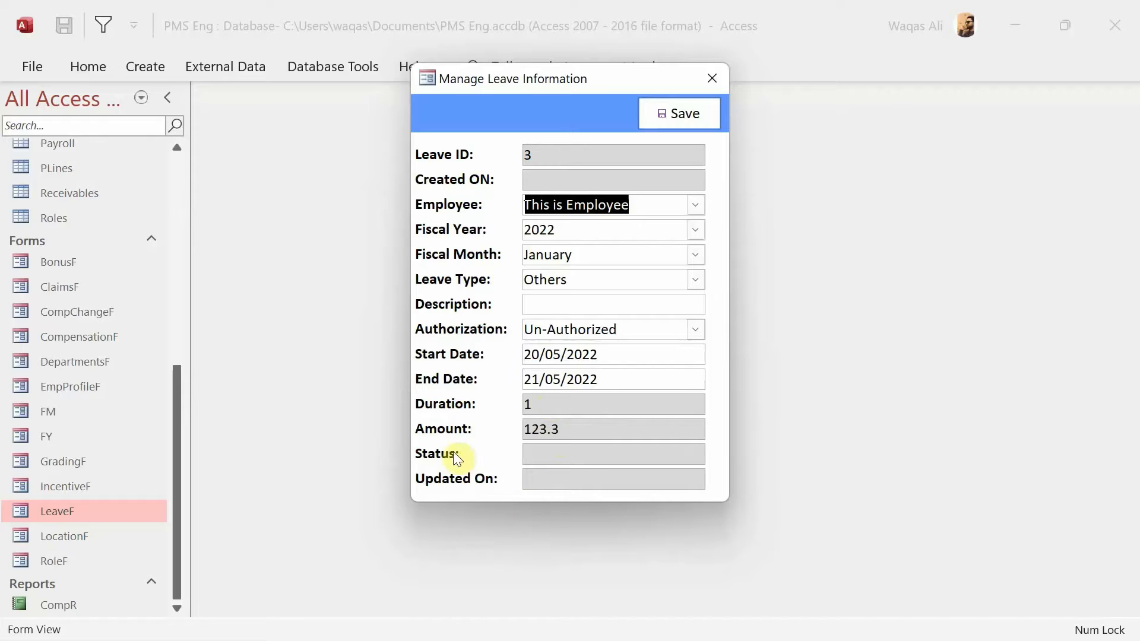
Save the leave entry and close the Manage Leave Information form
click(666, 127)
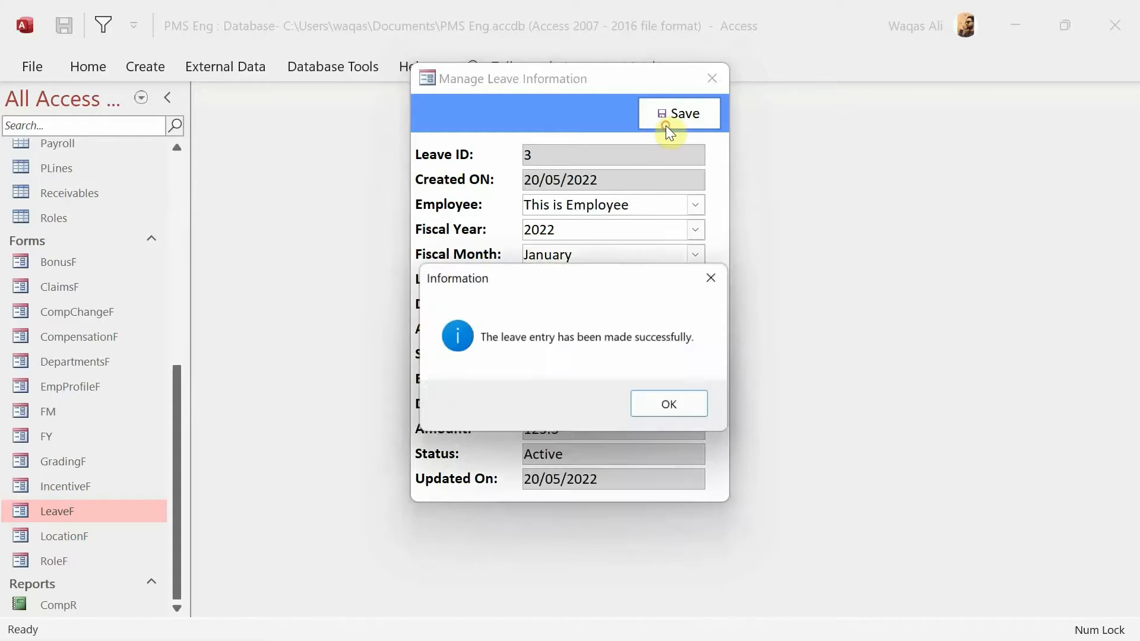
key(Return)
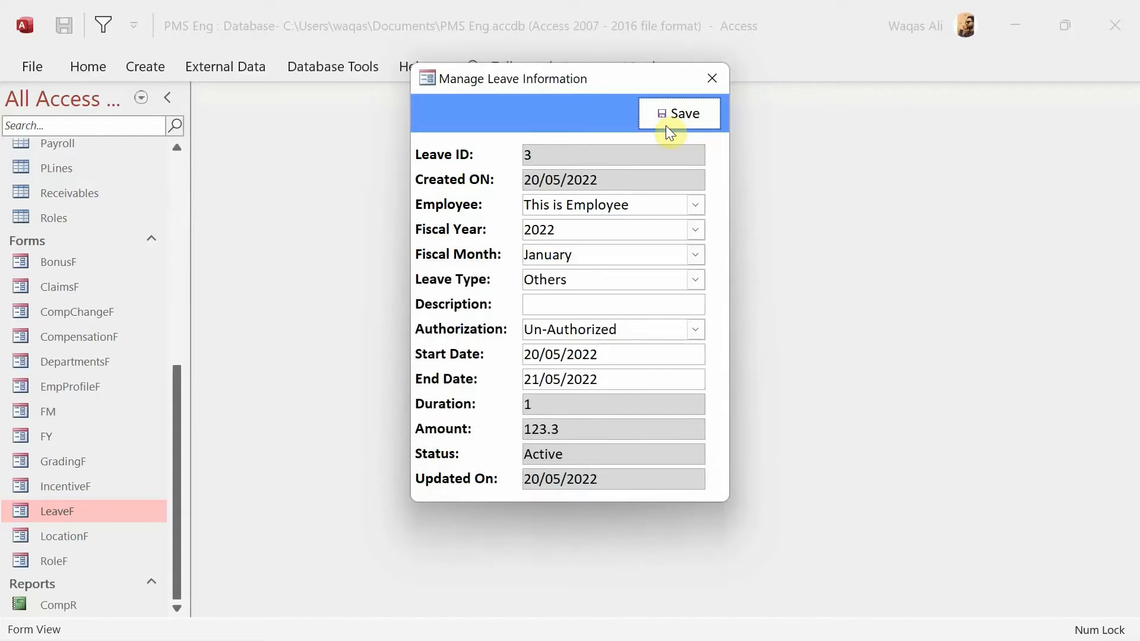
click(712, 79)
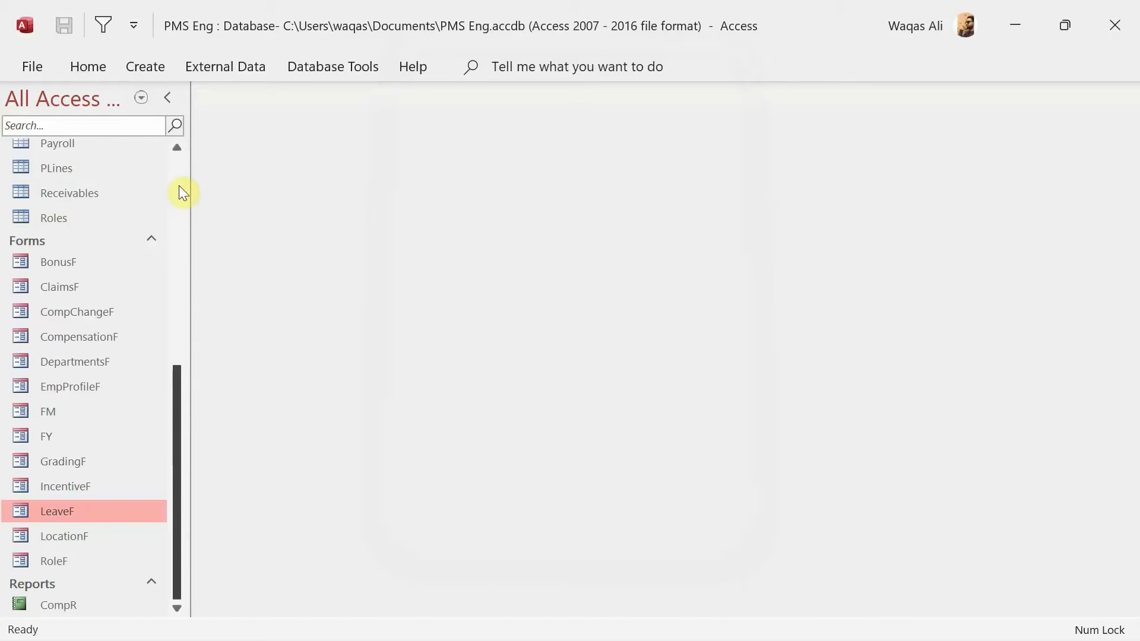
Open the FlowT table and examine the record written for the saved leave entry
click(178, 187)
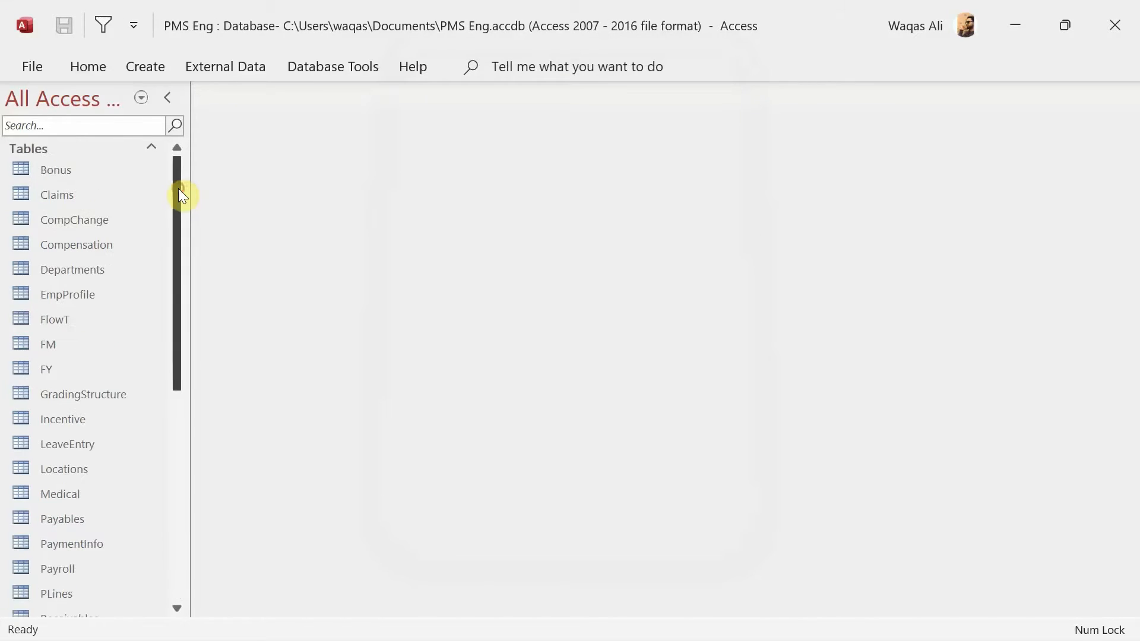
double_click(83, 316)
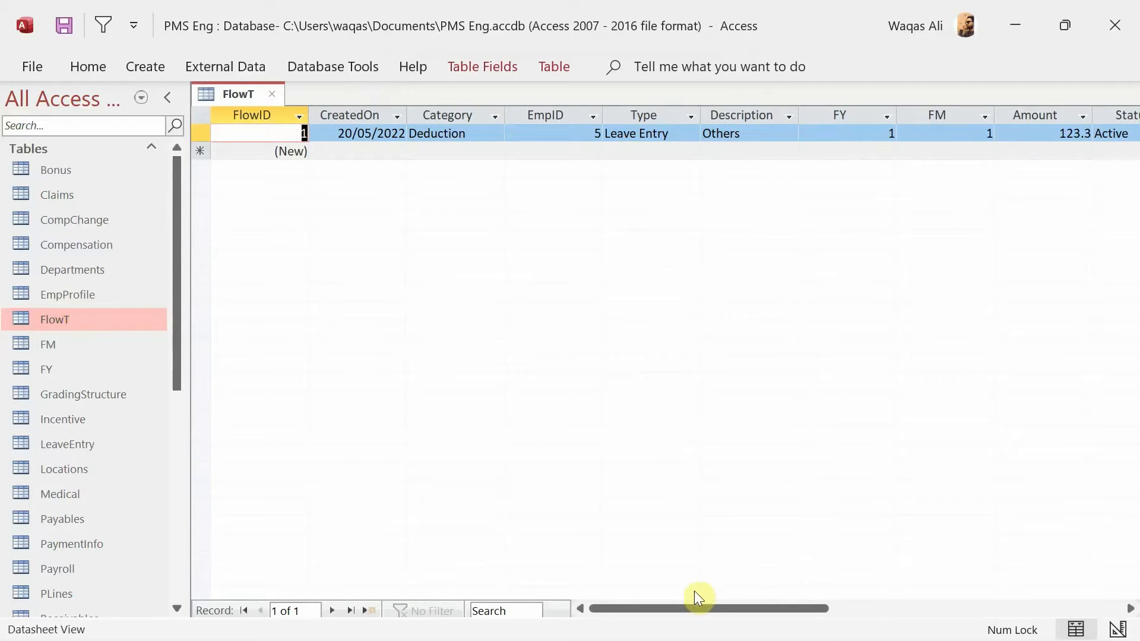
drag(685, 609, 679, 585)
Reopen the saved leave entry in LeaveF over the FlowT table to compare the two records
click(178, 481)
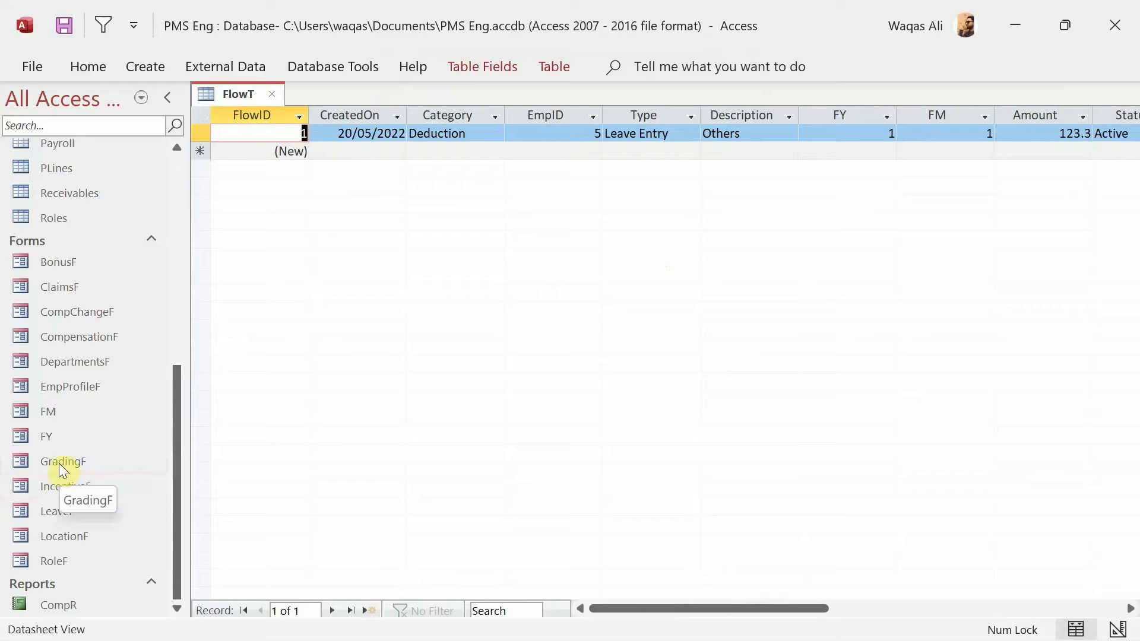
double_click(50, 513)
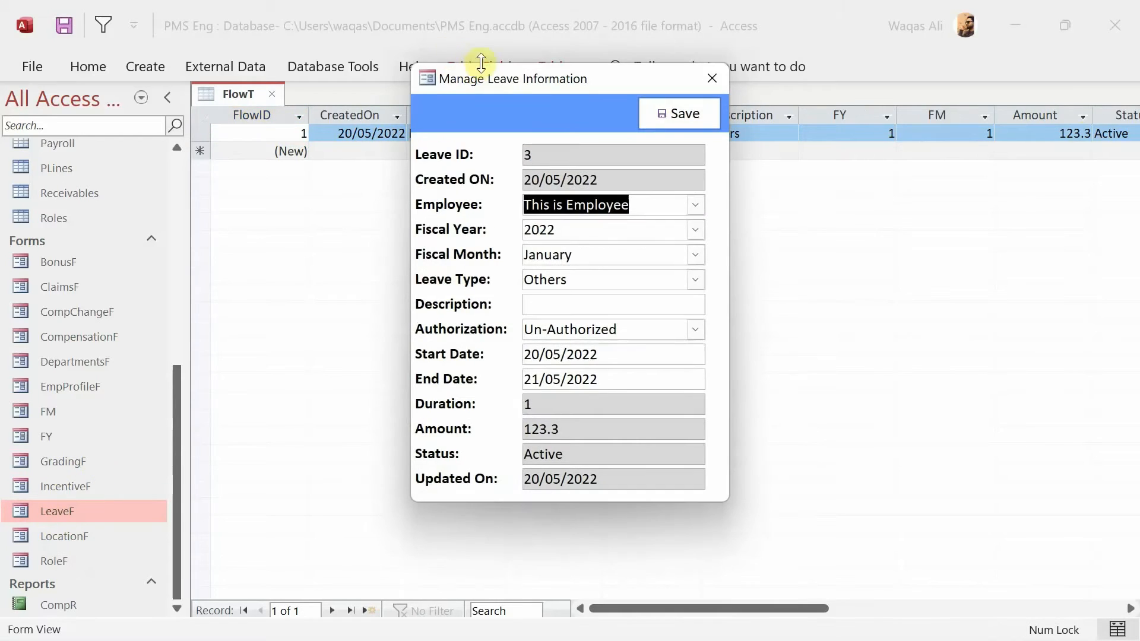
drag(496, 83, 521, 127)
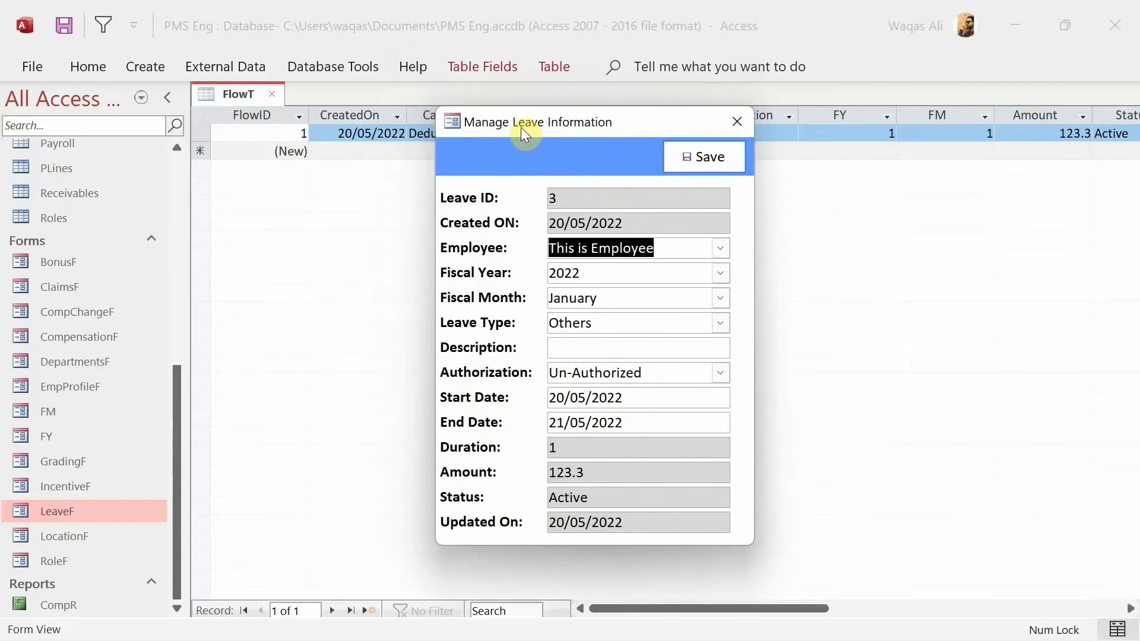